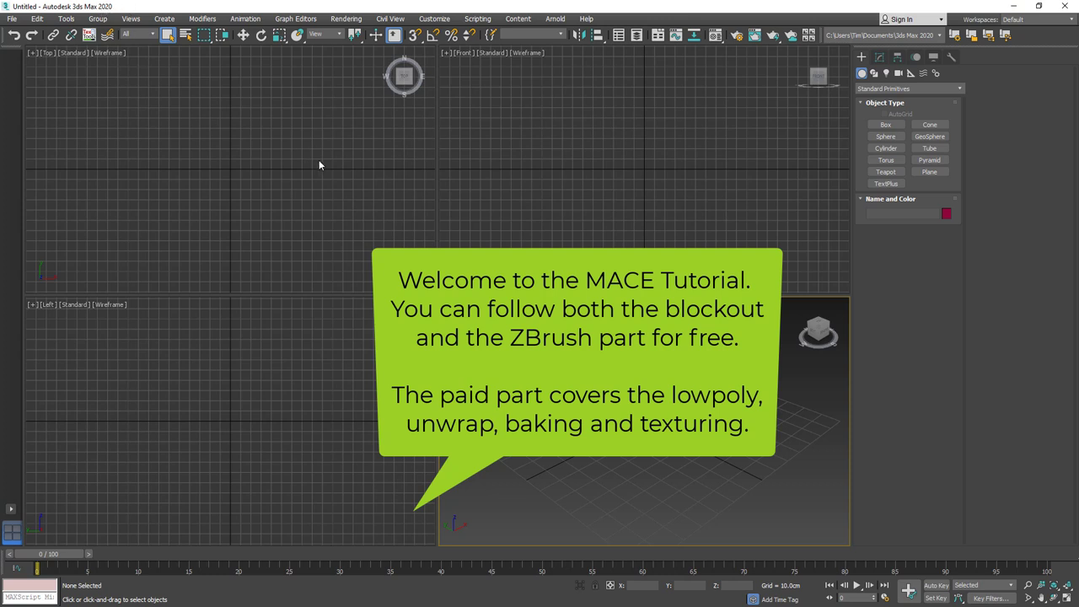
Review the scene undo levels, auto backup, selection highlight and gamma correction settings in the program preferences.
{"action": "left_click", "coordinate": [436, 19]}
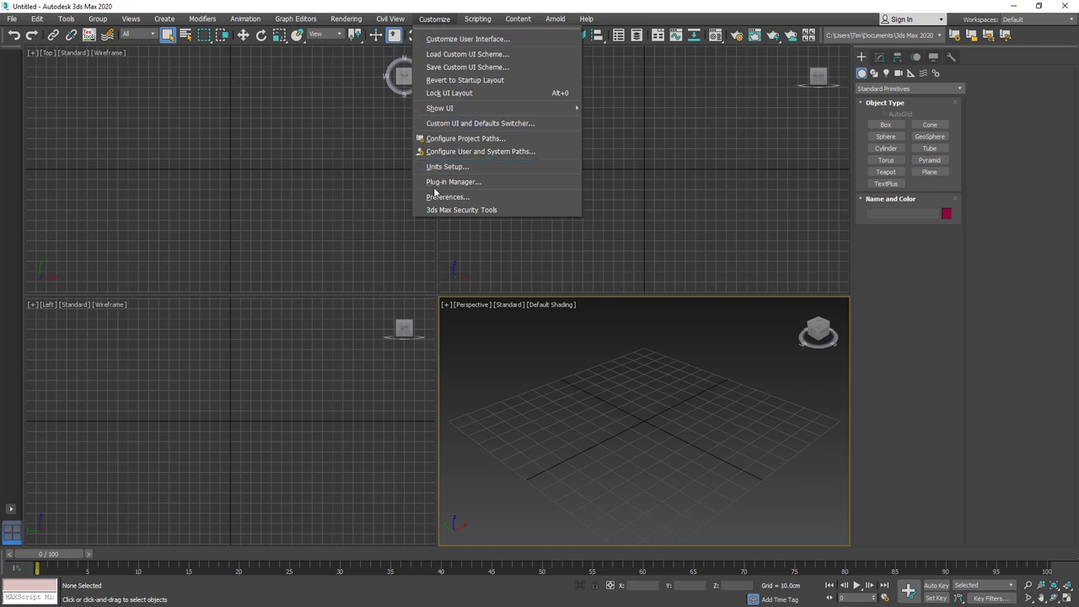
{"action": "left_click", "coordinate": [431, 196]}
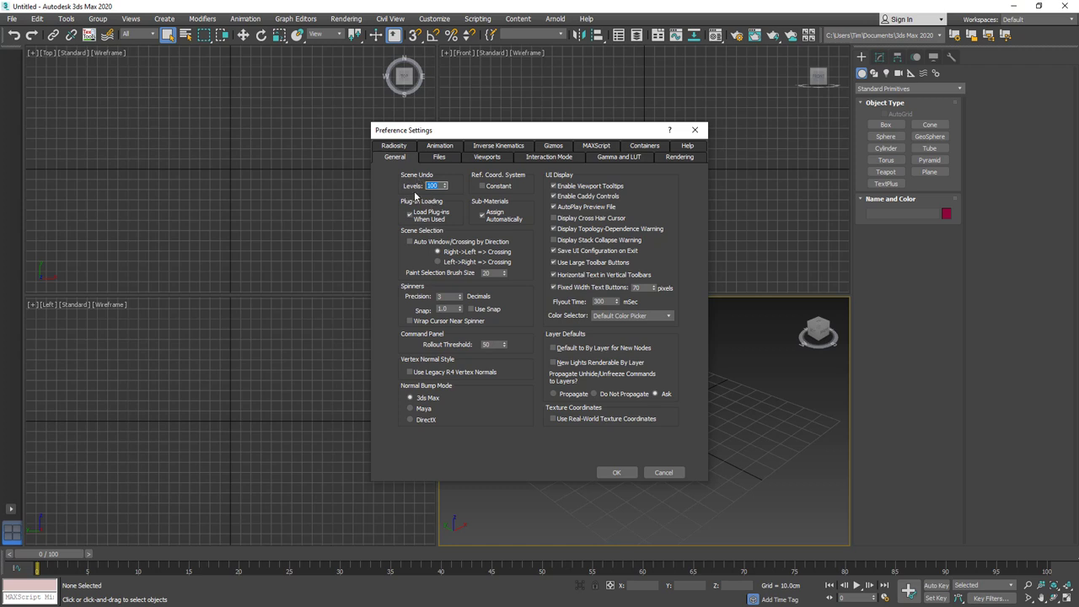
{"action": "left_click", "coordinate": [440, 159]}
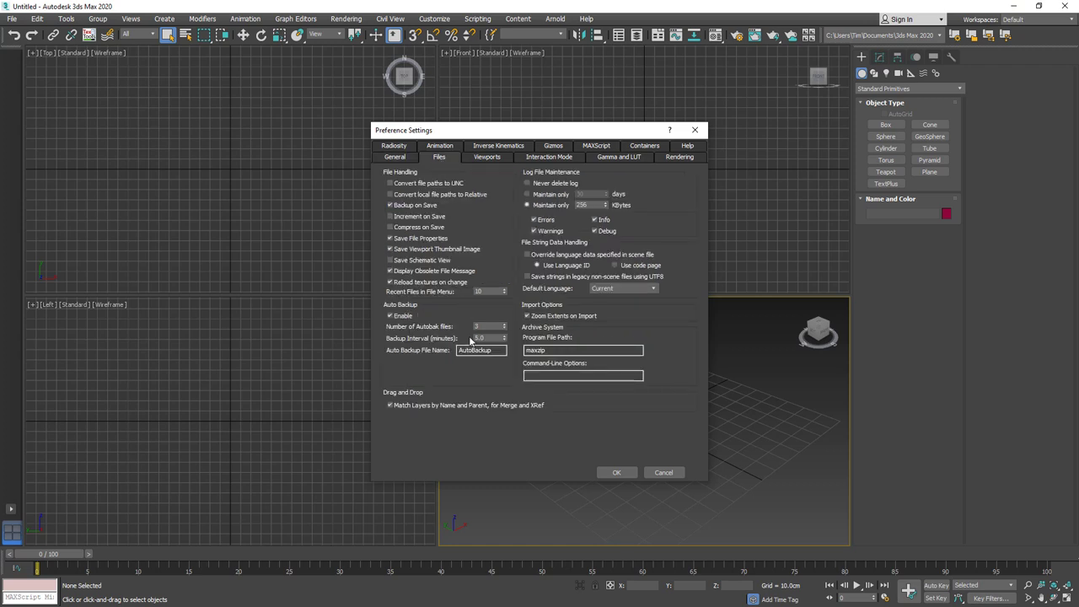
{"action": "double_click", "coordinate": [490, 326]}
{"action": "left_click", "coordinate": [489, 158]}
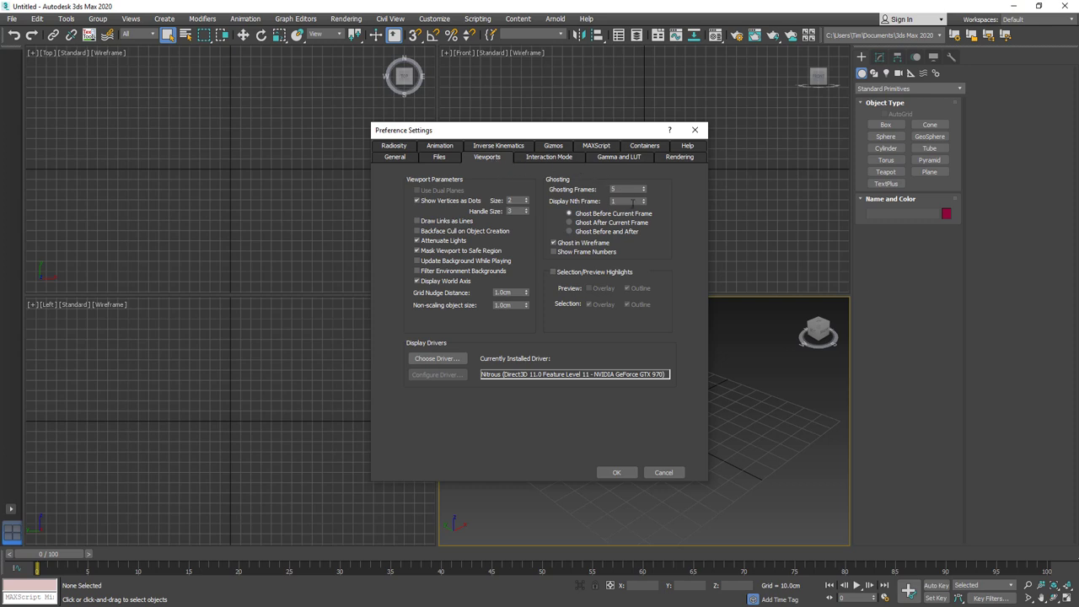
{"action": "left_click", "coordinate": [579, 275]}
{"action": "left_click", "coordinate": [577, 274]}
{"action": "left_click", "coordinate": [621, 160]}
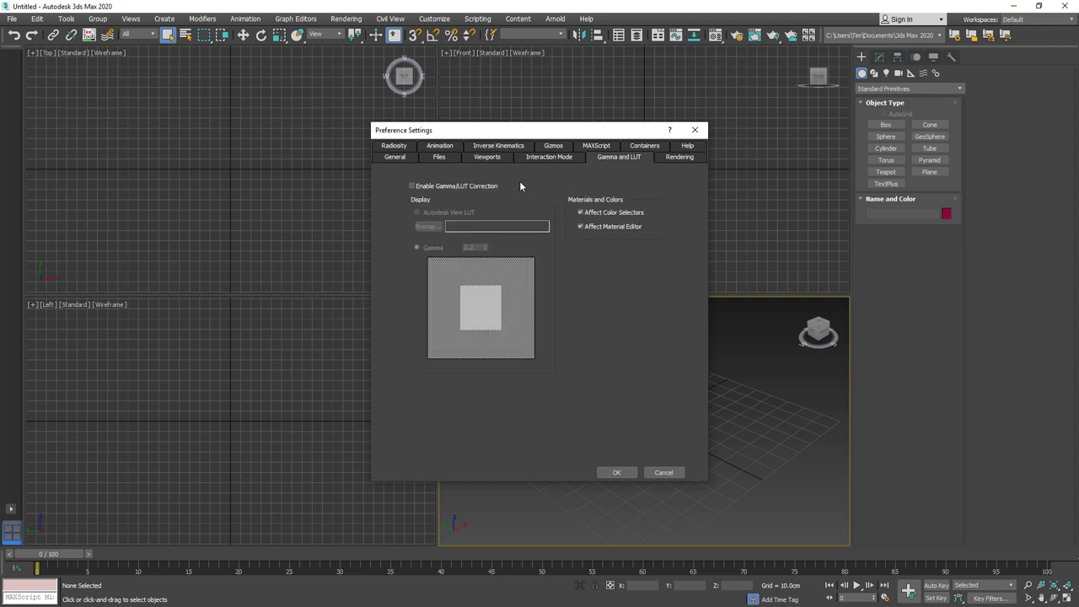
{"action": "left_click", "coordinate": [623, 476]}
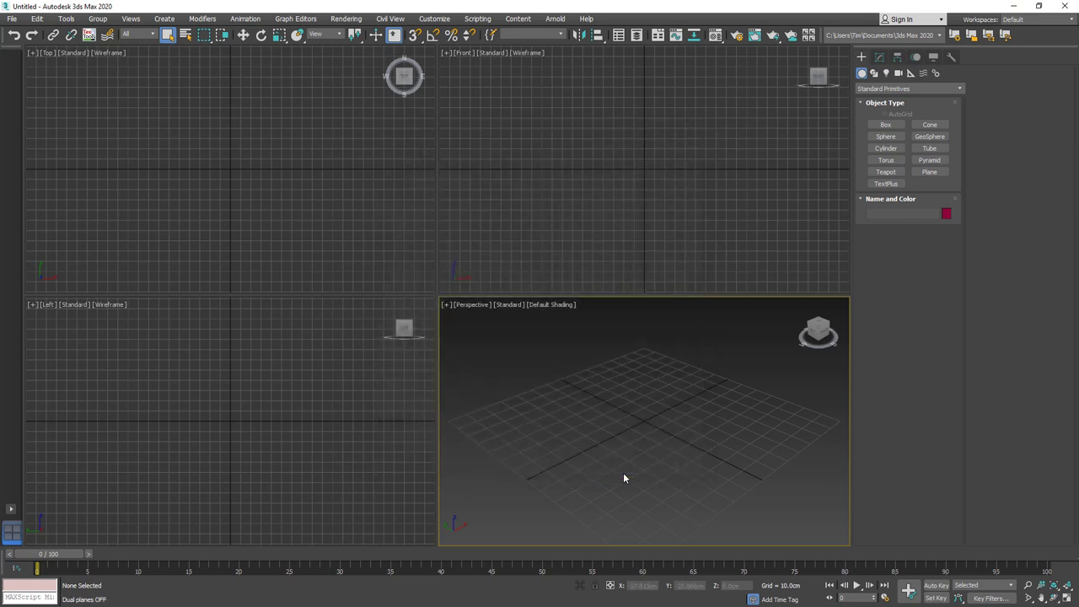
Check the texture display resolution and antialiasing quality in the viewport configuration.
{"action": "left_click", "coordinate": [130, 19]}
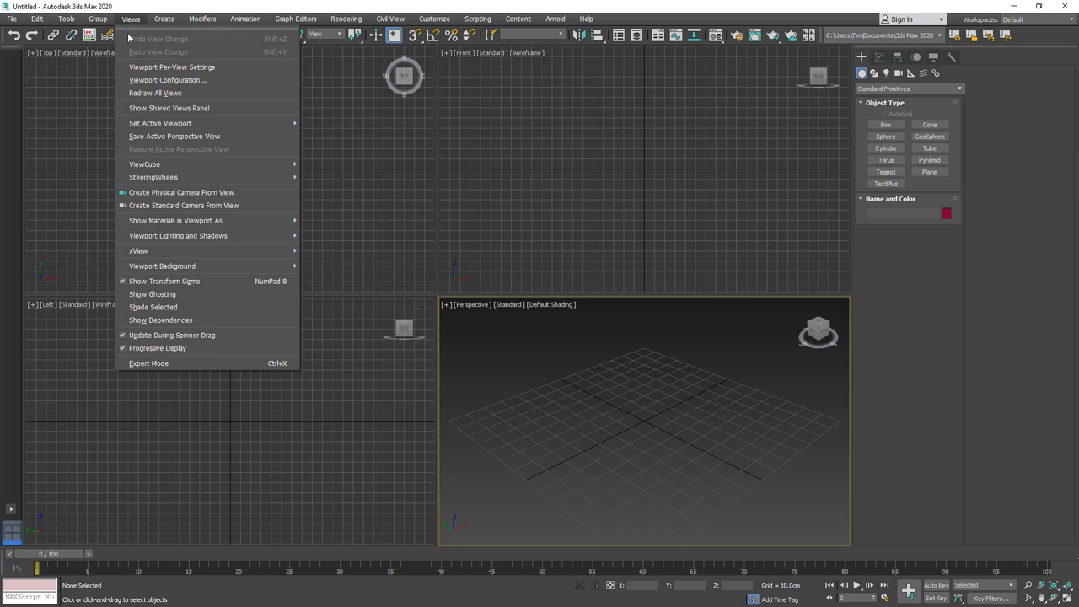
{"action": "left_click", "coordinate": [150, 80]}
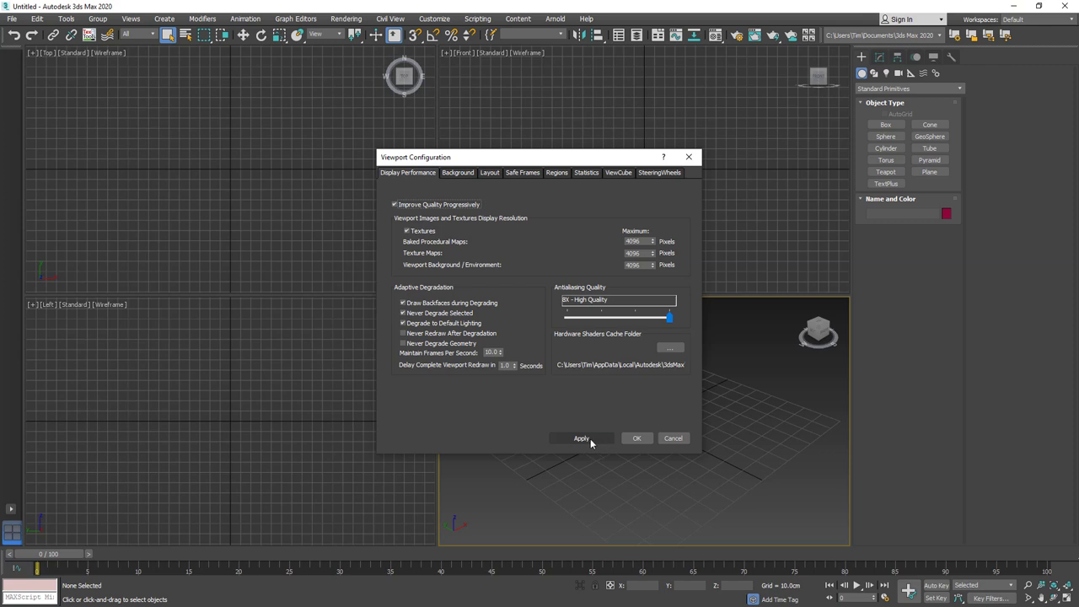
{"action": "left_click", "coordinate": [636, 438]}
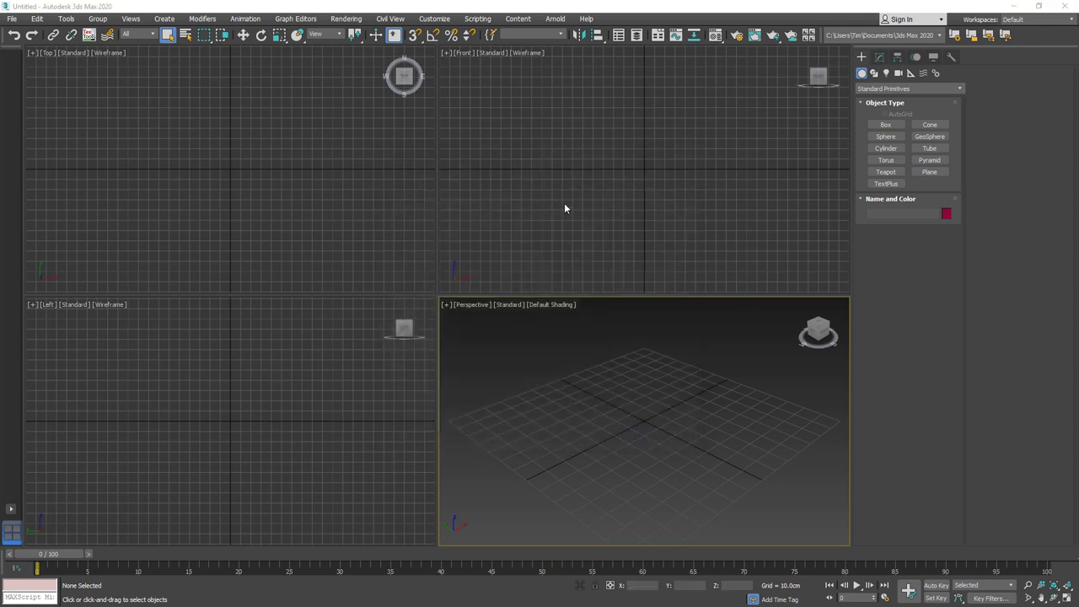
Check the metric display unit scale and the system unit scale in the units setup.
{"action": "left_click", "coordinate": [434, 19]}
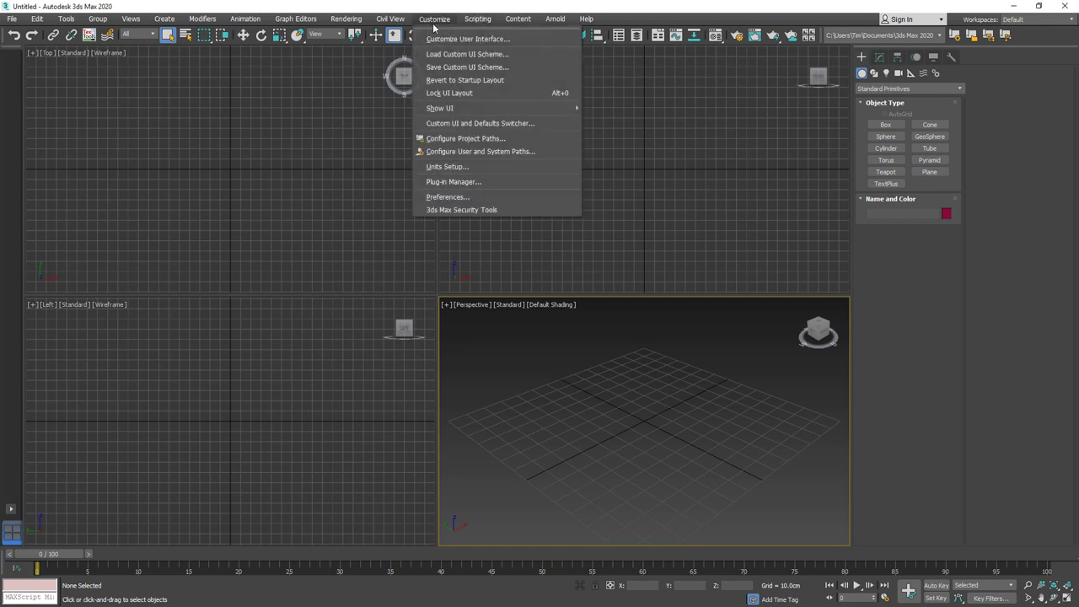
{"action": "left_click", "coordinate": [440, 167]}
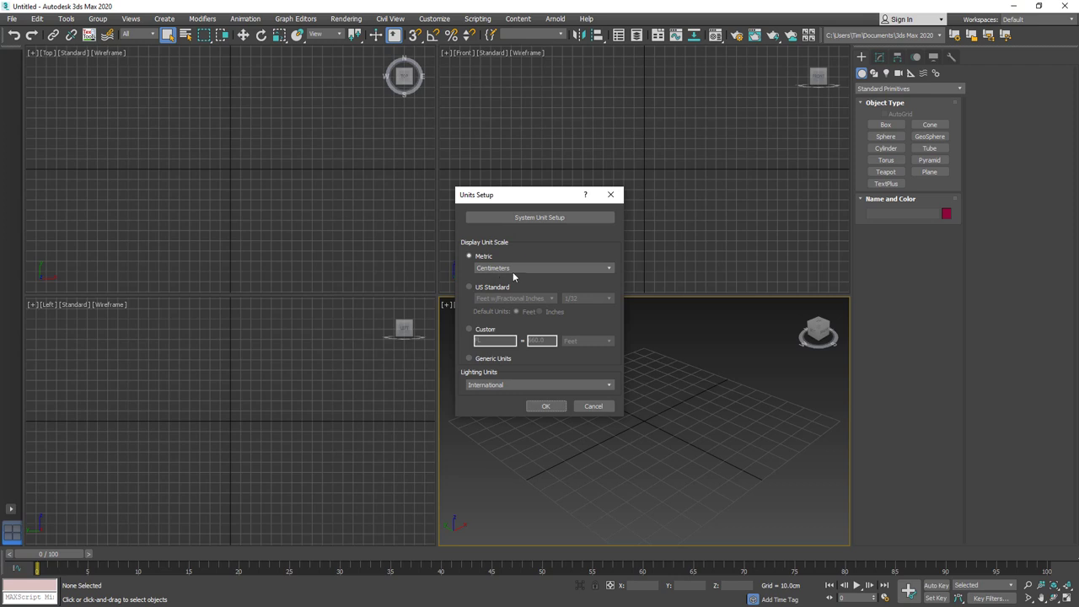
{"action": "left_click", "coordinate": [539, 217]}
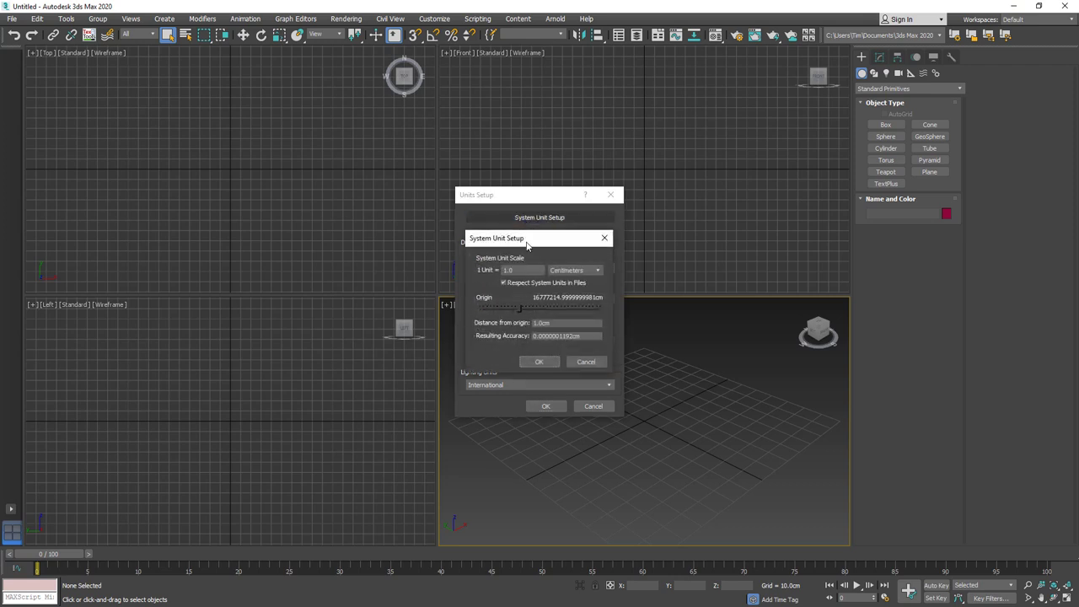
{"action": "left_click", "coordinate": [540, 362]}
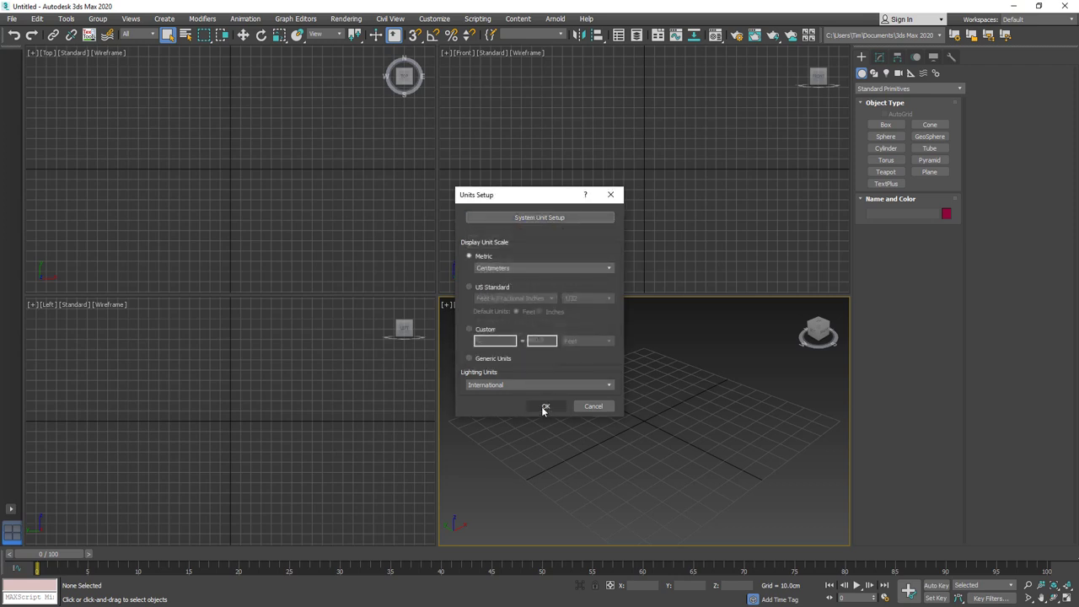
{"action": "left_click", "coordinate": [545, 407]}
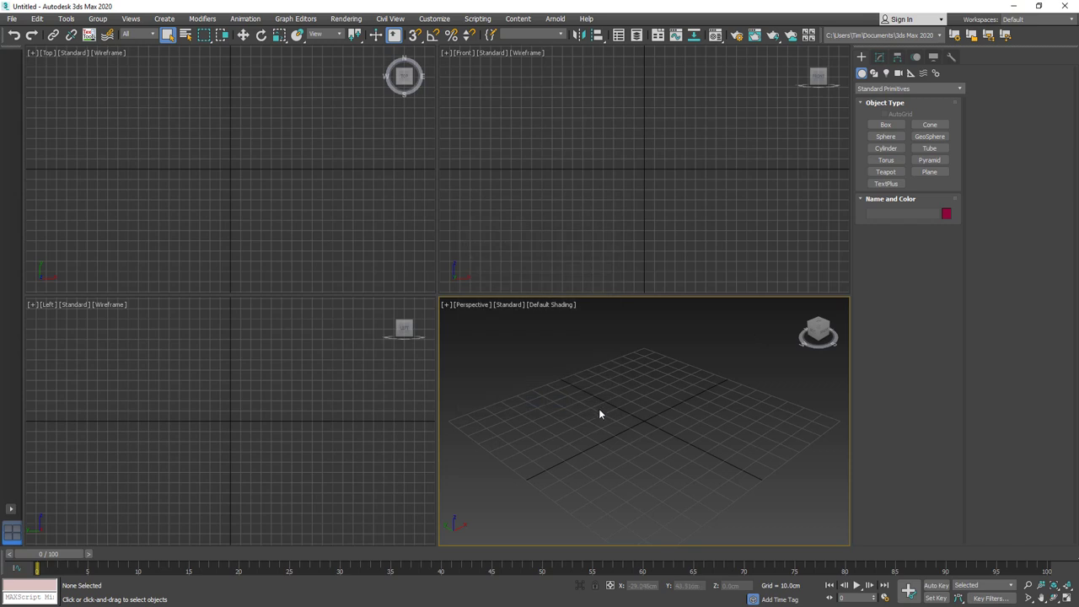
Examine the assigned quick-access modifiers and the available modifiers in the modifier set configuration, without saving changes.
{"action": "left_click", "coordinate": [879, 56]}
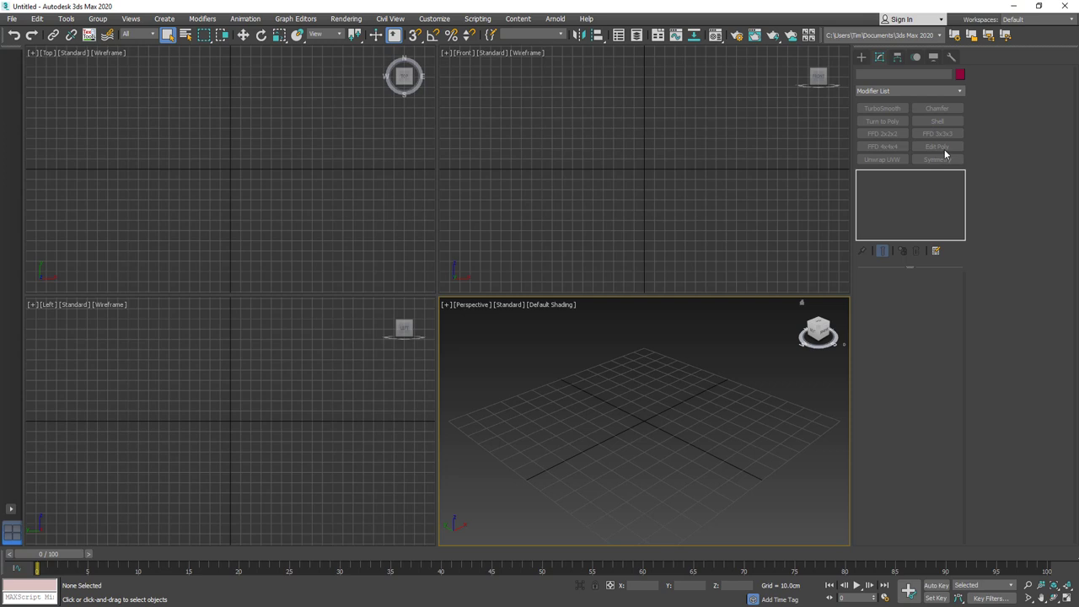
{"action": "left_click", "coordinate": [935, 251]}
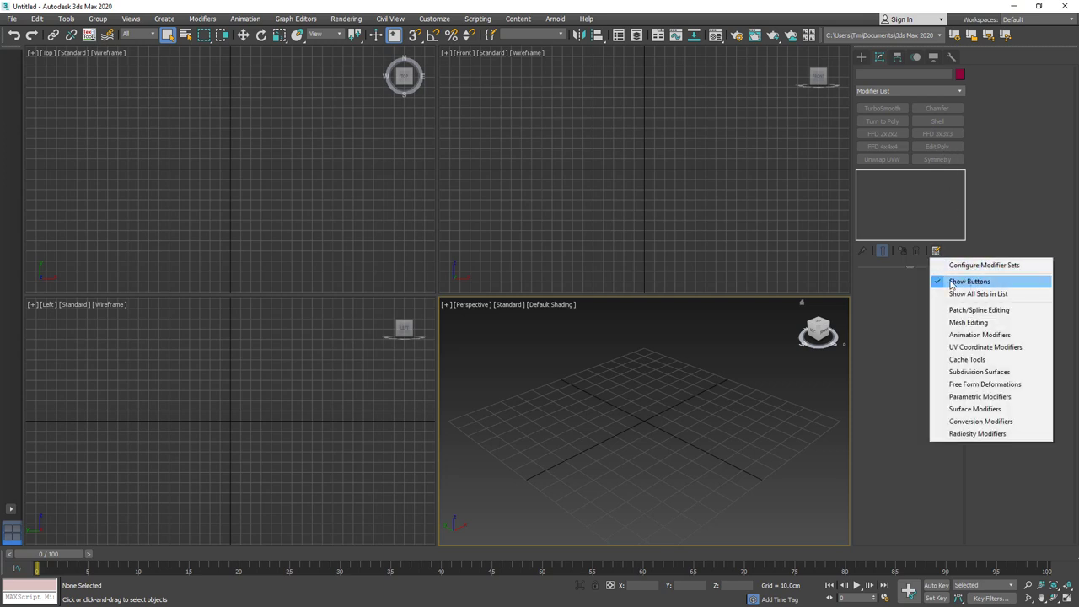
{"action": "left_click", "coordinate": [978, 265]}
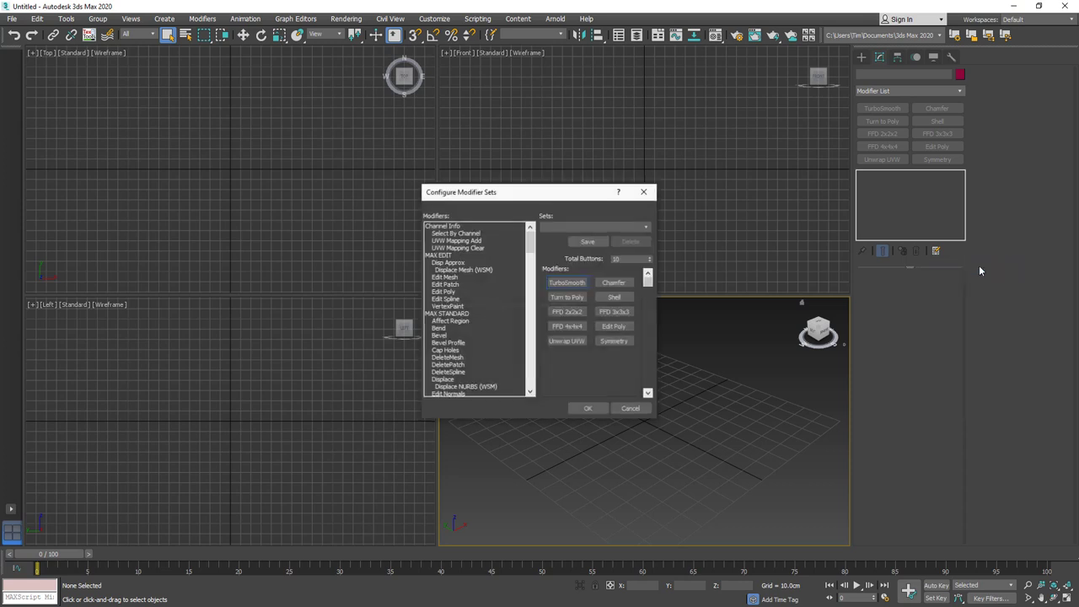
{"action": "left_click", "coordinate": [565, 283]}
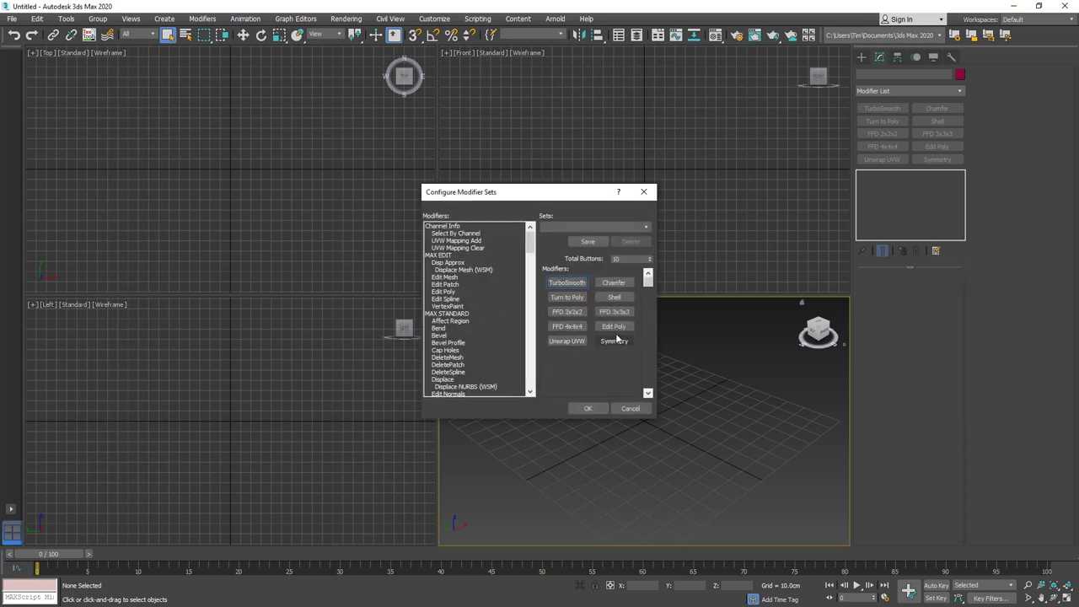
{"action": "left_click_drag", "start_coordinate": [529, 241], "coordinate": [522, 260]}
{"action": "left_click", "coordinate": [458, 292]}
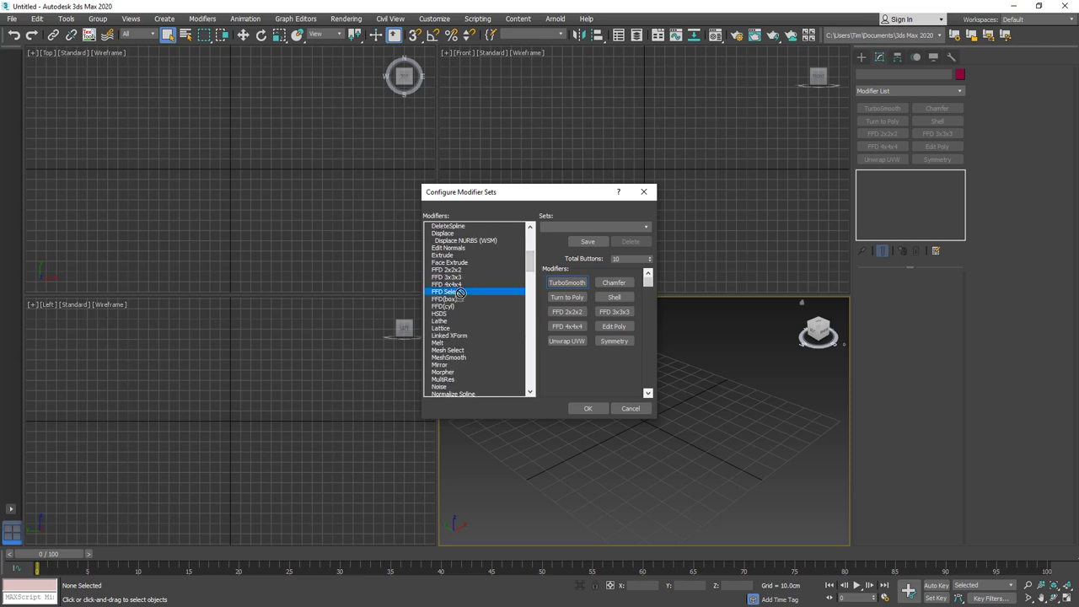
{"action": "left_click", "coordinate": [630, 408]}
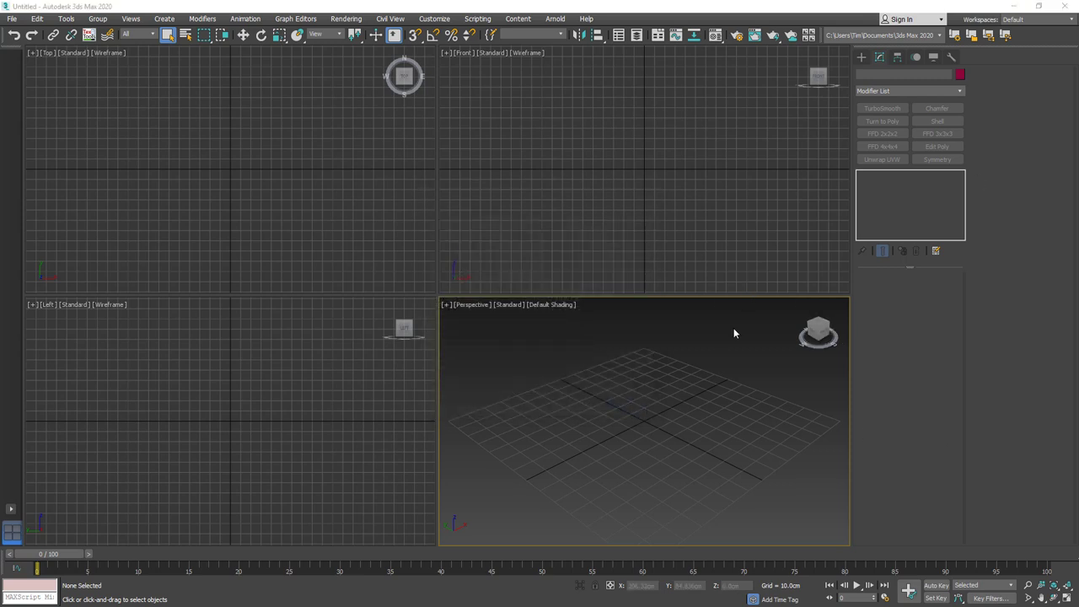
Maximize the perspective viewport and switch it to the left view.
{"action": "middle_click_drag", "start_coordinate": [706, 361], "coordinate": [683, 369]}
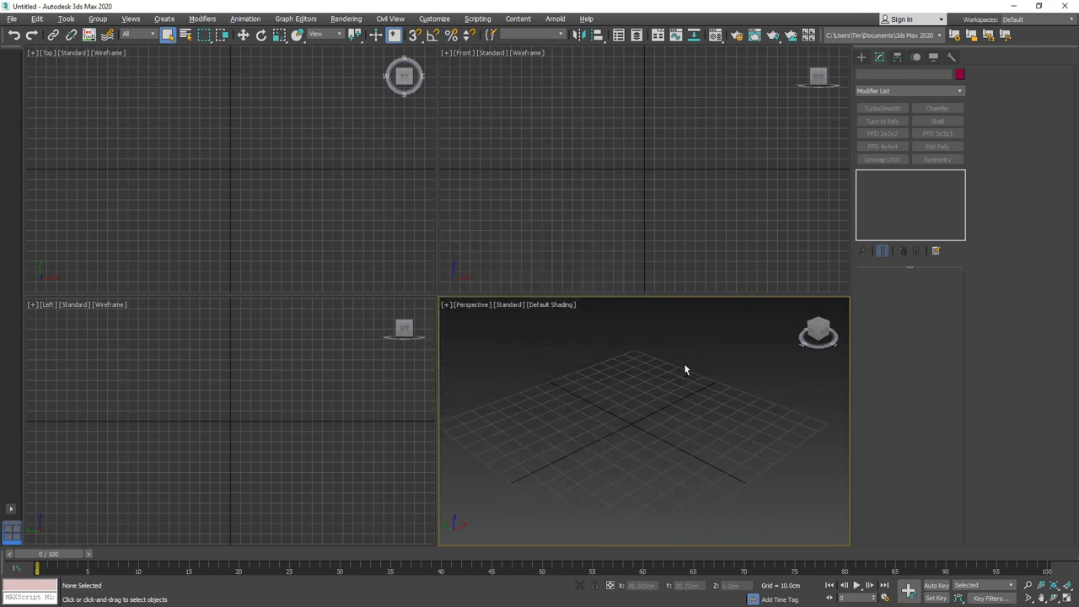
{"action": "key", "text": "alt+w"}
{"action": "key", "text": "alt+w"}
{"action": "key", "text": "alt+w"}
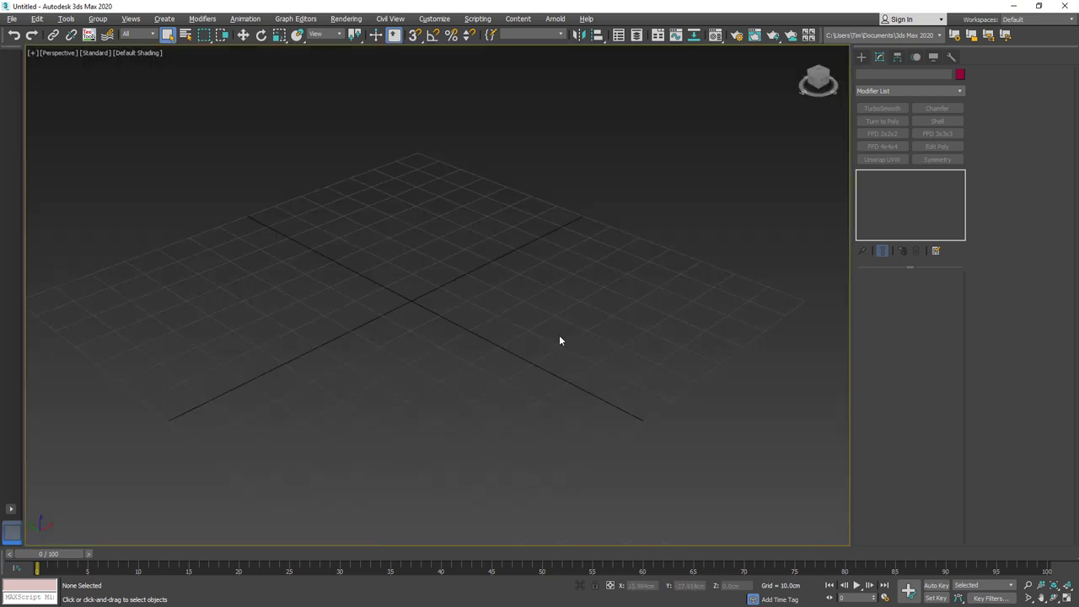
{"action": "middle_click_drag", "start_coordinate": [526, 250], "coordinate": [551, 259]}
{"action": "key", "text": "l"}
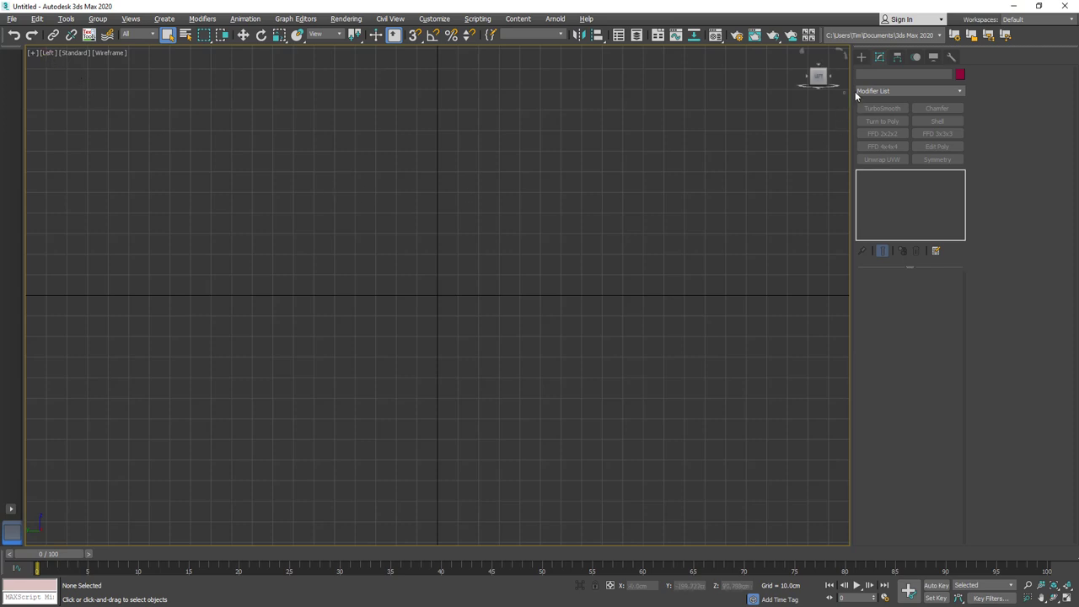
Create a square plane about 111.4 cm wide in the left view and centre it by resetting its Y and Z positions to 0.
{"action": "left_click", "coordinate": [860, 56]}
{"action": "left_click", "coordinate": [930, 173]}
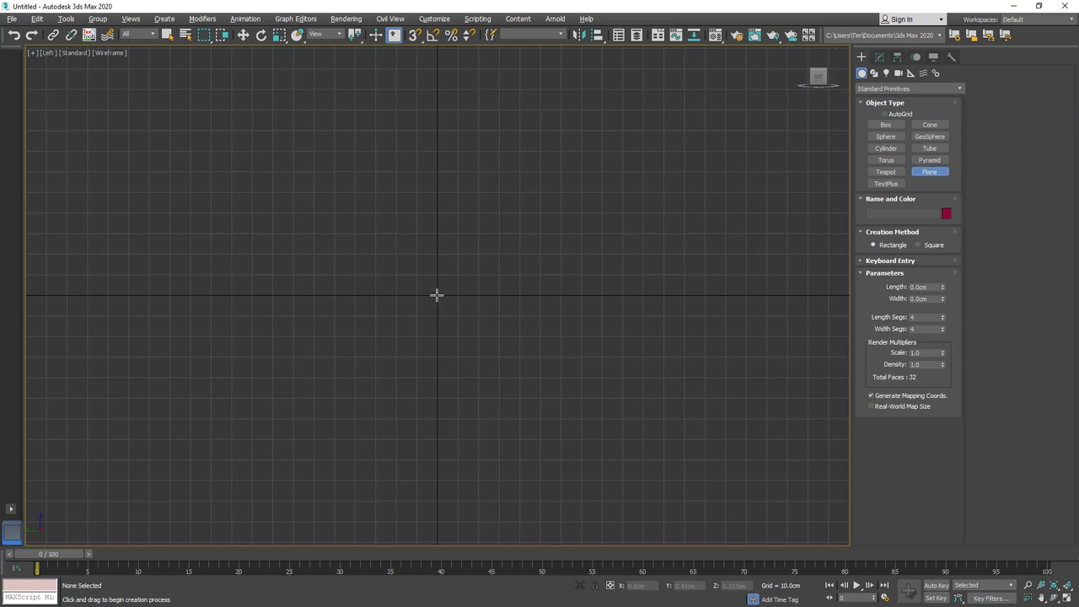
{"action": "left_click_drag", "start_coordinate": [438, 295], "coordinate": [557, 220]}
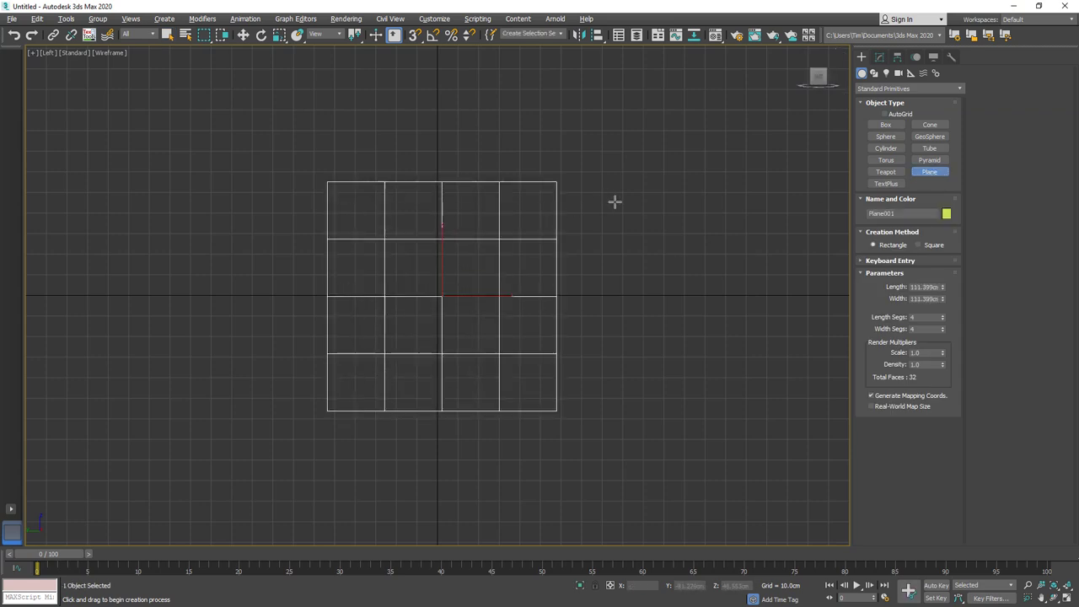
{"action": "key", "text": "w"}
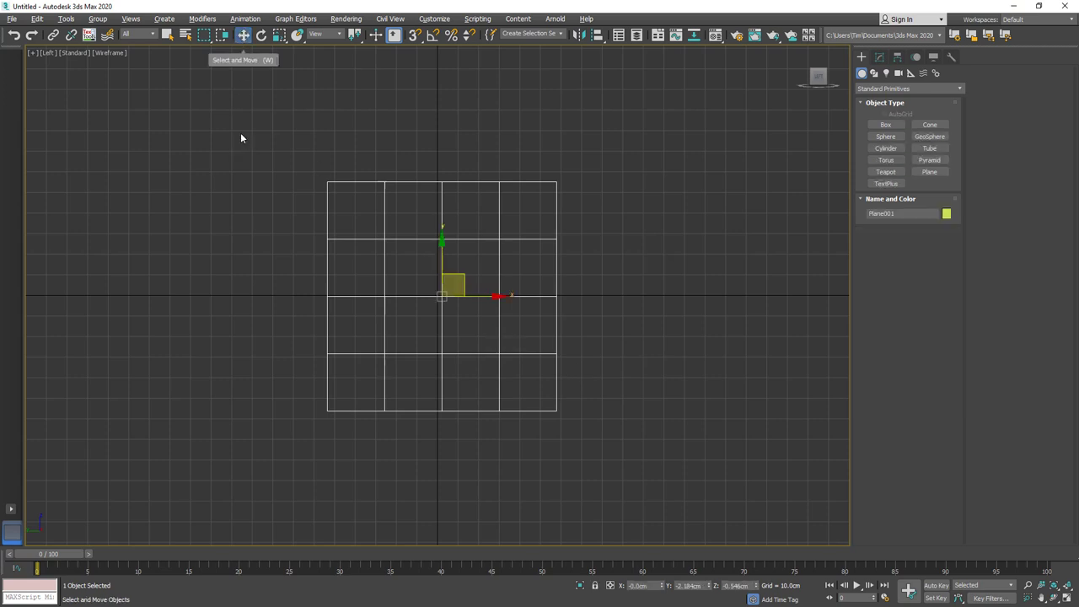
{"action": "right_click", "coordinate": [707, 588]}
{"action": "right_click", "coordinate": [755, 587]}
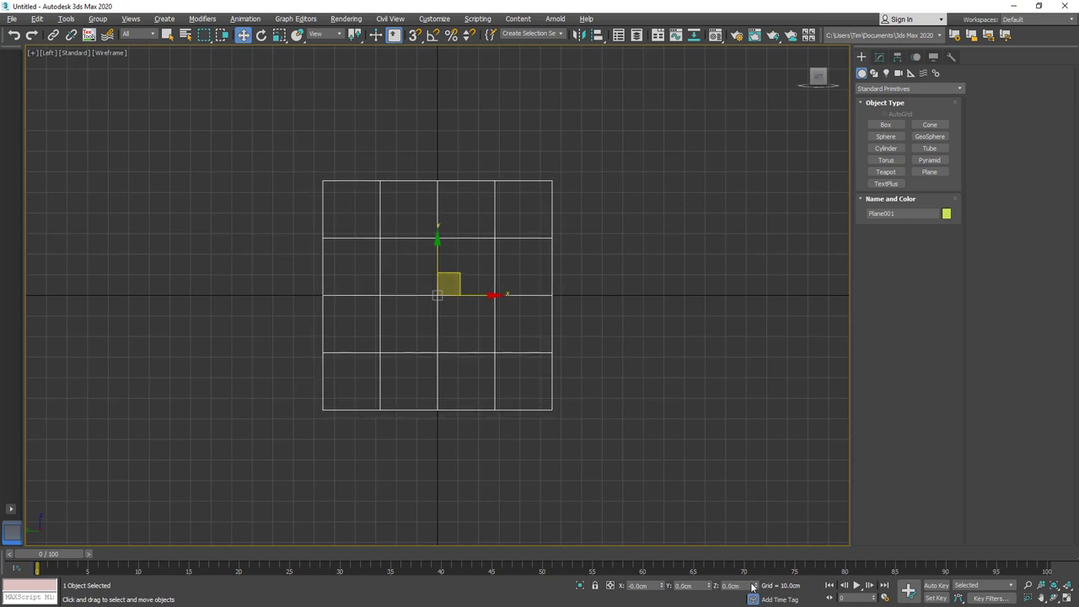
Apply the mace reference image to the plane and display the view with default shading.
{"action": "left_click_drag", "start_coordinate": [1078, 316], "coordinate": [496, 316]}
{"action": "key", "text": "F3"}
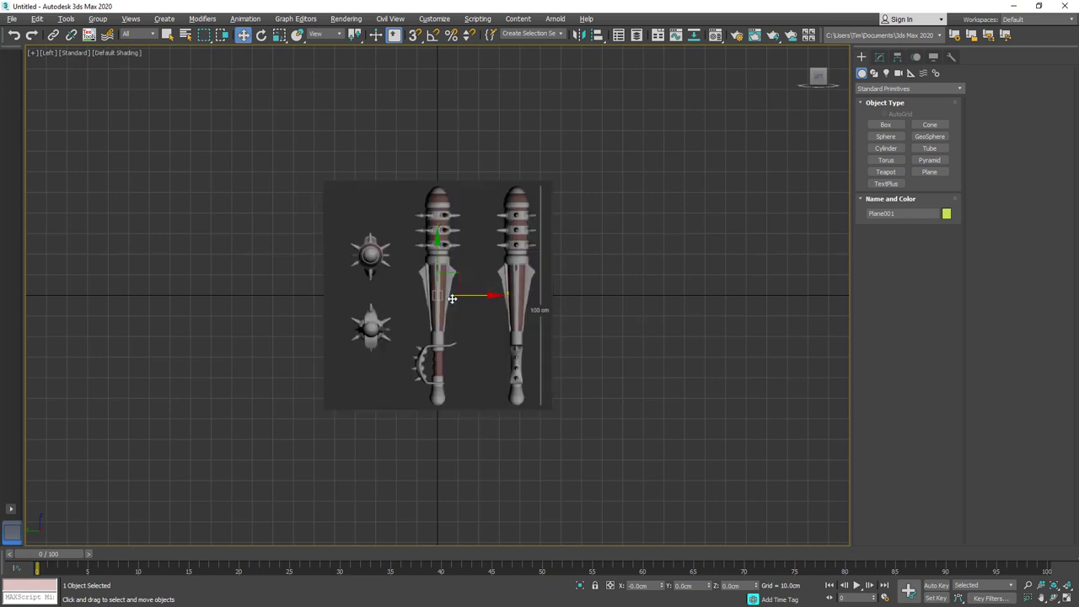
{"action": "scroll", "coordinate": [454, 294], "scroll_direction": "up", "scroll_amount": 3}
{"action": "scroll", "coordinate": [464, 290], "scroll_direction": "down", "scroll_amount": 1}
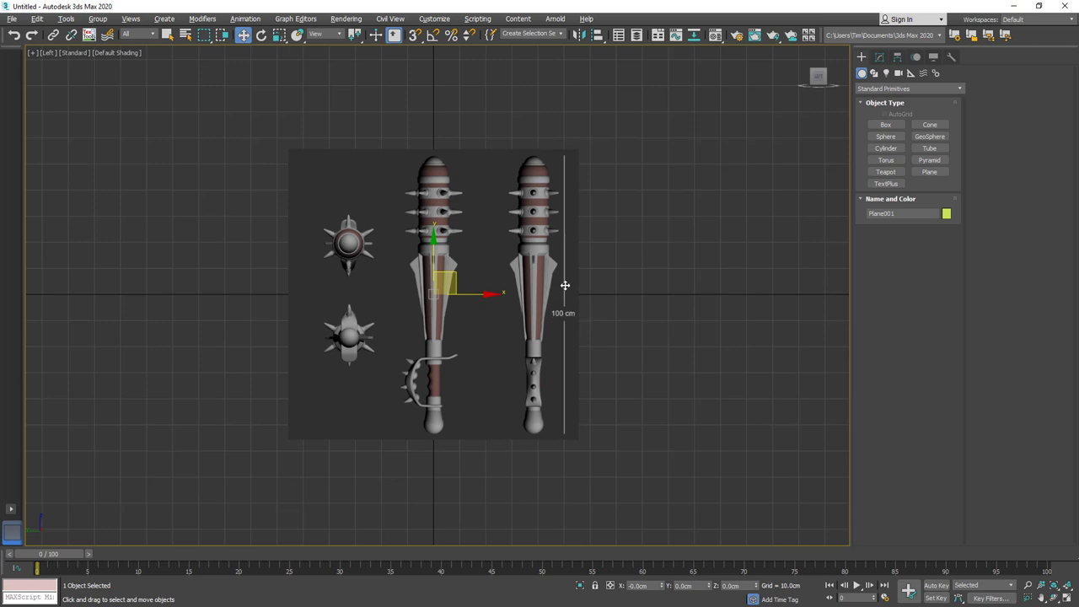
Move the reference plane back about 38 cm along the X axis and hide the grid in the left view.
{"action": "middle_click_drag", "start_coordinate": [565, 285], "coordinate": [491, 323], "text": "alt"}
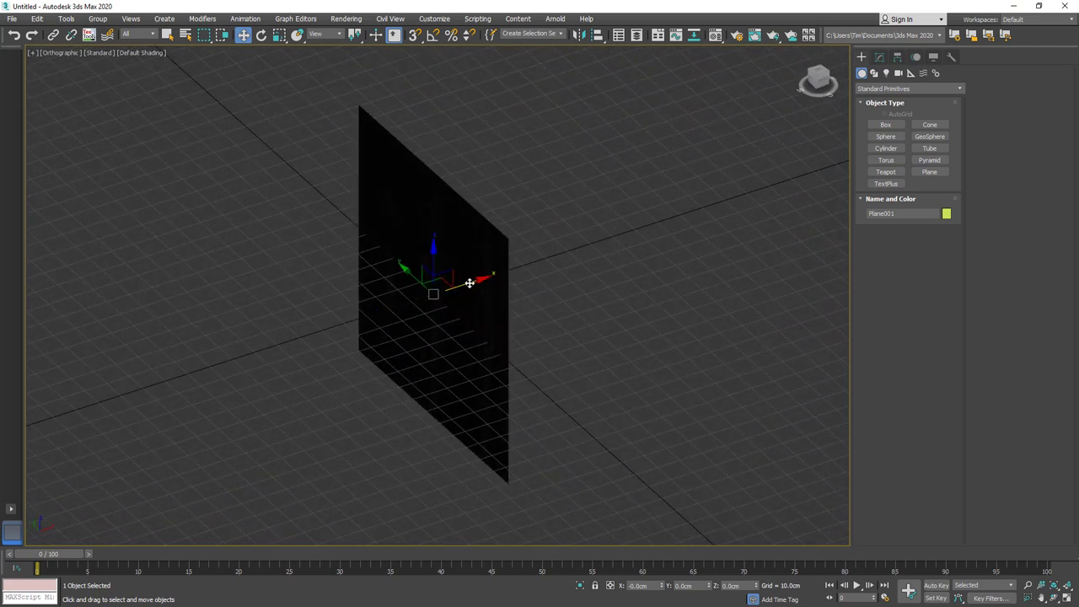
{"action": "left_click_drag", "start_coordinate": [474, 280], "coordinate": [562, 260]}
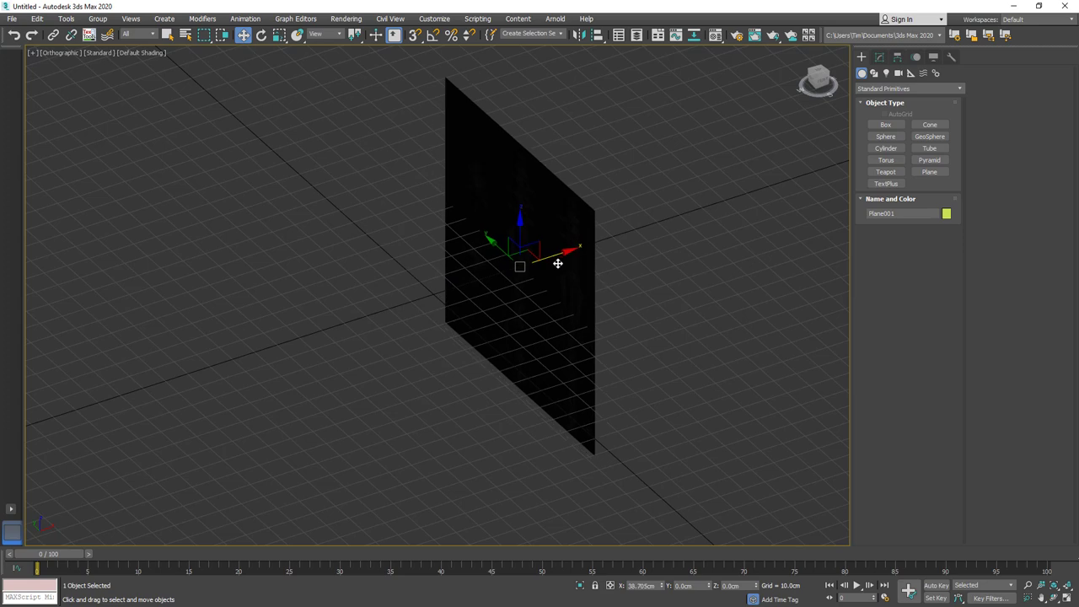
{"action": "middle_click_drag", "start_coordinate": [520, 267], "coordinate": [595, 244], "text": "alt"}
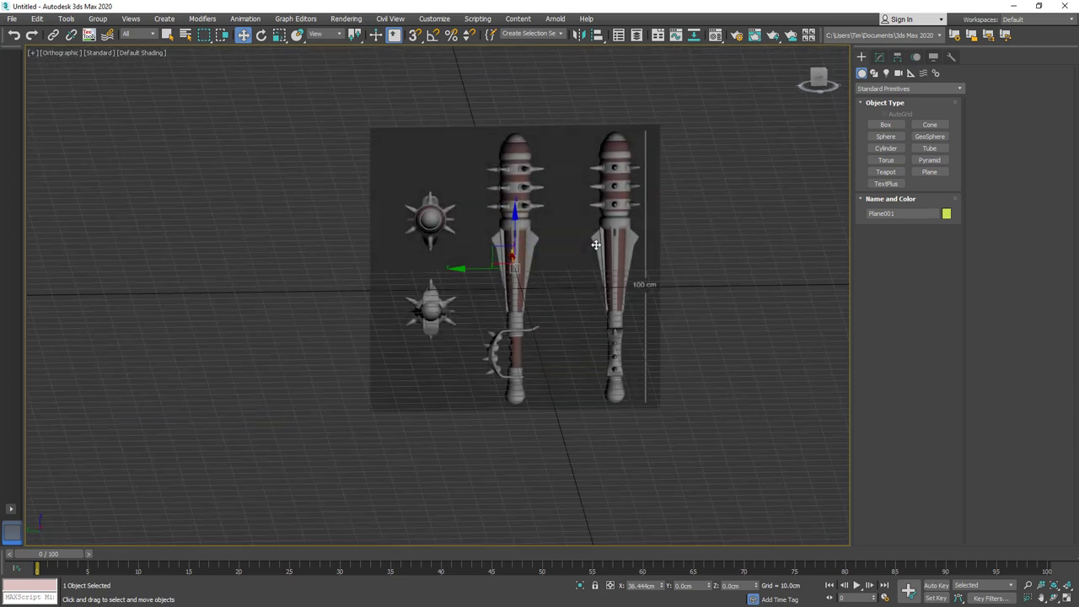
{"action": "key", "text": "l"}
{"action": "scroll", "coordinate": [427, 270], "scroll_direction": "up", "scroll_amount": 4}
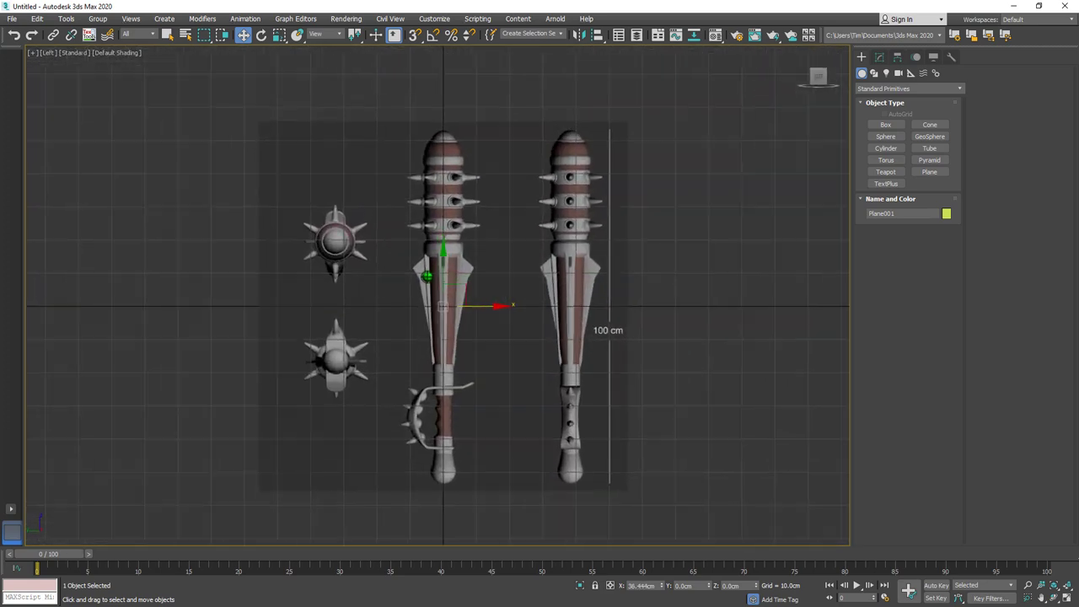
{"action": "key", "text": "g"}
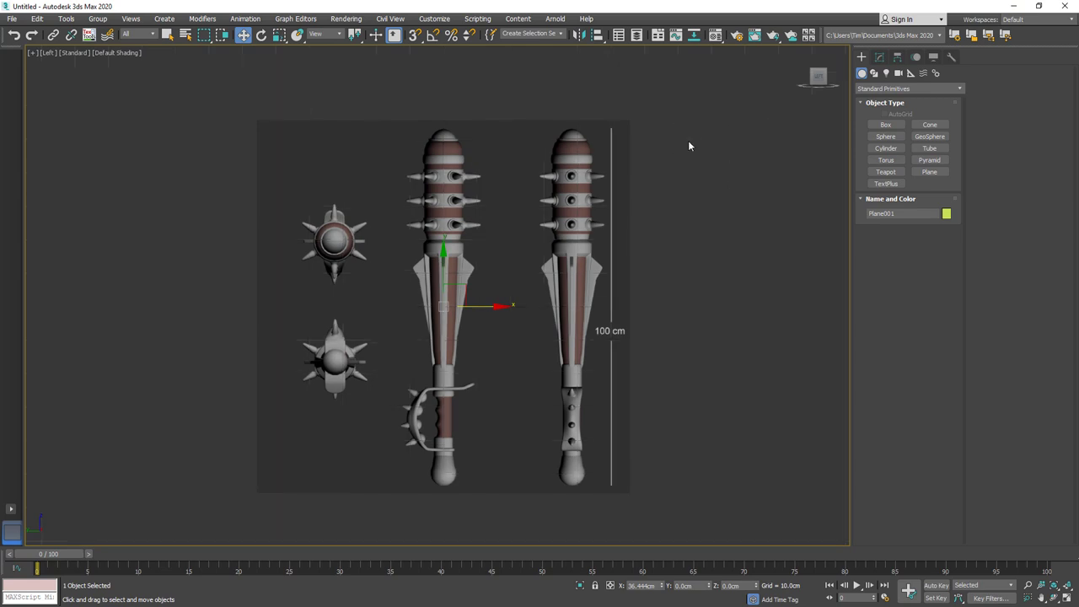
Create a cylinder with a radius of about 6.17 cm and a height of 100 cm beside the reference plane in the left view.
{"action": "left_click", "coordinate": [886, 148]}
{"action": "left_click_drag", "start_coordinate": [691, 251], "coordinate": [692, 231]}
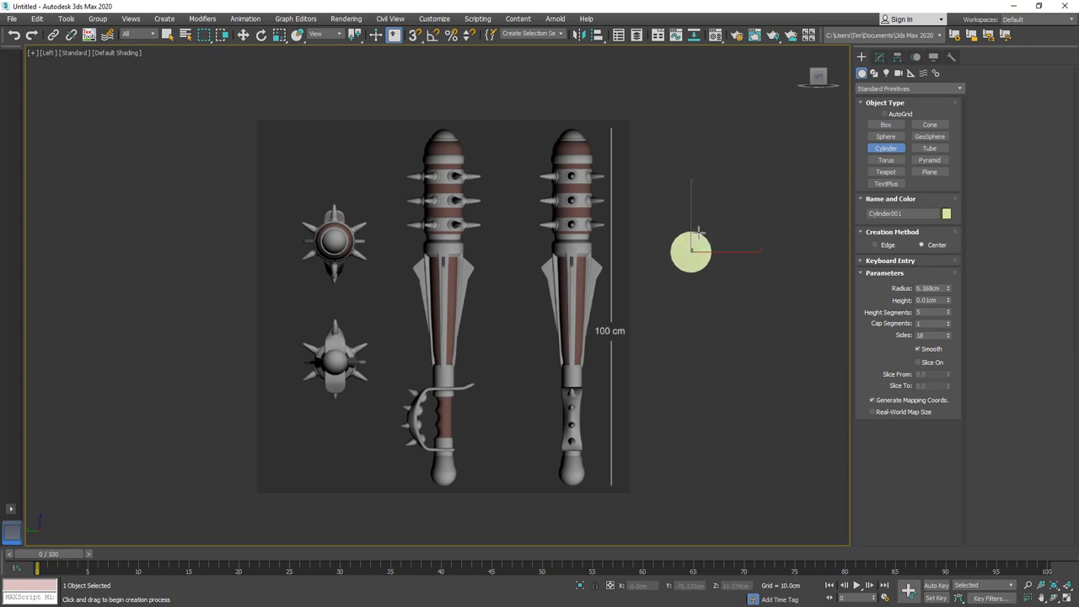
{"action": "left_click", "coordinate": [750, 97]}
{"action": "double_click", "coordinate": [935, 299]}
{"action": "type", "text": "100.0cm"}
{"action": "middle_click_drag", "start_coordinate": [740, 307], "coordinate": [735, 308]}
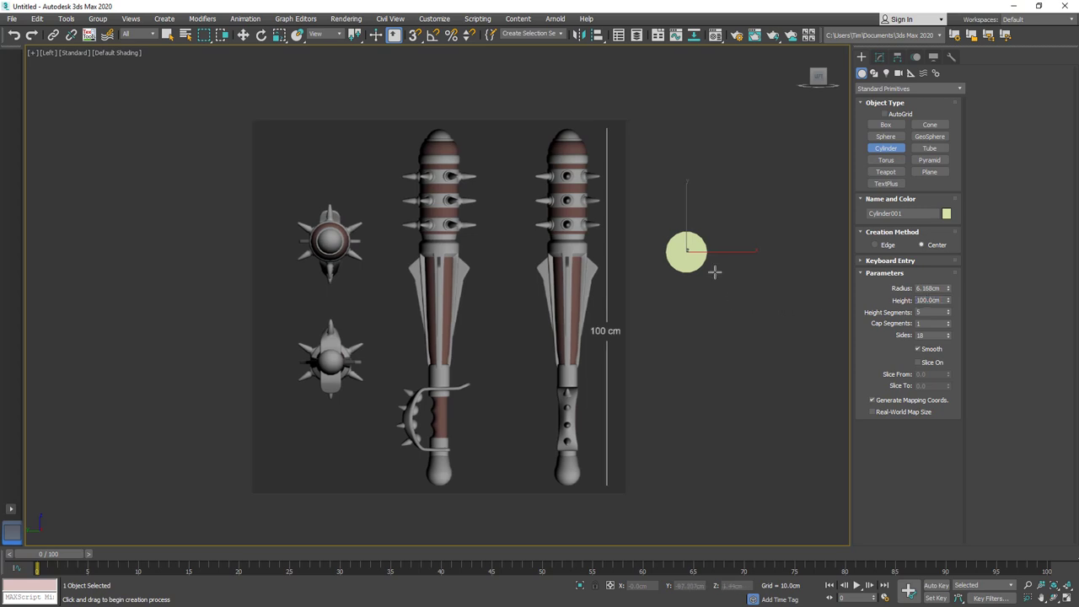
{"action": "right_click", "coordinate": [657, 216]}
Turn on angle snap and rotate the cylinder so it stands vertically and extends upward from its base.
{"action": "left_click", "coordinate": [261, 34]}
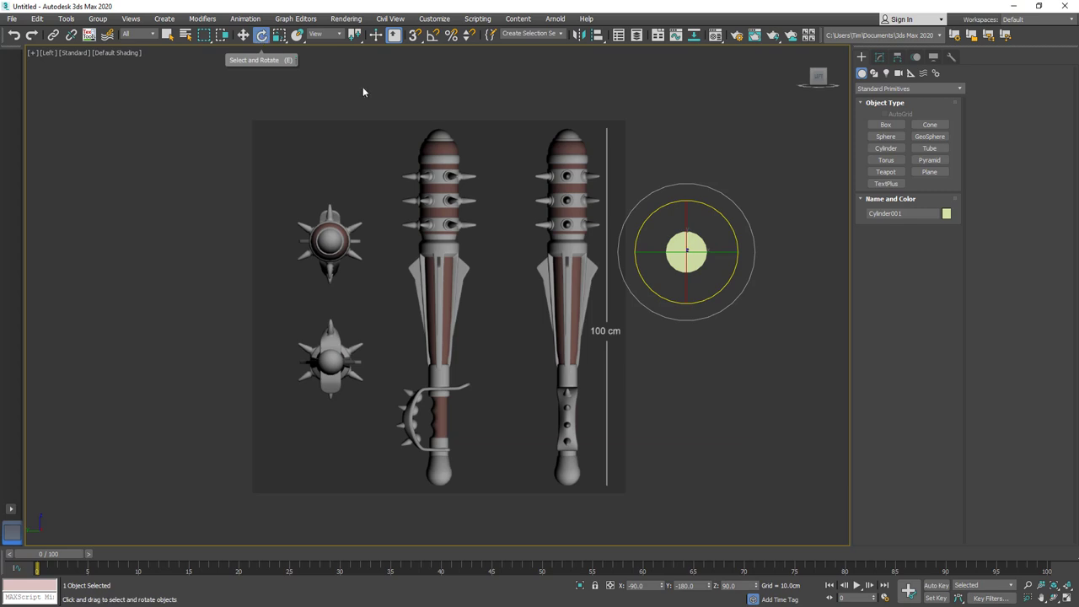
{"action": "left_click_drag", "start_coordinate": [685, 209], "coordinate": [685, 238]}
{"action": "key", "text": "ctrl+z"}
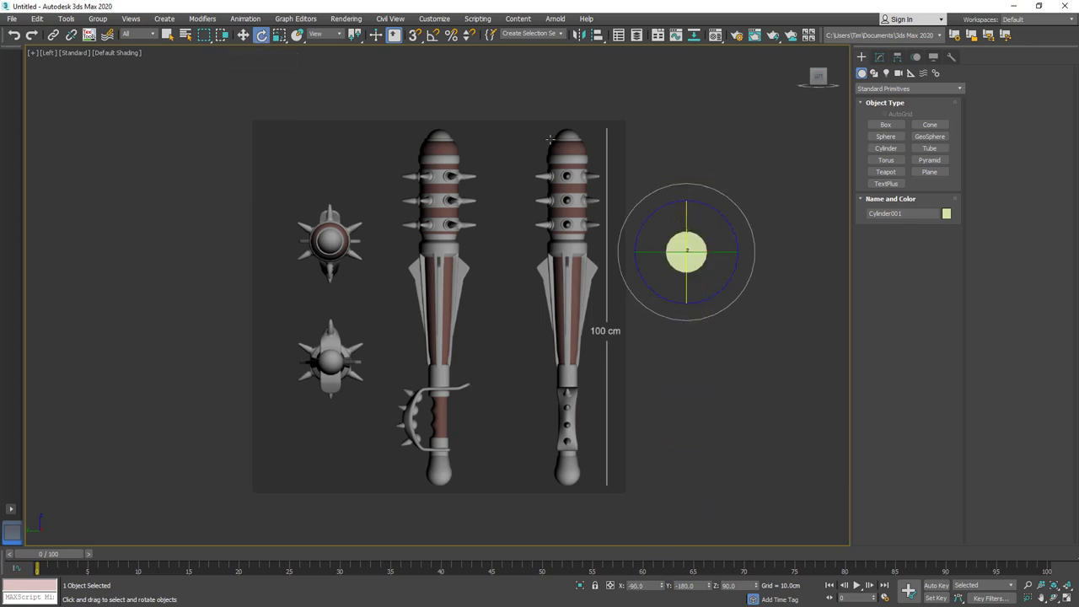
{"action": "left_click", "coordinate": [432, 36]}
{"action": "left_click_drag", "start_coordinate": [689, 214], "coordinate": [686, 262]}
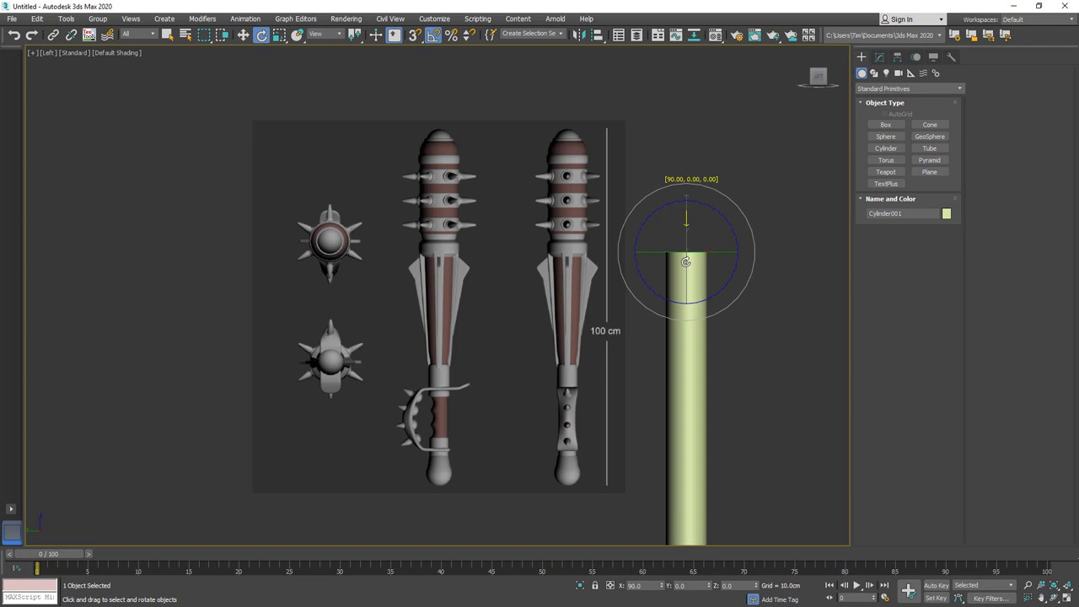
{"action": "middle_click_drag", "start_coordinate": [685, 262], "coordinate": [665, 212]}
{"action": "scroll", "coordinate": [665, 211], "scroll_direction": "down", "scroll_amount": 3}
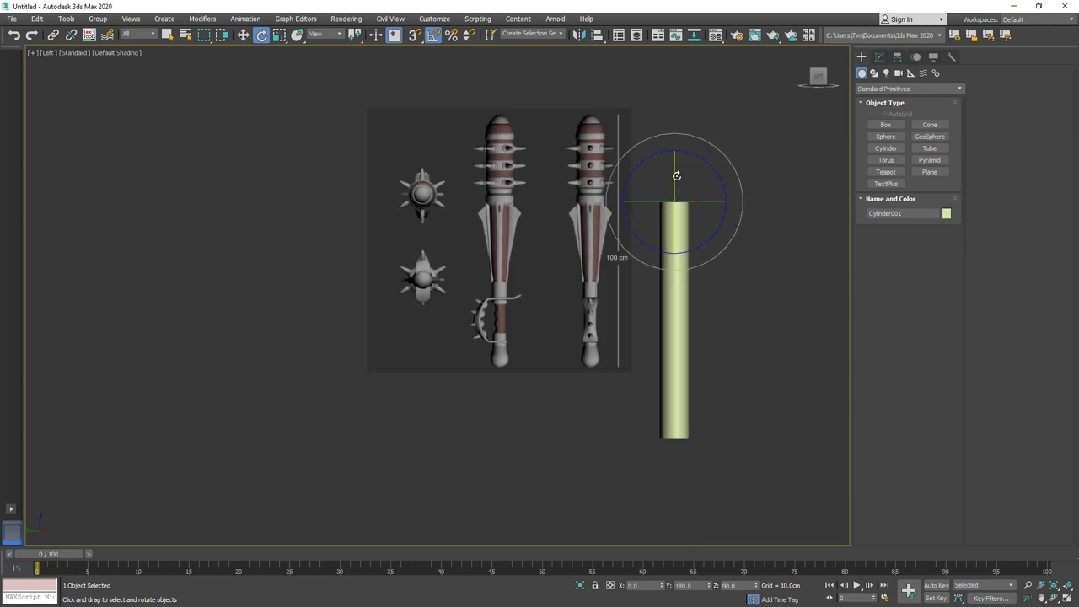
{"action": "left_click_drag", "start_coordinate": [674, 169], "coordinate": [674, 270]}
{"action": "middle_click_drag", "start_coordinate": [667, 186], "coordinate": [668, 250]}
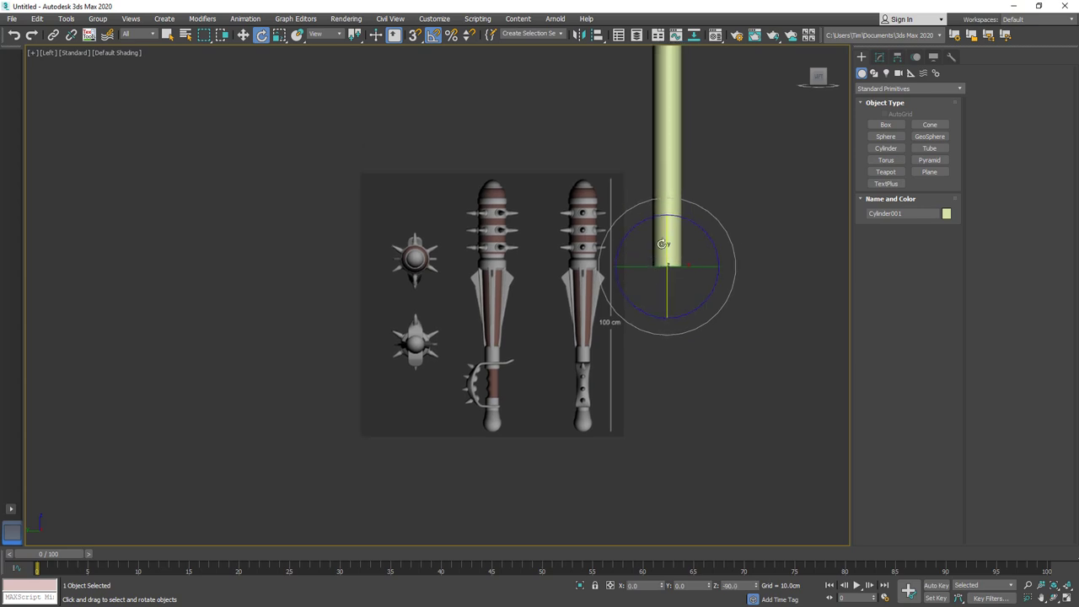
Move the cylinder over the mace with the hand guard and reset its Y and Z positions to 0.
{"action": "key", "text": "w"}
{"action": "left_click_drag", "start_coordinate": [686, 245], "coordinate": [511, 402]}
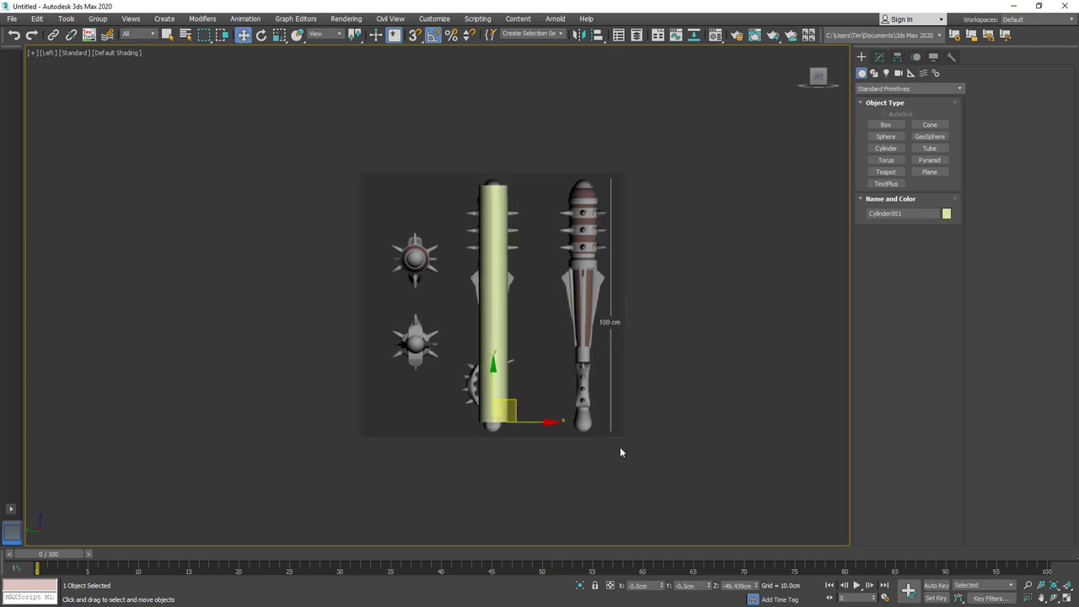
{"action": "right_click", "coordinate": [709, 588]}
{"action": "right_click", "coordinate": [757, 588]}
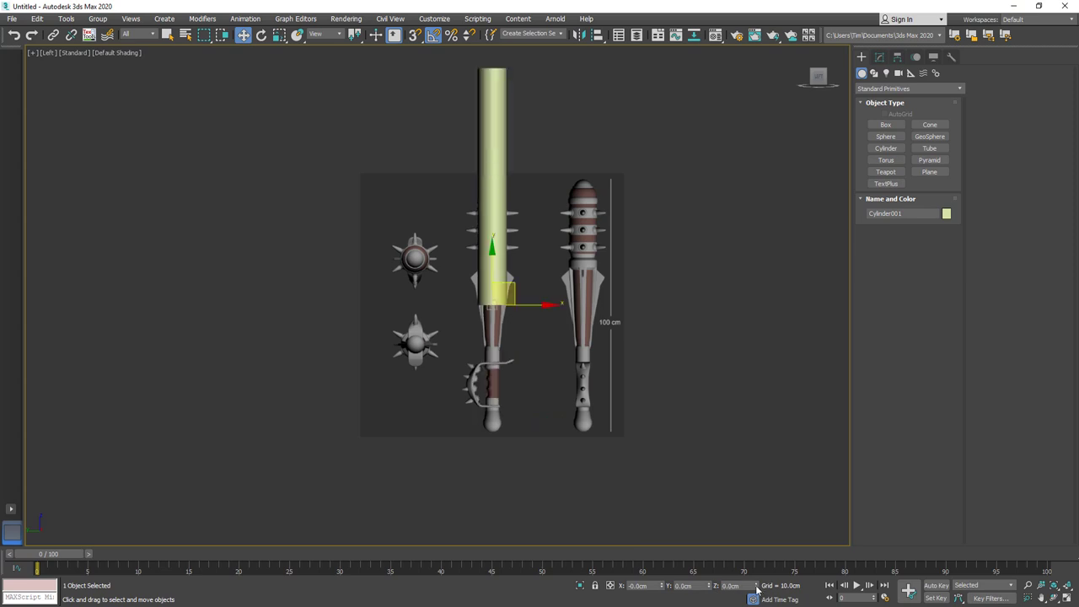
Lower the cylinder along the vertical axis to a Z position of about -39.1 cm, with its base at the lower end of the grip.
{"action": "scroll", "coordinate": [471, 319], "scroll_direction": "up", "scroll_amount": 5}
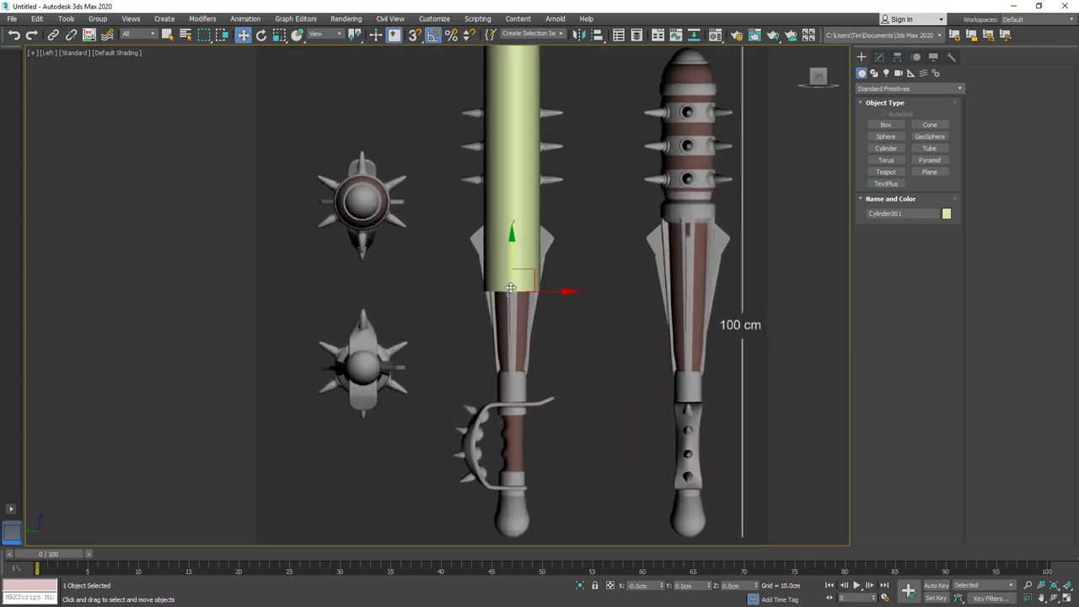
{"action": "middle_click_drag", "start_coordinate": [508, 246], "coordinate": [510, 175]}
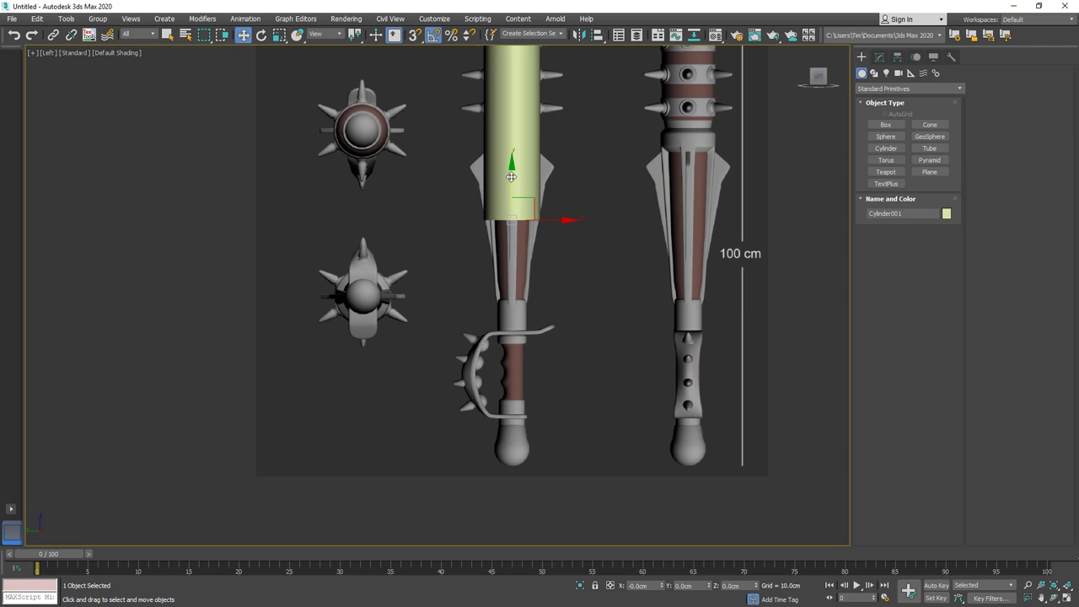
{"action": "left_click_drag", "start_coordinate": [511, 275], "coordinate": [516, 354]}
{"action": "middle_click_drag", "start_coordinate": [557, 250], "coordinate": [556, 354]}
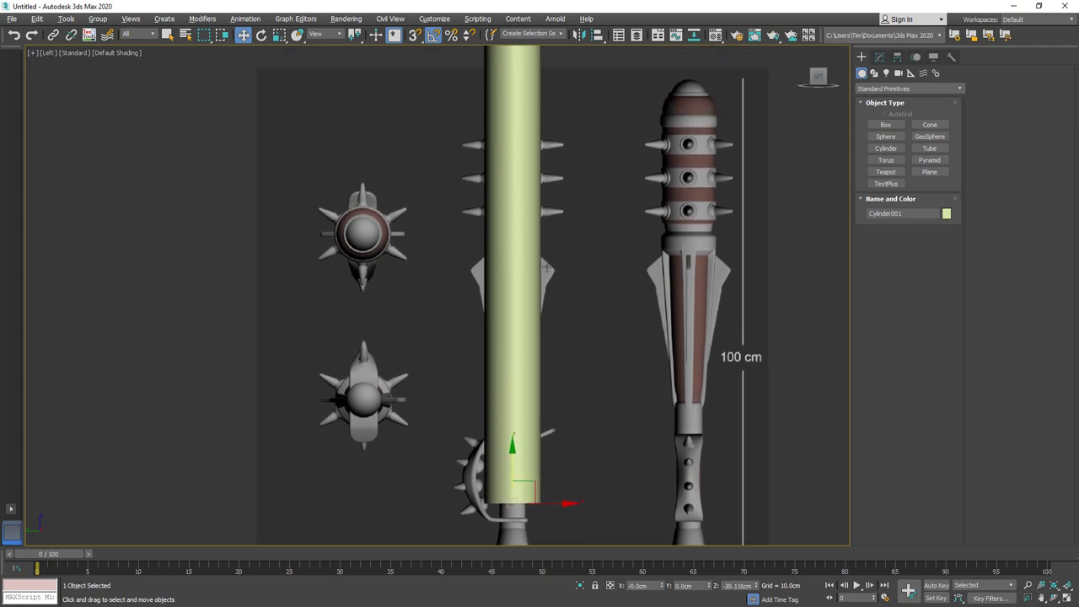
Make the cylinder see-through and reduce its height to 89 cm to fit below the rounded tip of the mace head.
{"action": "scroll", "coordinate": [547, 265], "scroll_direction": "down", "scroll_amount": 3}
{"action": "scroll", "coordinate": [548, 265], "scroll_direction": "up", "scroll_amount": 2}
{"action": "key", "text": "alt+x"}
{"action": "key", "text": "alt+x"}
{"action": "key", "text": "alt+x"}
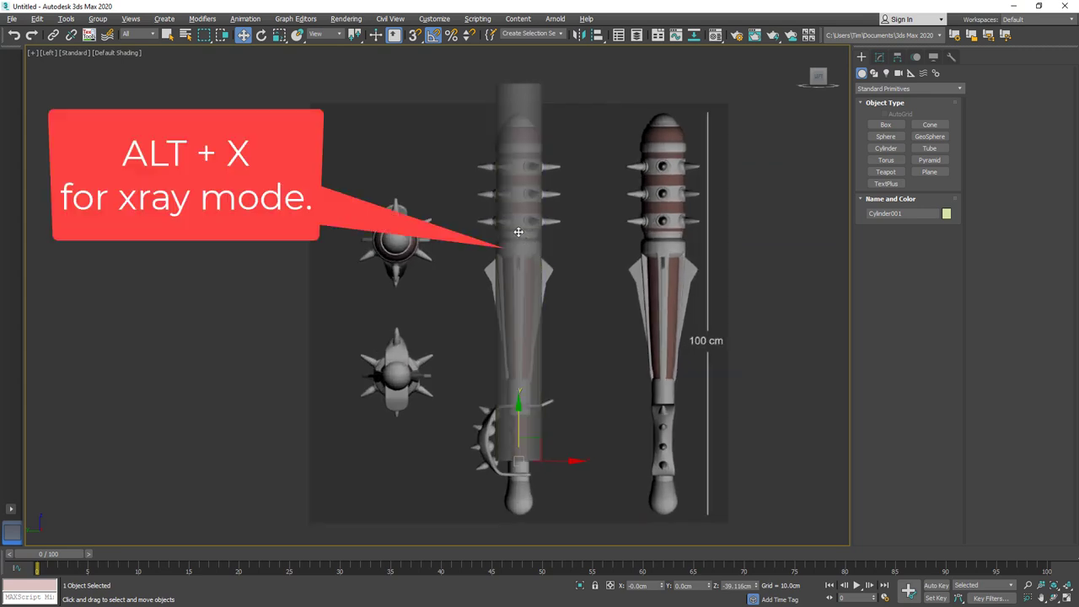
{"action": "scroll", "coordinate": [522, 226], "scroll_direction": "up", "scroll_amount": 2}
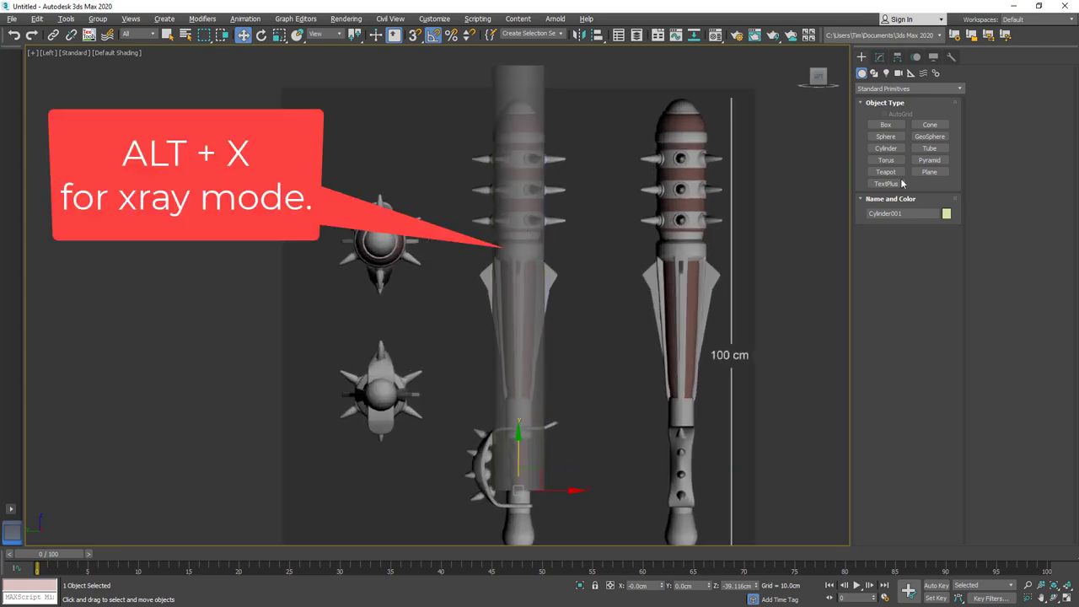
{"action": "left_click", "coordinate": [880, 57]}
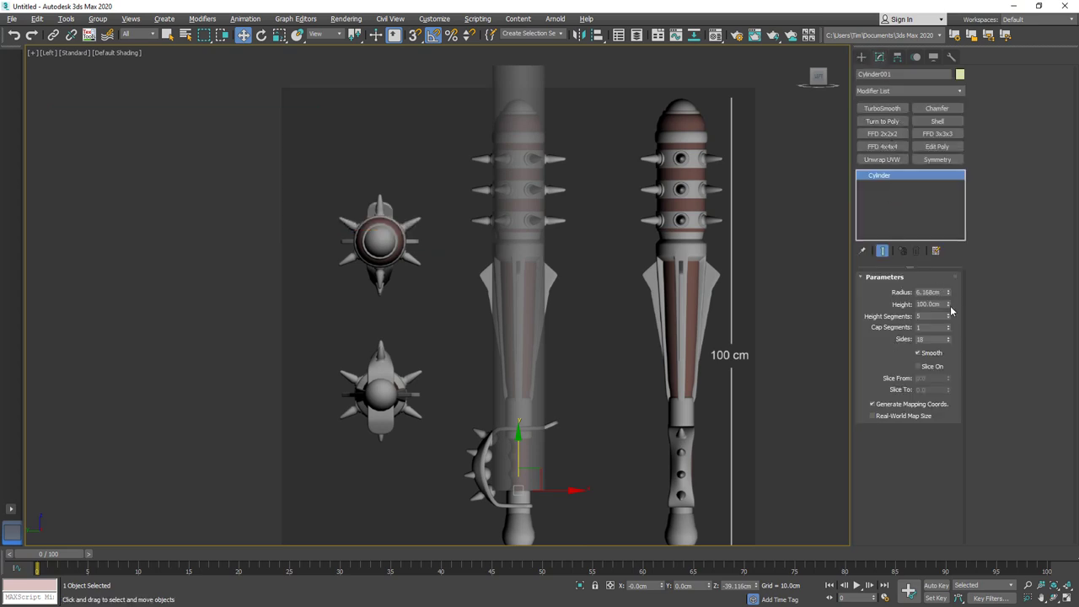
{"action": "left_click_drag", "start_coordinate": [947, 306], "coordinate": [946, 312]}
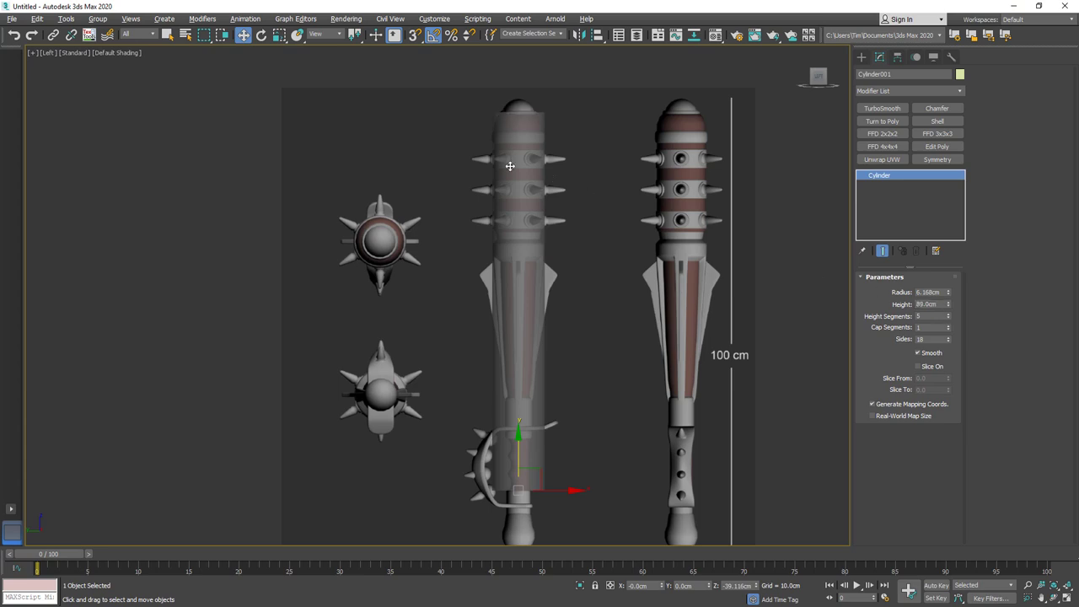
Show edged faces in the view and reduce the reference plane to 1 length segment and 1 width segment.
{"action": "key", "text": "F4"}
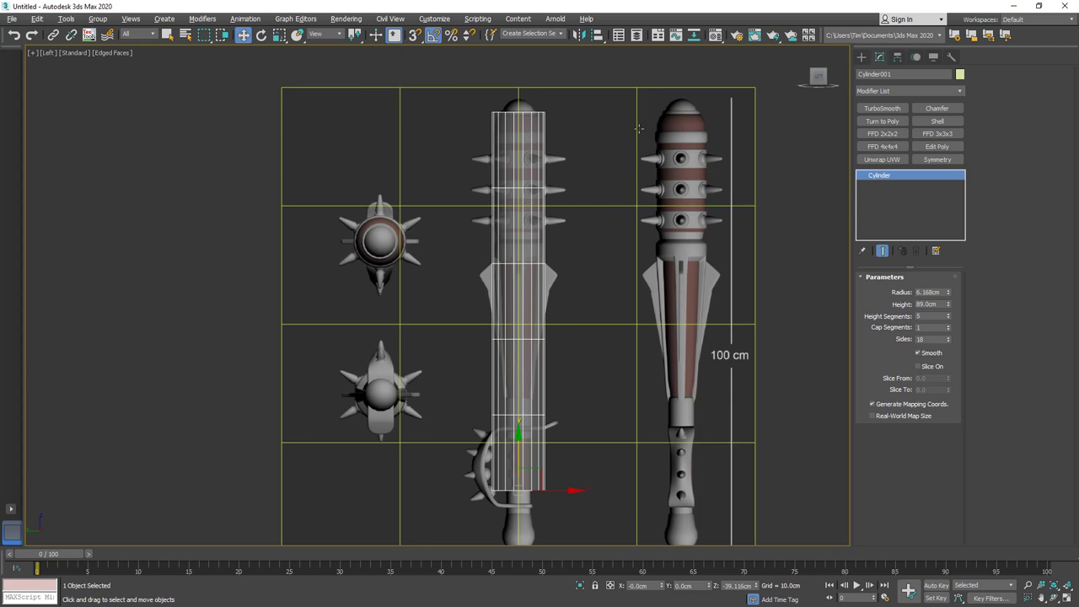
{"action": "left_click", "coordinate": [665, 146]}
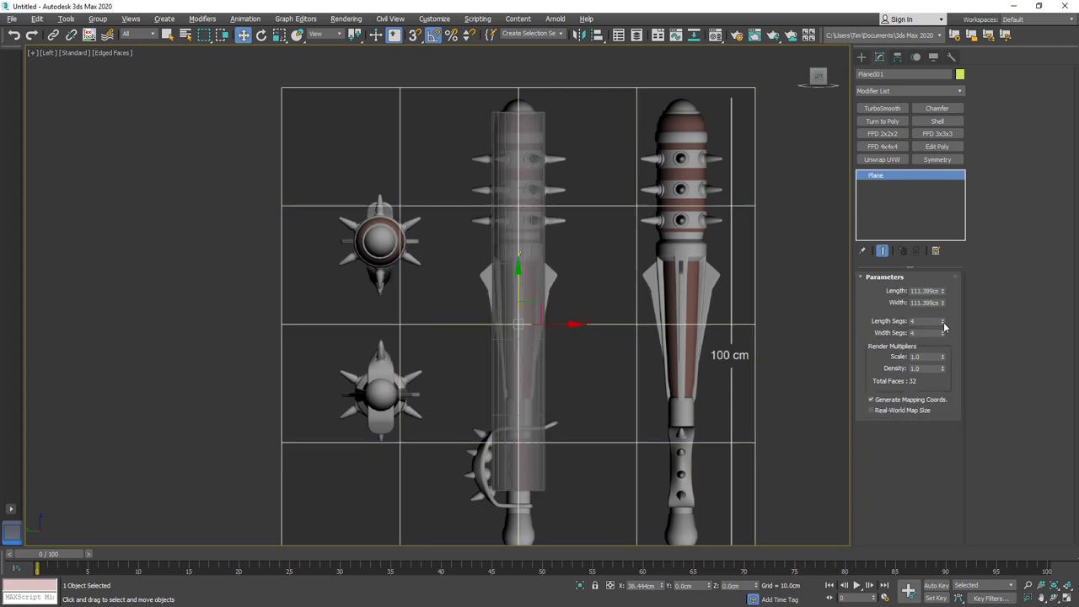
{"action": "left_click_drag", "start_coordinate": [943, 322], "coordinate": [933, 352]}
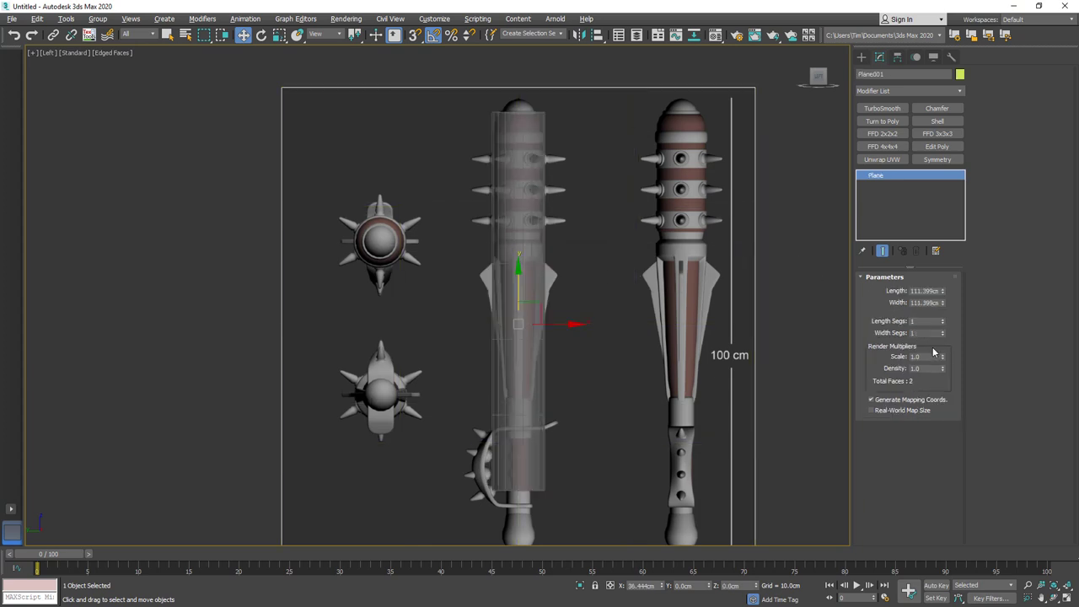
Set the cylinder's number of sides to 24.
{"action": "left_click", "coordinate": [517, 215]}
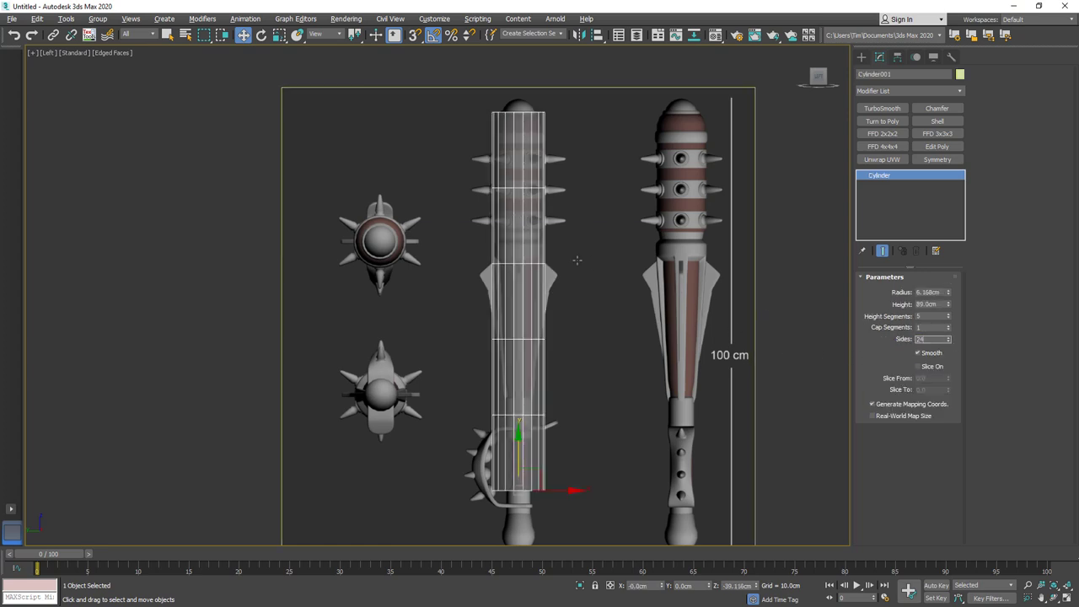
{"action": "key", "text": "Return"}
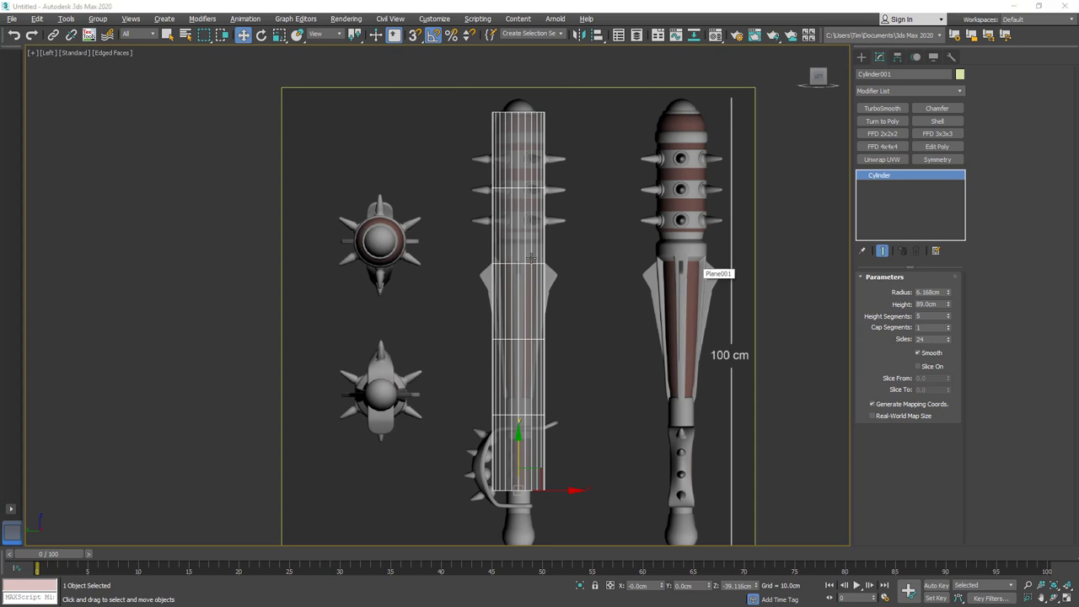
Save the scene as Mace.max in the Mace folder.
{"action": "left_click", "coordinate": [11, 19]}
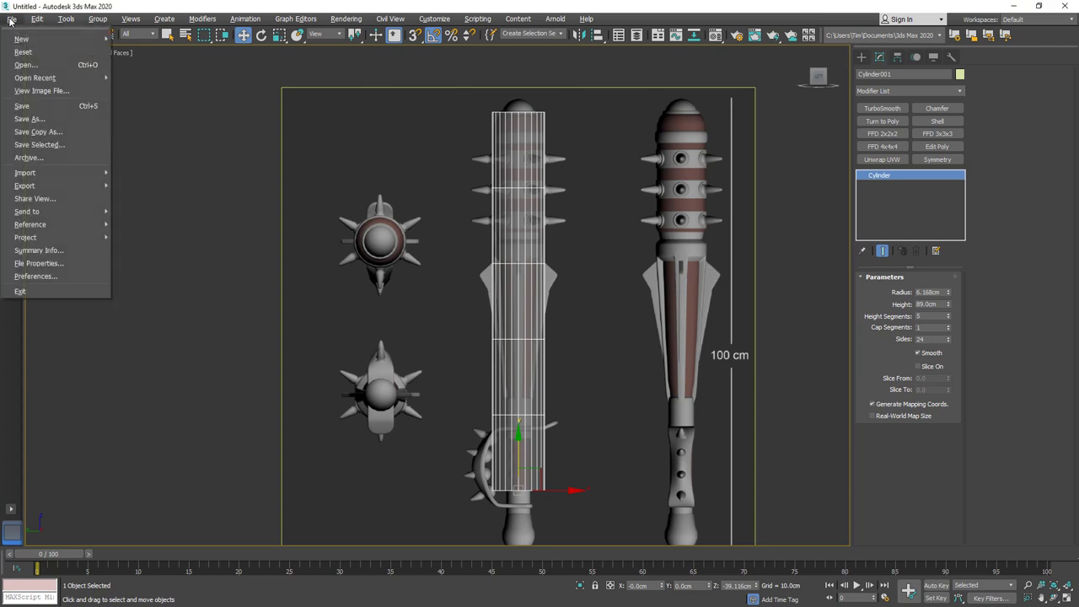
{"action": "left_click", "coordinate": [38, 119]}
{"action": "left_click", "coordinate": [469, 197]}
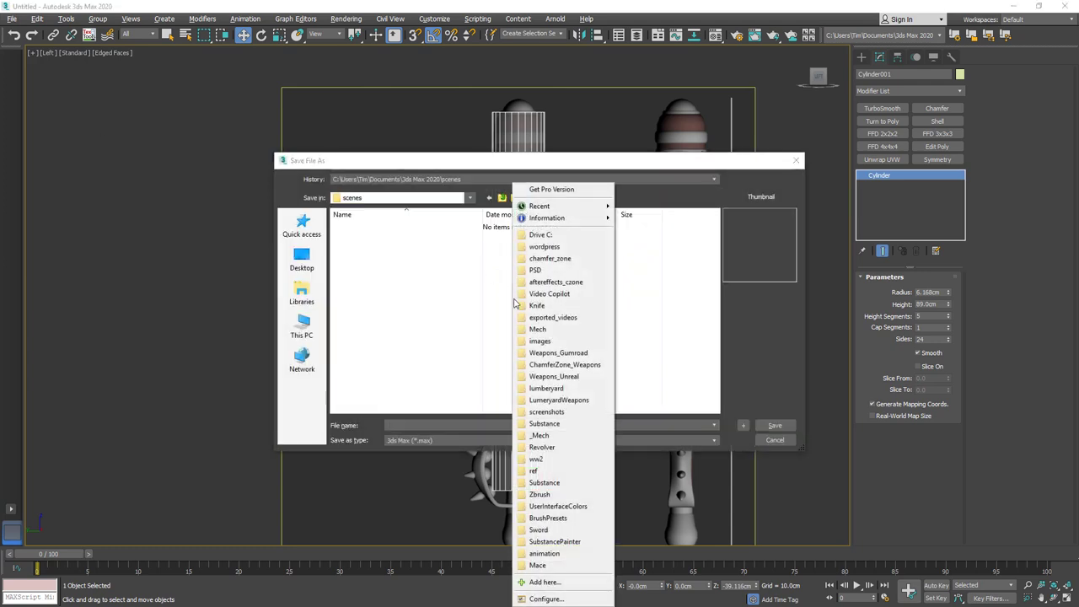
{"action": "left_click", "coordinate": [533, 562]}
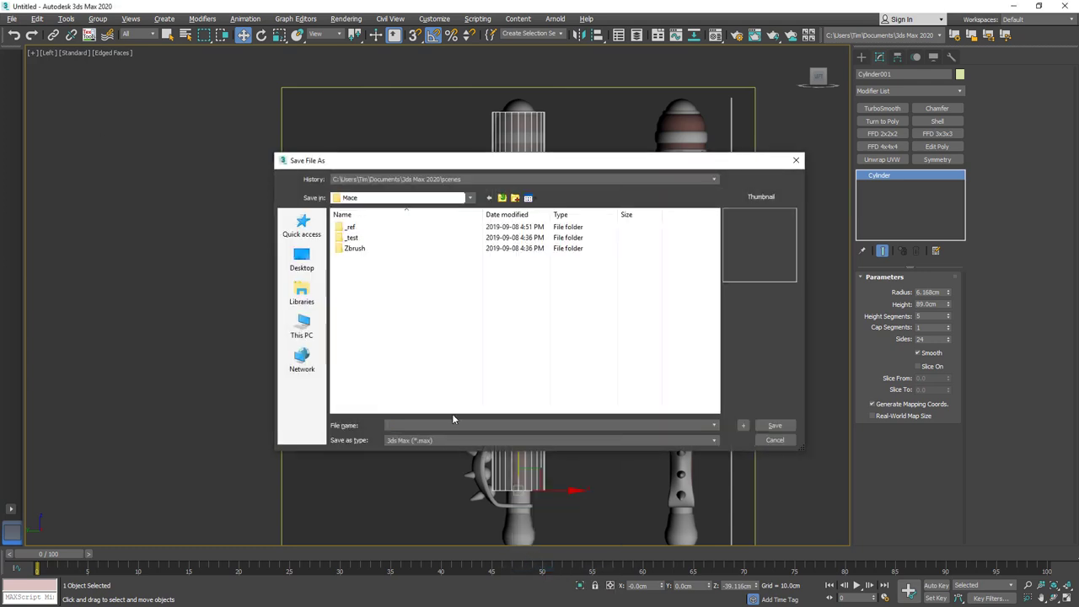
{"action": "left_click", "coordinate": [411, 423]}
{"action": "key", "text": "Return"}
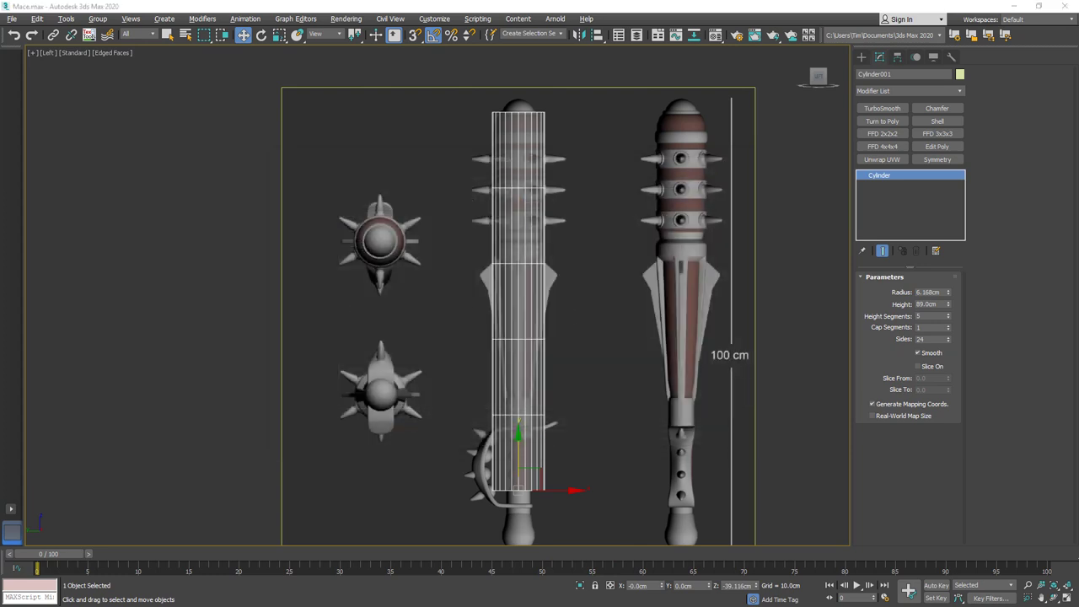
Convert the cylinder to an Editable Poly and switch to vertex editing.
{"action": "right_click", "coordinate": [889, 176]}
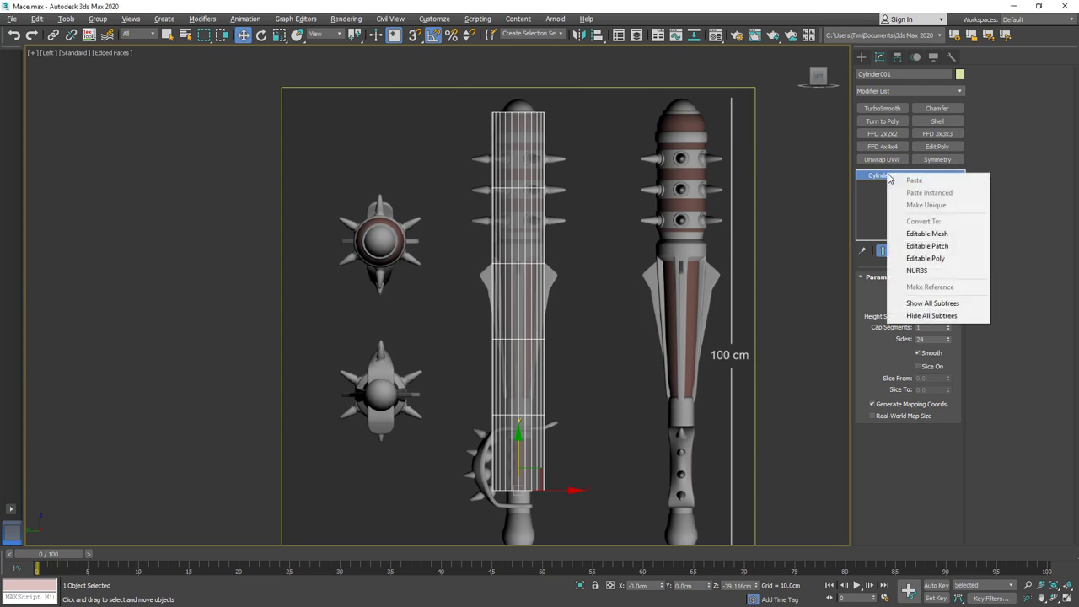
{"action": "left_click", "coordinate": [936, 260]}
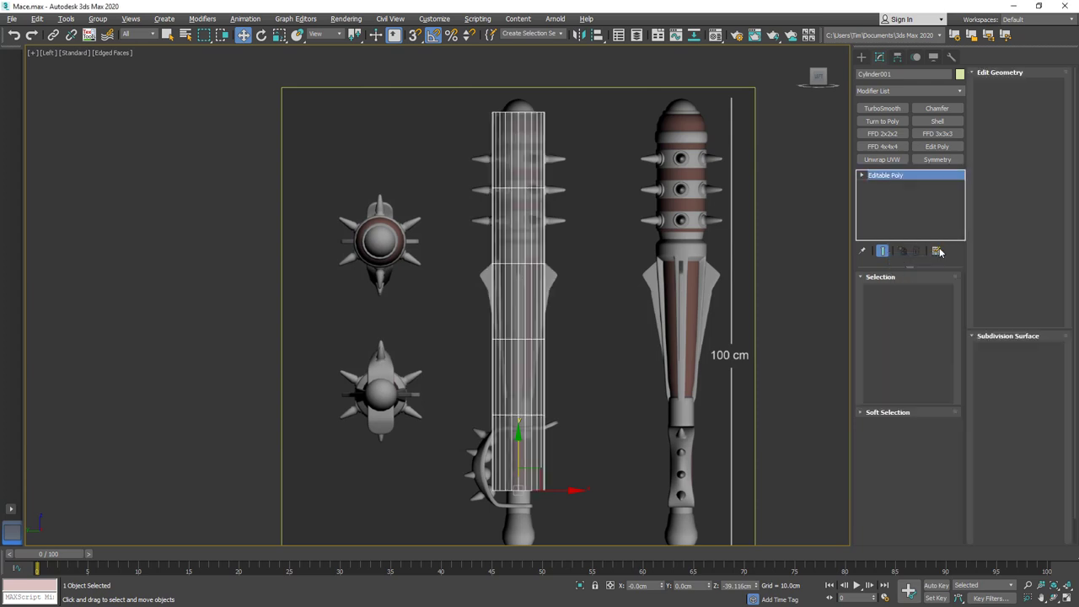
{"action": "left_click", "coordinate": [879, 291]}
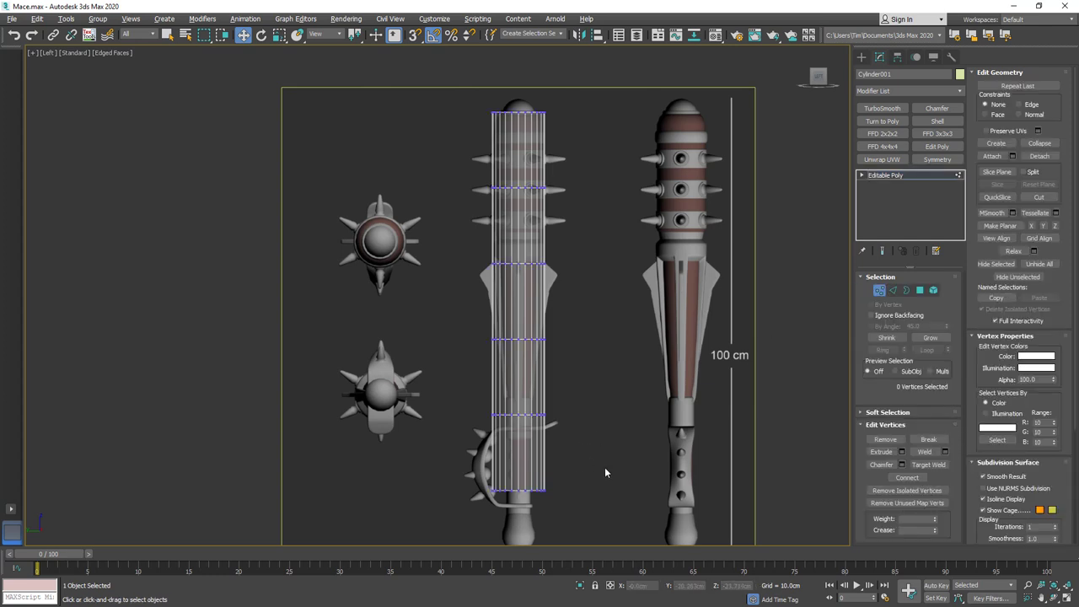
Scale the cylinder's lowest ring of vertices inward uniformly to match the handle width just above the pommel.
{"action": "left_click_drag", "start_coordinate": [604, 472], "coordinate": [472, 505]}
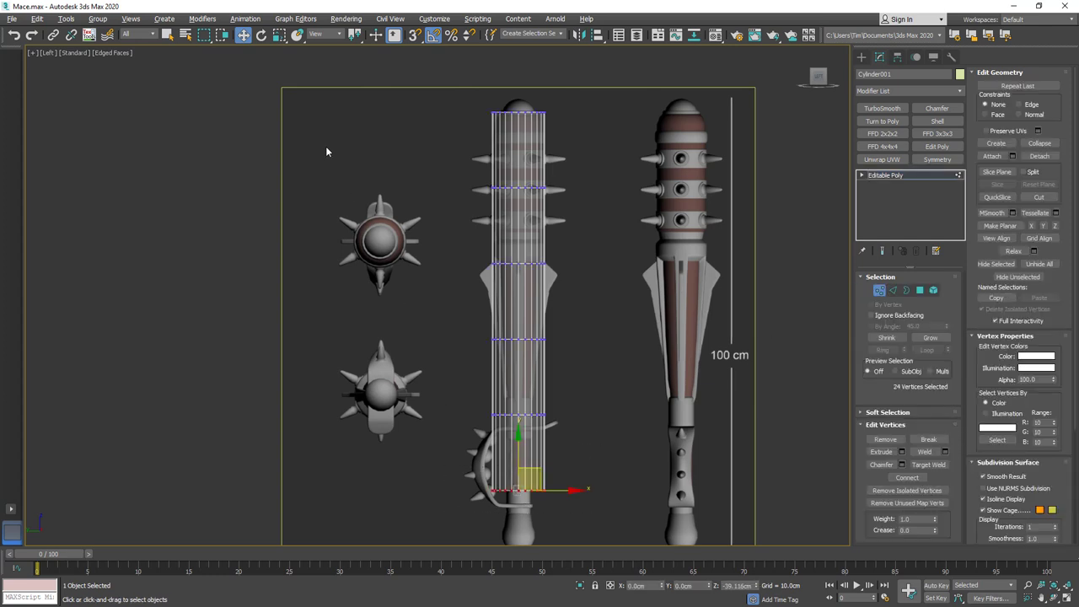
{"action": "left_click", "coordinate": [278, 34]}
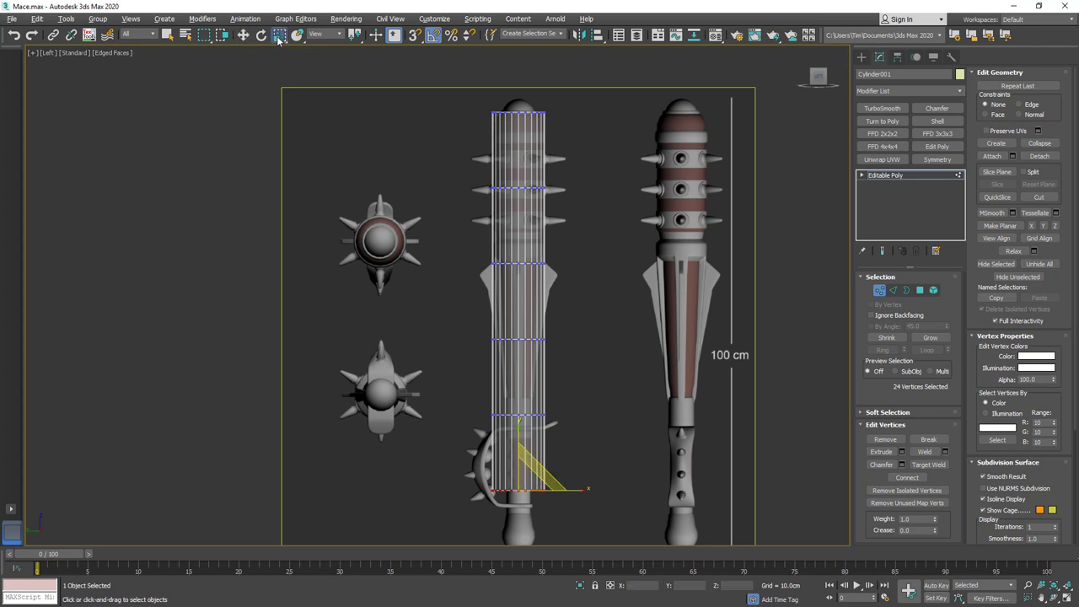
{"action": "middle_click_drag", "start_coordinate": [537, 513], "coordinate": [530, 404]}
{"action": "scroll", "coordinate": [529, 404], "scroll_direction": "up", "scroll_amount": 5}
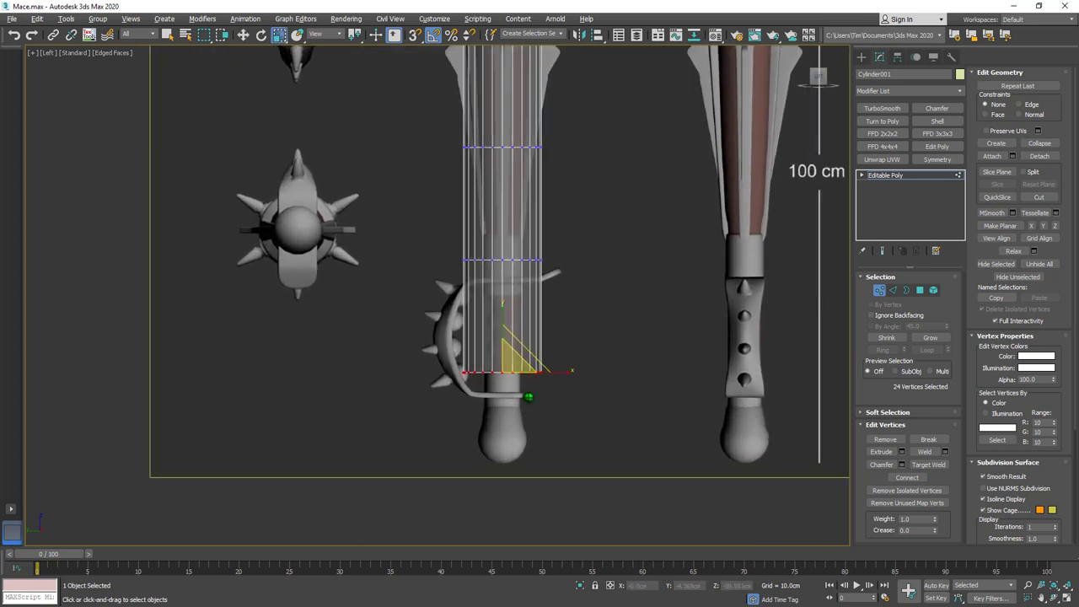
{"action": "left_click_drag", "start_coordinate": [499, 360], "coordinate": [496, 445]}
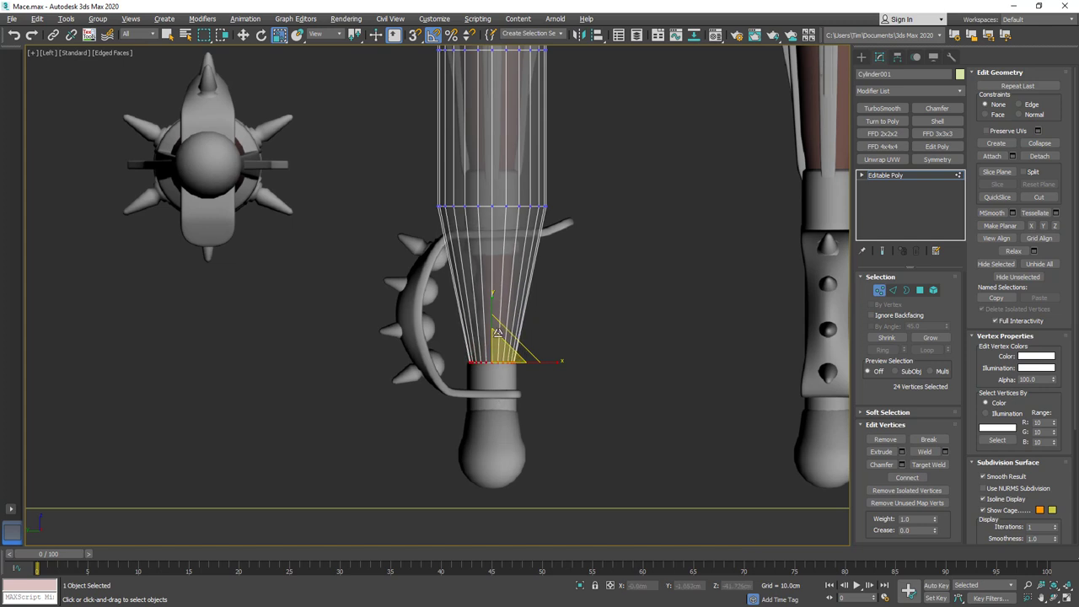
Scale the second-lowest ring of vertices inward uniformly to match the handle width above the hand guard.
{"action": "middle_click_drag", "start_coordinate": [492, 323], "coordinate": [482, 495]}
{"action": "left_click_drag", "start_coordinate": [432, 401], "coordinate": [401, 407]}
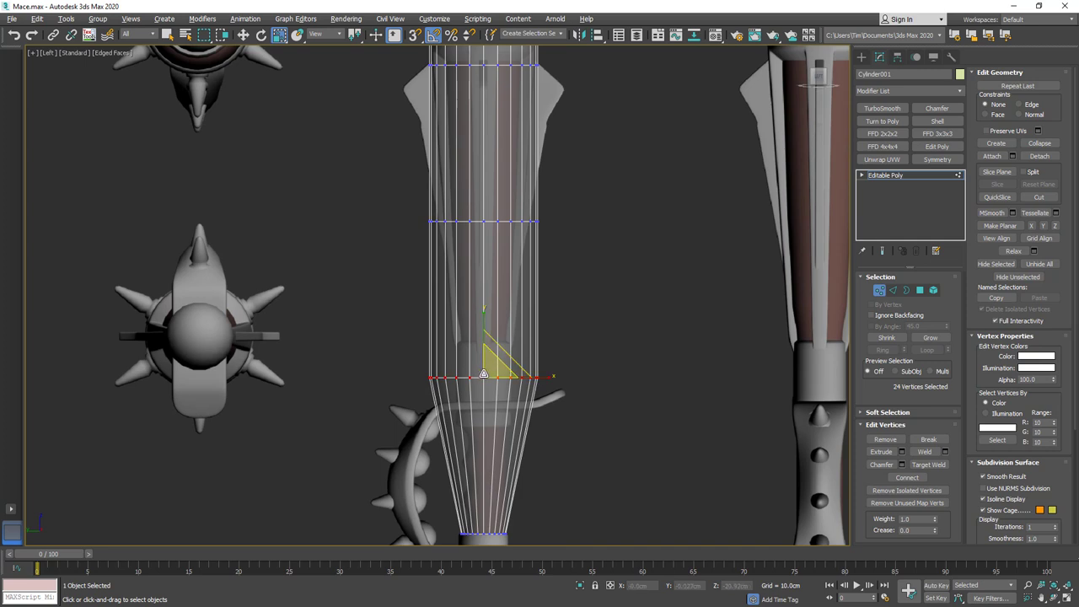
{"action": "left_click_drag", "start_coordinate": [483, 373], "coordinate": [492, 435]}
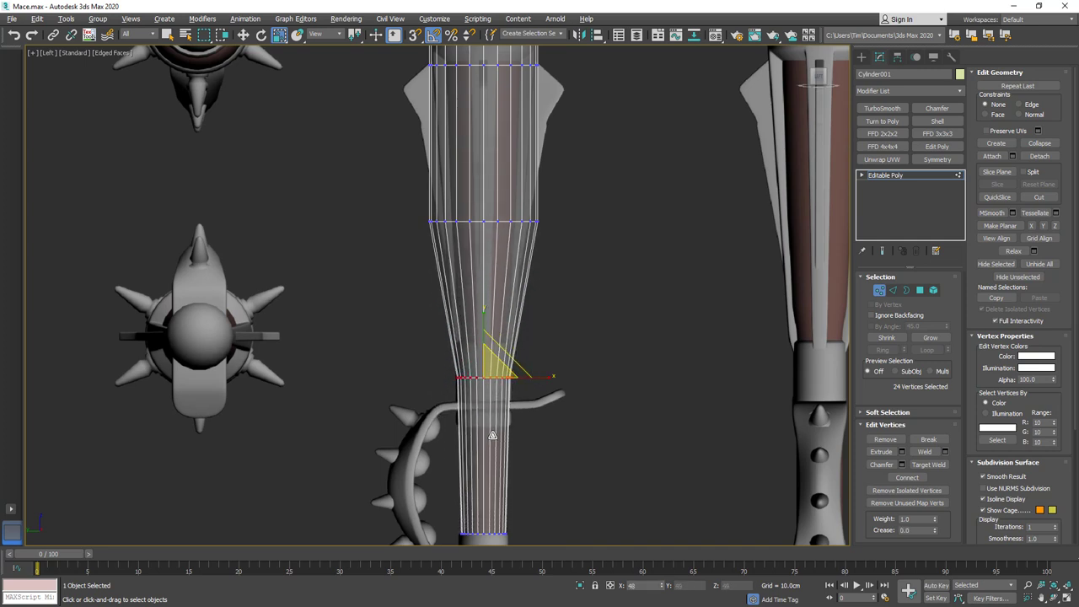
{"action": "middle_click_drag", "start_coordinate": [492, 435], "coordinate": [476, 327]}
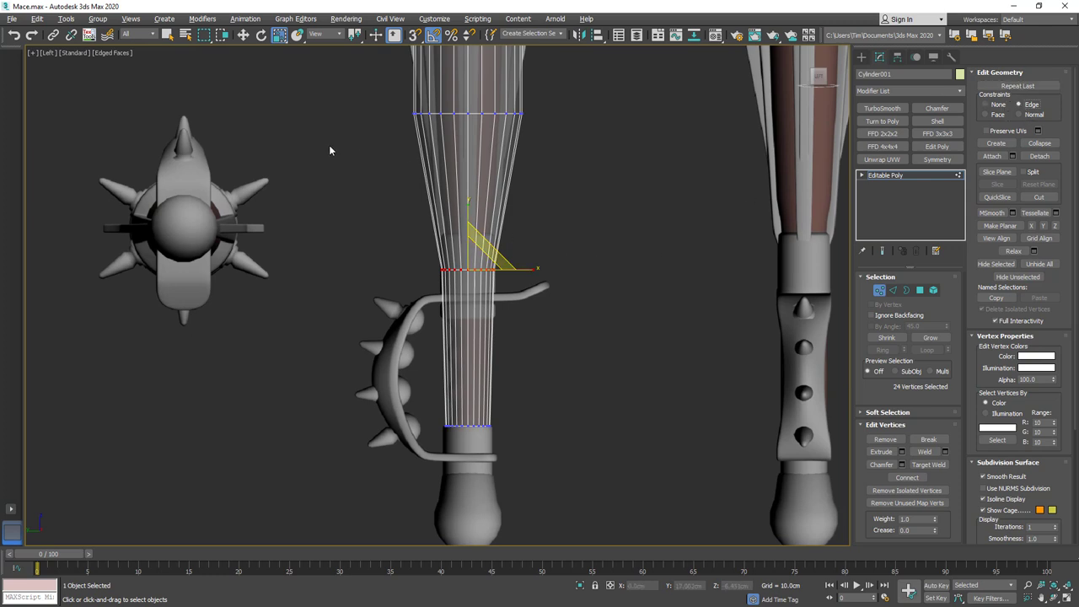
Turn off the edge constraint and lower the second-lowest vertex ring to just below the hand guard's upper arm.
{"action": "left_click", "coordinate": [243, 34]}
{"action": "left_click_drag", "start_coordinate": [466, 230], "coordinate": [467, 385]}
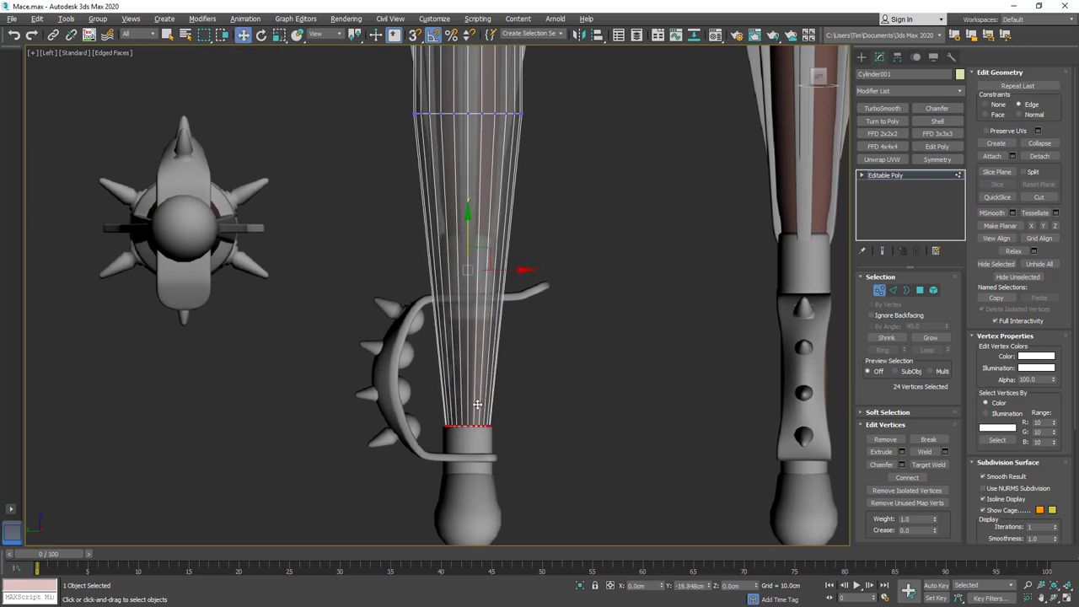
{"action": "left_click", "coordinate": [983, 104]}
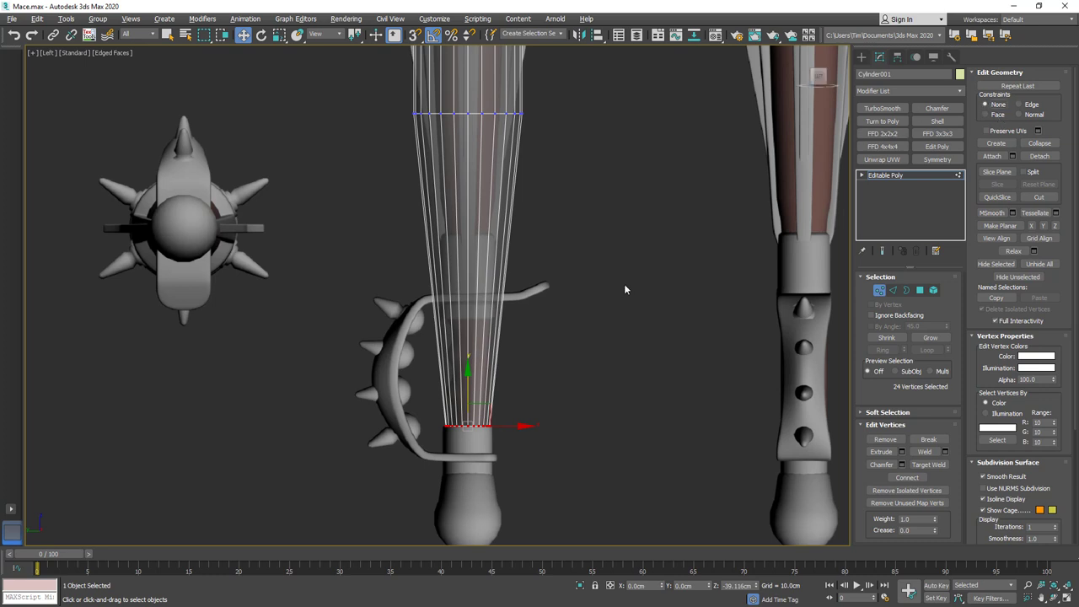
{"action": "left_click_drag", "start_coordinate": [467, 391], "coordinate": [487, 287]}
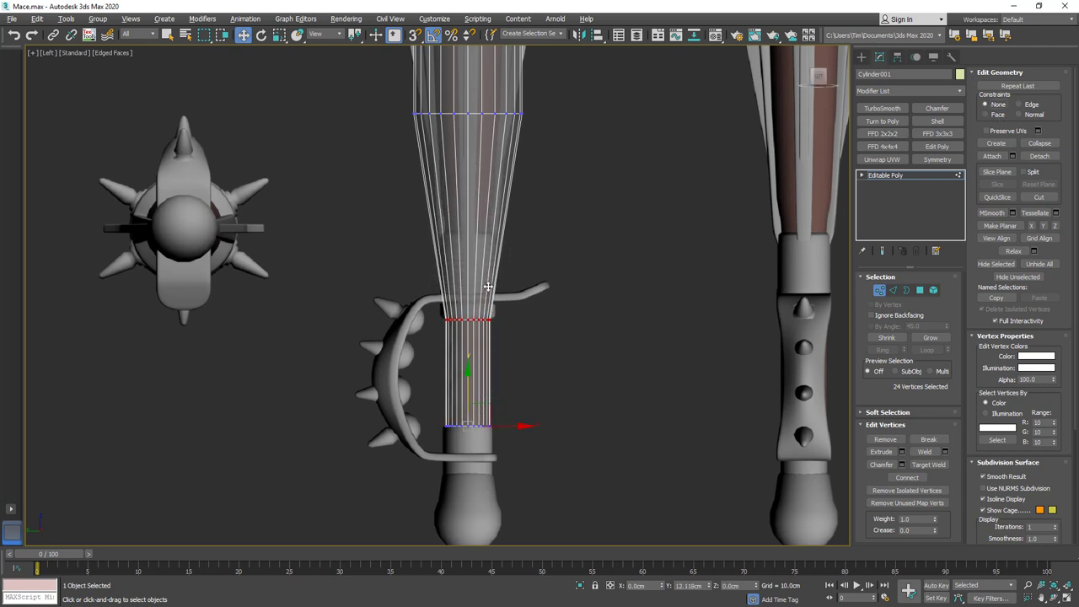
Lower the cylinder's topmost vertex ring to the base of the brown dome band on the mace head.
{"action": "middle_click_drag", "start_coordinate": [489, 209], "coordinate": [501, 302]}
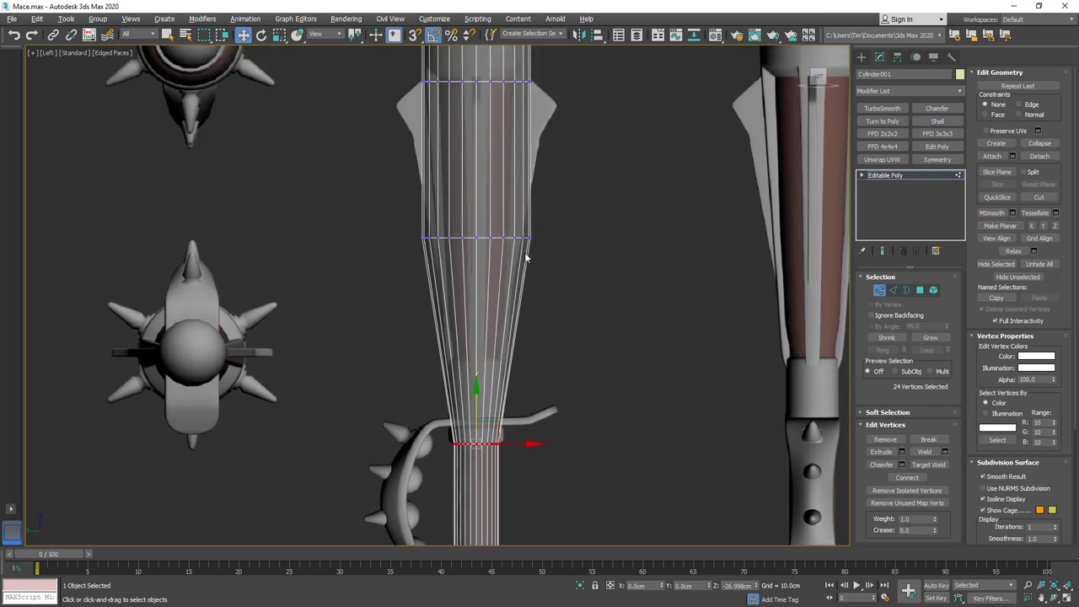
{"action": "middle_click_drag", "start_coordinate": [561, 225], "coordinate": [541, 558]}
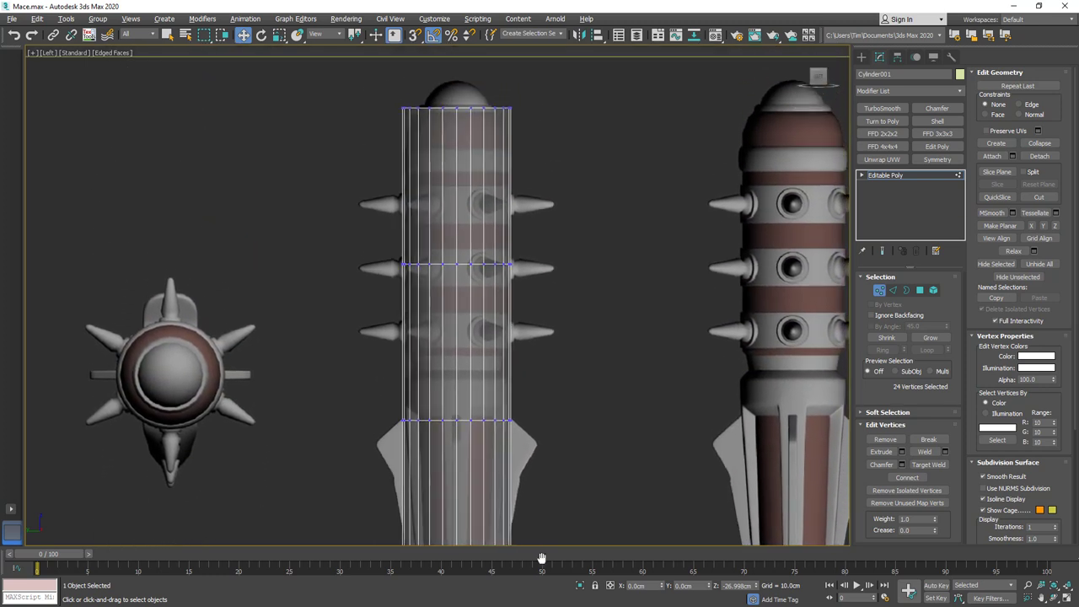
{"action": "left_click_drag", "start_coordinate": [412, 128], "coordinate": [456, 107]}
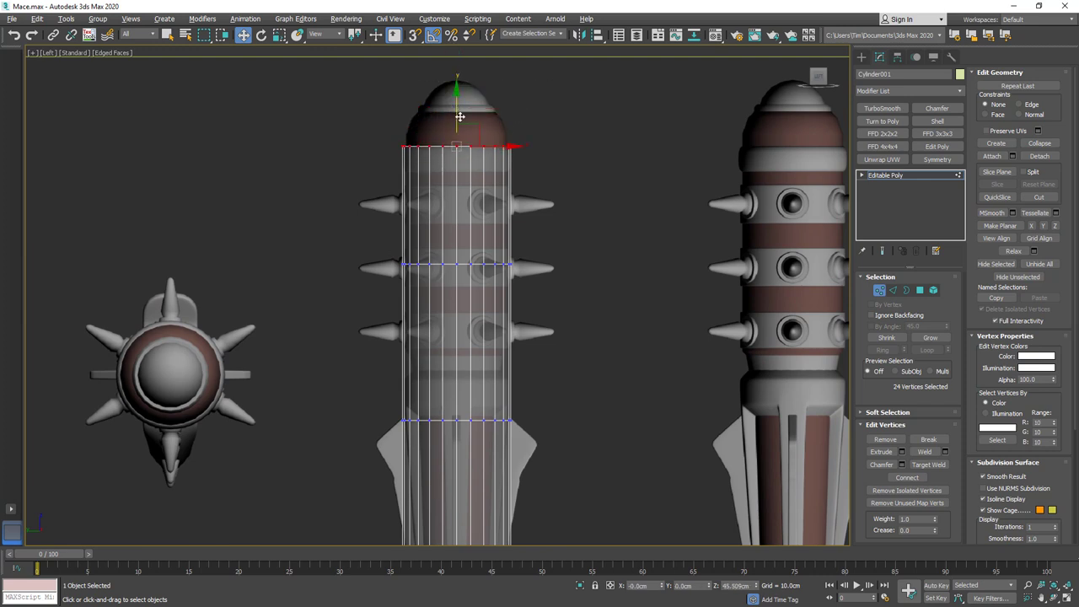
Scale the upper four vertex rings together uniformly to 91% to match the width of the reference head.
{"action": "middle_click_drag", "start_coordinate": [492, 260], "coordinate": [486, 180]}
{"action": "scroll", "coordinate": [486, 179], "scroll_direction": "down", "scroll_amount": 2}
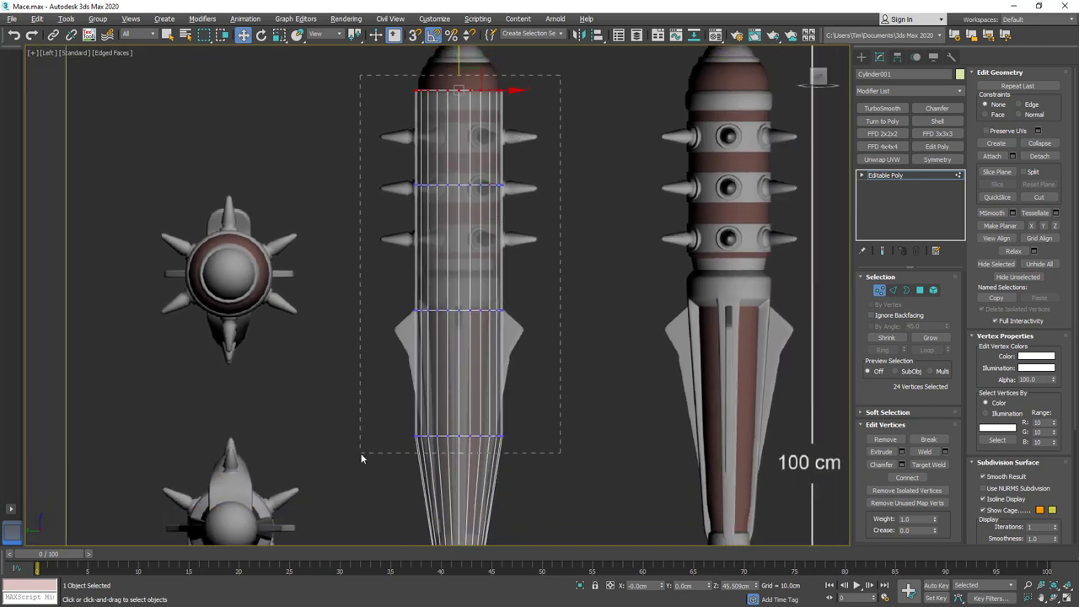
{"action": "left_click_drag", "start_coordinate": [361, 453], "coordinate": [362, 452]}
{"action": "key", "text": "r"}
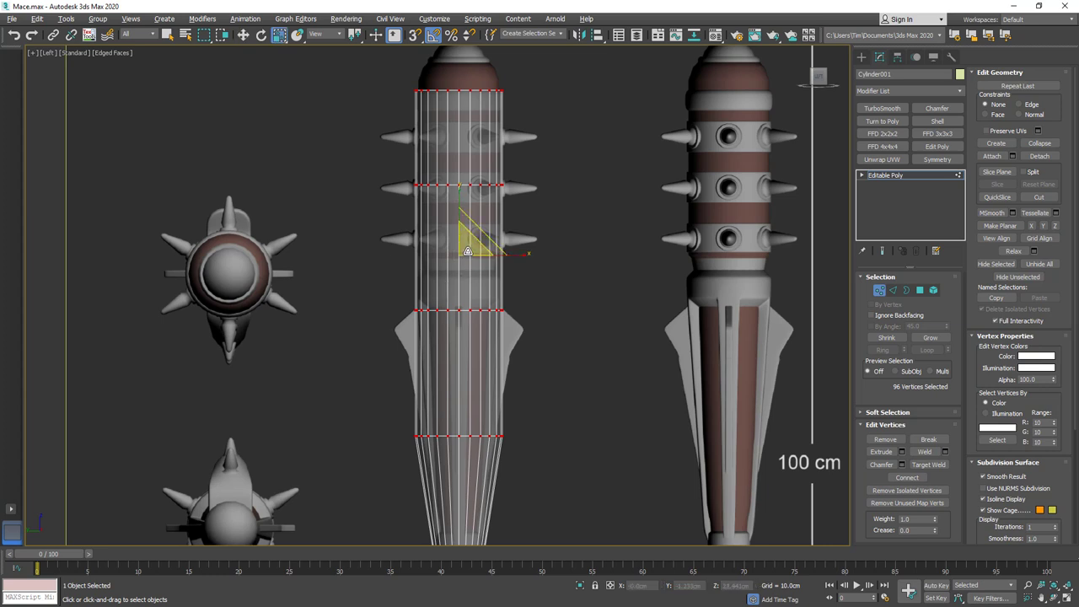
{"action": "left_click_drag", "start_coordinate": [466, 246], "coordinate": [468, 255]}
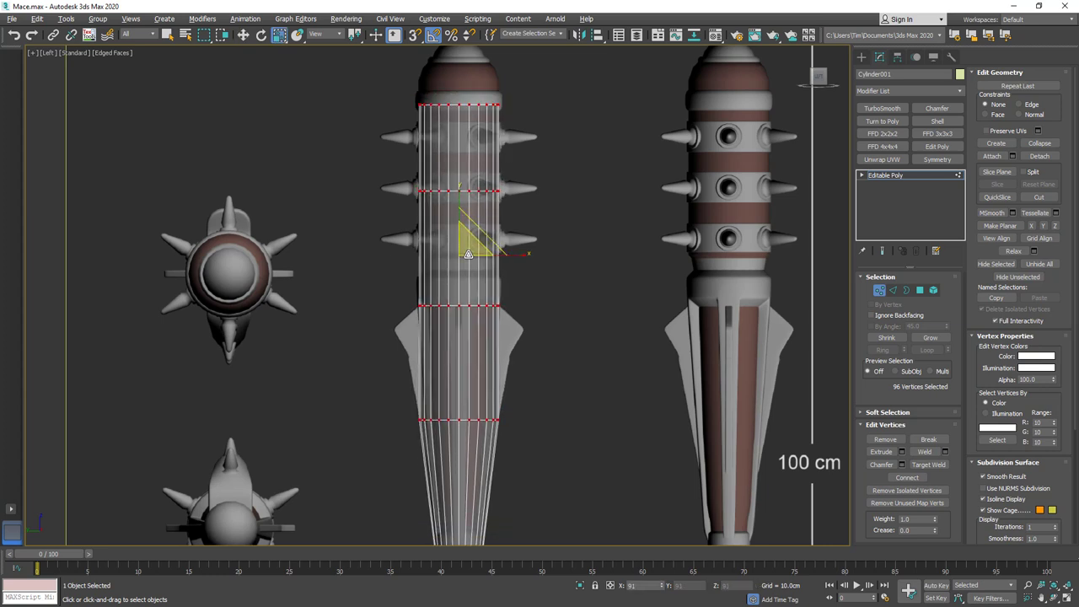
Chamfer the horizontal edge loop where the body starts to taper by 2.727 cm with one connecting segment.
{"action": "middle_click_drag", "start_coordinate": [469, 298], "coordinate": [471, 191]}
{"action": "scroll", "coordinate": [472, 352], "scroll_direction": "up", "scroll_amount": 4}
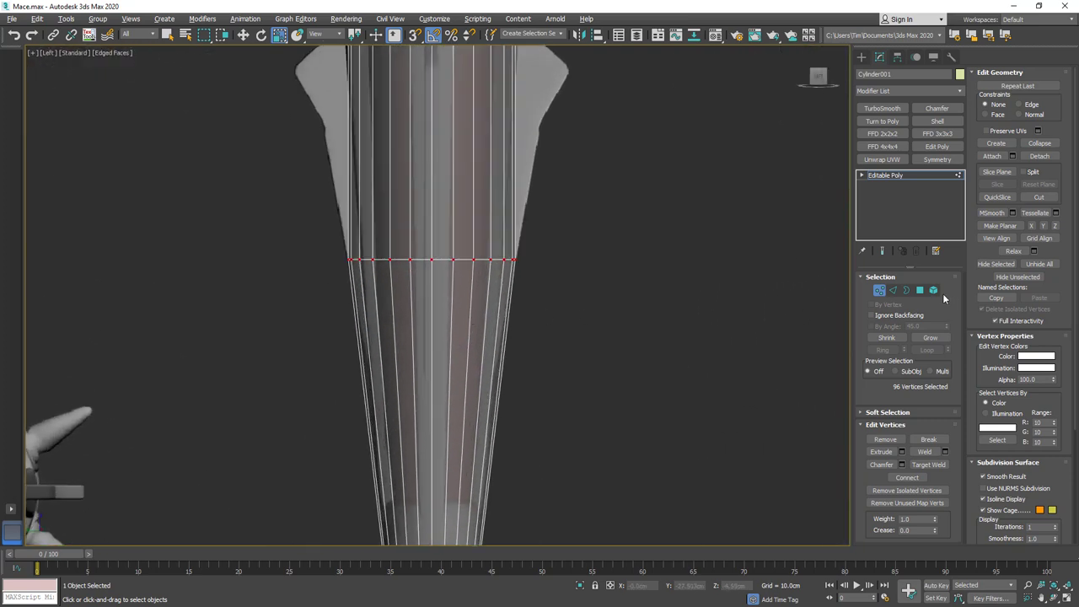
{"action": "left_click", "coordinate": [892, 290]}
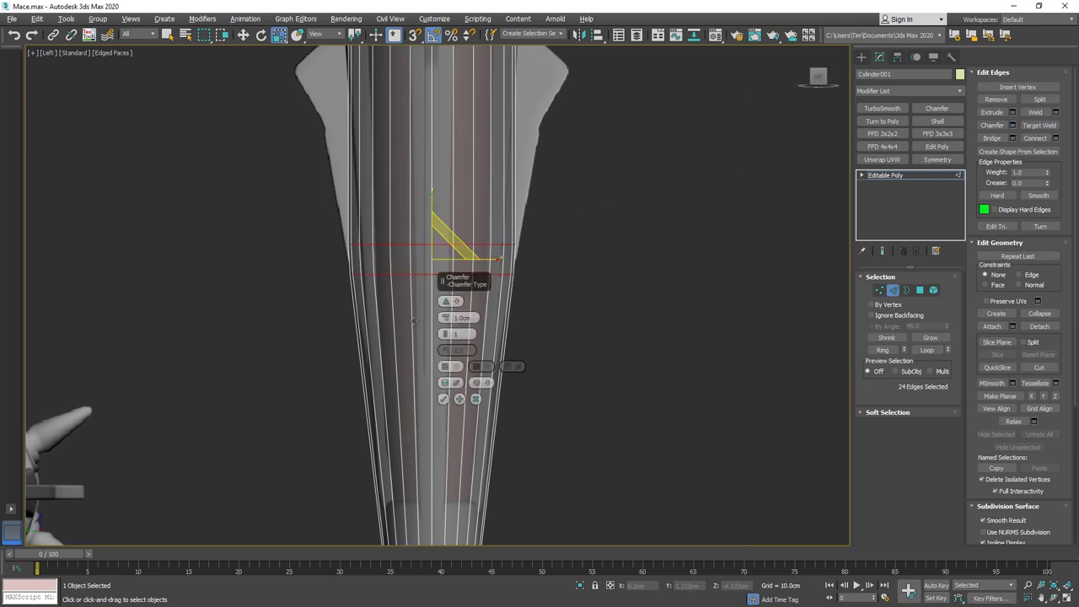
{"action": "left_click_drag", "start_coordinate": [445, 335], "coordinate": [449, 278]}
{"action": "right_click", "coordinate": [445, 318]}
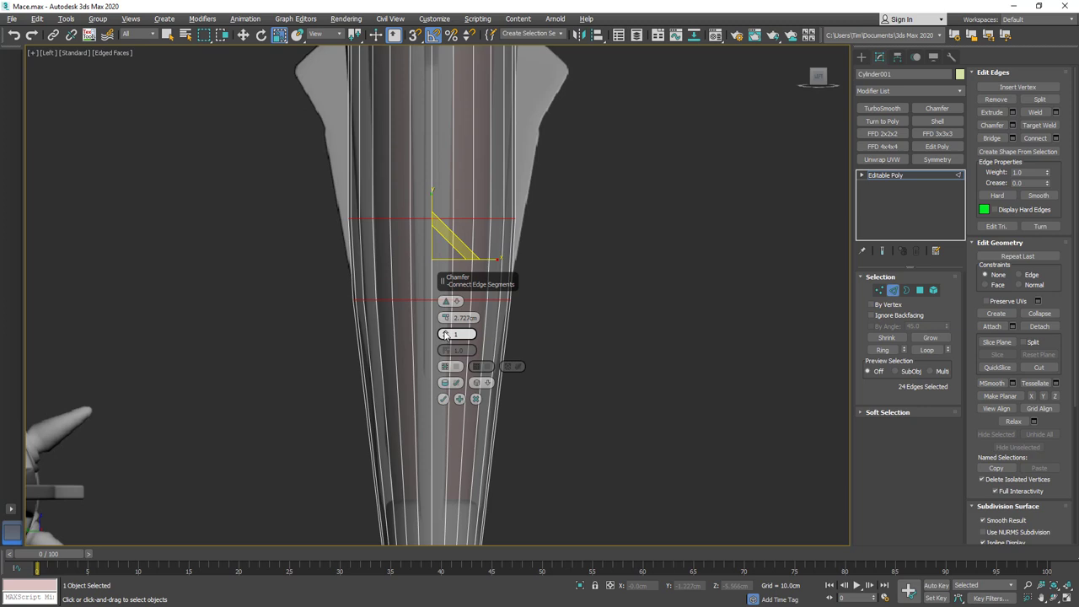
{"action": "left_click", "coordinate": [443, 399]}
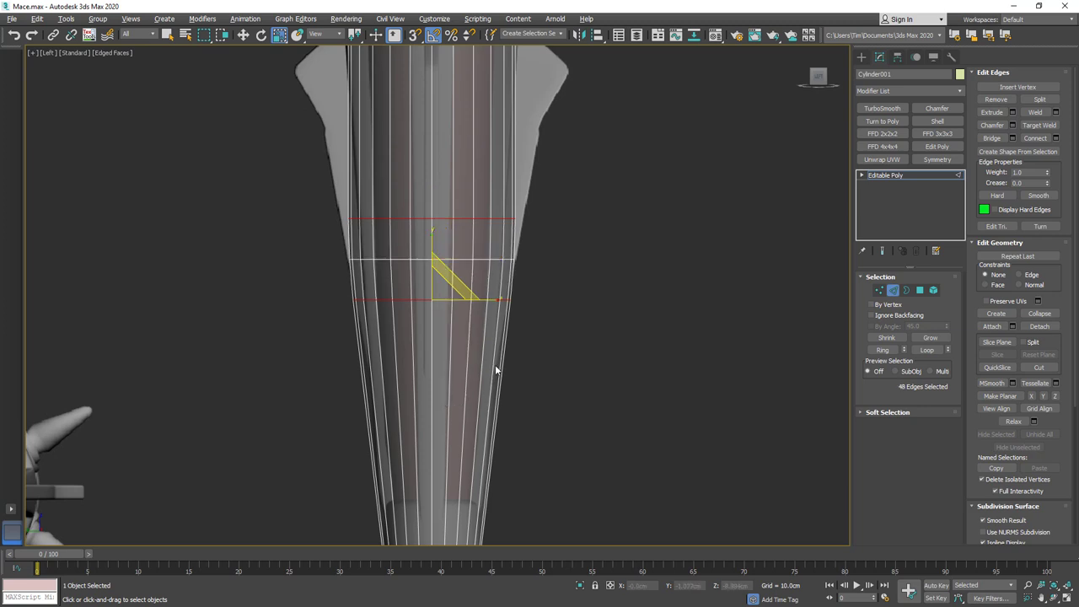
Move the cylinder's lowest vertex ring straight down into the middle of the pommel.
{"action": "left_click", "coordinate": [879, 290]}
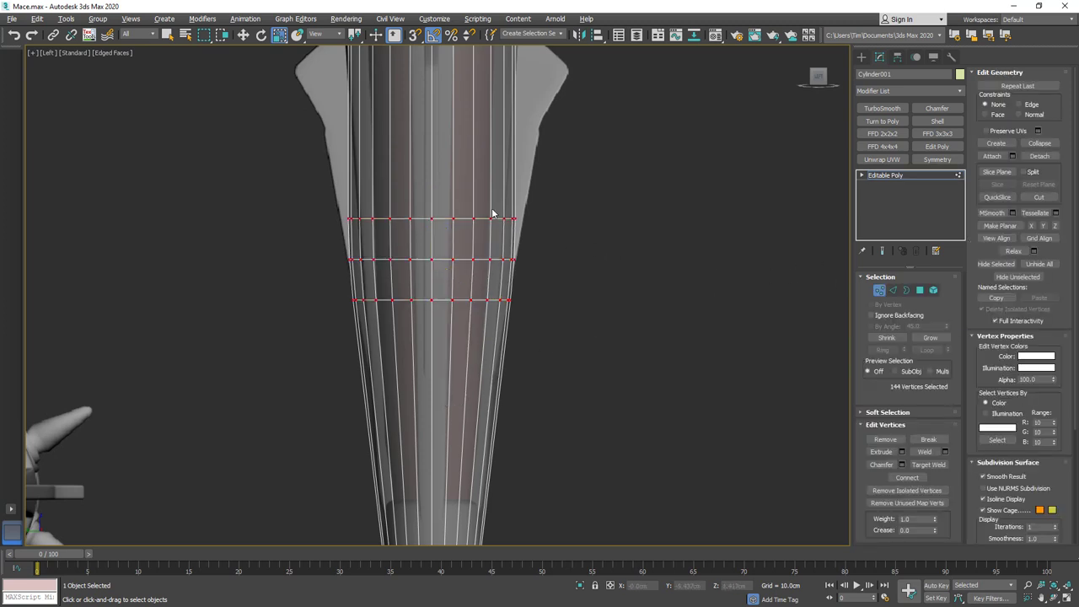
{"action": "scroll", "coordinate": [488, 186], "scroll_direction": "down", "scroll_amount": 2}
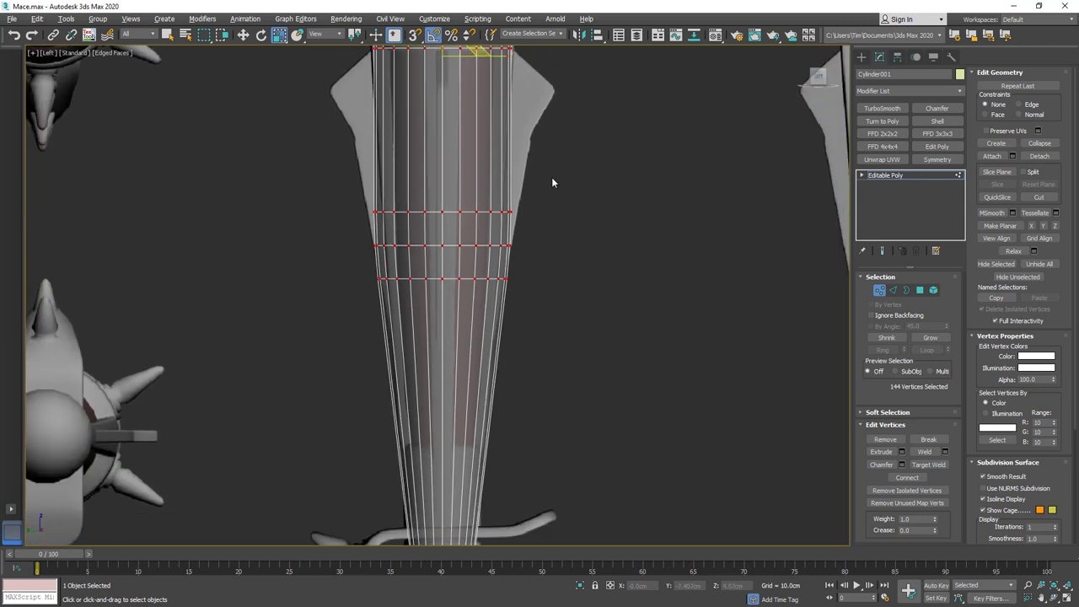
{"action": "middle_click_drag", "start_coordinate": [536, 409], "coordinate": [550, 161]}
{"action": "middle_click_drag", "start_coordinate": [515, 377], "coordinate": [520, 273]}
{"action": "left_click_drag", "start_coordinate": [396, 362], "coordinate": [447, 337]}
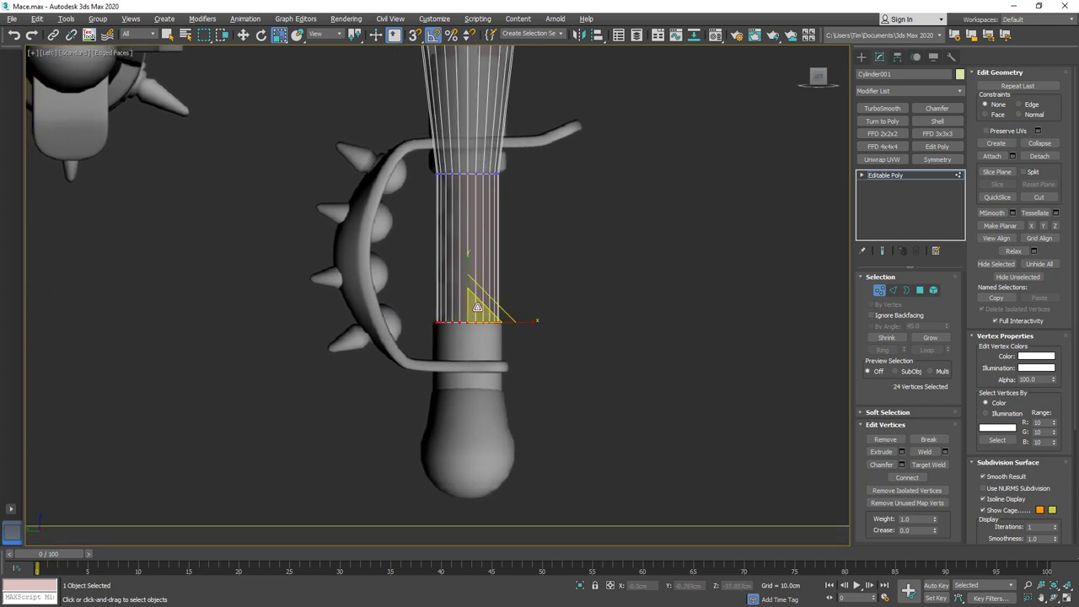
{"action": "key", "text": "w"}
{"action": "left_click_drag", "start_coordinate": [468, 282], "coordinate": [465, 396]}
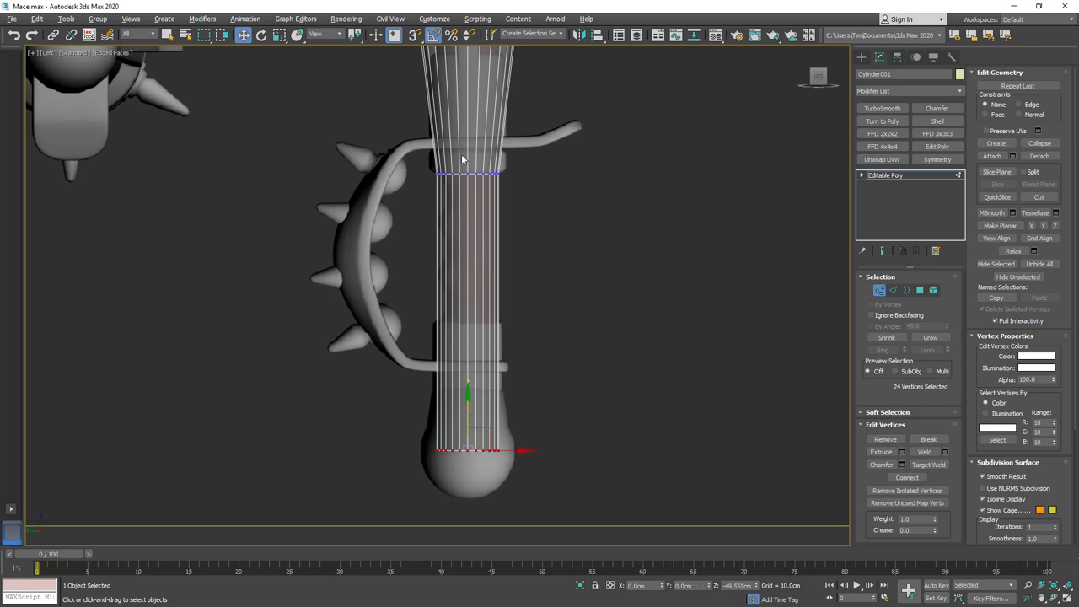
Inset the cylinder's top cap polygon and raise the inner face to form a sloped shoulder.
{"action": "scroll", "coordinate": [462, 158], "scroll_direction": "up", "scroll_amount": 6}
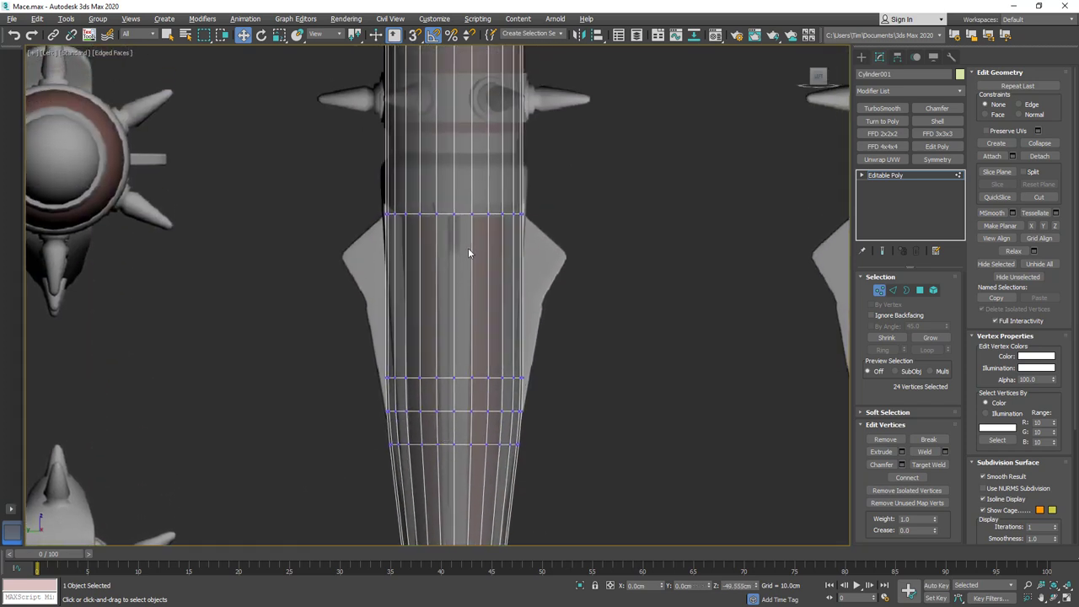
{"action": "middle_click_drag", "start_coordinate": [455, 149], "coordinate": [446, 292]}
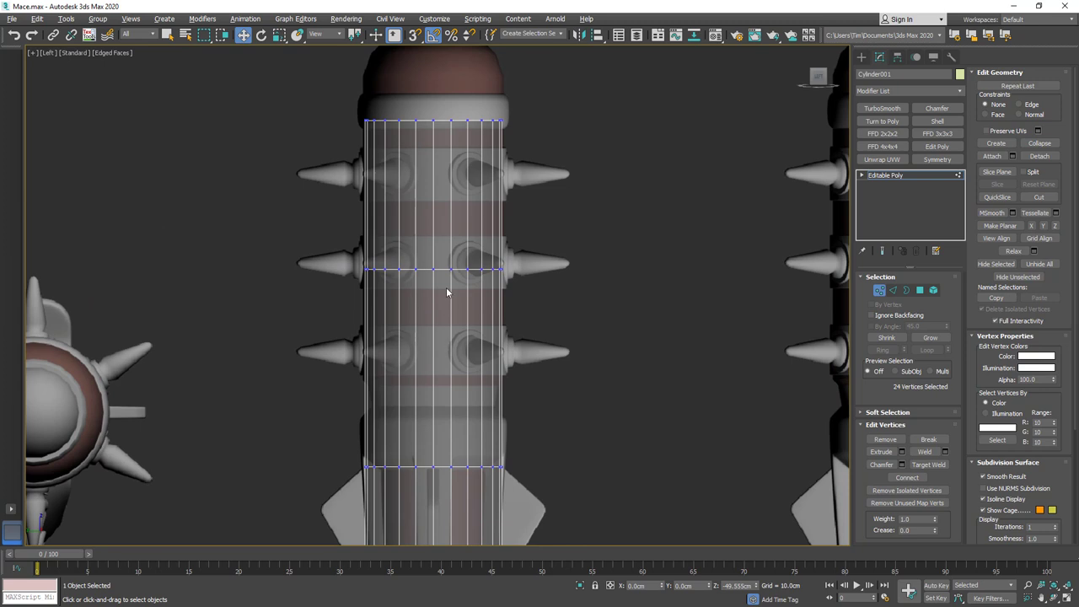
{"action": "left_click_drag", "start_coordinate": [410, 124], "coordinate": [340, 133]}
{"action": "left_click", "coordinate": [920, 290]}
{"action": "middle_click_drag", "start_coordinate": [405, 127], "coordinate": [456, 283], "text": "alt"}
{"action": "left_click", "coordinate": [415, 124]}
{"action": "scroll", "coordinate": [440, 260], "scroll_direction": "up", "scroll_amount": 3}
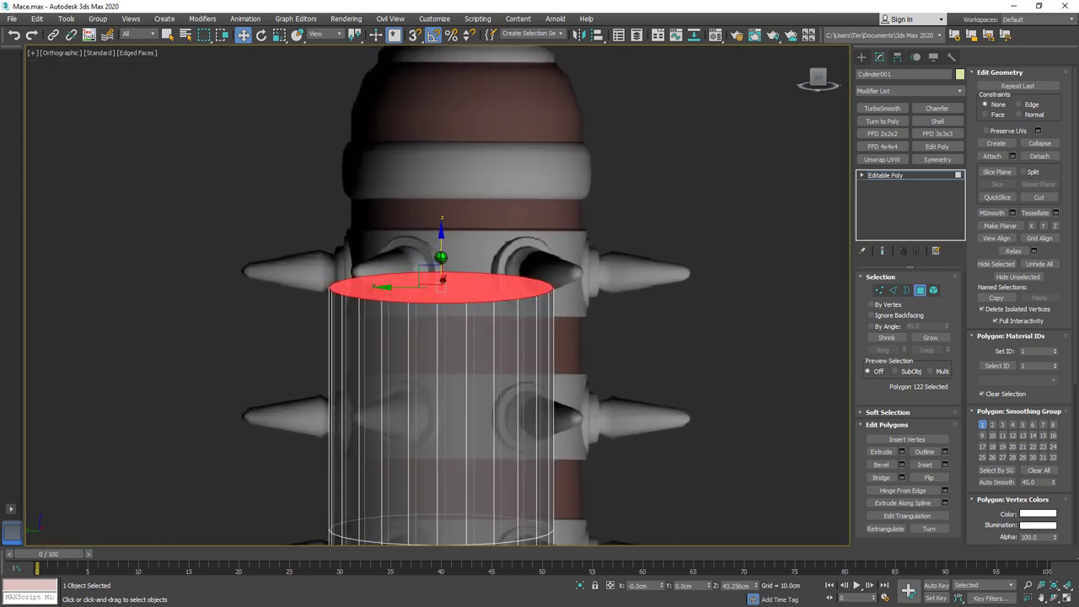
{"action": "left_click", "coordinate": [924, 465]}
{"action": "left_click_drag", "start_coordinate": [422, 287], "coordinate": [439, 320]}
{"action": "key", "text": "w"}
{"action": "left_click_drag", "start_coordinate": [441, 244], "coordinate": [436, 206]}
Raise the top two vertex rings into the brown dome band and lift the uppermost one to the band's upper edge.
{"action": "left_click", "coordinate": [818, 78]}
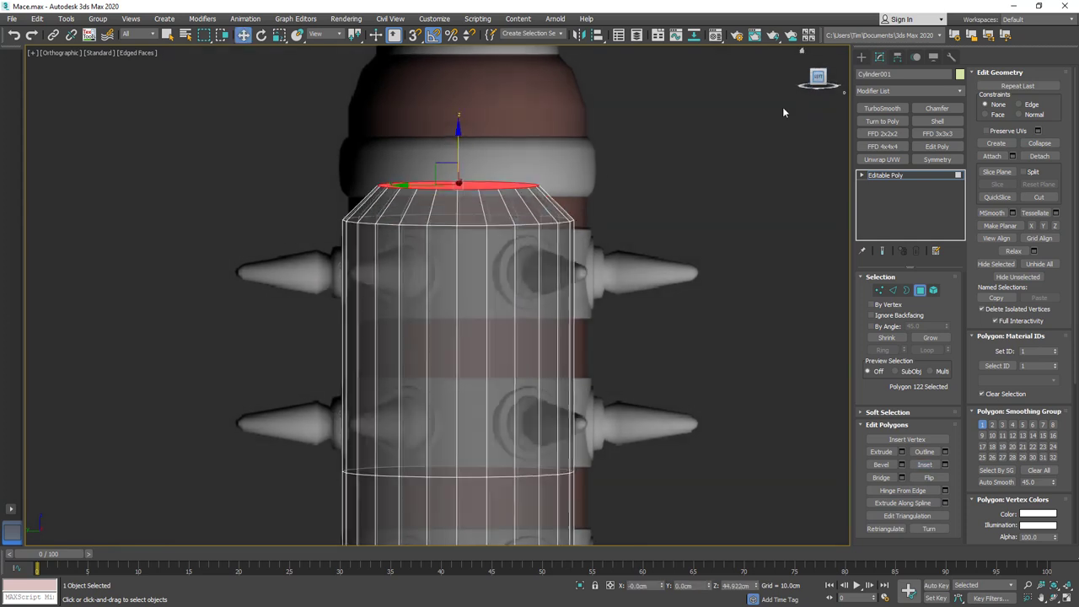
{"action": "middle_click_drag", "start_coordinate": [529, 155], "coordinate": [482, 277]}
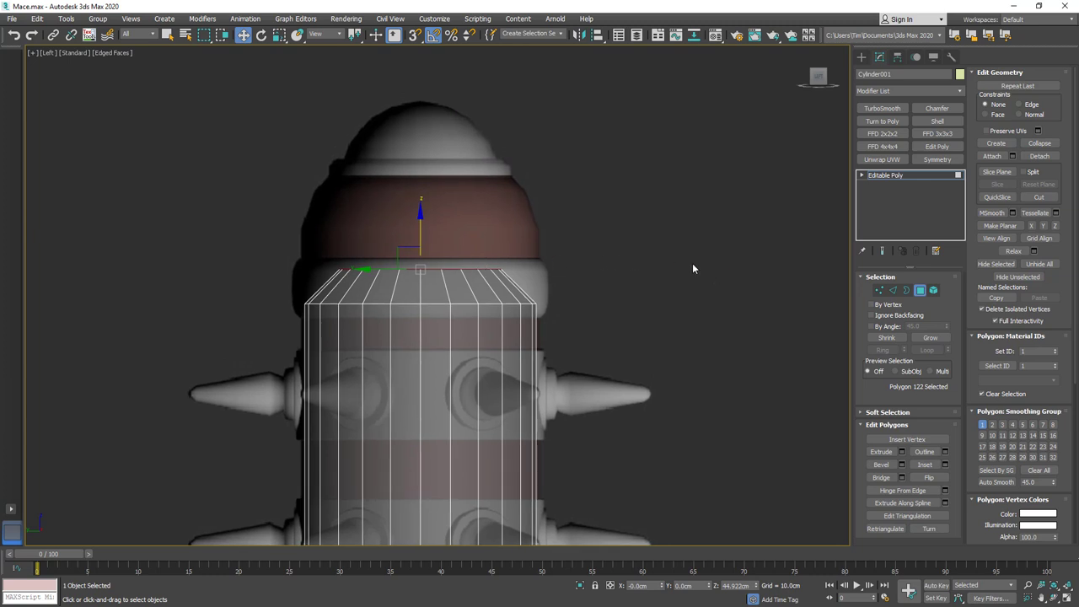
{"action": "left_click", "coordinate": [879, 290]}
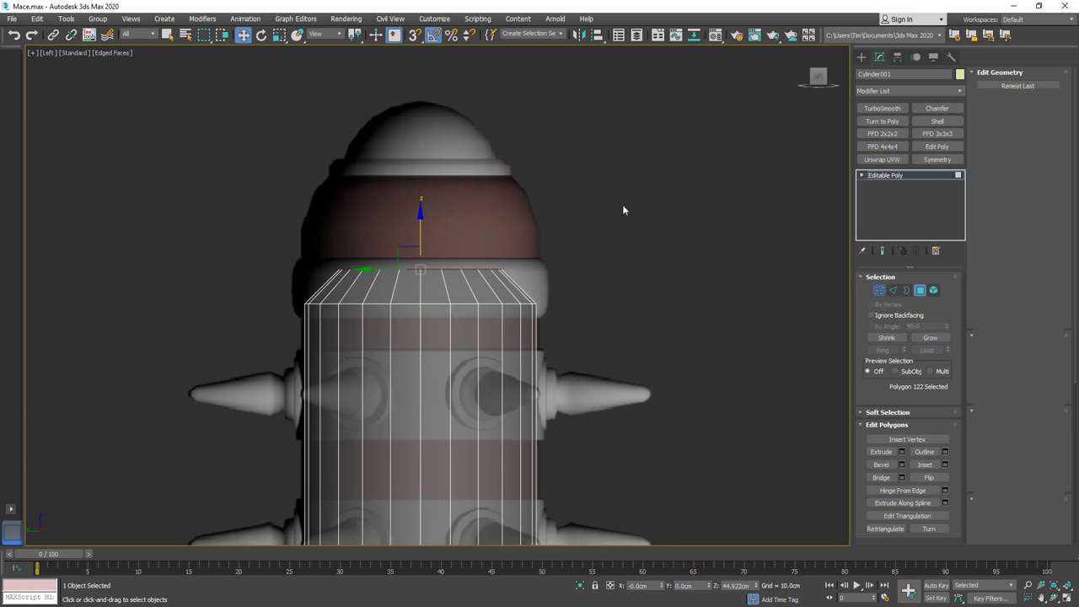
{"action": "left_click_drag", "start_coordinate": [622, 210], "coordinate": [286, 320]}
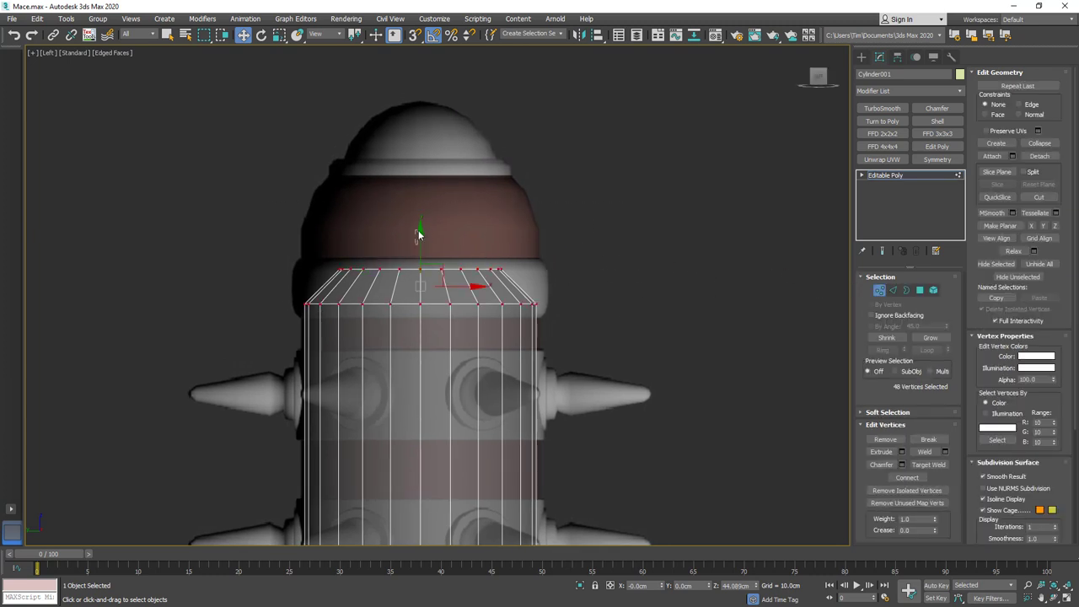
{"action": "left_click_drag", "start_coordinate": [421, 233], "coordinate": [426, 170]}
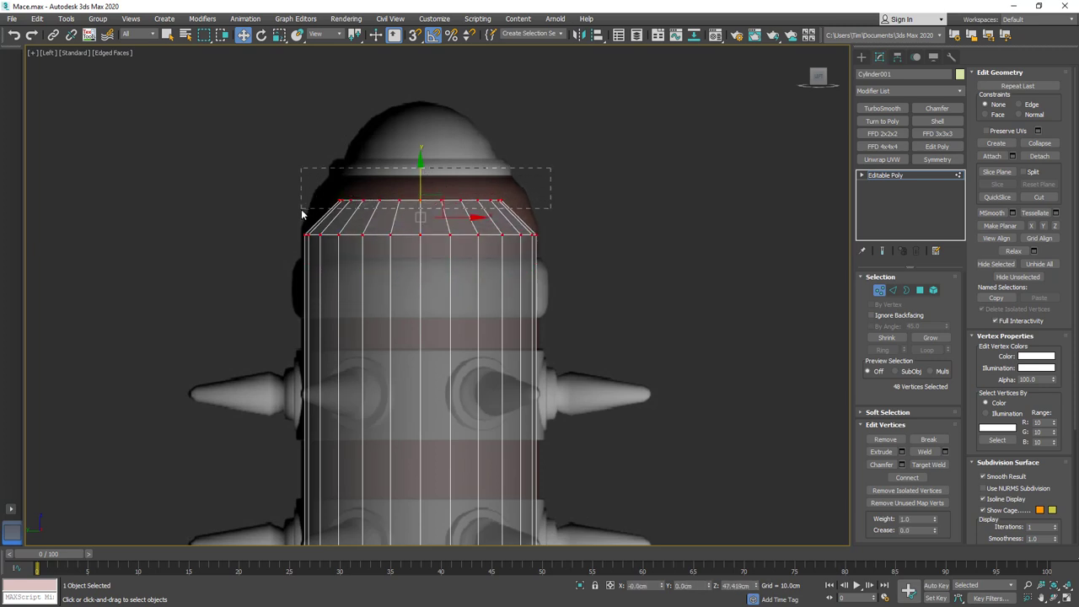
{"action": "left_click_drag", "start_coordinate": [302, 213], "coordinate": [302, 209]}
{"action": "left_click_drag", "start_coordinate": [422, 163], "coordinate": [422, 140]}
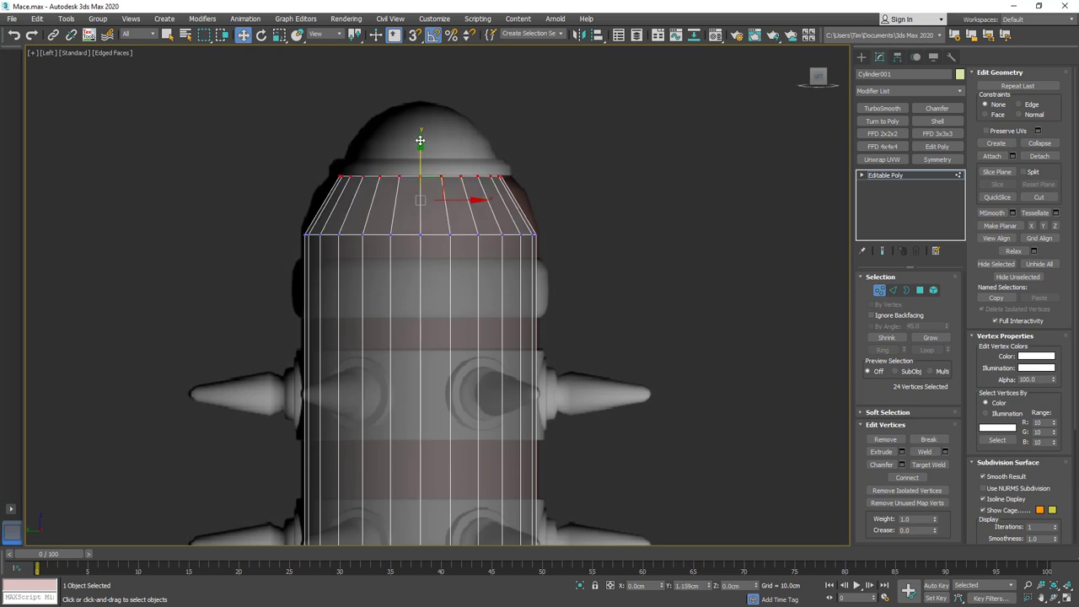
Connect the ring of sloped shoulder edges with one new edge loop and scale it outward to round the dome.
{"action": "left_click", "coordinate": [893, 290]}
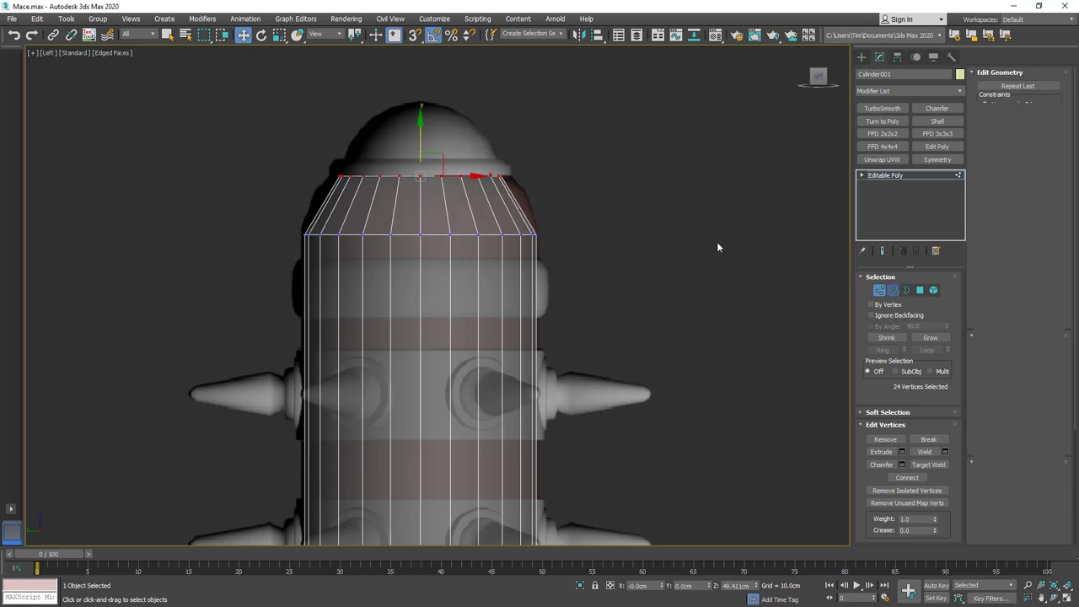
{"action": "left_click", "coordinate": [470, 211]}
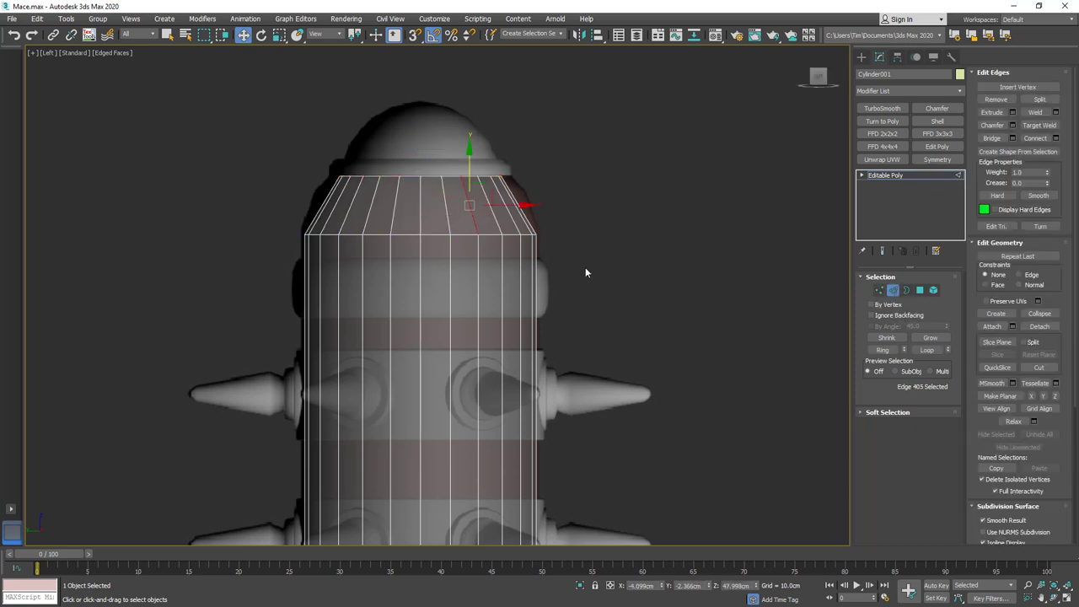
{"action": "left_click", "coordinate": [882, 348]}
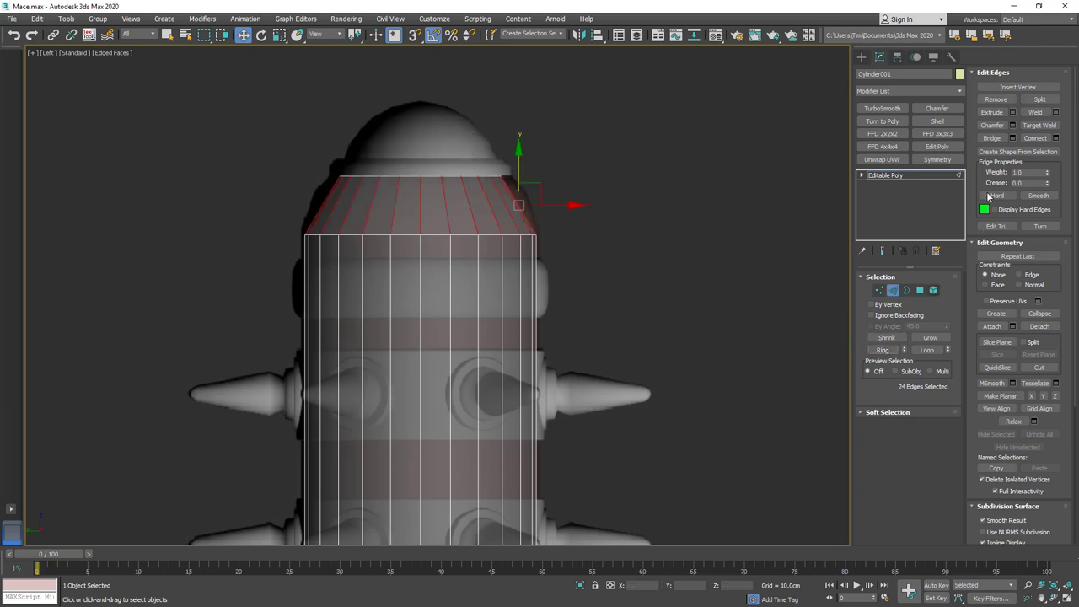
{"action": "left_click", "coordinate": [1034, 140]}
{"action": "middle_click_drag", "start_coordinate": [772, 166], "coordinate": [590, 211], "text": "alt"}
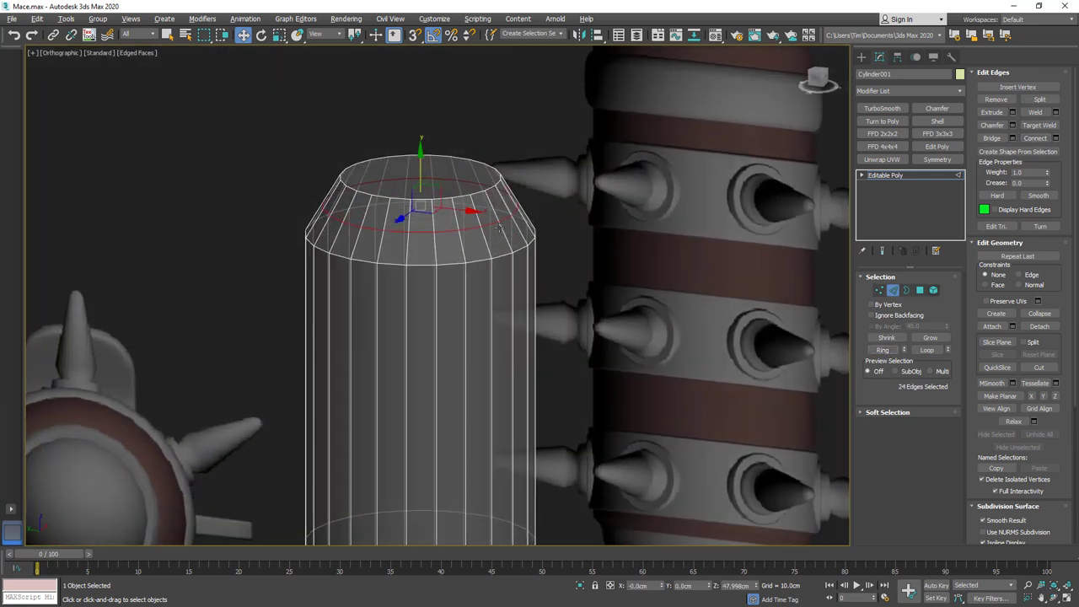
{"action": "key", "text": "r"}
{"action": "left_click_drag", "start_coordinate": [426, 193], "coordinate": [426, 181]}
Connect the upper ring of shoulder edges with another edge loop and scale it uniformly to 104%.
{"action": "middle_click_drag", "start_coordinate": [425, 182], "coordinate": [520, 205], "text": "alt"}
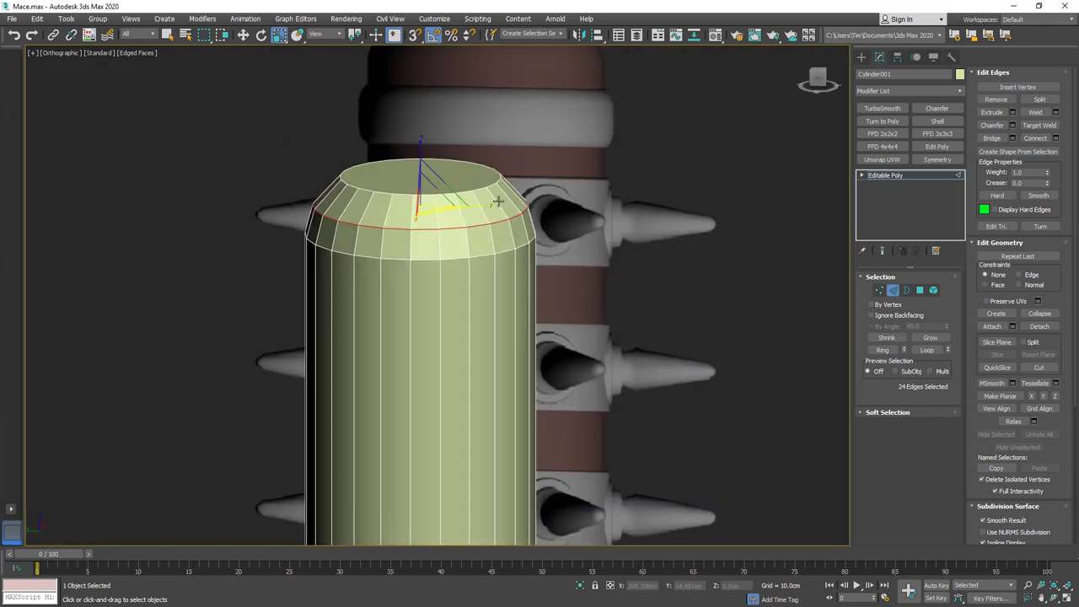
{"action": "key", "text": "w"}
{"action": "left_click", "coordinate": [497, 199]}
{"action": "left_click", "coordinate": [882, 350]}
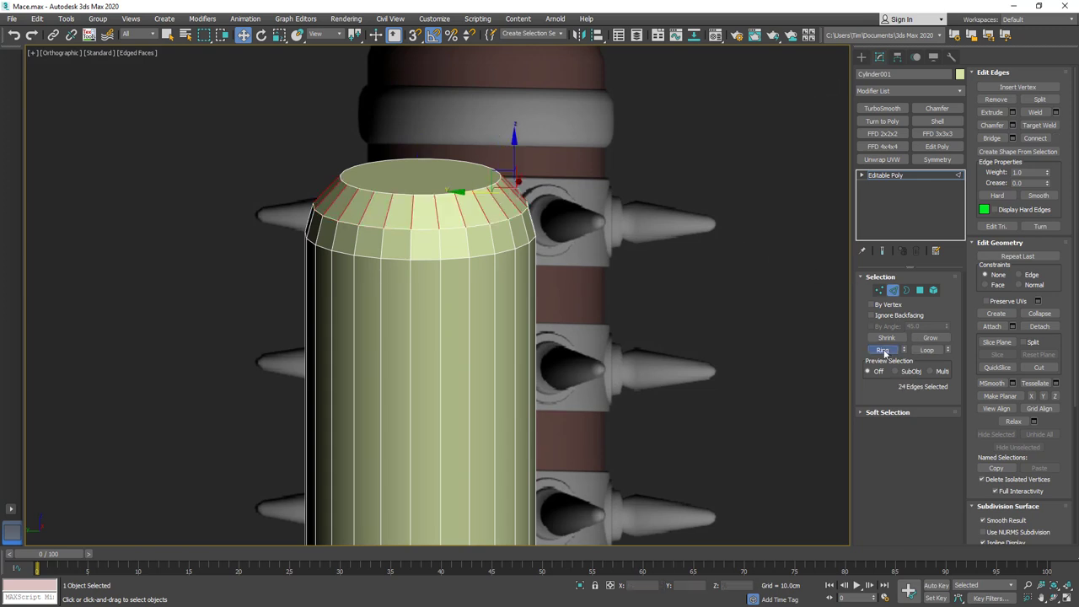
{"action": "left_click", "coordinate": [1033, 138]}
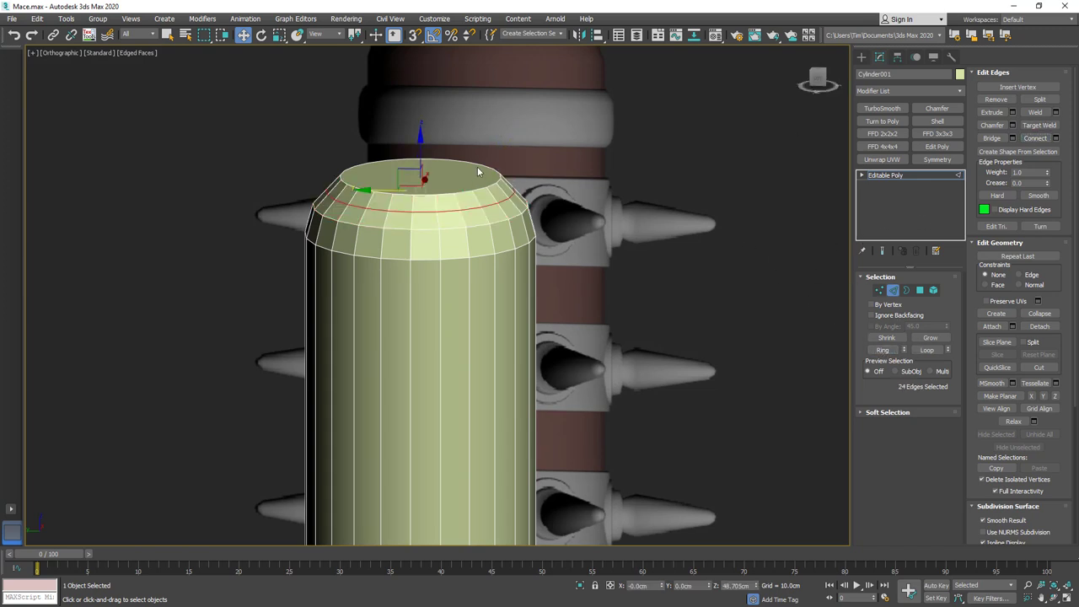
{"action": "key", "text": "r"}
{"action": "left_click_drag", "start_coordinate": [431, 177], "coordinate": [428, 175]}
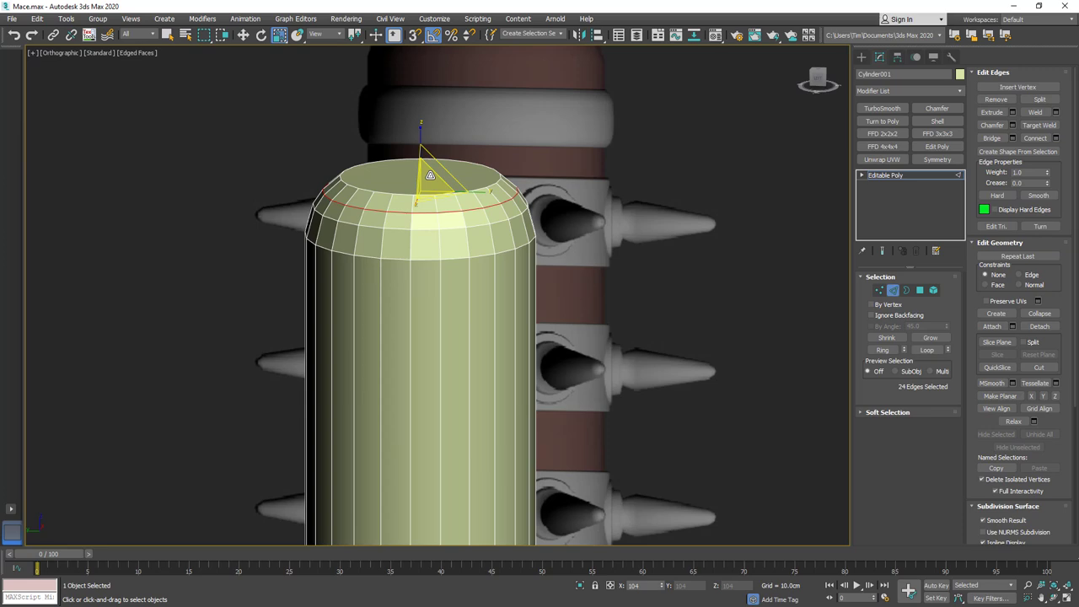
{"action": "scroll", "coordinate": [447, 209], "scroll_direction": "down", "scroll_amount": 5}
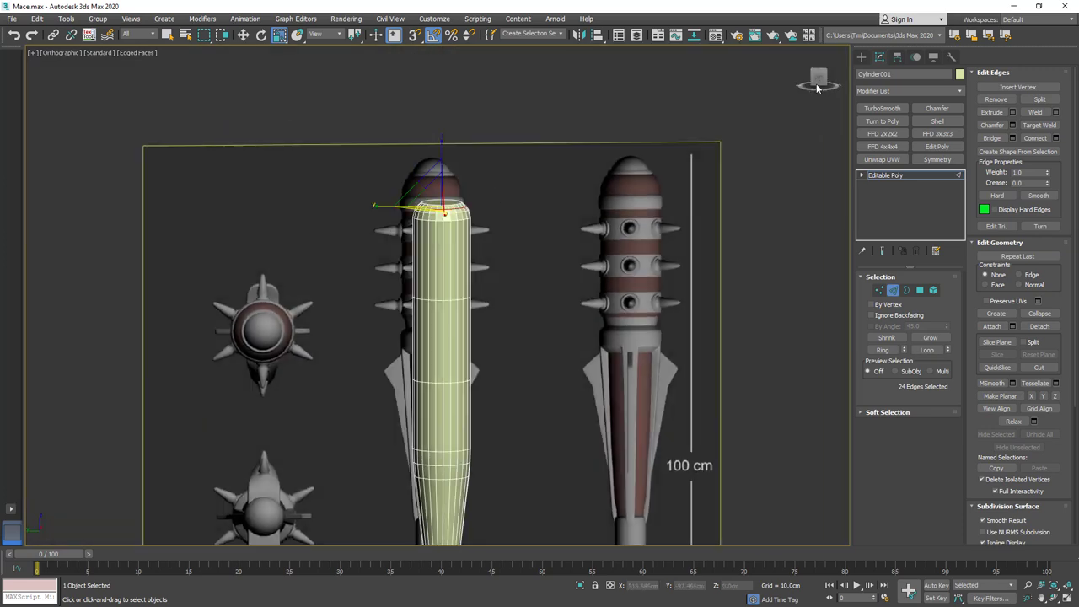
Raise the edge loop level with the tops of the fins to just below the thin lowest brown band.
{"action": "left_click", "coordinate": [815, 88]}
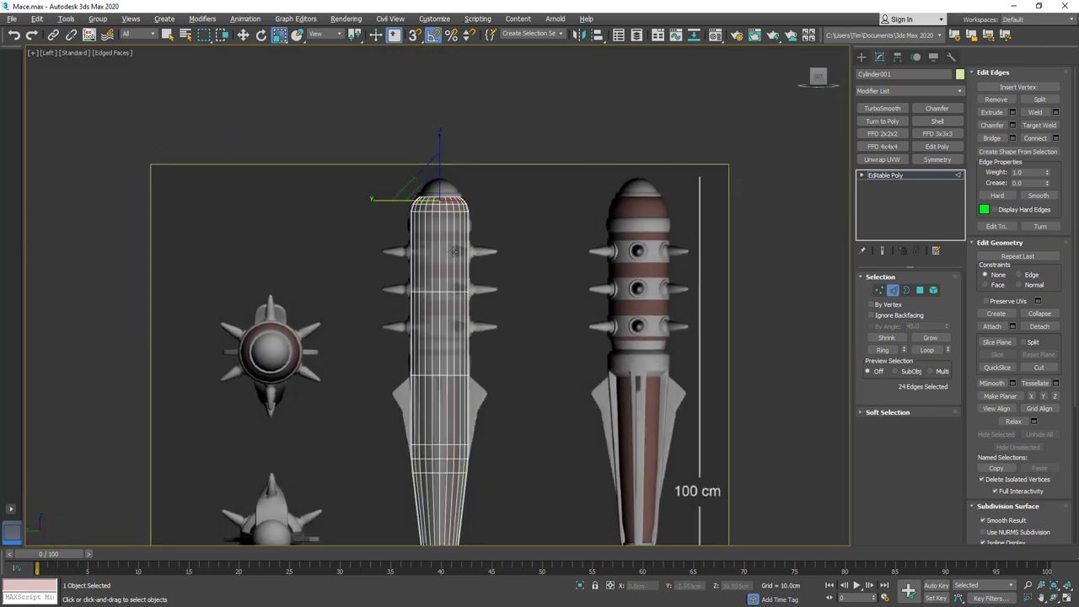
{"action": "scroll", "coordinate": [453, 250], "scroll_direction": "up", "scroll_amount": 3}
{"action": "middle_click_drag", "start_coordinate": [457, 357], "coordinate": [470, 191]}
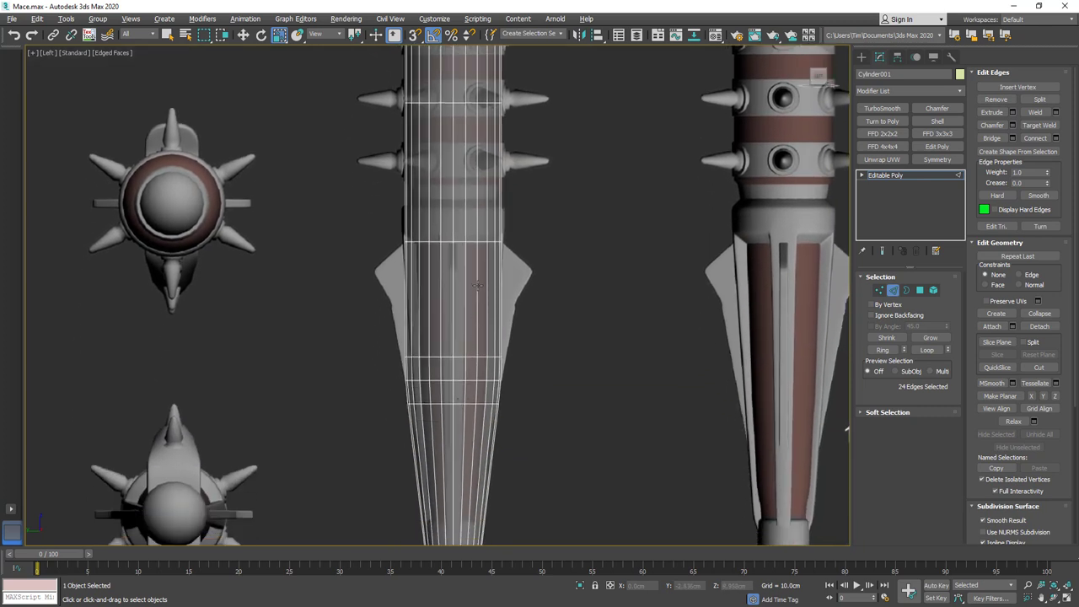
{"action": "key", "text": "w"}
{"action": "middle_click_drag", "start_coordinate": [456, 213], "coordinate": [458, 328]}
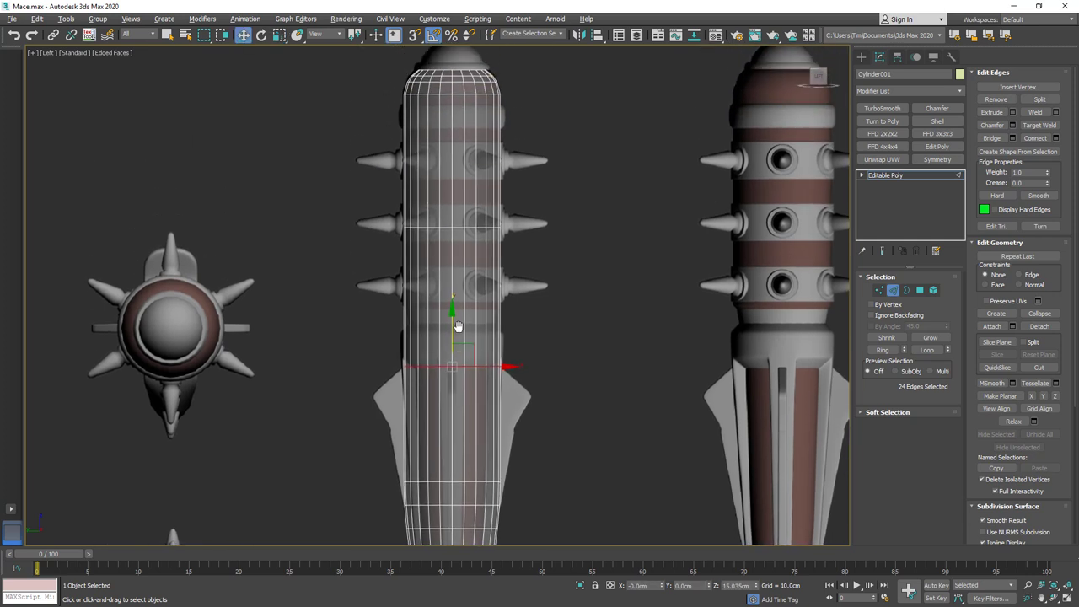
{"action": "scroll", "coordinate": [457, 324], "scroll_direction": "up", "scroll_amount": 1}
{"action": "scroll", "coordinate": [456, 323], "scroll_direction": "up", "scroll_amount": 1}
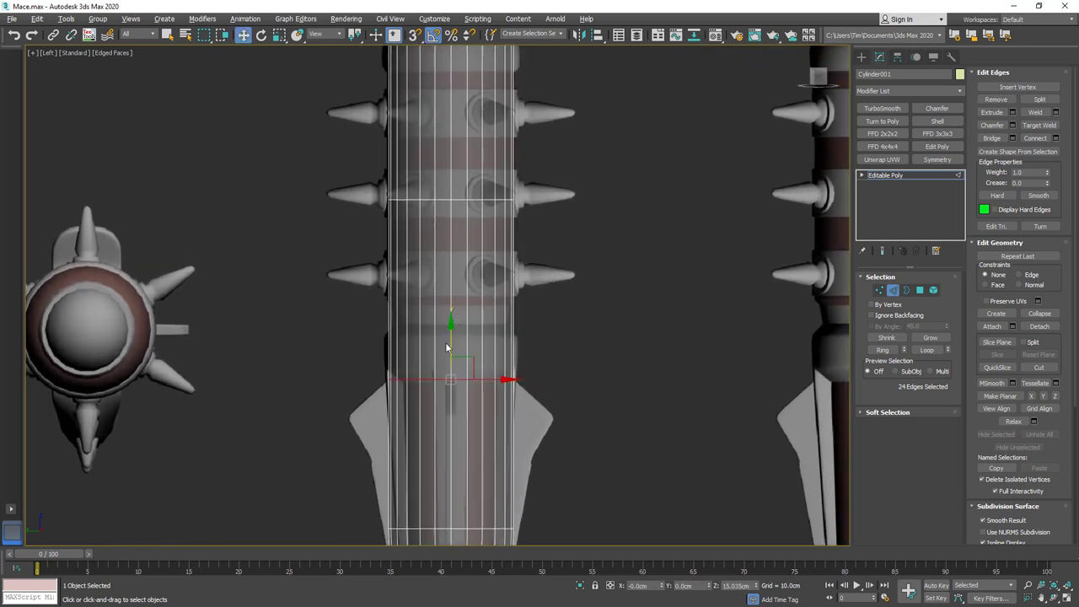
{"action": "left_click_drag", "start_coordinate": [451, 346], "coordinate": [460, 291]}
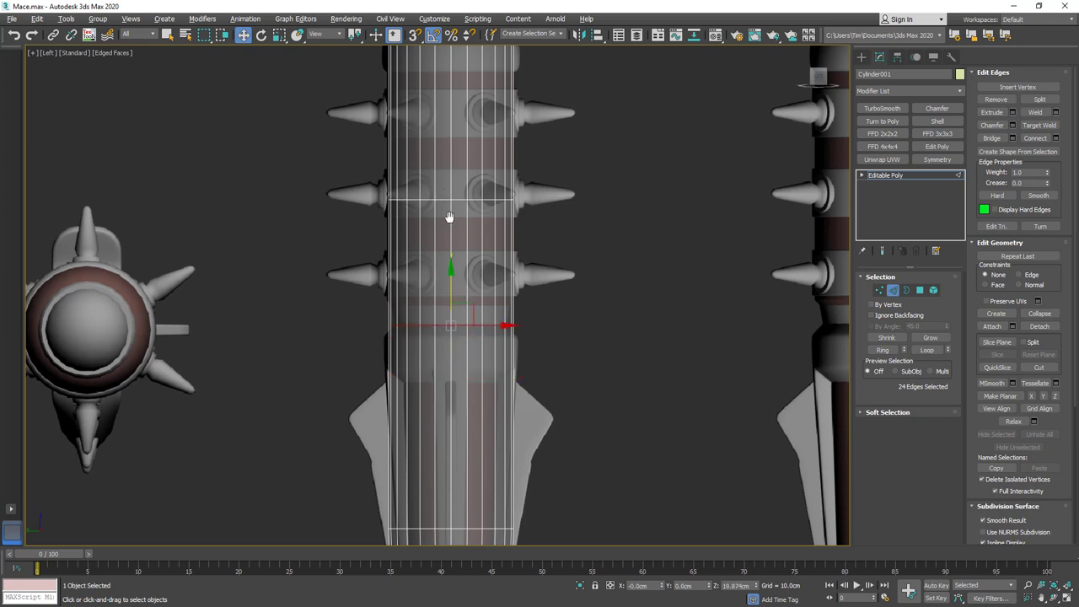
Select the edge loop level with the middle spikes and raise it to the upper edge of the top spike band.
{"action": "middle_click_drag", "start_coordinate": [449, 217], "coordinate": [449, 305]}
{"action": "left_click", "coordinate": [442, 288]}
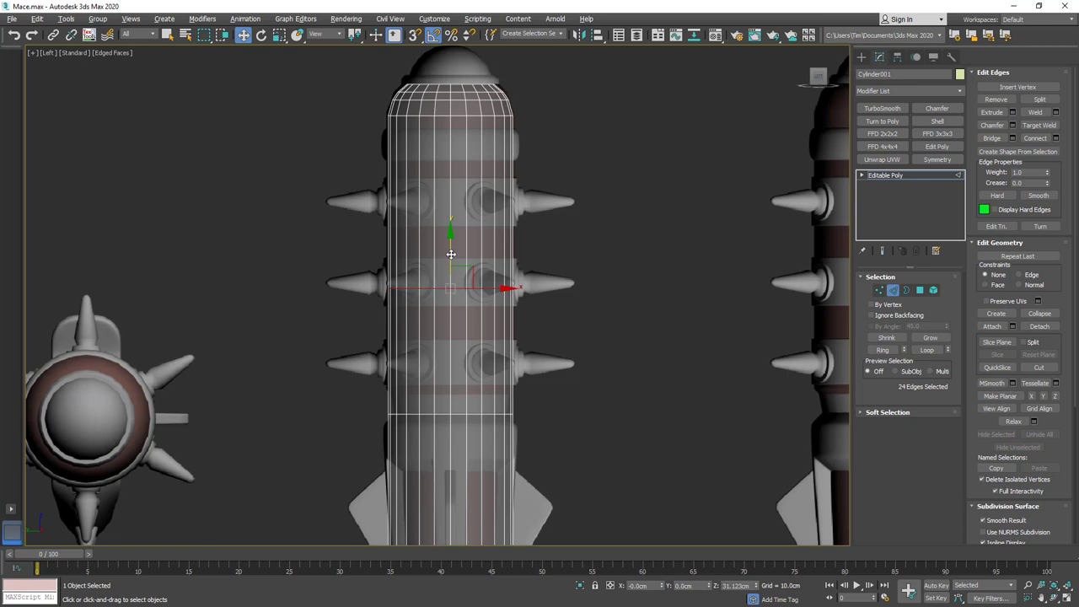
{"action": "left_click_drag", "start_coordinate": [451, 253], "coordinate": [468, 145]}
Connect the vertical edges between the two moved loops and raise the new loop to the top spike band's lower edge.
{"action": "left_click_drag", "start_coordinate": [597, 348], "coordinate": [295, 334]}
{"action": "left_click", "coordinate": [1035, 138]}
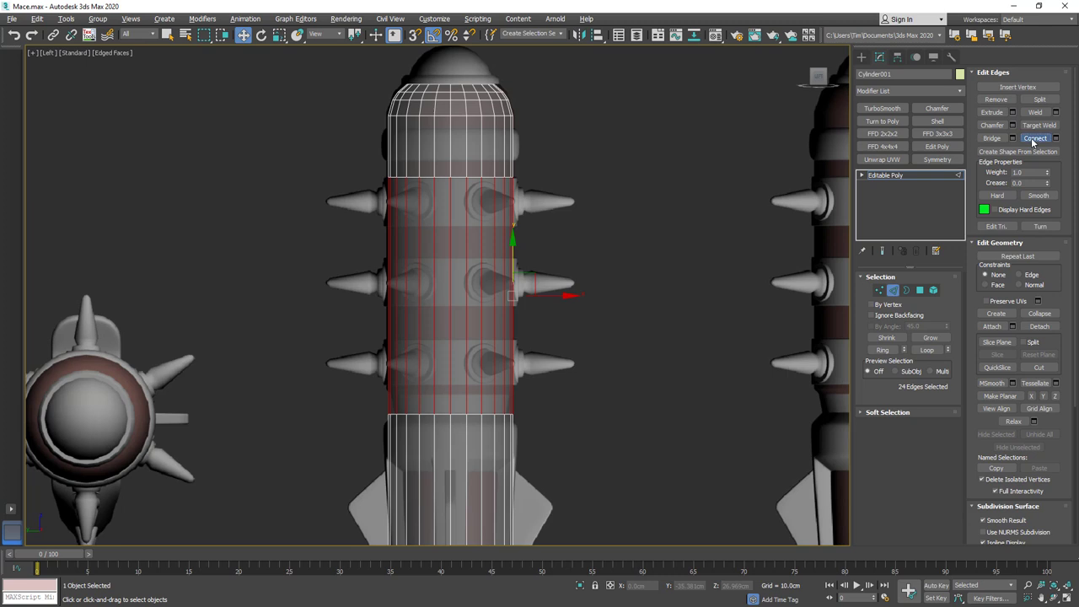
{"action": "left_click_drag", "start_coordinate": [451, 257], "coordinate": [451, 238]}
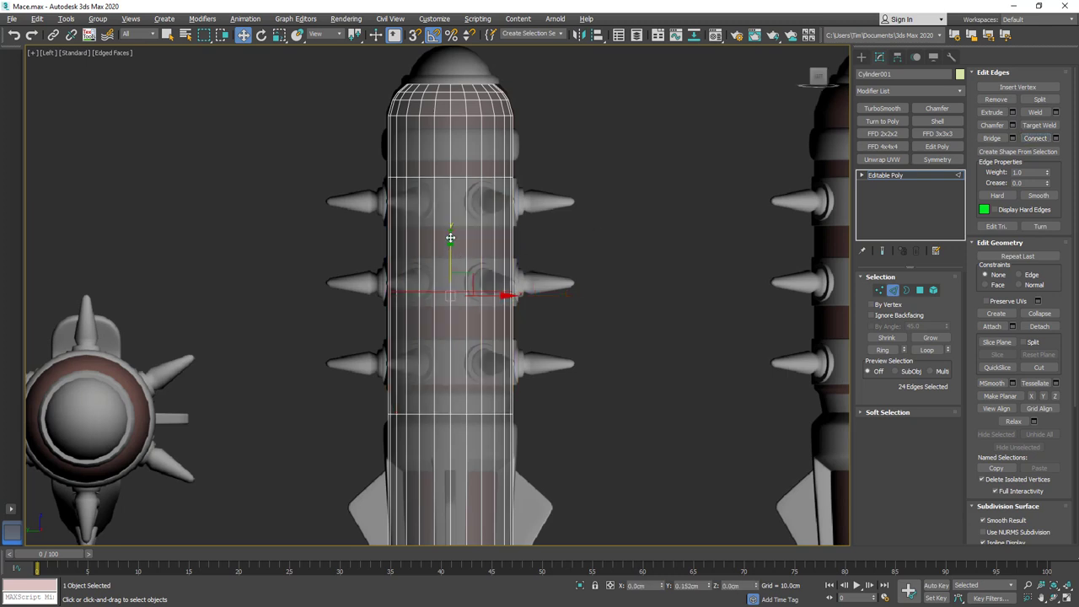
{"action": "left_click_drag", "start_coordinate": [457, 192], "coordinate": [459, 190]}
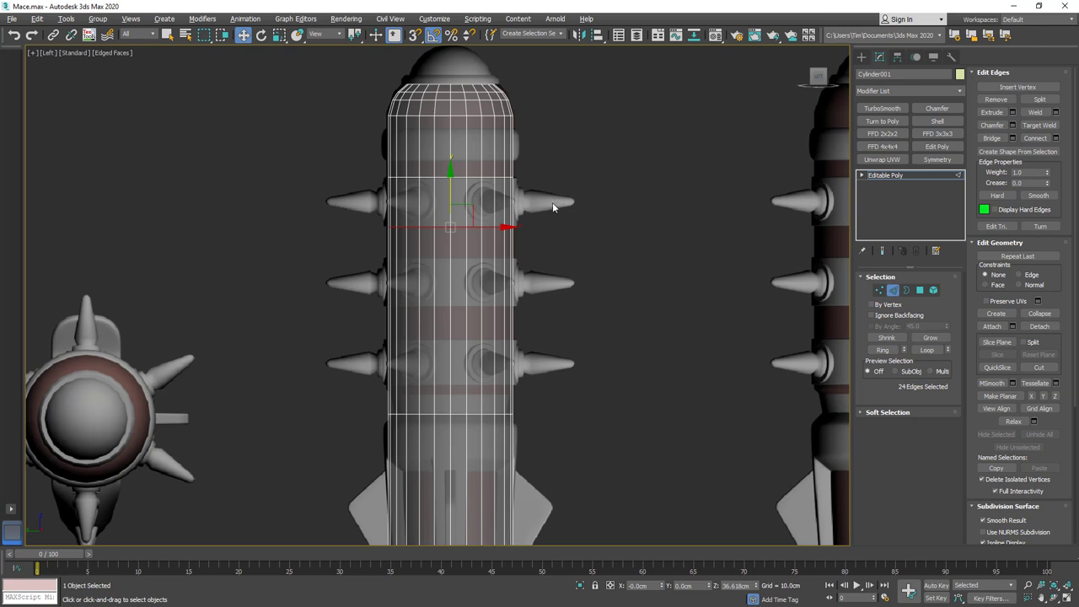
Select the ring of polygons on the top spike band and detach it as a clone named Object001.
{"action": "left_click_drag", "start_coordinate": [306, 204], "coordinate": [544, 217]}
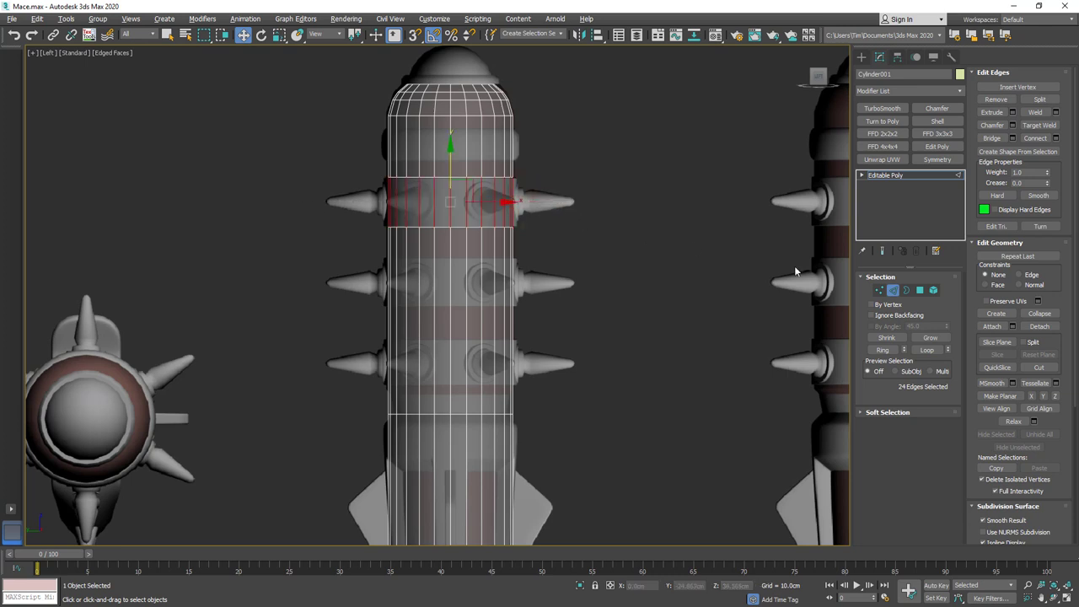
{"action": "left_click", "coordinate": [919, 290]}
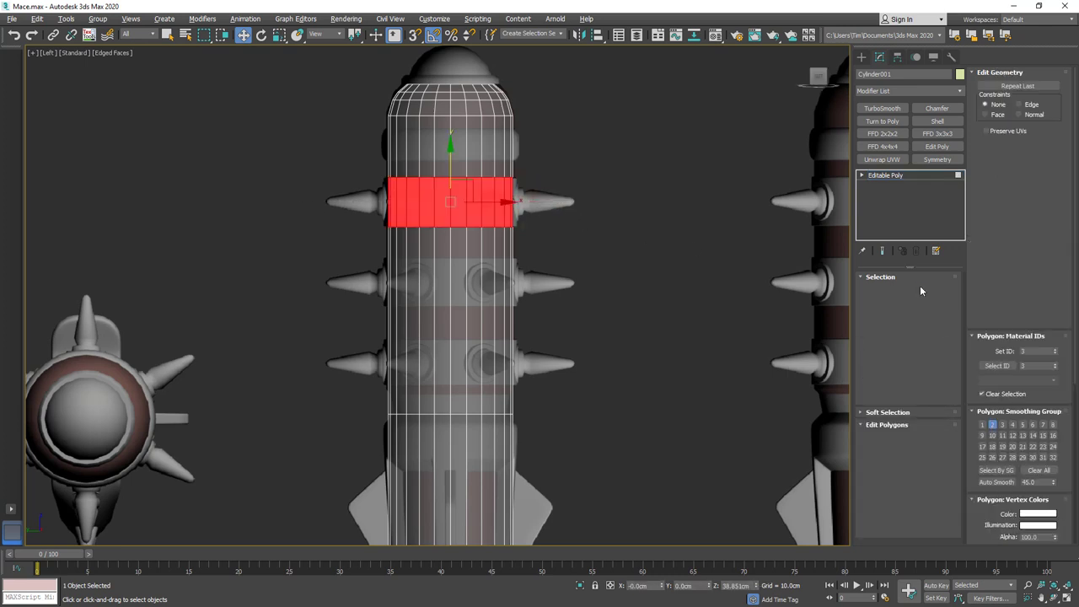
{"action": "middle_click_drag", "start_coordinate": [506, 202], "coordinate": [655, 219], "text": "alt"}
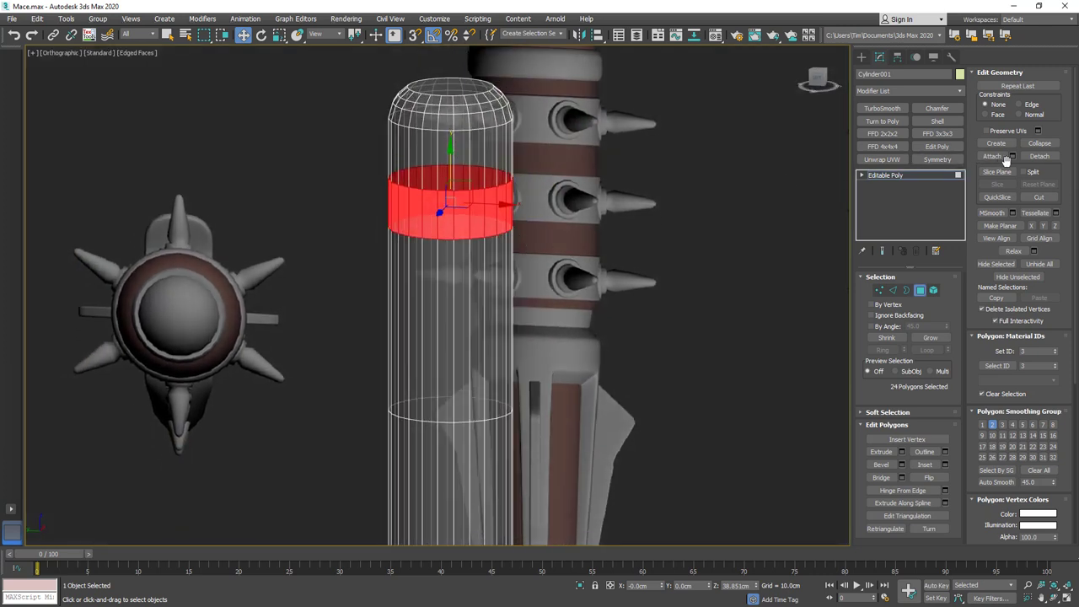
{"action": "left_click", "coordinate": [1039, 156]}
{"action": "left_click", "coordinate": [516, 327]}
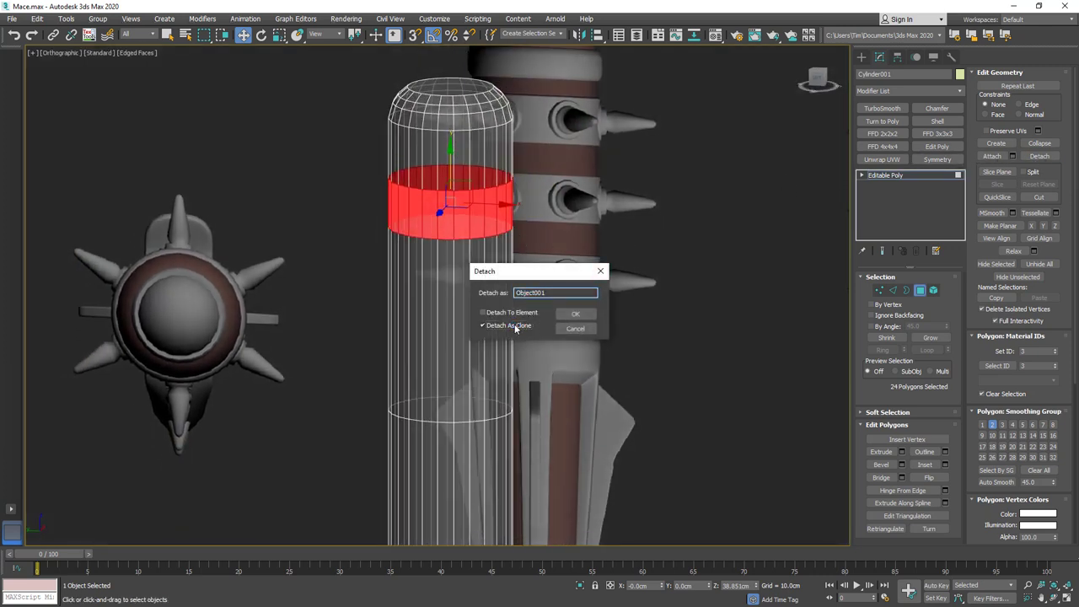
{"action": "left_click", "coordinate": [575, 316]}
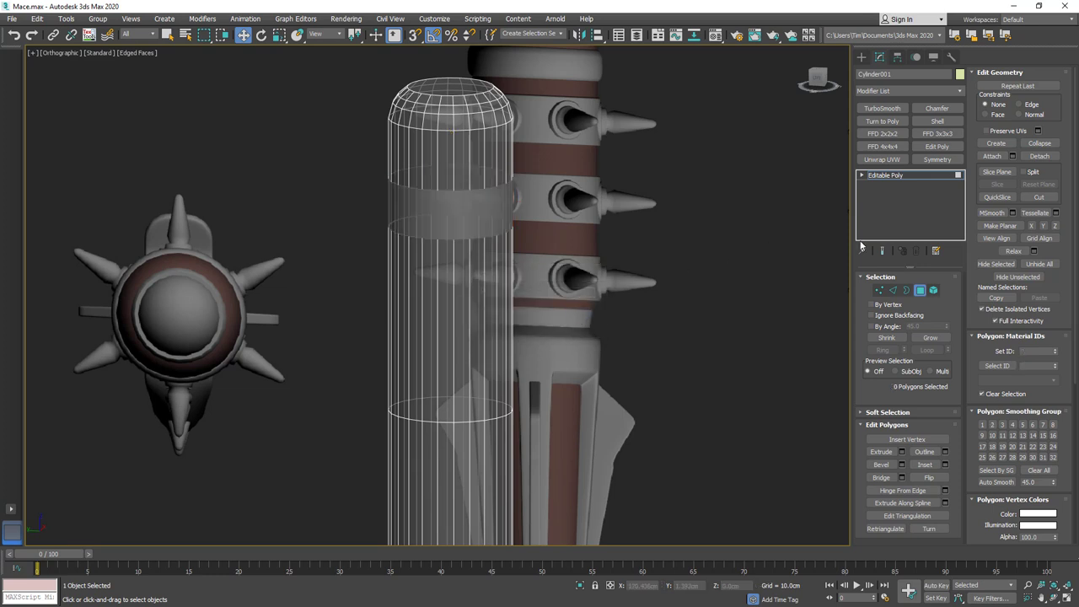
Select the detached ring and center its pivot to the object.
{"action": "left_click", "coordinate": [919, 290]}
{"action": "key", "text": "4"}
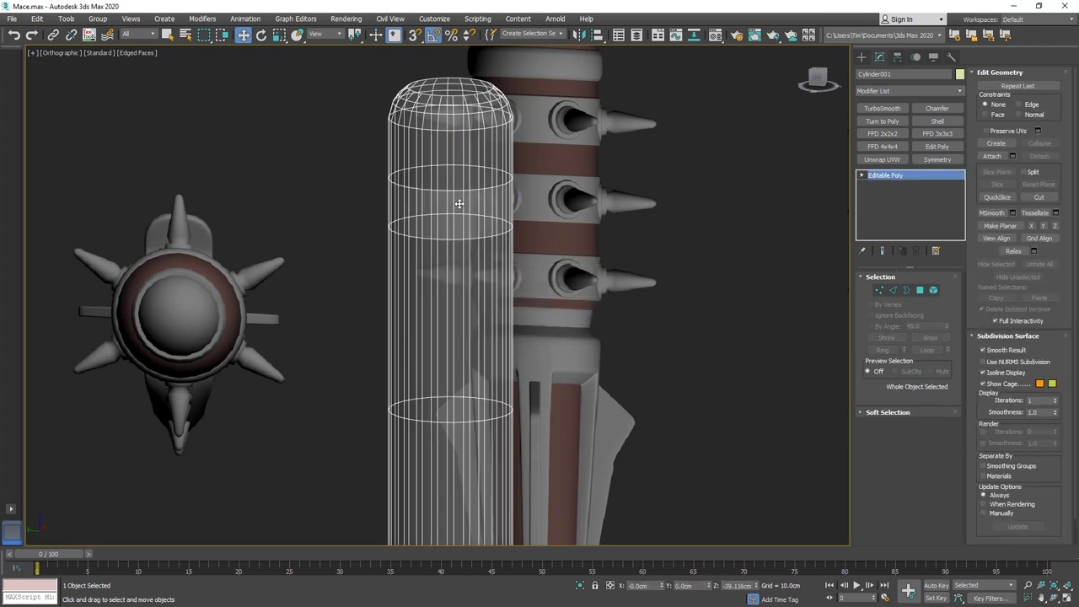
{"action": "left_click", "coordinate": [458, 203]}
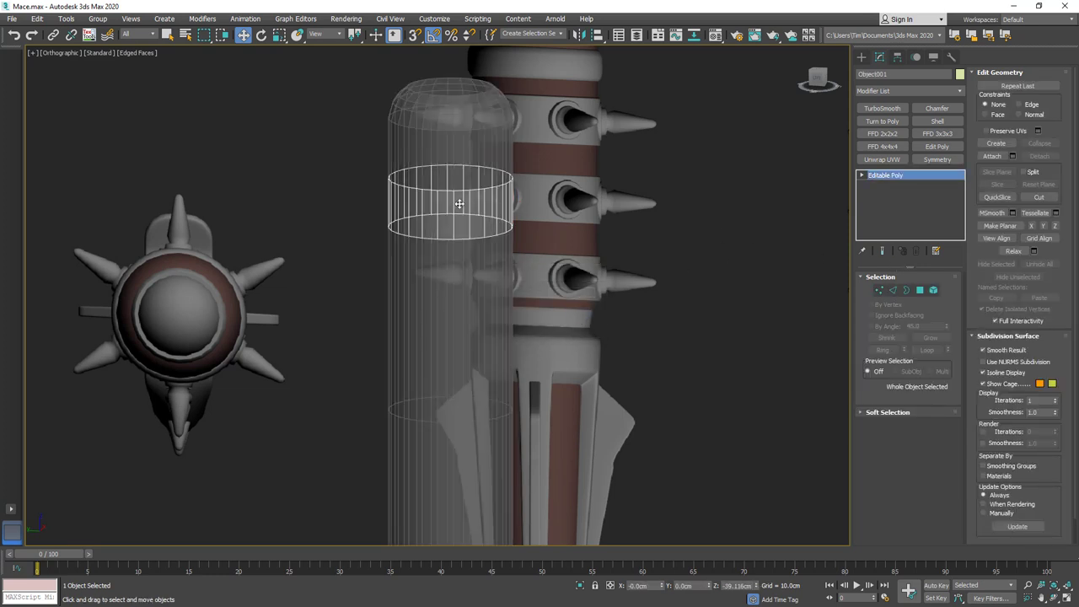
{"action": "left_click", "coordinate": [897, 56]}
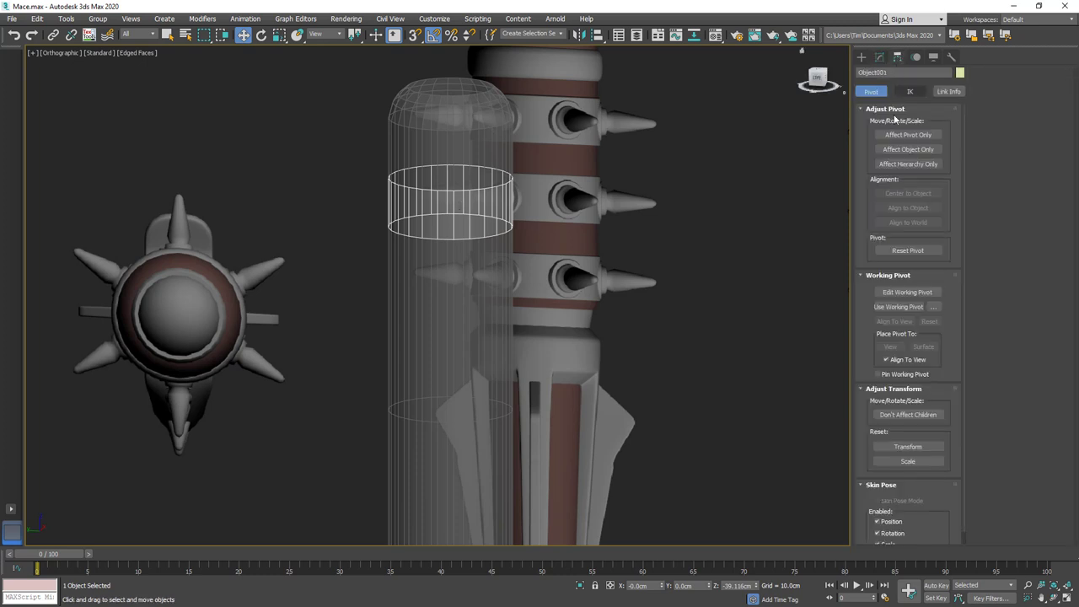
{"action": "left_click", "coordinate": [897, 135]}
{"action": "left_click", "coordinate": [901, 193]}
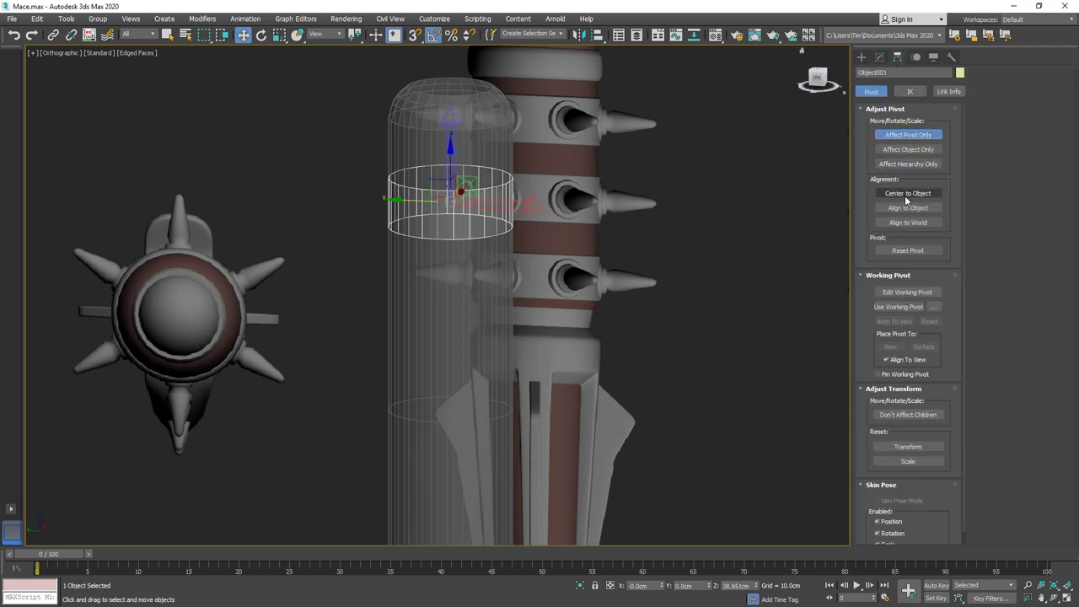
{"action": "left_click", "coordinate": [902, 137]}
{"action": "left_click", "coordinate": [879, 56]}
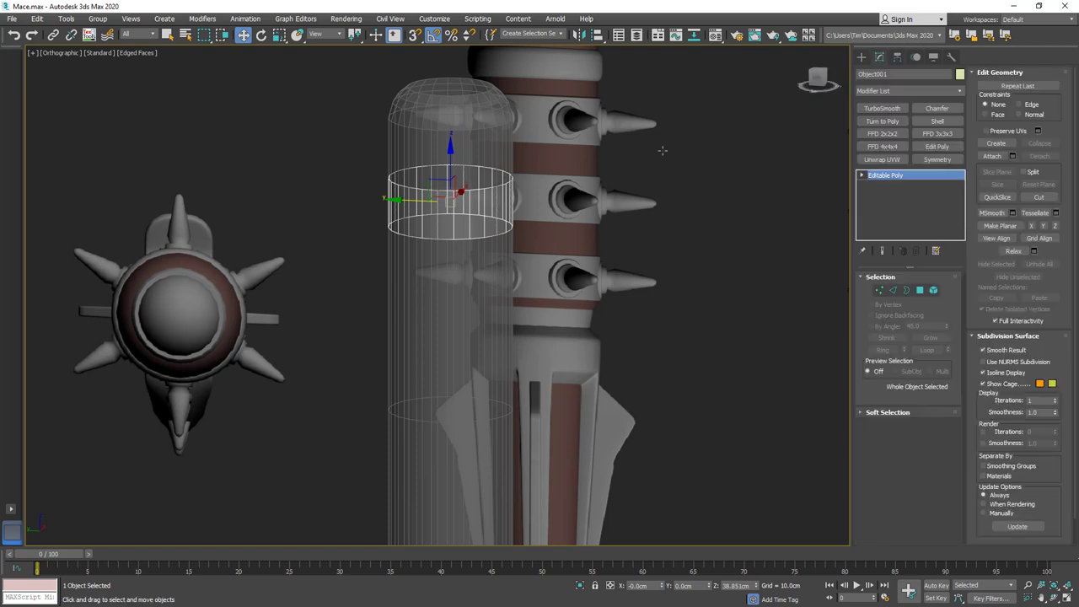
Turn off the cylinder's see-through display and add a Shell modifier to the detached ring.
{"action": "left_click", "coordinate": [476, 145]}
{"action": "key", "text": "alt+x"}
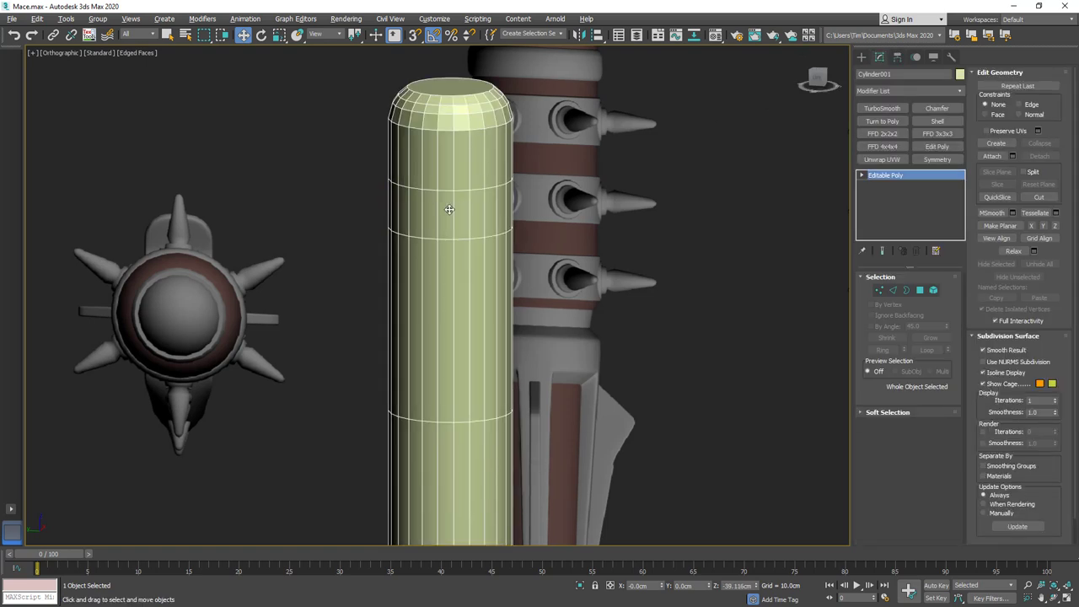
{"action": "left_click", "coordinate": [449, 209]}
{"action": "scroll", "coordinate": [450, 206], "scroll_direction": "up", "scroll_amount": 5}
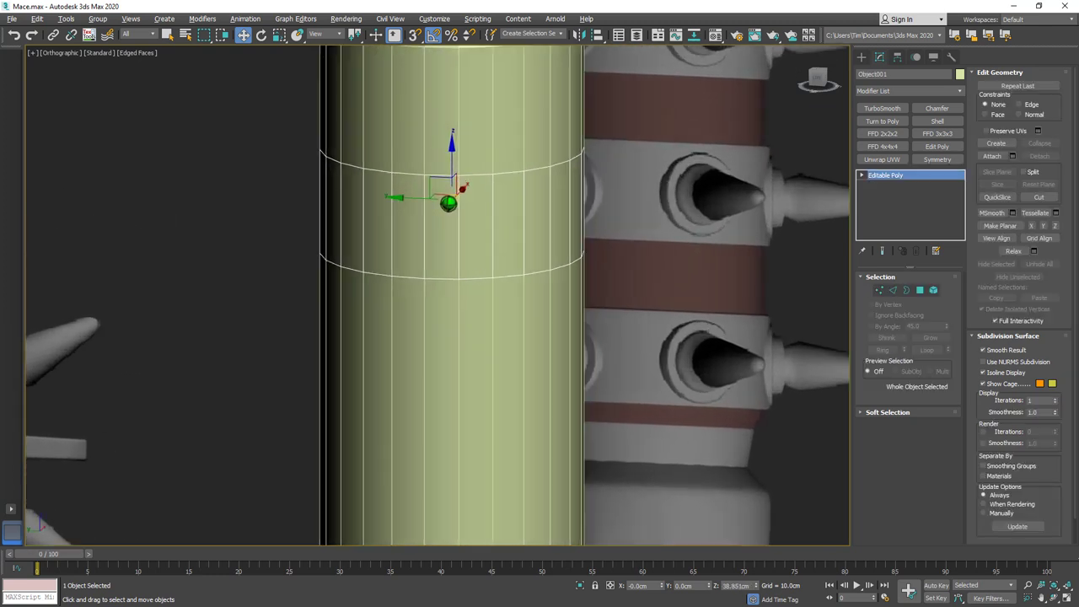
{"action": "left_click", "coordinate": [936, 120]}
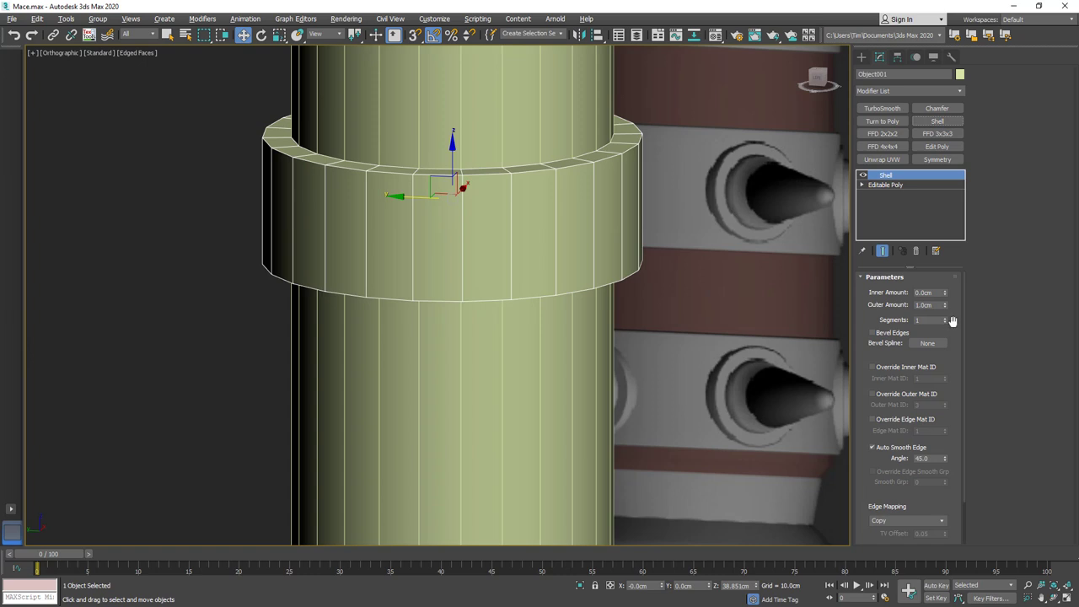
Set the ring's Shell inner amount to 0.98 cm and its outer amount to 0.39 cm.
{"action": "middle_click_drag", "start_coordinate": [640, 284], "coordinate": [623, 297], "text": "alt"}
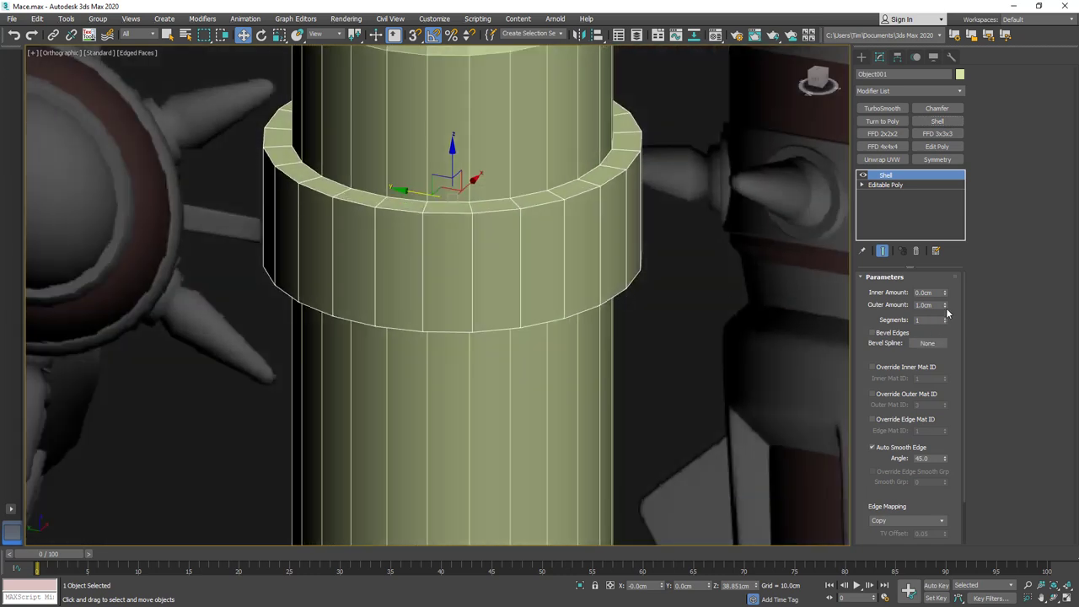
{"action": "key", "text": "F3"}
{"action": "key", "text": "F3"}
{"action": "key", "text": "F3"}
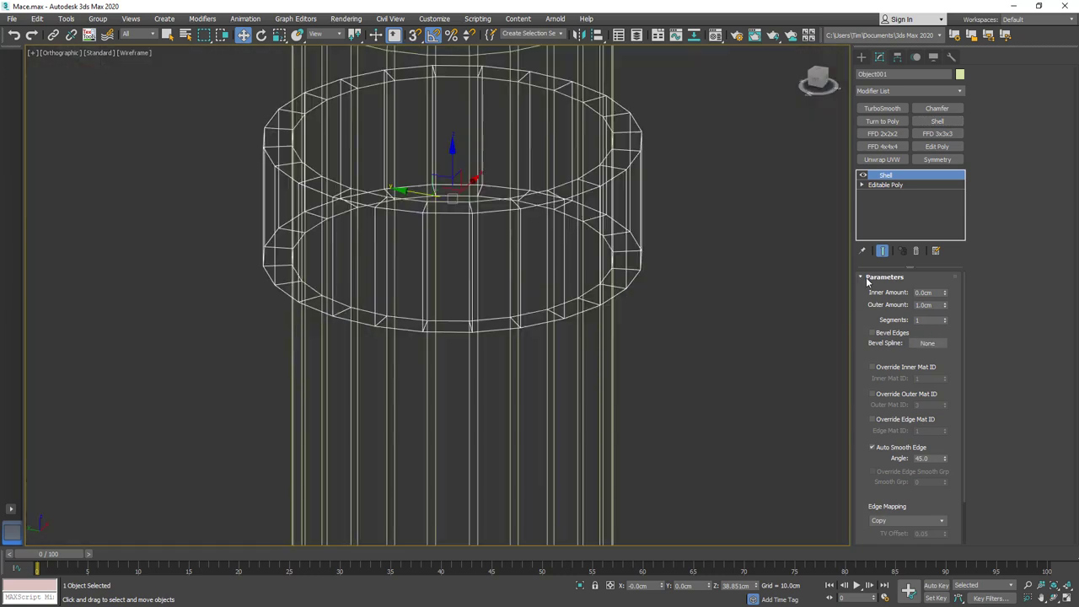
{"action": "left_click_drag", "start_coordinate": [944, 293], "coordinate": [944, 233]}
{"action": "key", "text": "F3"}
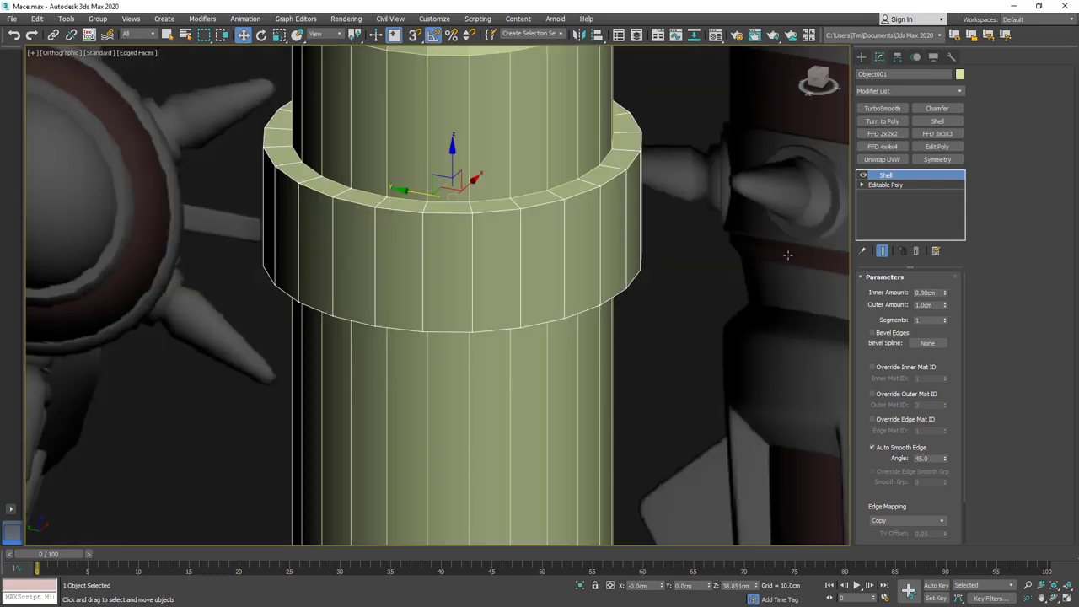
{"action": "left_click_drag", "start_coordinate": [945, 305], "coordinate": [943, 342]}
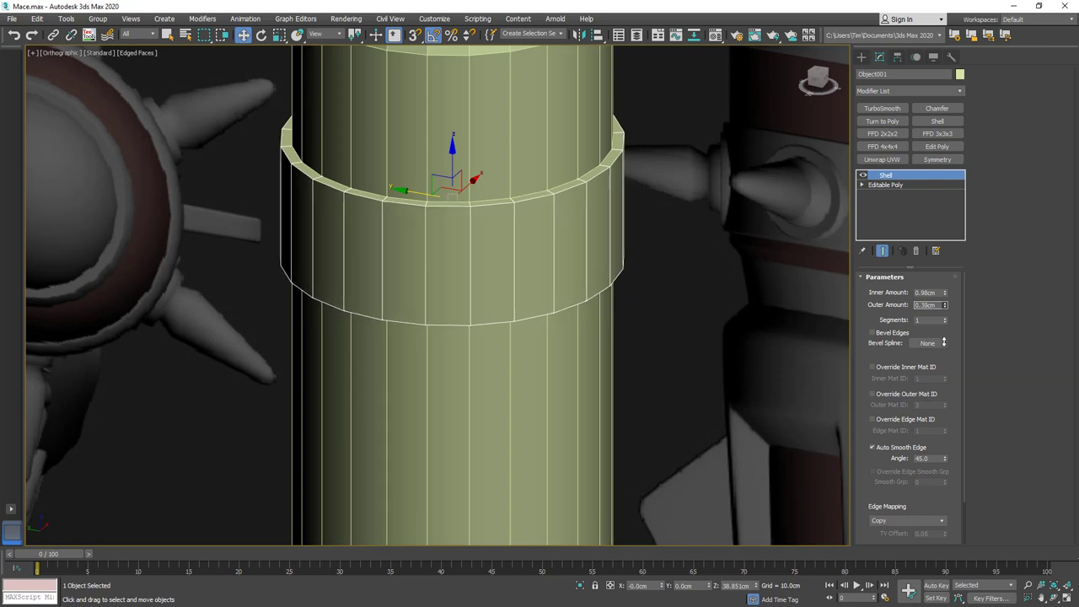
Collapse the ring's Shell modifier and convert the ring to an Editable Poly.
{"action": "middle_click_drag", "start_coordinate": [800, 297], "coordinate": [674, 289], "text": "alt"}
{"action": "right_click", "coordinate": [884, 179]}
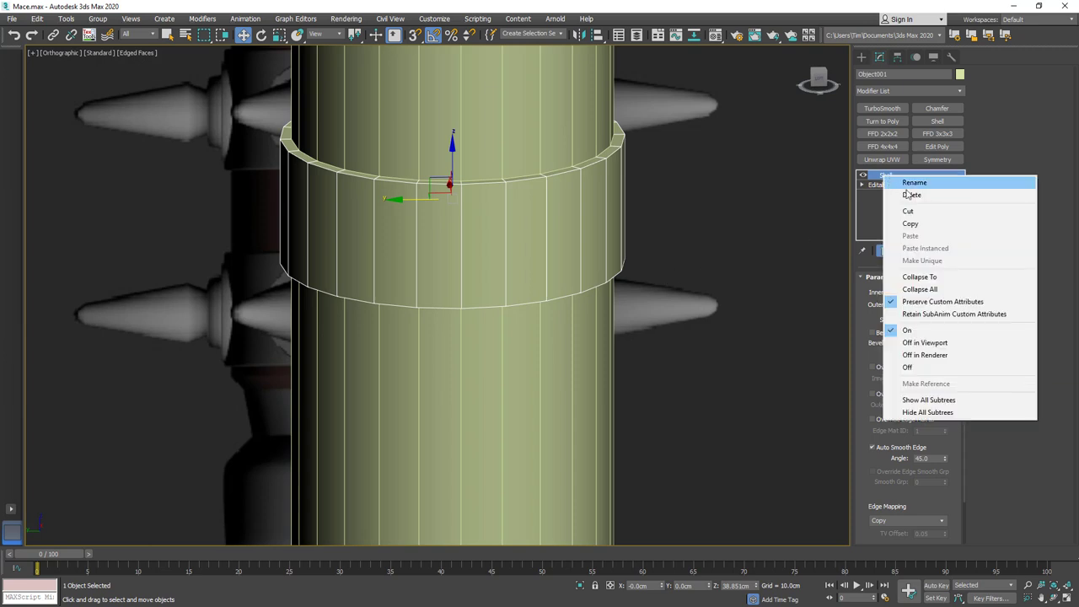
{"action": "left_click", "coordinate": [931, 278]}
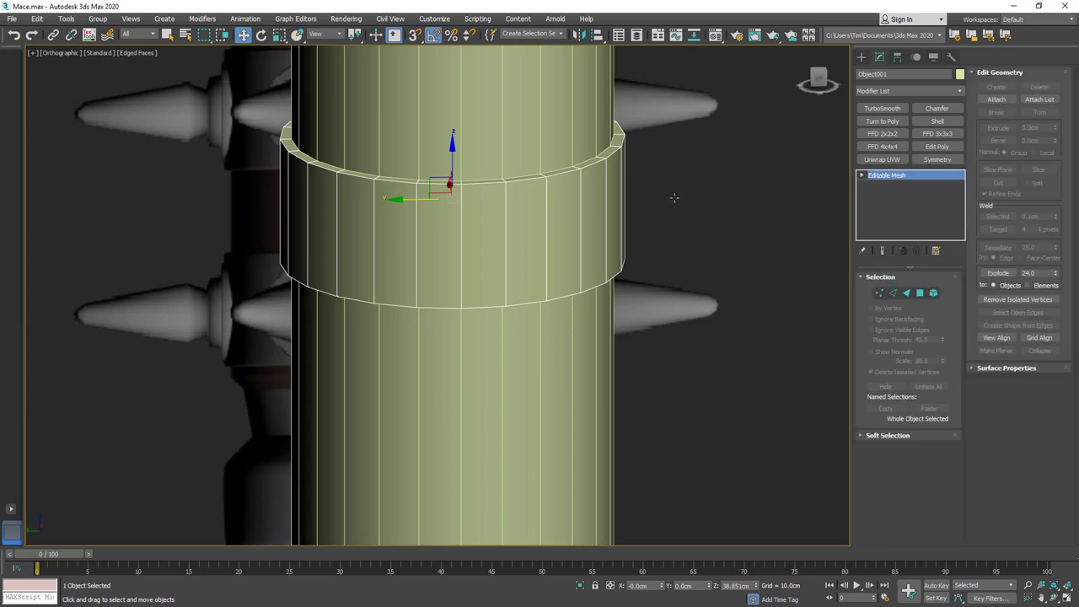
{"action": "scroll", "coordinate": [674, 197], "scroll_direction": "down", "scroll_amount": 3}
{"action": "left_click", "coordinate": [920, 293]}
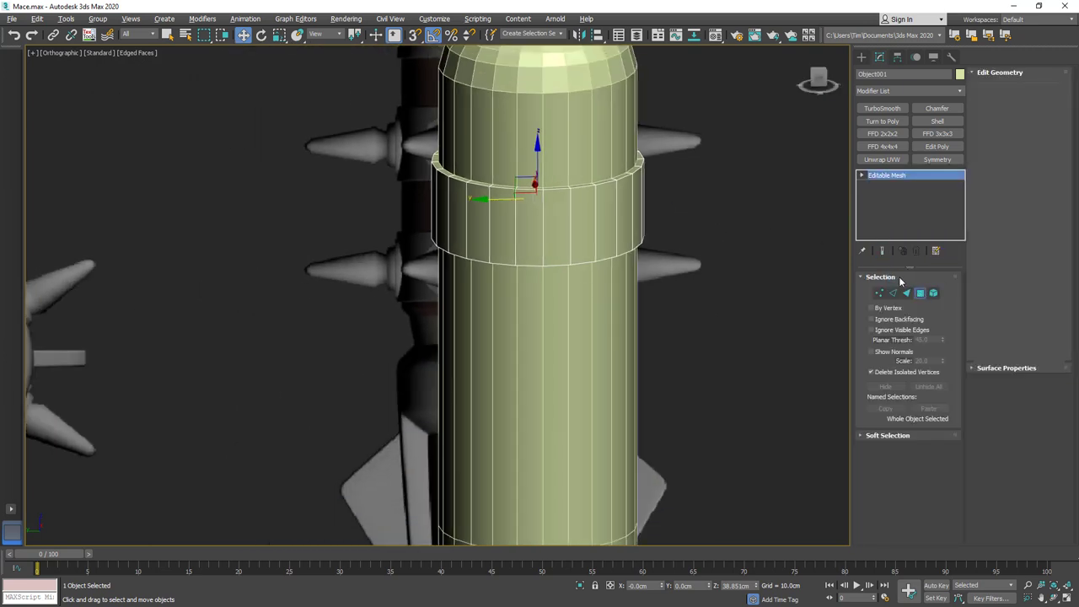
{"action": "right_click", "coordinate": [888, 175]}
{"action": "left_click", "coordinate": [938, 259]}
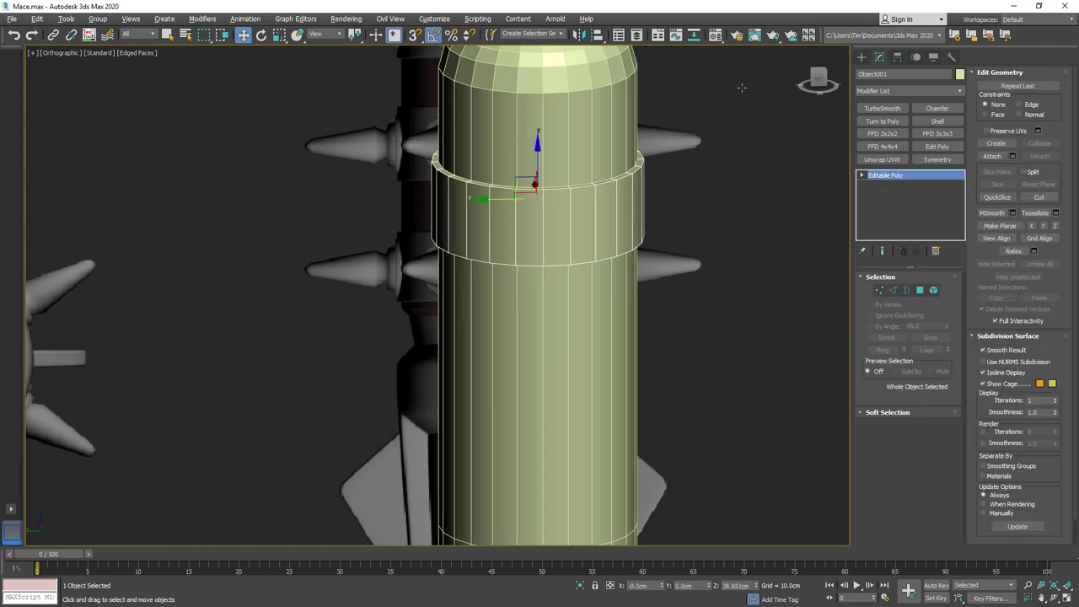
Select all polygons of the thickened ring and apply Auto Smooth with the 45-degree threshold.
{"action": "key", "text": "F3"}
{"action": "left_click_drag", "start_coordinate": [316, 335], "coordinate": [318, 333]}
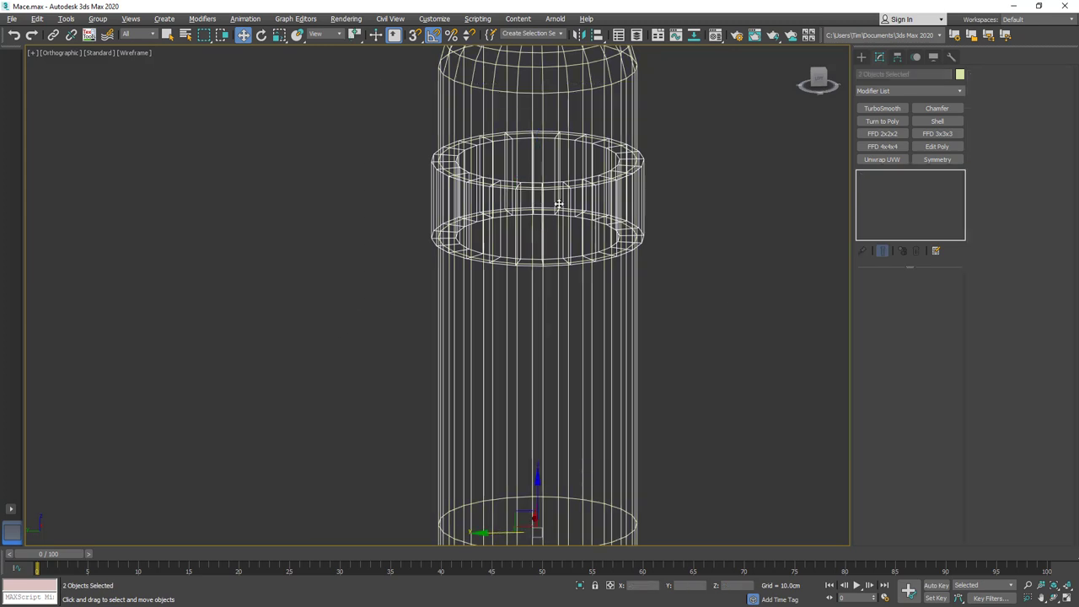
{"action": "left_click", "coordinate": [586, 185]}
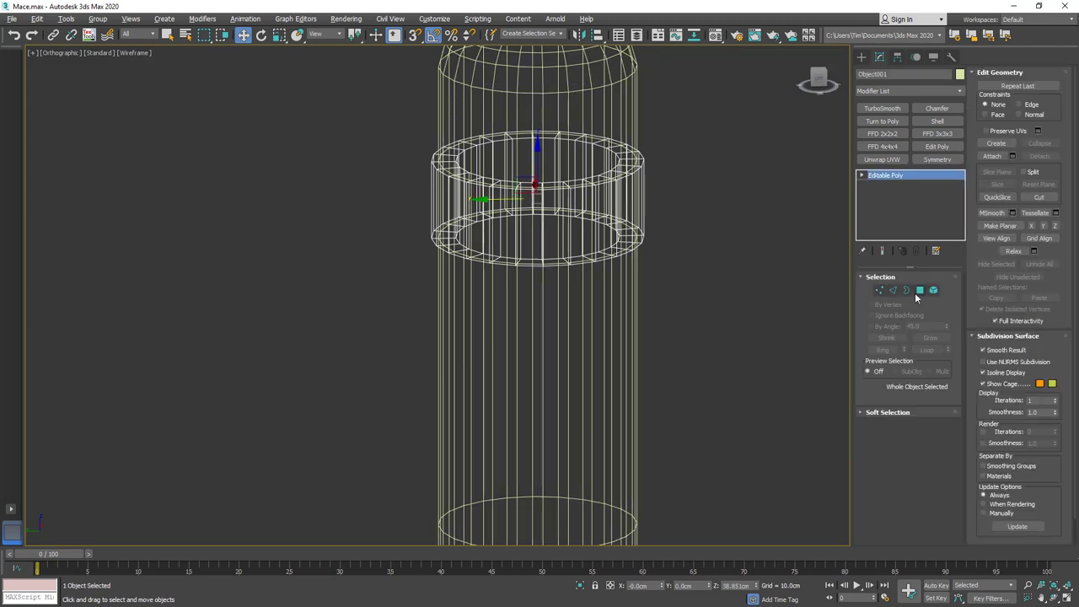
{"action": "left_click", "coordinate": [919, 292]}
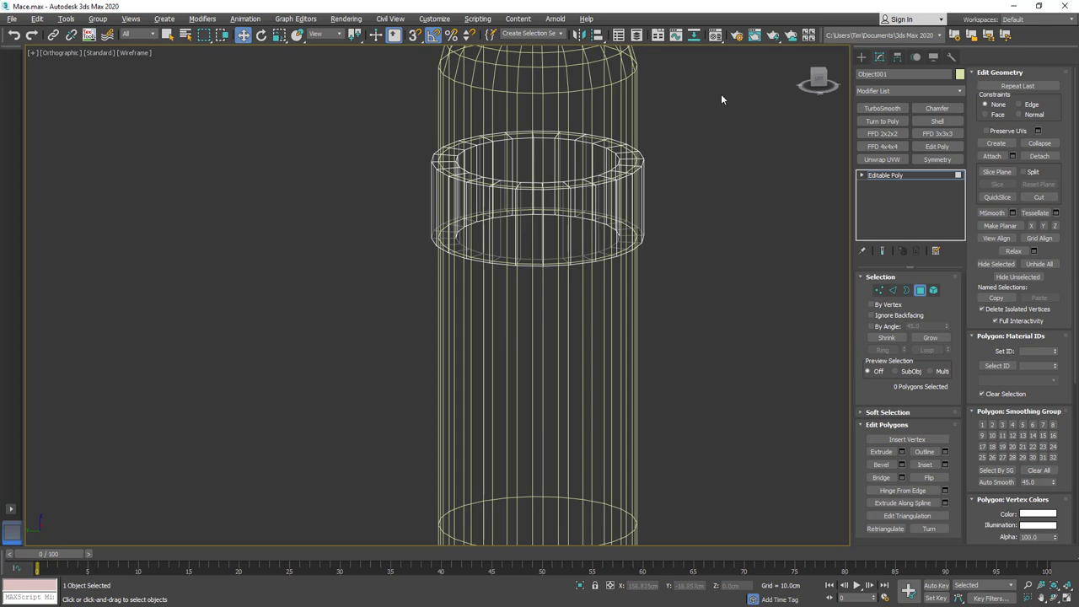
{"action": "left_click_drag", "start_coordinate": [721, 98], "coordinate": [403, 280]}
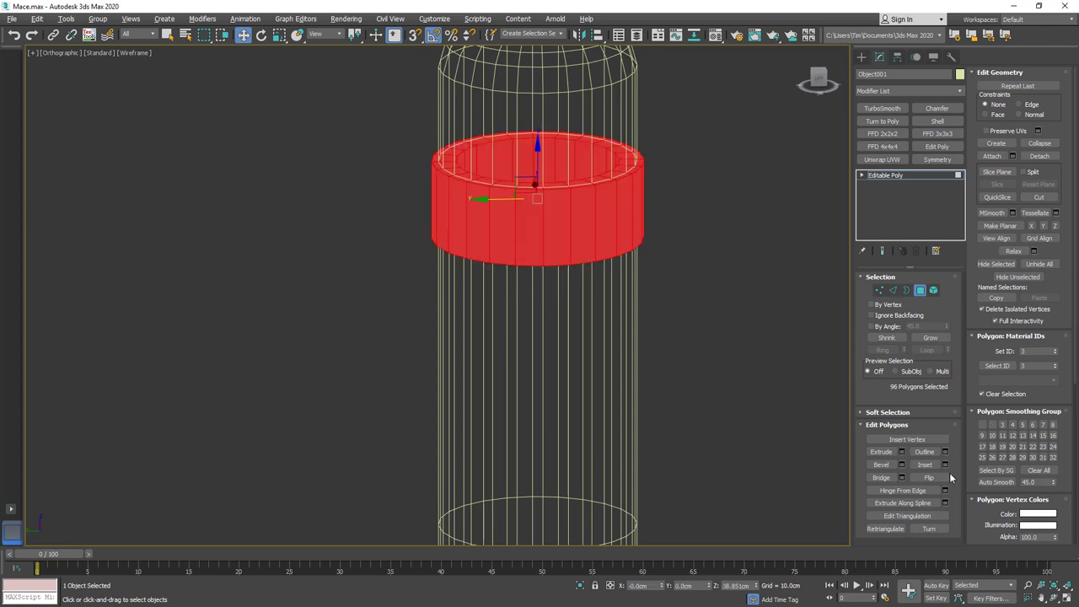
{"action": "left_click", "coordinate": [997, 482]}
{"action": "key", "text": "F3"}
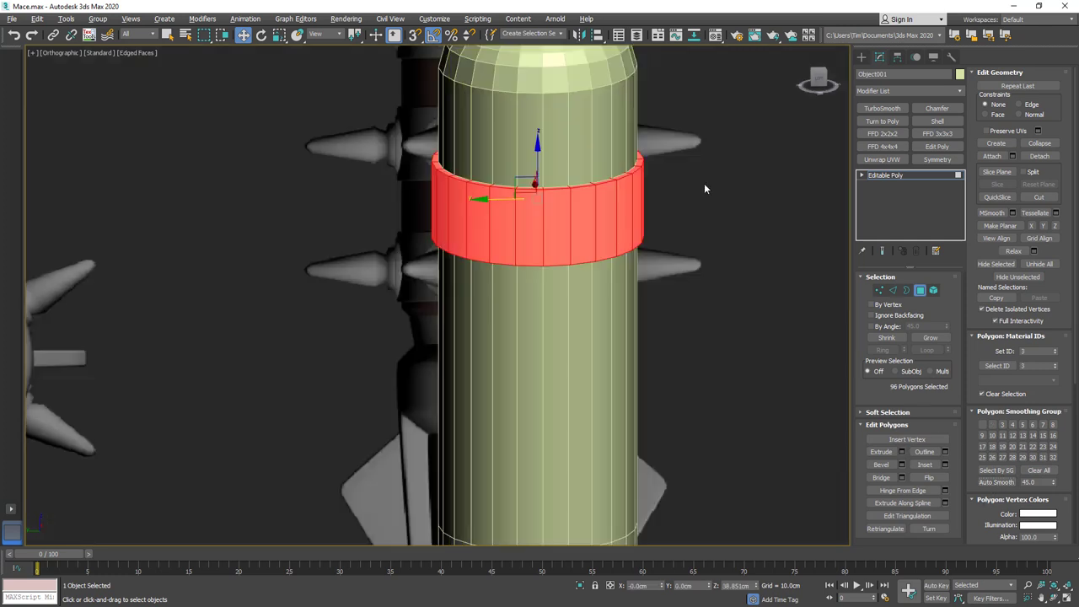
Leave polygon editing on the ring, add a Chamfer modifier, and filter it from smoothing to Unsmoothed Edges.
{"action": "left_click", "coordinate": [920, 290]}
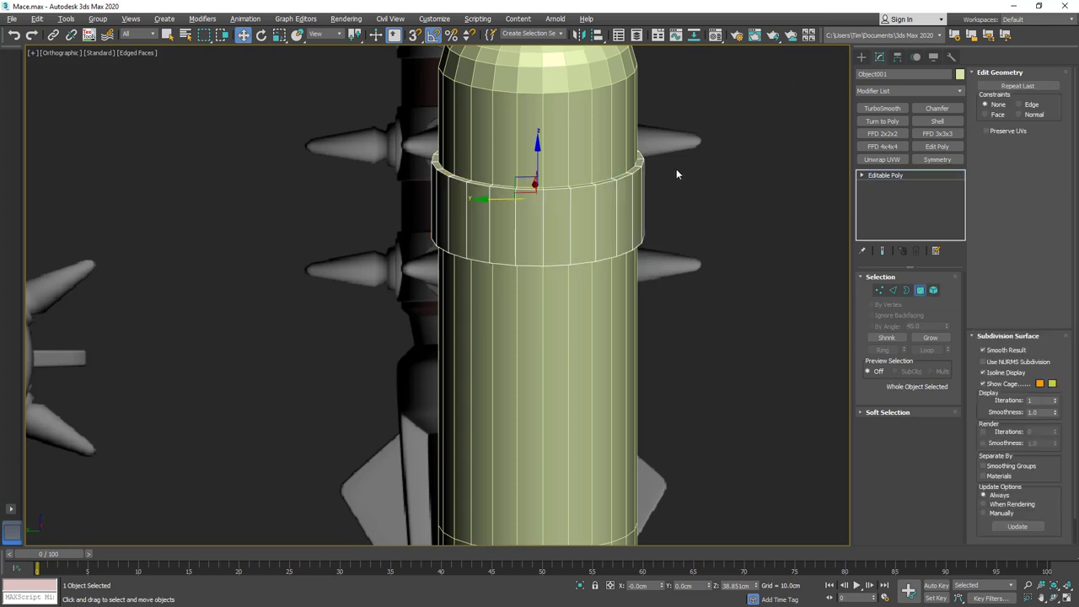
{"action": "scroll", "coordinate": [543, 147], "scroll_direction": "up", "scroll_amount": 3}
{"action": "scroll", "coordinate": [543, 147], "scroll_direction": "up", "scroll_amount": 1}
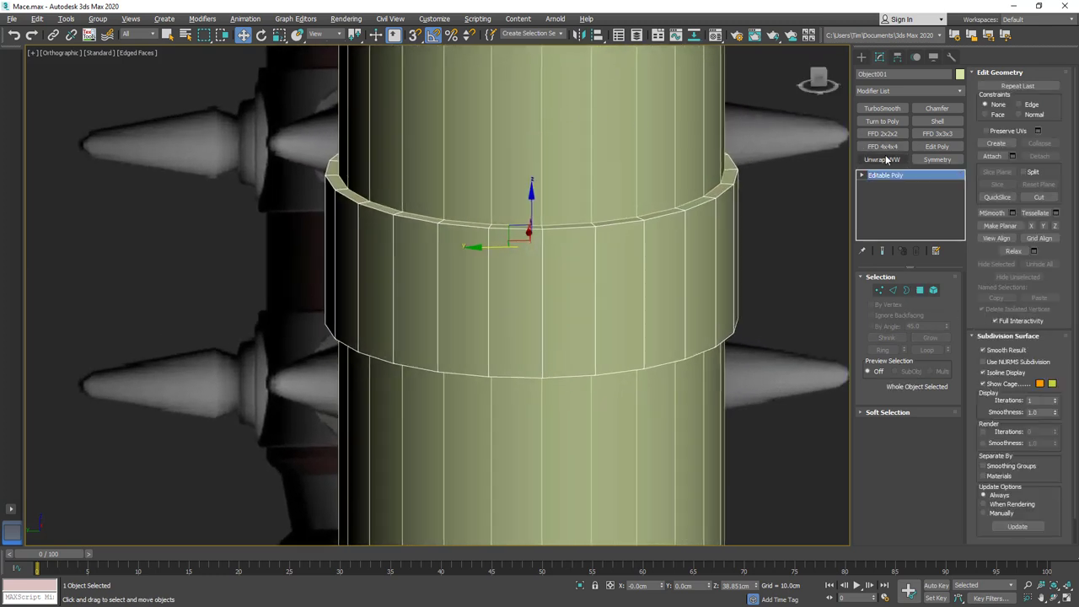
{"action": "left_click", "coordinate": [941, 107]}
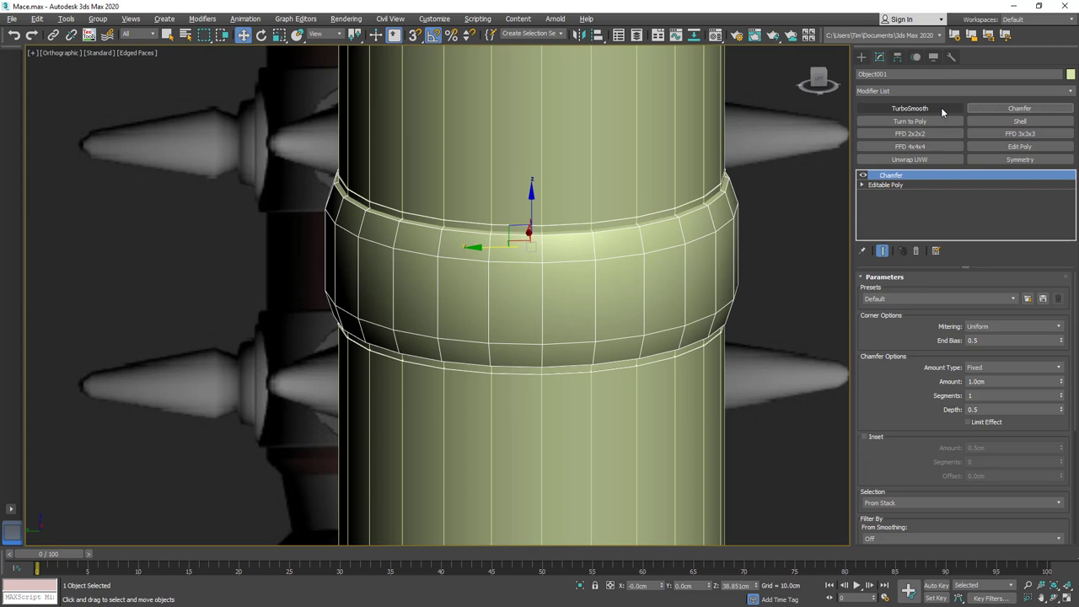
{"action": "left_click", "coordinate": [889, 539]}
{"action": "left_click", "coordinate": [887, 571]}
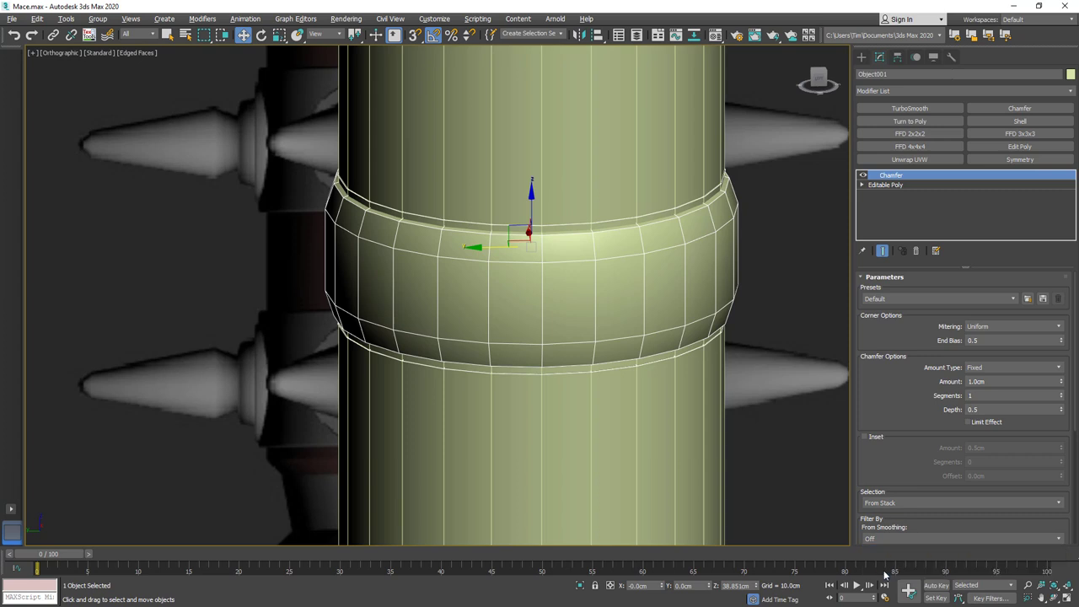
Set the ring's Chamfer mitering to Tri and its amount to 0.097 cm.
{"action": "left_click_drag", "start_coordinate": [897, 454], "coordinate": [905, 370]}
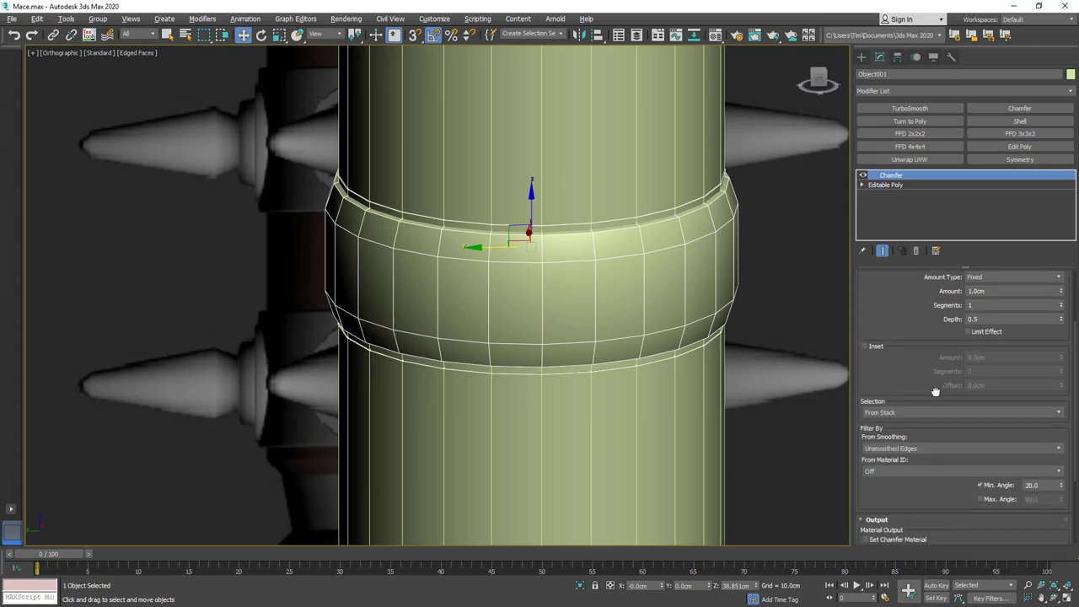
{"action": "left_click_drag", "start_coordinate": [900, 305], "coordinate": [905, 414]}
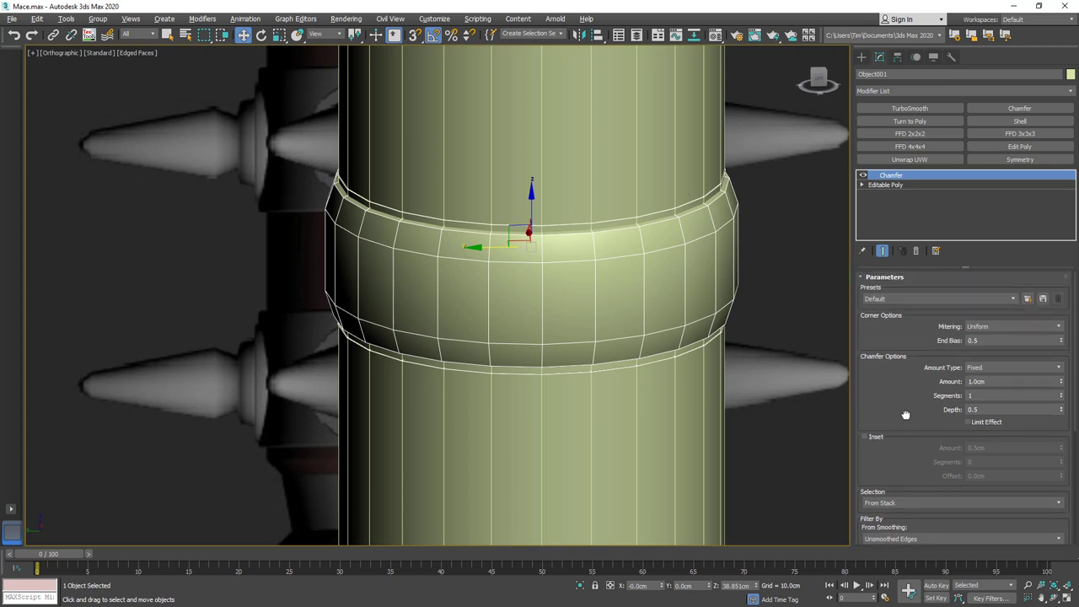
{"action": "left_click", "coordinate": [975, 328]}
{"action": "left_click", "coordinate": [971, 360]}
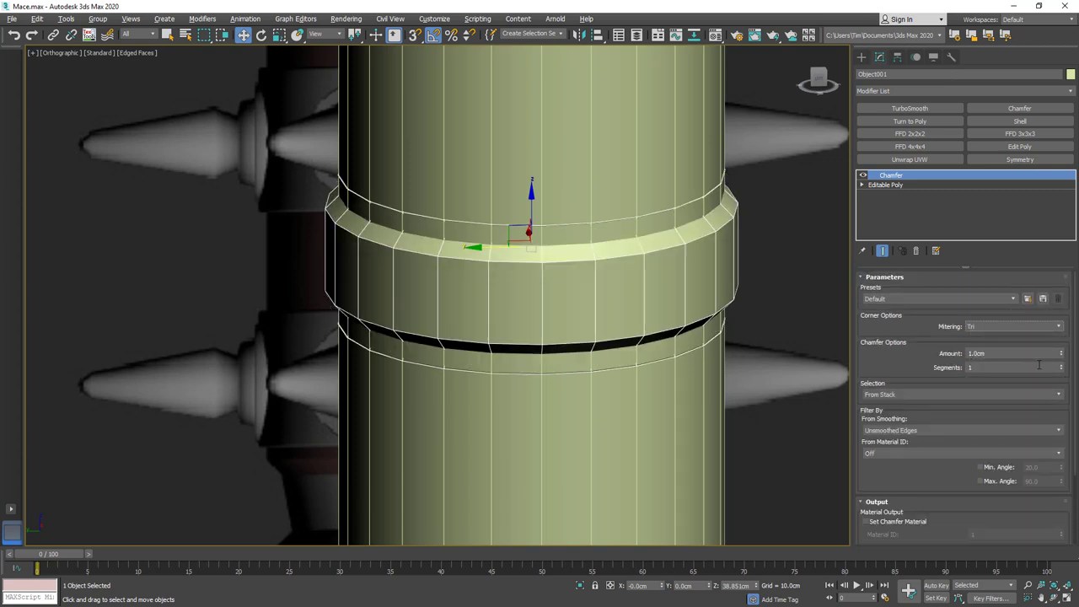
{"action": "left_click_drag", "start_coordinate": [1061, 356], "coordinate": [1065, 403]}
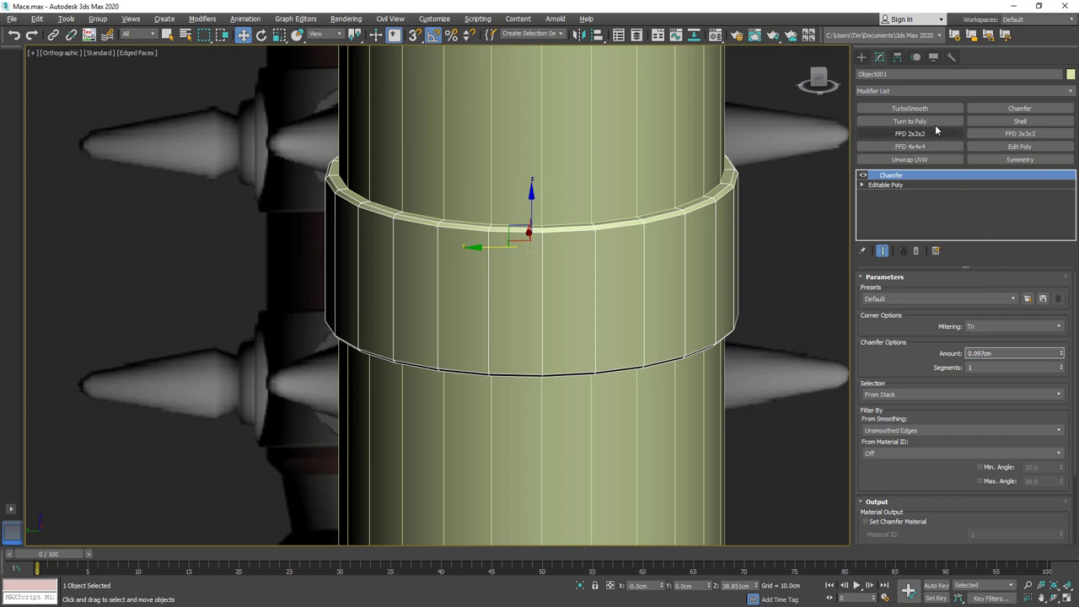
Add a TurboSmooth modifier with 2 iterations to the ring and hide the edged faces to check the smoothed surface.
{"action": "left_click", "coordinate": [918, 110]}
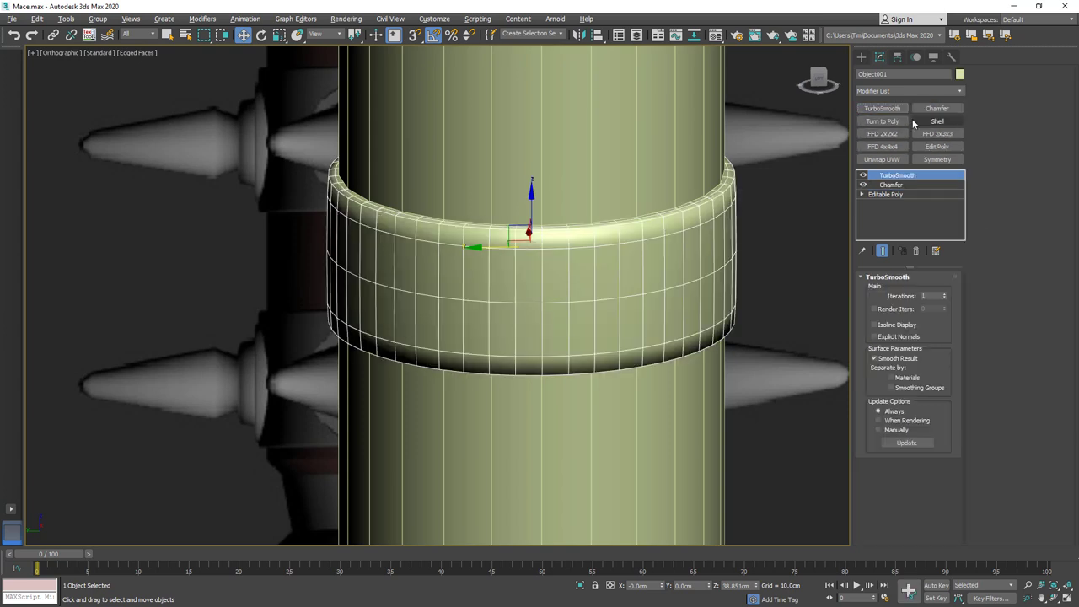
{"action": "left_click", "coordinate": [943, 292]}
{"action": "key", "text": "F4"}
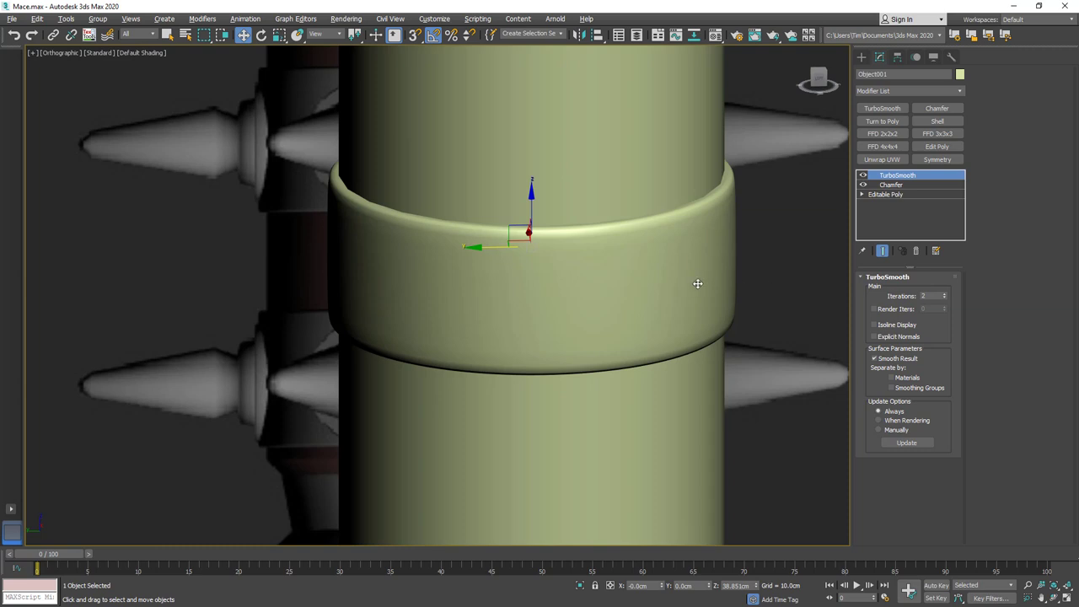
{"action": "key", "text": "F4"}
{"action": "key", "text": "F4"}
{"action": "scroll", "coordinate": [687, 282], "scroll_direction": "down", "scroll_amount": 5}
{"action": "middle_click_drag", "start_coordinate": [683, 342], "coordinate": [664, 308], "text": "alt"}
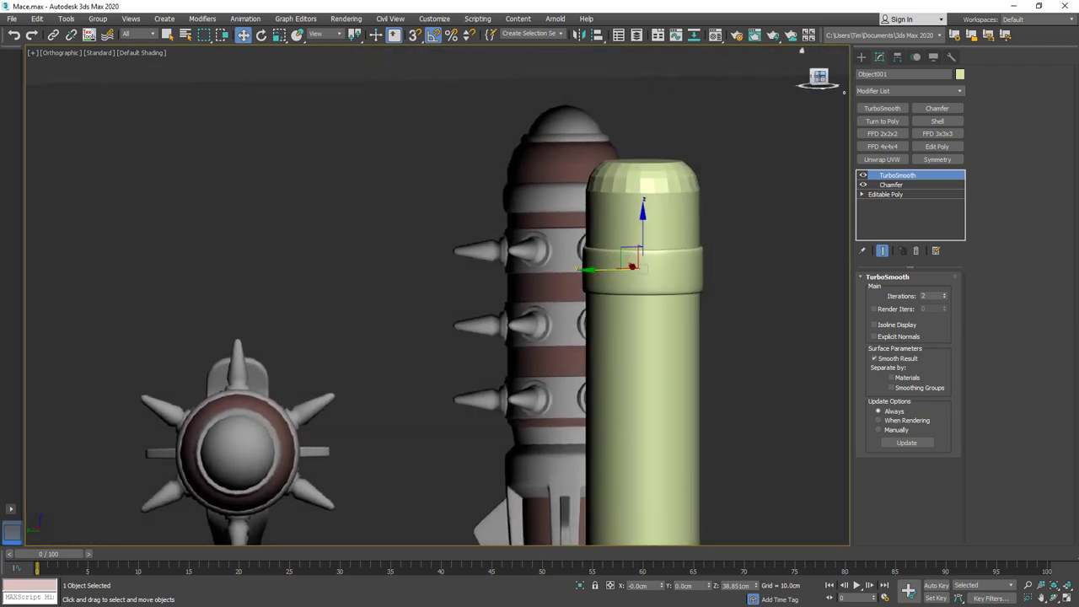
In the Left view, create an 18-sided cylinder about 1.63 cm in radius and 2.39 cm high over the reference's uppermost front-facing spike base.
{"action": "left_click", "coordinate": [818, 76]}
{"action": "key", "text": "l"}
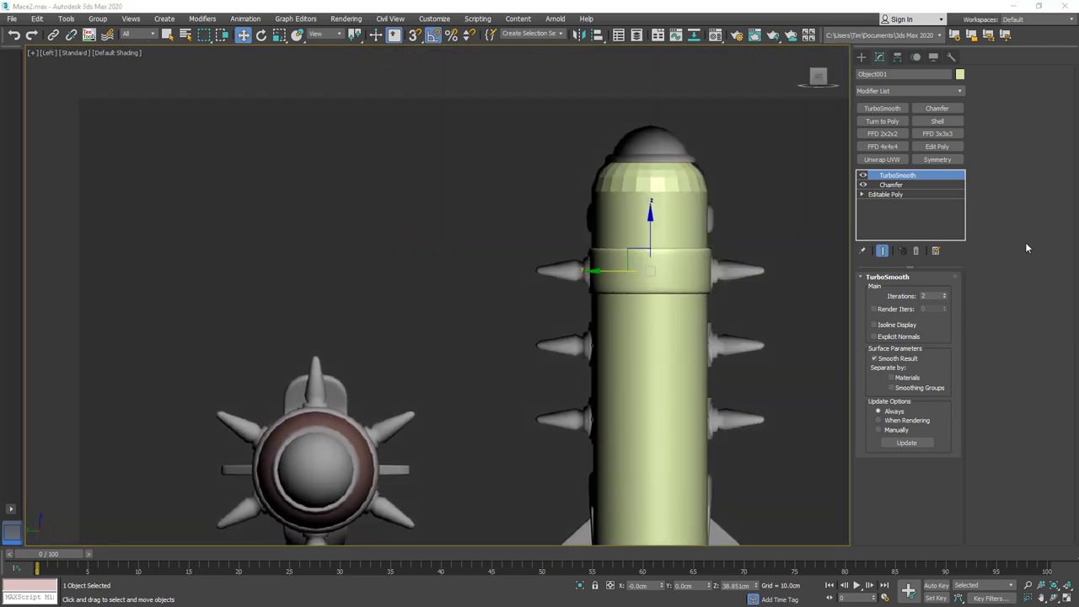
{"action": "left_click", "coordinate": [861, 59]}
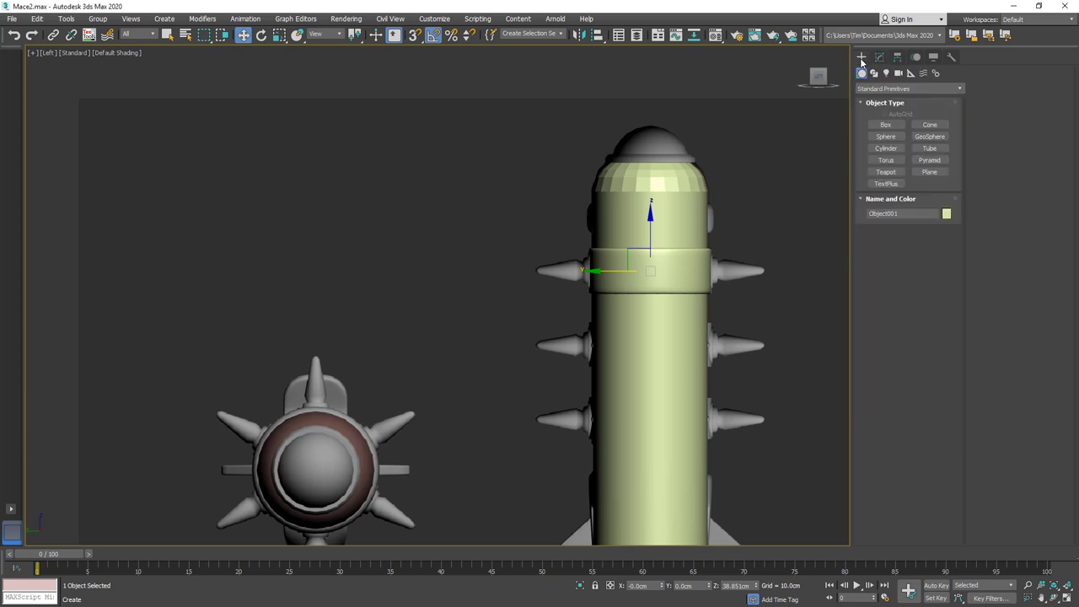
{"action": "left_click", "coordinate": [886, 148]}
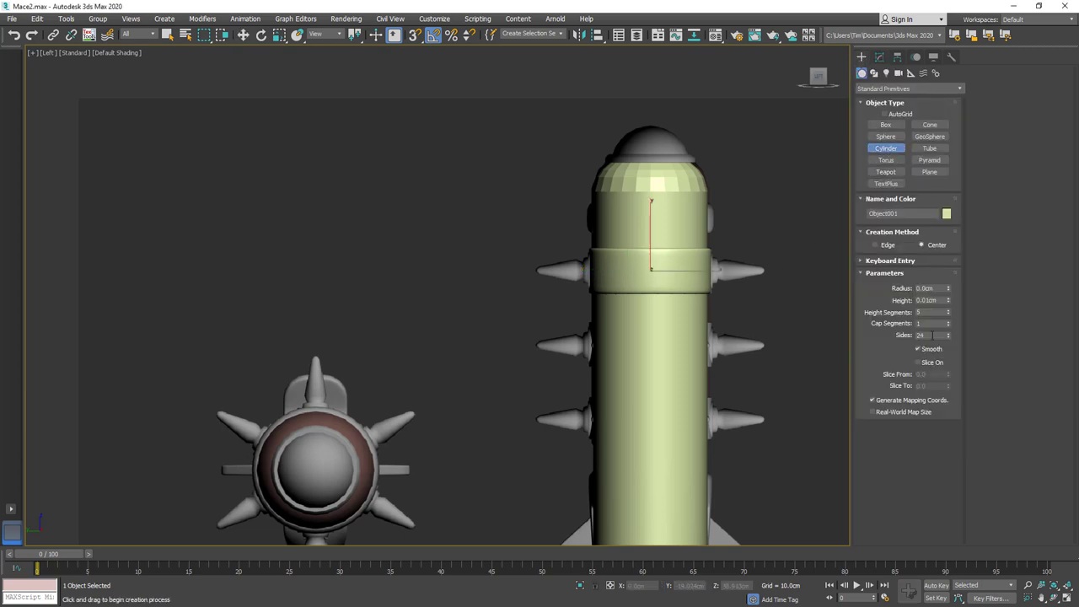
{"action": "left_click_drag", "start_coordinate": [932, 334], "coordinate": [905, 335]}
{"action": "middle_click_drag", "start_coordinate": [769, 274], "coordinate": [461, 301]}
{"action": "scroll", "coordinate": [606, 257], "scroll_direction": "up", "scroll_amount": 4}
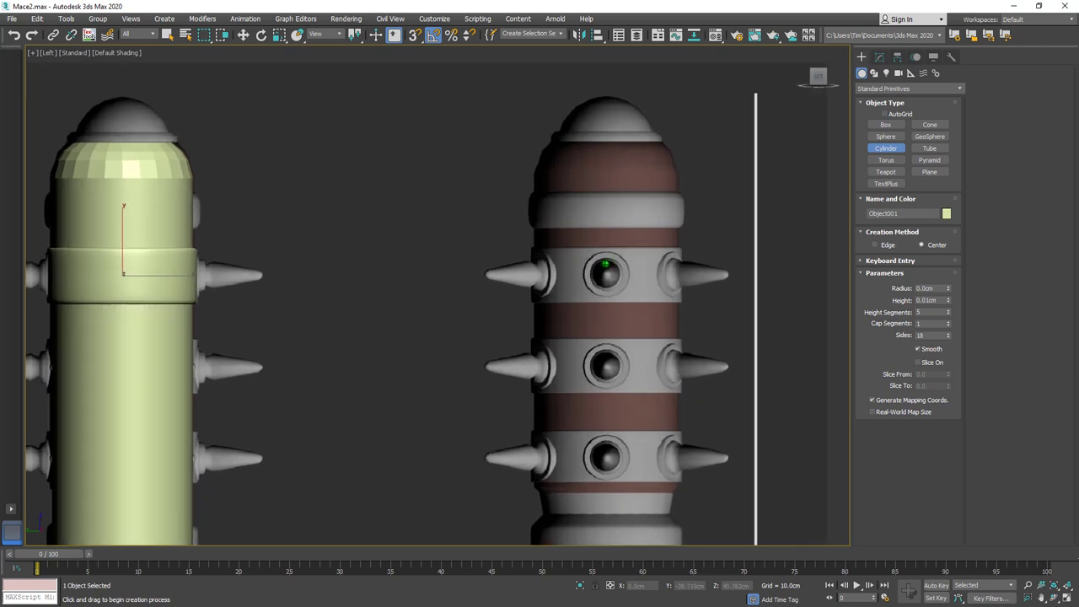
{"action": "left_click_drag", "start_coordinate": [605, 278], "coordinate": [626, 255]}
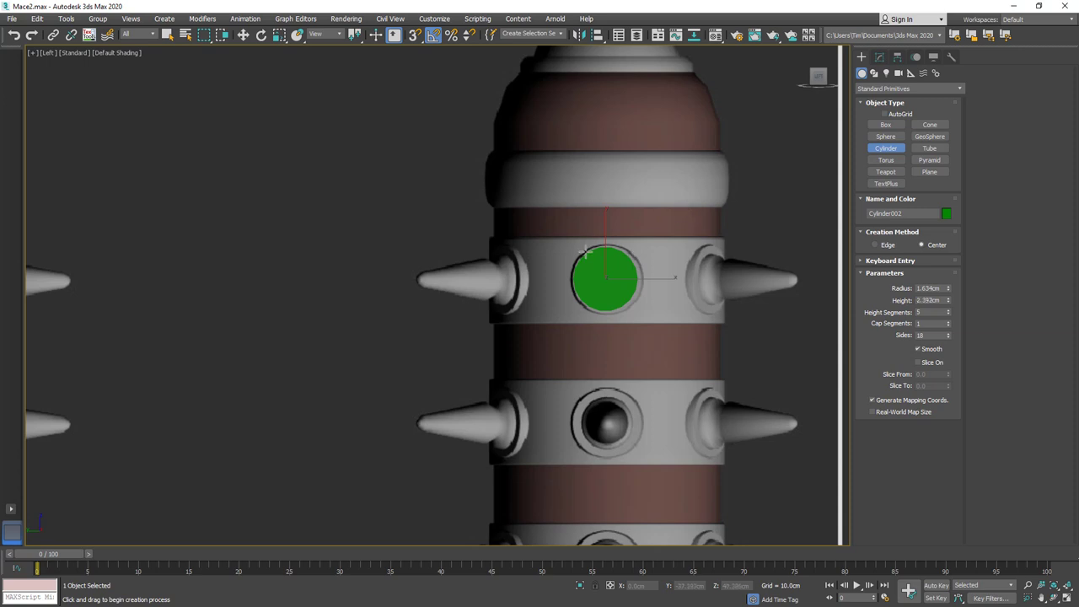
{"action": "scroll", "coordinate": [586, 254], "scroll_direction": "down", "scroll_amount": 3}
{"action": "left_click", "coordinate": [630, 256]}
Show edged faces, rotate the new cylinder onto its side, and move it against the ring's outer edge at the upper side spike.
{"action": "key", "text": "e"}
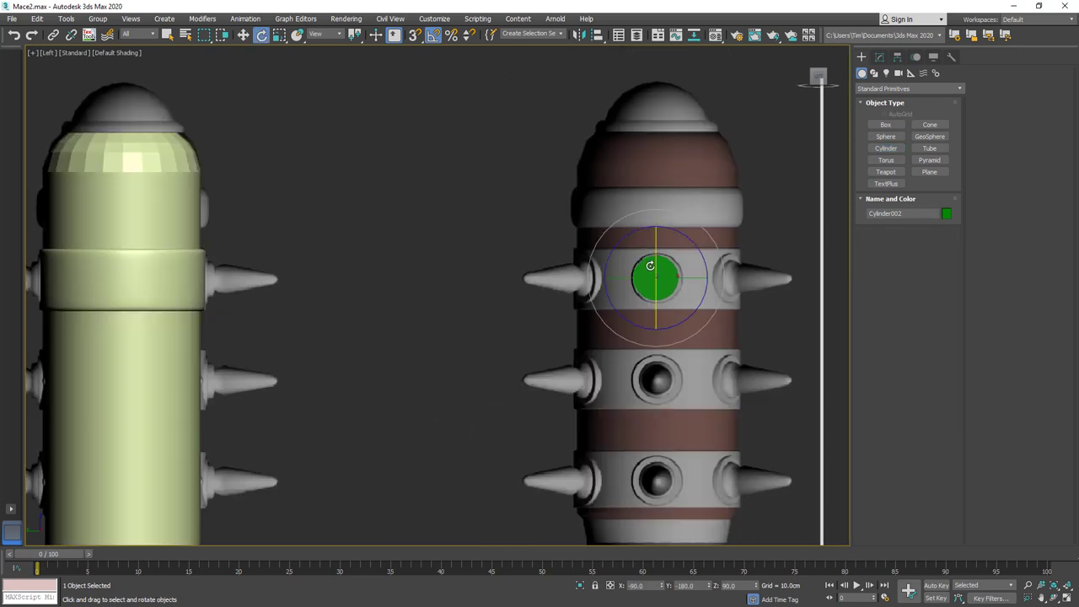
{"action": "key", "text": "F4"}
{"action": "left_click_drag", "start_coordinate": [629, 278], "coordinate": [229, 250]}
{"action": "key", "text": "w"}
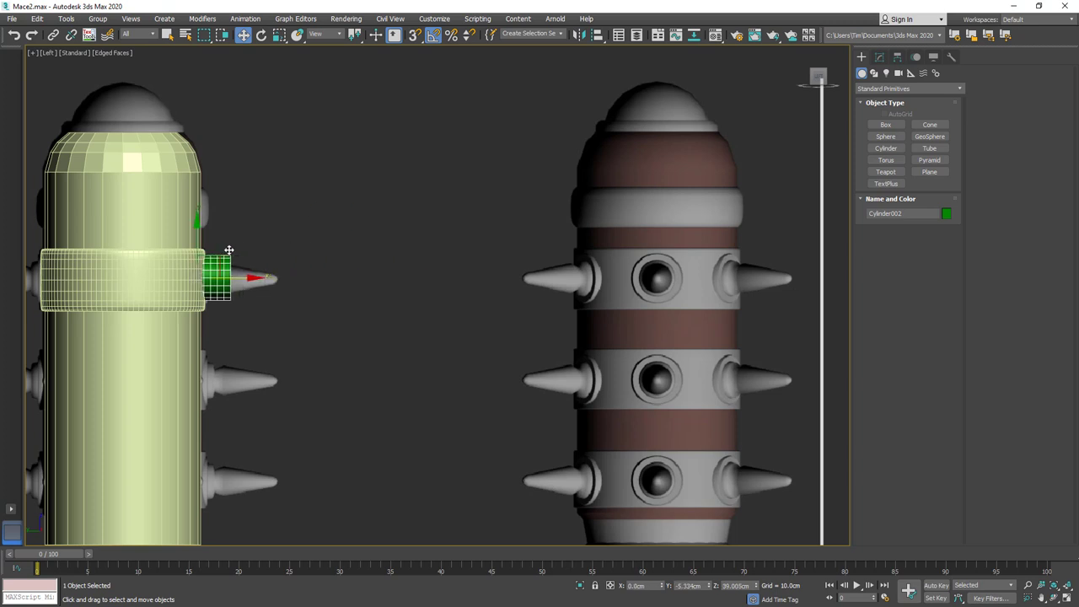
Turn on see-through display for the spike cylinder and set its height segments to 1.
{"action": "middle_click_drag", "start_coordinate": [249, 262], "coordinate": [464, 223]}
{"action": "scroll", "coordinate": [430, 234], "scroll_direction": "up", "scroll_amount": 5}
{"action": "key", "text": "alt+x"}
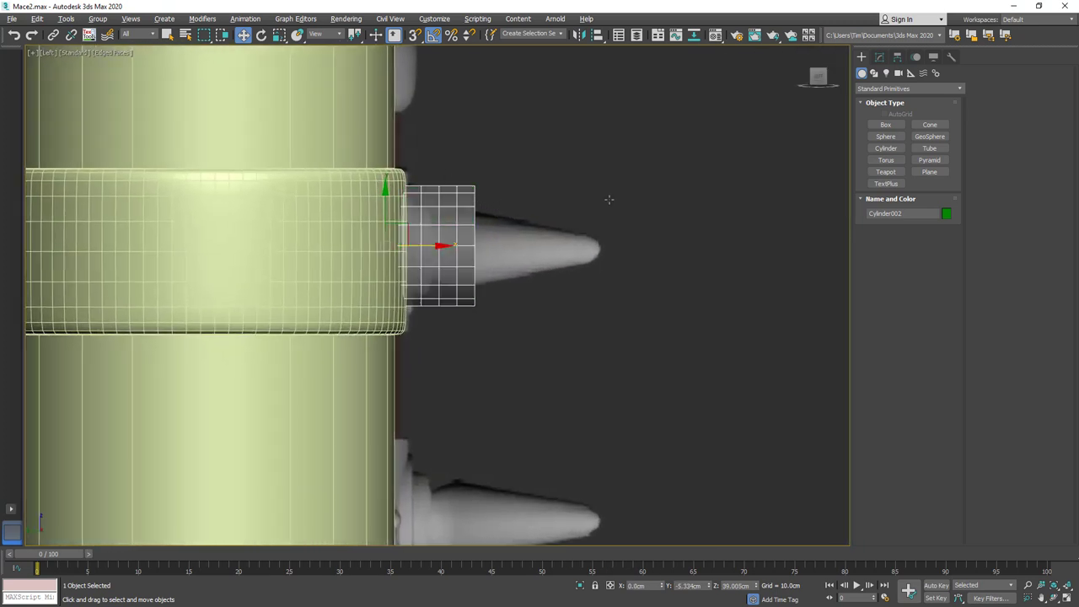
{"action": "left_click", "coordinate": [879, 56]}
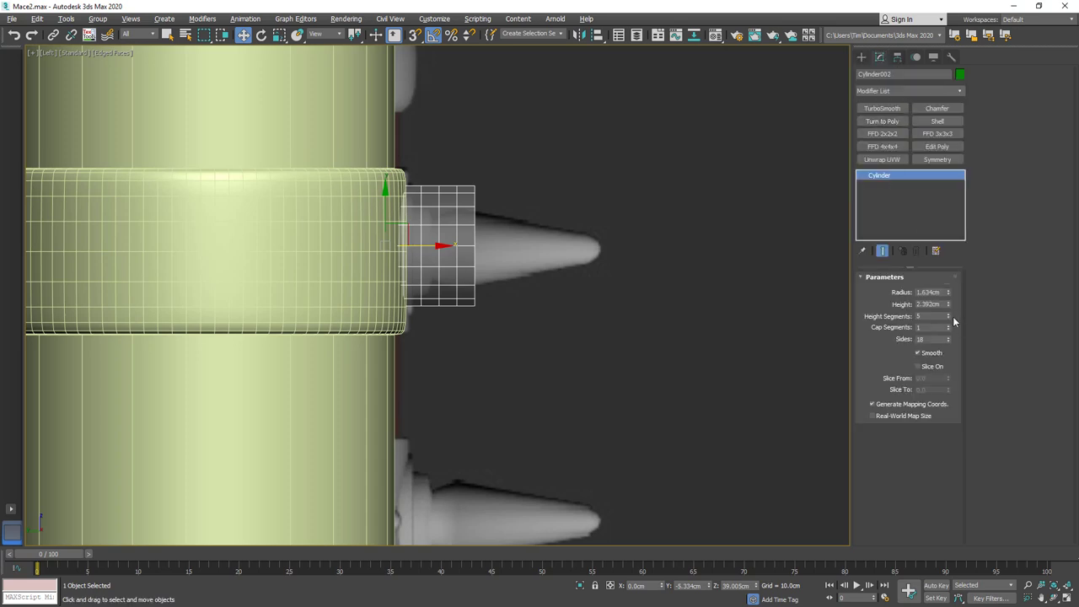
{"action": "right_click", "coordinate": [947, 317]}
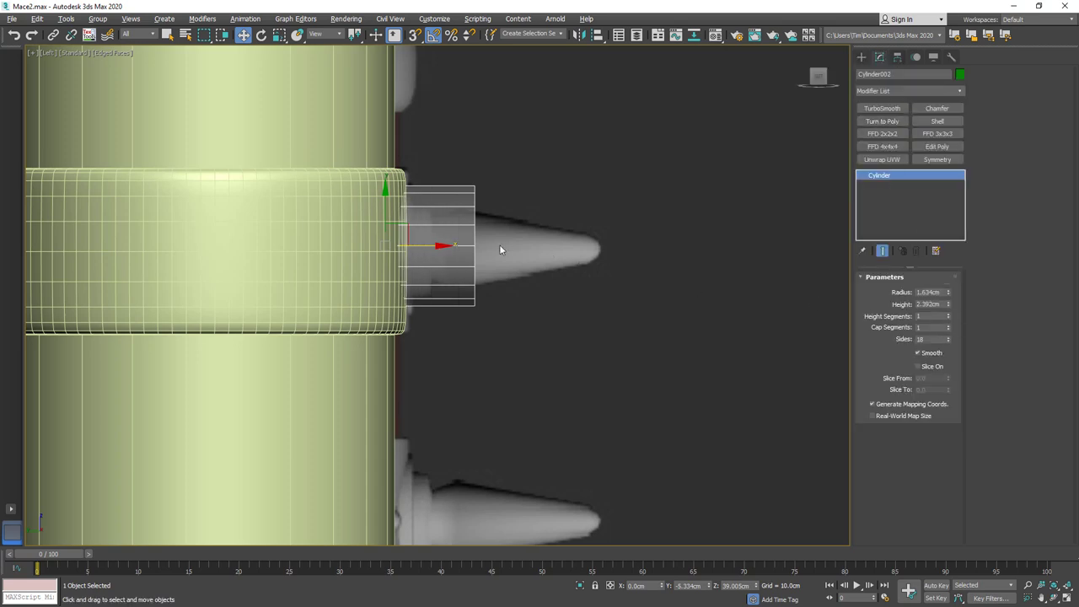
{"action": "key", "text": "F3"}
{"action": "key", "text": "F3"}
Convert the spike cylinder to an Editable Poly and move its outer end vertices about 1.6 cm toward the ring to form a thin disc.
{"action": "right_click", "coordinate": [887, 179]}
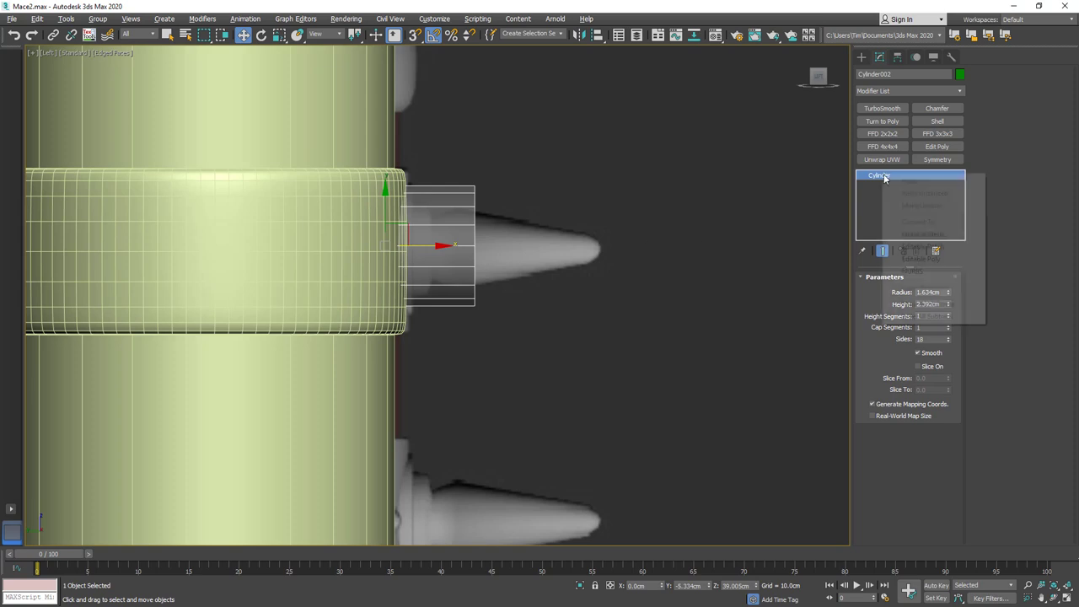
{"action": "left_click", "coordinate": [933, 260]}
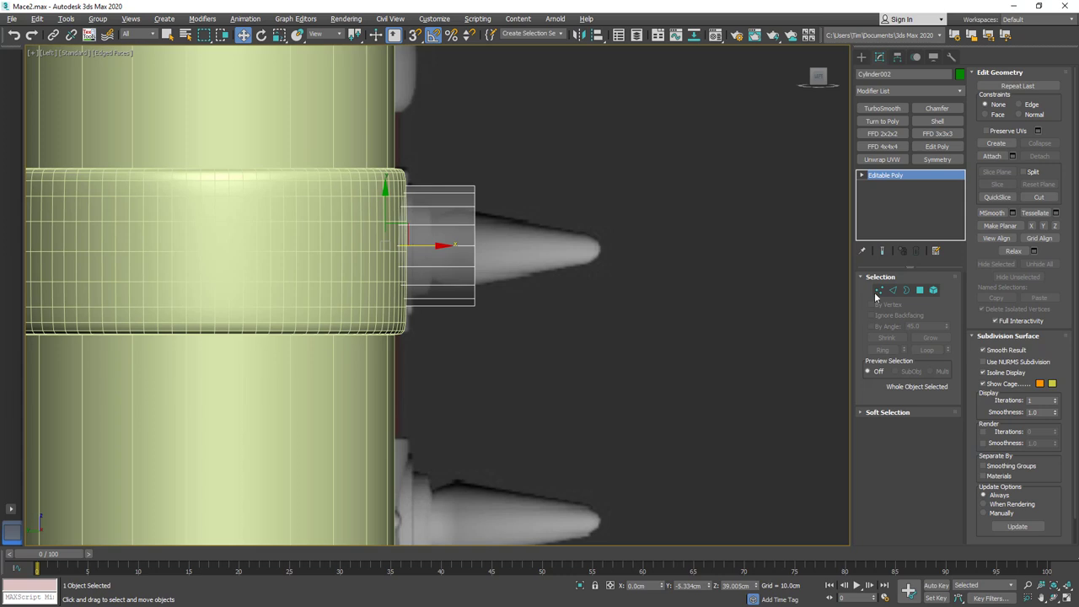
{"action": "left_click", "coordinate": [878, 291]}
{"action": "left_click_drag", "start_coordinate": [457, 305], "coordinate": [456, 307]}
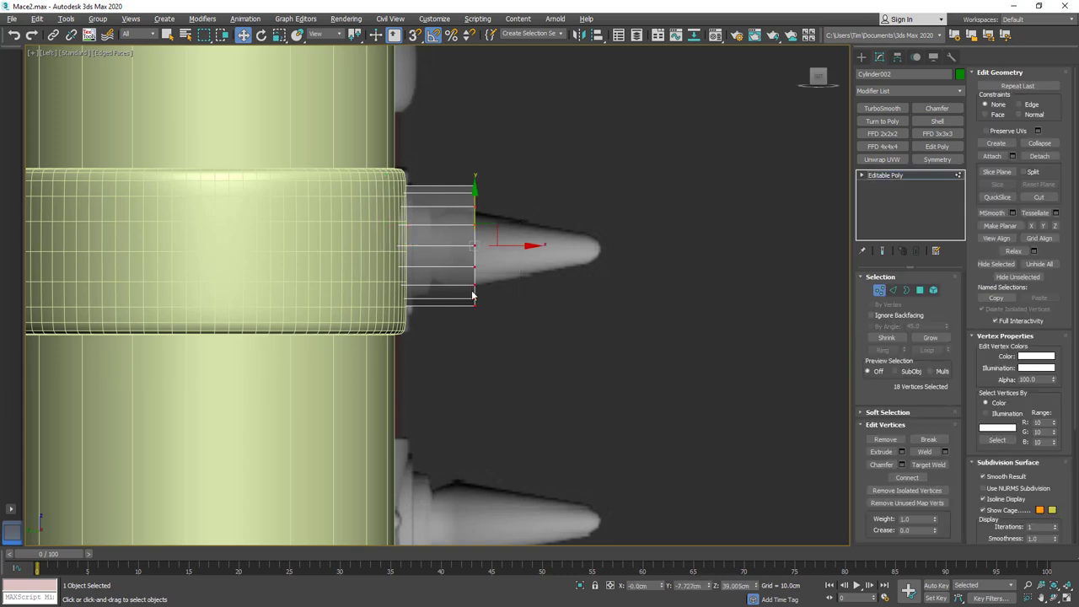
{"action": "left_click_drag", "start_coordinate": [515, 246], "coordinate": [455, 240]}
{"action": "middle_click_drag", "start_coordinate": [476, 211], "coordinate": [465, 217], "text": "alt"}
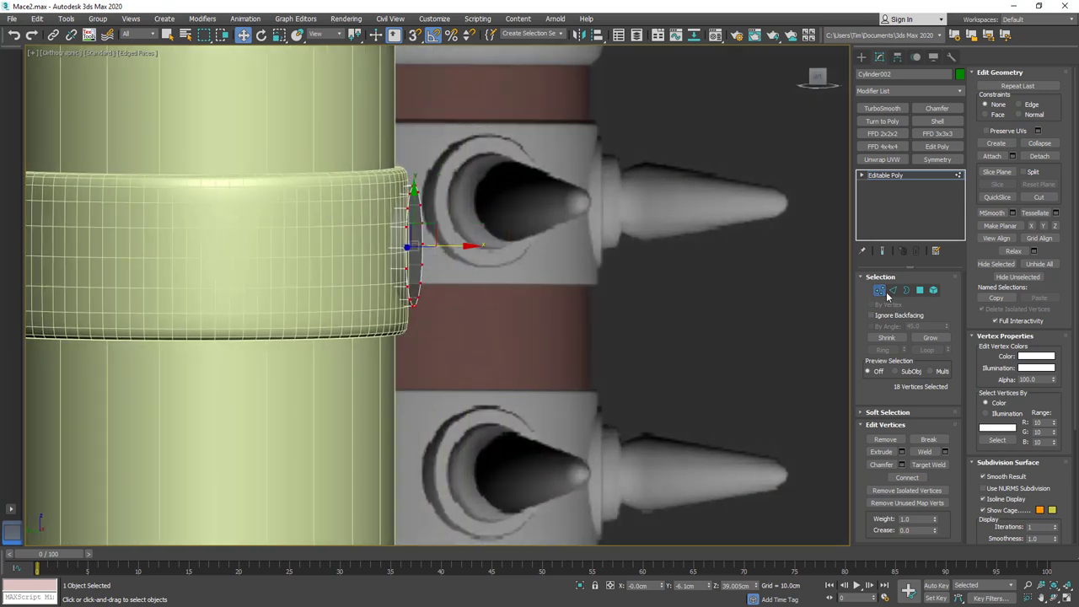
Select the disc's outer cap polygon and inset it to roughly the width of the spike's inner base.
{"action": "left_click", "coordinate": [919, 291]}
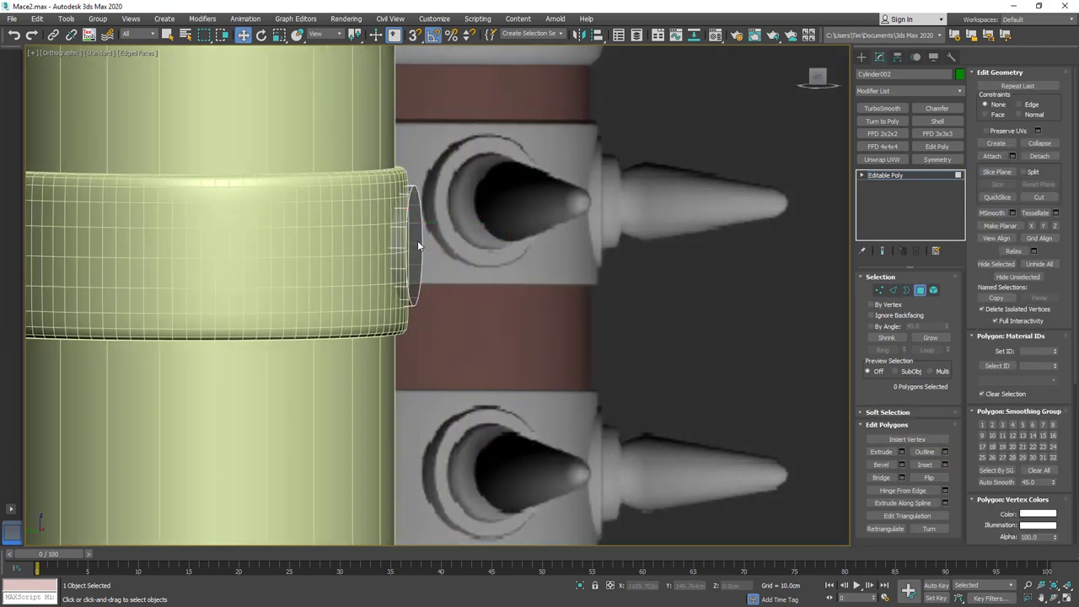
{"action": "left_click", "coordinate": [417, 246]}
{"action": "middle_click_drag", "start_coordinate": [416, 245], "coordinate": [437, 254], "text": "alt"}
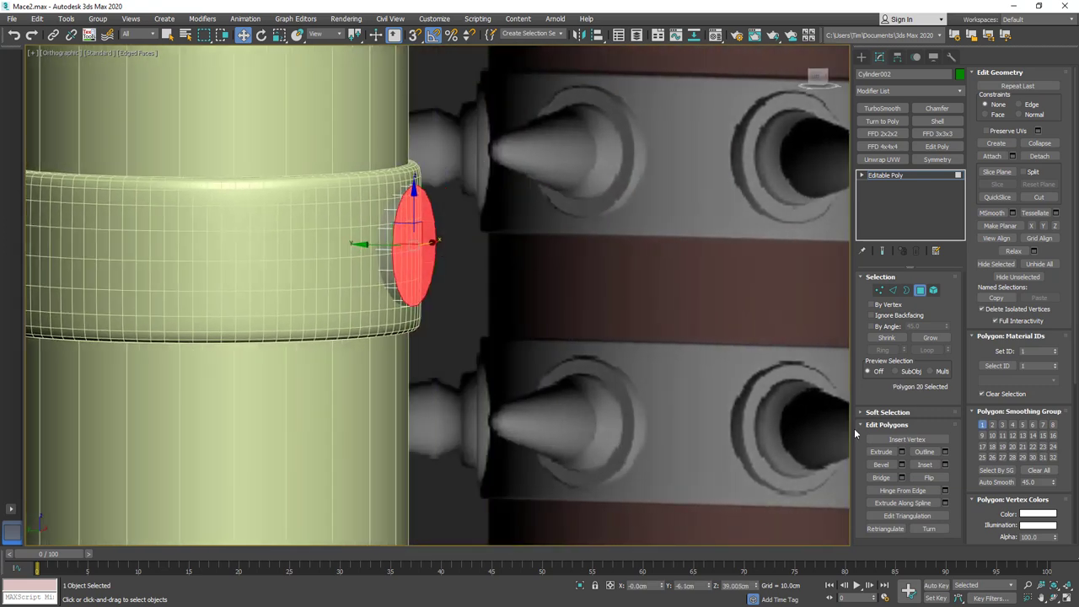
{"action": "left_click", "coordinate": [925, 464]}
{"action": "left_click_drag", "start_coordinate": [415, 226], "coordinate": [423, 241]}
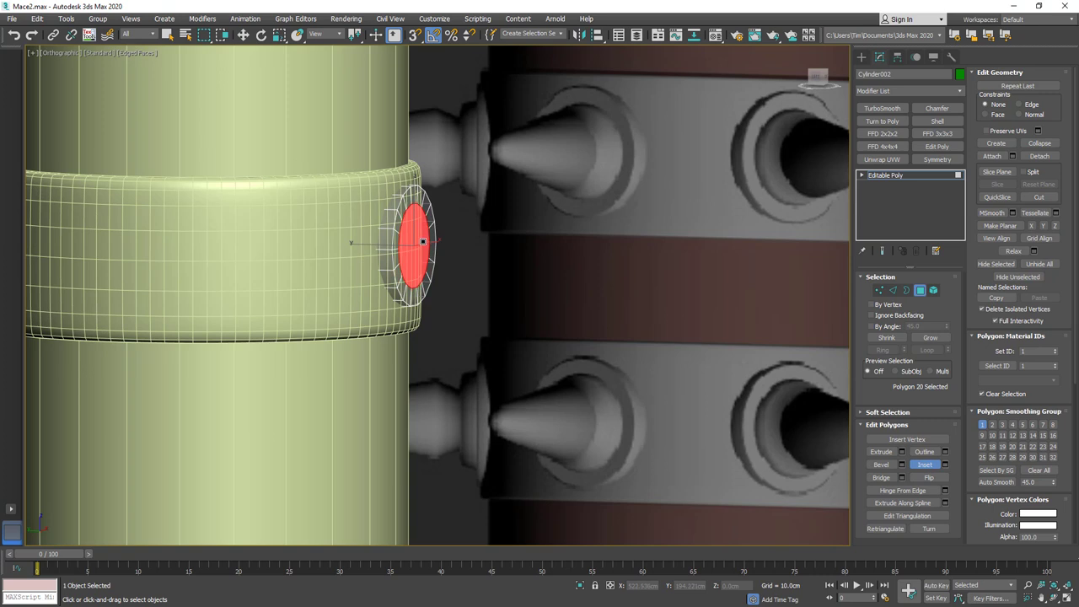
Extrude the inset cap polygon by 1 cm.
{"action": "left_click", "coordinate": [901, 451]}
{"action": "double_click", "coordinate": [462, 317]}
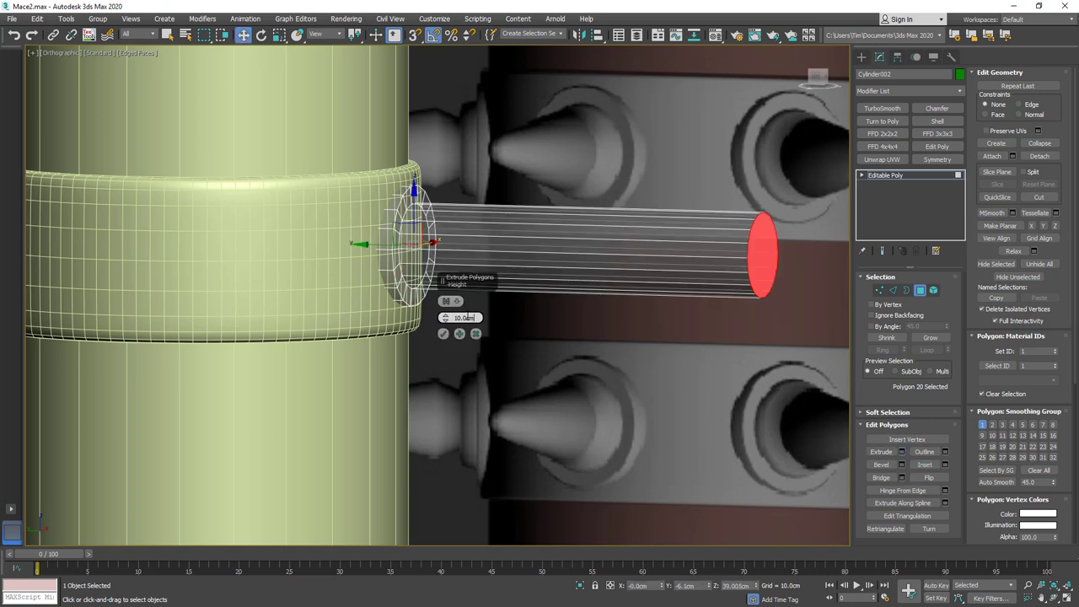
{"action": "type", "text": "1"}
{"action": "left_click", "coordinate": [446, 333]}
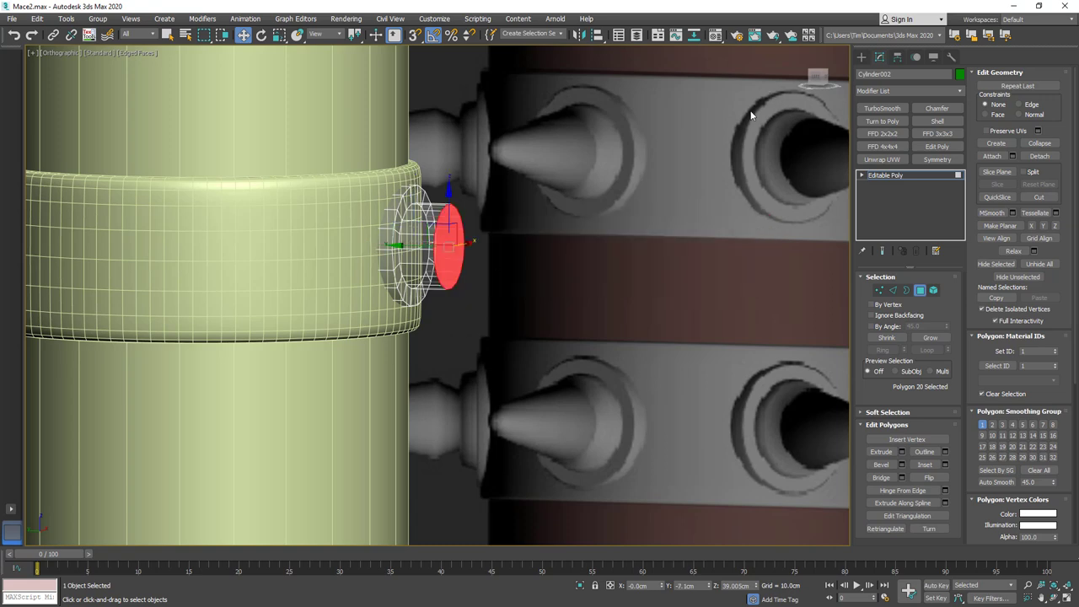
In the Left view, move the extruded end polygon about 0.6 cm back toward the ring to match the reference spike's collar.
{"action": "middle_click_drag", "start_coordinate": [751, 111], "coordinate": [737, 138], "text": "alt"}
{"action": "key", "text": "l"}
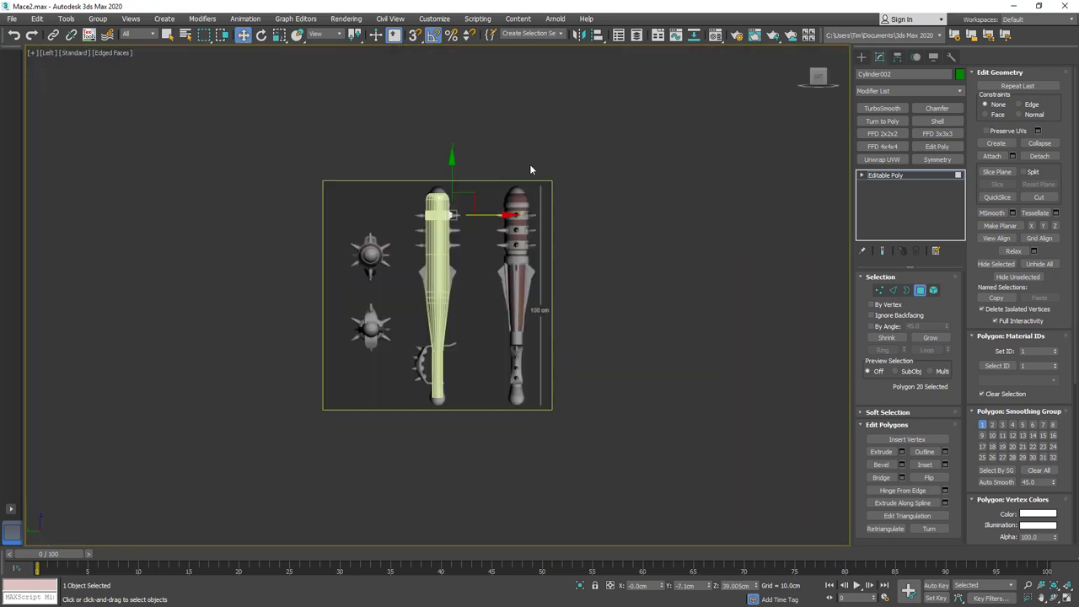
{"action": "scroll", "coordinate": [451, 207], "scroll_direction": "up", "scroll_amount": 8}
{"action": "scroll", "coordinate": [429, 275], "scroll_direction": "up", "scroll_amount": 5}
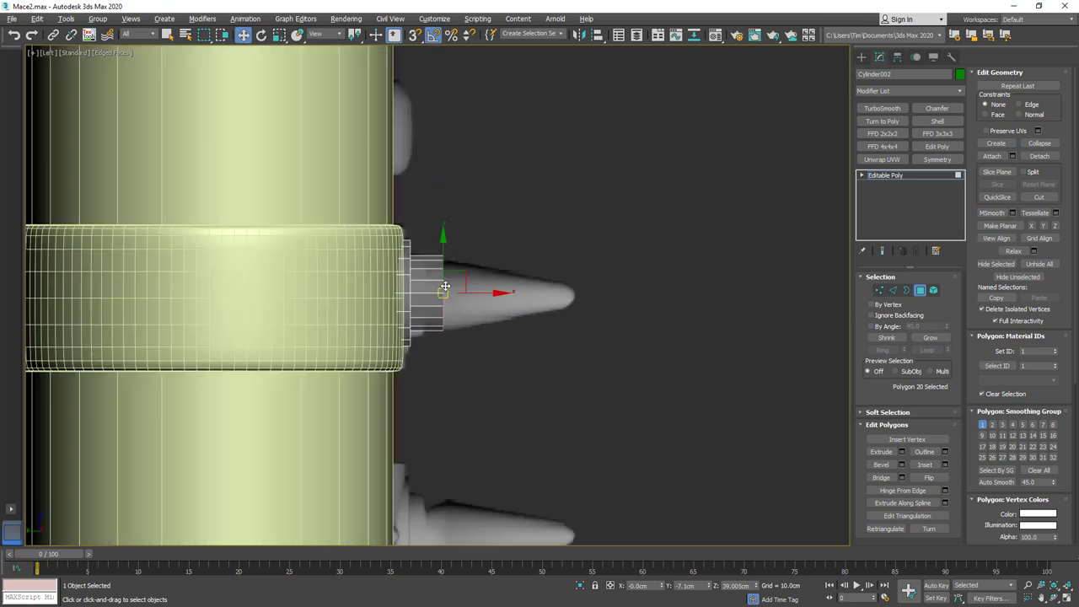
{"action": "scroll", "coordinate": [445, 295], "scroll_direction": "up", "scroll_amount": 3}
{"action": "key", "text": "alt+x"}
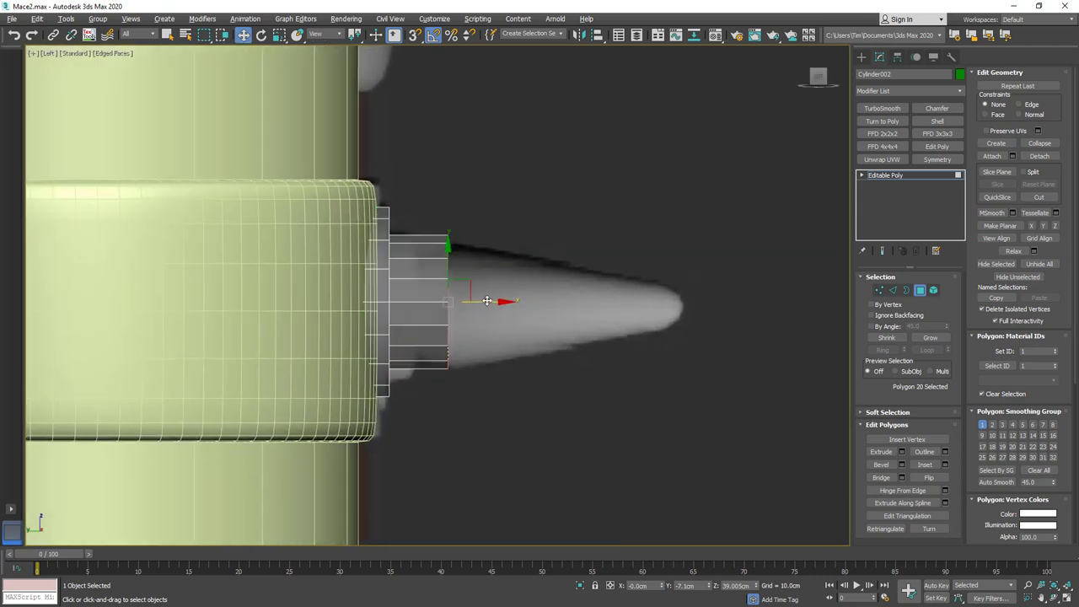
{"action": "left_click_drag", "start_coordinate": [487, 300], "coordinate": [452, 297]}
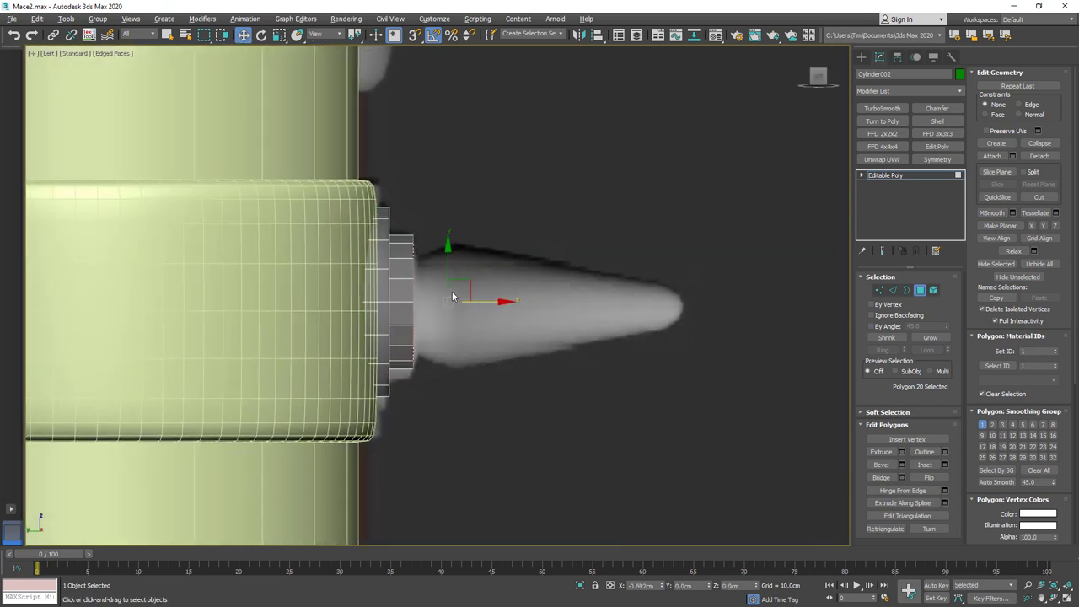
Extrude the spike's end polygon by 1 cm, scale it down and move it about 0.8 cm back to form the tapered neck.
{"action": "left_click", "coordinate": [901, 452]}
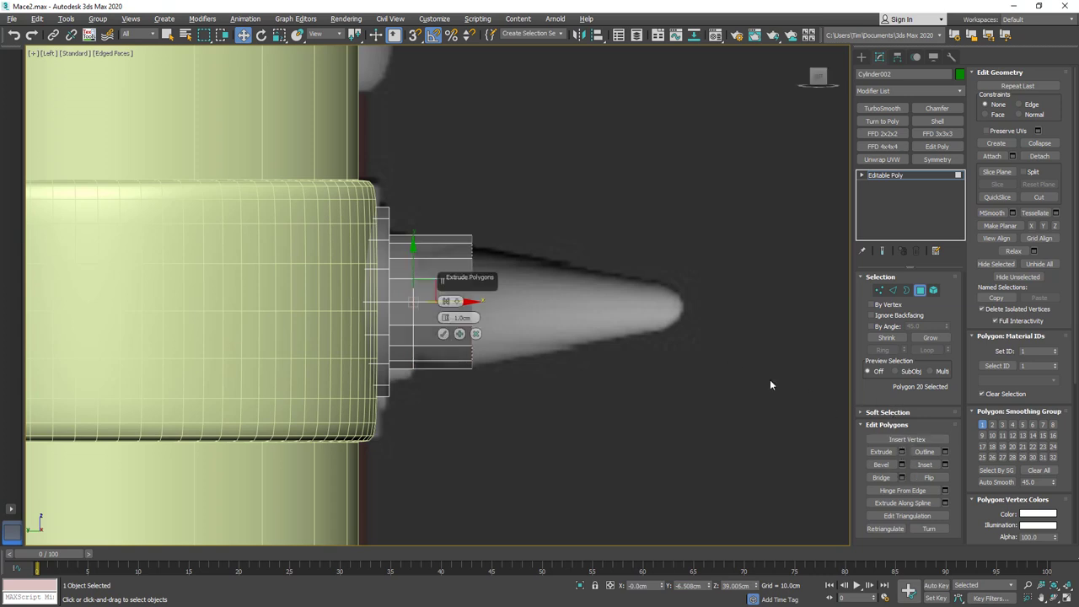
{"action": "left_click", "coordinate": [443, 333]}
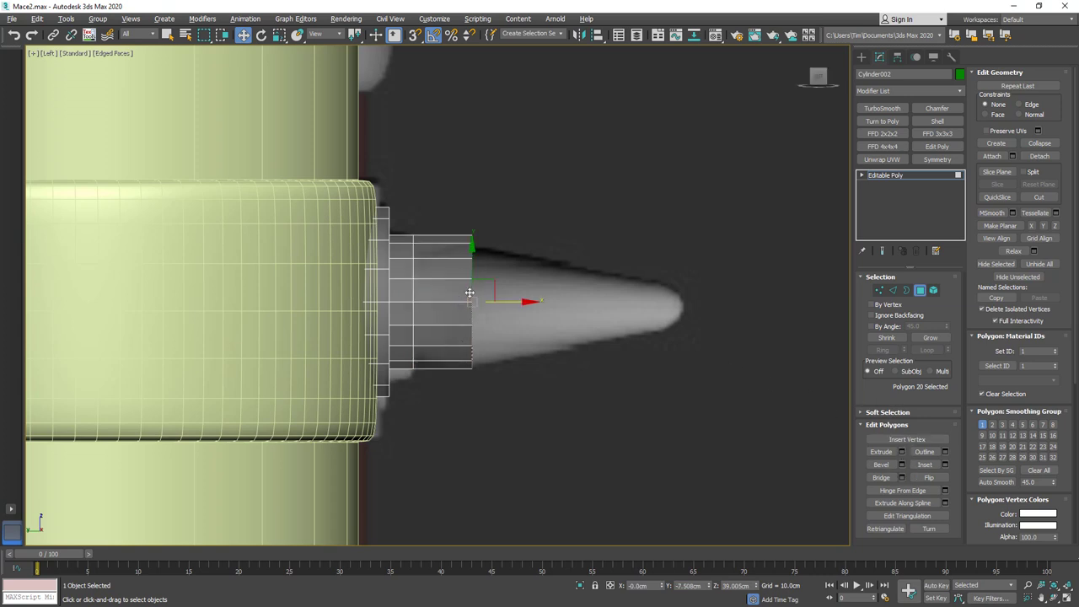
{"action": "key", "text": "r"}
{"action": "mouse_move", "coordinate": [472, 298]}
{"action": "left_mouse_down"}
{"action": "mouse_move", "coordinate": [475, 329]}
{"action": "mouse_move", "coordinate": [462, 295]}
{"action": "left_mouse_up"}
{"action": "key", "text": "w"}
{"action": "left_click_drag", "start_coordinate": [463, 296], "coordinate": [464, 298]}
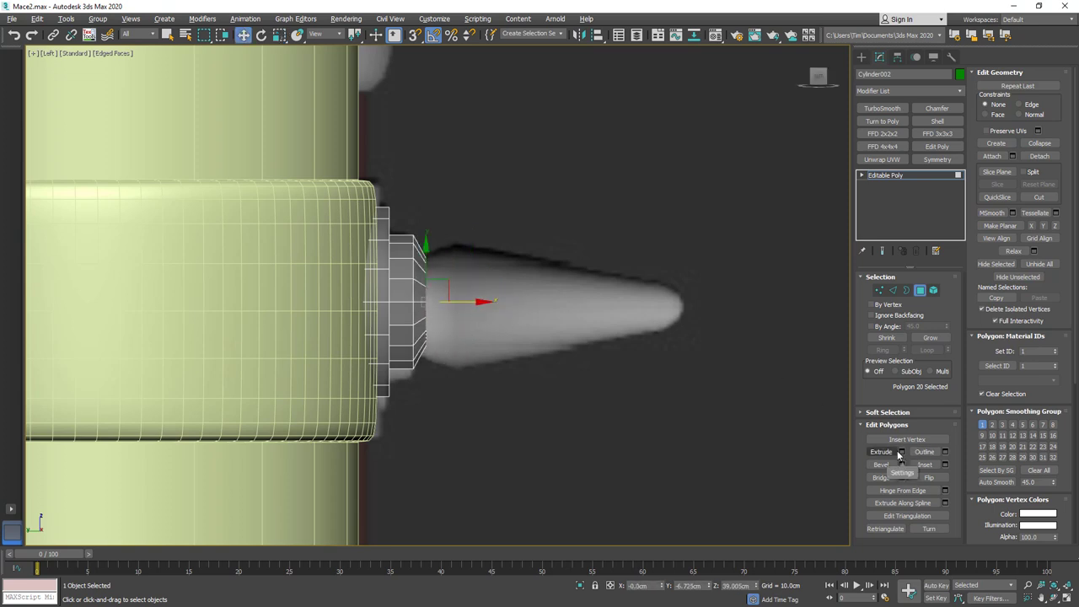
Extrude the neck's end polygon by 1 cm, move it about 0.5 cm back and scale it up to the reference spike's widest part.
{"action": "left_click", "coordinate": [945, 452]}
{"action": "left_click", "coordinate": [444, 334]}
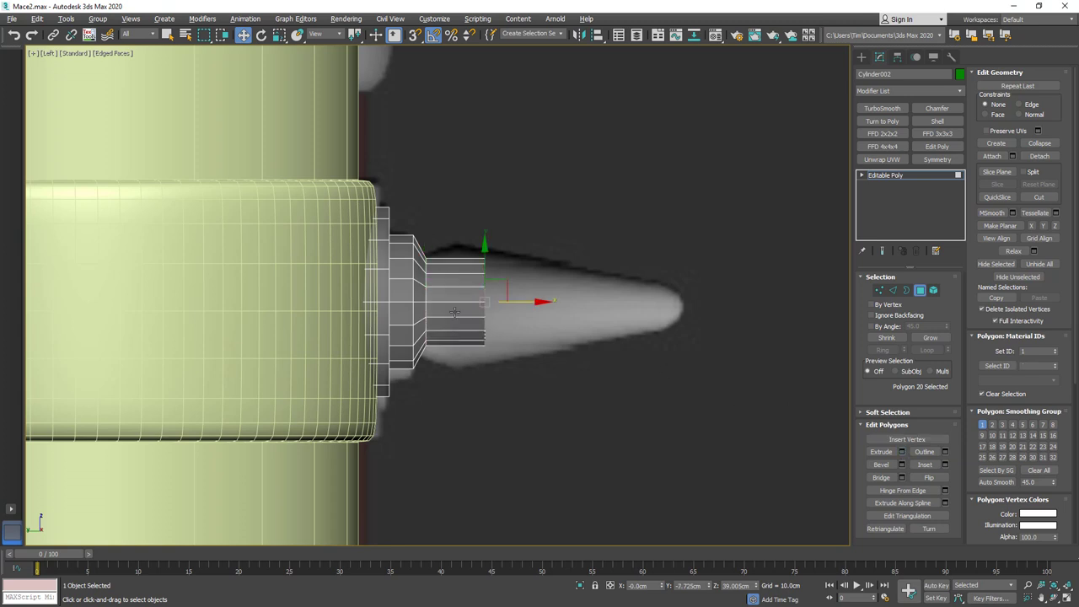
{"action": "left_click_drag", "start_coordinate": [513, 301], "coordinate": [469, 273]}
{"action": "key", "text": "r"}
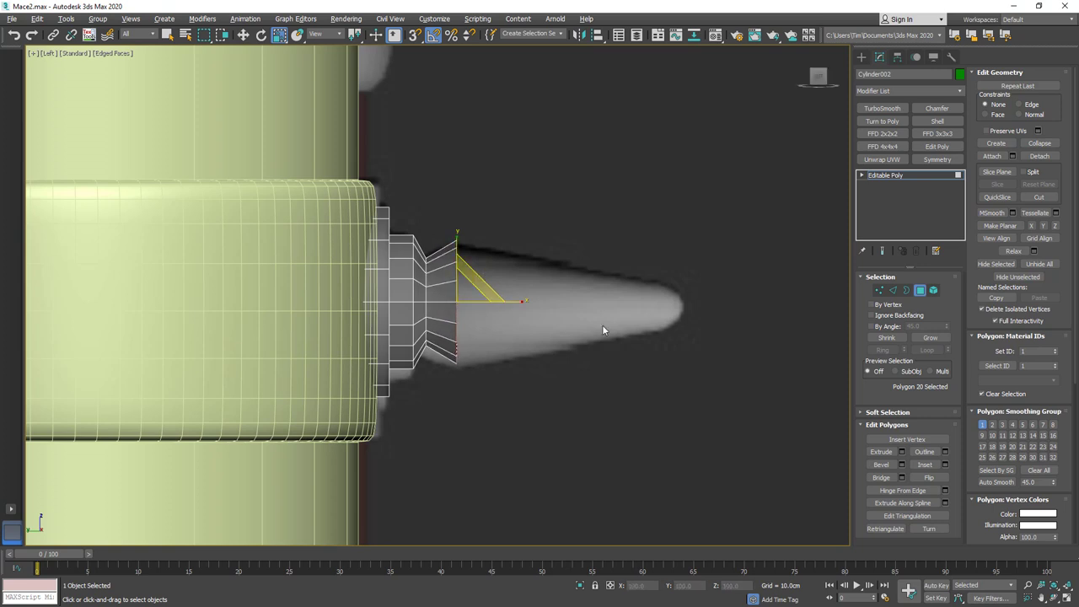
Extrude the widest end polygon by 1 cm and move it about 0.7 cm back to leave a narrow straight band.
{"action": "left_click", "coordinate": [900, 453]}
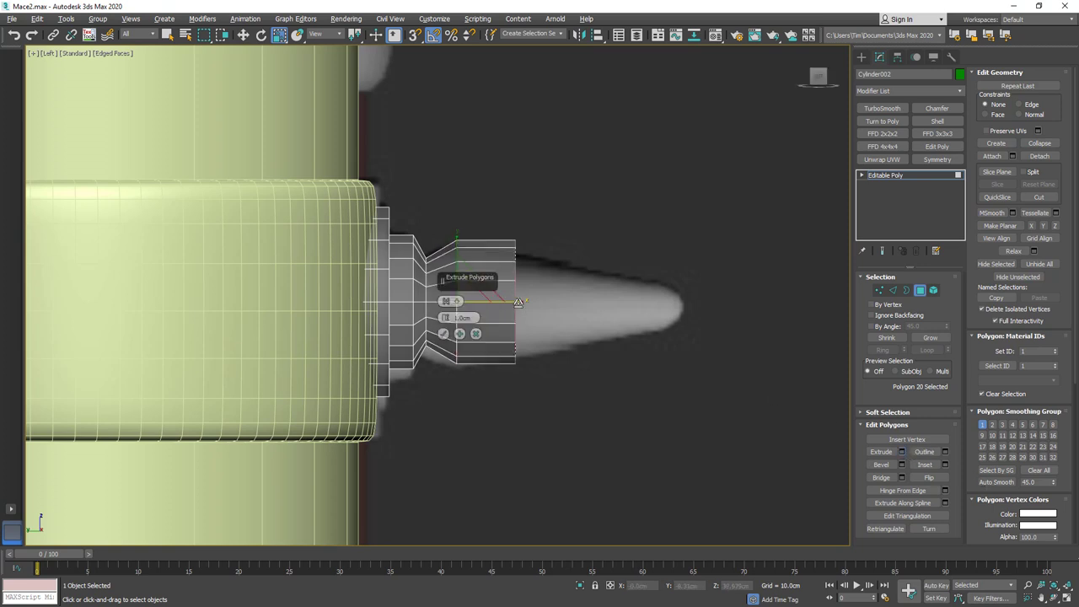
{"action": "left_click", "coordinate": [465, 325]}
{"action": "key", "text": "w"}
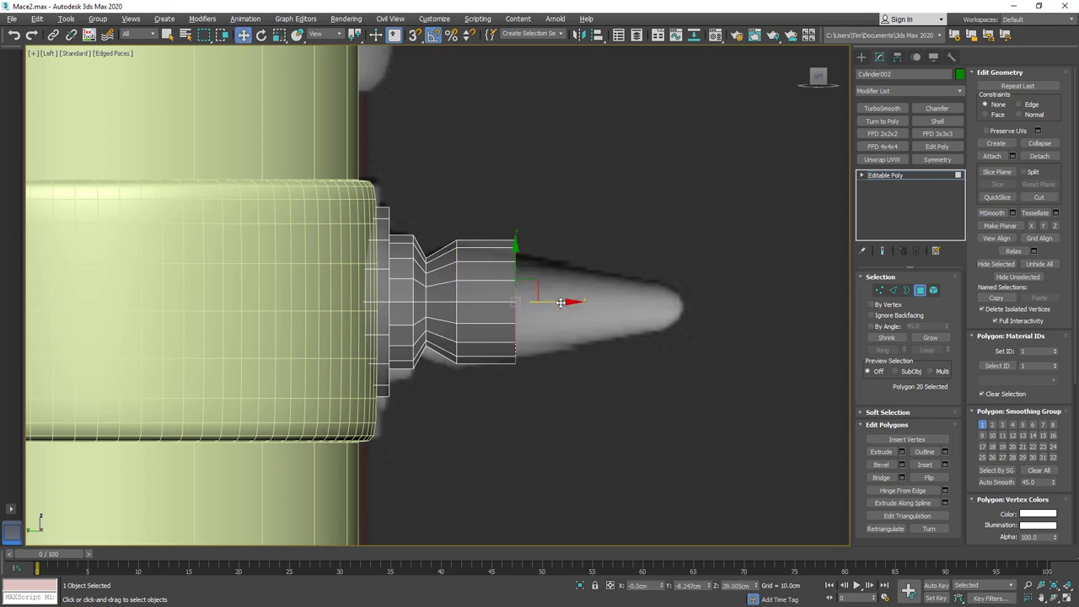
{"action": "left_click_drag", "start_coordinate": [566, 300], "coordinate": [519, 297]}
Extrude the end polygon by 1 cm, then stretch it out near the reference tip and scale it down to form the cone.
{"action": "left_click", "coordinate": [901, 453]}
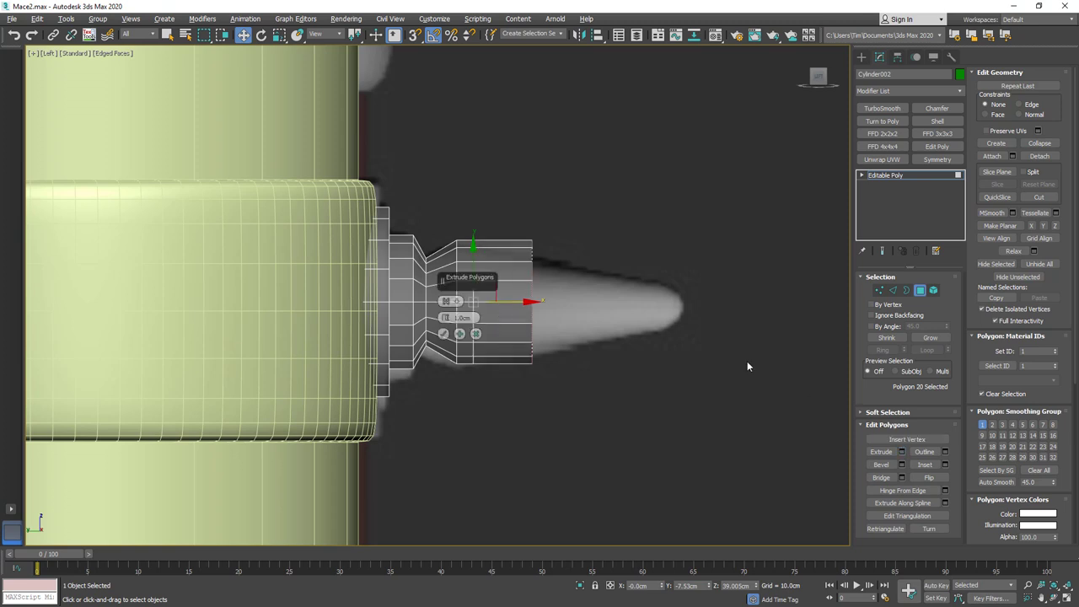
{"action": "left_click", "coordinate": [444, 334]}
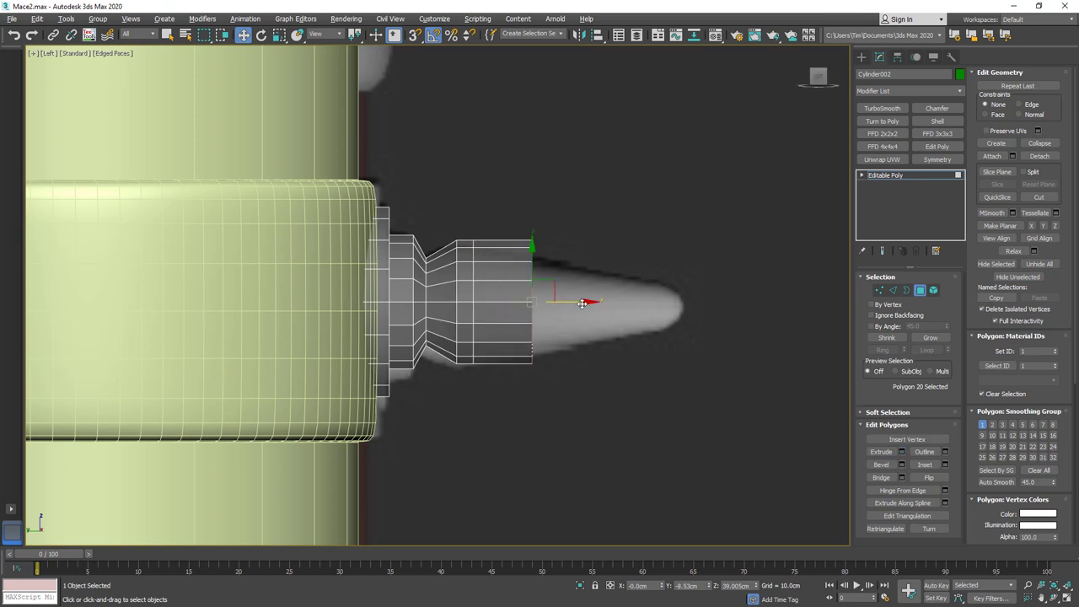
{"action": "left_click_drag", "start_coordinate": [588, 301], "coordinate": [667, 422]}
{"action": "key", "text": "r"}
Inset the cone's tip polygon to about half its width and move it slightly outward to start rounding the tip.
{"action": "middle_click_drag", "start_coordinate": [701, 344], "coordinate": [659, 335], "text": "alt"}
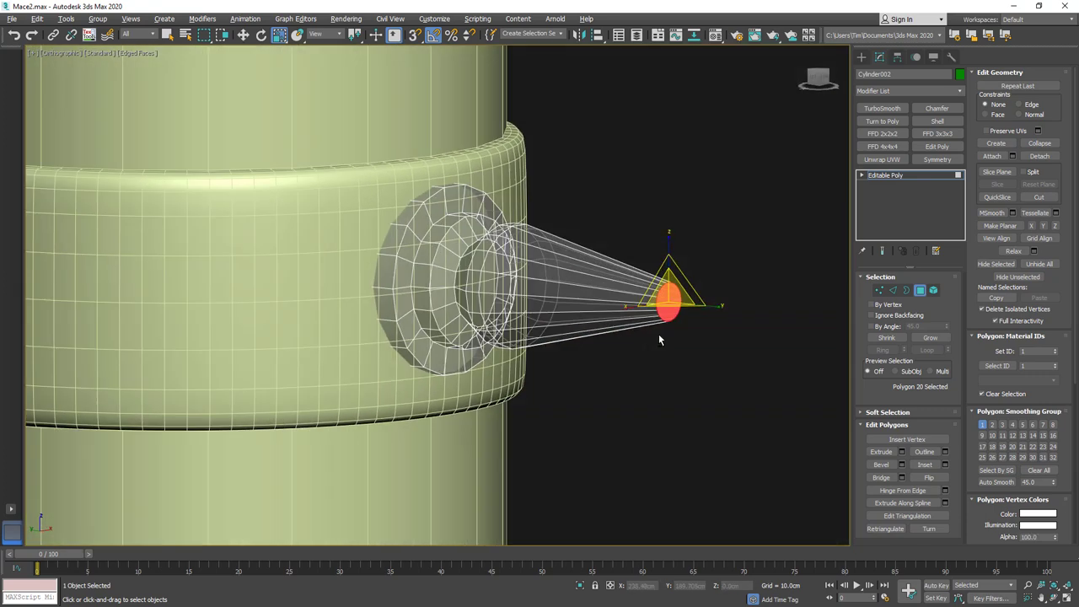
{"action": "scroll", "coordinate": [686, 309], "scroll_direction": "up", "scroll_amount": 4}
{"action": "left_click", "coordinate": [926, 463]}
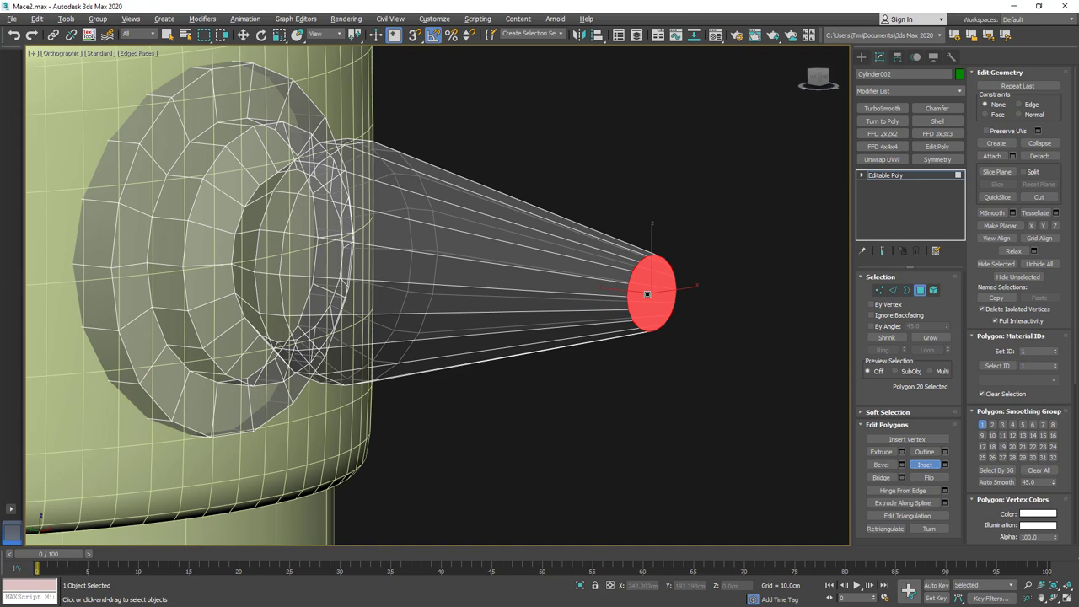
{"action": "mouse_move", "coordinate": [647, 293]}
{"action": "left_mouse_down"}
{"action": "mouse_move", "coordinate": [656, 312]}
{"action": "mouse_move", "coordinate": [629, 289]}
{"action": "mouse_move", "coordinate": [638, 289]}
{"action": "left_mouse_up"}
{"action": "key", "text": "w"}
{"action": "middle_click_drag", "start_coordinate": [640, 290], "coordinate": [669, 292], "text": "alt"}
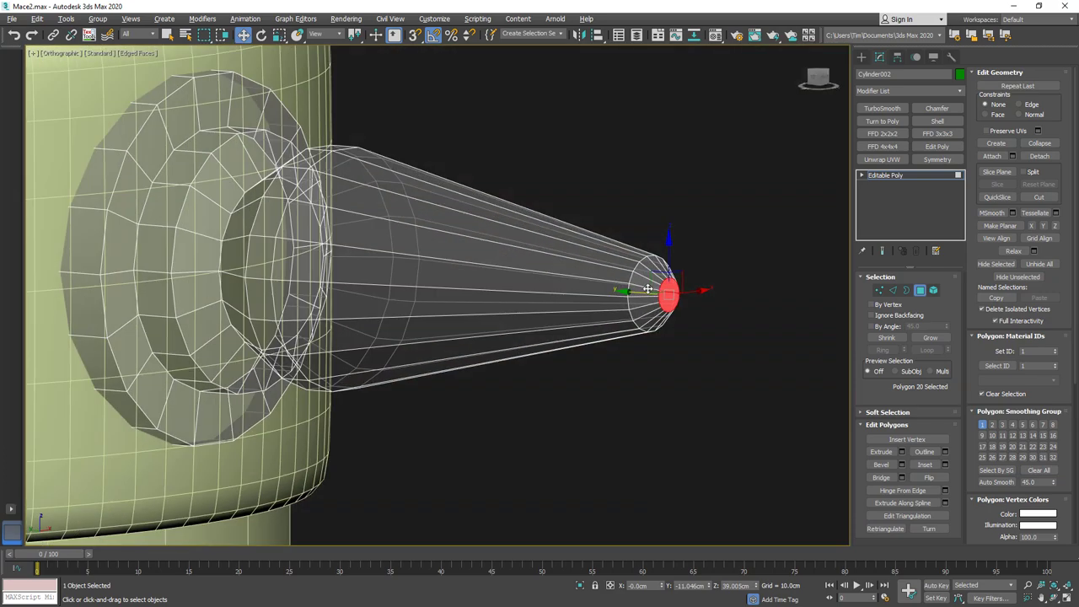
Inset the small tip polygon once more and collapse it to a single centre vertex.
{"action": "scroll", "coordinate": [667, 294], "scroll_direction": "up", "scroll_amount": 5}
{"action": "left_click", "coordinate": [927, 465]}
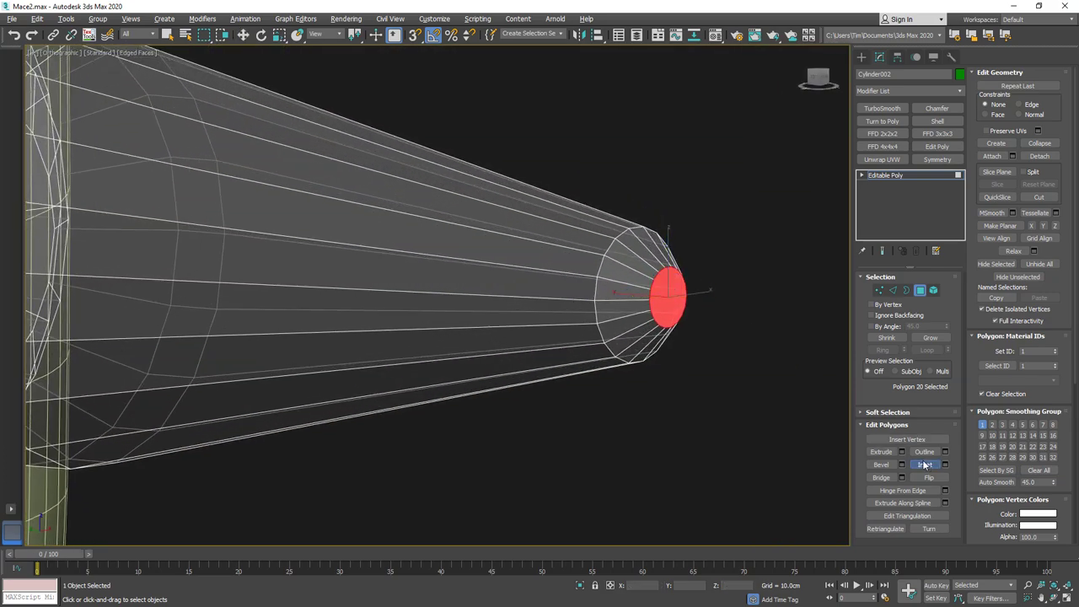
{"action": "left_click_drag", "start_coordinate": [662, 287], "coordinate": [678, 305]}
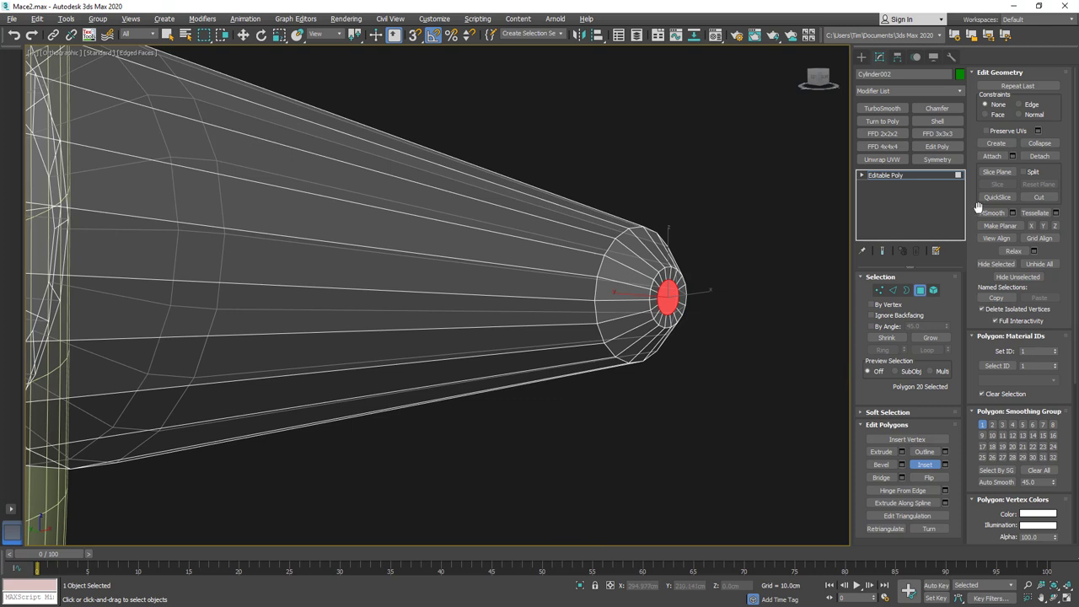
{"action": "left_click", "coordinate": [1039, 143]}
Select the tip's centre vertex and move it about 0.05 cm outward to round off the point.
{"action": "left_click", "coordinate": [879, 290]}
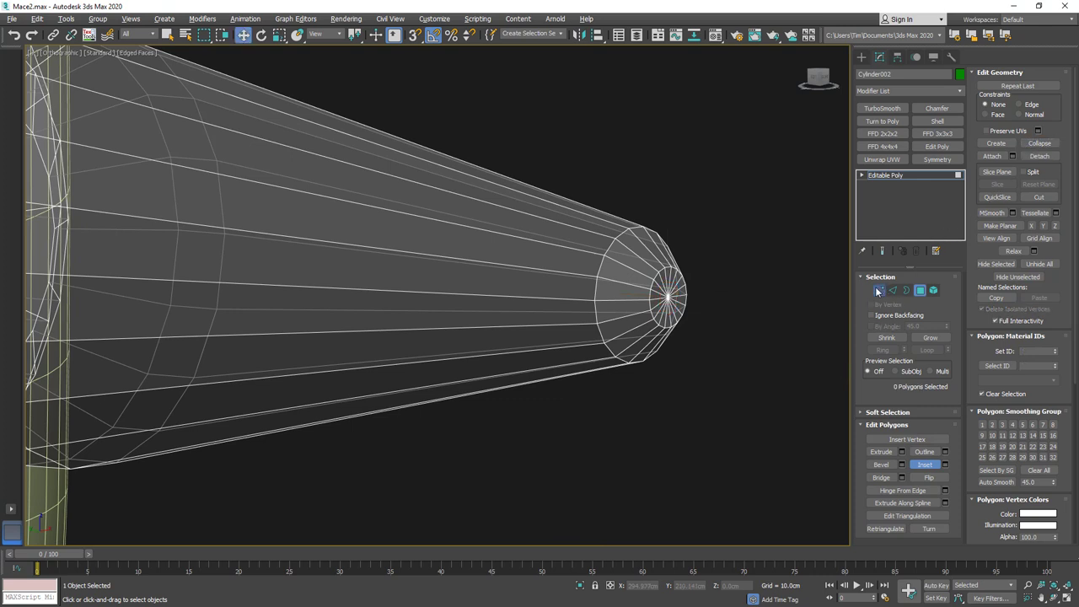
{"action": "left_click", "coordinate": [667, 296]}
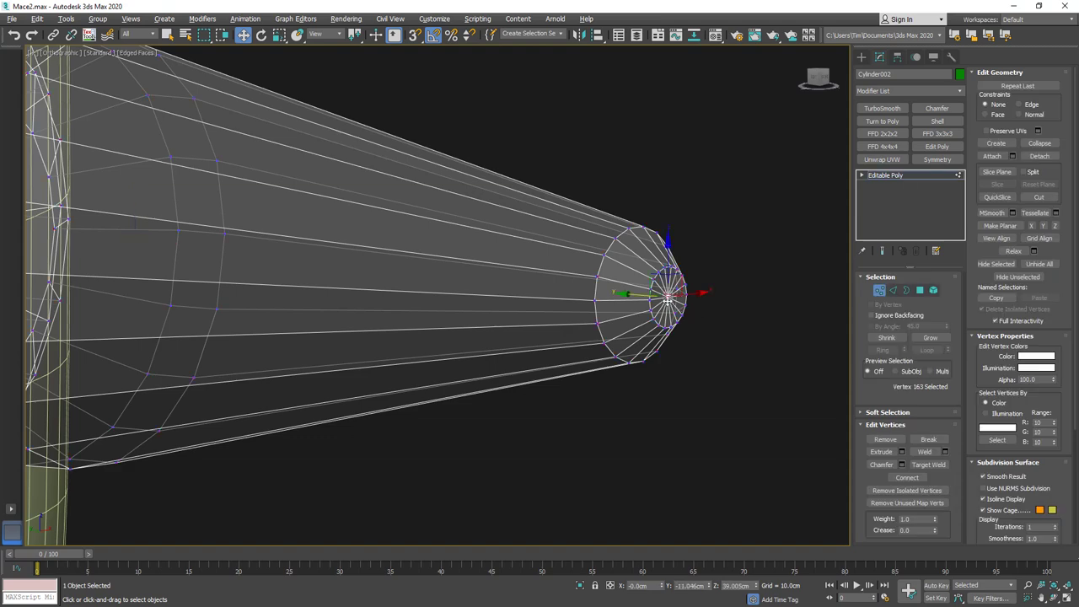
{"action": "left_click_drag", "start_coordinate": [636, 294], "coordinate": [646, 294]}
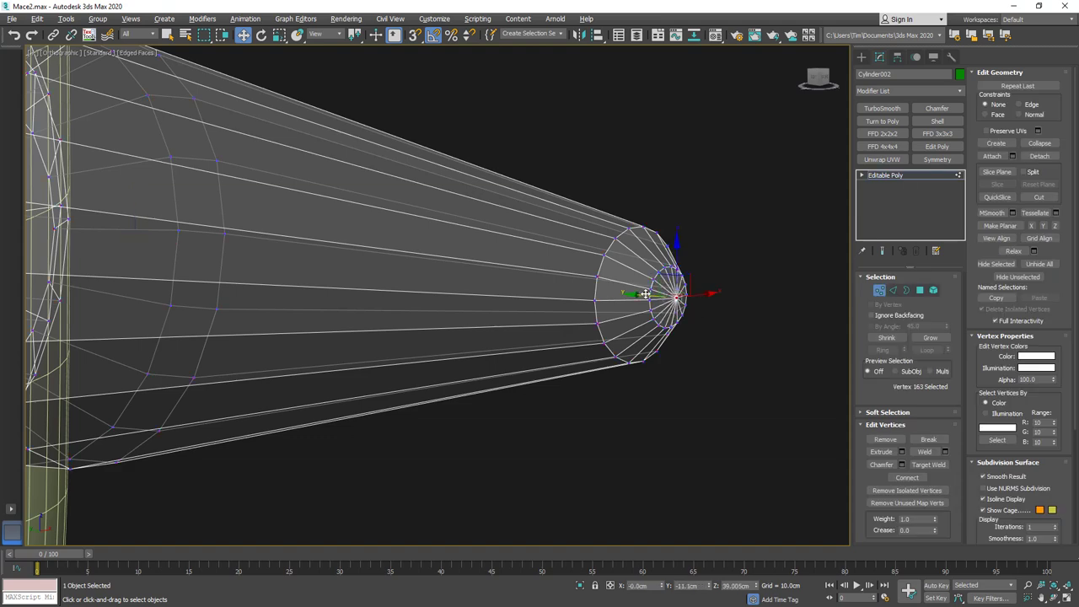
{"action": "scroll", "coordinate": [649, 294], "scroll_direction": "down", "scroll_amount": 4}
{"action": "middle_click_drag", "start_coordinate": [669, 292], "coordinate": [689, 293], "text": "alt"}
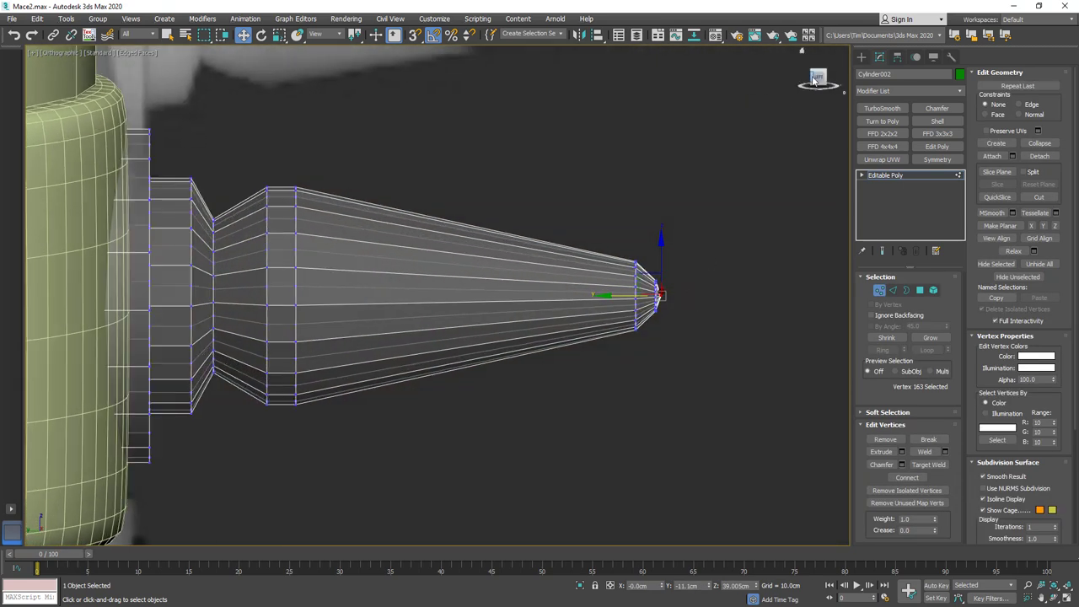
{"action": "scroll", "coordinate": [727, 217], "scroll_direction": "down", "scroll_amount": 5}
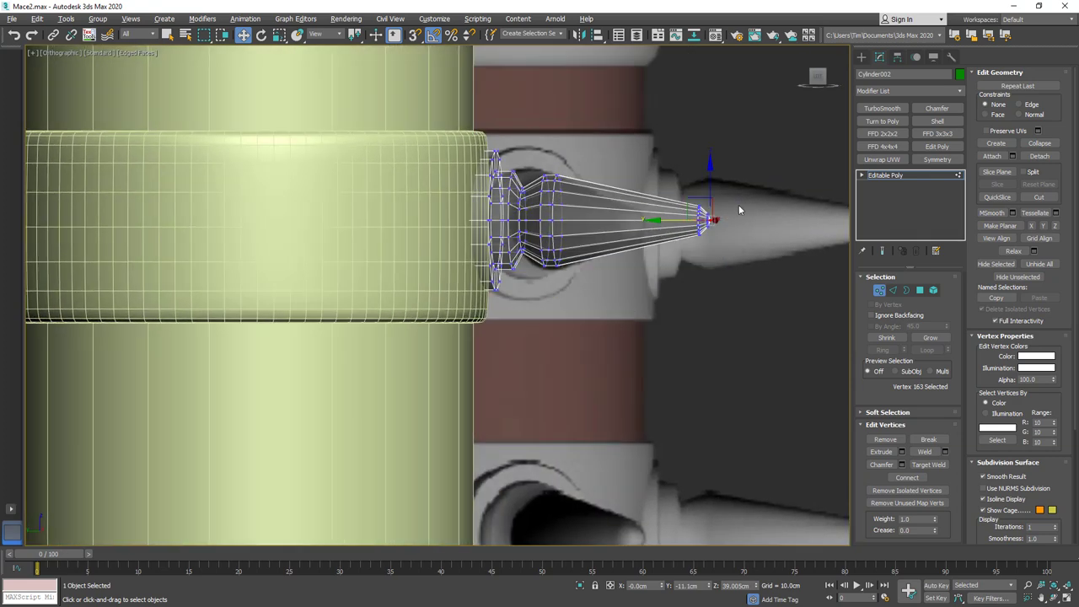
Turn off the spike's see-through display and isolate it, turning the view to its flat base.
{"action": "key", "text": "alt+x"}
{"action": "middle_click_drag", "start_coordinate": [704, 214], "coordinate": [694, 226], "text": "alt"}
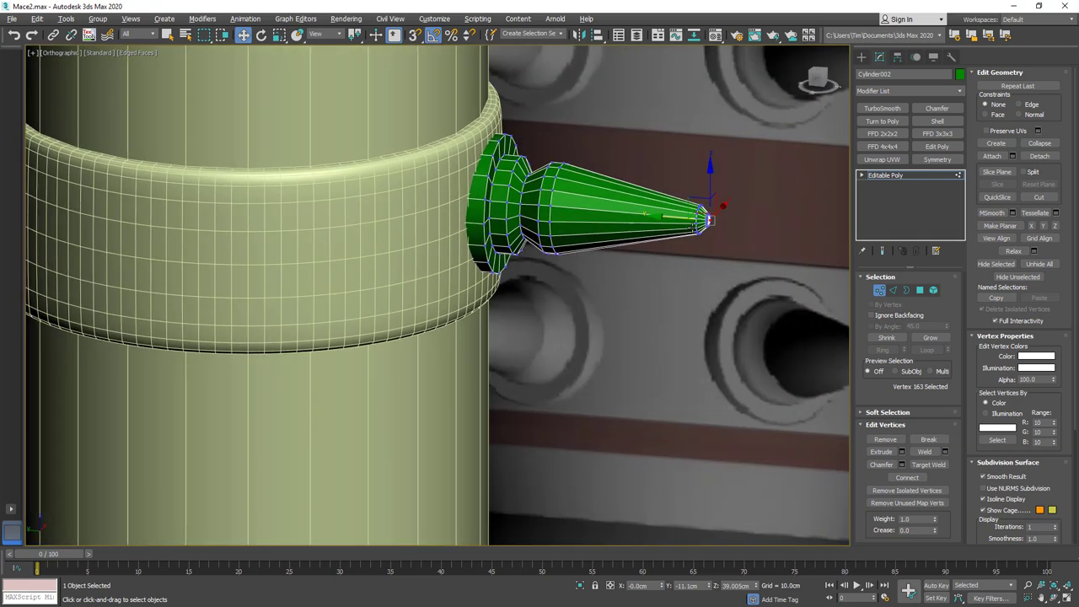
{"action": "key", "text": "alt+q"}
{"action": "middle_click_drag", "start_coordinate": [528, 227], "coordinate": [603, 284], "text": "alt"}
Inset the spike's flat base polygon to about half its width and collapse it to a centre vertex.
{"action": "left_click", "coordinate": [919, 291]}
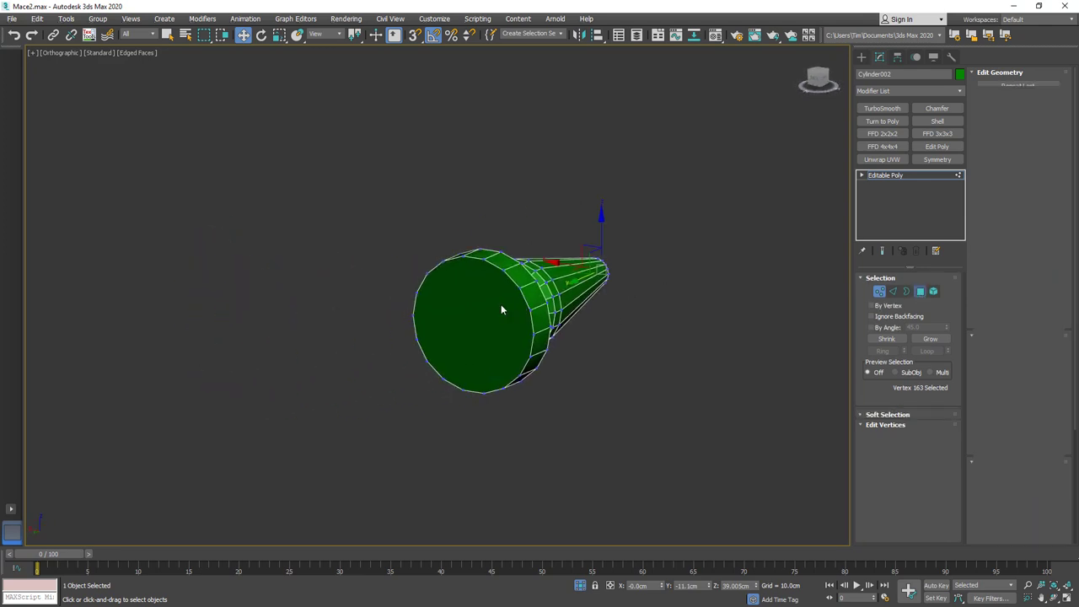
{"action": "left_click", "coordinate": [501, 304]}
{"action": "left_click", "coordinate": [925, 464]}
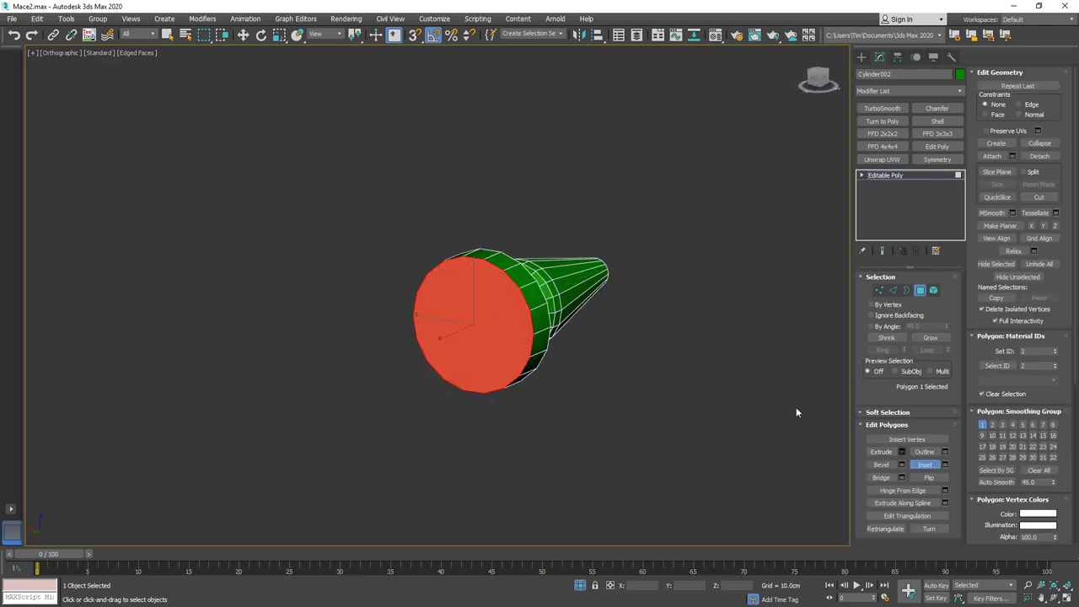
{"action": "left_click_drag", "start_coordinate": [458, 294], "coordinate": [474, 321]}
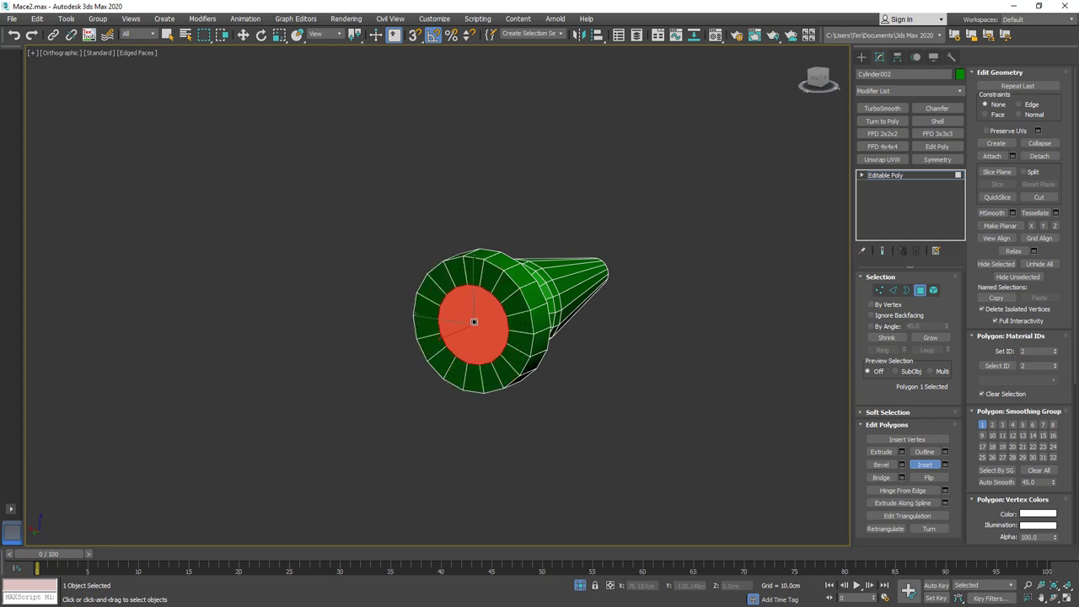
{"action": "left_click", "coordinate": [1039, 144]}
Auto-smooth all of the spike's polygons with a threshold of 45 and check the shading without edges.
{"action": "middle_click_drag", "start_coordinate": [663, 202], "coordinate": [587, 217], "text": "alt"}
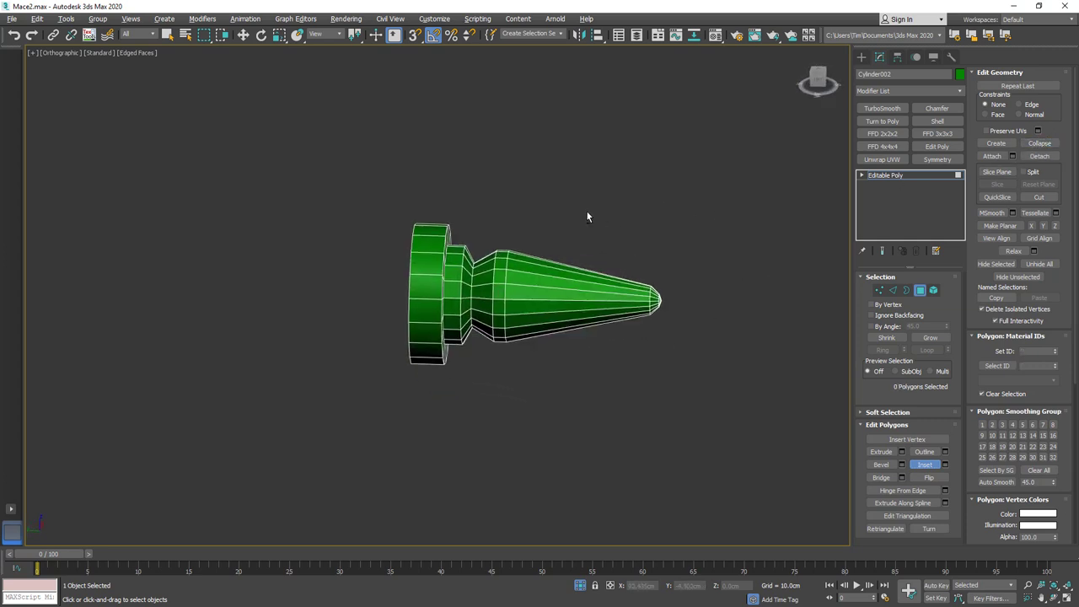
{"action": "left_click", "coordinate": [927, 463]}
{"action": "key", "text": "w"}
{"action": "left_click_drag", "start_coordinate": [317, 417], "coordinate": [317, 416]}
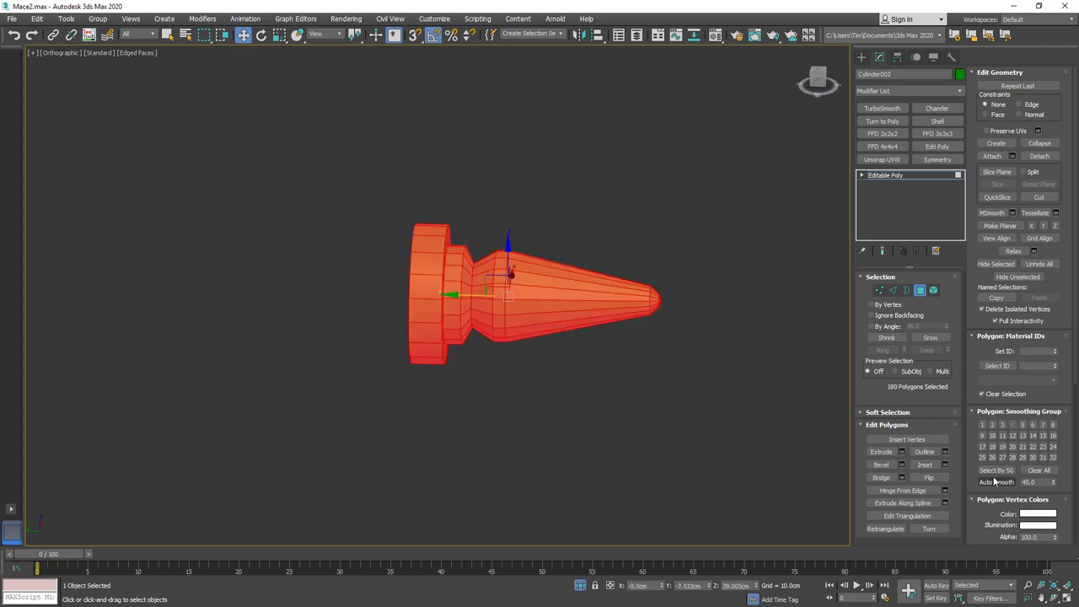
{"action": "middle_click_drag", "start_coordinate": [656, 322], "coordinate": [610, 299], "text": "alt"}
{"action": "key", "text": "4"}
{"action": "key", "text": "F4"}
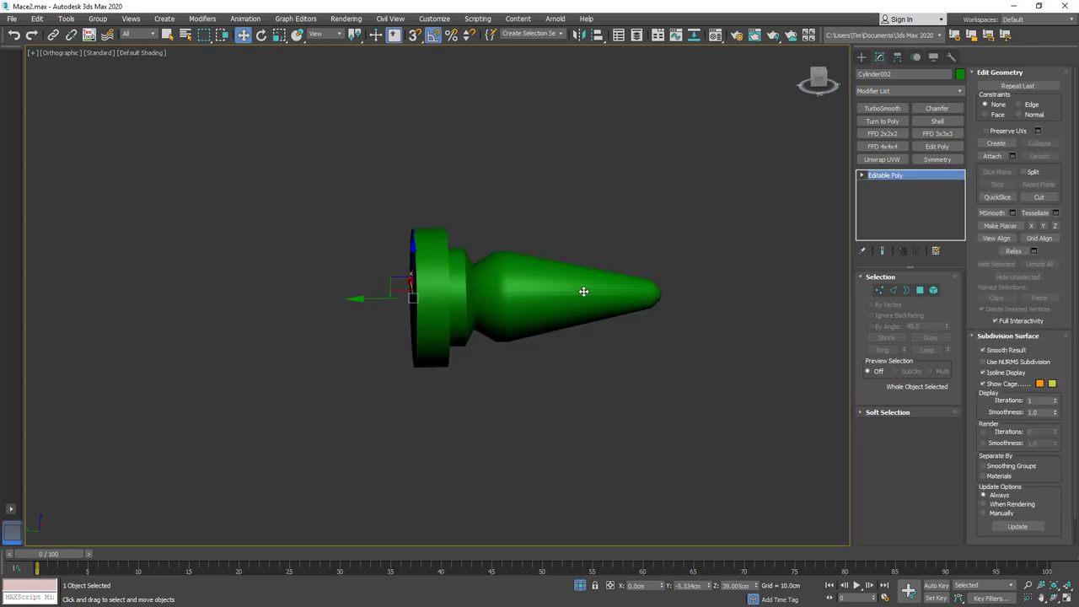
{"action": "key", "text": "F4"}
{"action": "middle_click_drag", "start_coordinate": [525, 297], "coordinate": [496, 296], "text": "alt"}
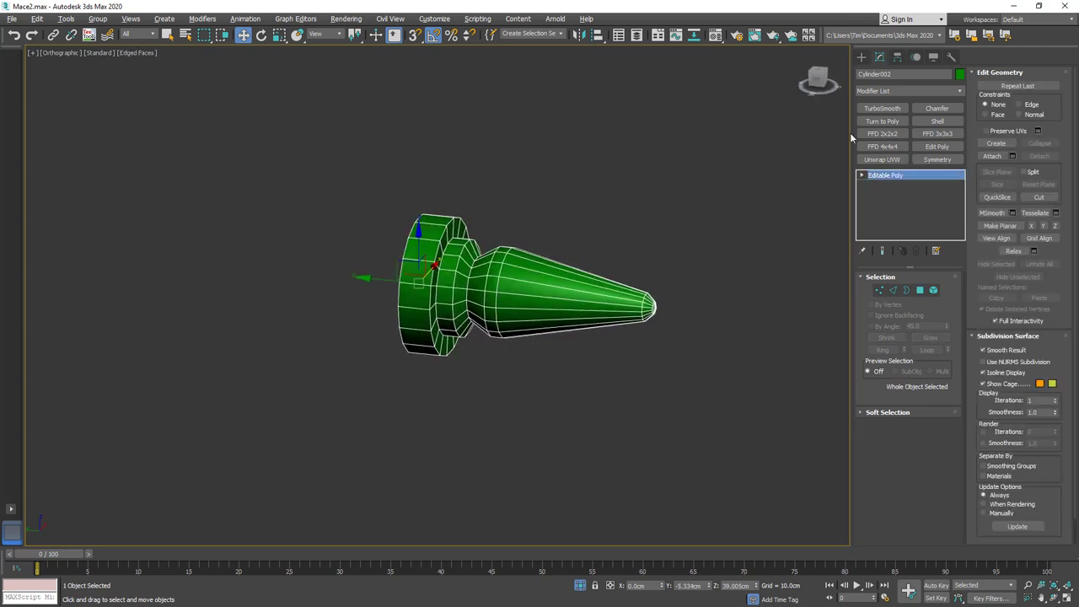
End the isolation and copy the ring's Chamfer and TurboSmooth modifiers onto the spike.
{"action": "key", "text": "alt+q"}
{"action": "left_click", "coordinate": [401, 199]}
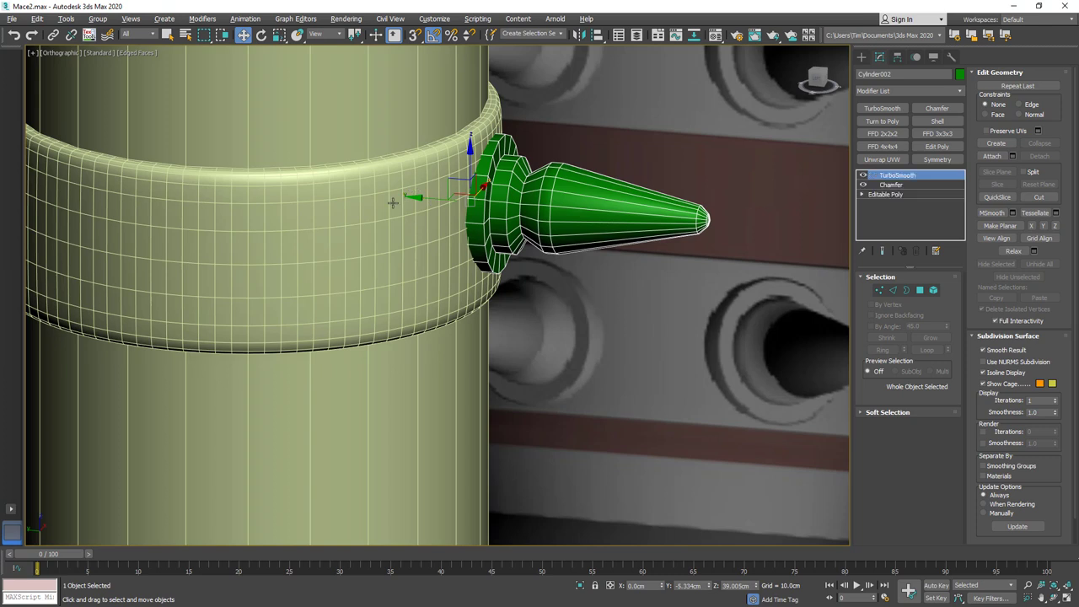
{"action": "left_click", "coordinate": [906, 185], "text": "ctrl"}
{"action": "right_click", "coordinate": [903, 185]}
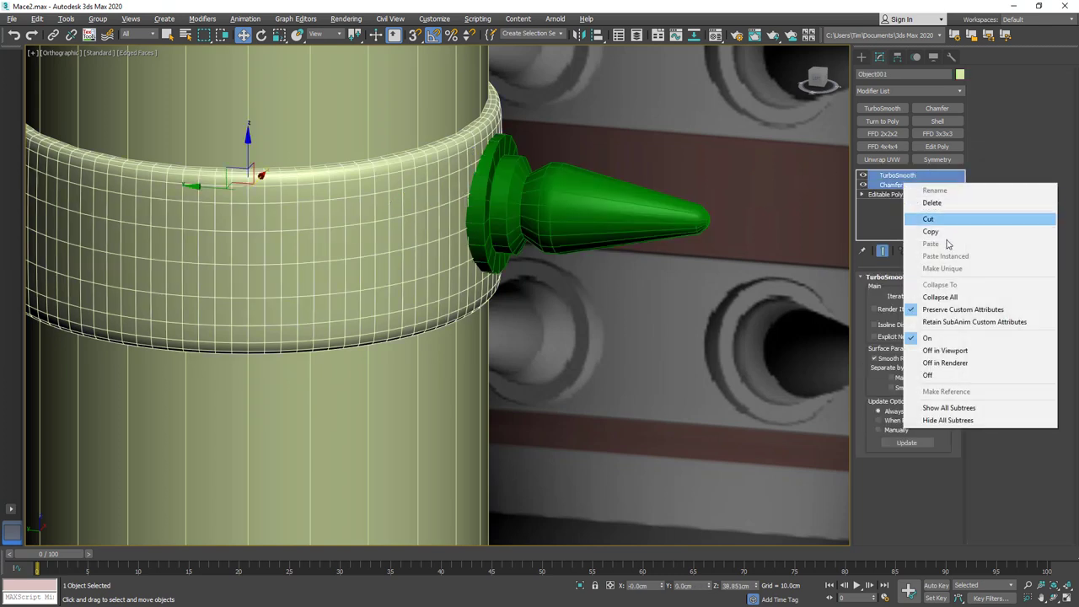
{"action": "left_click", "coordinate": [944, 229]}
{"action": "left_click", "coordinate": [562, 213]}
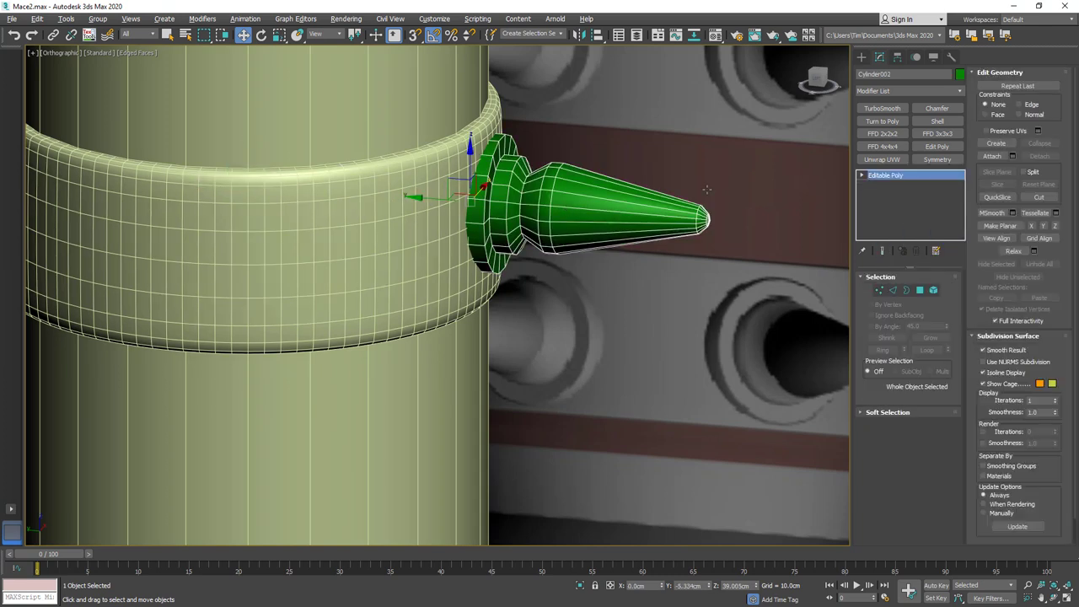
{"action": "right_click", "coordinate": [891, 177]}
{"action": "left_click", "coordinate": [908, 180]}
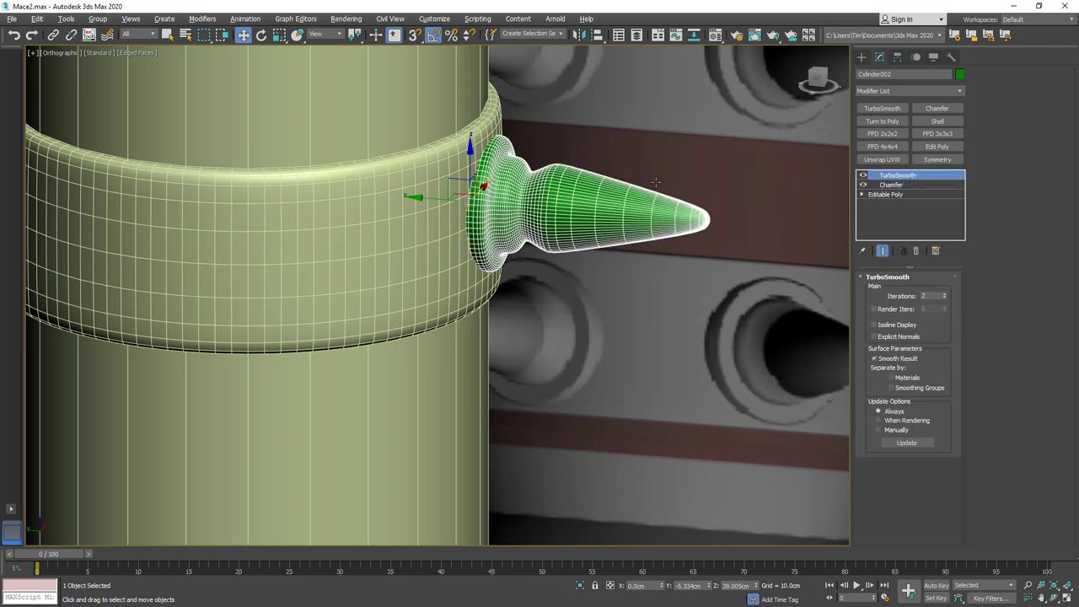
Set the amount of the spike's Chamfer modifier to 0.05 cm.
{"action": "scroll", "coordinate": [548, 193], "scroll_direction": "up", "scroll_amount": 3}
{"action": "left_click", "coordinate": [904, 185]}
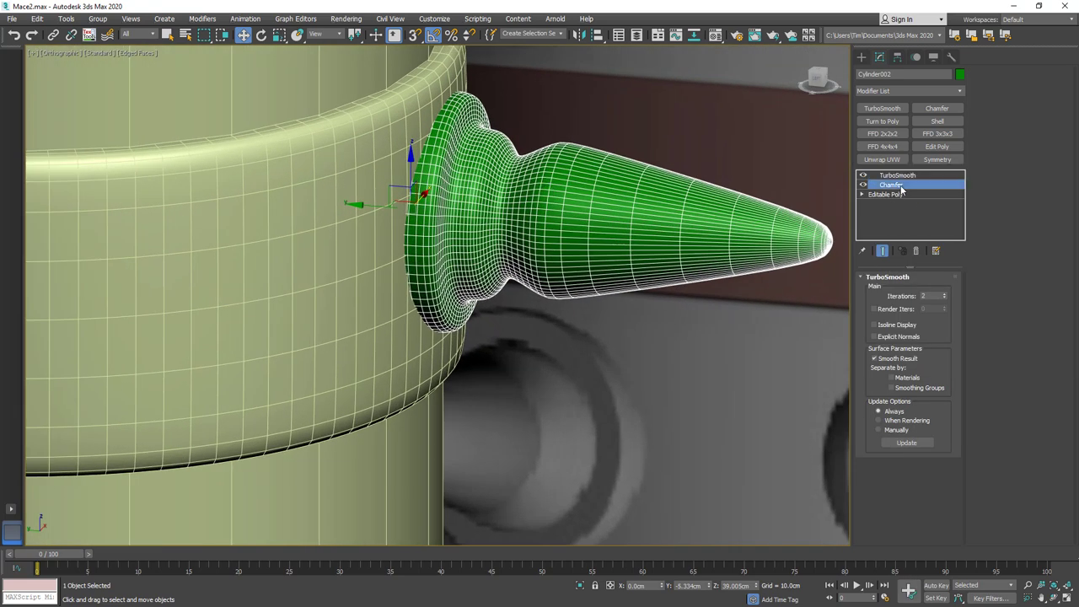
{"action": "left_click_drag", "start_coordinate": [1061, 358], "coordinate": [1063, 351]}
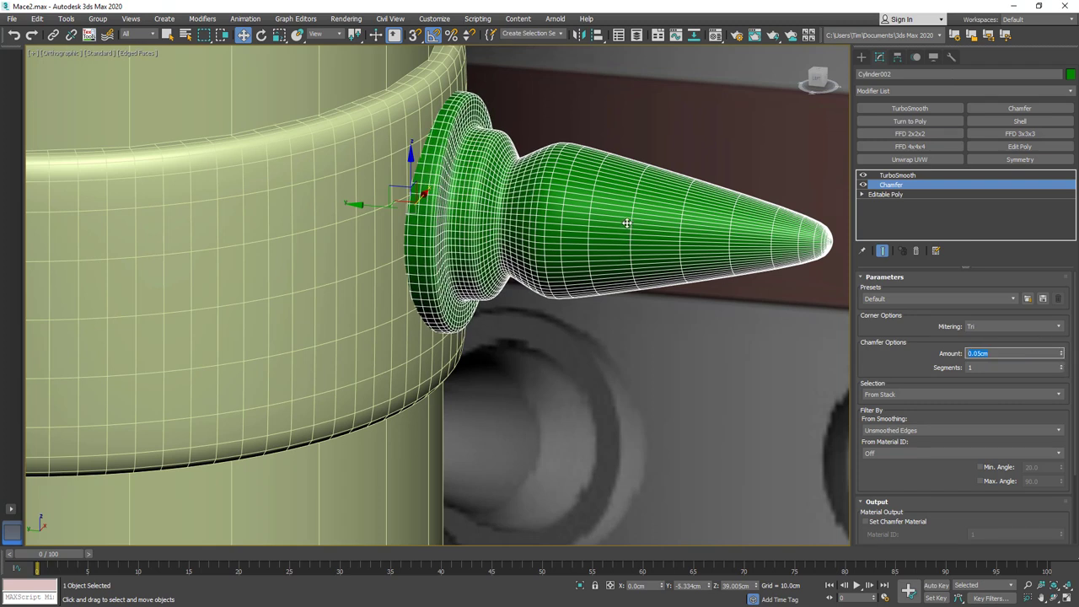
Check the smoothed spike against the ring in shading without edges and in wireframe.
{"action": "key", "text": "F3"}
{"action": "key", "text": "F3"}
{"action": "mouse_move", "coordinate": [619, 237]}
{"action": "middle_mouse_down"}
{"action": "mouse_move", "coordinate": [614, 255]}
{"action": "mouse_move", "coordinate": [522, 250]}
{"action": "mouse_move", "coordinate": [625, 247]}
{"action": "middle_mouse_up"}
{"action": "key", "text": "F4"}
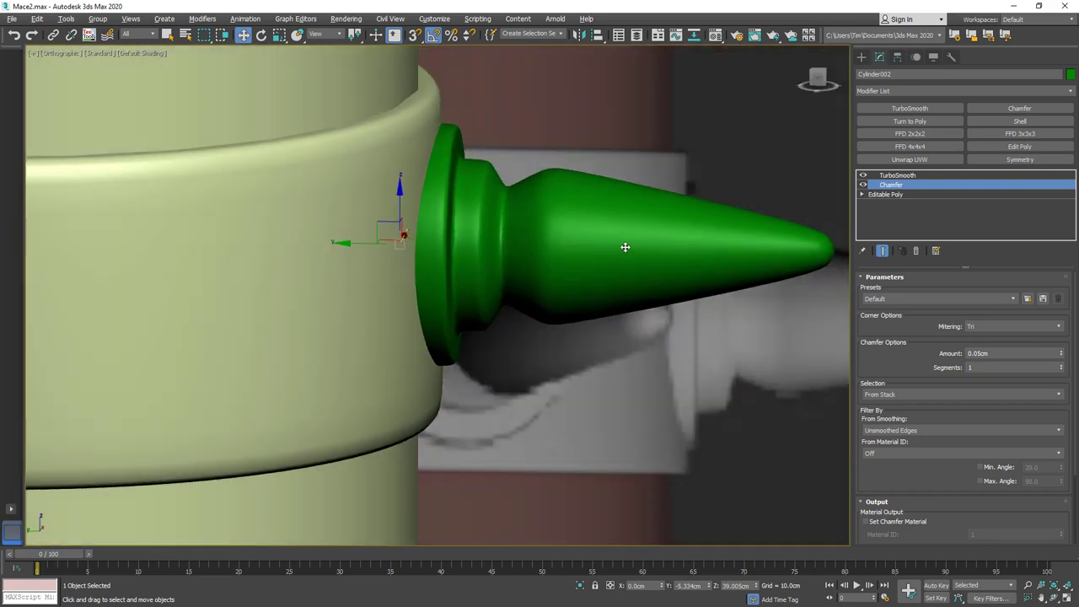
{"action": "scroll", "coordinate": [624, 247], "scroll_direction": "down", "scroll_amount": 6}
{"action": "key", "text": "F3"}
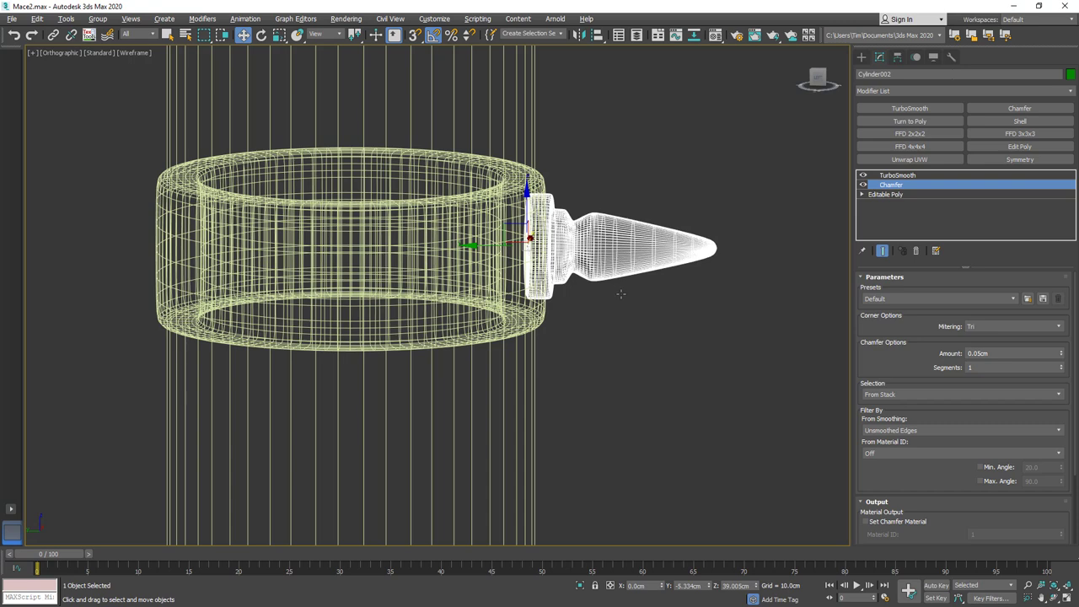
Return to shaded display, view the mace from above and save the scene as Mace3.max.
{"action": "key", "text": "F3"}
{"action": "scroll", "coordinate": [612, 240], "scroll_direction": "down", "scroll_amount": 3}
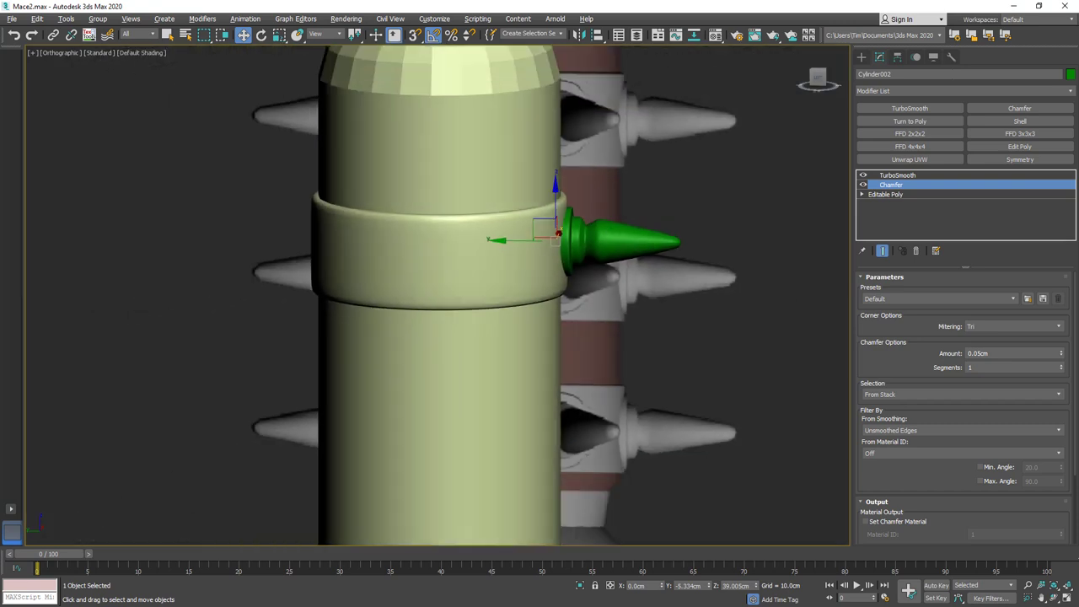
{"action": "middle_click_drag", "start_coordinate": [694, 150], "coordinate": [698, 255], "text": "alt"}
{"action": "middle_click_drag", "start_coordinate": [692, 318], "coordinate": [700, 294], "text": "alt"}
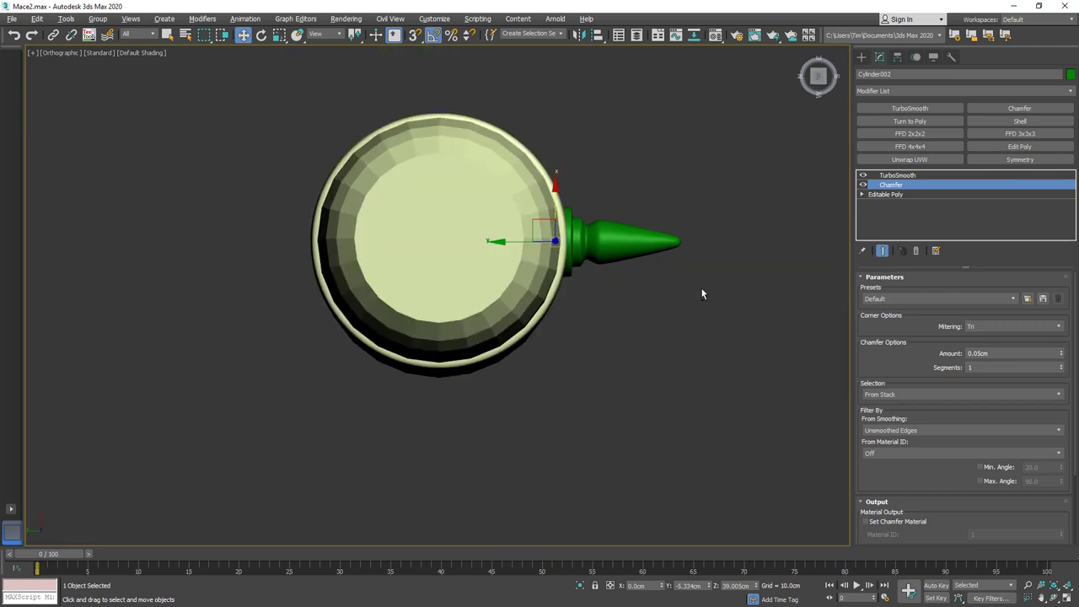
{"action": "left_click", "coordinate": [819, 78]}
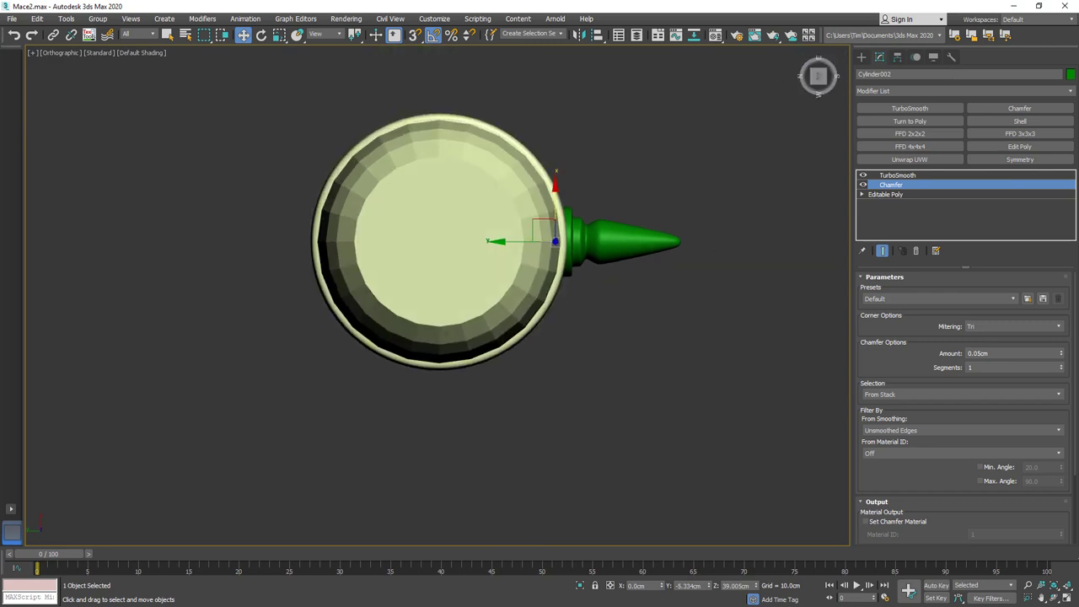
{"action": "key", "text": "ctrl+s"}
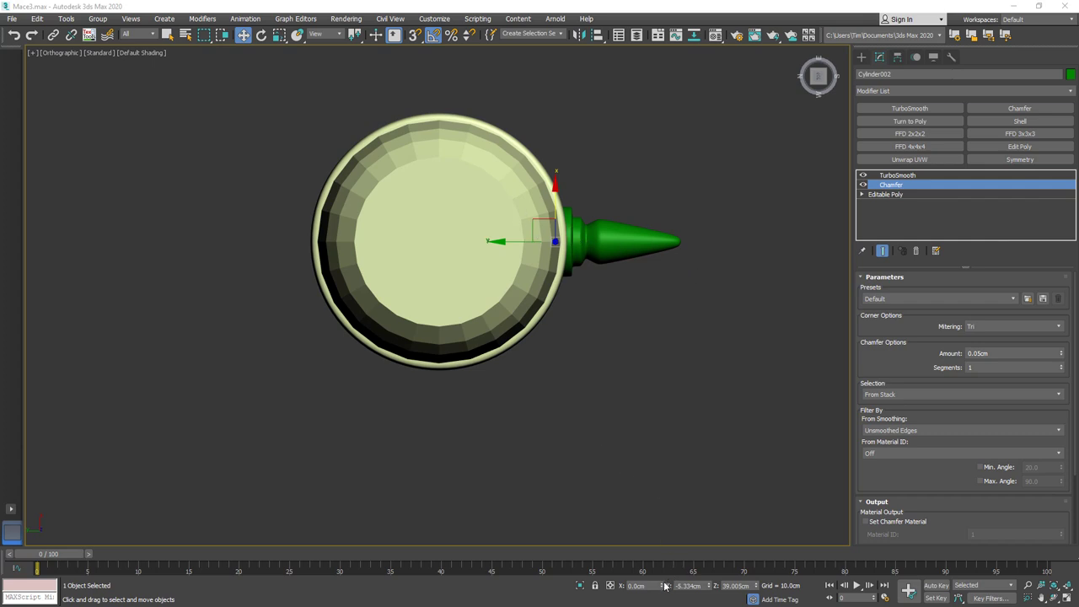
Reset the spike's X position to 0 cm and move only its pivot to Y 0 cm, on the mace's central axis.
{"action": "left_click_drag", "start_coordinate": [663, 587], "coordinate": [660, 537]}
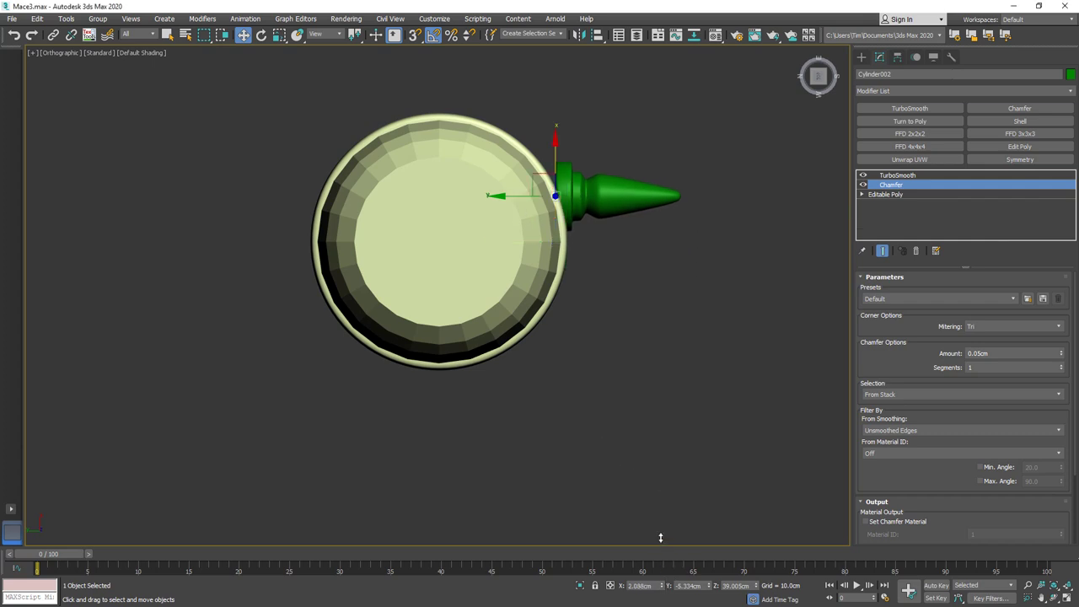
{"action": "right_click", "coordinate": [662, 589]}
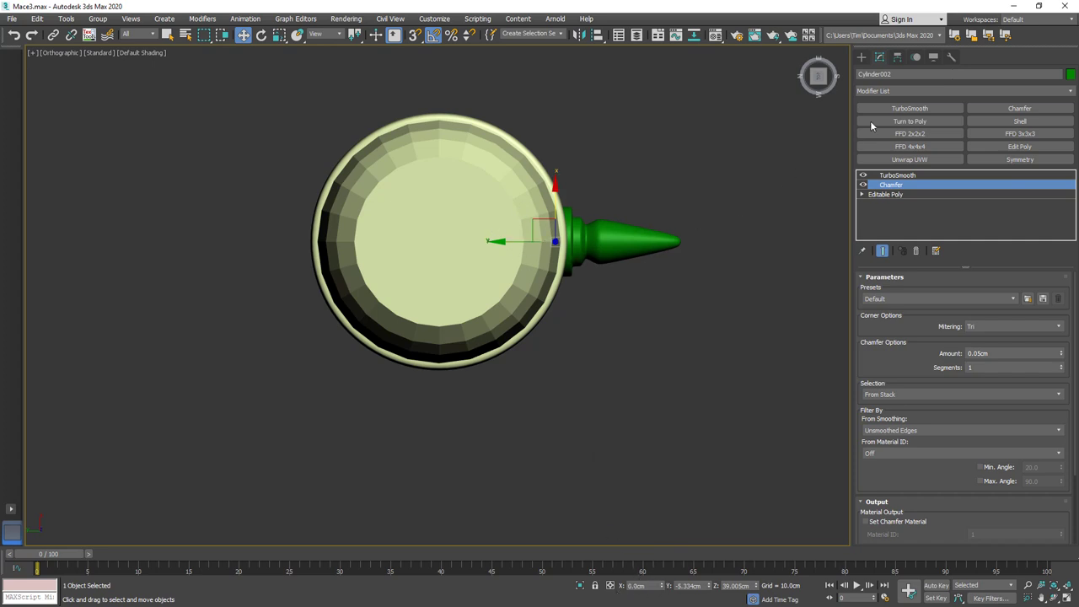
{"action": "left_click", "coordinate": [897, 56]}
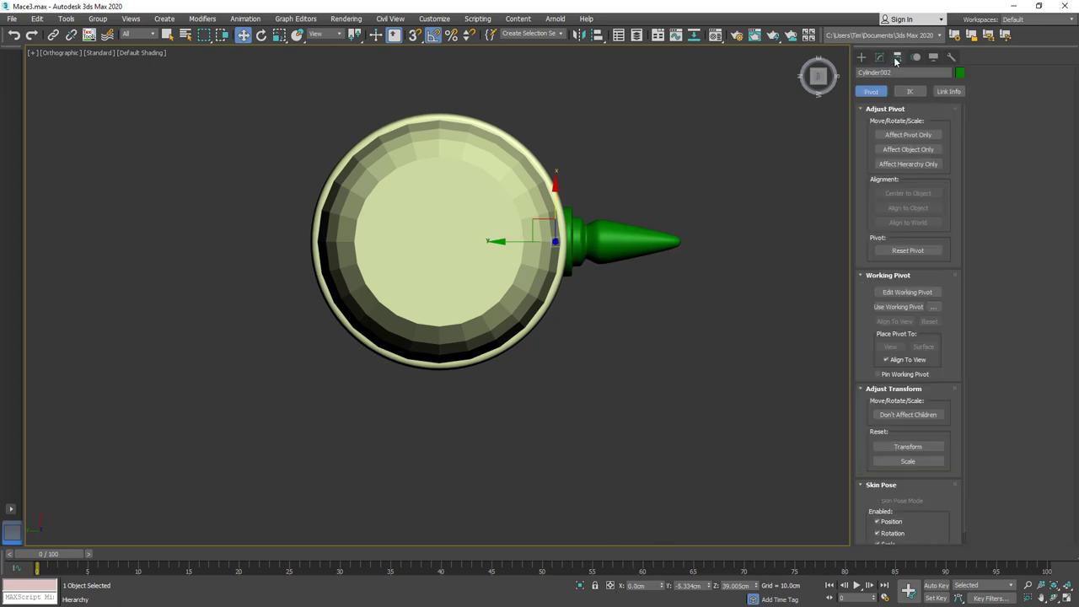
{"action": "left_click", "coordinate": [890, 135]}
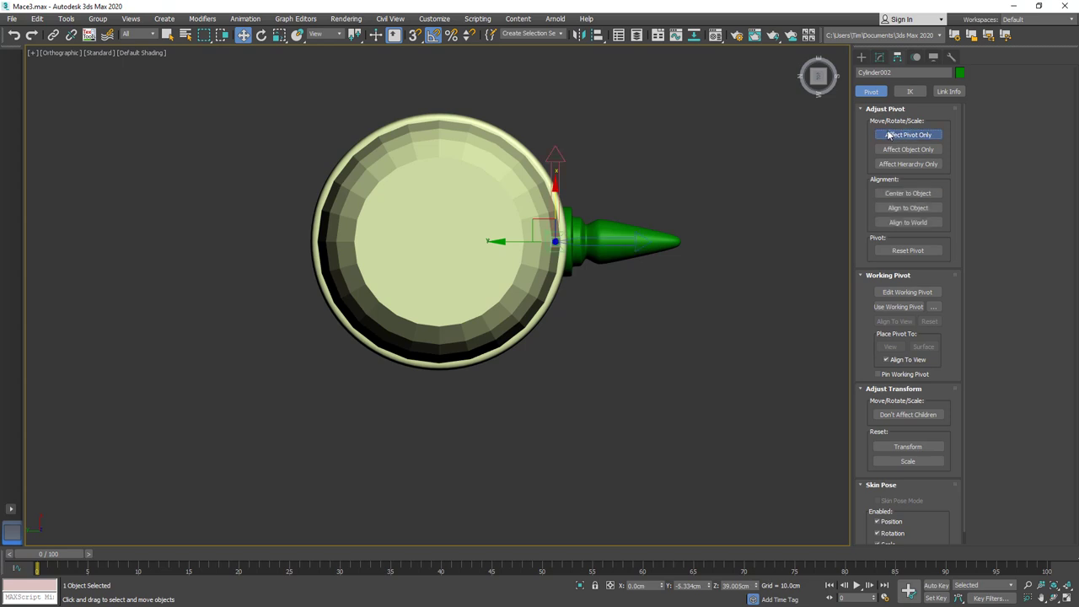
{"action": "right_click", "coordinate": [708, 588]}
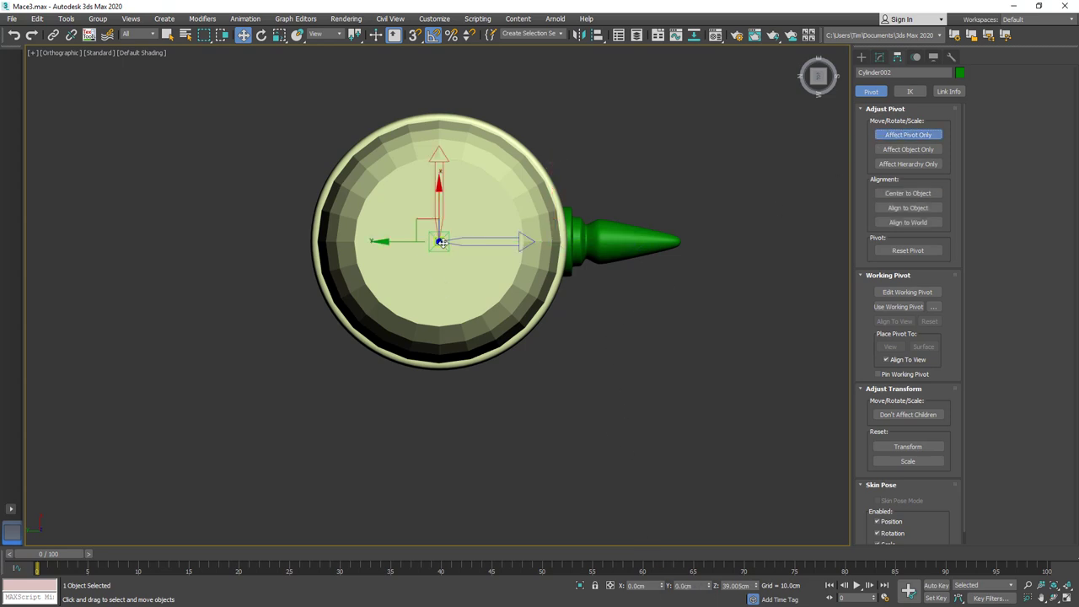
{"action": "key", "text": "F3"}
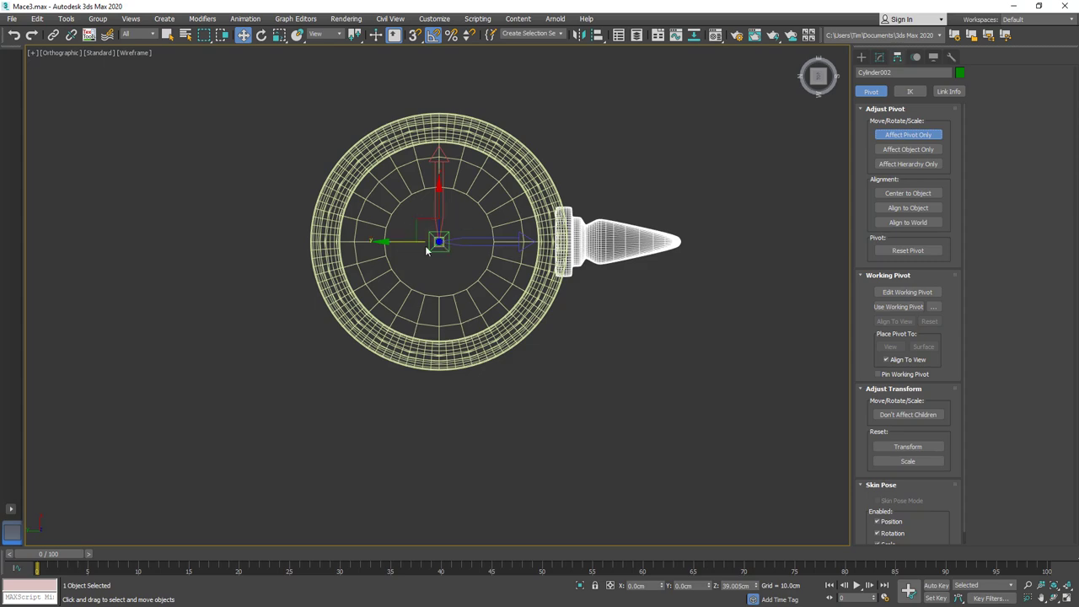
{"action": "key", "text": "F3"}
{"action": "mouse_move", "coordinate": [425, 245]}
{"action": "middle_mouse_down", "text": "alt"}
{"action": "mouse_move", "coordinate": [455, 156]}
{"action": "mouse_move", "coordinate": [456, 254]}
{"action": "middle_mouse_up", "text": "alt"}
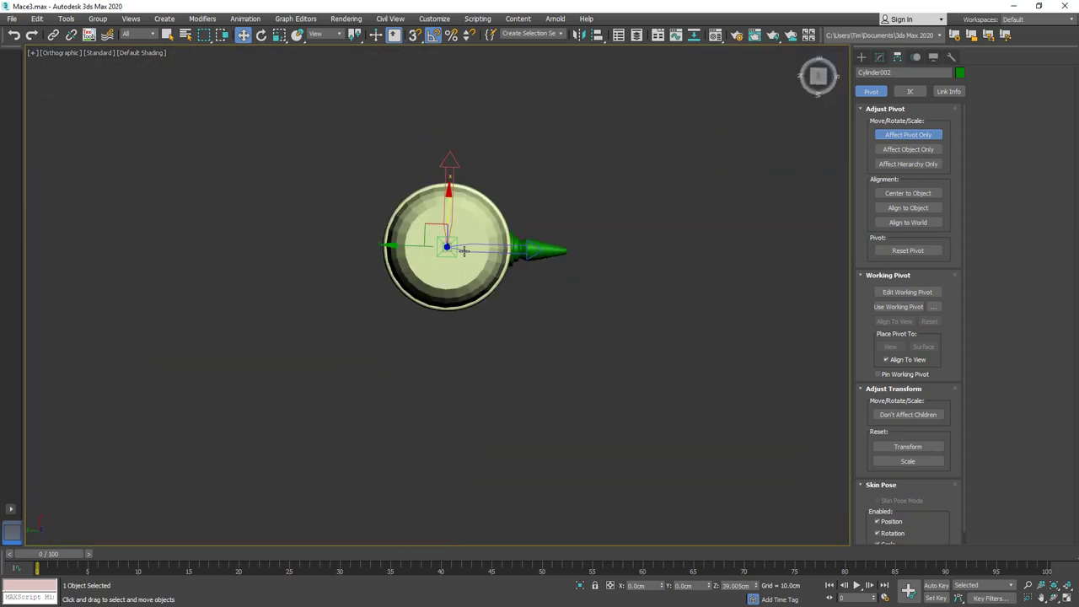
In the top view, array the spike around the band as instances with a 60-degree Z rotation increment and a count of 7.
{"action": "key", "text": "t"}
{"action": "key", "text": "F3"}
{"action": "scroll", "coordinate": [436, 295], "scroll_direction": "up", "scroll_amount": 5}
{"action": "key", "text": "F3"}
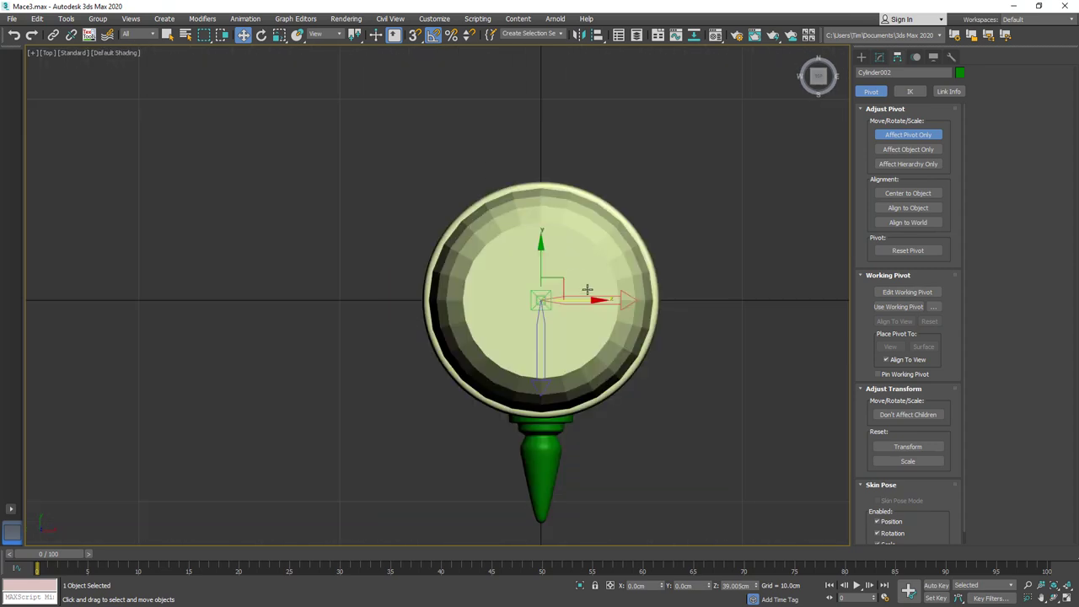
{"action": "mouse_move", "coordinate": [586, 250]}
{"action": "middle_mouse_down"}
{"action": "mouse_move", "coordinate": [542, 217]}
{"action": "mouse_move", "coordinate": [513, 230]}
{"action": "middle_mouse_up"}
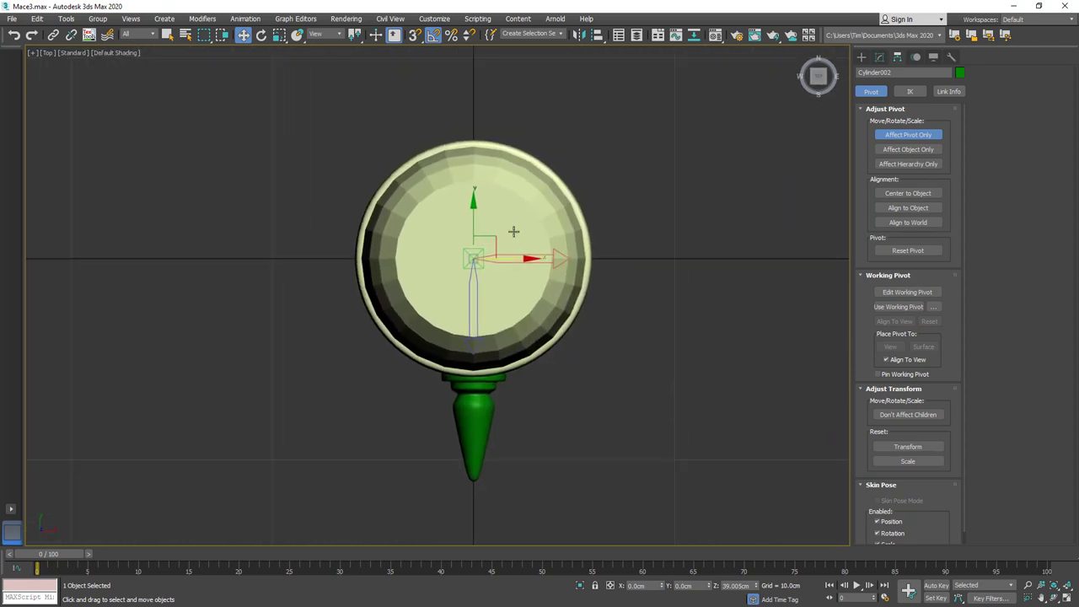
{"action": "left_click", "coordinate": [66, 19]}
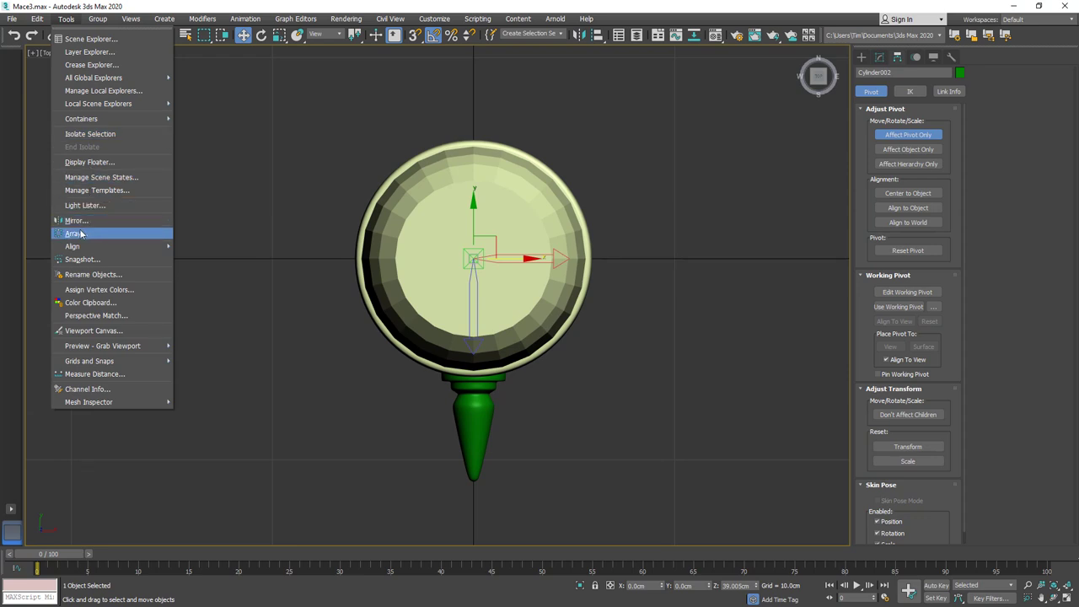
{"action": "left_click", "coordinate": [76, 234]}
{"action": "left_click_drag", "start_coordinate": [522, 215], "coordinate": [801, 125]}
{"action": "left_click", "coordinate": [941, 261]}
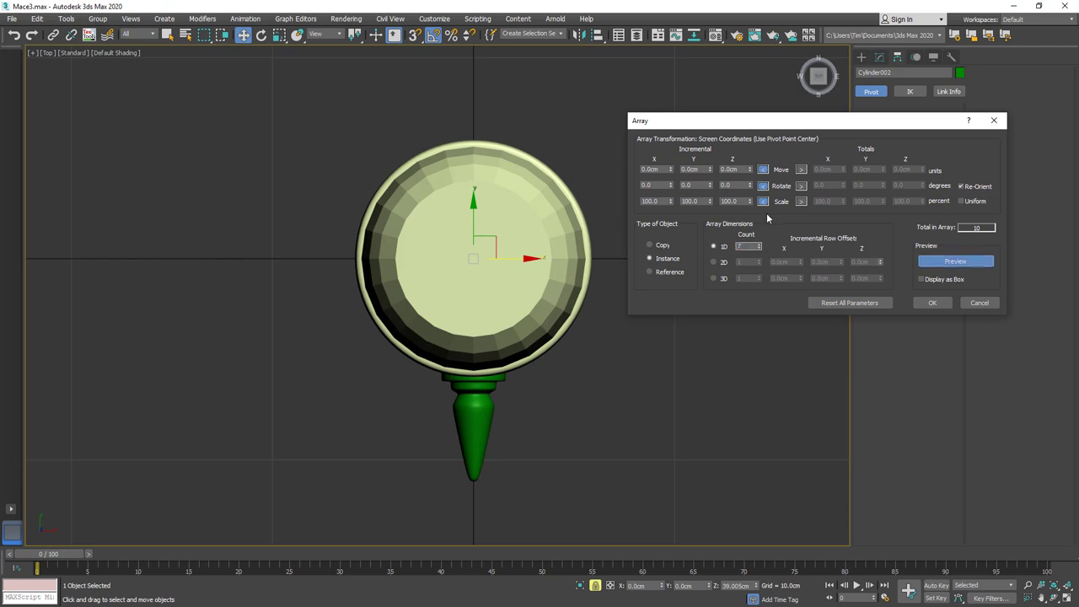
{"action": "left_click_drag", "start_coordinate": [750, 185], "coordinate": [756, 154]}
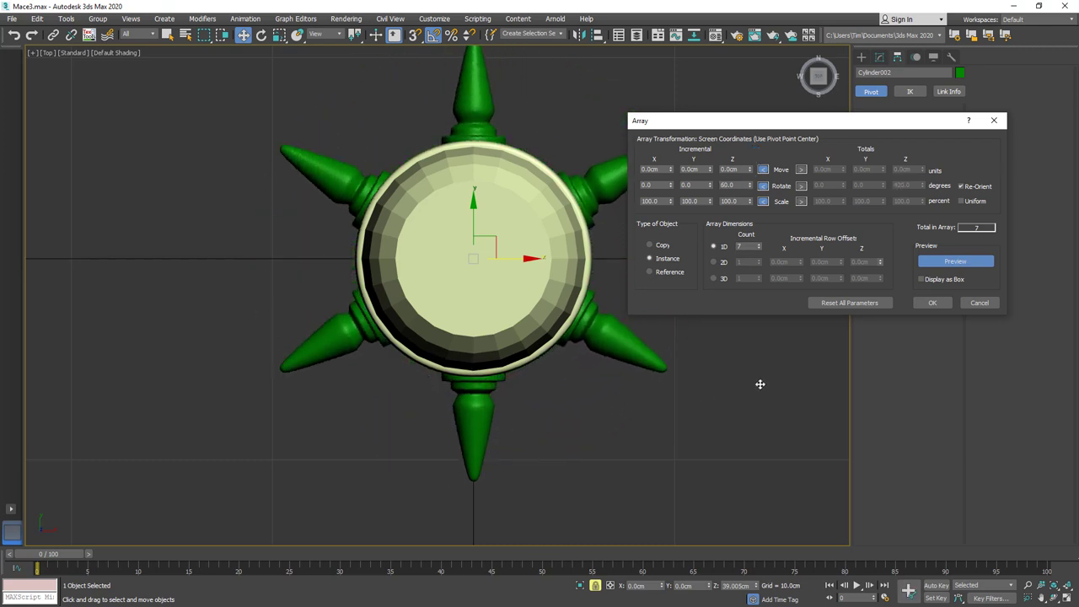
{"action": "left_click", "coordinate": [932, 302]}
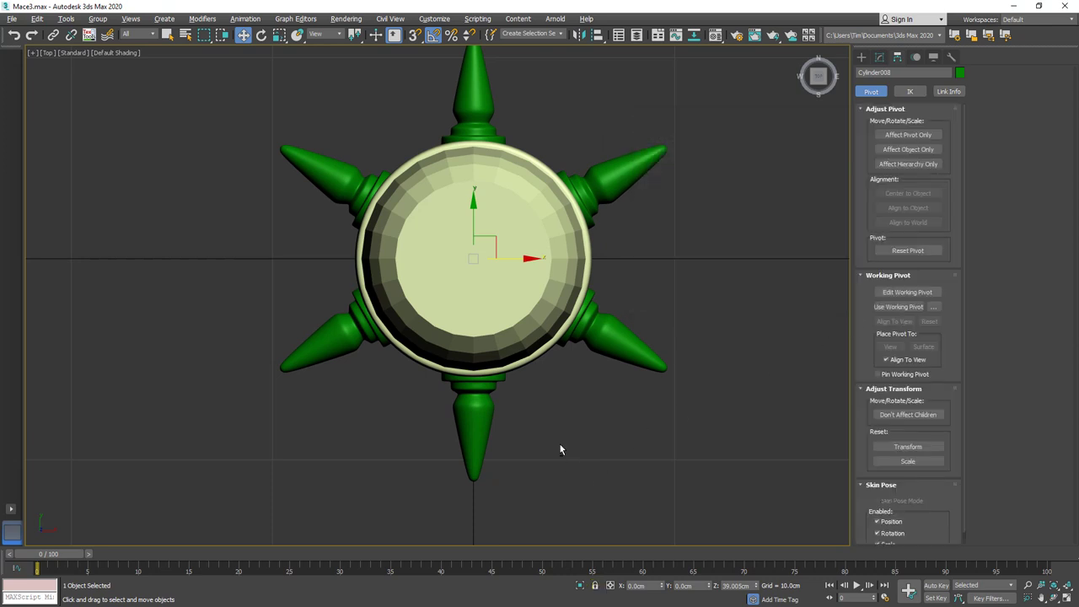
Delete the duplicate spike overlapping the original and save the scene as Mace4.max.
{"action": "mouse_move", "coordinate": [559, 449]}
{"action": "middle_mouse_down", "text": "alt"}
{"action": "mouse_move", "coordinate": [600, 389]}
{"action": "mouse_move", "coordinate": [459, 407]}
{"action": "middle_mouse_up", "text": "alt"}
{"action": "key", "text": "F4"}
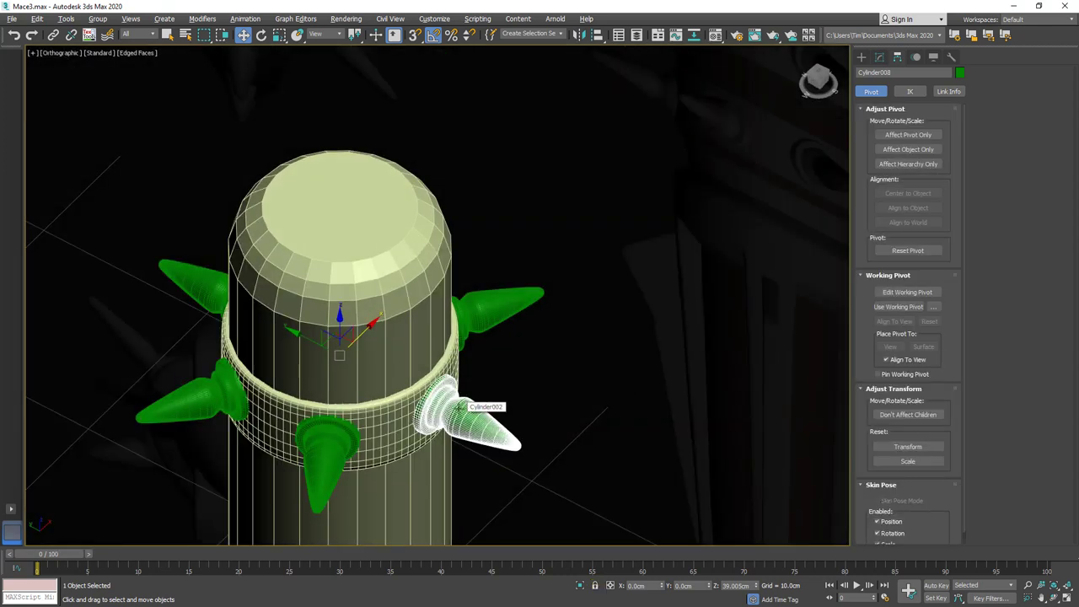
{"action": "left_click", "coordinate": [459, 407]}
{"action": "key", "text": "F3"}
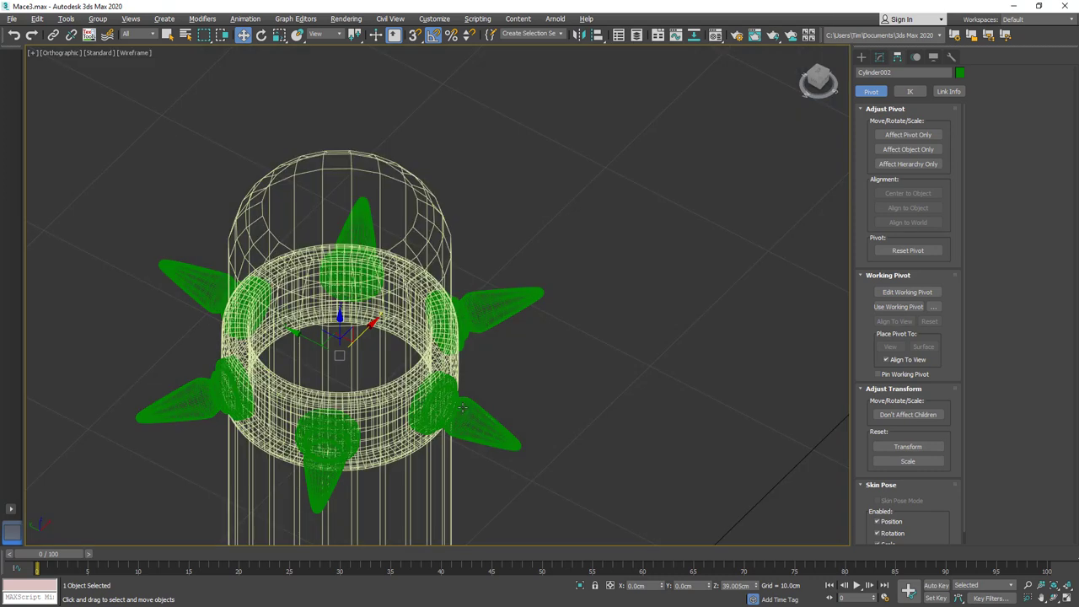
{"action": "key", "text": "F3"}
{"action": "left_click_drag", "start_coordinate": [305, 337], "coordinate": [352, 363]}
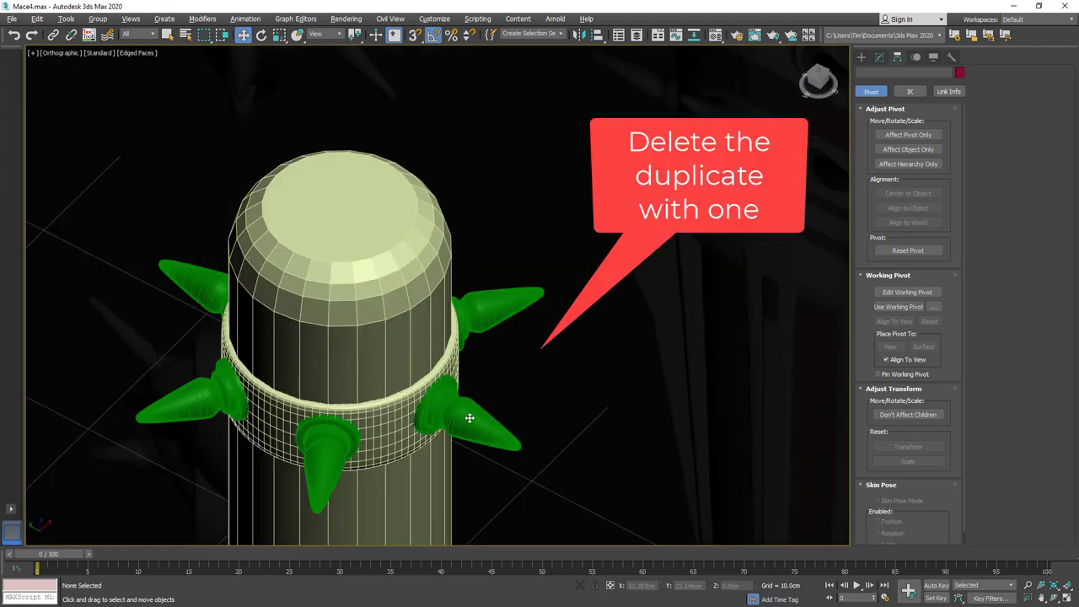
Select all six spikes and lower them about 0.15 cm in the left view, centring them on the band's height.
{"action": "left_click", "coordinate": [455, 413]}
{"action": "left_click", "coordinate": [497, 312], "text": "ctrl"}
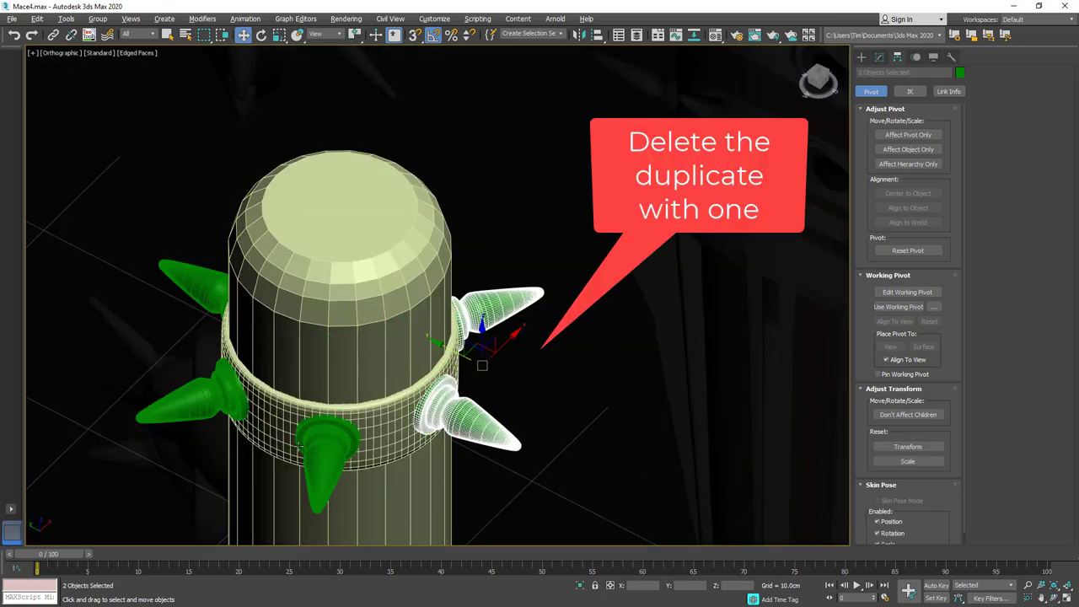
{"action": "left_click", "coordinate": [297, 459], "text": "ctrl"}
{"action": "left_click", "coordinate": [193, 396], "text": "ctrl"}
{"action": "left_click", "coordinate": [229, 300], "text": "ctrl"}
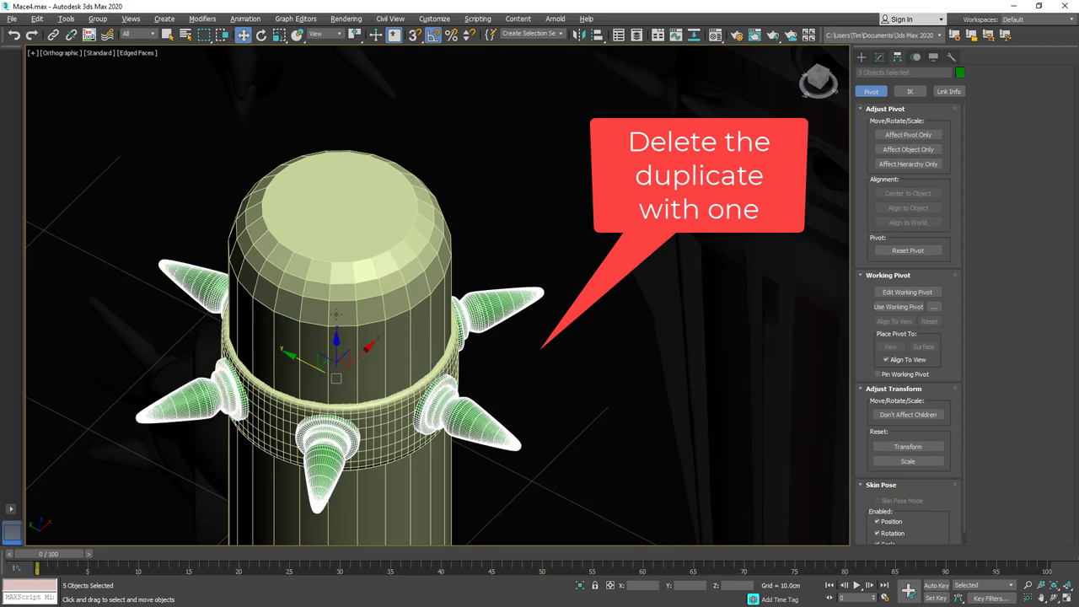
{"action": "middle_click_drag", "start_coordinate": [335, 314], "coordinate": [360, 298], "text": "alt"}
{"action": "left_click", "coordinate": [453, 241], "text": "ctrl"}
{"action": "middle_click_drag", "start_coordinate": [454, 241], "coordinate": [501, 227], "text": "alt"}
{"action": "key", "text": "l"}
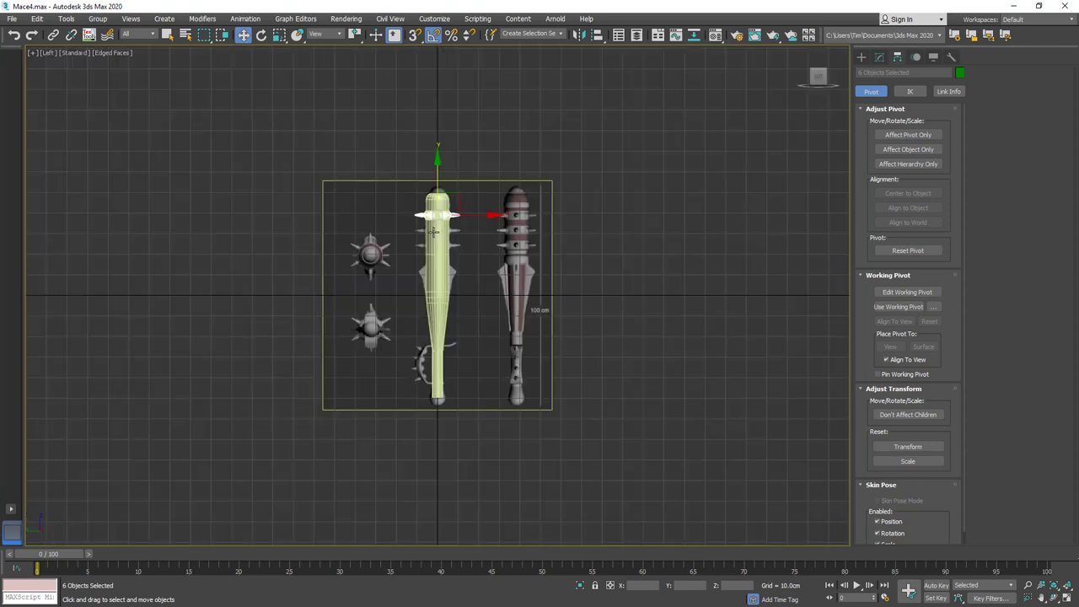
{"action": "scroll", "coordinate": [425, 200], "scroll_direction": "up", "scroll_amount": 12}
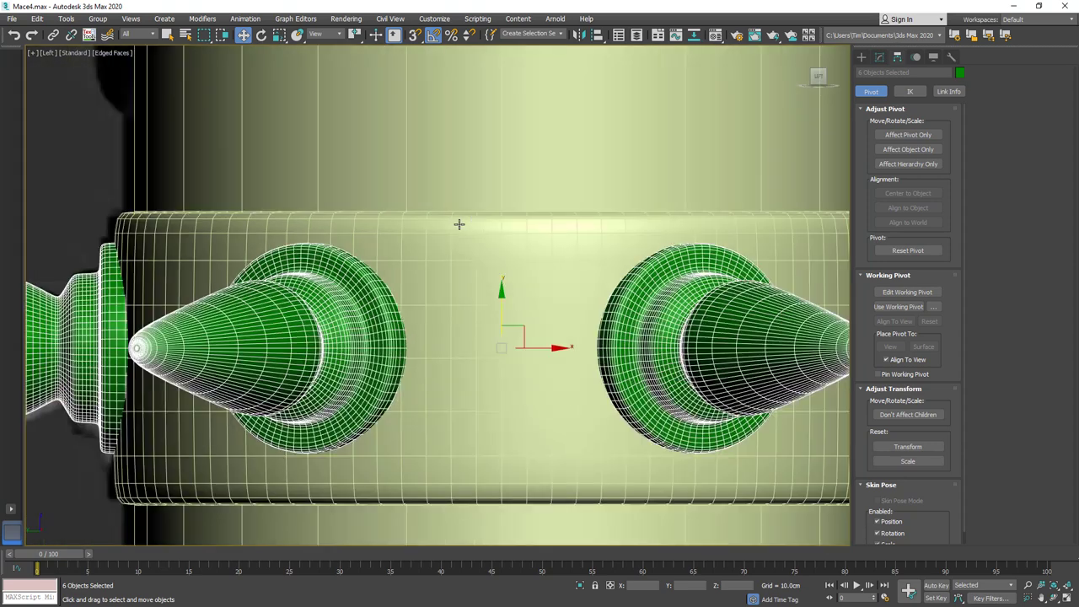
{"action": "left_click_drag", "start_coordinate": [502, 300], "coordinate": [502, 311]}
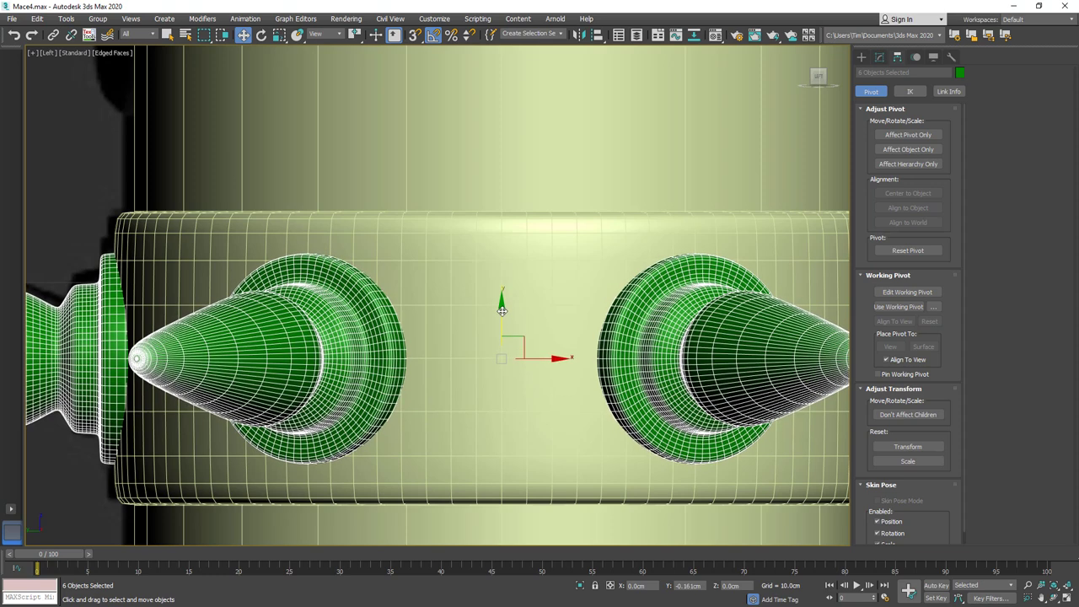
{"action": "scroll", "coordinate": [425, 362], "scroll_direction": "up", "scroll_amount": 6}
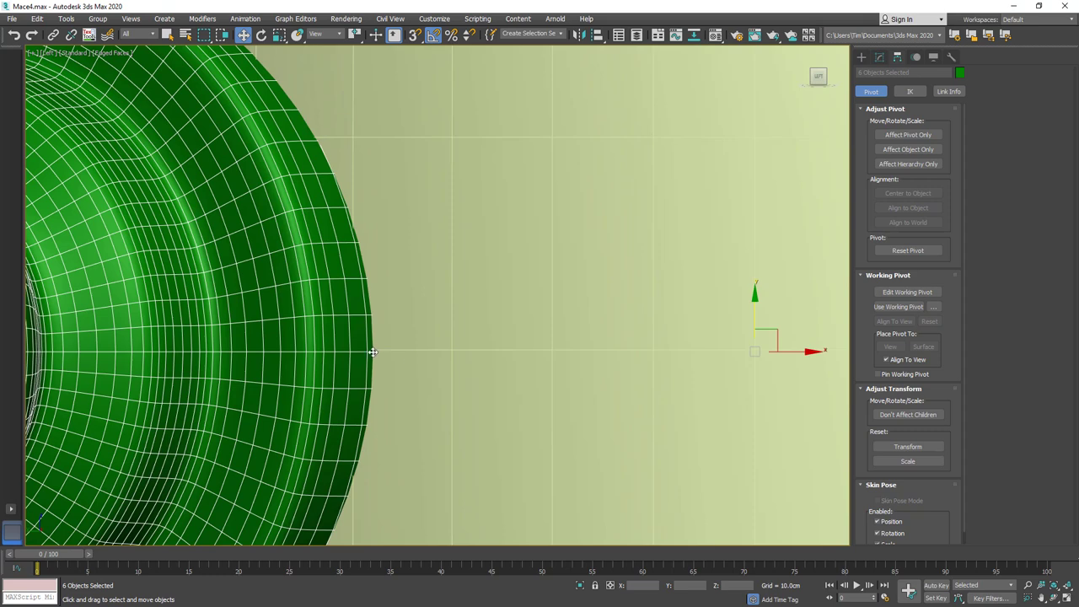
{"action": "left_click_drag", "start_coordinate": [752, 316], "coordinate": [753, 315]}
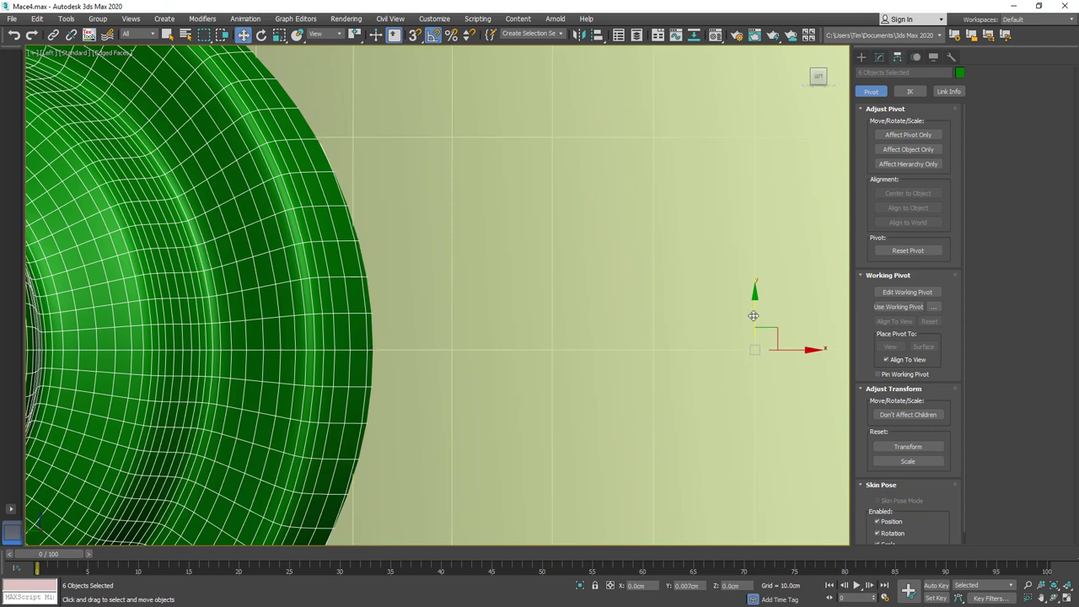
{"action": "scroll", "coordinate": [602, 318], "scroll_direction": "down", "scroll_amount": 10}
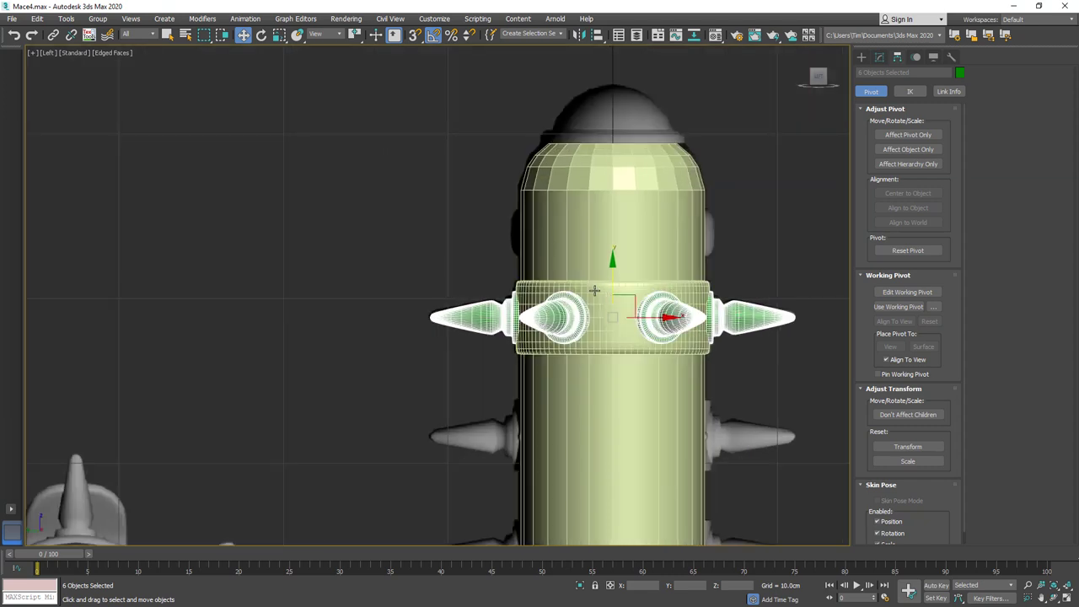
Set the iterations of the ring's TurboSmooth modifier to 3.
{"action": "left_click", "coordinate": [594, 290]}
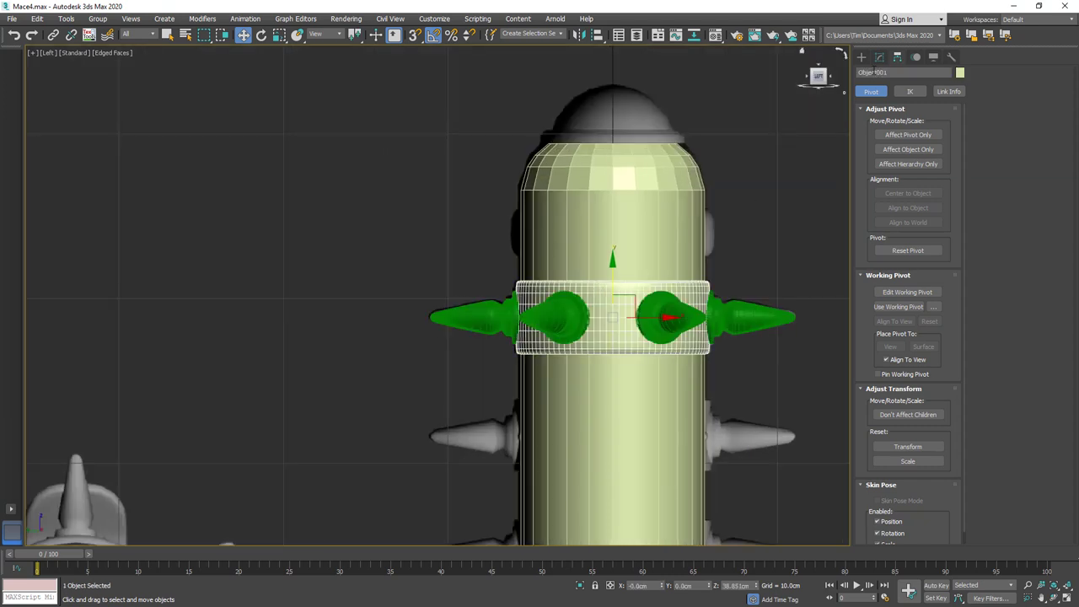
{"action": "left_click", "coordinate": [879, 57]}
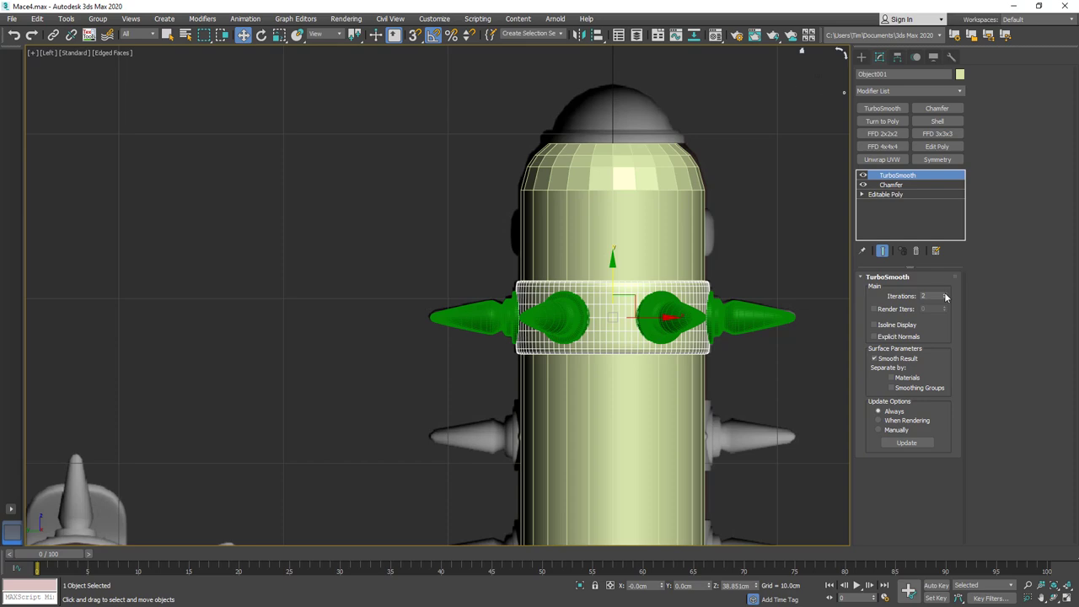
{"action": "left_click", "coordinate": [943, 294]}
{"action": "scroll", "coordinate": [721, 290], "scroll_direction": "up", "scroll_amount": 4}
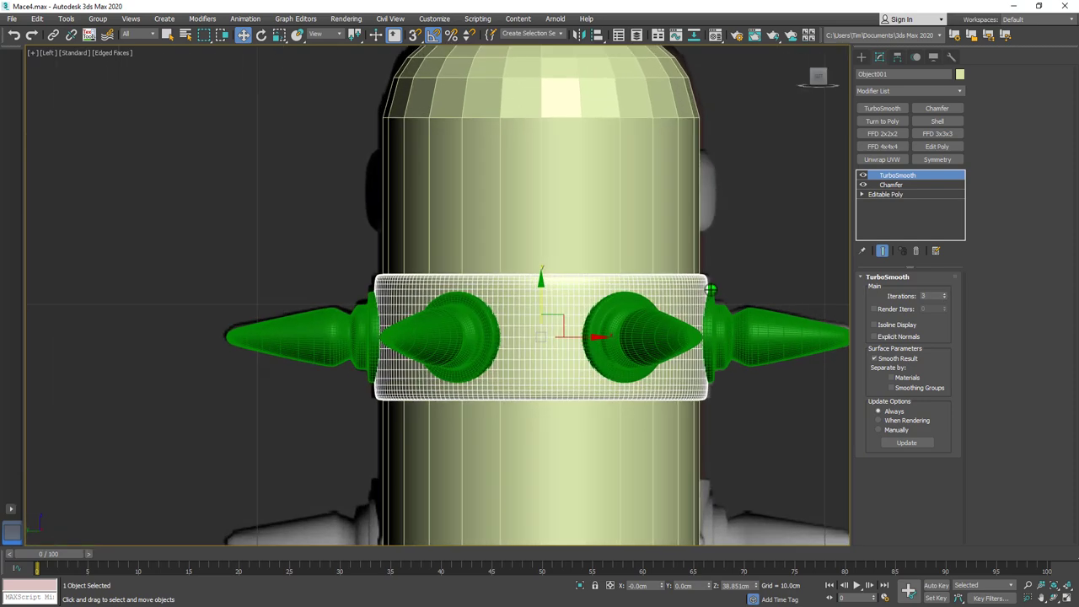
{"action": "scroll", "coordinate": [671, 281], "scroll_direction": "down", "scroll_amount": 5}
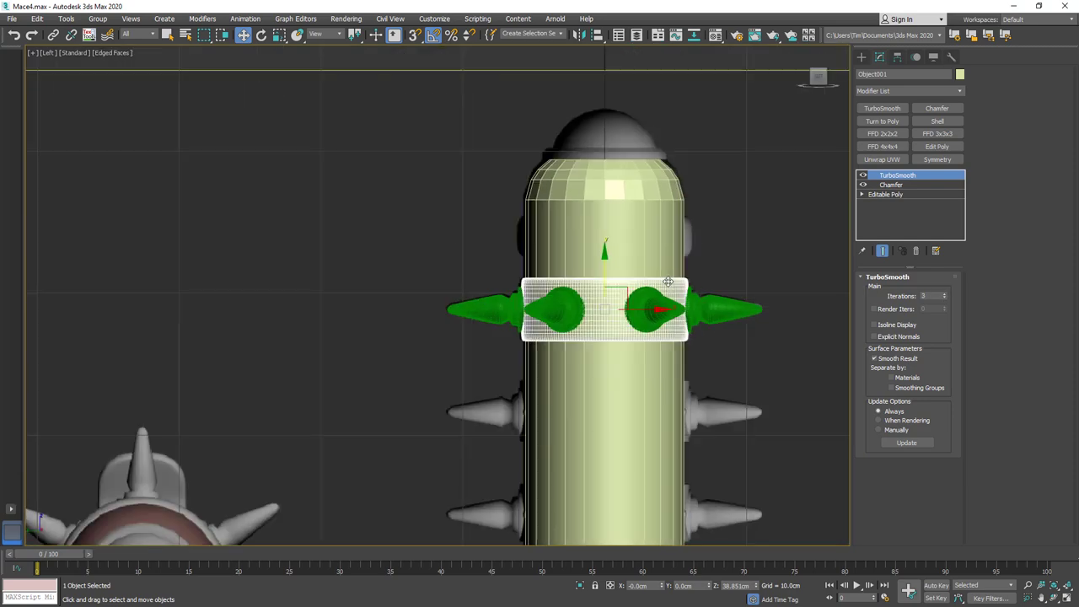
Select the ring together with its six spikes and clone them down to the reference's second spike row in the left view.
{"action": "middle_click_drag", "start_coordinate": [666, 282], "coordinate": [562, 371], "text": "alt"}
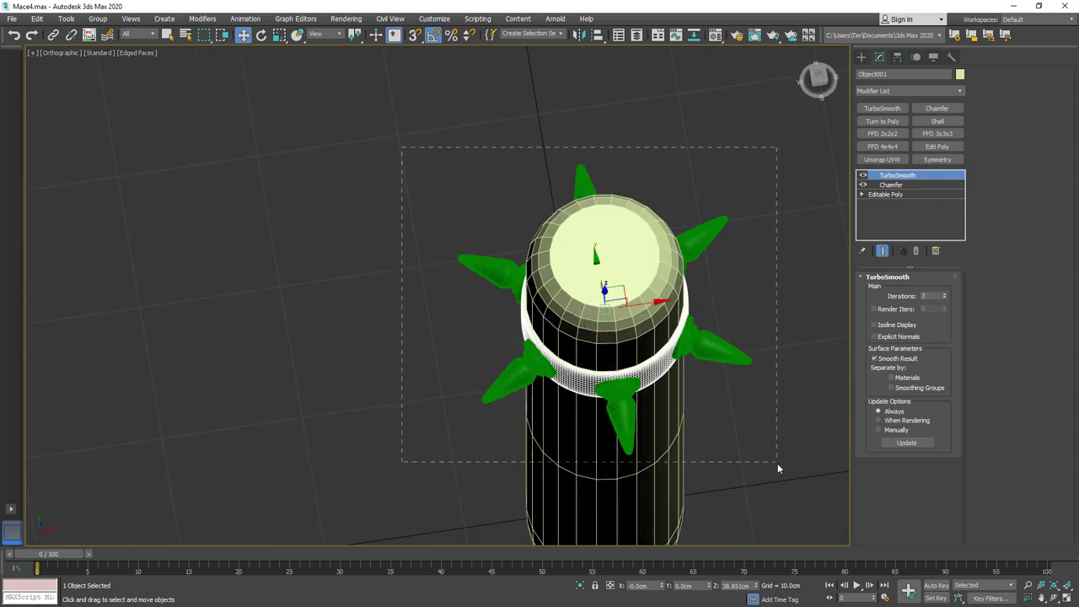
{"action": "left_click_drag", "start_coordinate": [777, 463], "coordinate": [777, 463]}
{"action": "left_click", "coordinate": [656, 455], "text": "alt"}
{"action": "middle_click_drag", "start_coordinate": [658, 449], "coordinate": [758, 379], "text": "alt"}
{"action": "key", "text": "l"}
{"action": "scroll", "coordinate": [447, 213], "scroll_direction": "up", "scroll_amount": 4}
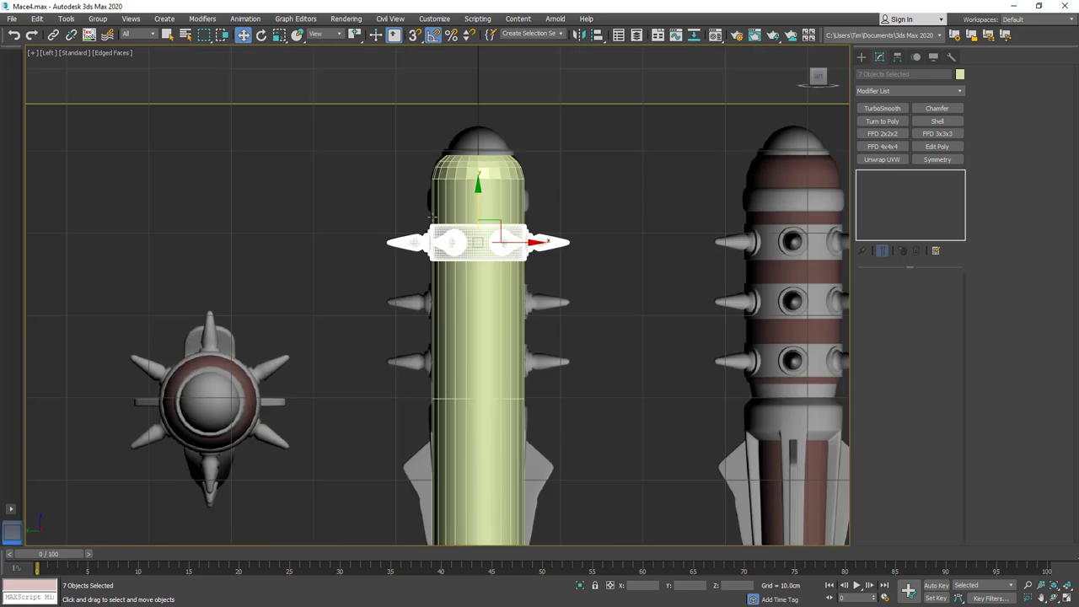
{"action": "scroll", "coordinate": [430, 216], "scroll_direction": "up", "scroll_amount": 4}
{"action": "middle_click_drag", "start_coordinate": [576, 303], "coordinate": [570, 228]}
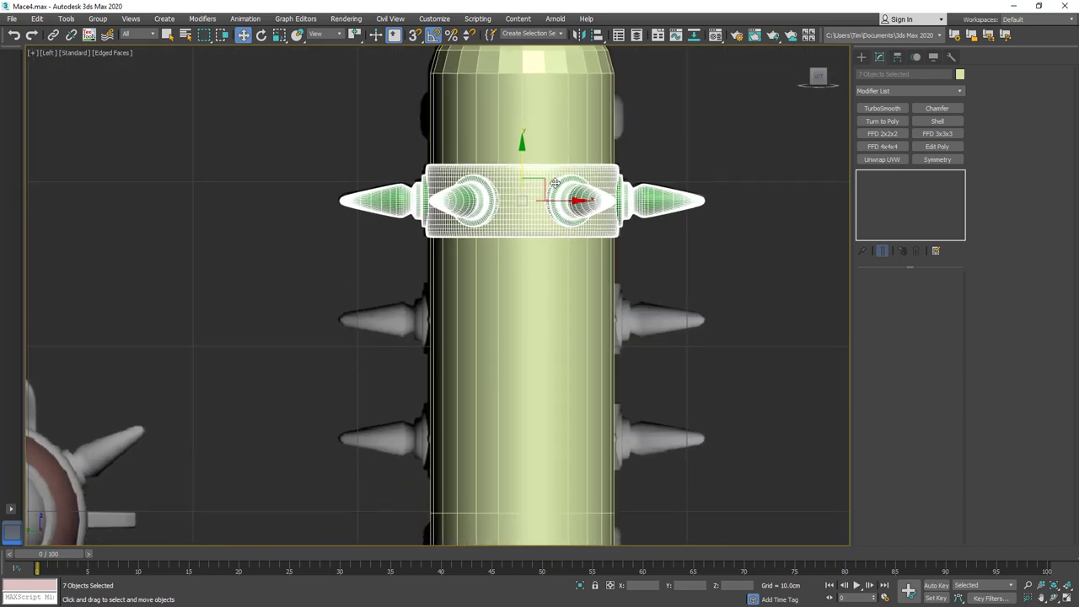
{"action": "left_click_drag", "start_coordinate": [522, 145], "coordinate": [523, 261], "text": "shift"}
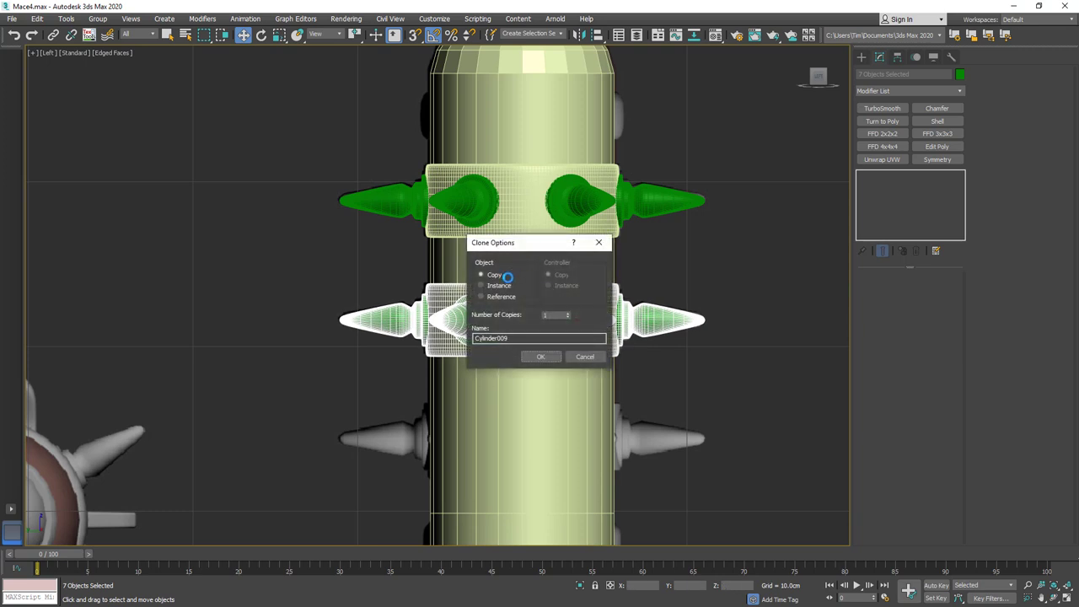
{"action": "left_click", "coordinate": [540, 356]}
Clone the second spiked ring as instances down to the reference's third spike row.
{"action": "middle_click_drag", "start_coordinate": [528, 299], "coordinate": [527, 175]}
{"action": "left_click_drag", "start_coordinate": [524, 156], "coordinate": [535, 275], "text": "shift"}
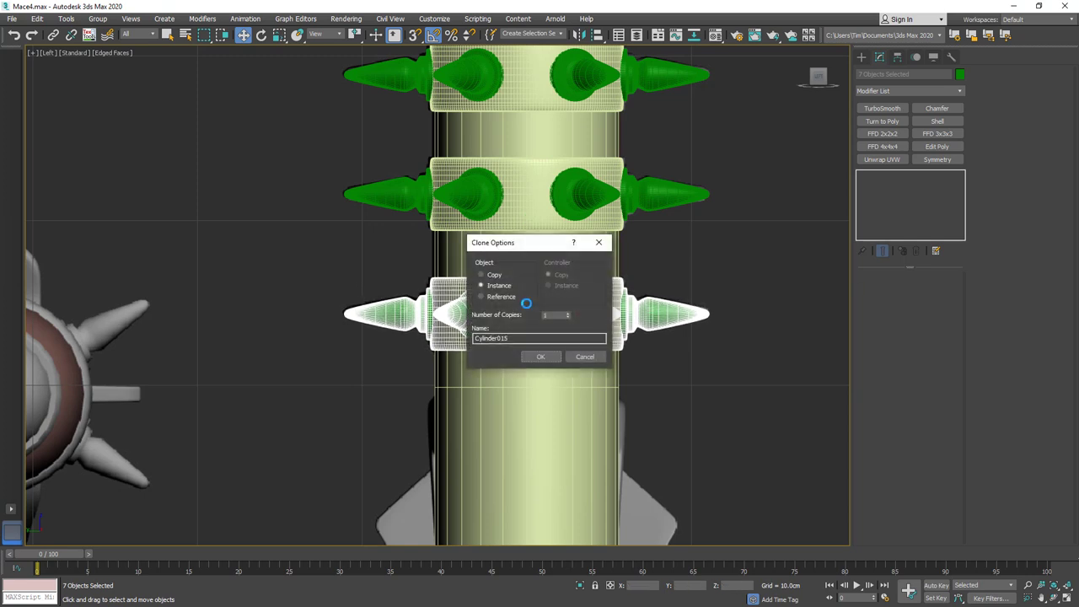
{"action": "left_click", "coordinate": [540, 356]}
{"action": "middle_click_drag", "start_coordinate": [540, 325], "coordinate": [544, 223]}
{"action": "scroll", "coordinate": [545, 223], "scroll_direction": "down", "scroll_amount": 2}
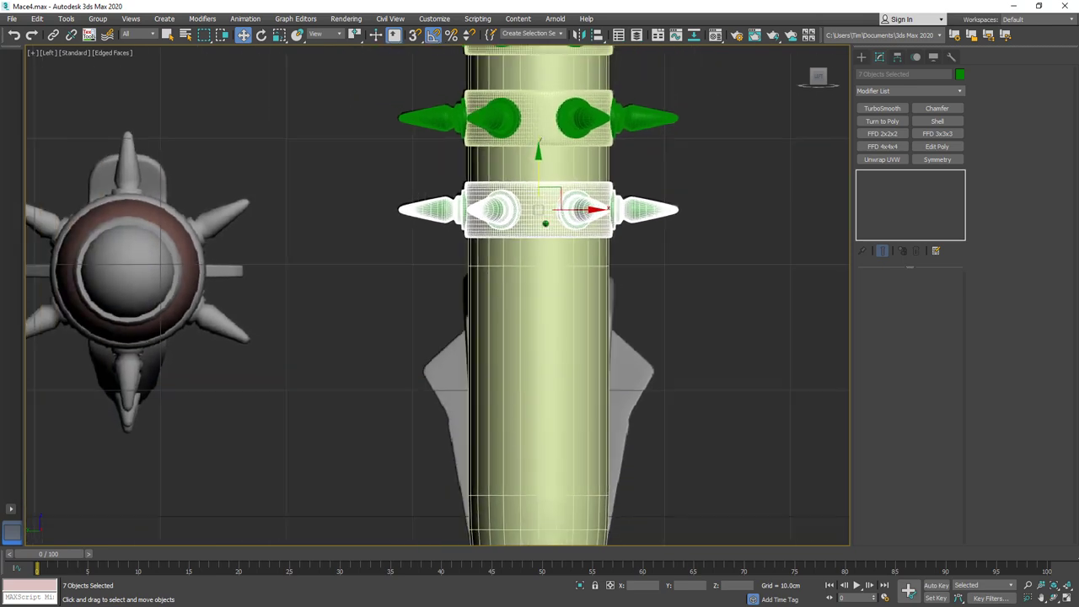
{"action": "scroll", "coordinate": [545, 223], "scroll_direction": "down", "scroll_amount": 1}
Raise the vertices of the mace body's rounded top about 0.7 cm to fit the reference, and save the scene as Mace5.max.
{"action": "mouse_move", "coordinate": [559, 305]}
{"action": "middle_mouse_down", "text": "alt"}
{"action": "mouse_move", "coordinate": [553, 289]}
{"action": "mouse_move", "coordinate": [535, 385]}
{"action": "mouse_move", "coordinate": [522, 341]}
{"action": "mouse_move", "coordinate": [544, 252]}
{"action": "middle_mouse_up", "text": "alt"}
{"action": "key", "text": "F4"}
{"action": "left_click", "coordinate": [529, 157]}
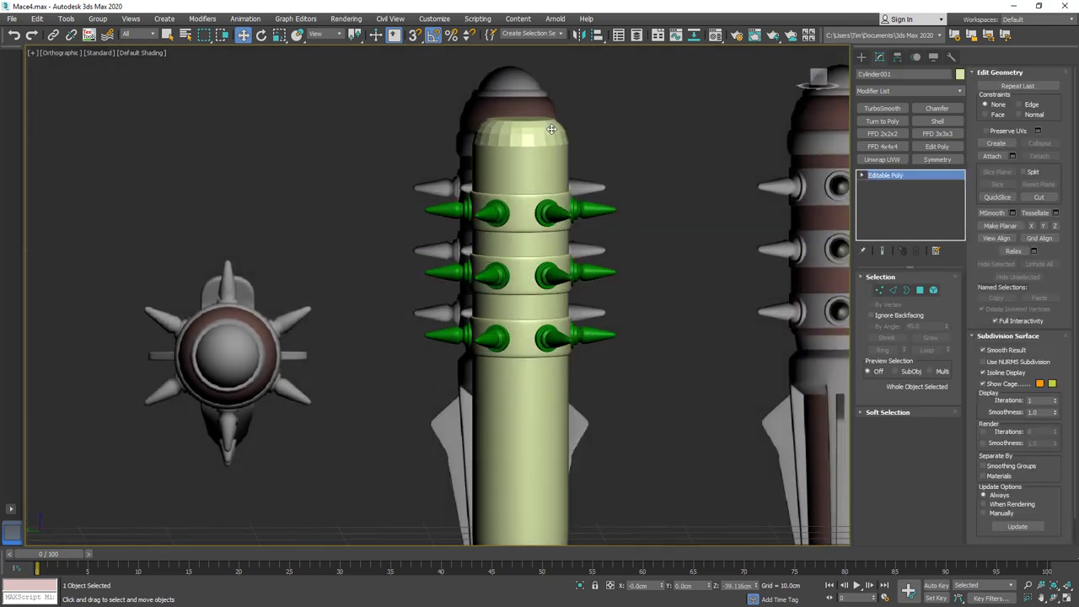
{"action": "key", "text": "1"}
{"action": "left_click_drag", "start_coordinate": [439, 166], "coordinate": [438, 164]}
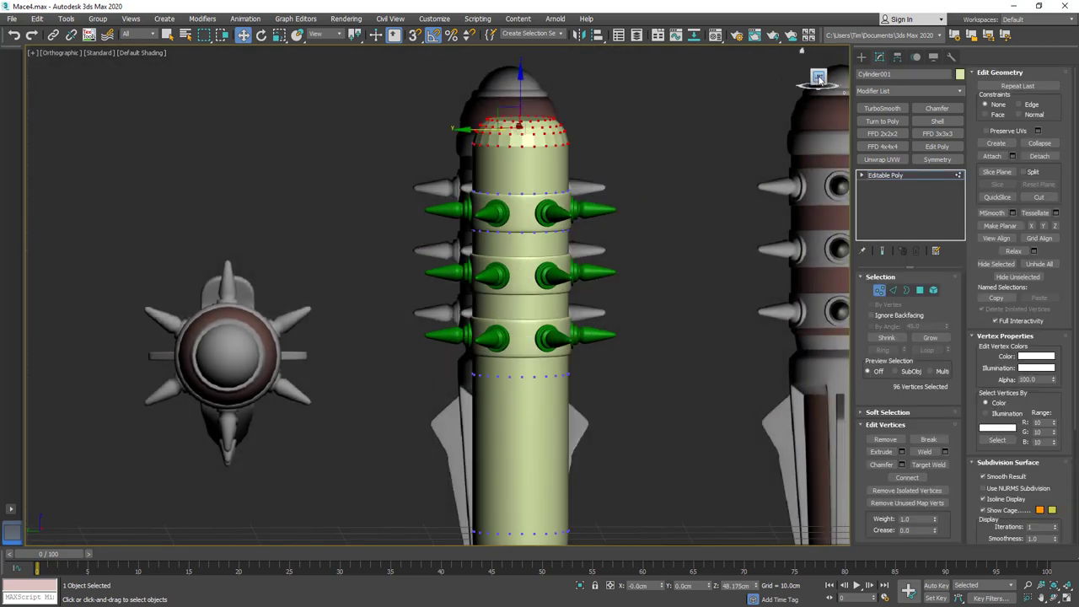
{"action": "left_click", "coordinate": [818, 77]}
{"action": "scroll", "coordinate": [520, 129], "scroll_direction": "up", "scroll_amount": 1}
{"action": "key", "text": "alt+x"}
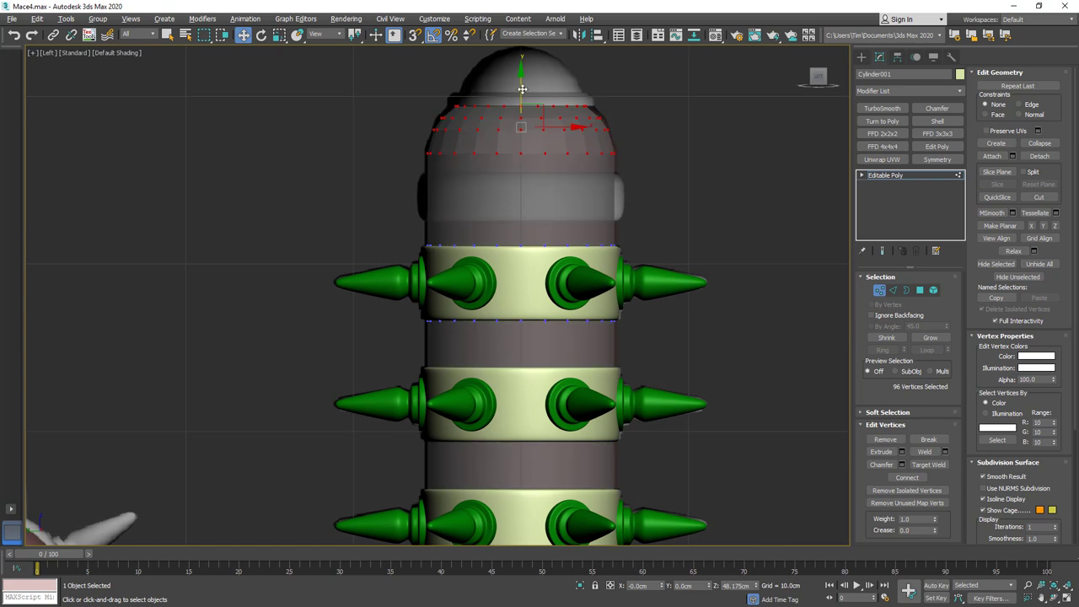
{"action": "left_click_drag", "start_coordinate": [518, 81], "coordinate": [519, 71]}
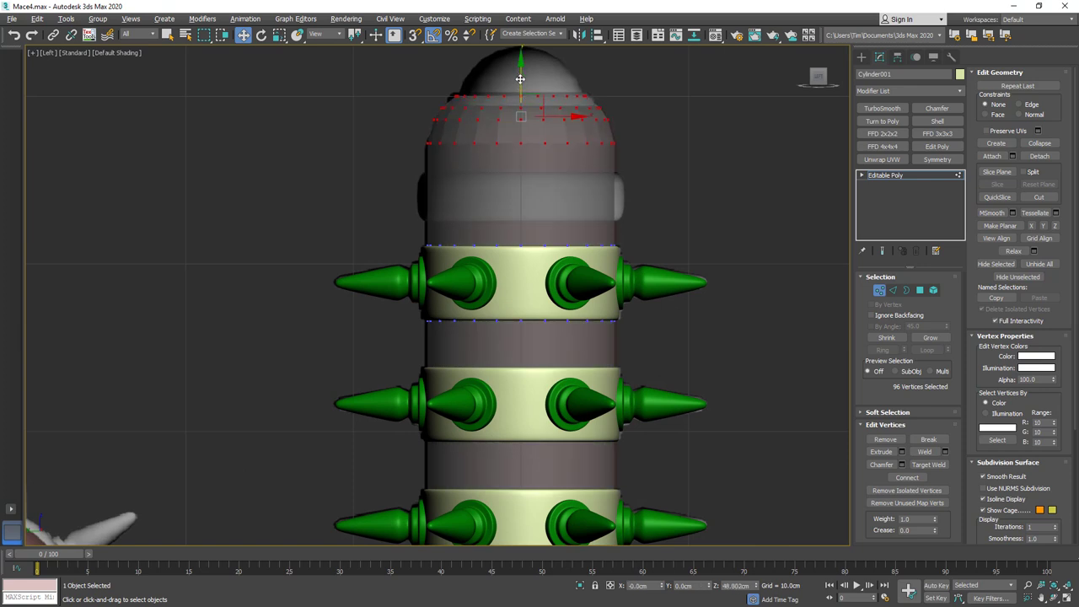
{"action": "key", "text": "alt+x"}
{"action": "scroll", "coordinate": [553, 123], "scroll_direction": "down", "scroll_amount": 4}
{"action": "key", "text": "F4"}
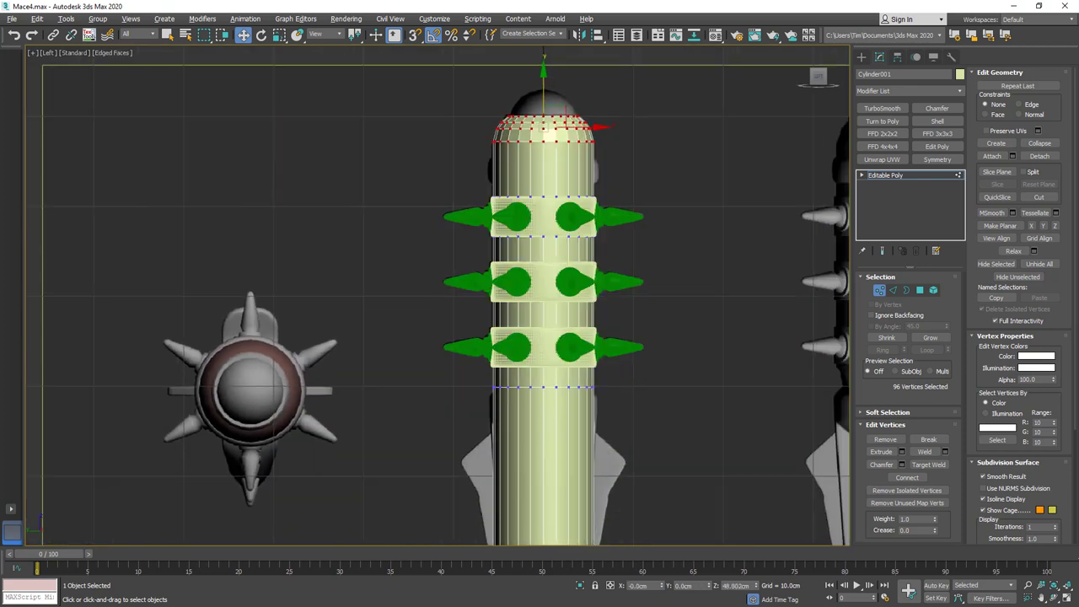
{"action": "scroll", "coordinate": [571, 168], "scroll_direction": "down", "scroll_amount": 2}
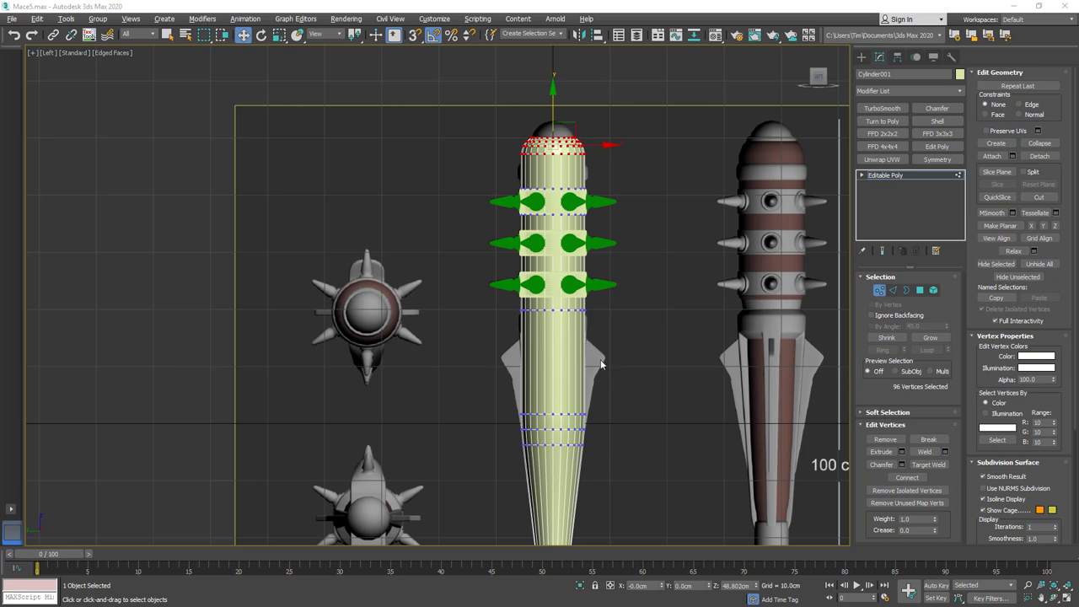
Scale the three vertex rings on the body's lower taper uniformly to about 86% to follow the reference outline, and leave sub-object editing.
{"action": "middle_click_drag", "start_coordinate": [600, 365], "coordinate": [569, 292]}
{"action": "scroll", "coordinate": [571, 315], "scroll_direction": "up", "scroll_amount": 4}
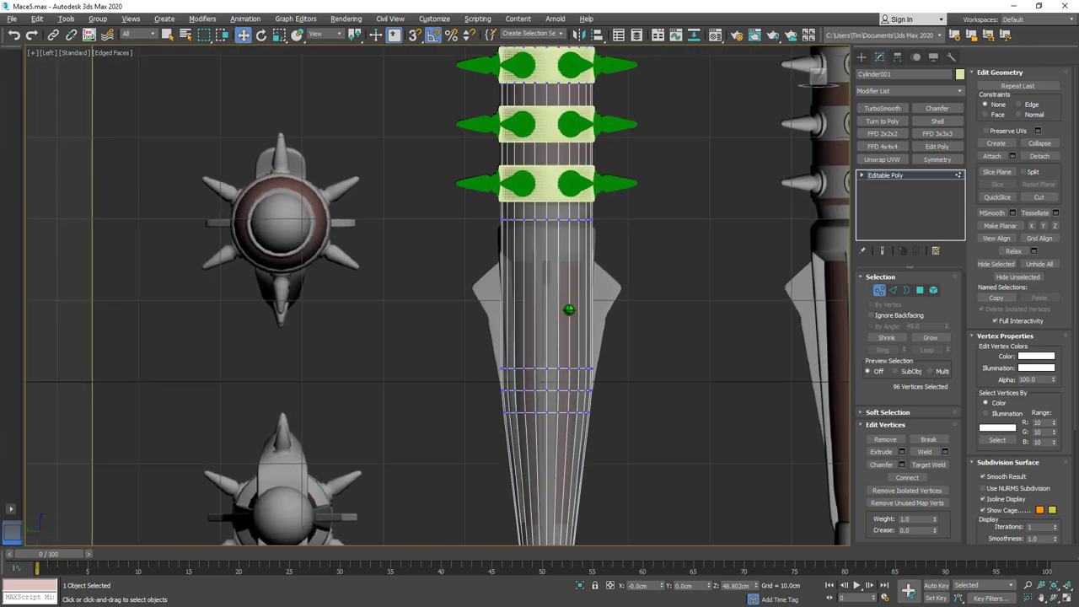
{"action": "left_click_drag", "start_coordinate": [449, 483], "coordinate": [451, 484]}
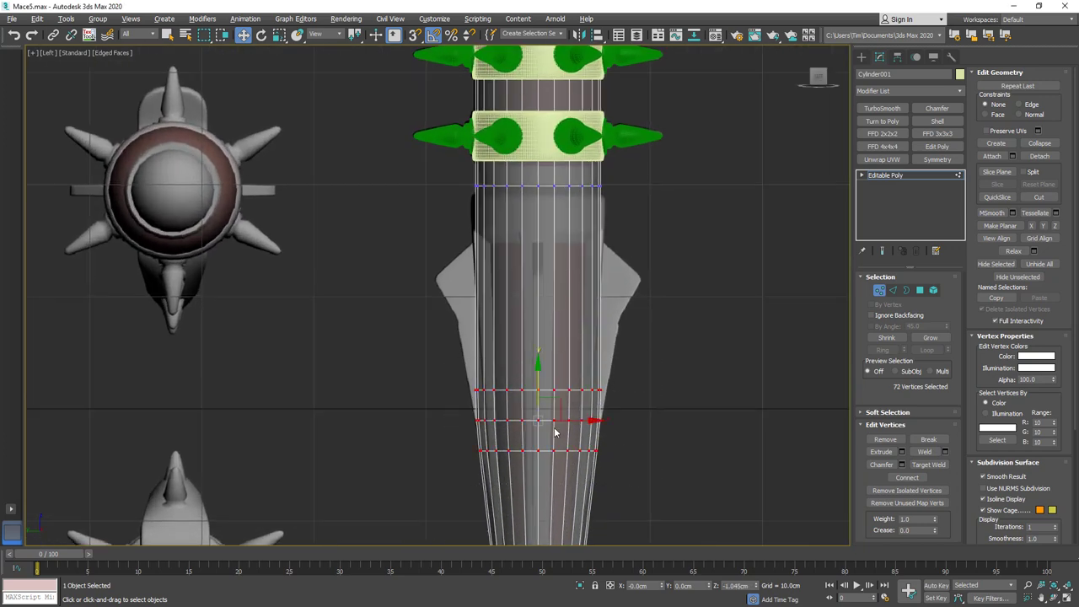
{"action": "key", "text": "r"}
{"action": "left_click_drag", "start_coordinate": [543, 412], "coordinate": [543, 426]}
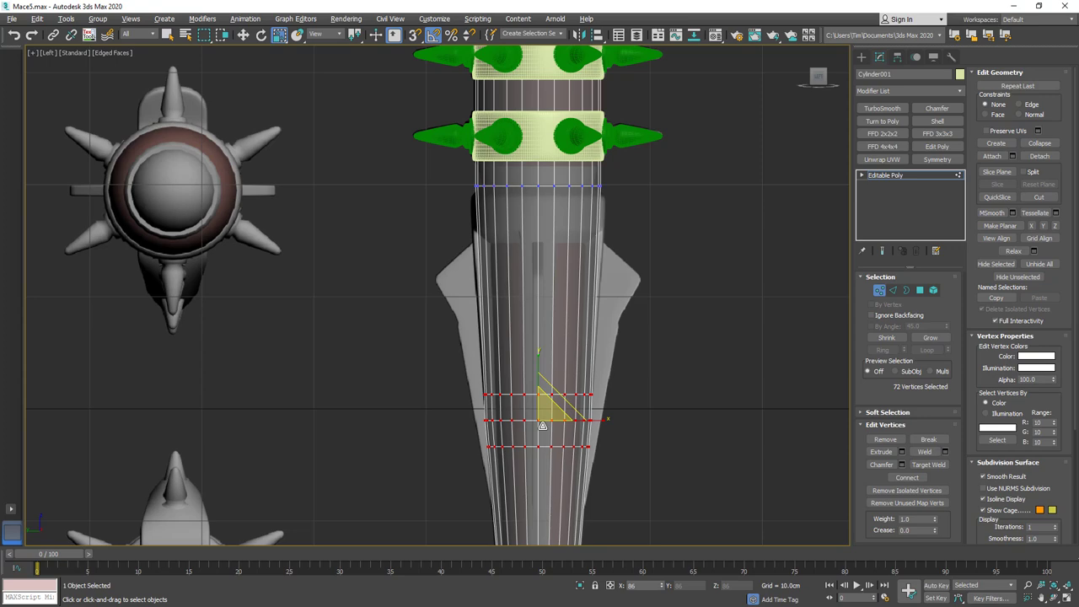
{"action": "left_click_drag", "start_coordinate": [542, 426], "coordinate": [542, 428]}
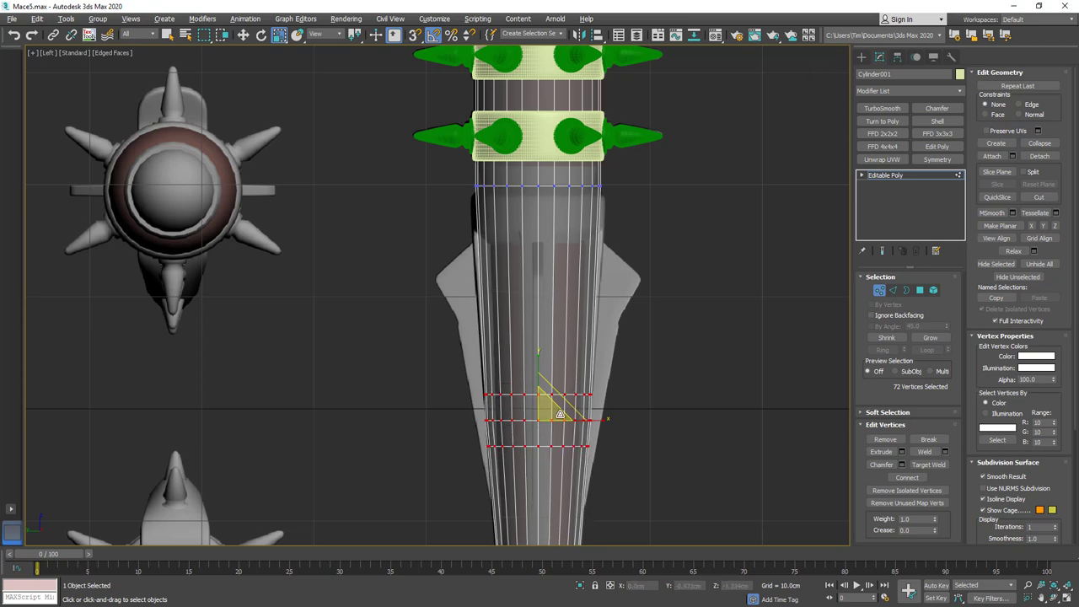
{"action": "scroll", "coordinate": [606, 346], "scroll_direction": "down", "scroll_amount": 3}
{"action": "middle_click_drag", "start_coordinate": [590, 416], "coordinate": [590, 265]}
{"action": "middle_click_drag", "start_coordinate": [600, 216], "coordinate": [588, 345]}
{"action": "scroll", "coordinate": [592, 247], "scroll_direction": "up", "scroll_amount": 4}
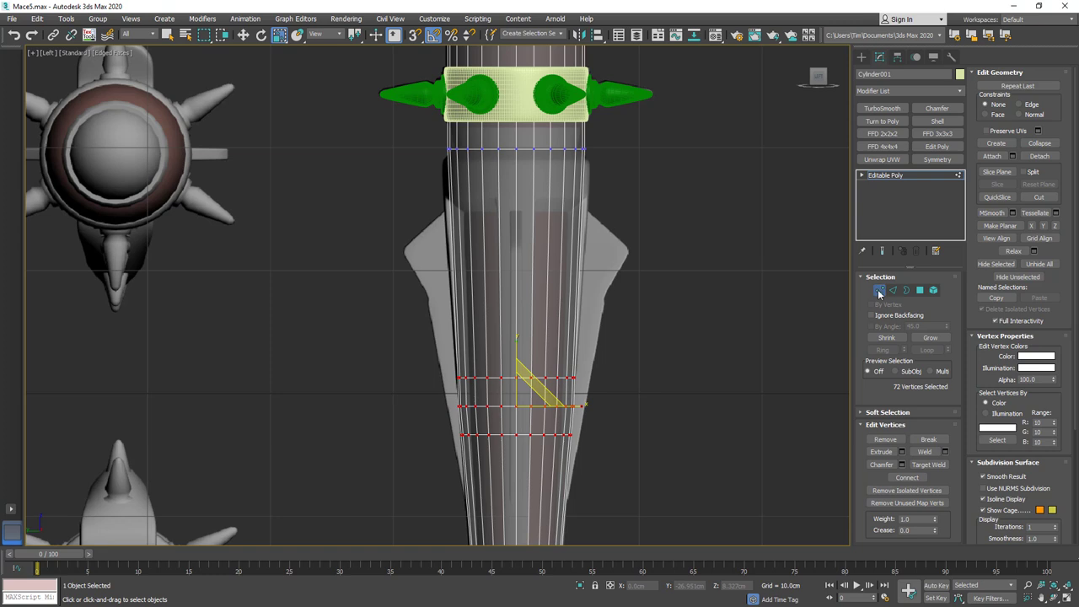
{"action": "left_click", "coordinate": [878, 290]}
{"action": "left_click", "coordinate": [920, 290]}
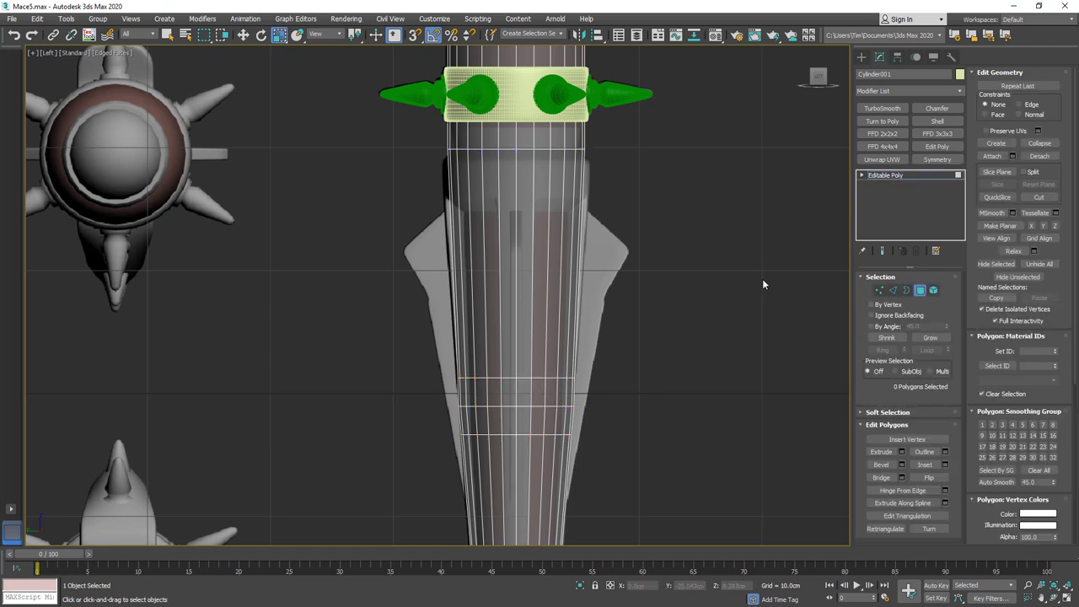
{"action": "left_click", "coordinate": [920, 290]}
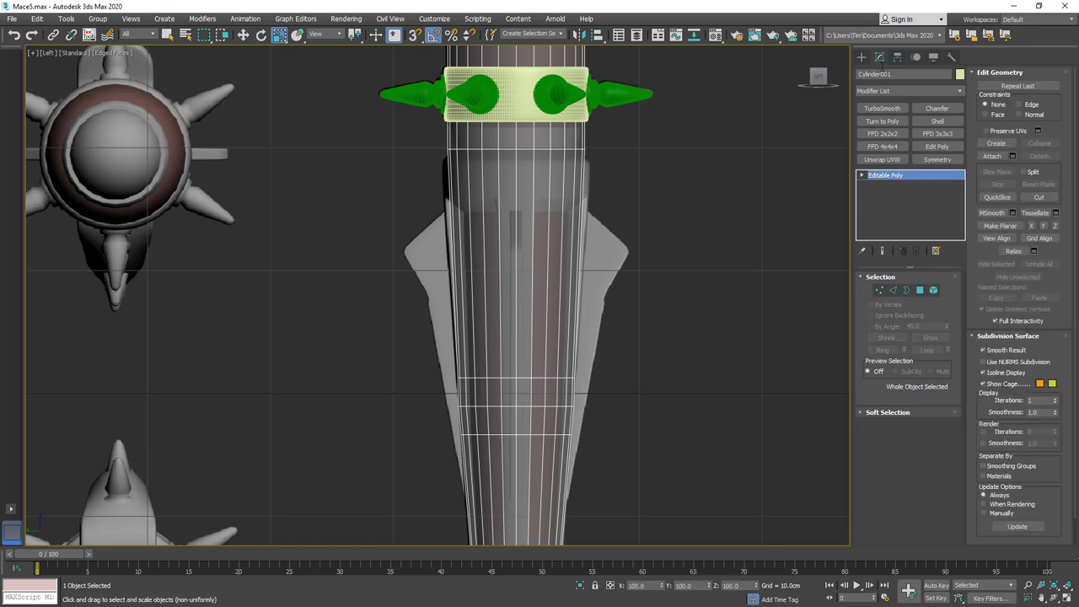
Create a tall narrow box beside the mace in the left view, about 29.5 cm long, 1.05 cm wide and 10.2 cm high.
{"action": "left_click", "coordinate": [861, 56]}
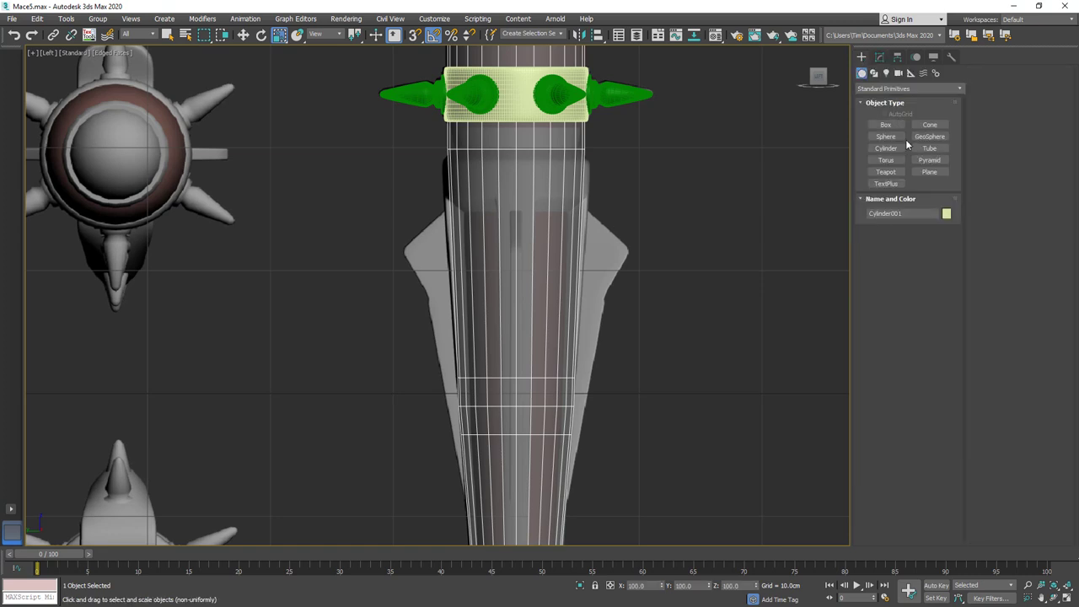
{"action": "left_click", "coordinate": [885, 125]}
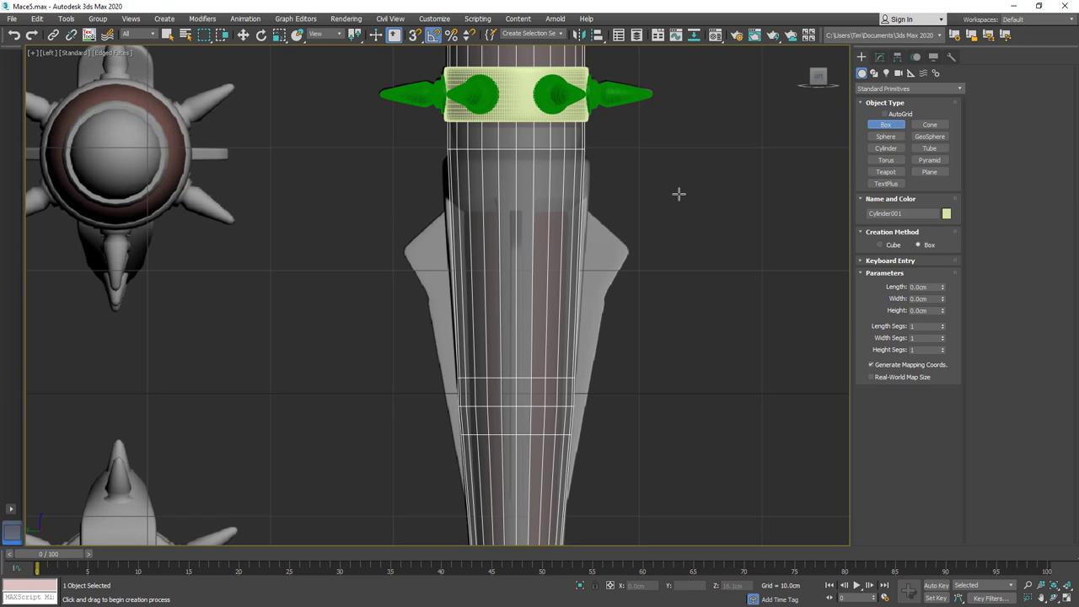
{"action": "left_click_drag", "start_coordinate": [672, 177], "coordinate": [685, 540]}
{"action": "middle_click_drag", "start_coordinate": [695, 376], "coordinate": [691, 310]}
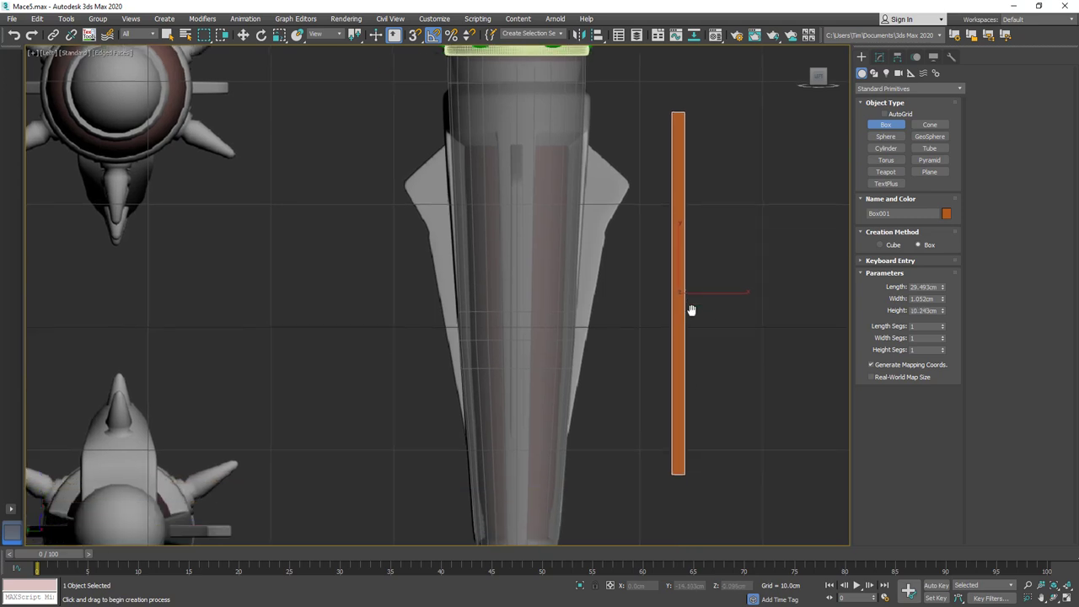
{"action": "scroll", "coordinate": [682, 266], "scroll_direction": "down", "scroll_amount": 3}
{"action": "scroll", "coordinate": [664, 214], "scroll_direction": "up", "scroll_amount": 3}
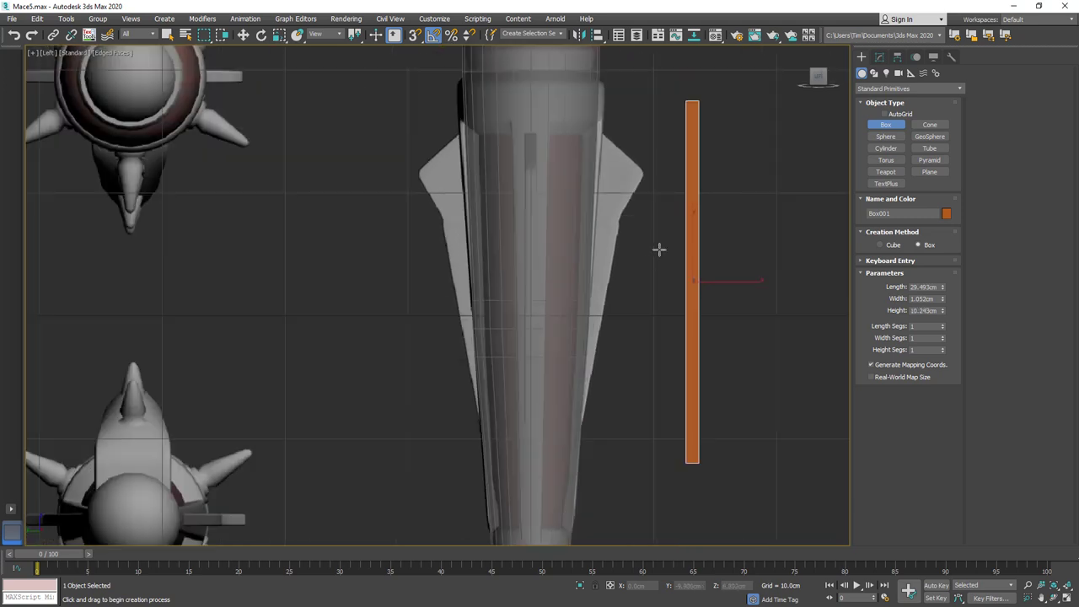
Centre the box on the mace body by setting its Y position to 0, and make it see-through over the reference.
{"action": "key", "text": "w"}
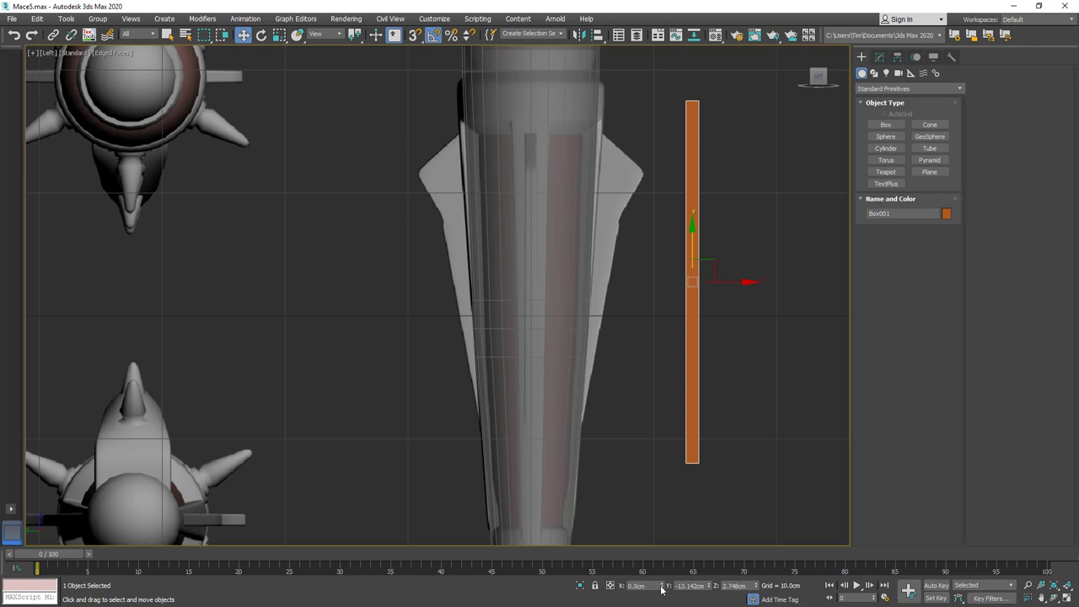
{"action": "right_click", "coordinate": [707, 586]}
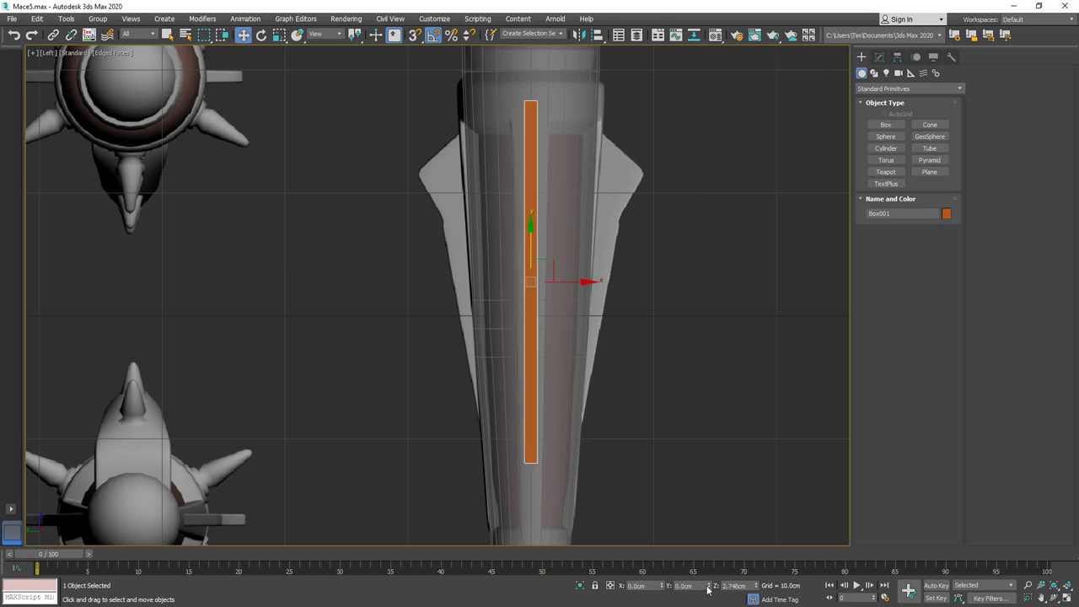
{"action": "left_click_drag", "start_coordinate": [575, 282], "coordinate": [612, 281]}
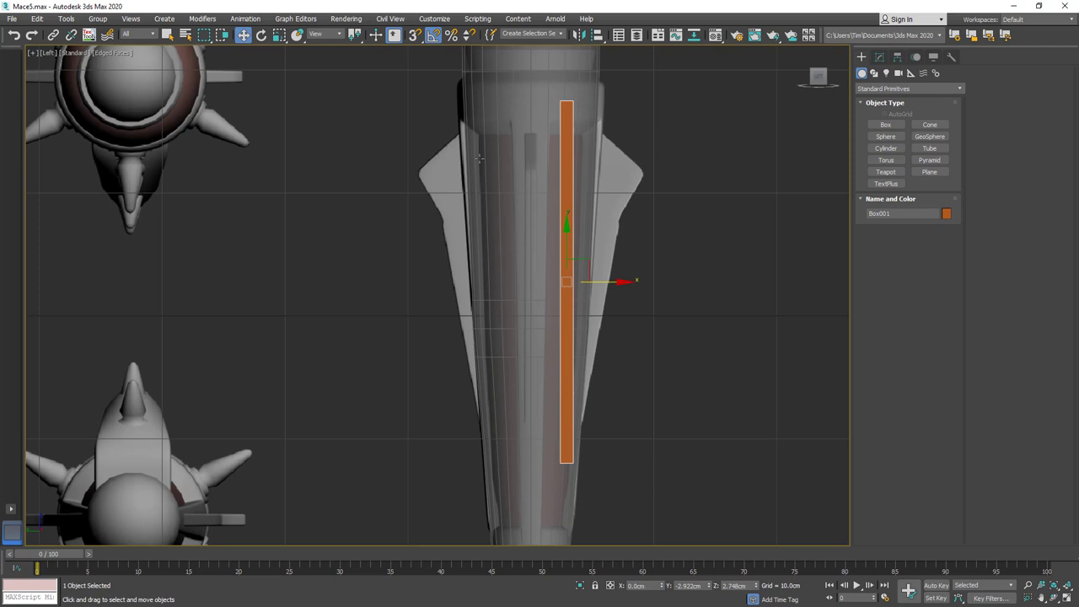
{"action": "key", "text": "ctrl+z"}
{"action": "key", "text": "alt+x"}
{"action": "scroll", "coordinate": [524, 171], "scroll_direction": "up", "scroll_amount": 4}
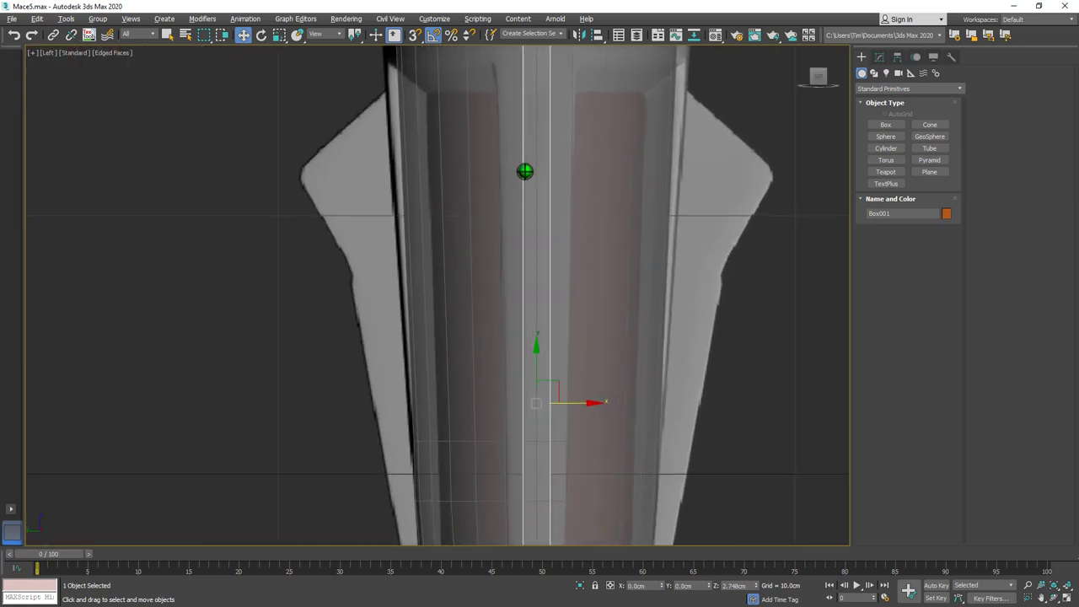
{"action": "scroll", "coordinate": [524, 171], "scroll_direction": "down", "scroll_amount": 5}
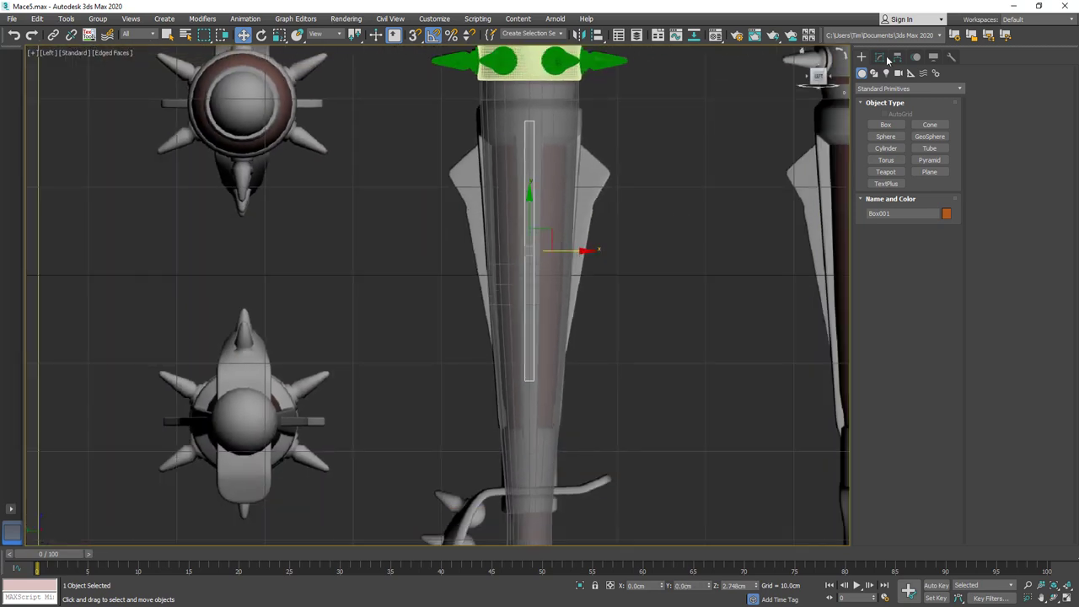
Convert the box to an Editable Poly.
{"action": "left_click", "coordinate": [885, 57]}
{"action": "right_click", "coordinate": [881, 184]}
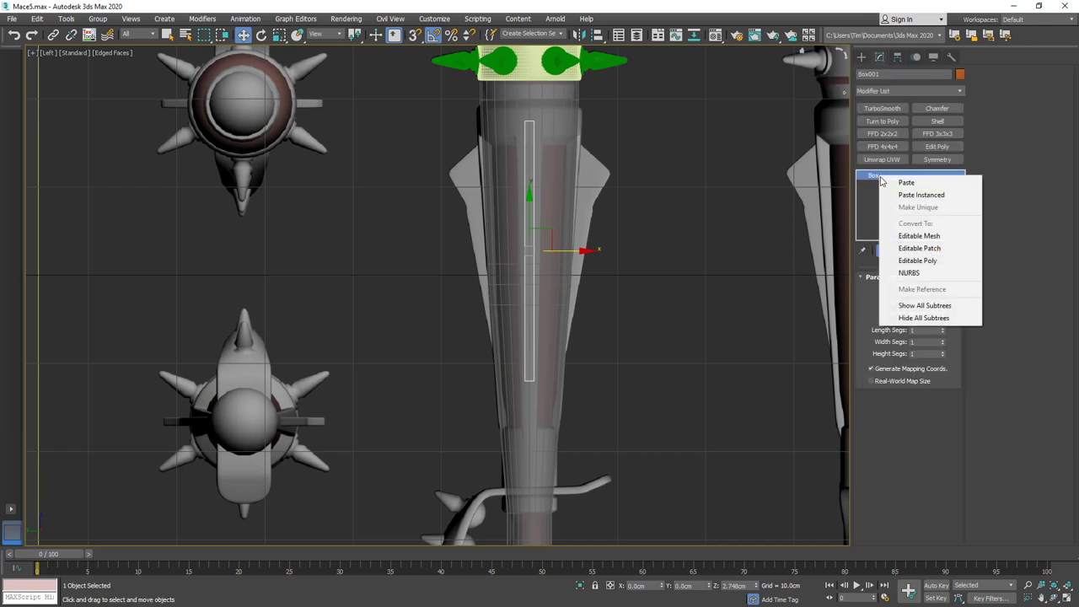
{"action": "left_click", "coordinate": [900, 257]}
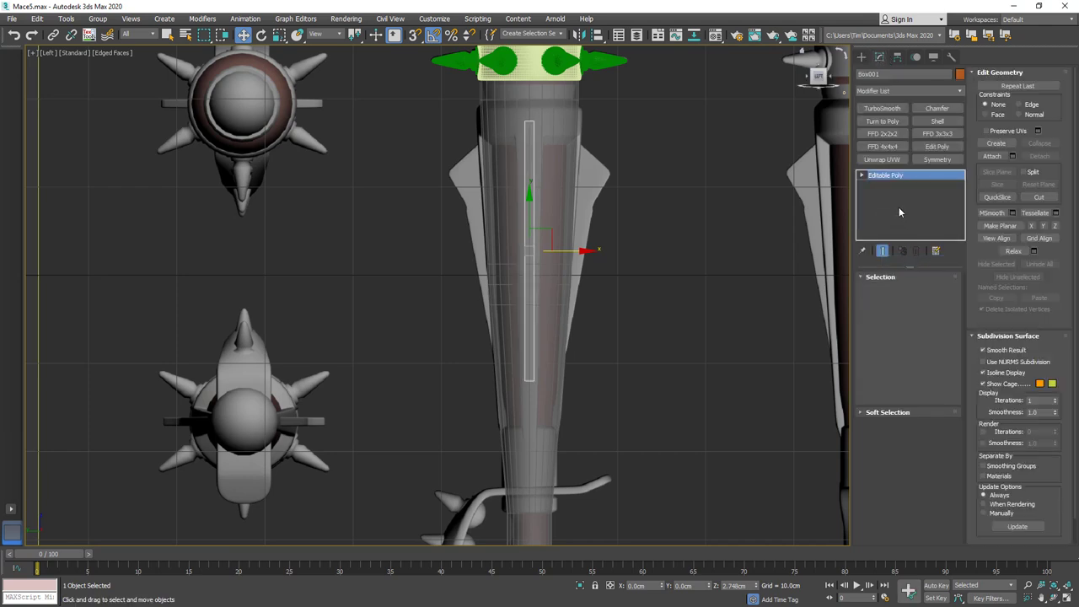
Lower the box's bottom vertices to about Z -21 cm and its top vertices about 2.6 cm to match the reference strip's ends.
{"action": "left_click", "coordinate": [879, 290]}
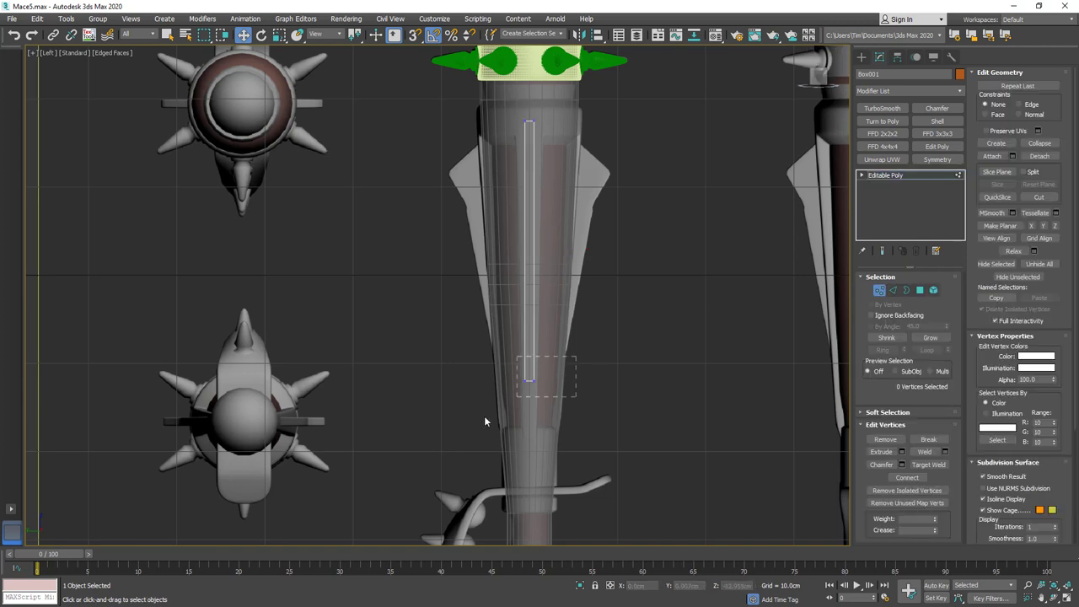
{"action": "left_click_drag", "start_coordinate": [484, 416], "coordinate": [531, 429]}
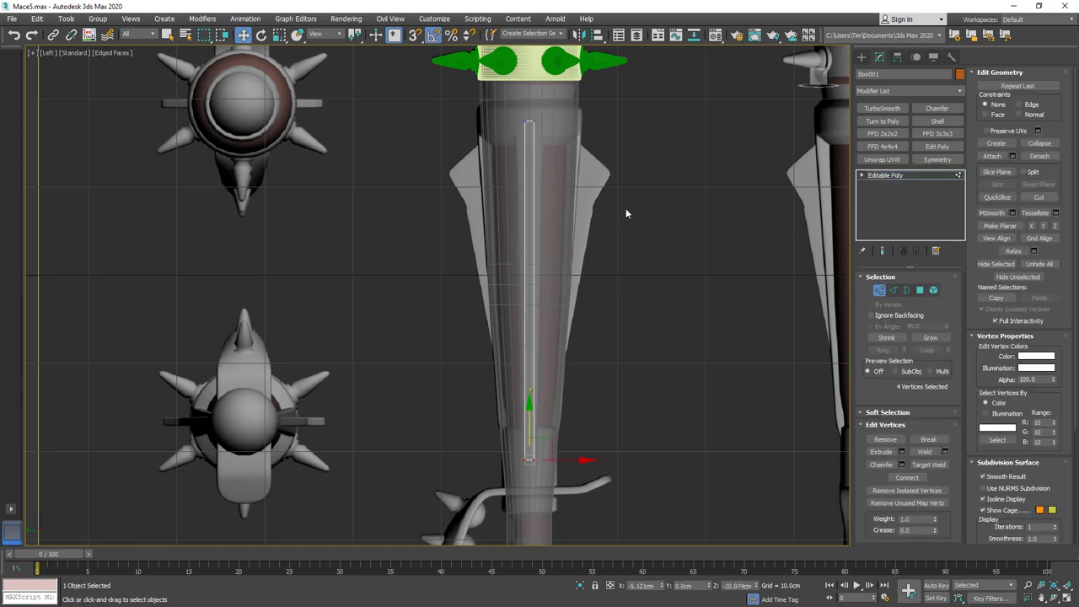
{"action": "middle_click_drag", "start_coordinate": [625, 214], "coordinate": [517, 259]}
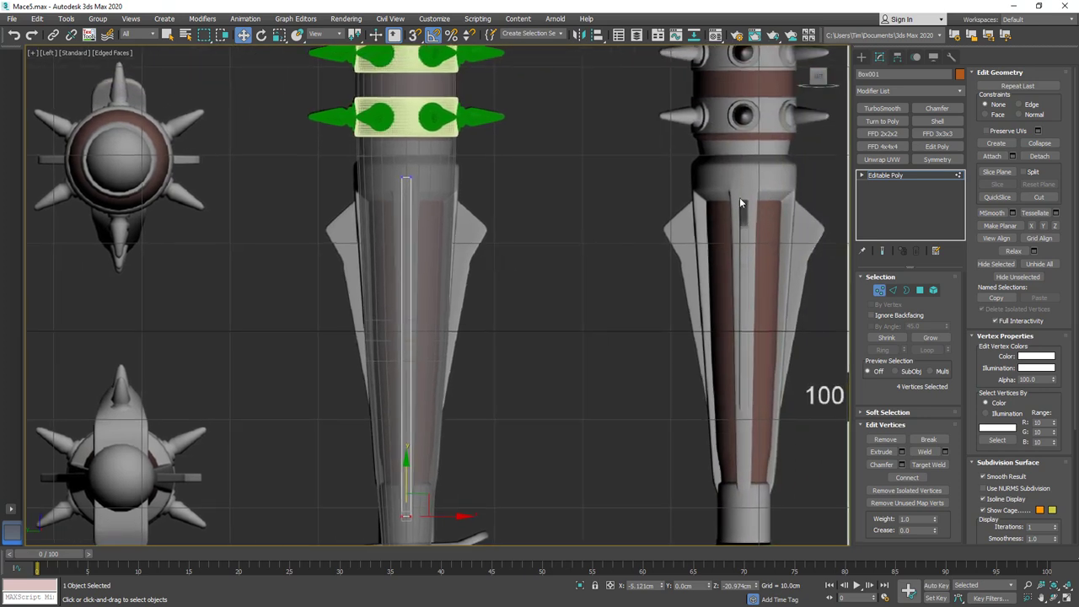
{"action": "left_click_drag", "start_coordinate": [380, 193], "coordinate": [407, 159]}
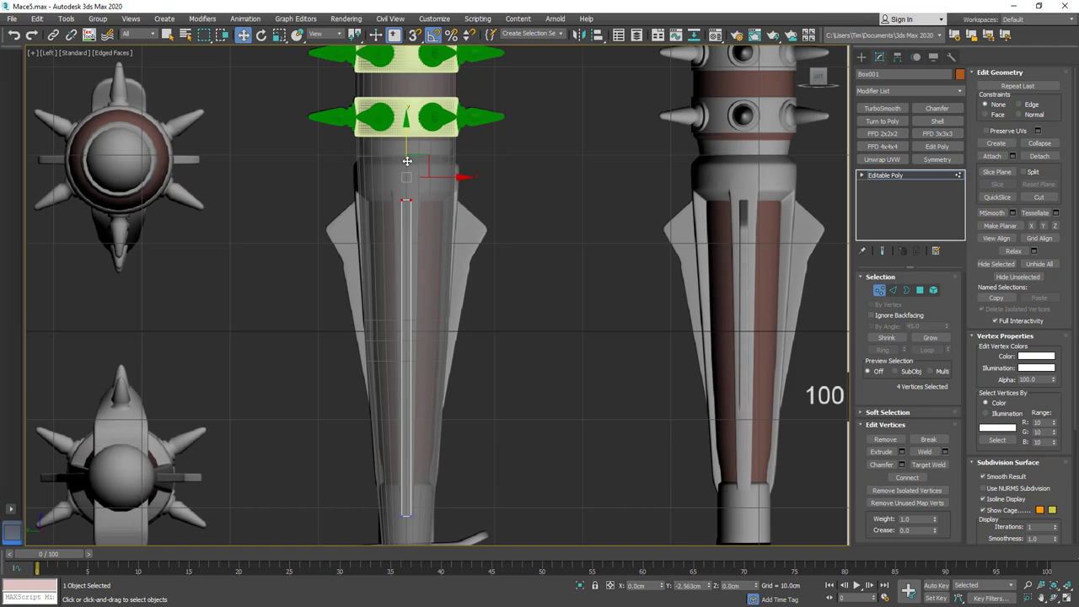
{"action": "middle_click_drag", "start_coordinate": [485, 293], "coordinate": [500, 253]}
{"action": "key", "text": "1"}
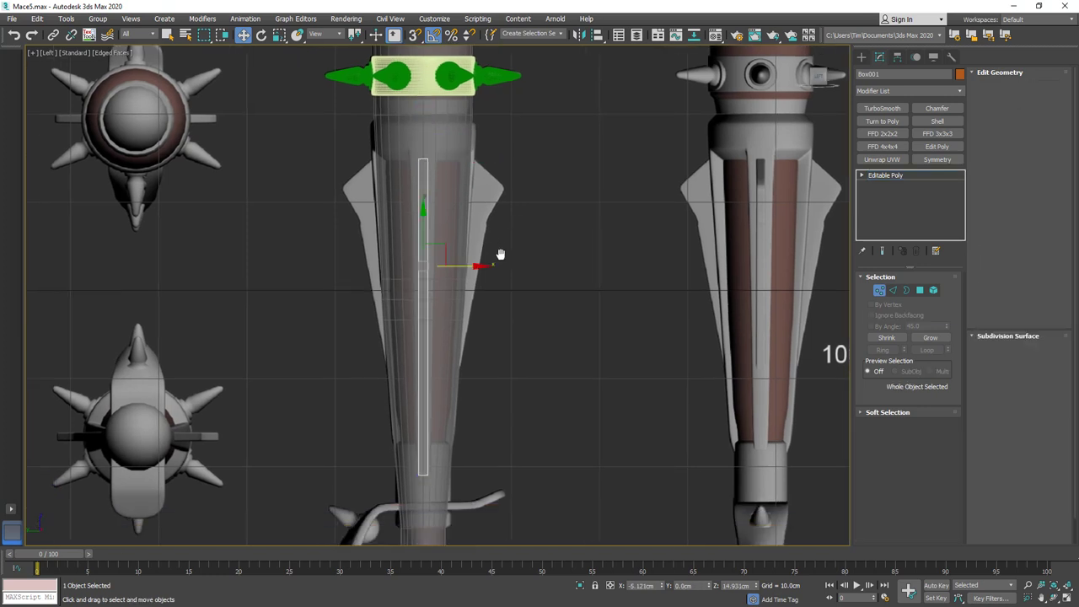
Rotate the box 90 degrees about its vertical axis so its broad side faces the left view.
{"action": "key", "text": "e"}
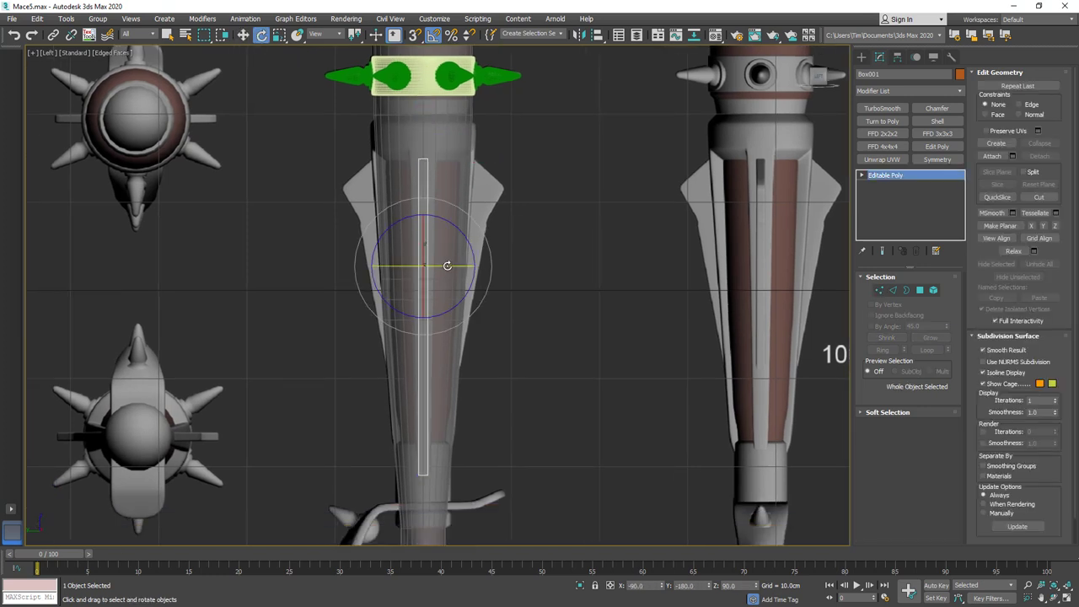
{"action": "left_click_drag", "start_coordinate": [447, 265], "coordinate": [497, 261]}
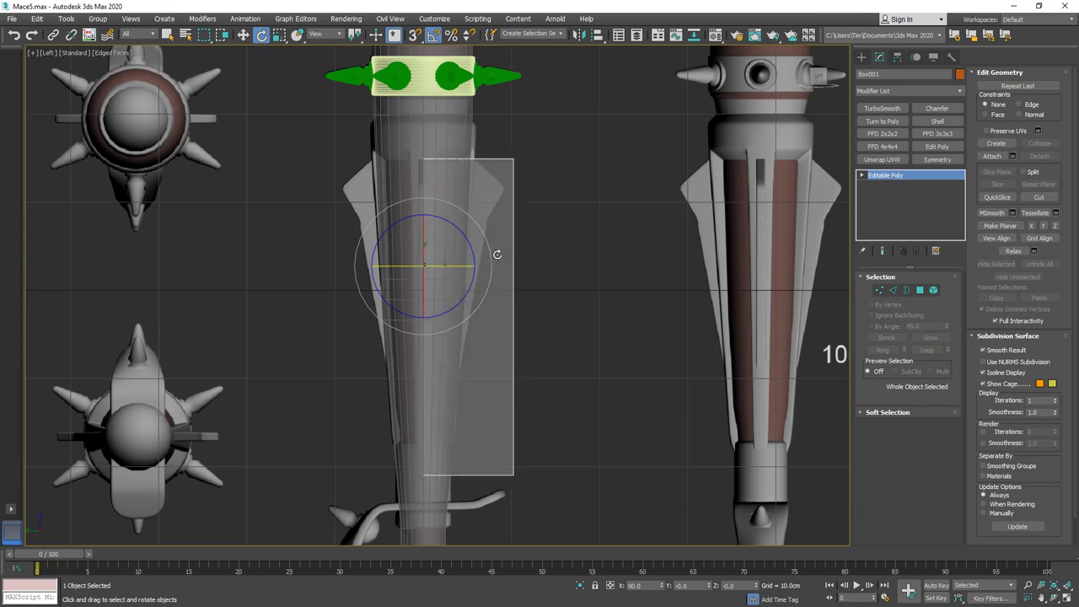
{"action": "key", "text": "w"}
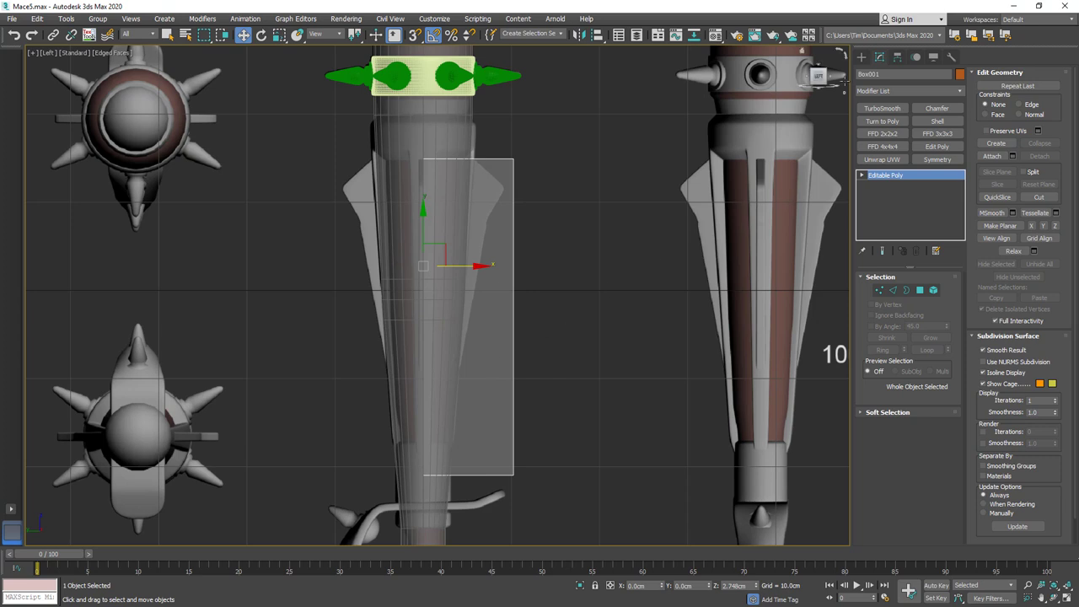
Centre the box's pivot on its geometry, and set its Y position to 0 to line it up with the mace body.
{"action": "left_click", "coordinate": [897, 58]}
{"action": "left_click", "coordinate": [908, 135]}
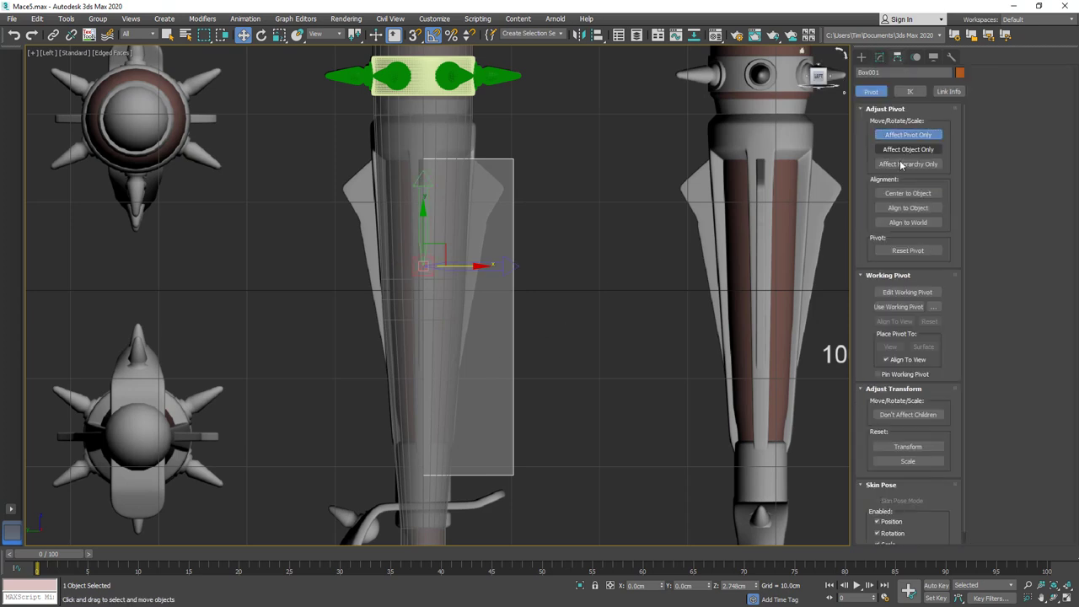
{"action": "left_click", "coordinate": [898, 194]}
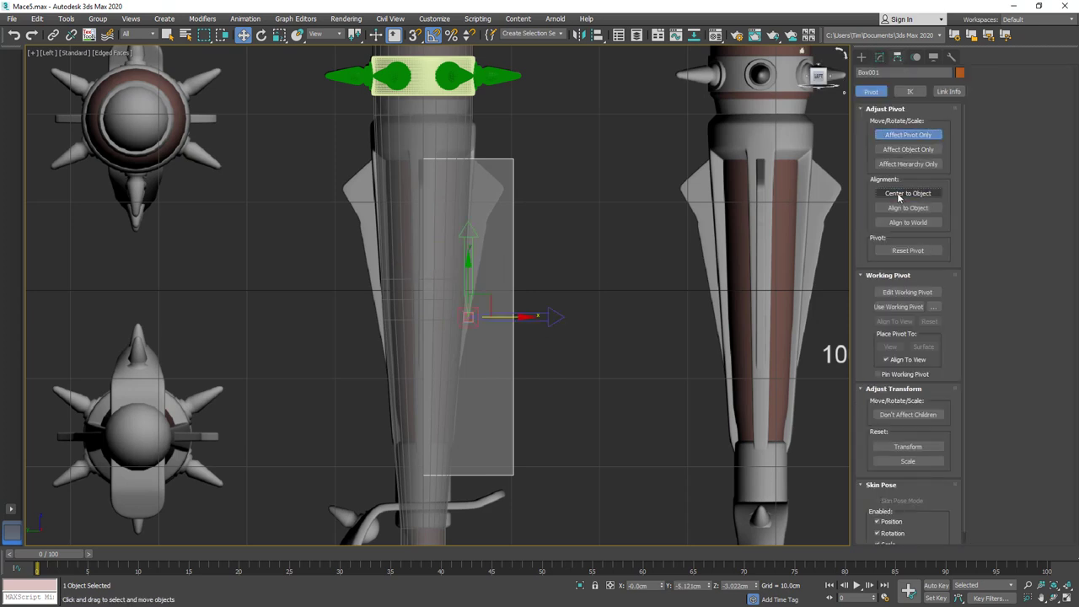
{"action": "left_click", "coordinate": [907, 134]}
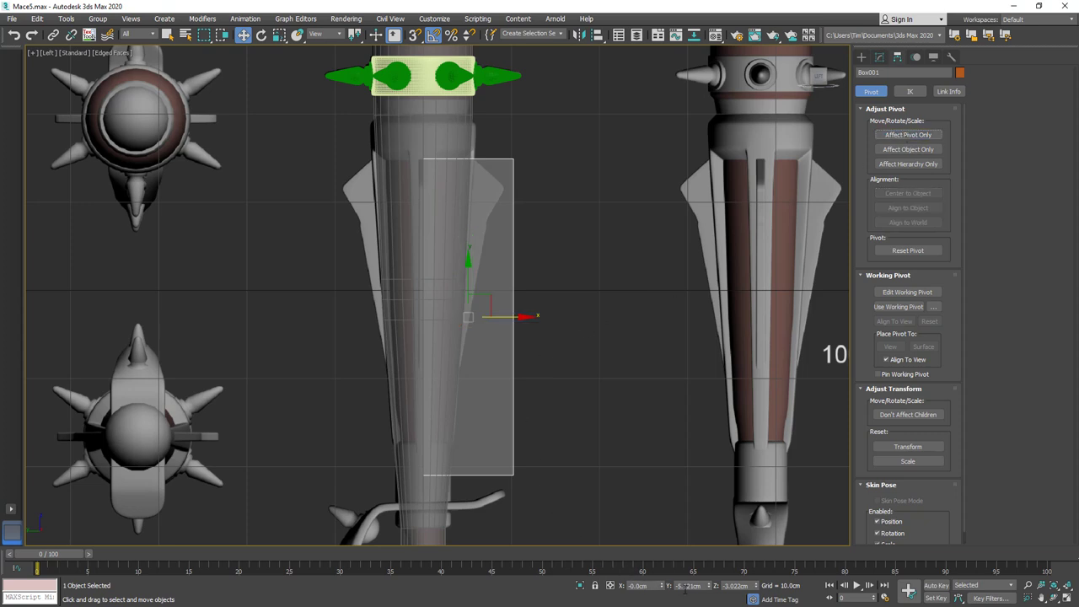
{"action": "right_click", "coordinate": [710, 587]}
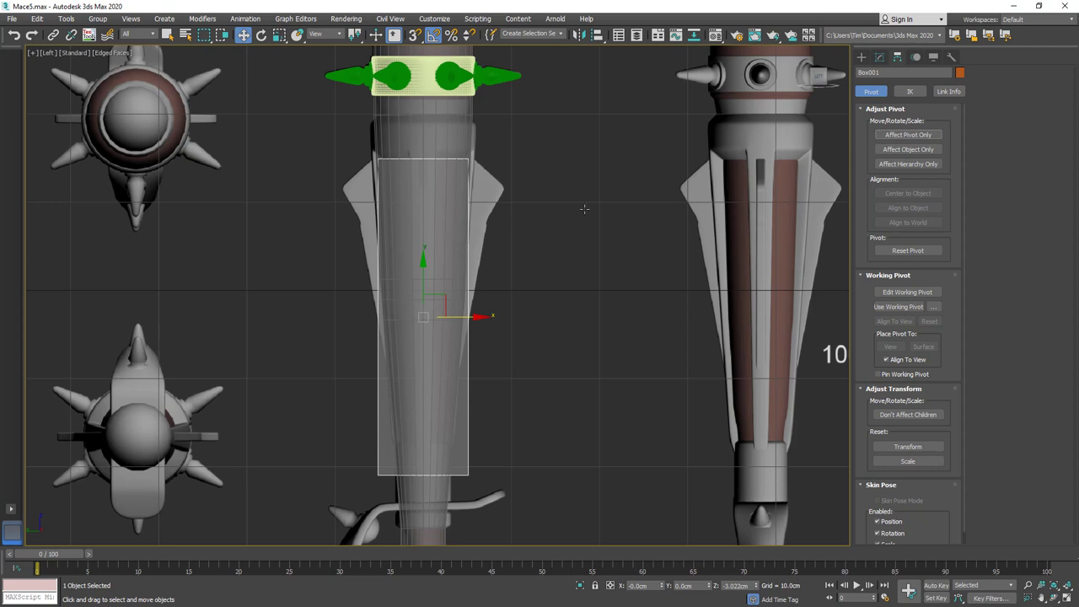
Connect the box's four vertical edges with 2 segments.
{"action": "left_click", "coordinate": [879, 57]}
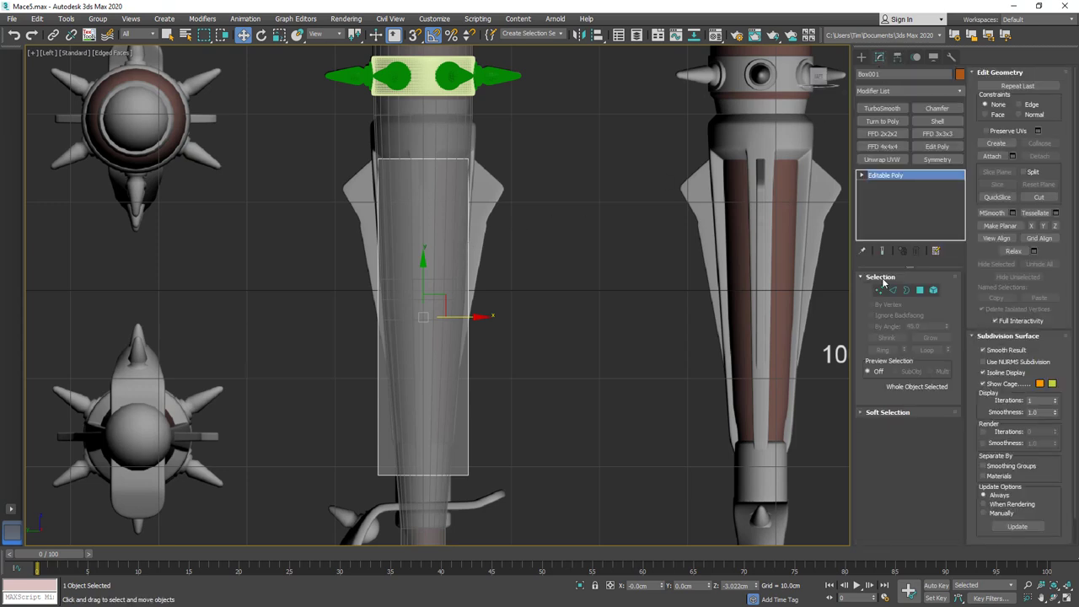
{"action": "left_click", "coordinate": [879, 291]}
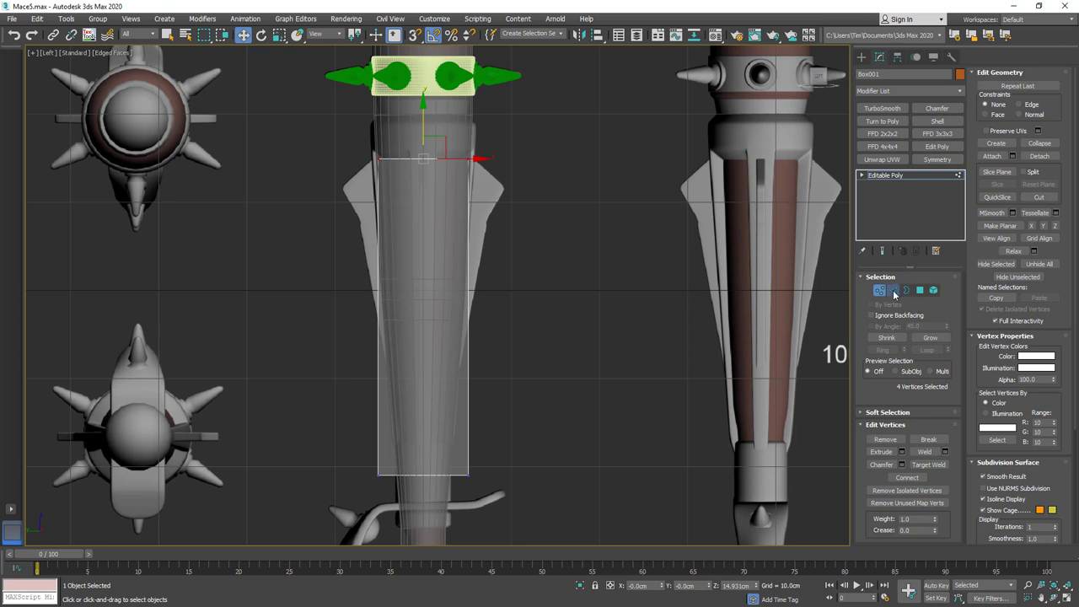
{"action": "left_click", "coordinate": [892, 290]}
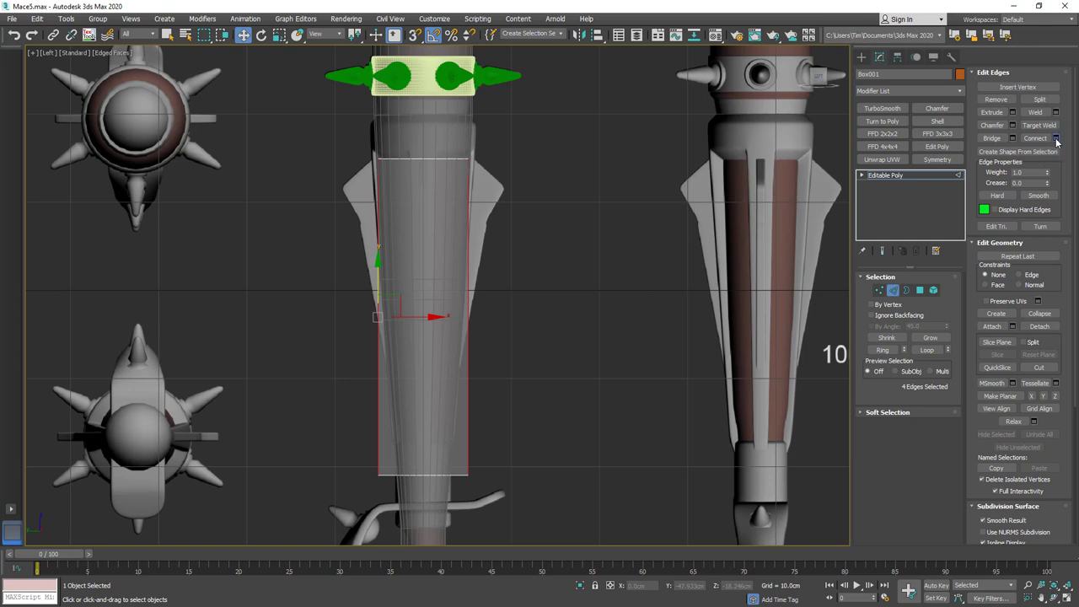
{"action": "left_click", "coordinate": [1054, 139]}
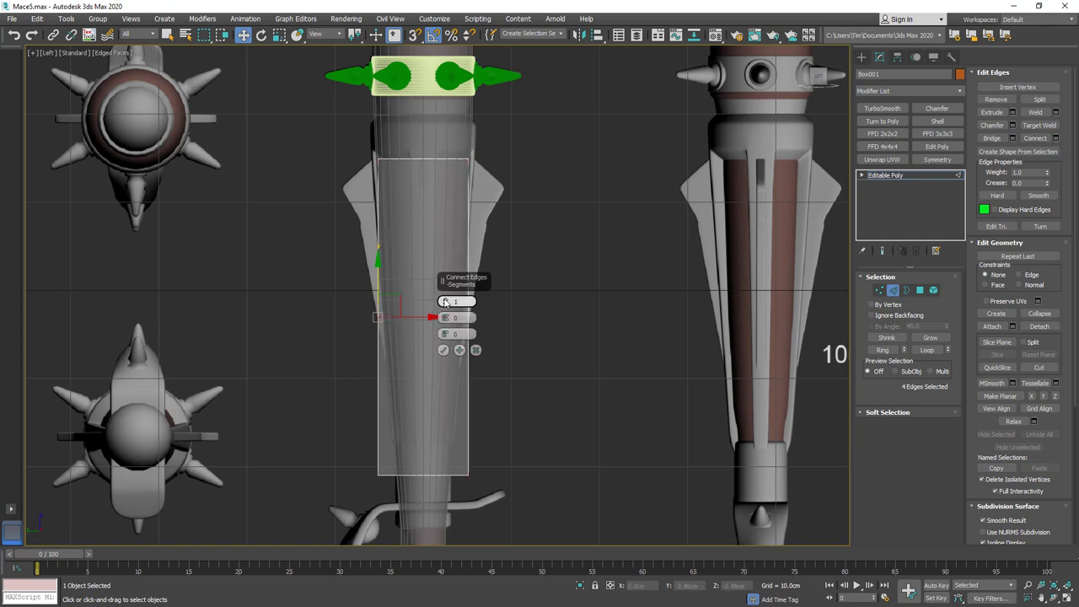
{"action": "left_click_drag", "start_coordinate": [445, 301], "coordinate": [445, 300]}
{"action": "left_click", "coordinate": [443, 348]}
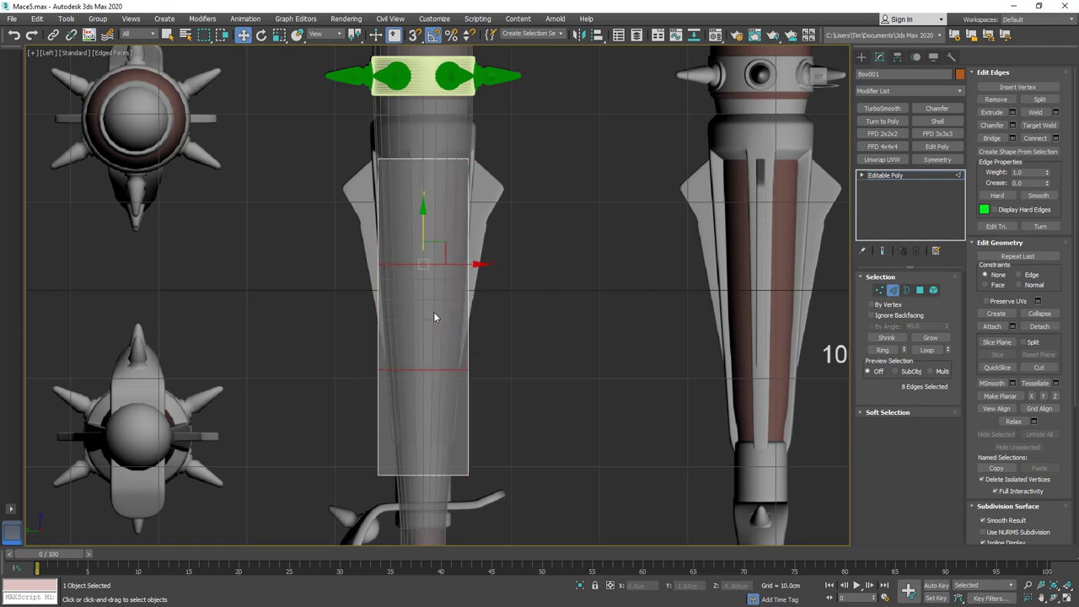
Raise the upper of the two new edge loops to about Z 7.4 cm in the left view.
{"action": "scroll", "coordinate": [418, 266], "scroll_direction": "up", "scroll_amount": 3}
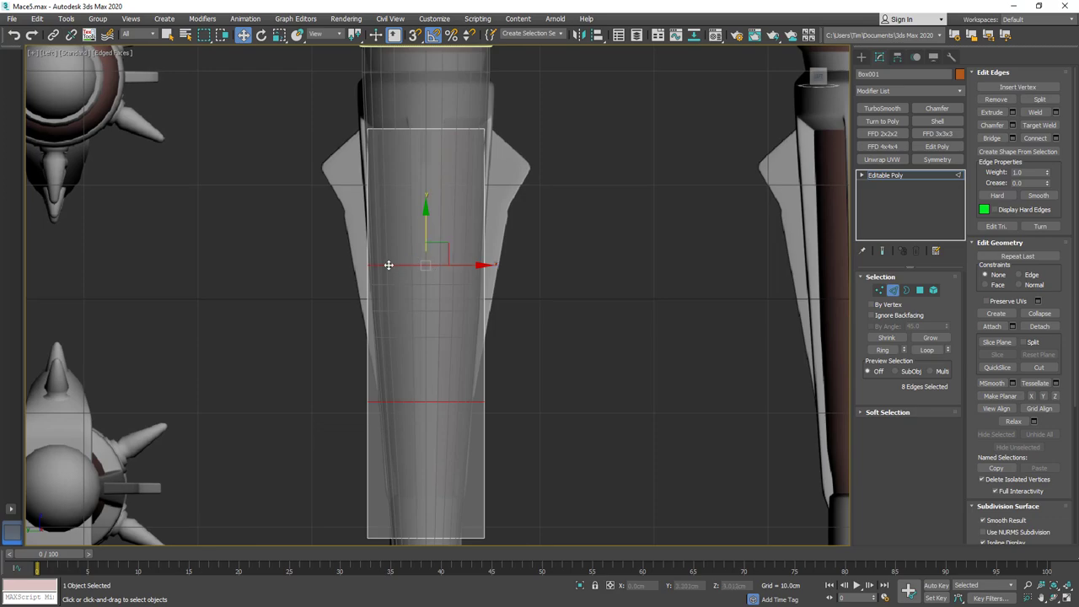
{"action": "left_click", "coordinate": [387, 264]}
{"action": "middle_click_drag", "start_coordinate": [444, 234], "coordinate": [497, 217], "text": "alt"}
{"action": "left_click", "coordinate": [814, 74]}
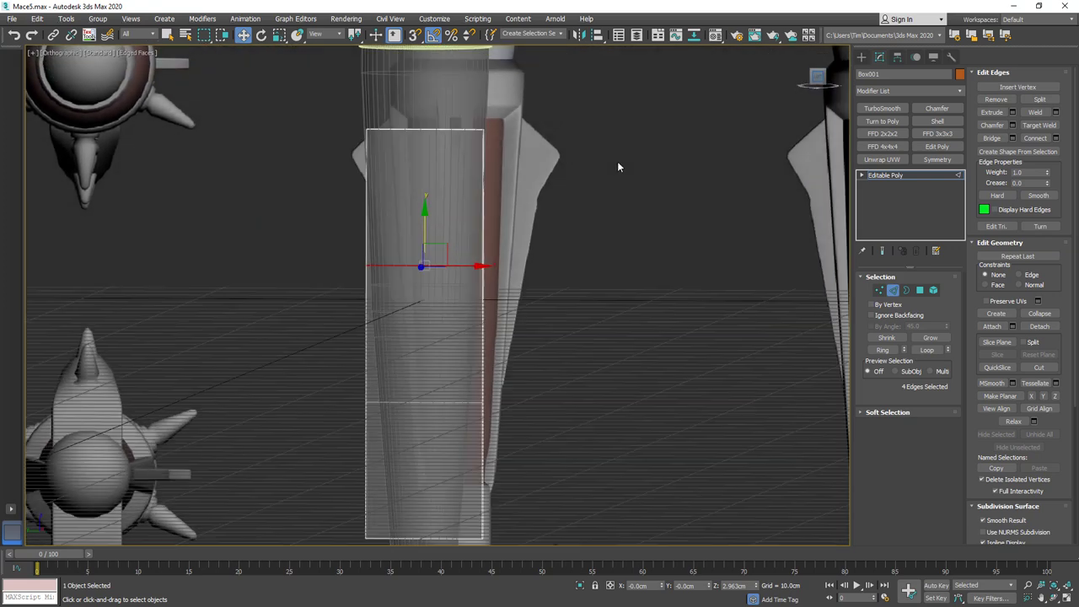
{"action": "scroll", "coordinate": [422, 233], "scroll_direction": "up", "scroll_amount": 1}
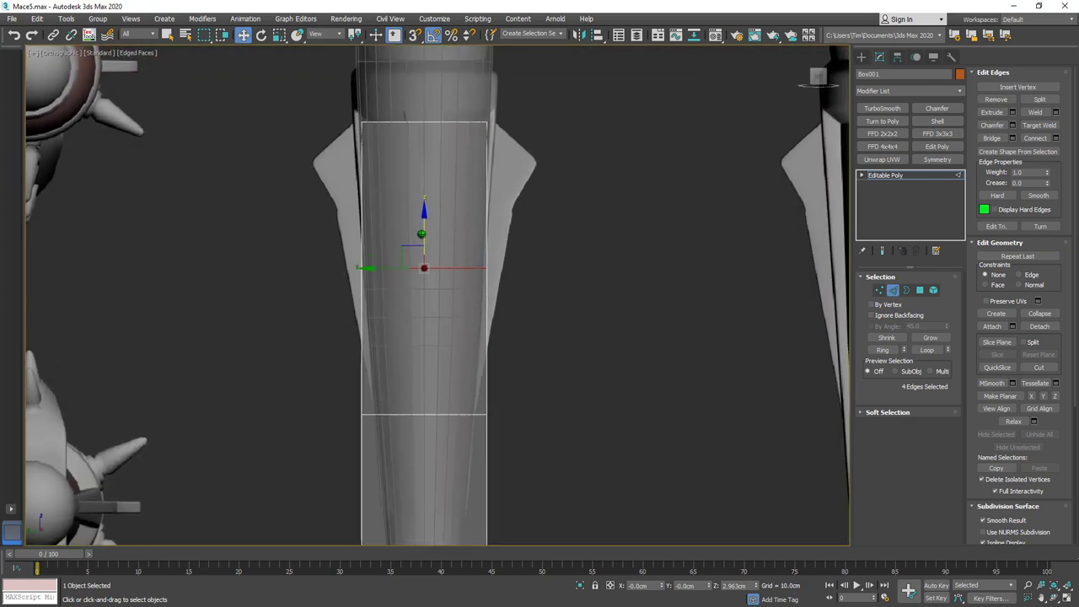
{"action": "key", "text": "l"}
{"action": "scroll", "coordinate": [447, 280], "scroll_direction": "up", "scroll_amount": 7}
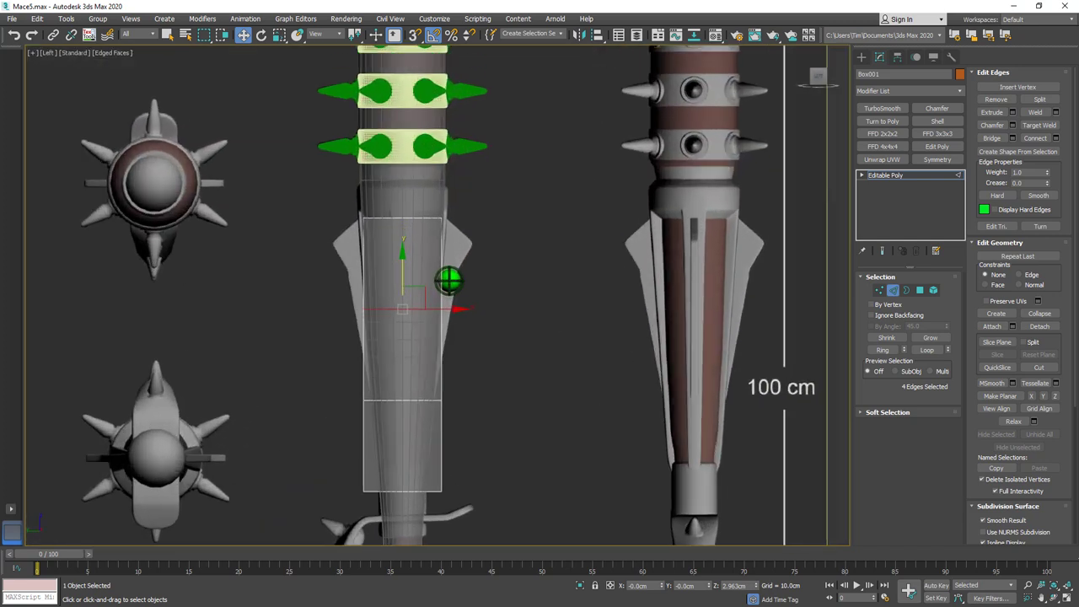
{"action": "left_click_drag", "start_coordinate": [363, 284], "coordinate": [371, 227]}
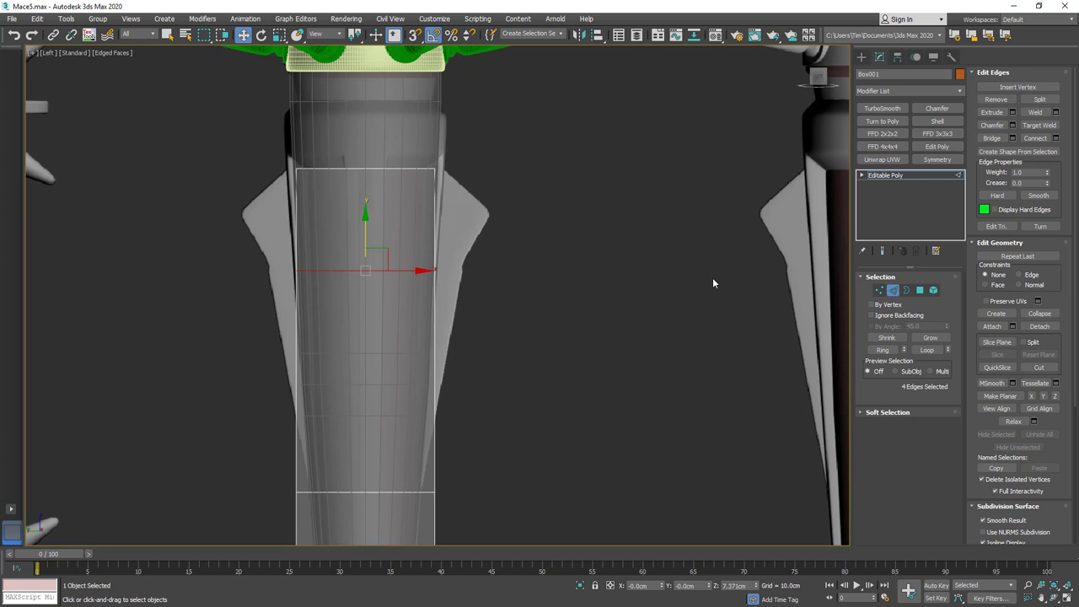
Scale the upper loop's vertices outward horizontally to reach the edges of the reference fins.
{"action": "left_click", "coordinate": [879, 291]}
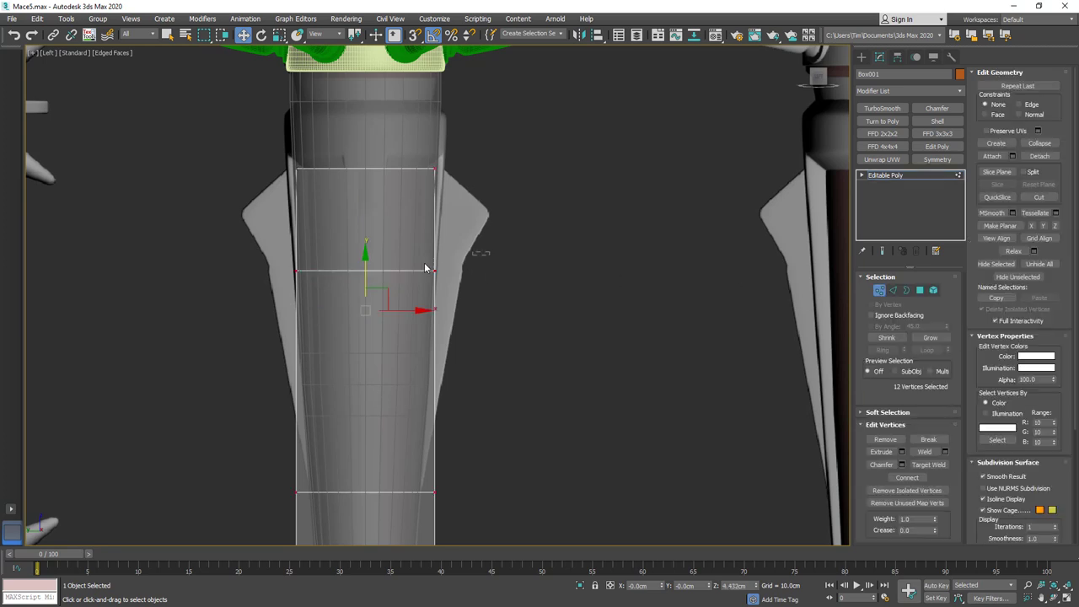
{"action": "left_click_drag", "start_coordinate": [263, 294], "coordinate": [264, 294]}
{"action": "key", "text": "r"}
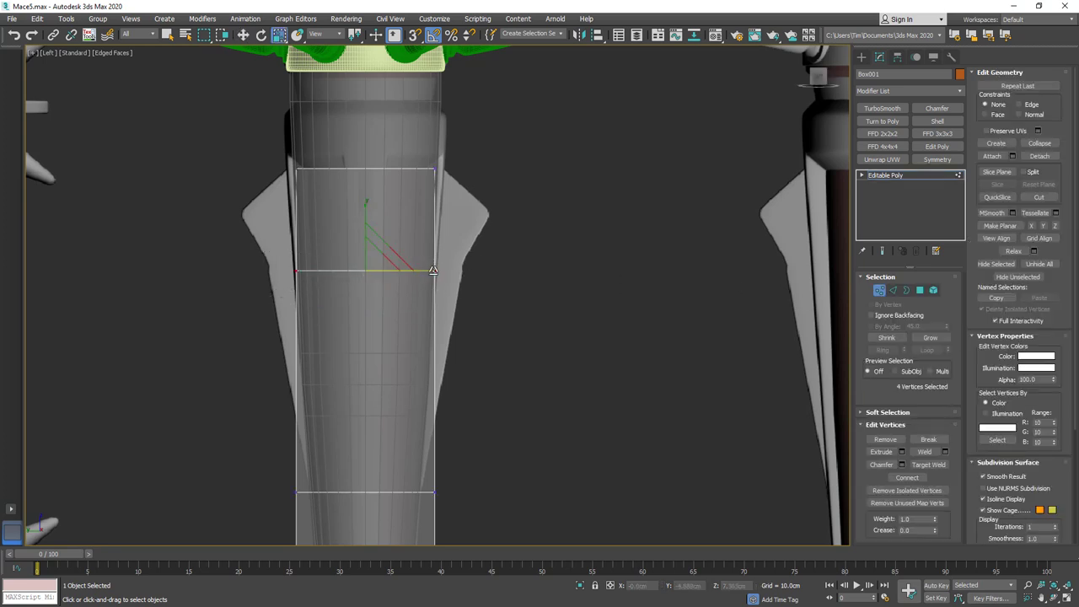
{"action": "left_click_drag", "start_coordinate": [432, 271], "coordinate": [449, 266]}
Scale the box's bottom vertices to about 47% of their width, and narrow the lower loop's vertices to fit inside the tapered body.
{"action": "middle_click_drag", "start_coordinate": [450, 266], "coordinate": [483, 181]}
{"action": "left_click_drag", "start_coordinate": [544, 431], "coordinate": [329, 479]}
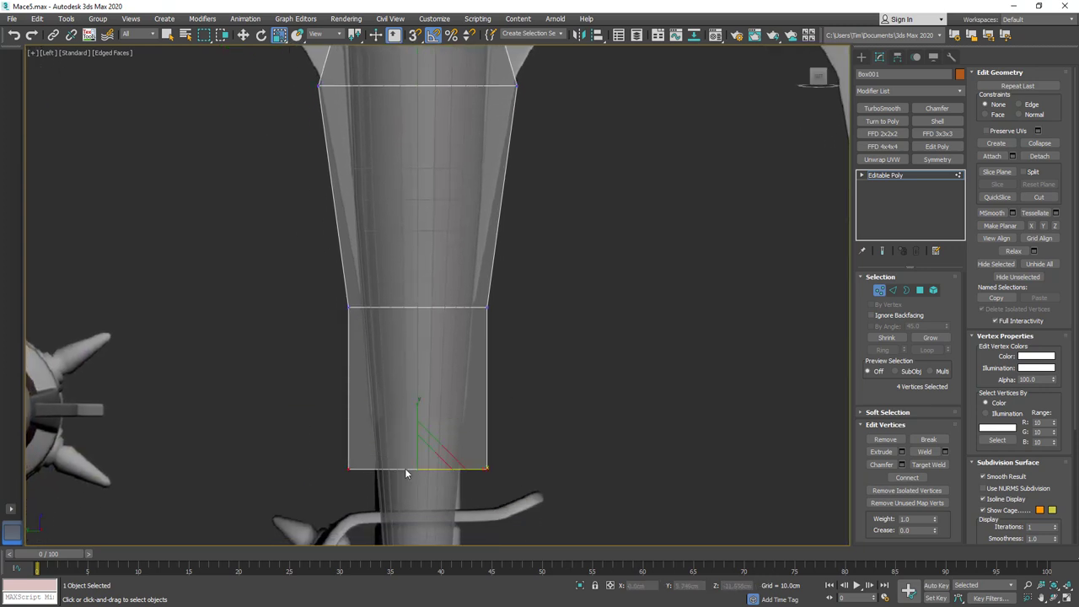
{"action": "left_click_drag", "start_coordinate": [481, 469], "coordinate": [477, 501]}
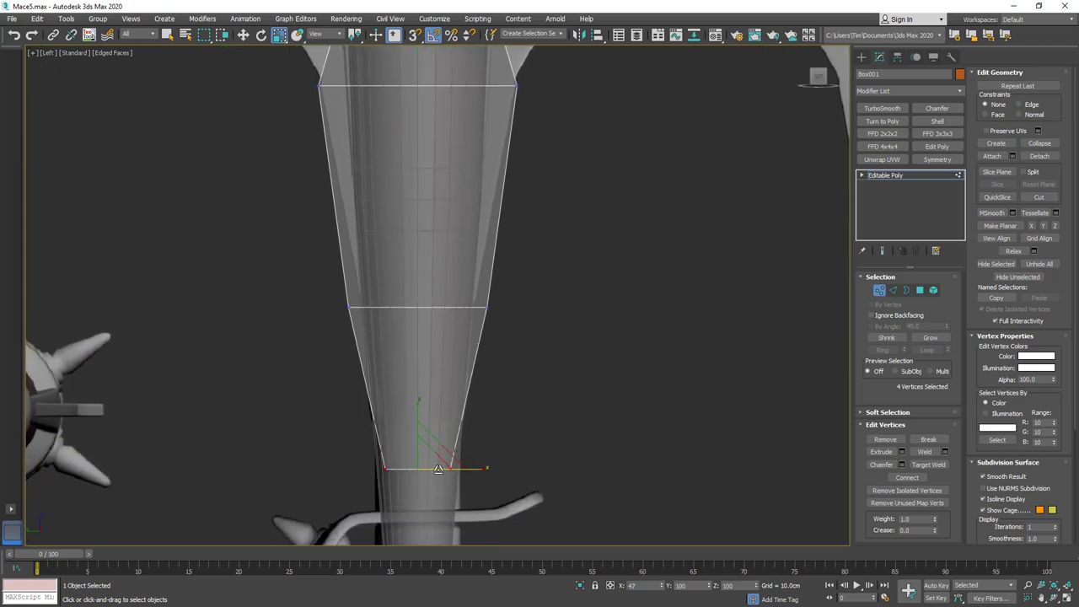
{"action": "left_click_drag", "start_coordinate": [358, 327], "coordinate": [335, 329]}
{"action": "middle_click_drag", "start_coordinate": [532, 274], "coordinate": [425, 350]}
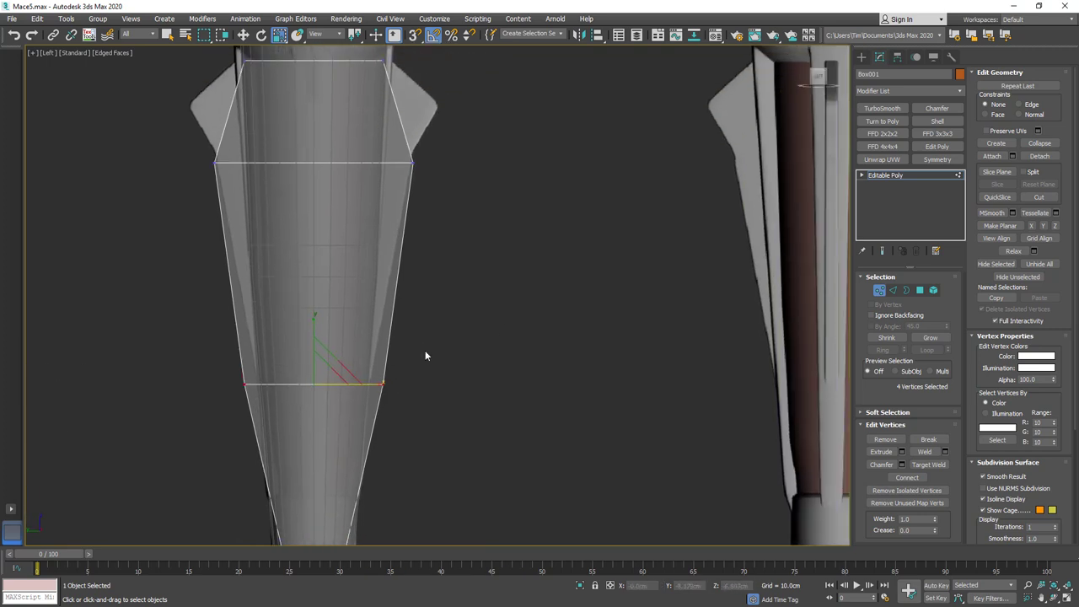
{"action": "scroll", "coordinate": [500, 332], "scroll_direction": "down", "scroll_amount": 1}
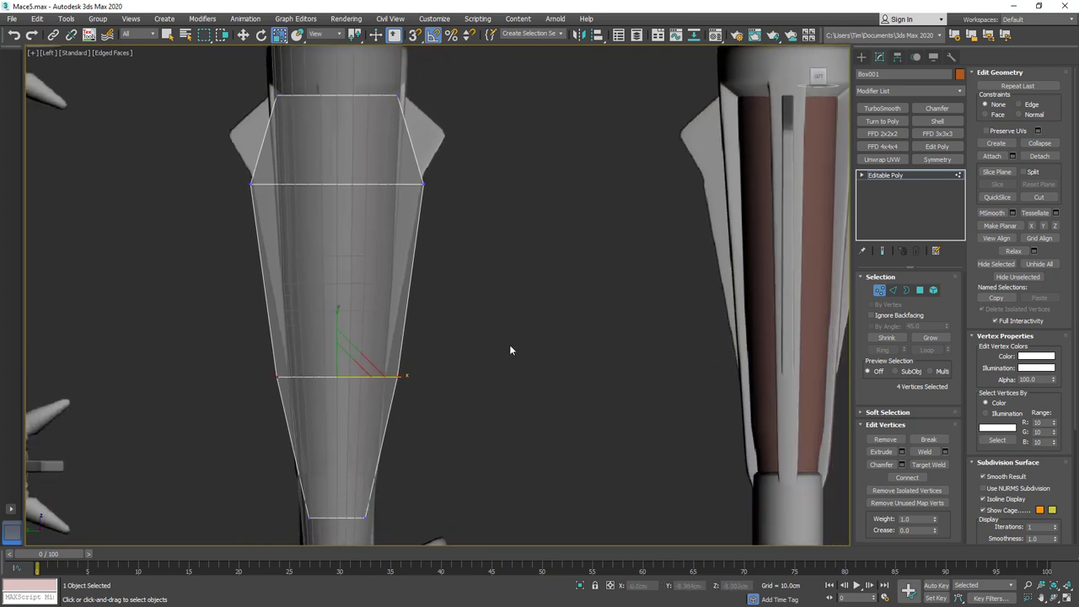
{"action": "left_click_drag", "start_coordinate": [405, 377], "coordinate": [375, 376]}
Raise the box's bottom vertices to about Z -10.2 cm, just under the lower loop.
{"action": "left_click_drag", "start_coordinate": [402, 474], "coordinate": [292, 523]}
{"action": "key", "text": "w"}
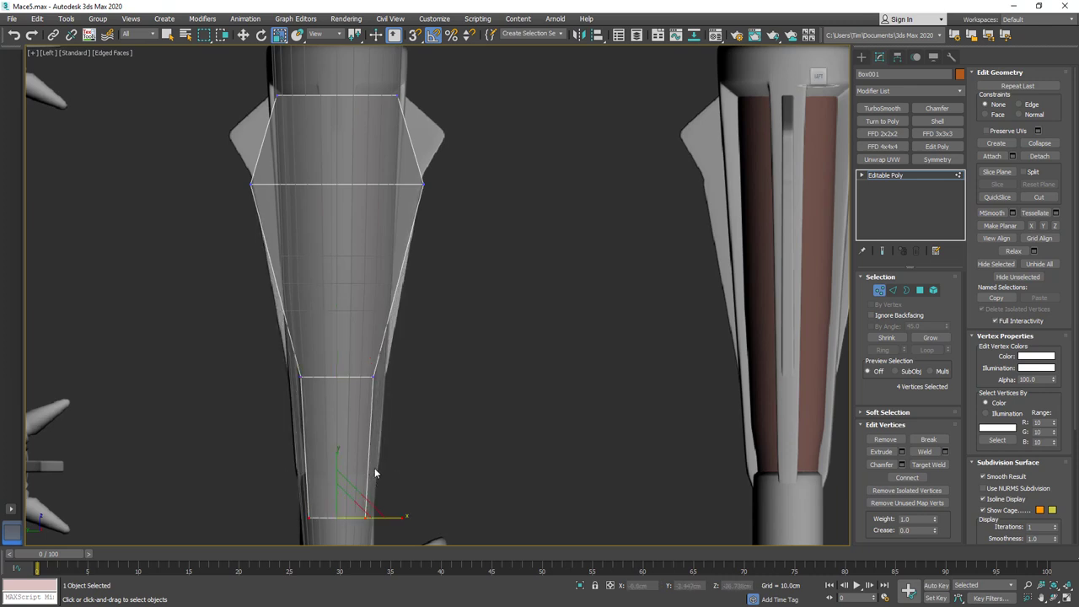
{"action": "left_click_drag", "start_coordinate": [337, 476], "coordinate": [354, 352]}
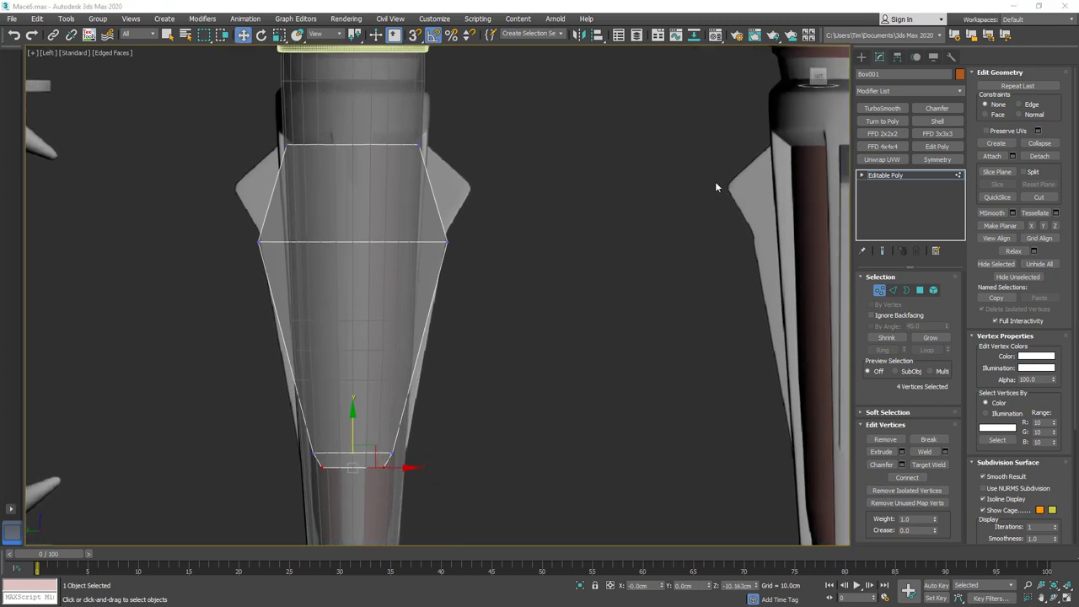
Scale the box's top vertices inward horizontally so the top edge sits well inside the mace body.
{"action": "left_click_drag", "start_coordinate": [469, 130], "coordinate": [258, 157]}
{"action": "key", "text": "r"}
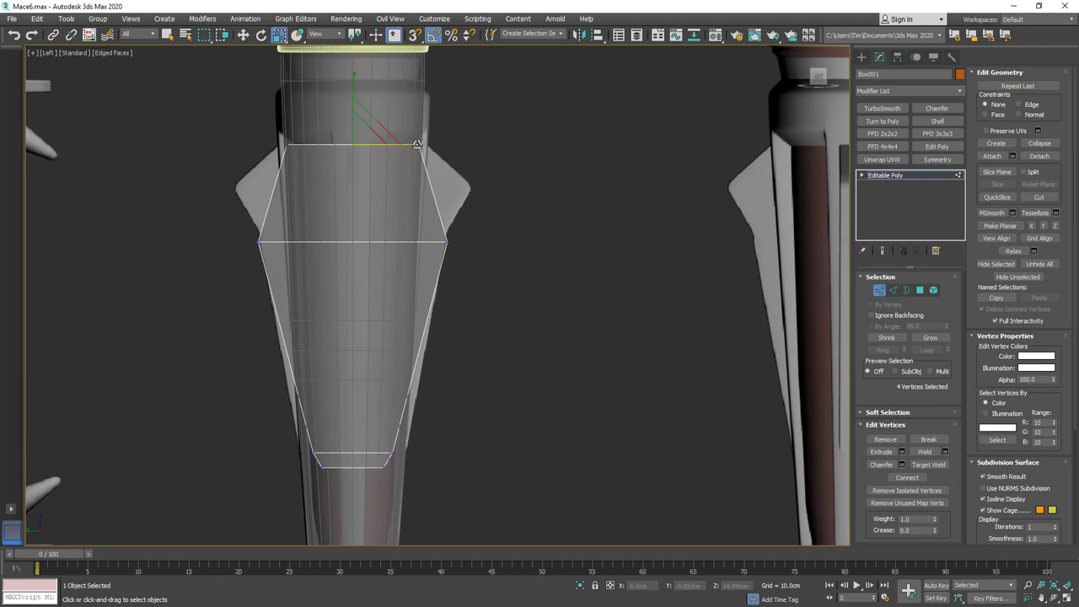
{"action": "left_click_drag", "start_coordinate": [416, 143], "coordinate": [248, 278]}
Raise the upper loop's vertices to about Z 11.8 cm, and widen them to the tips of the reference fins.
{"action": "key", "text": "w"}
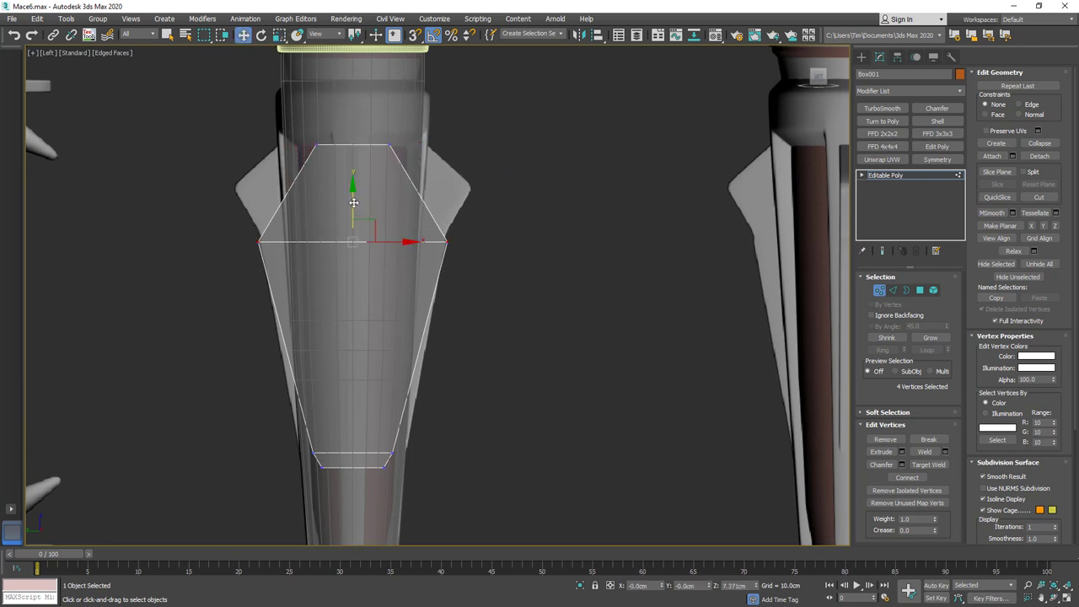
{"action": "left_click_drag", "start_coordinate": [353, 202], "coordinate": [355, 145]}
{"action": "key", "text": "r"}
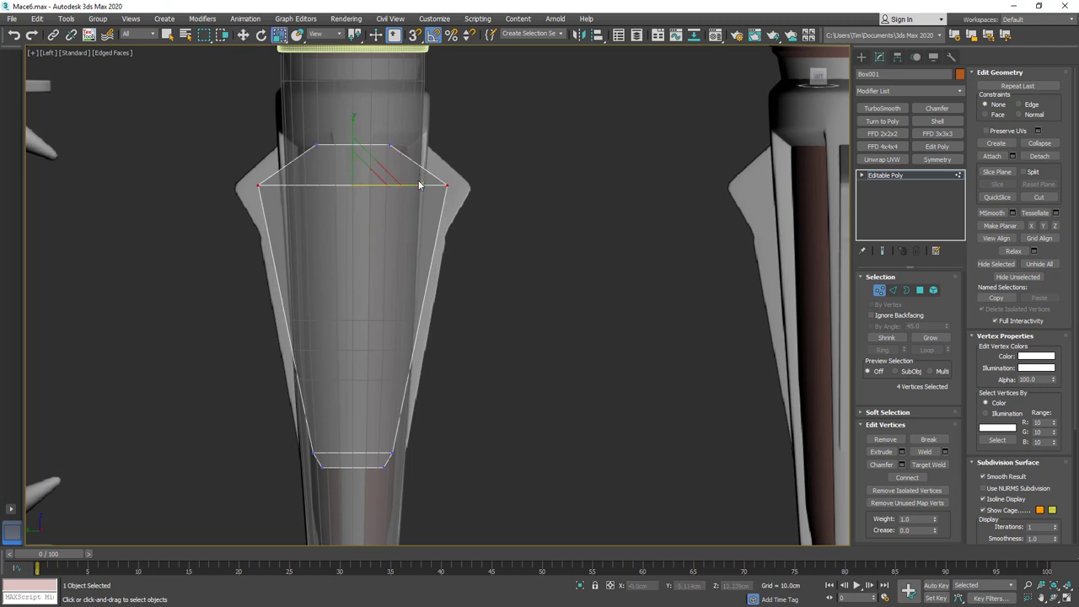
{"action": "left_click_drag", "start_coordinate": [421, 184], "coordinate": [428, 182]}
Raise the box's top vertices by about 2.8 cm so the sloped edges follow the fins' upper outline.
{"action": "left_click_drag", "start_coordinate": [305, 150], "coordinate": [305, 148]}
{"action": "key", "text": "w"}
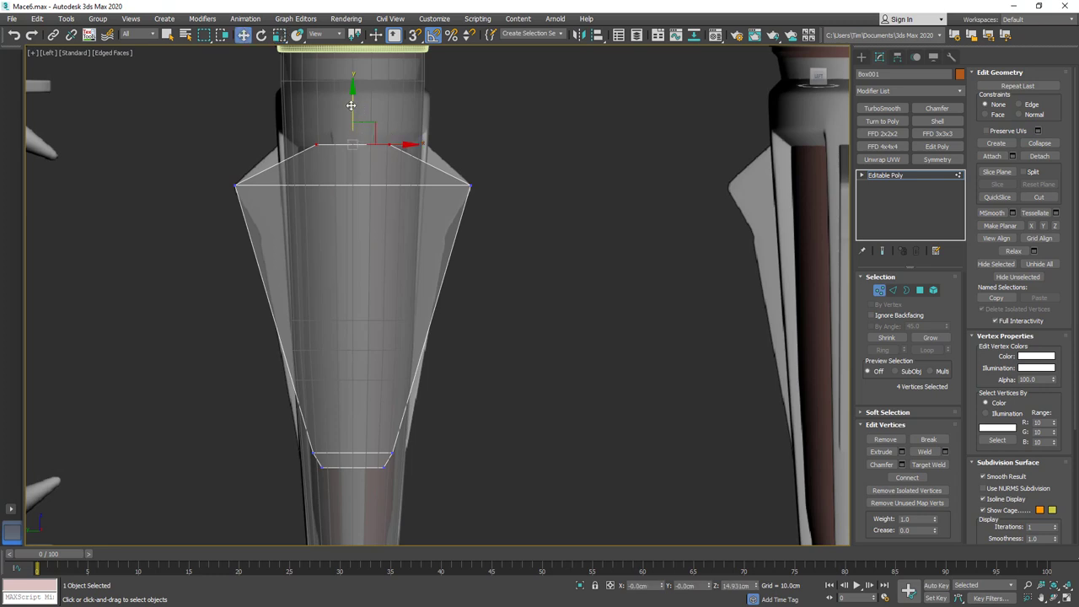
{"action": "left_click_drag", "start_coordinate": [351, 107], "coordinate": [353, 71]}
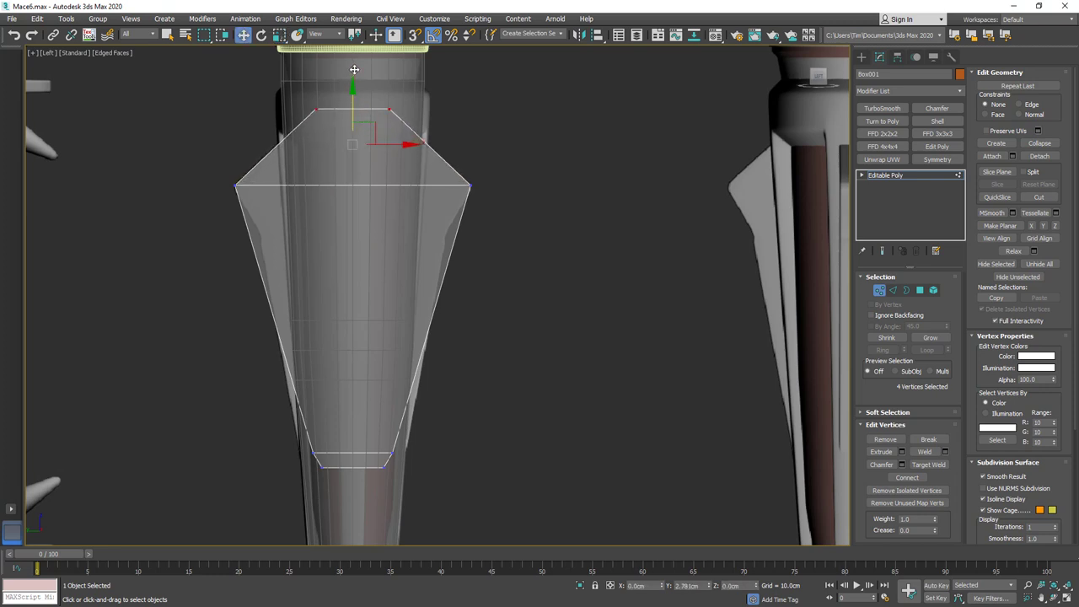
Chamfer the widest edge loop at the fin tips by about 0.407 cm with 2 segments, and return to the left view.
{"action": "left_click", "coordinate": [895, 291]}
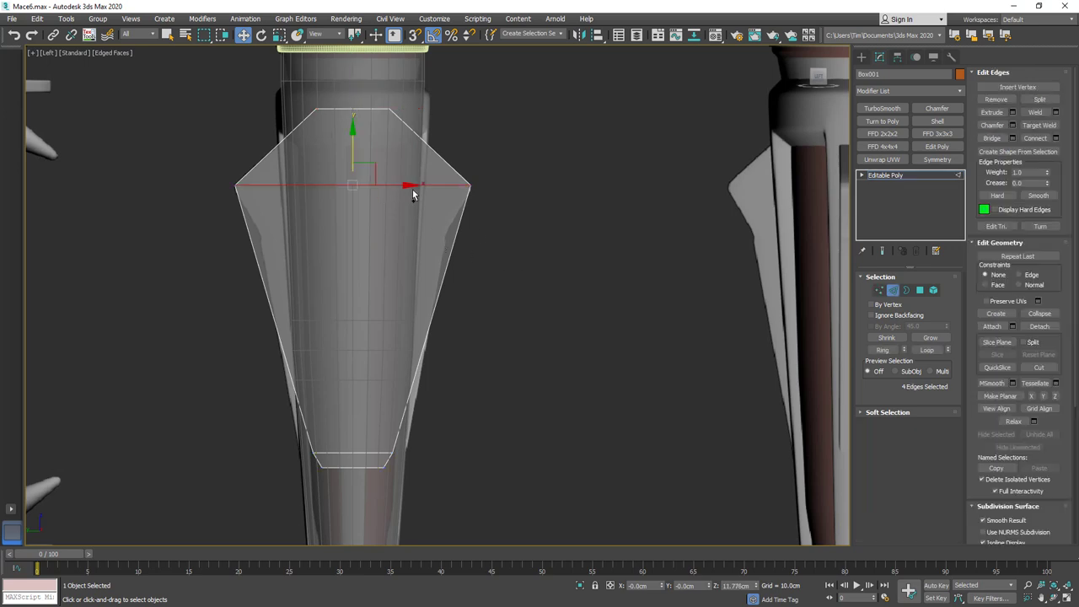
{"action": "scroll", "coordinate": [412, 189], "scroll_direction": "up", "scroll_amount": 3}
{"action": "middle_click_drag", "start_coordinate": [441, 173], "coordinate": [426, 177], "text": "alt"}
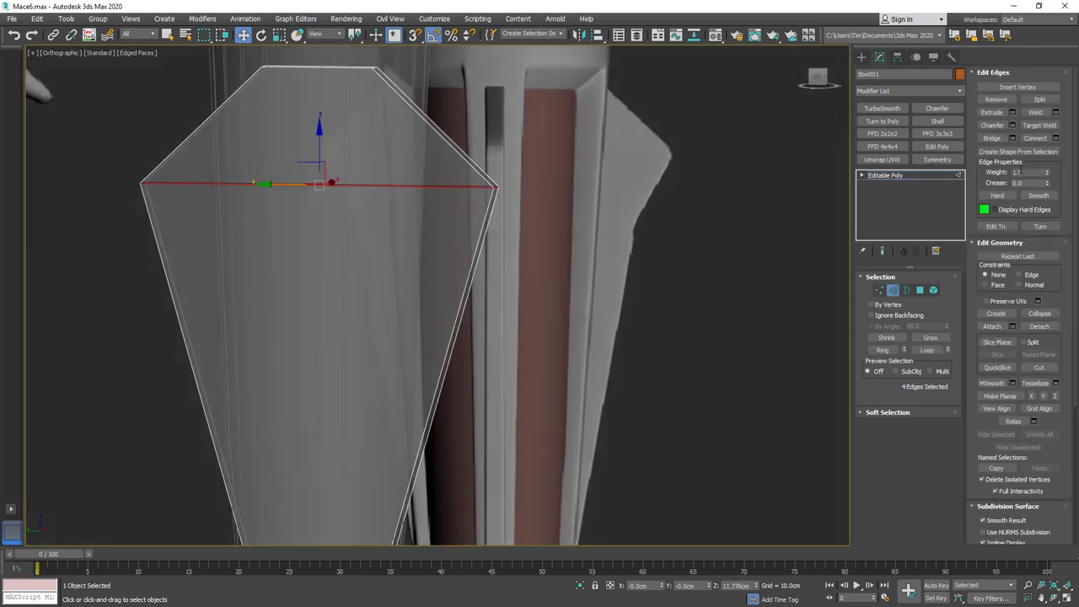
{"action": "left_click", "coordinate": [1012, 125]}
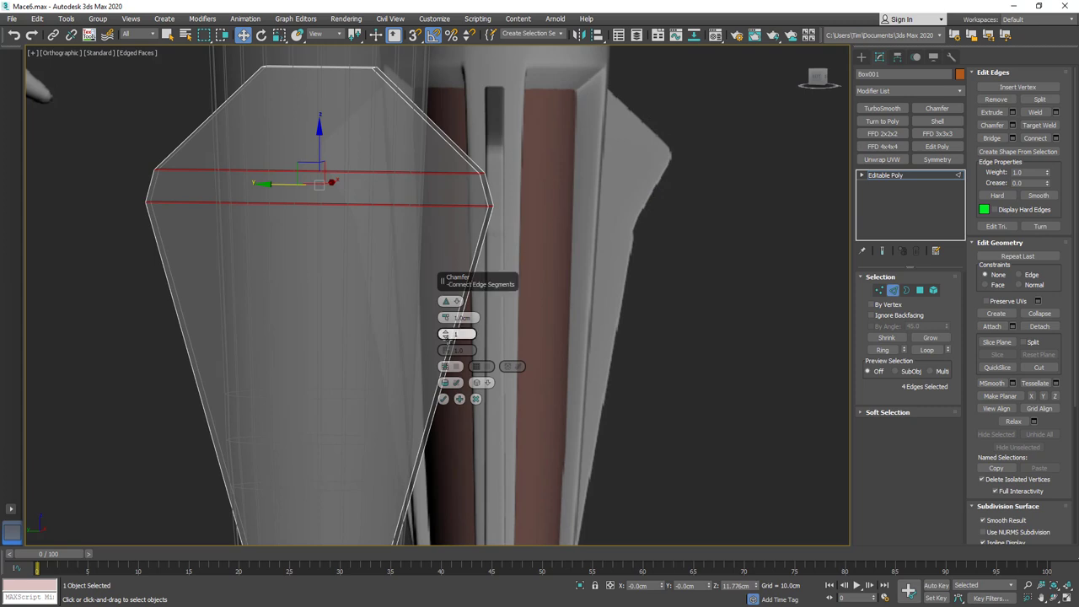
{"action": "mouse_move", "coordinate": [447, 321]}
{"action": "left_mouse_down"}
{"action": "mouse_move", "coordinate": [450, 338]}
{"action": "mouse_move", "coordinate": [445, 329]}
{"action": "left_mouse_up"}
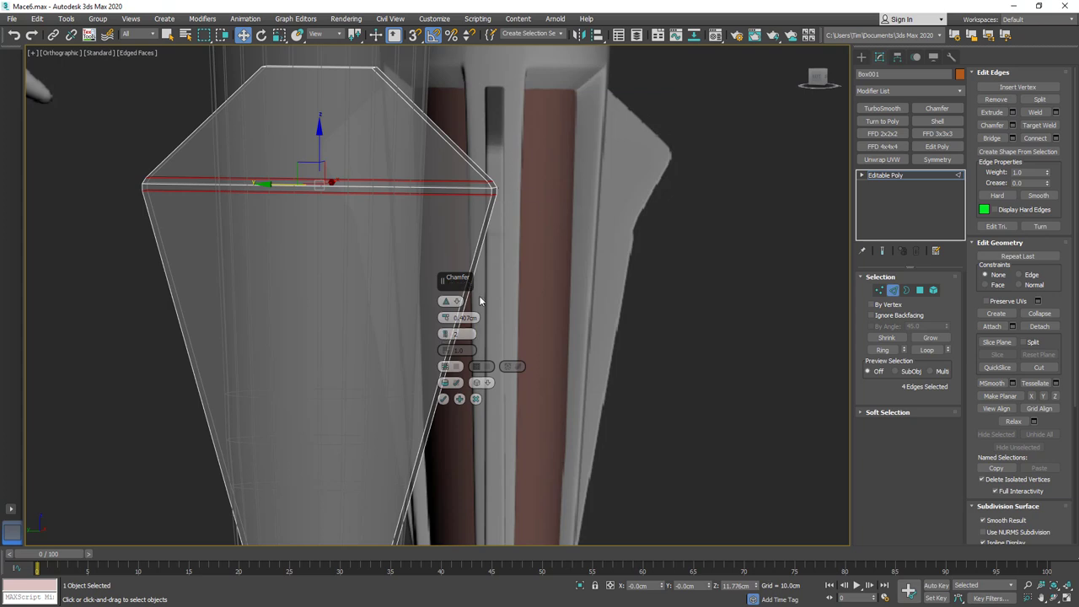
{"action": "left_click", "coordinate": [443, 398]}
{"action": "middle_click_drag", "start_coordinate": [456, 362], "coordinate": [530, 234], "text": "alt"}
{"action": "key", "text": "l"}
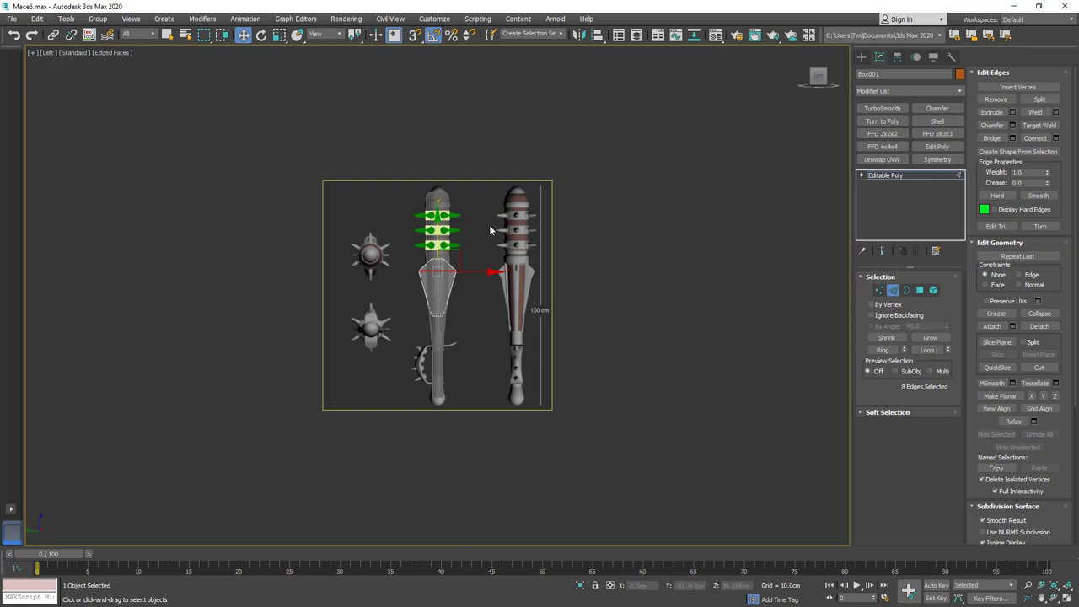
Lower the box's bottom two rows of vertices to about Z -14.5 cm along the tapered body.
{"action": "scroll", "coordinate": [428, 281], "scroll_direction": "up", "scroll_amount": 10}
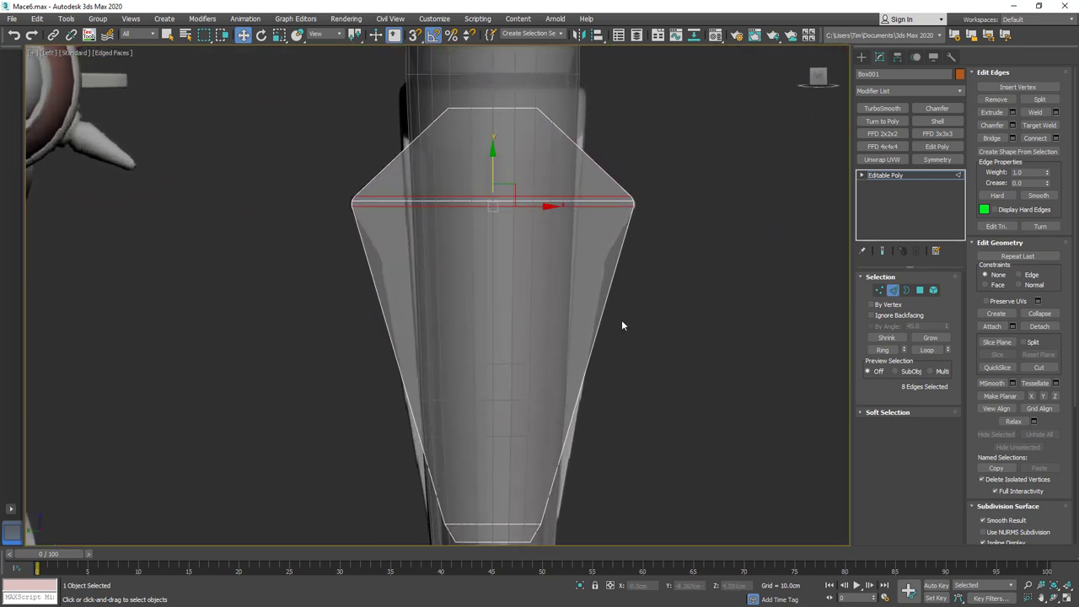
{"action": "middle_click_drag", "start_coordinate": [622, 325], "coordinate": [634, 229]}
{"action": "left_click", "coordinate": [881, 291]}
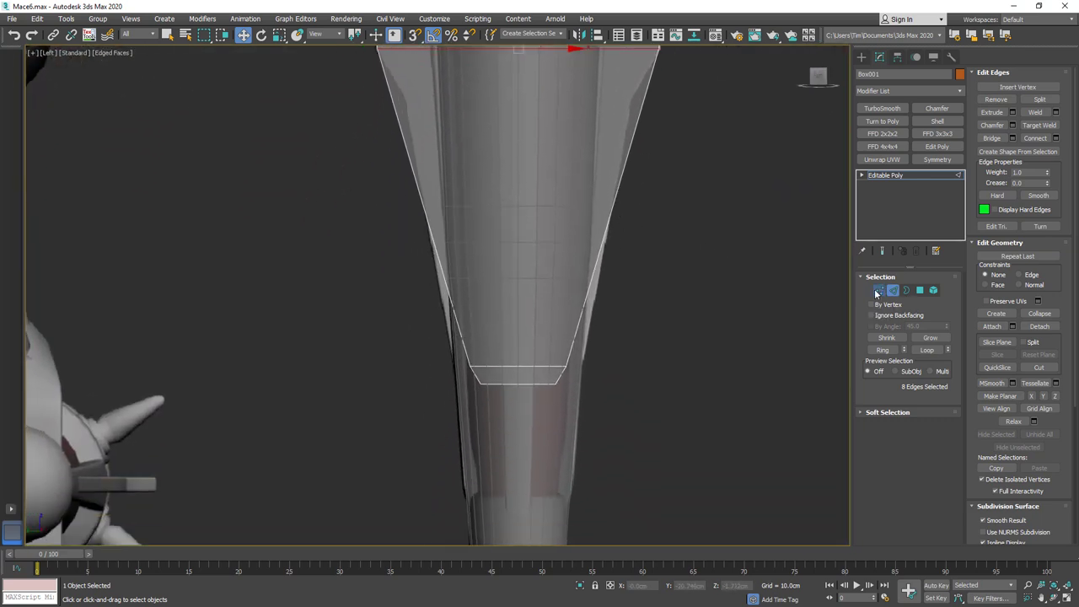
{"action": "left_click_drag", "start_coordinate": [667, 322], "coordinate": [386, 431]}
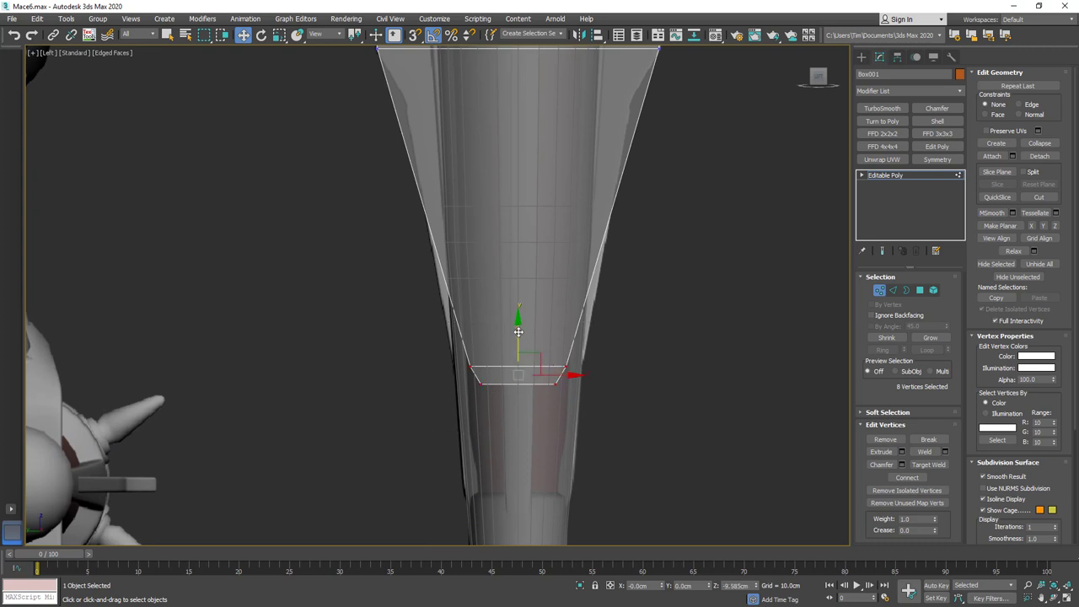
{"action": "left_click_drag", "start_coordinate": [519, 332], "coordinate": [526, 411]}
Connect the box's long lower side edges with 1 segment to add a horizontal loop below the fin tips.
{"action": "middle_click_drag", "start_coordinate": [557, 297], "coordinate": [549, 386]}
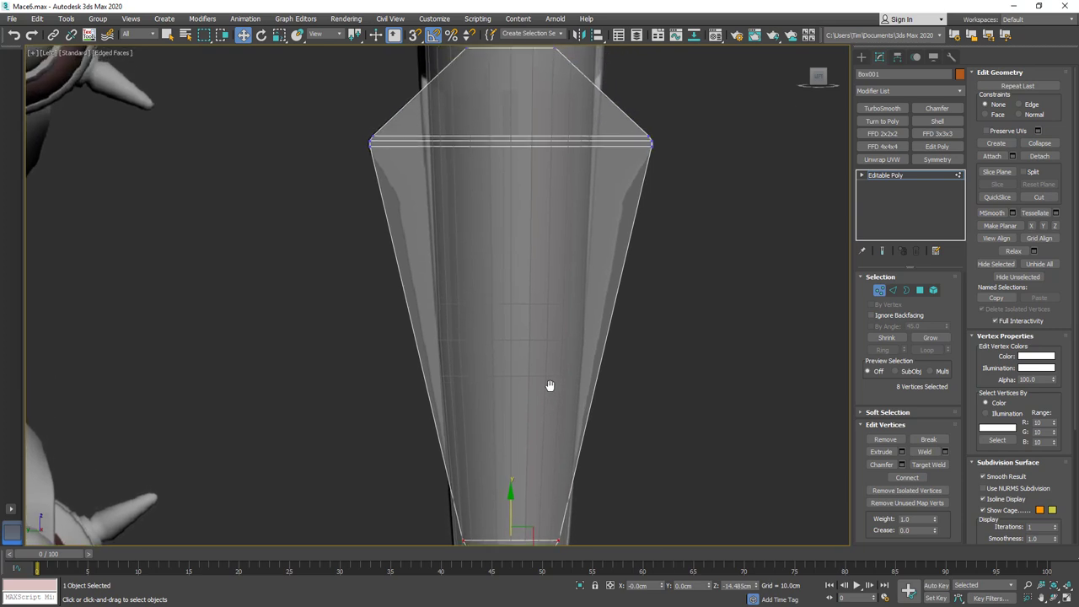
{"action": "left_click", "coordinate": [895, 290]}
{"action": "left_click_drag", "start_coordinate": [691, 253], "coordinate": [329, 258]}
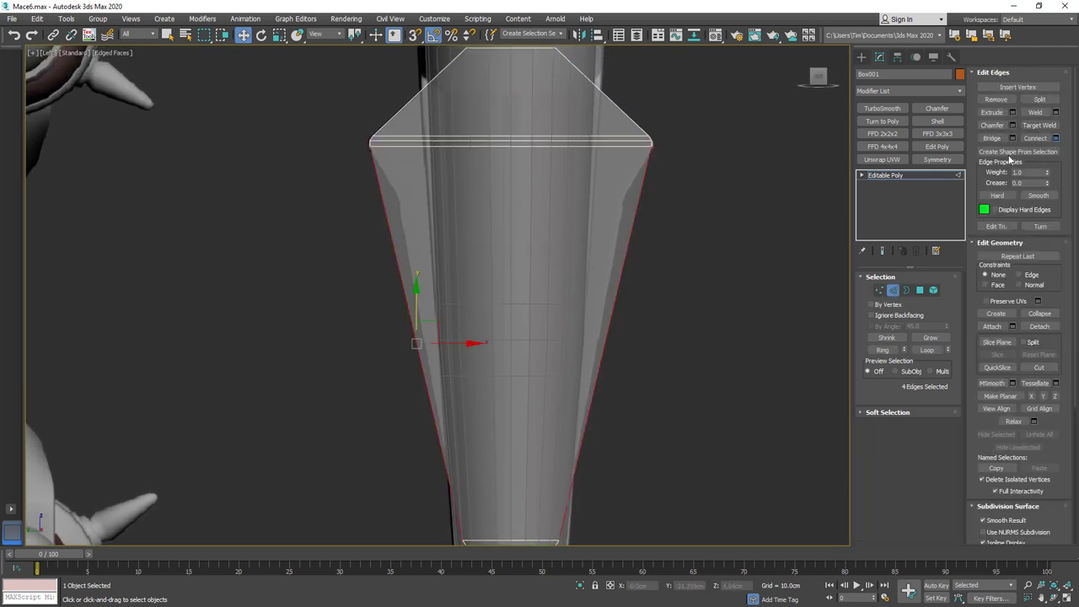
{"action": "left_click", "coordinate": [1055, 137]}
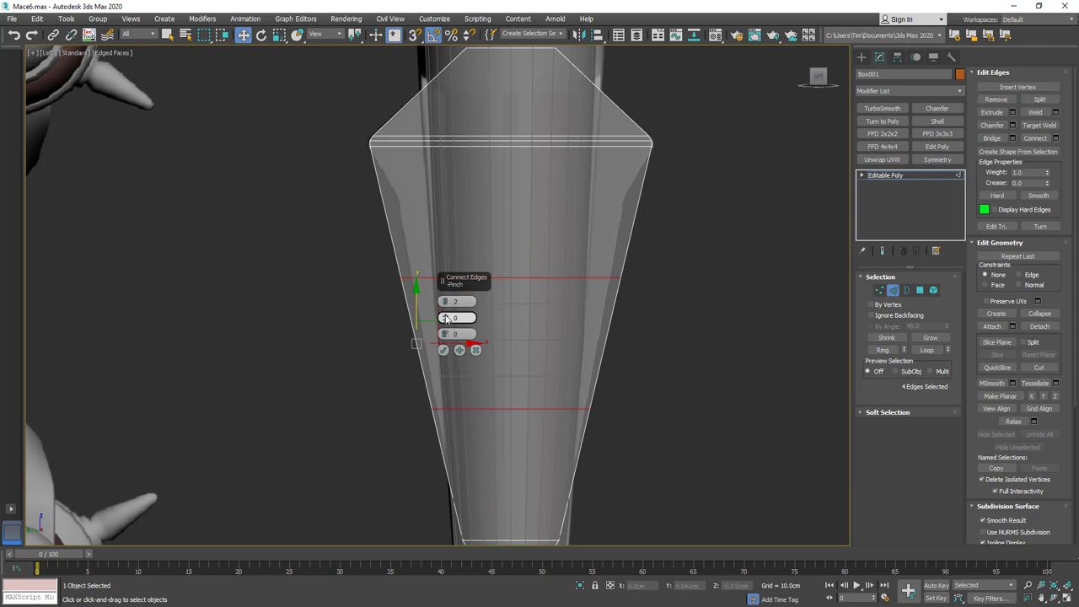
{"action": "left_click", "coordinate": [445, 305]}
{"action": "left_click", "coordinate": [443, 350]}
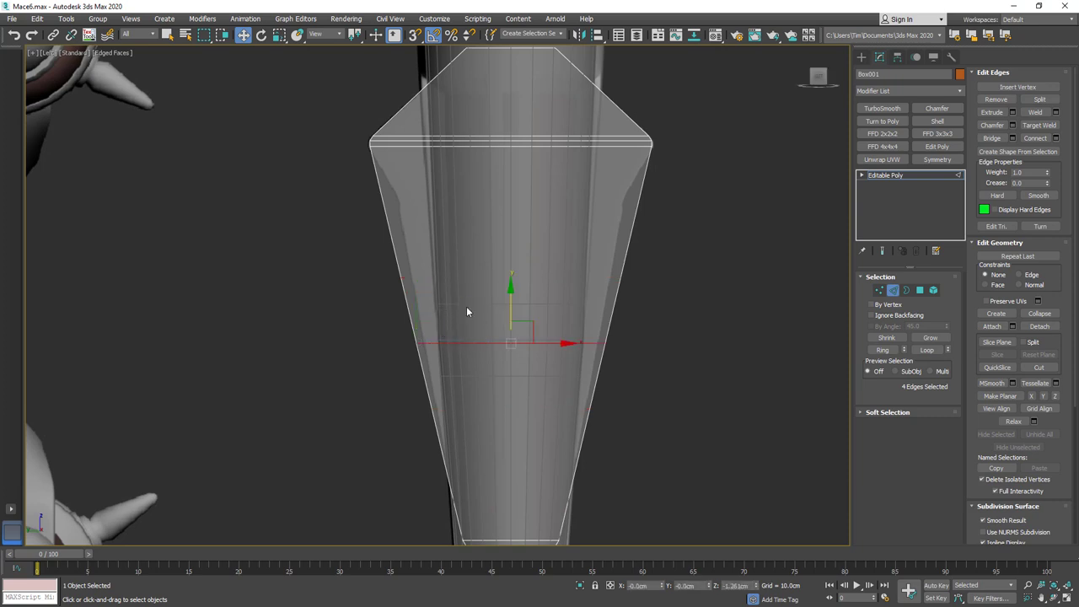
Raise the new loop to just below the fin tips and scale it wider to meet the reference fin outline.
{"action": "left_click_drag", "start_coordinate": [512, 303], "coordinate": [564, 163]}
{"action": "key", "text": "r"}
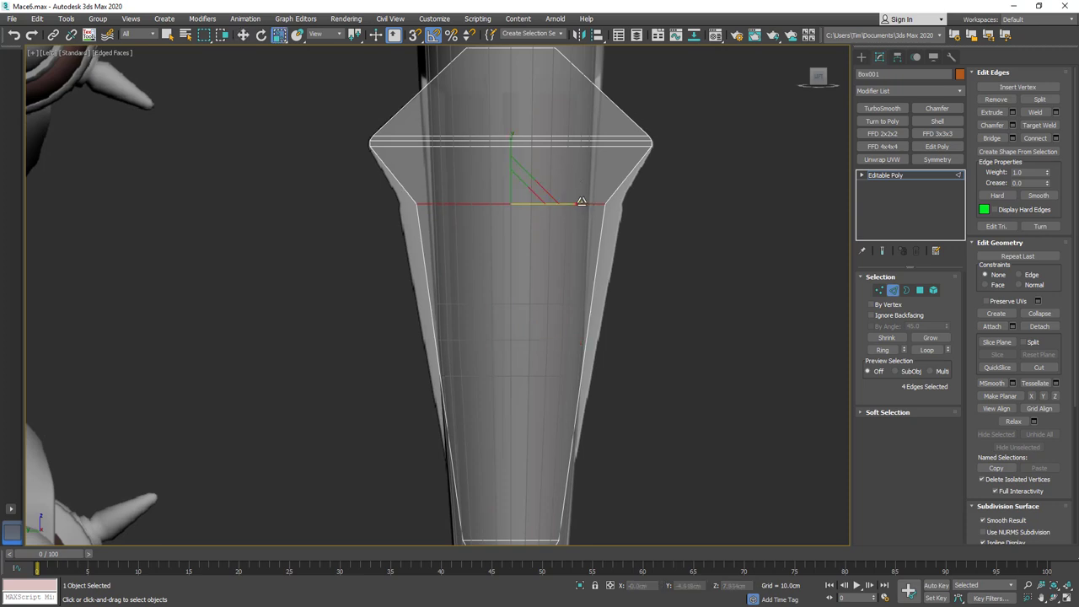
{"action": "left_click_drag", "start_coordinate": [576, 203], "coordinate": [584, 203]}
Chamfer the loop below the fin tips by about 0.232 cm with 1 segment.
{"action": "middle_click_drag", "start_coordinate": [649, 222], "coordinate": [615, 209], "text": "alt"}
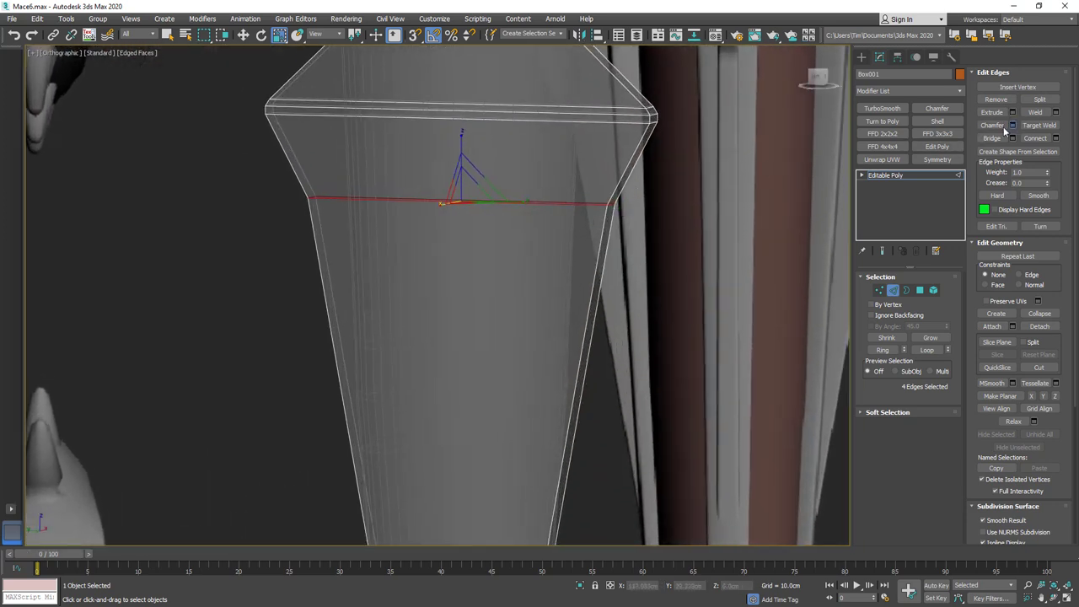
{"action": "left_click", "coordinate": [1011, 125]}
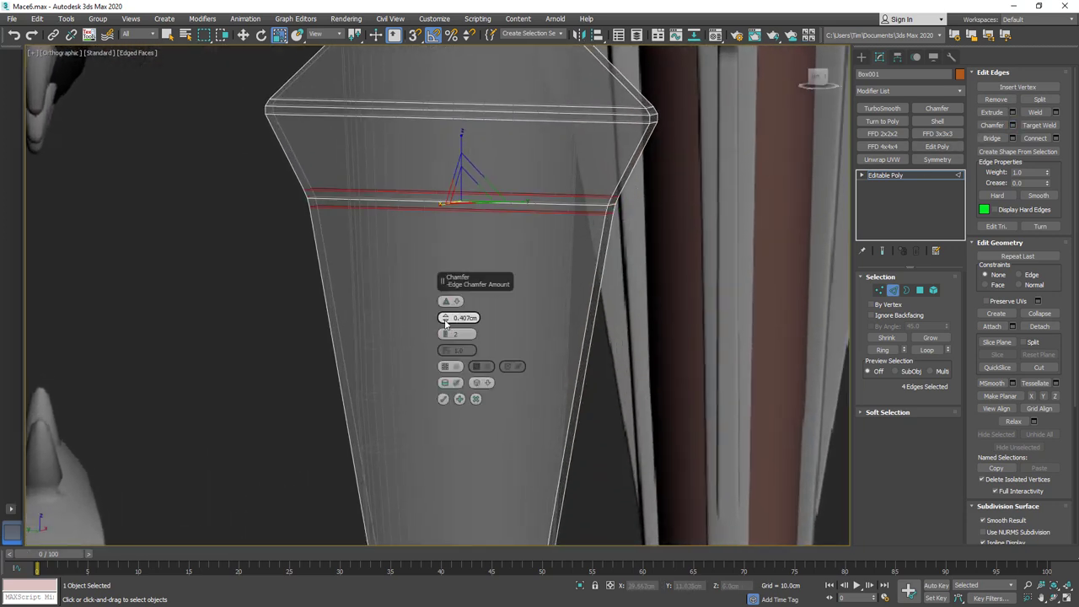
{"action": "left_click_drag", "start_coordinate": [445, 318], "coordinate": [446, 321]}
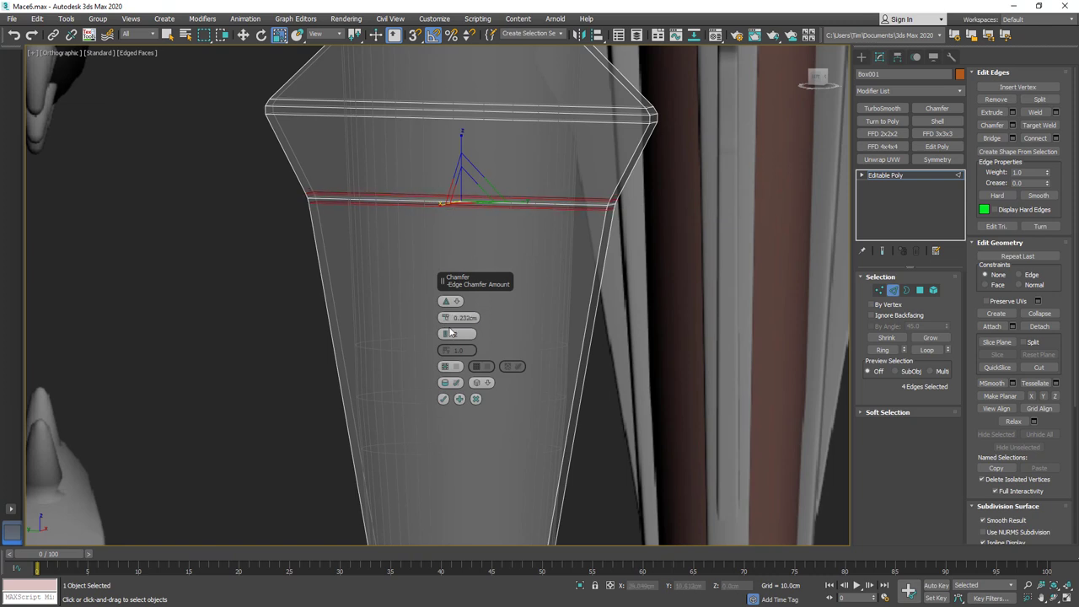
{"action": "left_click", "coordinate": [446, 337]}
{"action": "middle_click_drag", "start_coordinate": [474, 331], "coordinate": [652, 258], "text": "alt"}
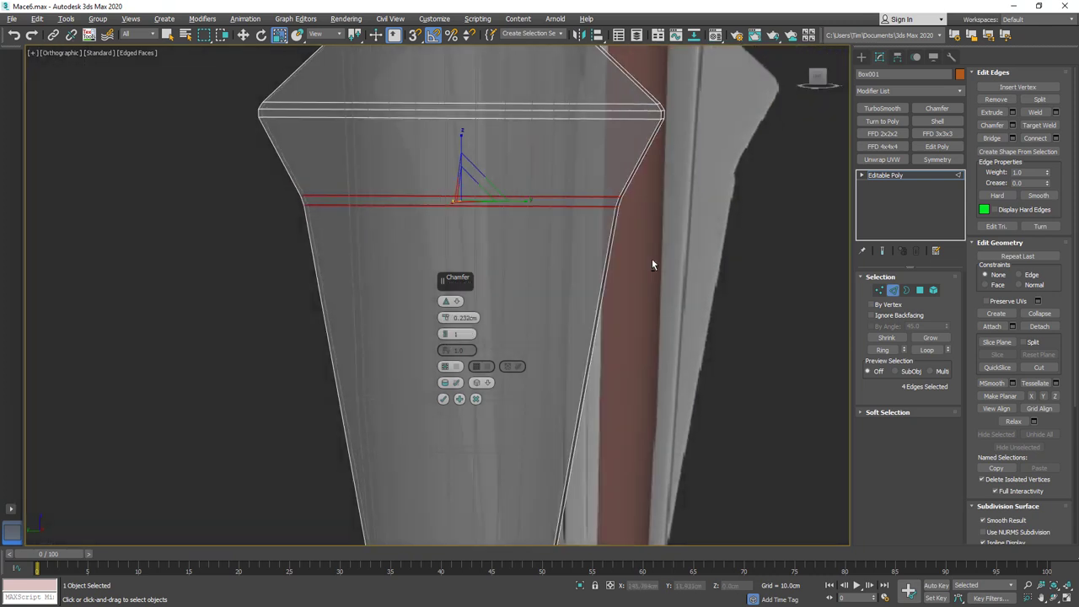
{"action": "left_click", "coordinate": [444, 399]}
Remove the edge loop just above the box's bottom edge.
{"action": "middle_click_drag", "start_coordinate": [506, 289], "coordinate": [582, 145]}
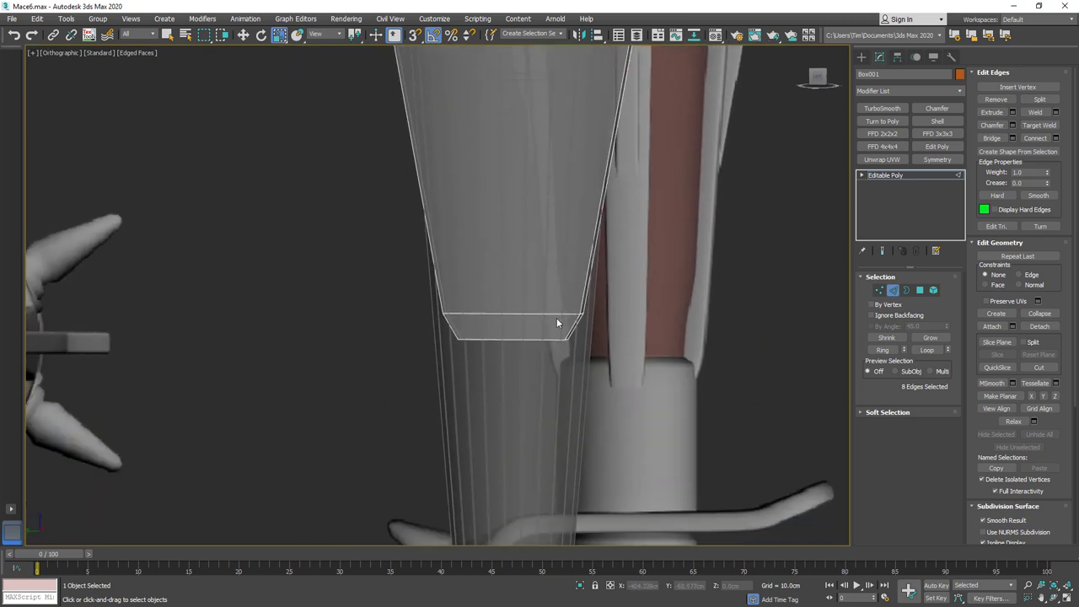
{"action": "double_click", "coordinate": [556, 314]}
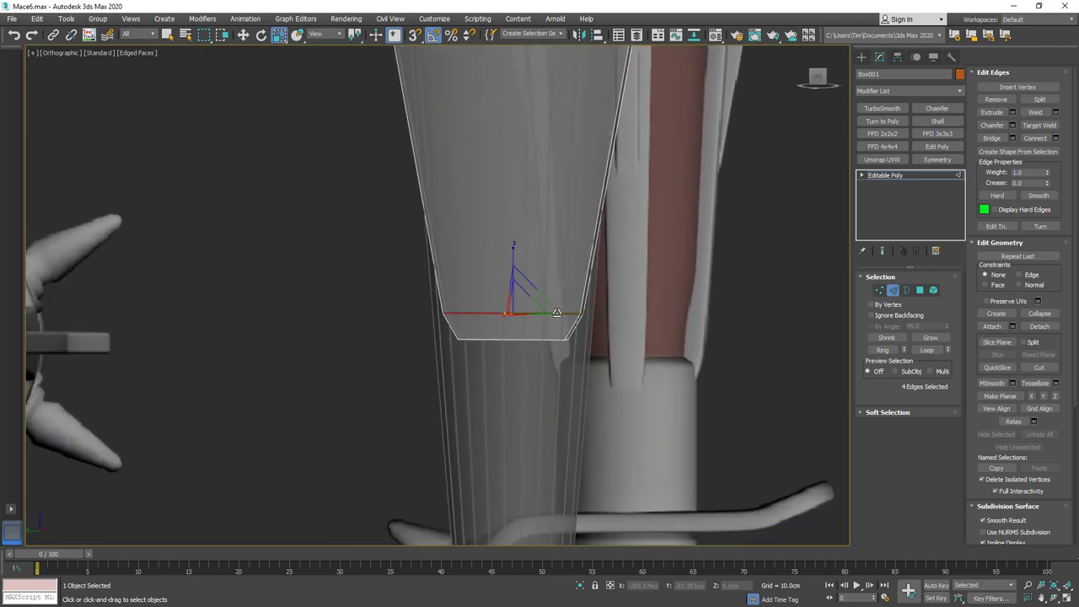
{"action": "key", "text": "ctrl+d"}
In the left view, lower the box's bottom vertices to about Z -18.8 cm so the sides follow the reference fins.
{"action": "key", "text": "l"}
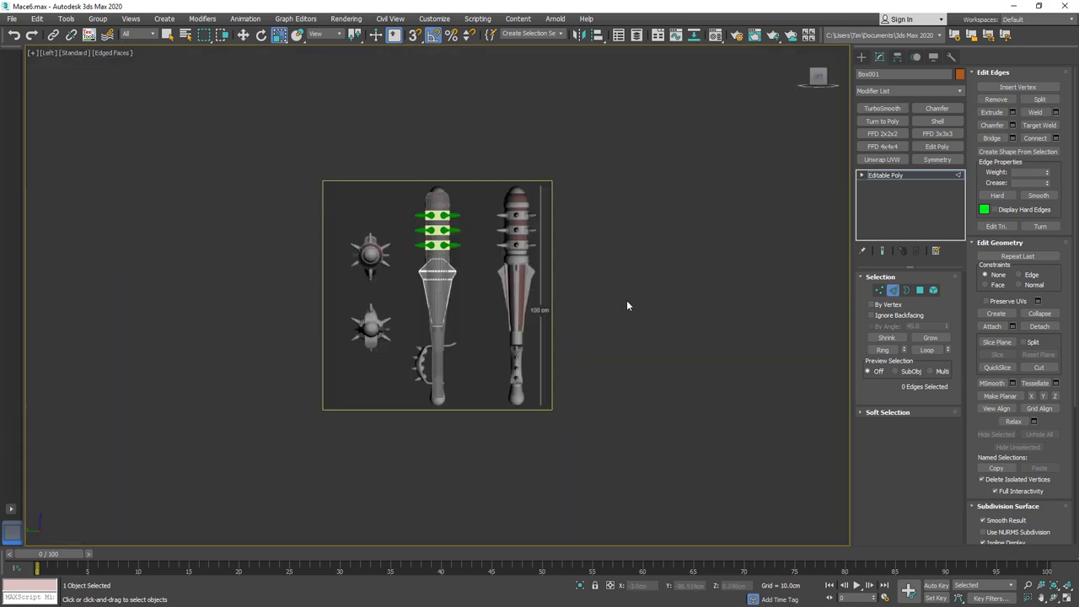
{"action": "scroll", "coordinate": [434, 278], "scroll_direction": "up", "scroll_amount": 5}
{"action": "scroll", "coordinate": [533, 284], "scroll_direction": "up", "scroll_amount": 4}
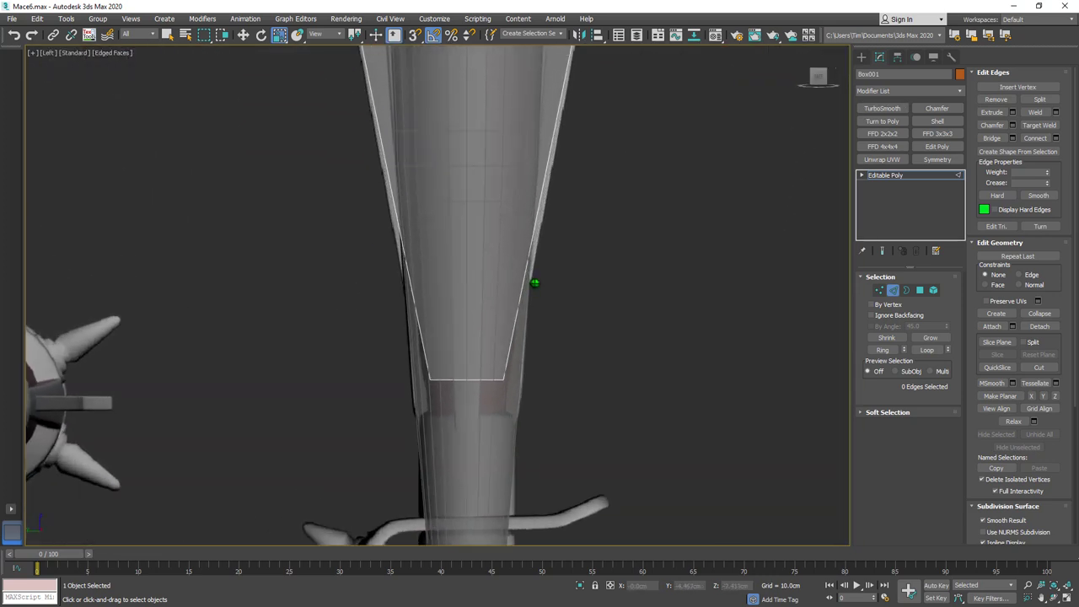
{"action": "left_click", "coordinate": [879, 289]}
{"action": "left_click_drag", "start_coordinate": [566, 344], "coordinate": [421, 392]}
{"action": "key", "text": "w"}
{"action": "left_click_drag", "start_coordinate": [466, 333], "coordinate": [472, 391]}
{"action": "scroll", "coordinate": [527, 205], "scroll_direction": "down", "scroll_amount": 1}
{"action": "middle_click_drag", "start_coordinate": [527, 205], "coordinate": [527, 344]}
{"action": "scroll", "coordinate": [526, 344], "scroll_direction": "down", "scroll_amount": 1}
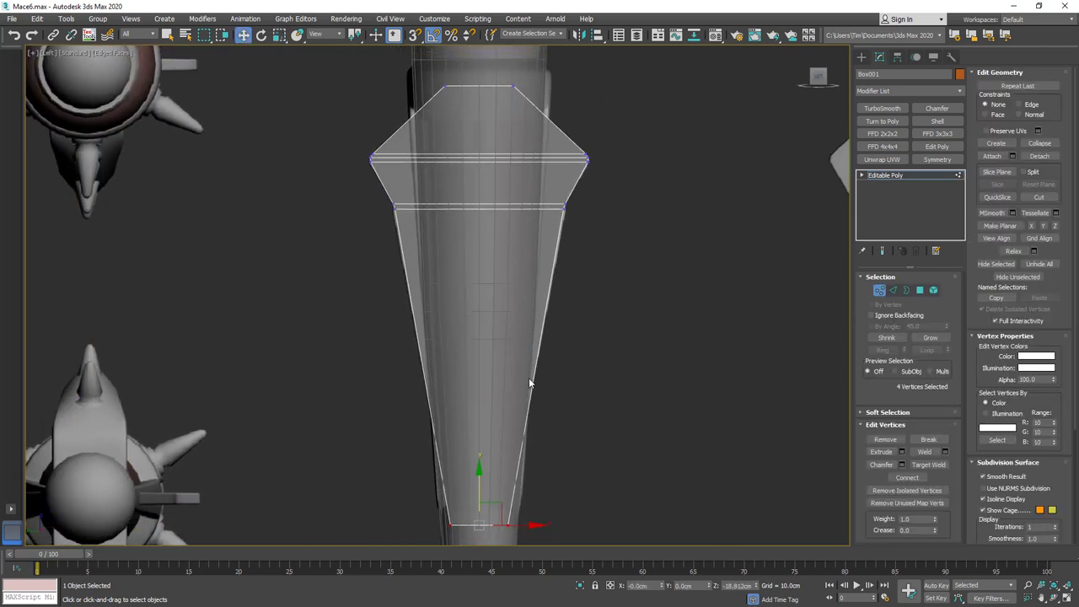
{"action": "scroll", "coordinate": [565, 203], "scroll_direction": "up", "scroll_amount": 2}
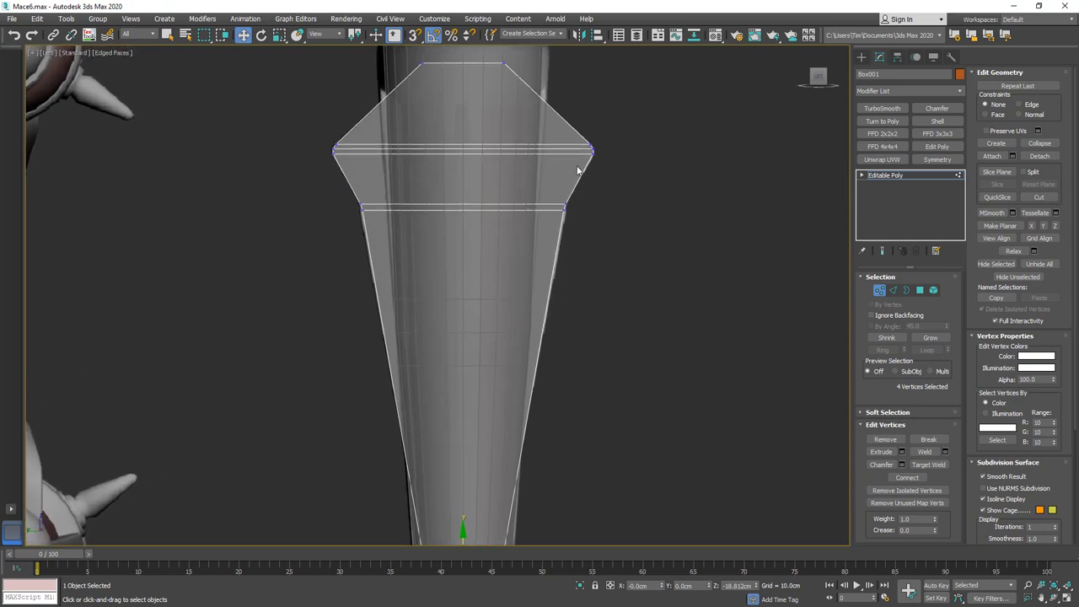
{"action": "middle_click_drag", "start_coordinate": [578, 166], "coordinate": [559, 271]}
Leave vertex editing and clone the whole fin box by rotating it 90 degrees around the mace's long axis.
{"action": "key", "text": "1"}
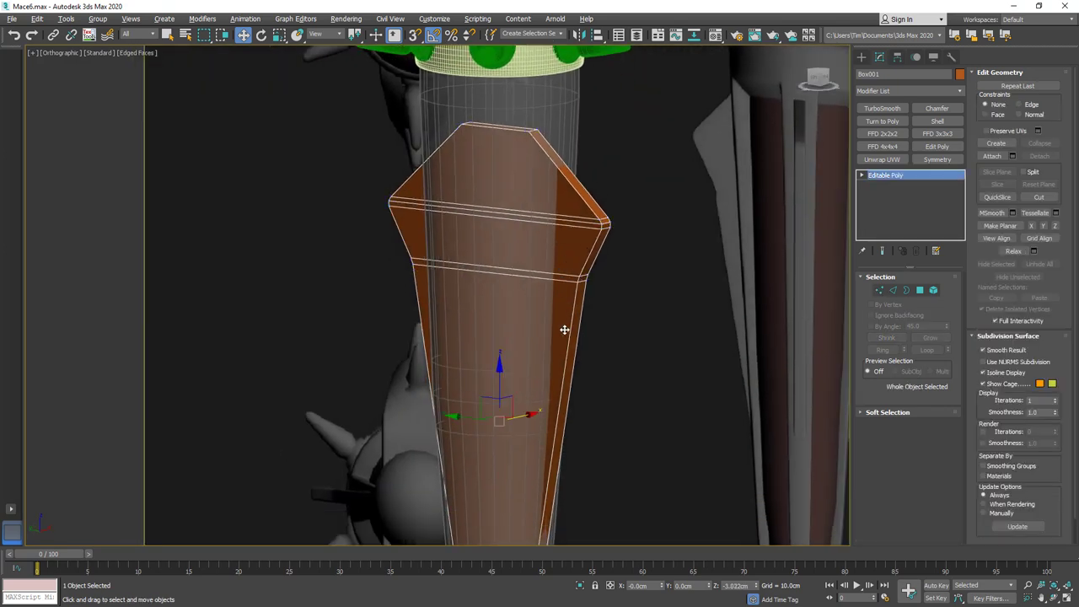
{"action": "scroll", "coordinate": [564, 330], "scroll_direction": "down", "scroll_amount": 2}
{"action": "key", "text": "e"}
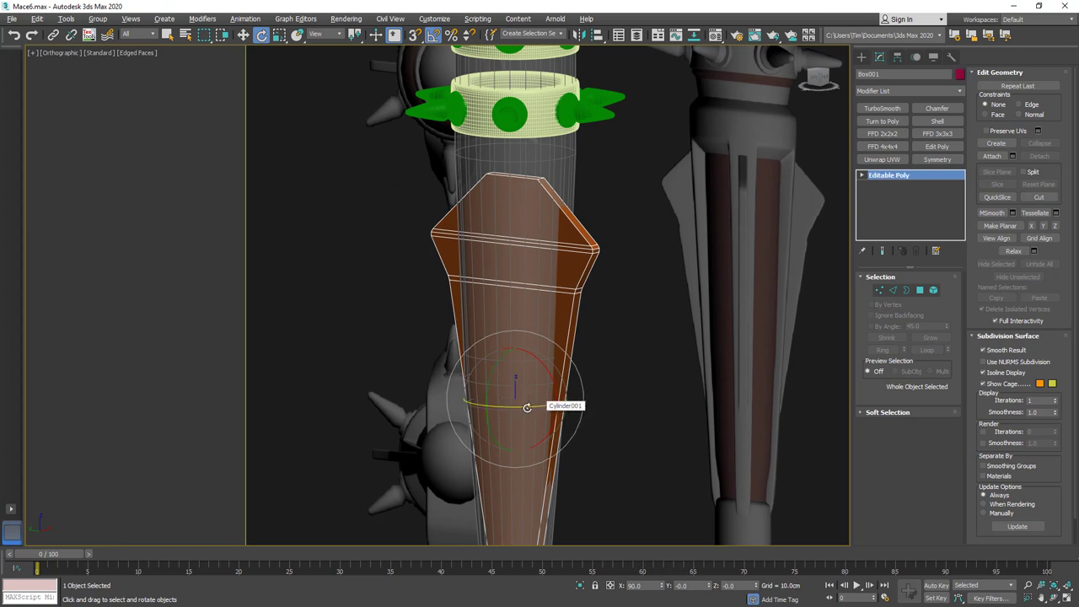
{"action": "left_click_drag", "start_coordinate": [527, 407], "coordinate": [488, 414], "text": "shift"}
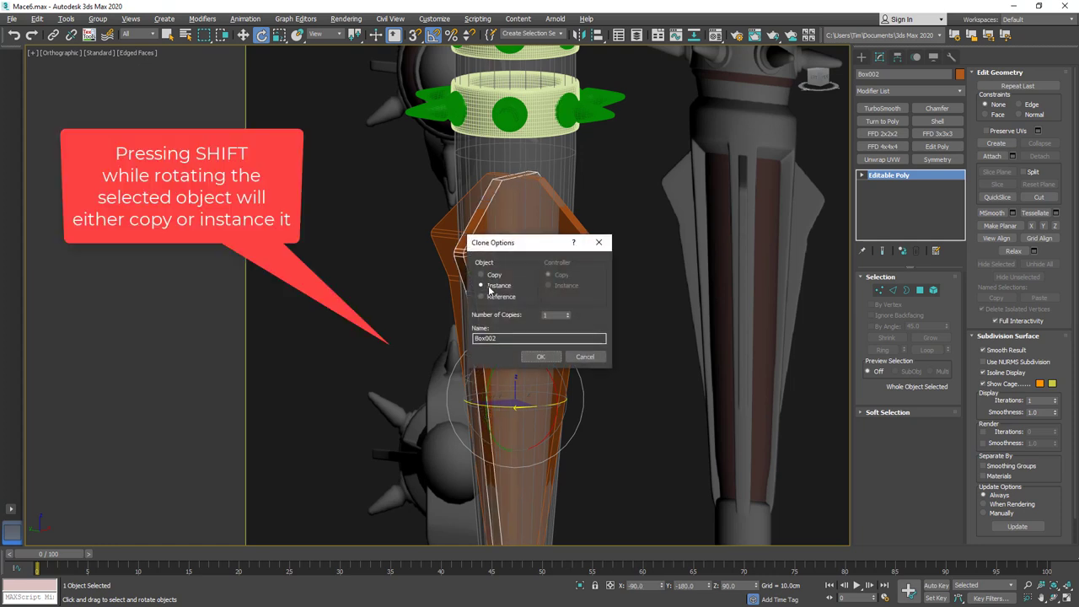
Clone the rotated flange as a single instance and save the scene incrementally as Mace7.max.
{"action": "left_click", "coordinate": [541, 357]}
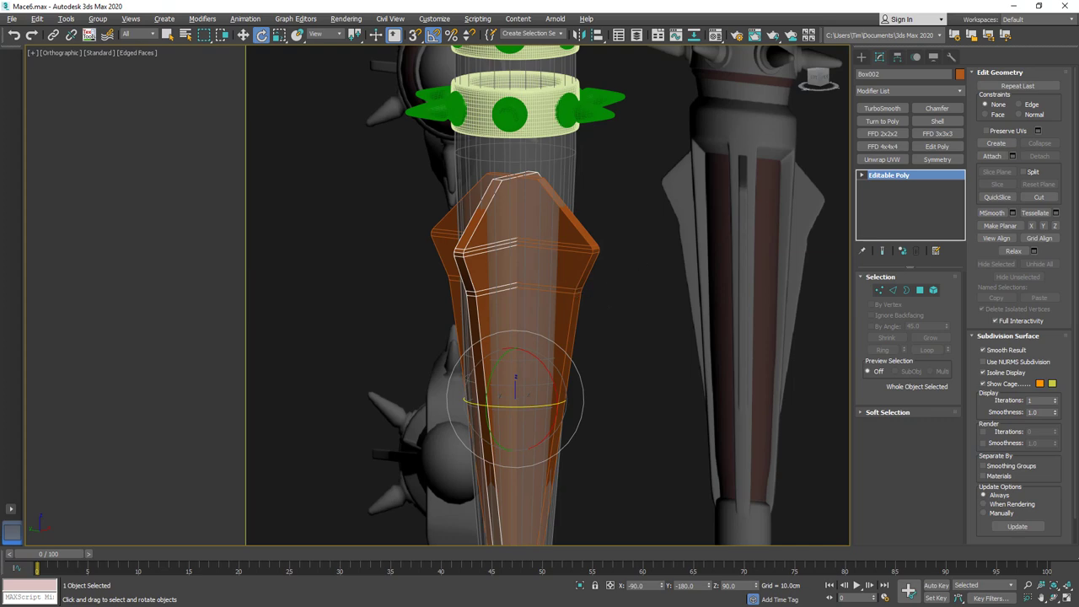
{"action": "key", "text": "ctrl+s"}
Select all the mace parts, leaving out the reference plane, and set their object color to black.
{"action": "middle_click_drag", "start_coordinate": [661, 260], "coordinate": [543, 353], "text": "alt"}
{"action": "scroll", "coordinate": [543, 354], "scroll_direction": "down", "scroll_amount": 5}
{"action": "middle_click_drag", "start_coordinate": [534, 396], "coordinate": [515, 375], "text": "alt"}
{"action": "left_click_drag", "start_coordinate": [557, 510], "coordinate": [550, 500]}
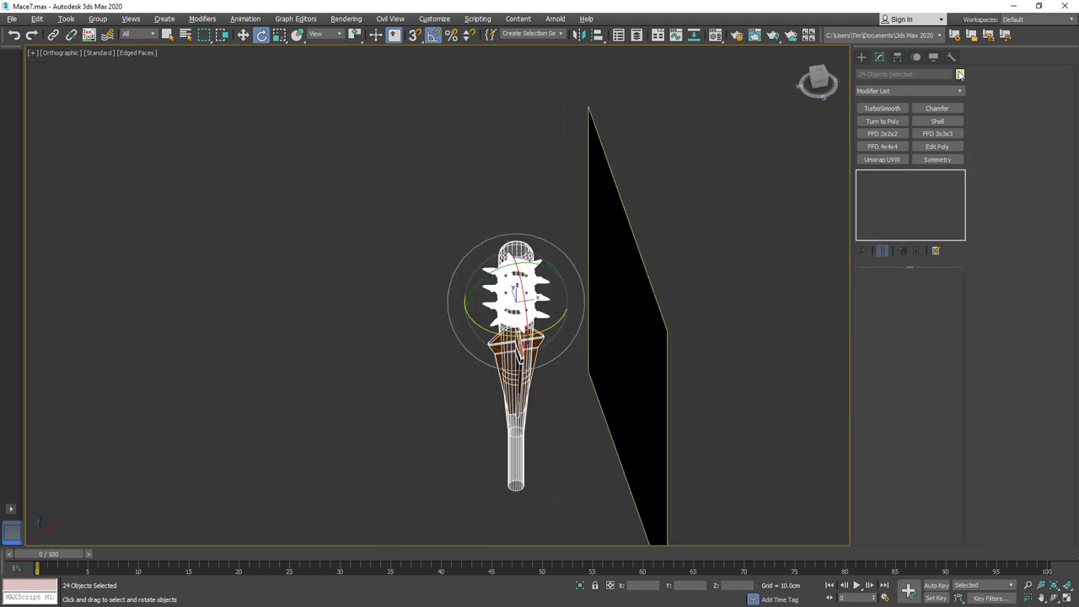
{"action": "left_click", "coordinate": [959, 74]}
{"action": "left_click", "coordinate": [625, 333]}
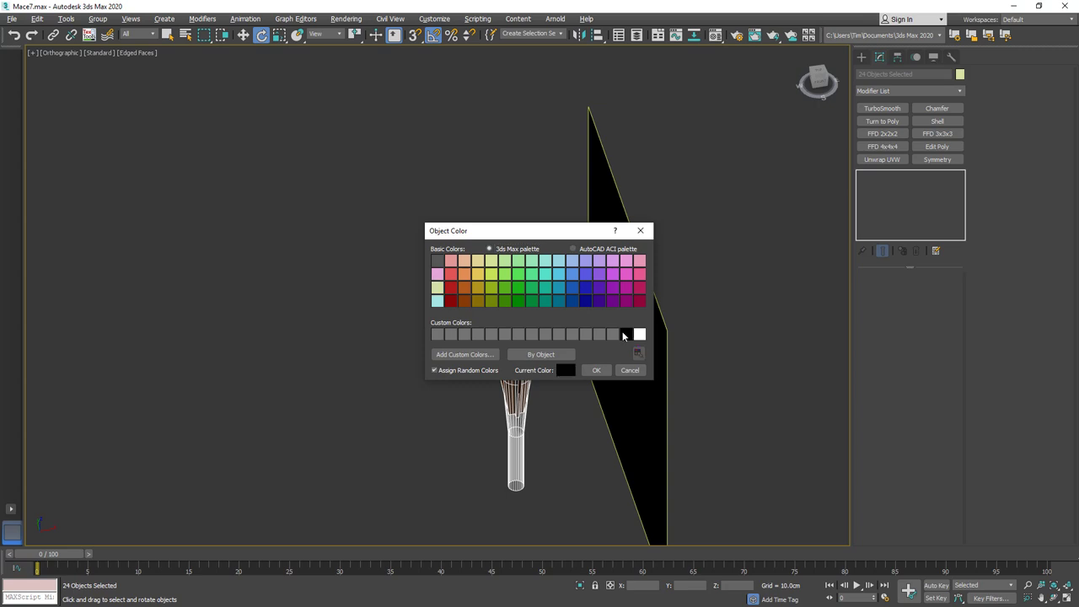
{"action": "left_click", "coordinate": [598, 370]}
Rename the first material slot Mace and assign that material to all the selected mace parts.
{"action": "middle_click_drag", "start_coordinate": [566, 345], "coordinate": [554, 279], "text": "alt"}
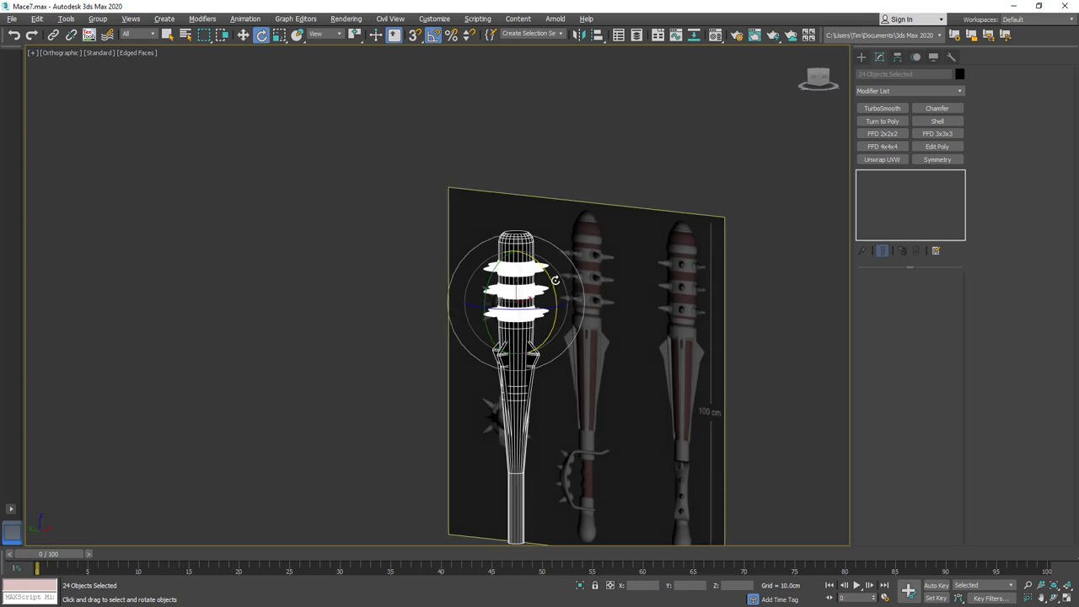
{"action": "key", "text": "F3"}
{"action": "key", "text": "F3"}
{"action": "key", "text": "F4"}
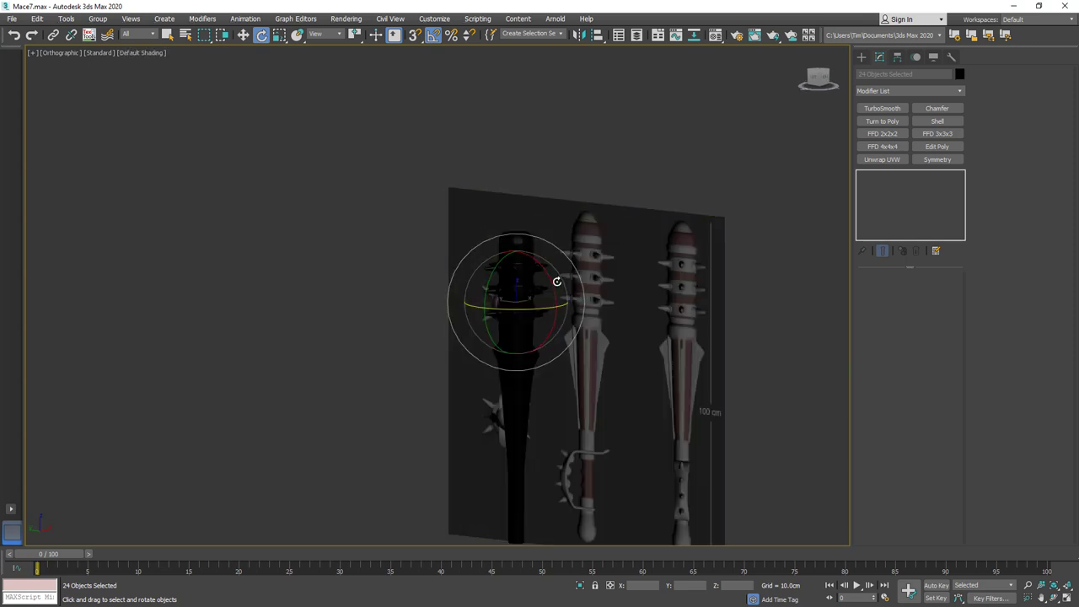
{"action": "key", "text": "m"}
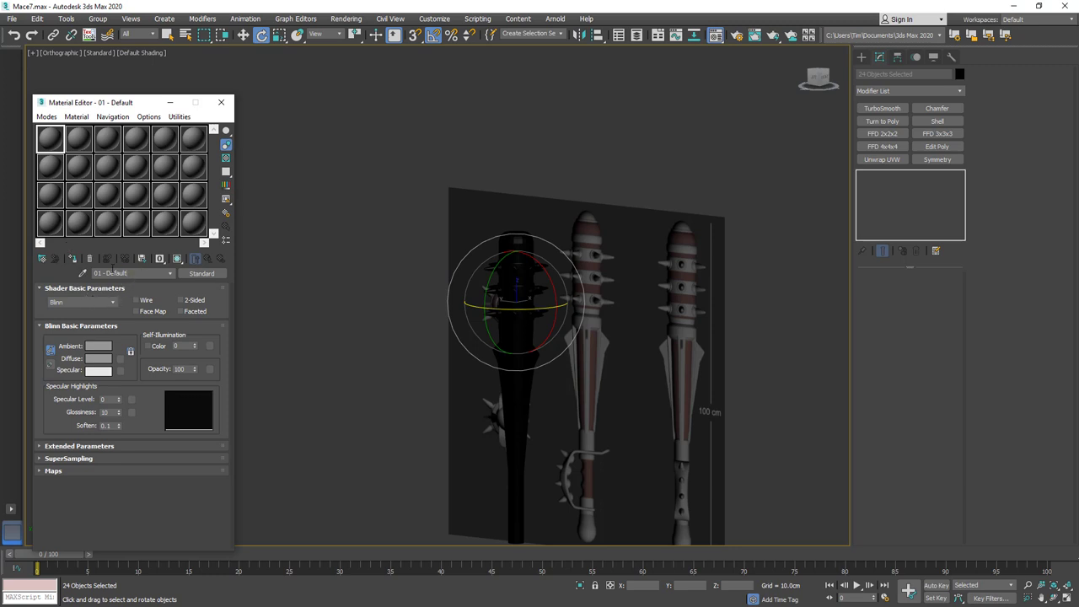
{"action": "type", "text": "M"}
{"action": "type", "text": "q"}
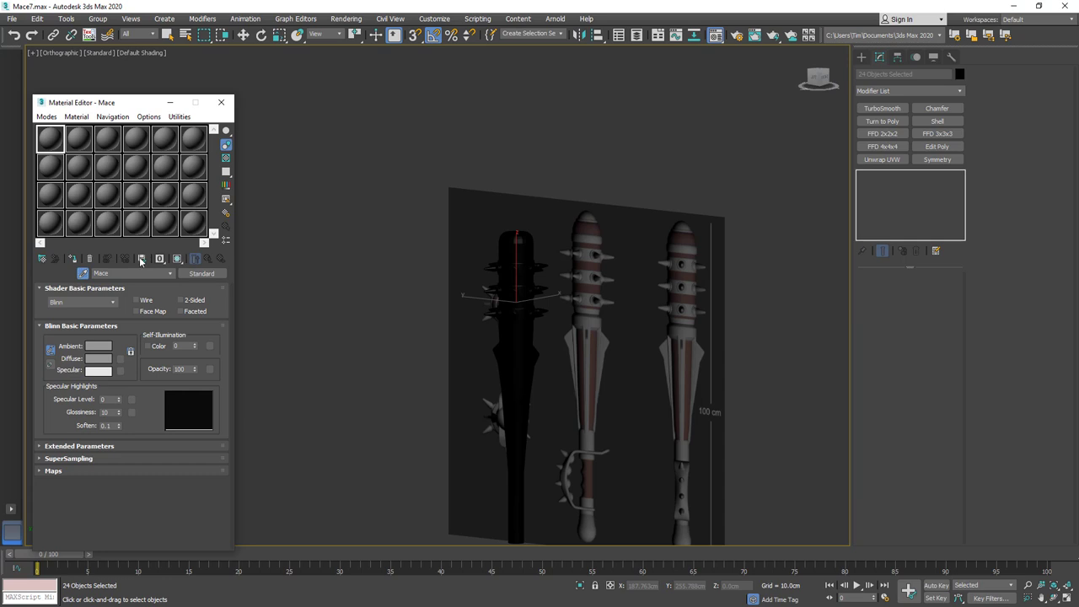
{"action": "left_click", "coordinate": [73, 259]}
{"action": "middle_click_drag", "start_coordinate": [566, 277], "coordinate": [657, 285], "text": "alt"}
{"action": "scroll", "coordinate": [543, 291], "scroll_direction": "up", "scroll_amount": 5}
{"action": "scroll", "coordinate": [548, 288], "scroll_direction": "down", "scroll_amount": 3}
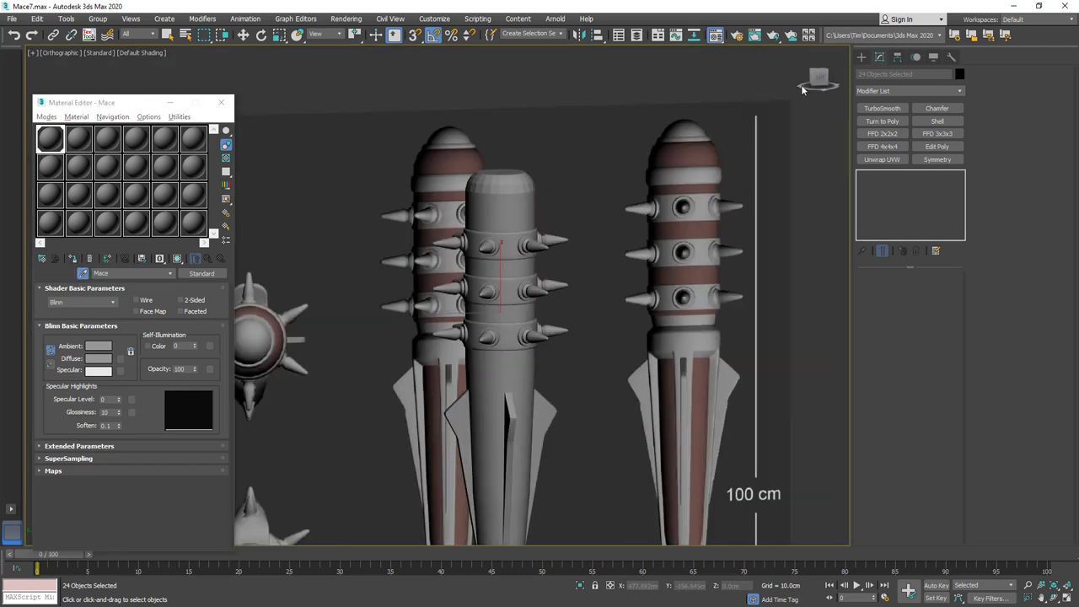
Close the material editor and make the handle cylinder see-through over the reference image in the Left view.
{"action": "key", "text": "l"}
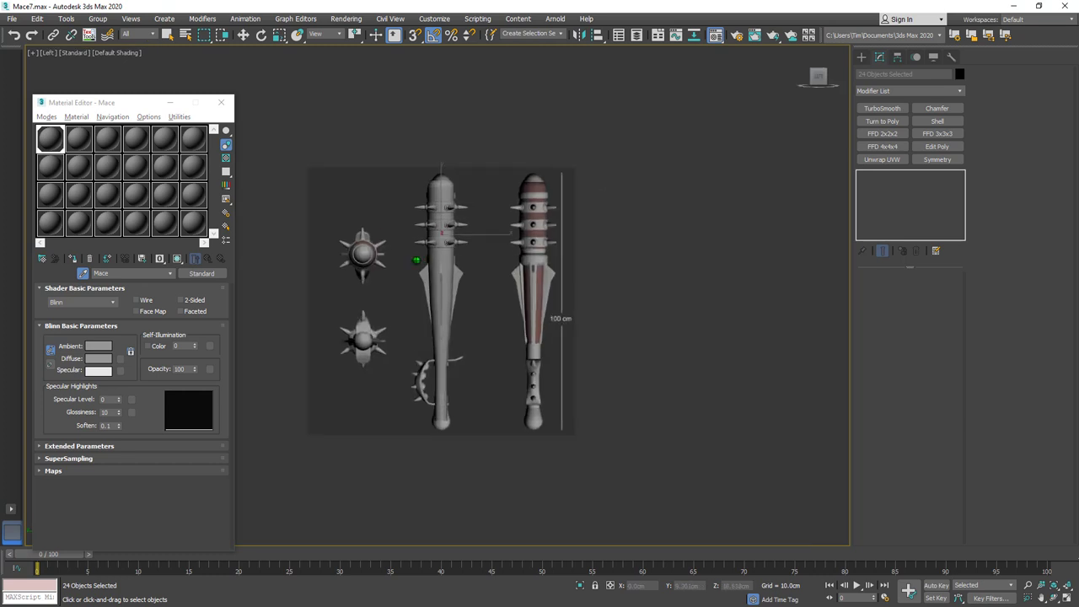
{"action": "scroll", "coordinate": [453, 193], "scroll_direction": "up", "scroll_amount": 5}
{"action": "key", "text": "w"}
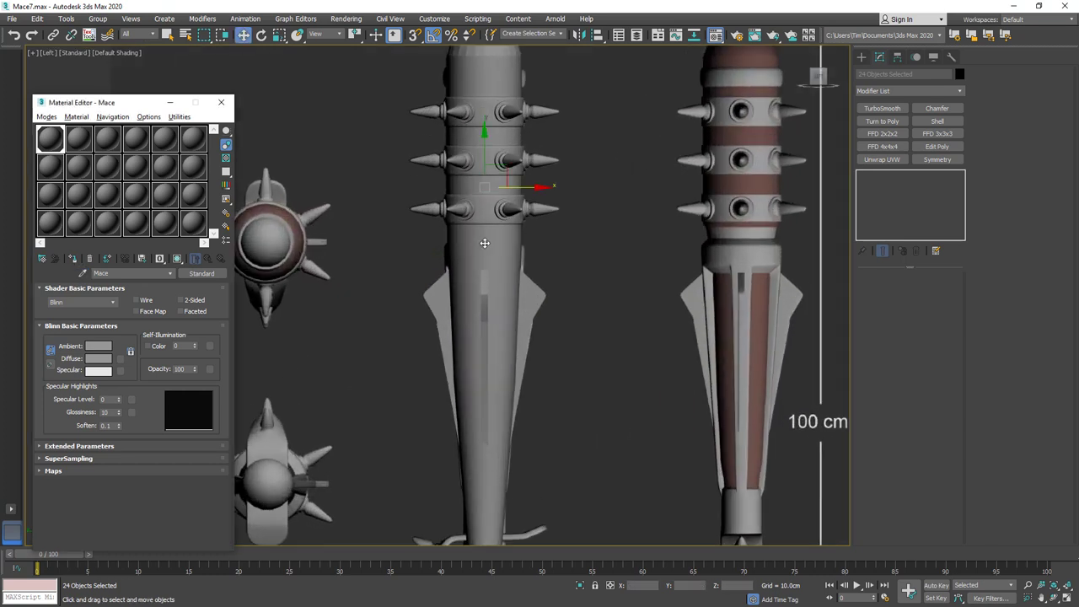
{"action": "left_click", "coordinate": [221, 102]}
{"action": "key", "text": "F4"}
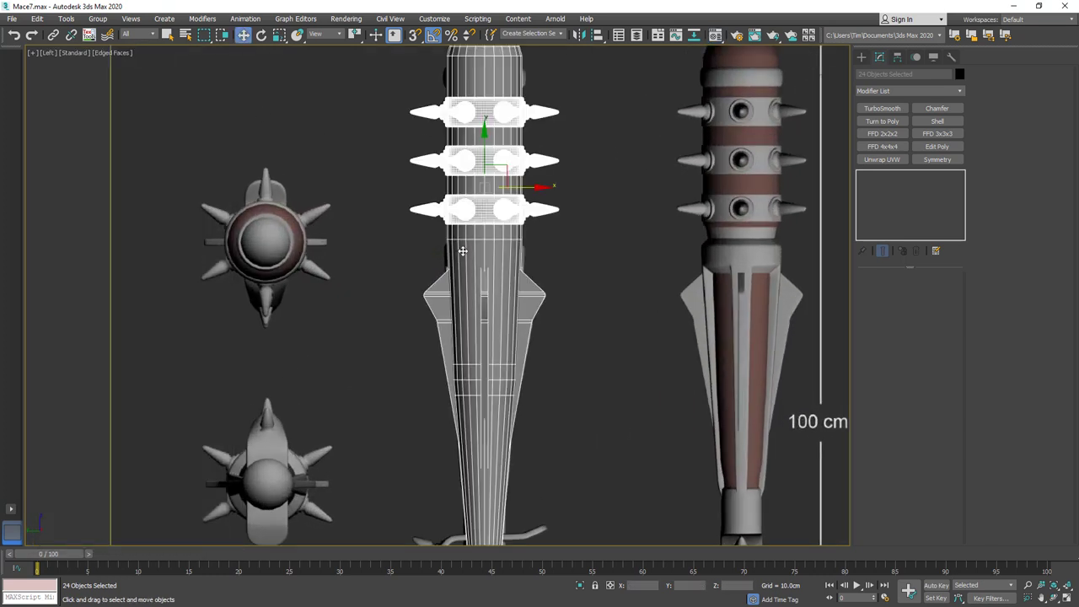
{"action": "left_click", "coordinate": [462, 251]}
{"action": "key", "text": "F4"}
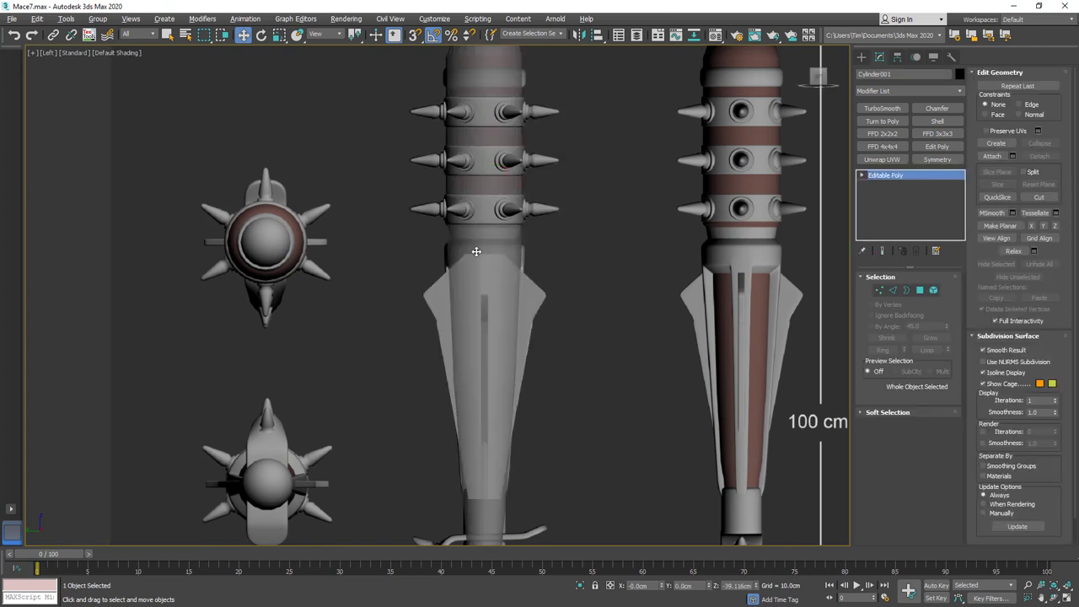
{"action": "key", "text": "F4"}
Copy the TurboSmooth and Chamfer modifiers from a spike on the lowest ring and paste them onto the flange.
{"action": "left_click", "coordinate": [536, 295]}
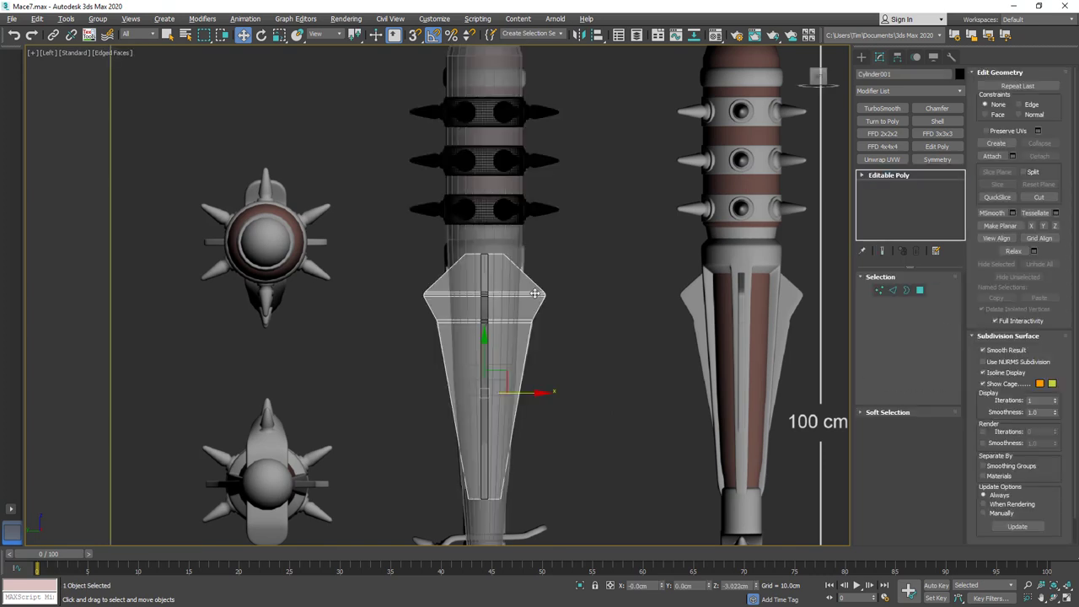
{"action": "left_click", "coordinate": [532, 210]}
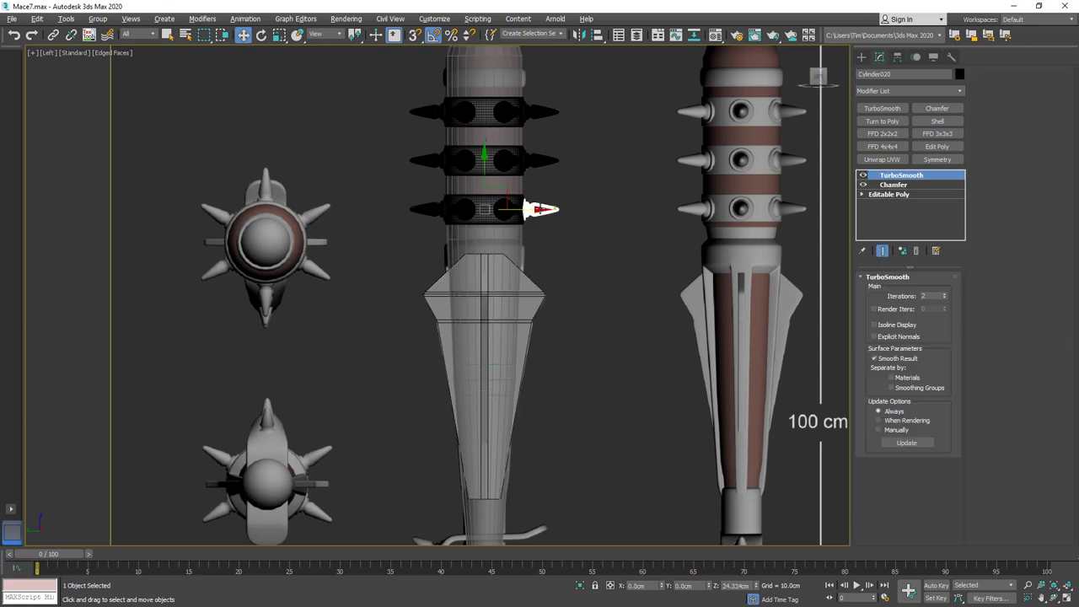
{"action": "left_click", "coordinate": [907, 185], "text": "ctrl"}
{"action": "right_click", "coordinate": [900, 180]}
{"action": "left_click", "coordinate": [932, 229]}
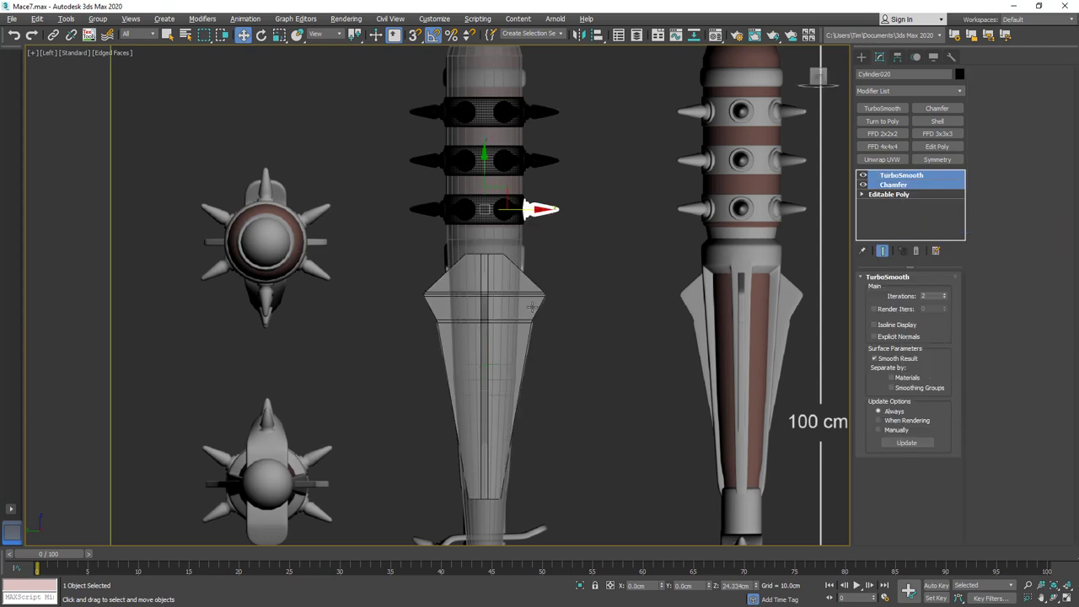
{"action": "left_click", "coordinate": [532, 306]}
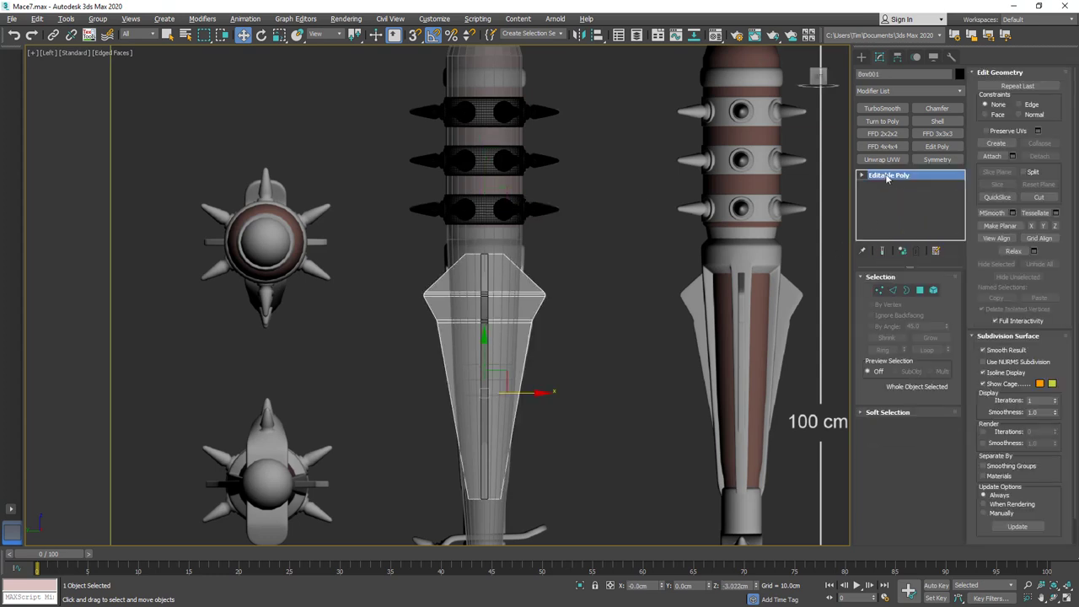
{"action": "right_click", "coordinate": [886, 177]}
{"action": "left_click", "coordinate": [910, 191]}
{"action": "key", "text": "z"}
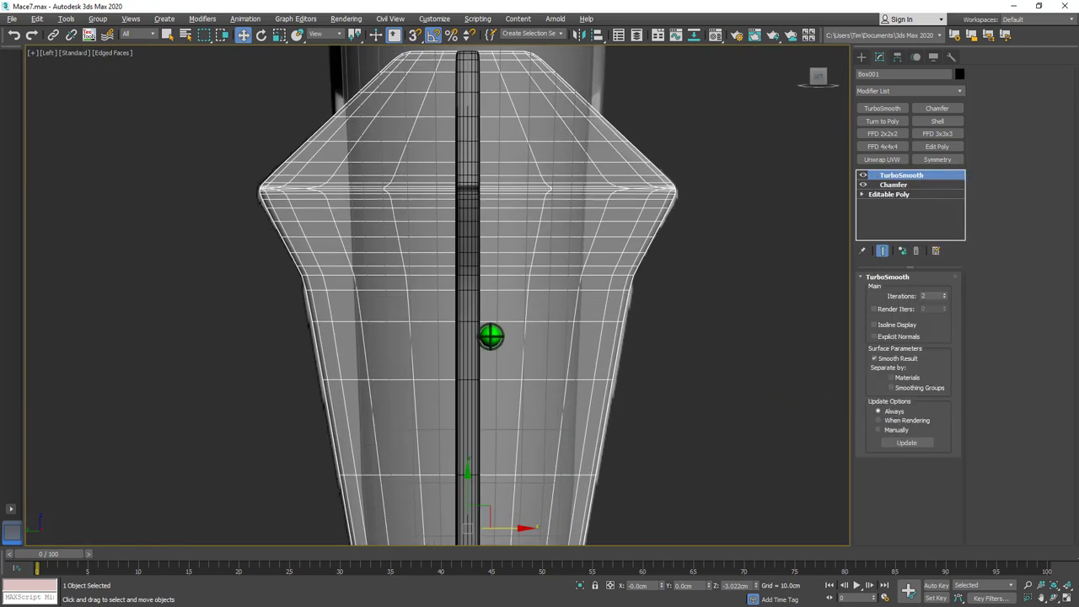
Hide the flange's TurboSmooth result and set its Chamfer mitering to Uniform.
{"action": "mouse_move", "coordinate": [580, 257]}
{"action": "middle_mouse_down", "text": "alt"}
{"action": "mouse_move", "coordinate": [548, 267]}
{"action": "mouse_move", "coordinate": [582, 269]}
{"action": "middle_mouse_up", "text": "alt"}
{"action": "key", "text": "F3"}
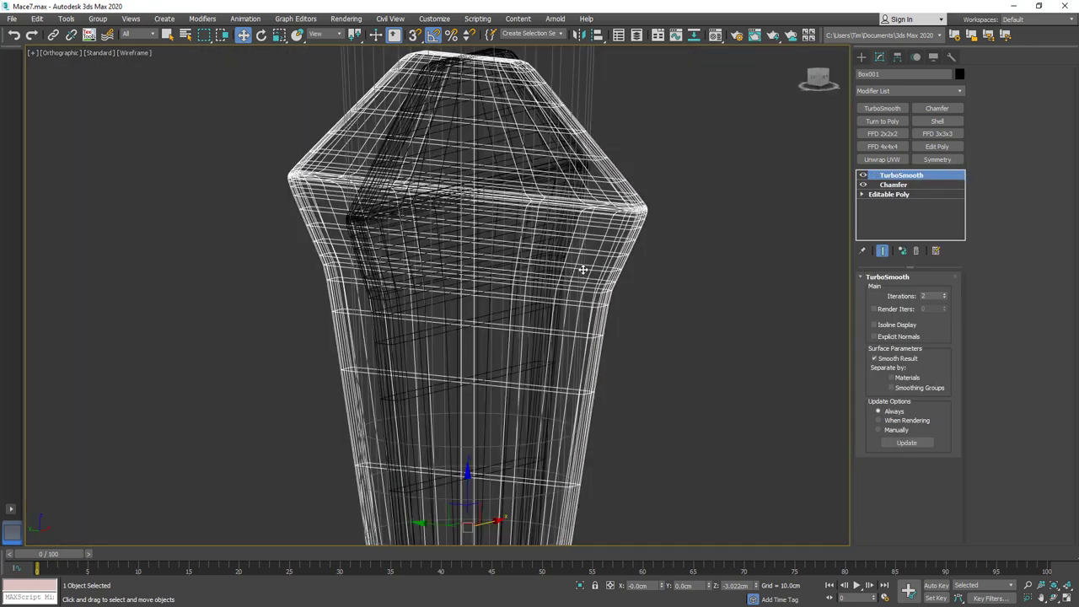
{"action": "key", "text": "F3"}
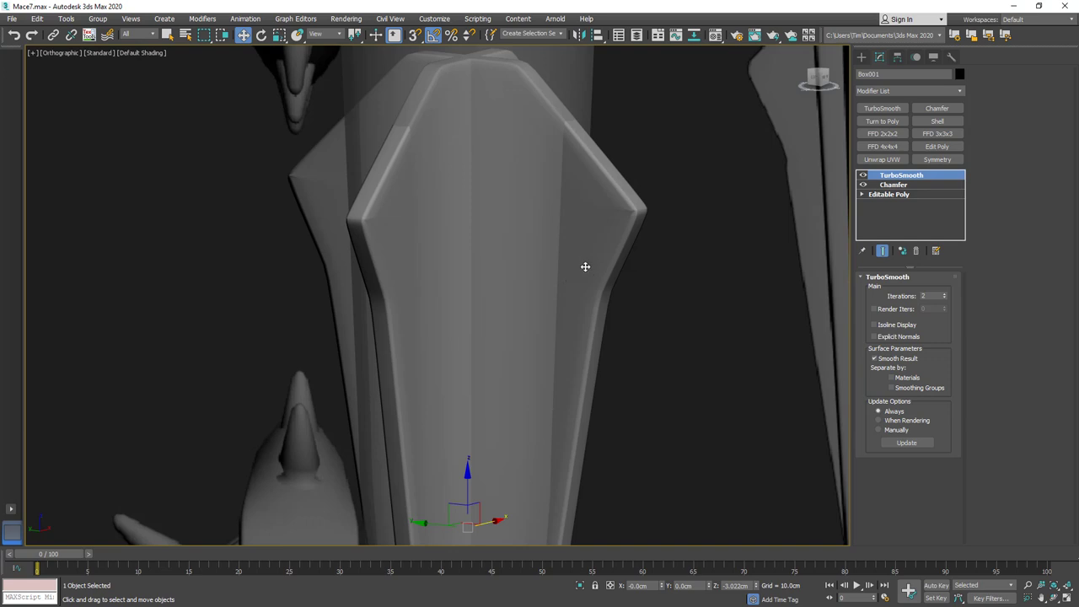
{"action": "scroll", "coordinate": [585, 266], "scroll_direction": "up", "scroll_amount": 5}
{"action": "left_click", "coordinate": [862, 176]}
{"action": "key", "text": "F4"}
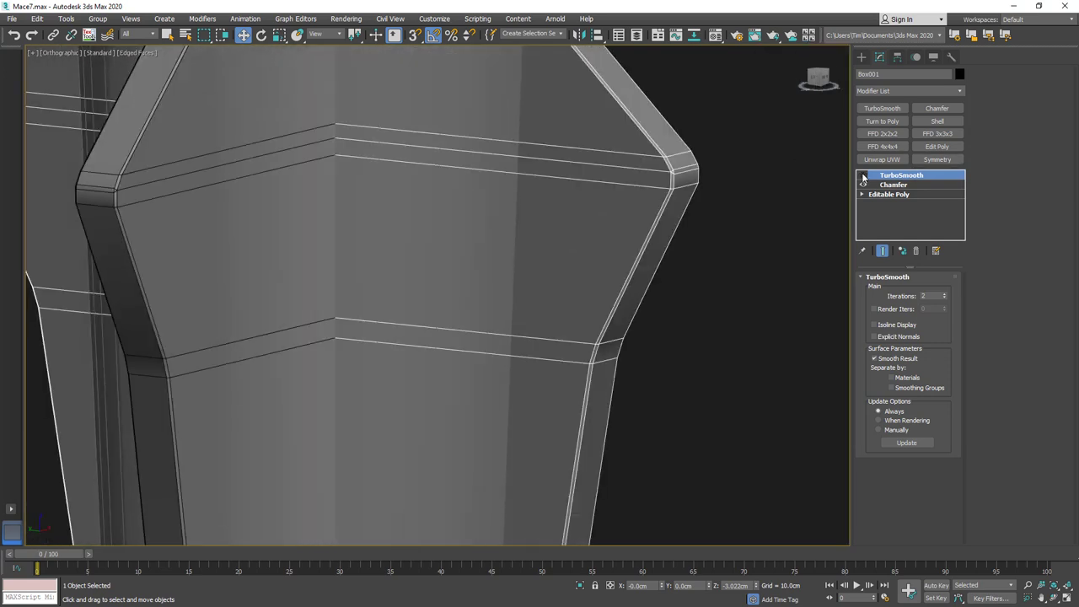
{"action": "left_click", "coordinate": [886, 186]}
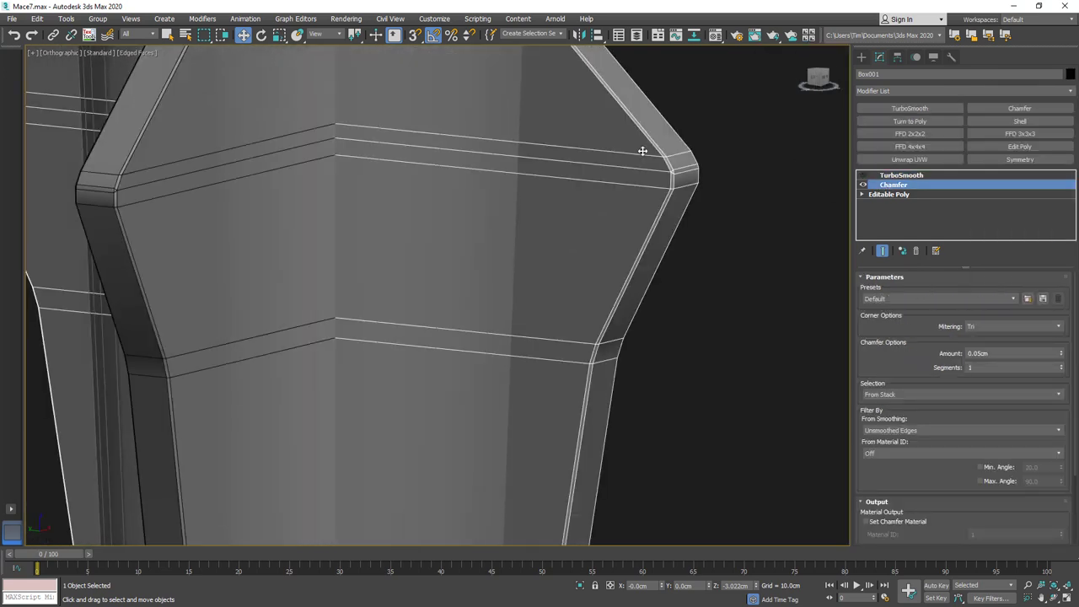
{"action": "scroll", "coordinate": [643, 149], "scroll_direction": "up", "scroll_amount": 3}
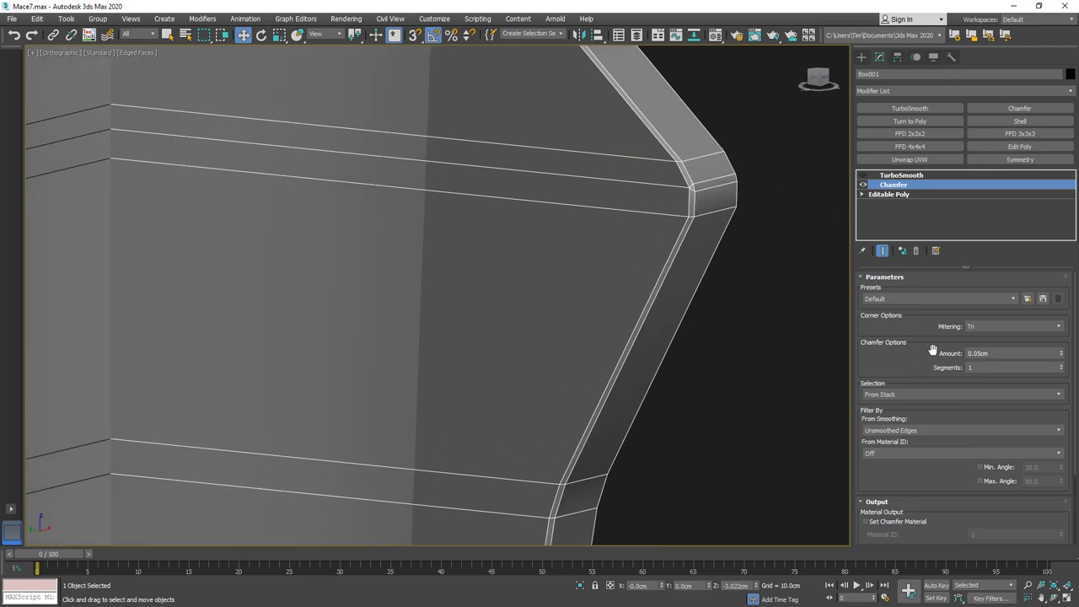
{"action": "left_click", "coordinate": [976, 326]}
{"action": "left_click", "coordinate": [978, 337]}
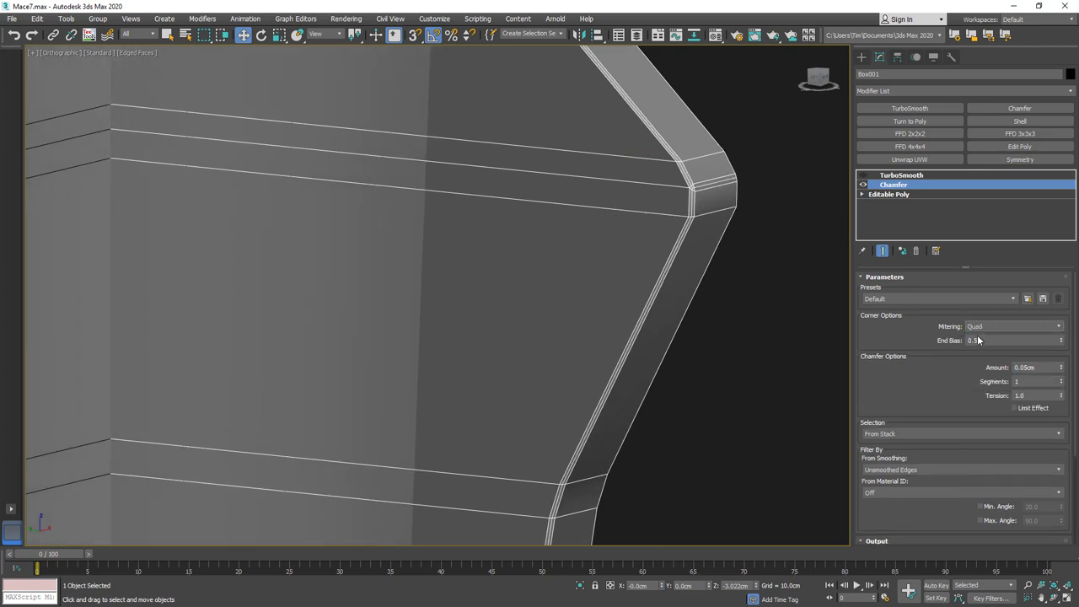
{"action": "left_click", "coordinate": [979, 329]}
{"action": "left_click", "coordinate": [978, 348]}
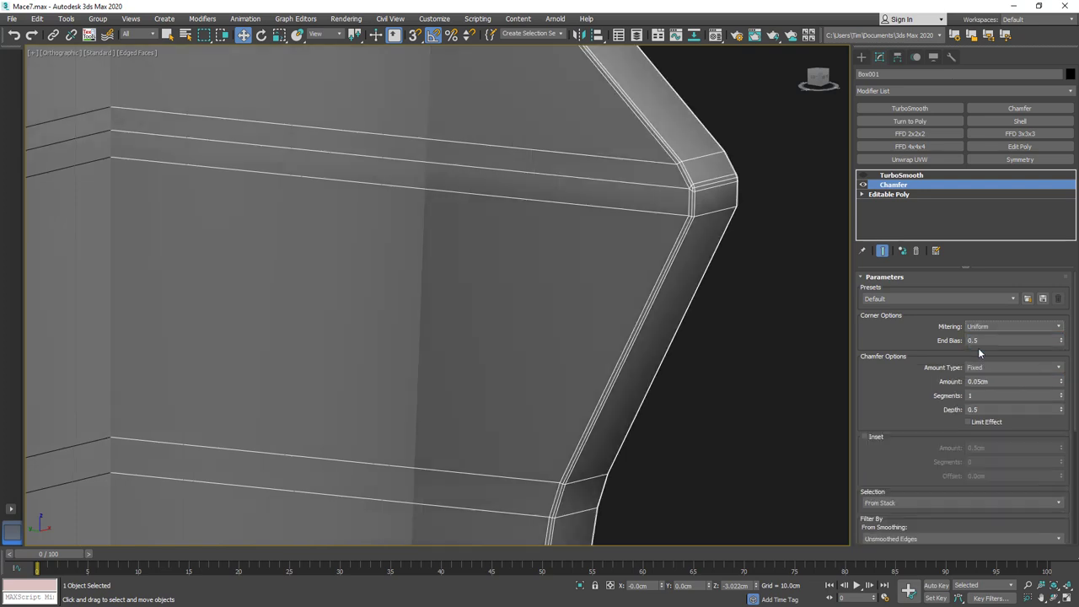
Set the flange's Chamfer end bias to 0.5 and amount to 0.17 cm, and turn its TurboSmooth back on.
{"action": "left_click", "coordinate": [1061, 337]}
{"action": "type", "text": "0.5"}
{"action": "key", "text": "Return"}
{"action": "left_click_drag", "start_coordinate": [1060, 383], "coordinate": [1059, 369]}
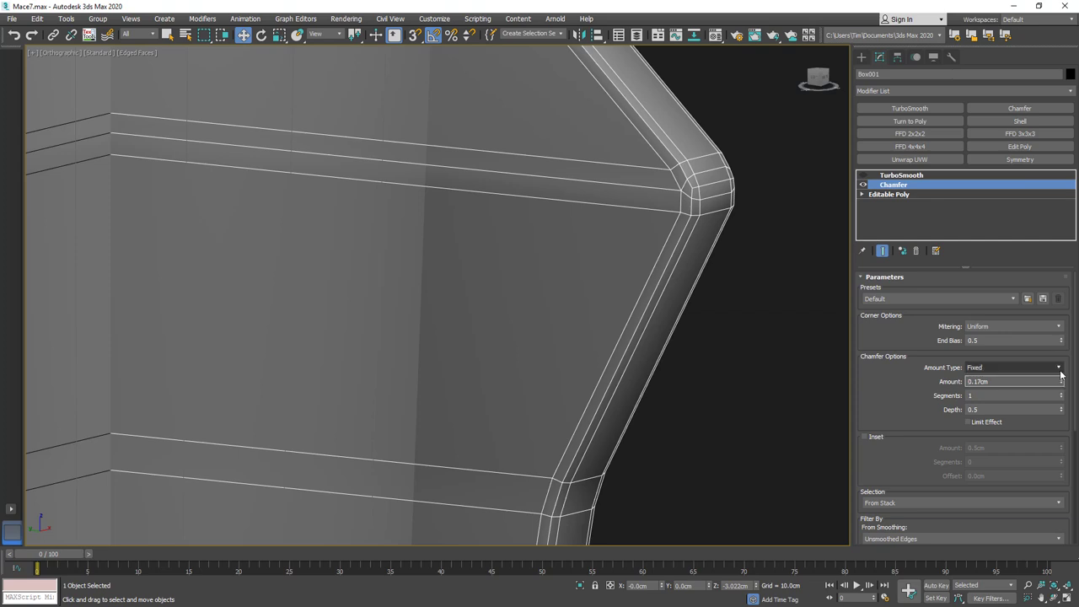
{"action": "scroll", "coordinate": [637, 244], "scroll_direction": "down", "scroll_amount": 5}
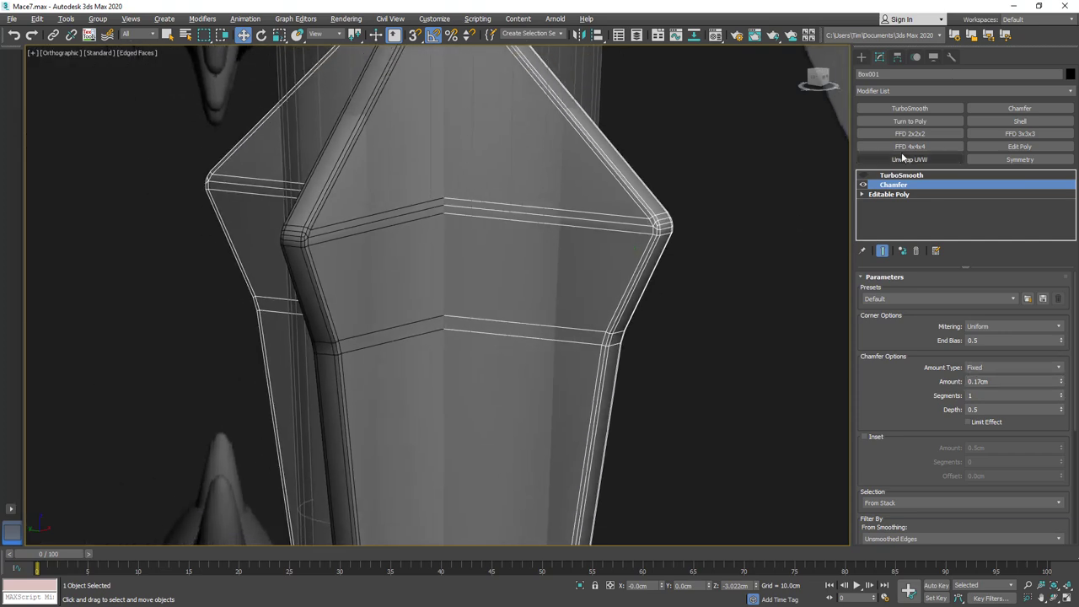
{"action": "left_click", "coordinate": [862, 175]}
{"action": "key", "text": "F4"}
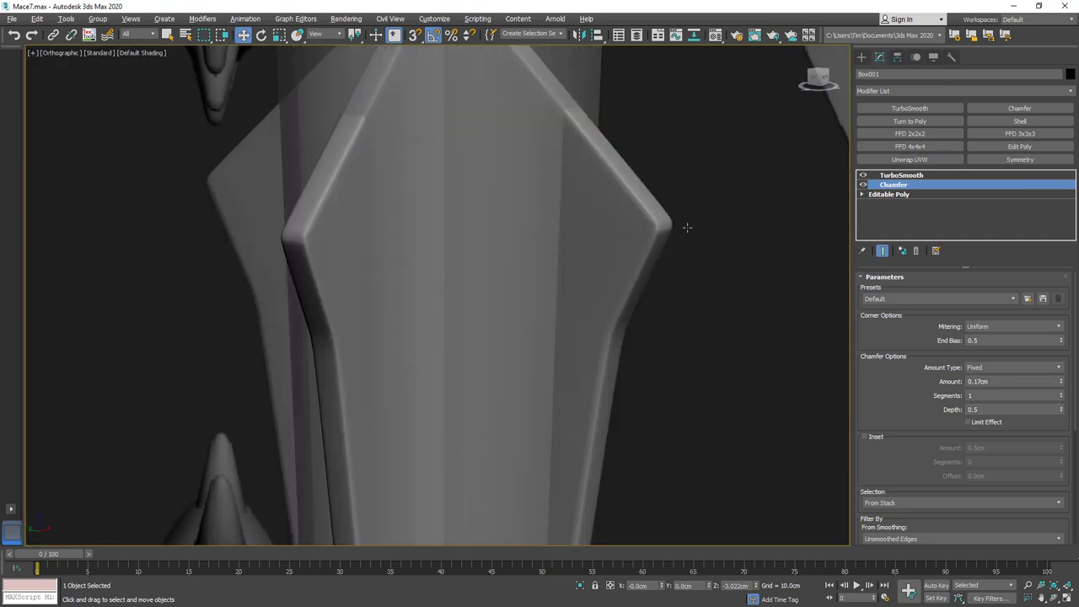
Set the flange's TurboSmooth to 3 iterations and compare its mesh with the smoothing off and on.
{"action": "middle_click_drag", "start_coordinate": [639, 204], "coordinate": [582, 236], "text": "alt"}
{"action": "scroll", "coordinate": [583, 235], "scroll_direction": "up", "scroll_amount": 4}
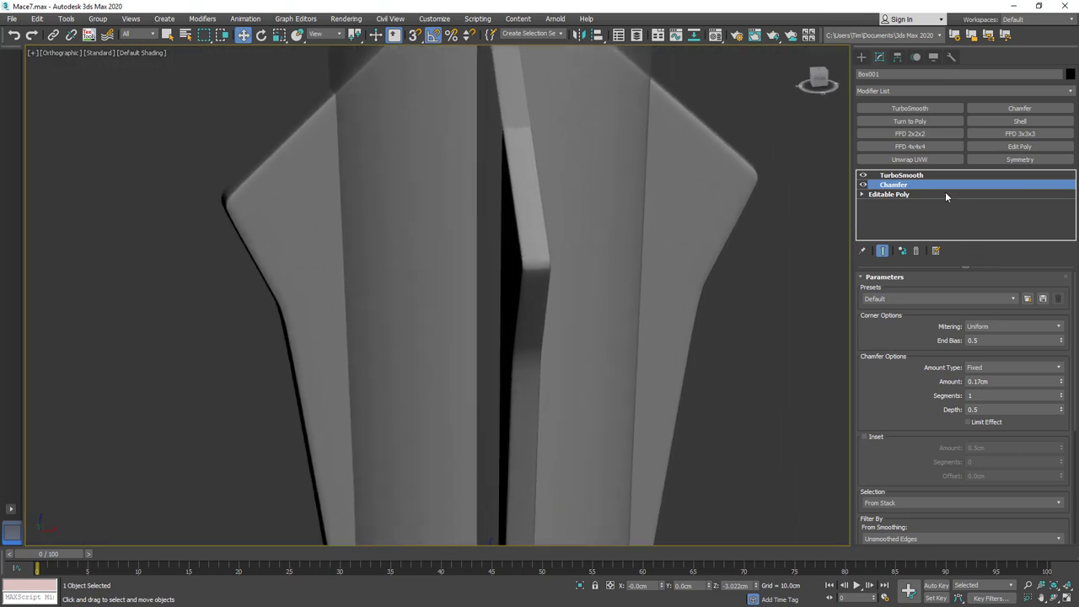
{"action": "left_click", "coordinate": [921, 176]}
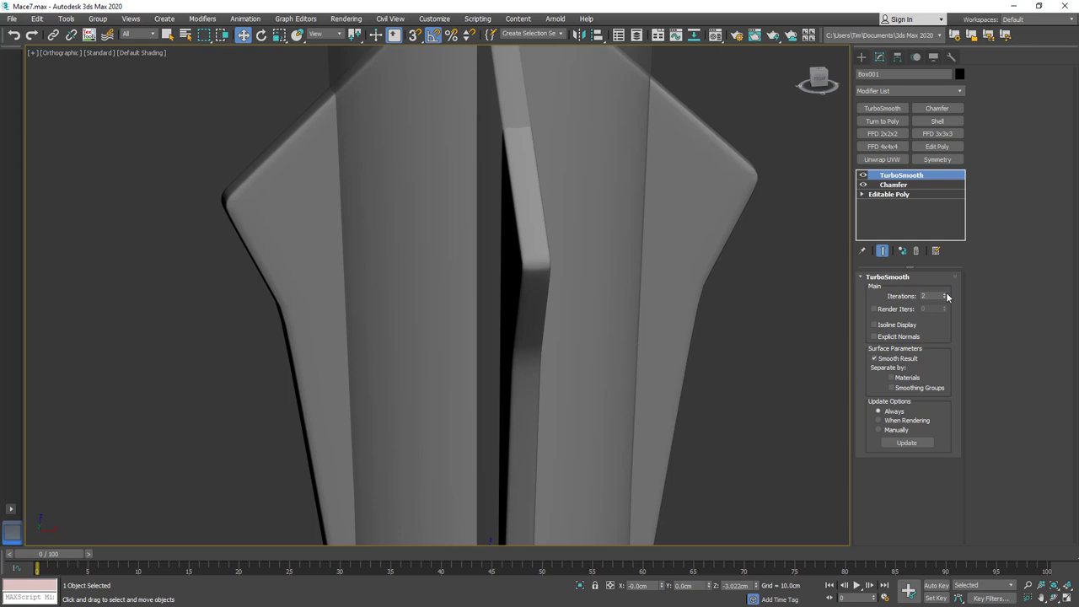
{"action": "middle_click_drag", "start_coordinate": [539, 253], "coordinate": [701, 195], "text": "alt"}
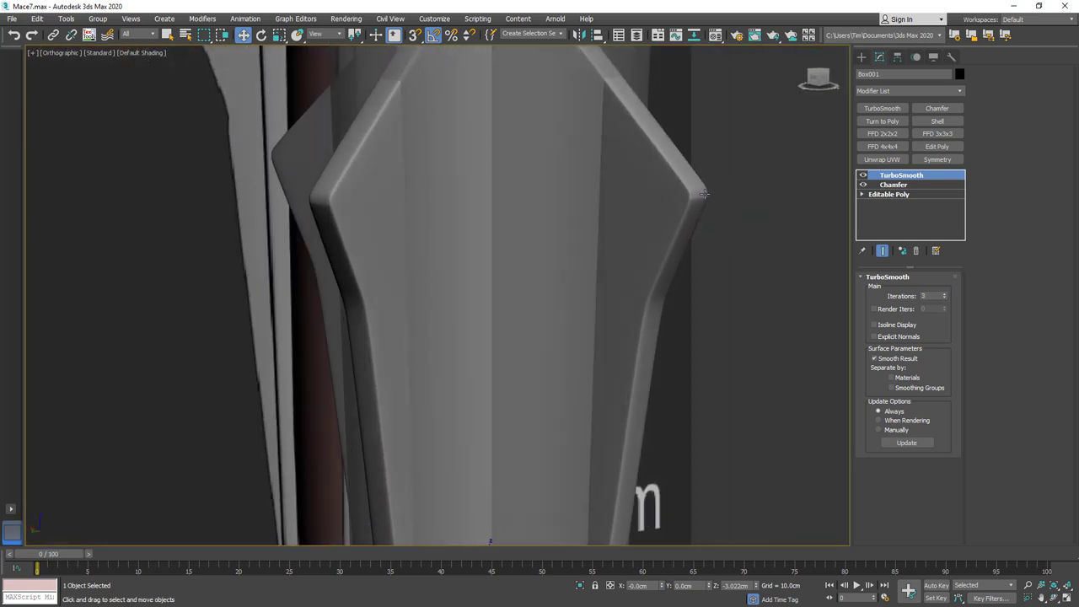
{"action": "left_click", "coordinate": [863, 175]}
{"action": "key", "text": "F4"}
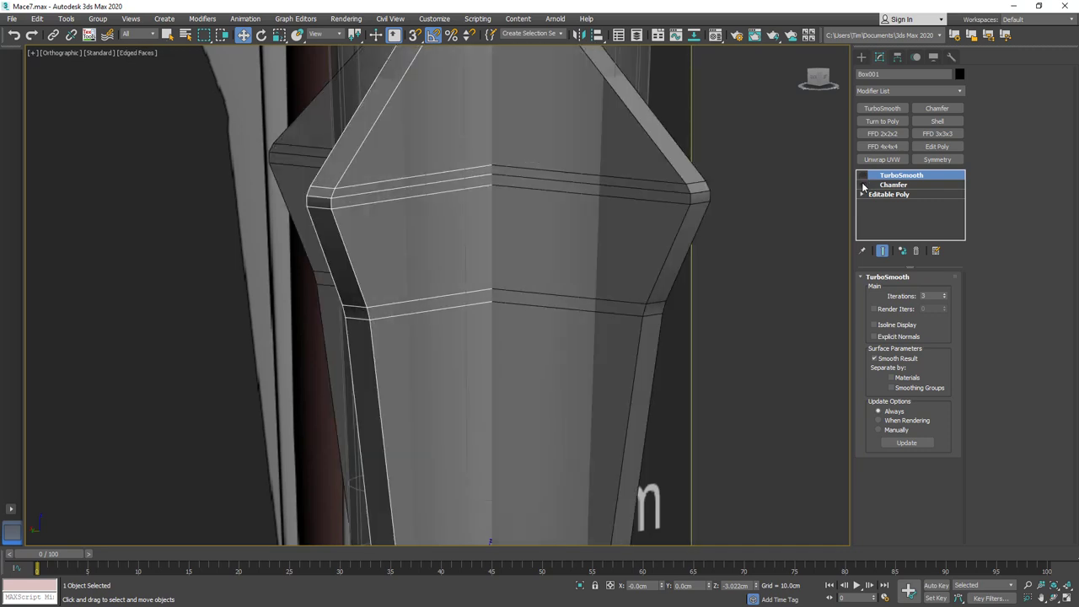
{"action": "left_click", "coordinate": [863, 175]}
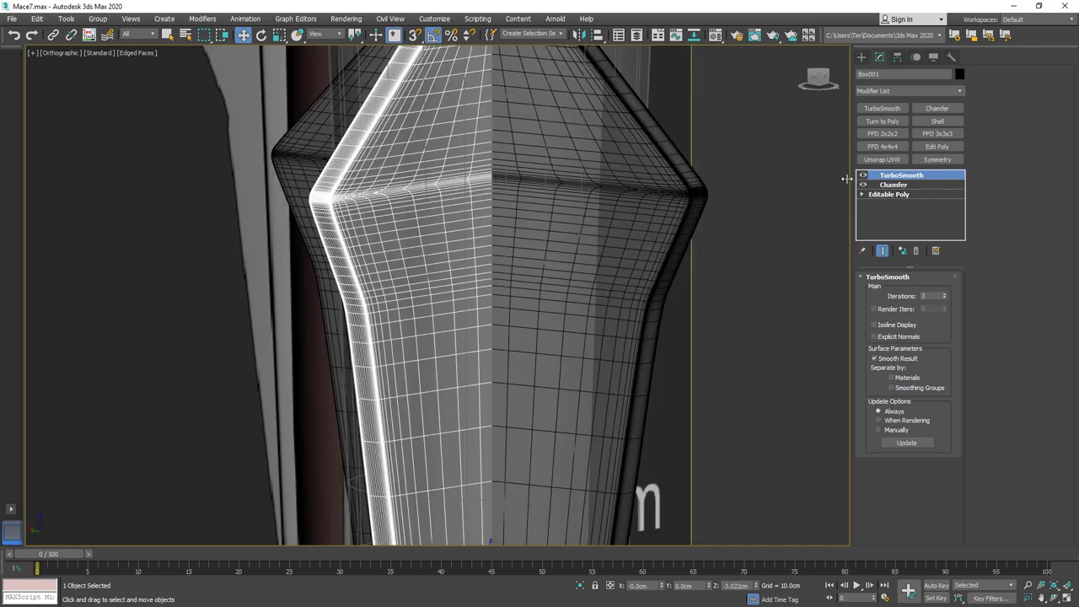
{"action": "scroll", "coordinate": [695, 184], "scroll_direction": "down", "scroll_amount": 4}
{"action": "key", "text": "F4"}
Toggle the handle cylinder's see-through display, return to the Left view, and select the flange spanning both sides of the handle.
{"action": "middle_click_drag", "start_coordinate": [600, 240], "coordinate": [626, 239], "text": "alt"}
{"action": "left_click", "coordinate": [650, 133]}
{"action": "key", "text": "alt+x"}
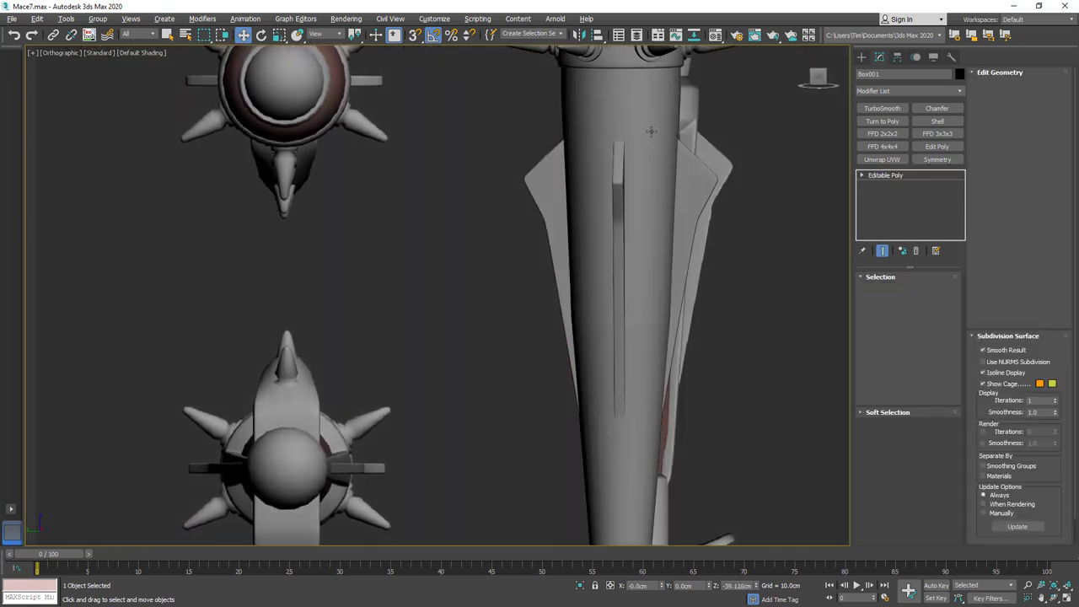
{"action": "middle_click_drag", "start_coordinate": [650, 133], "coordinate": [648, 211]}
{"action": "scroll", "coordinate": [634, 209], "scroll_direction": "down", "scroll_amount": 2}
{"action": "key", "text": "l"}
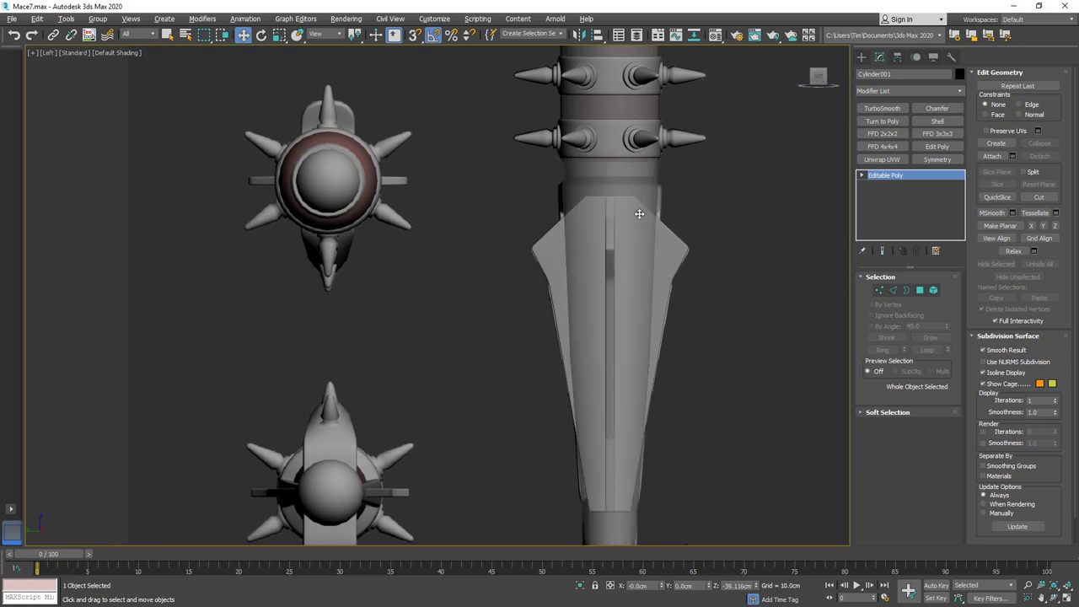
{"action": "scroll", "coordinate": [639, 213], "scroll_direction": "up", "scroll_amount": 2}
{"action": "left_click", "coordinate": [688, 259]}
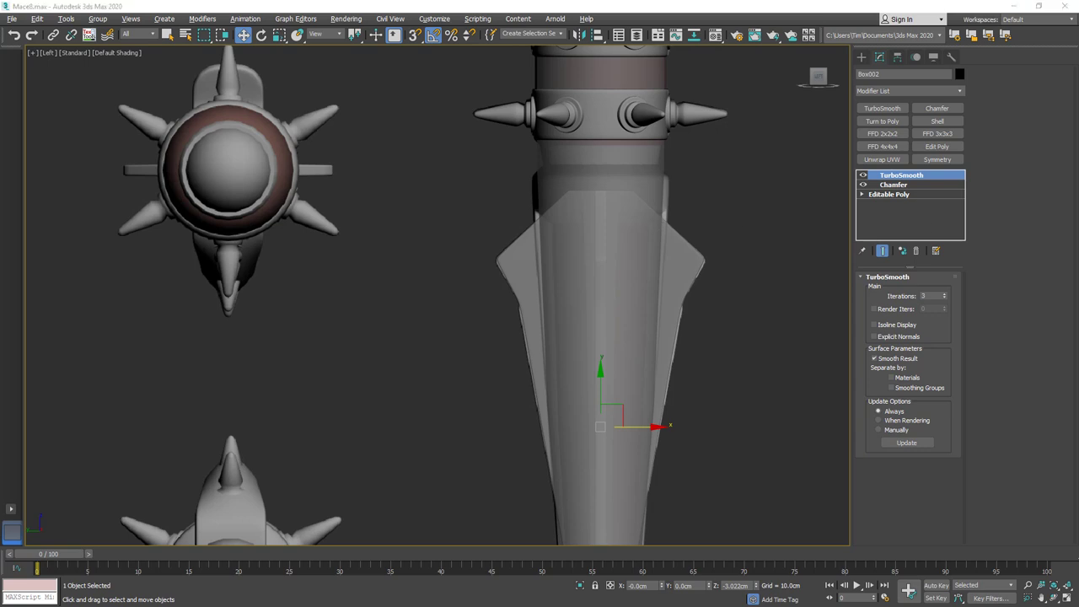
Show edged faces and raise the handle cylinder's vertex ring just below the lowest spiked band by about 1.73 cm.
{"action": "left_click", "coordinate": [613, 178]}
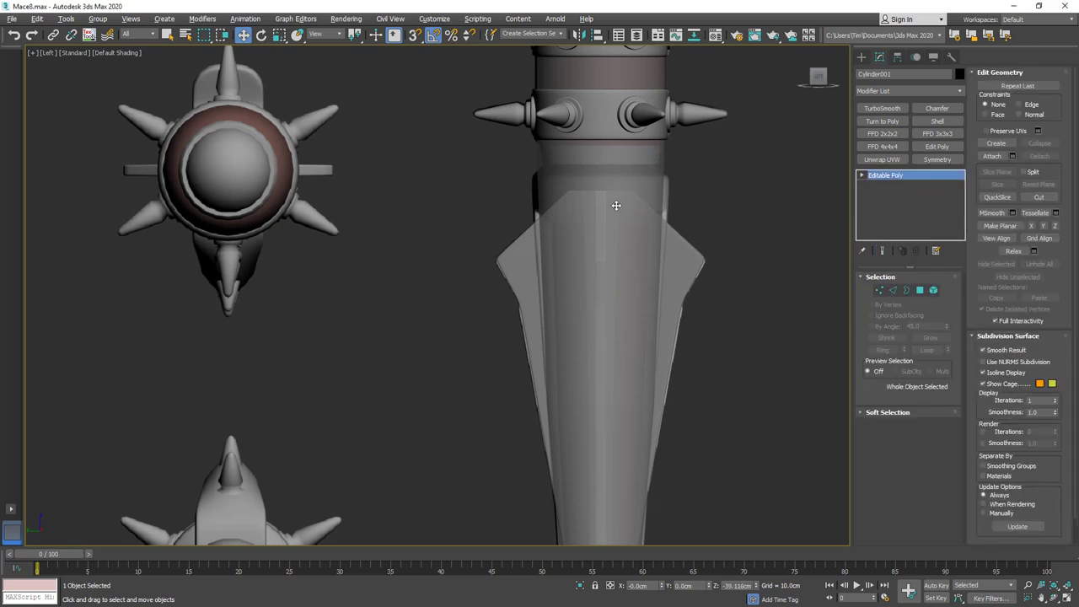
{"action": "key", "text": "F4"}
{"action": "left_click", "coordinate": [878, 289]}
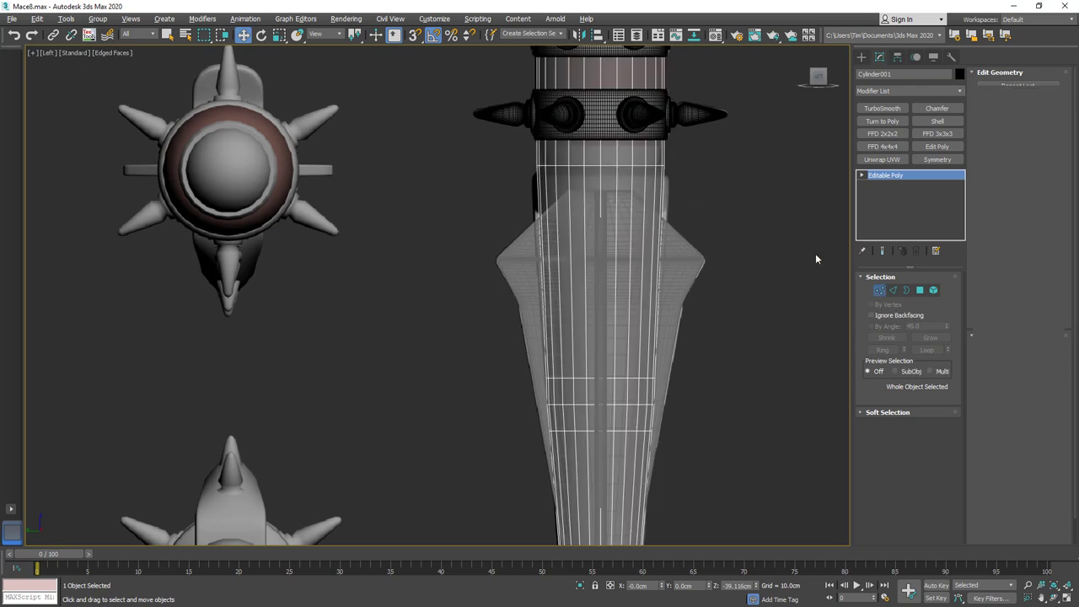
{"action": "left_click_drag", "start_coordinate": [684, 154], "coordinate": [513, 180]}
{"action": "scroll", "coordinate": [601, 140], "scroll_direction": "up", "scroll_amount": 3}
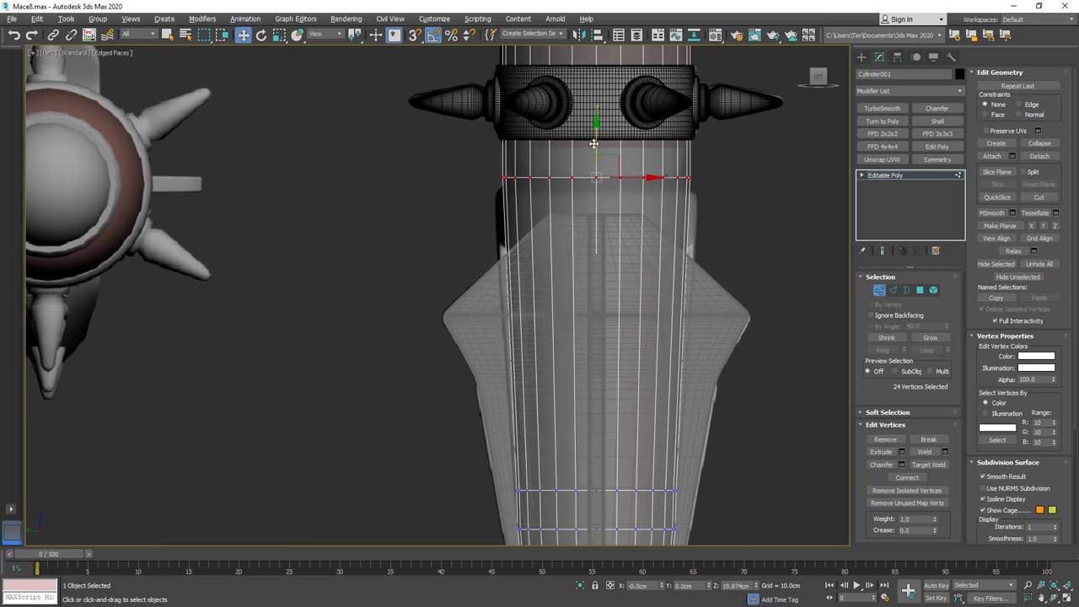
{"action": "left_click_drag", "start_coordinate": [593, 143], "coordinate": [603, 115]}
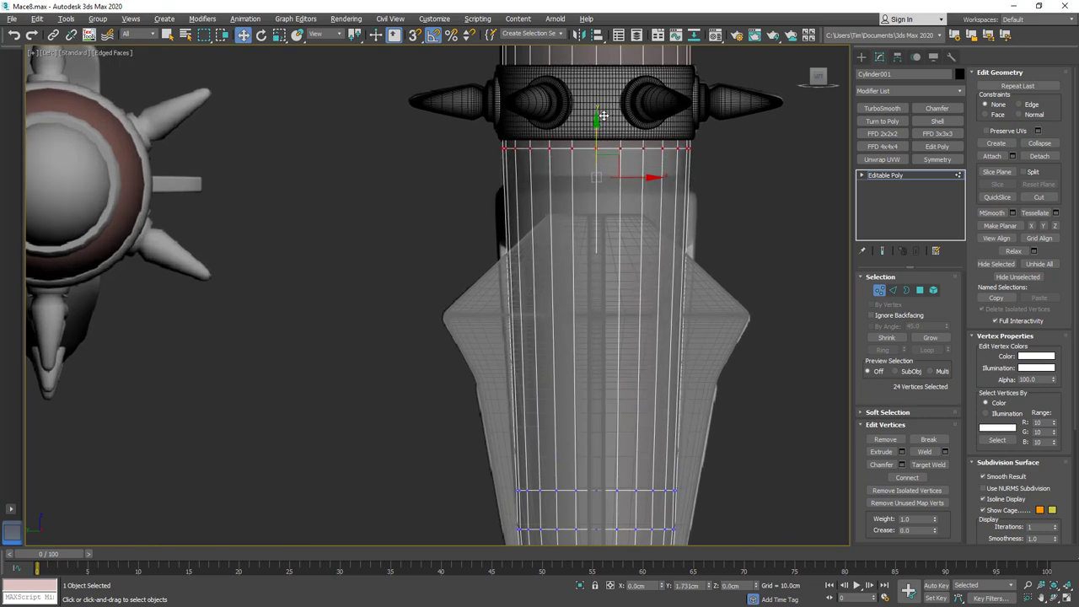
Connect the handle's long vertical edges behind the flange with a new edge loop and raise it about 8.46 cm.
{"action": "left_click", "coordinate": [892, 289]}
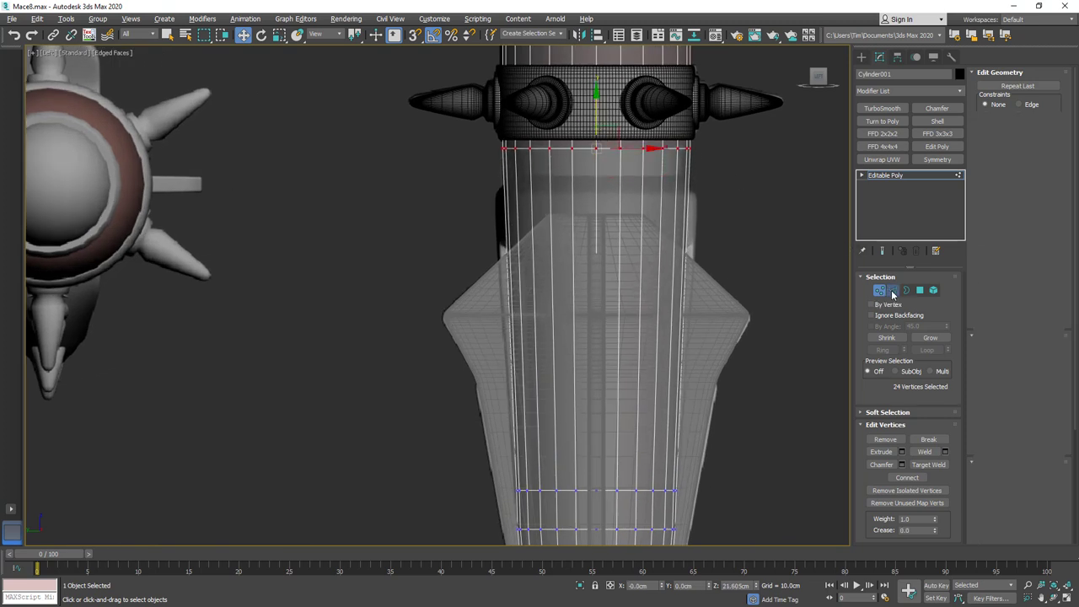
{"action": "left_click_drag", "start_coordinate": [503, 243], "coordinate": [448, 241]}
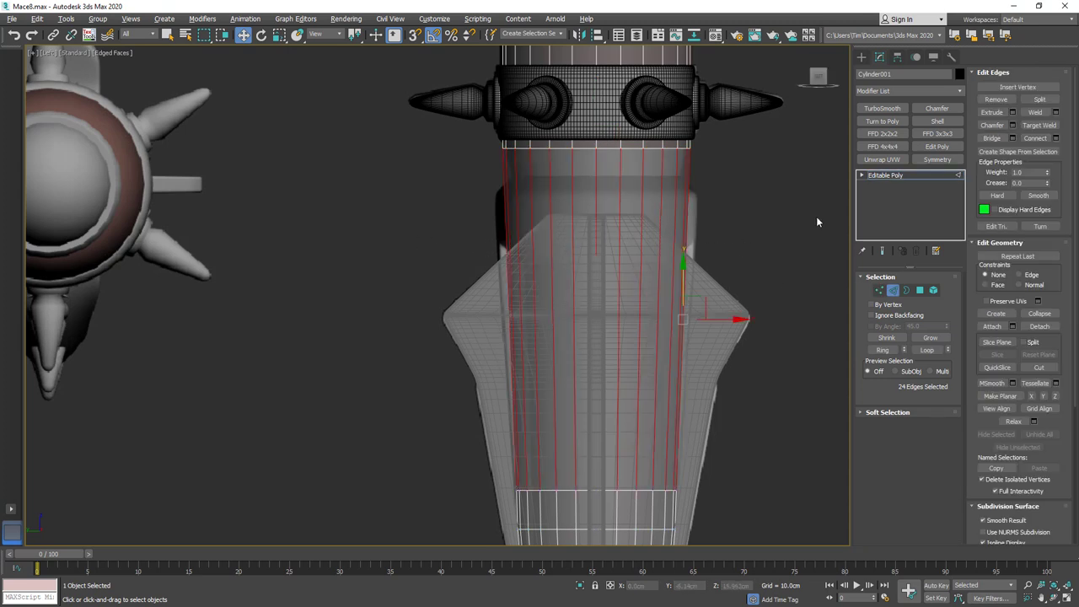
{"action": "left_click", "coordinate": [1035, 137]}
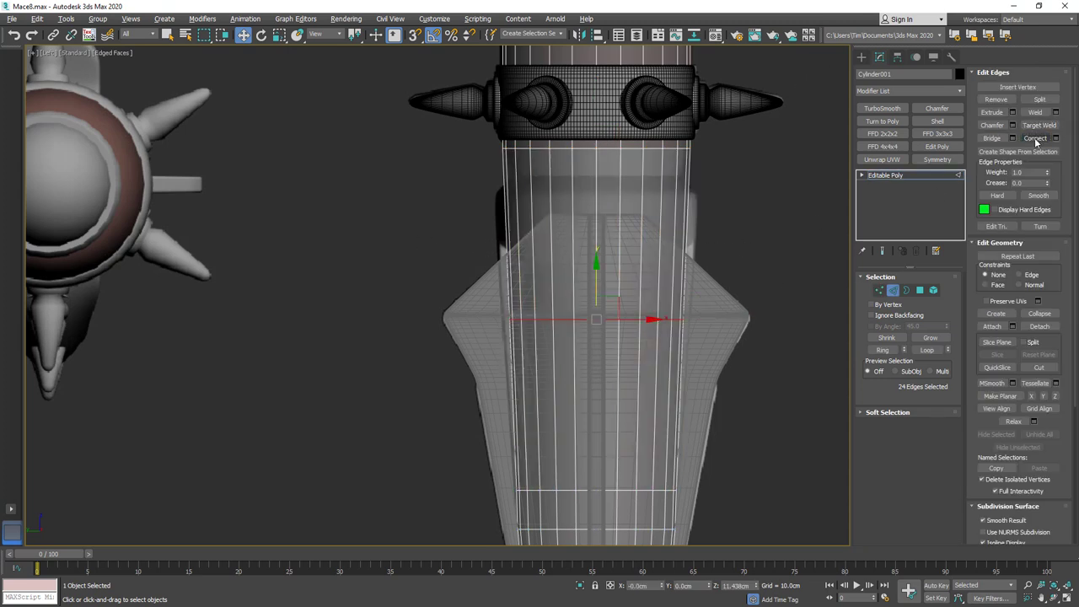
{"action": "left_click_drag", "start_coordinate": [594, 279], "coordinate": [629, 137]}
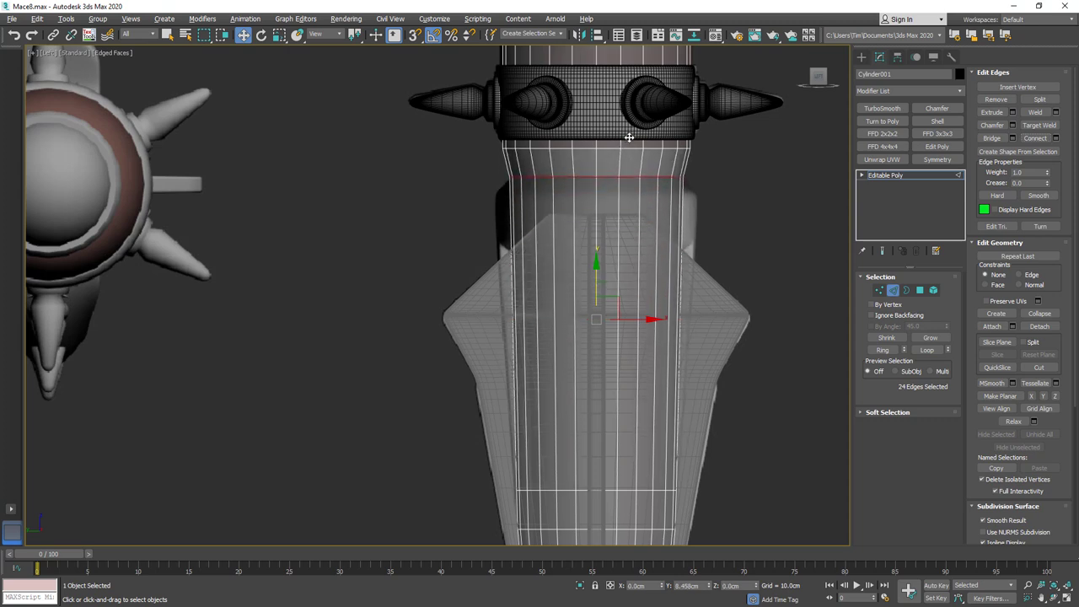
{"action": "scroll", "coordinate": [649, 178], "scroll_direction": "down", "scroll_amount": 3}
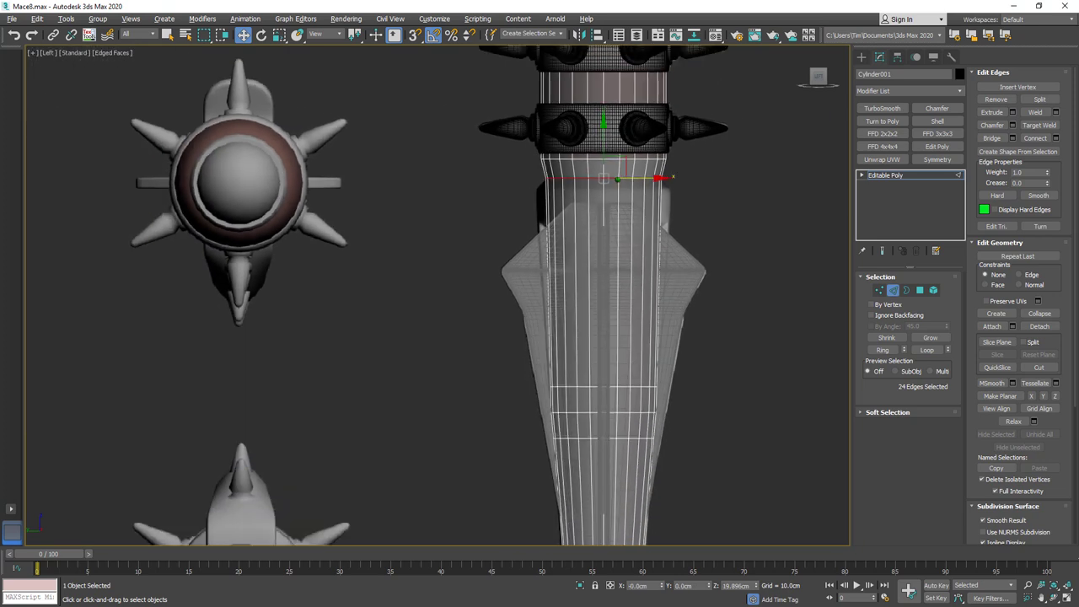
Connect the vertical edges below that loop with another edge loop and raise it to about Z 16 cm, near the flange's top.
{"action": "key", "text": "alt+r"}
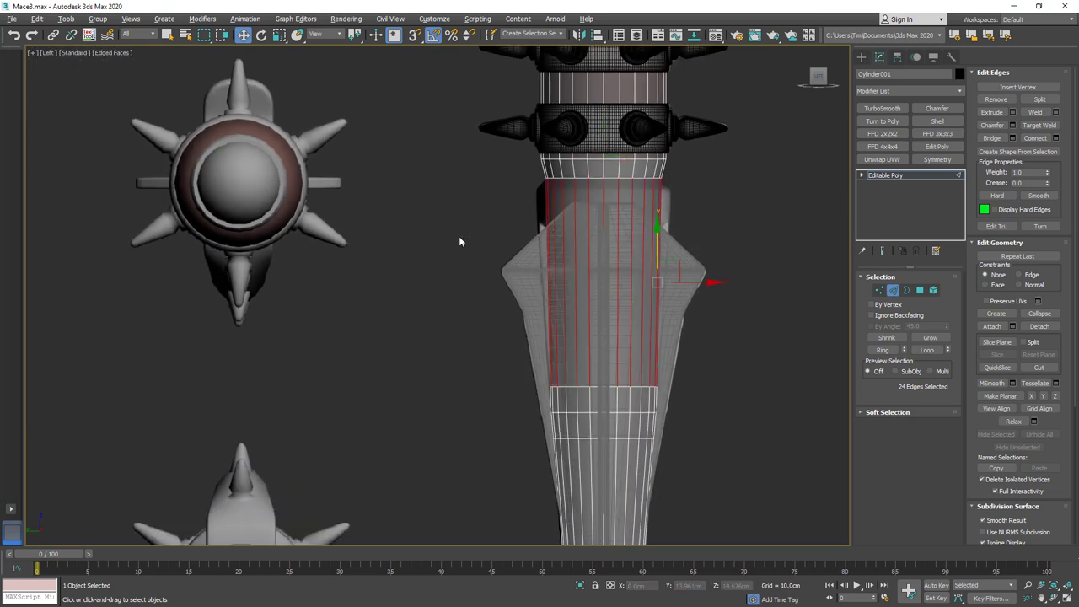
{"action": "left_click", "coordinate": [1035, 137]}
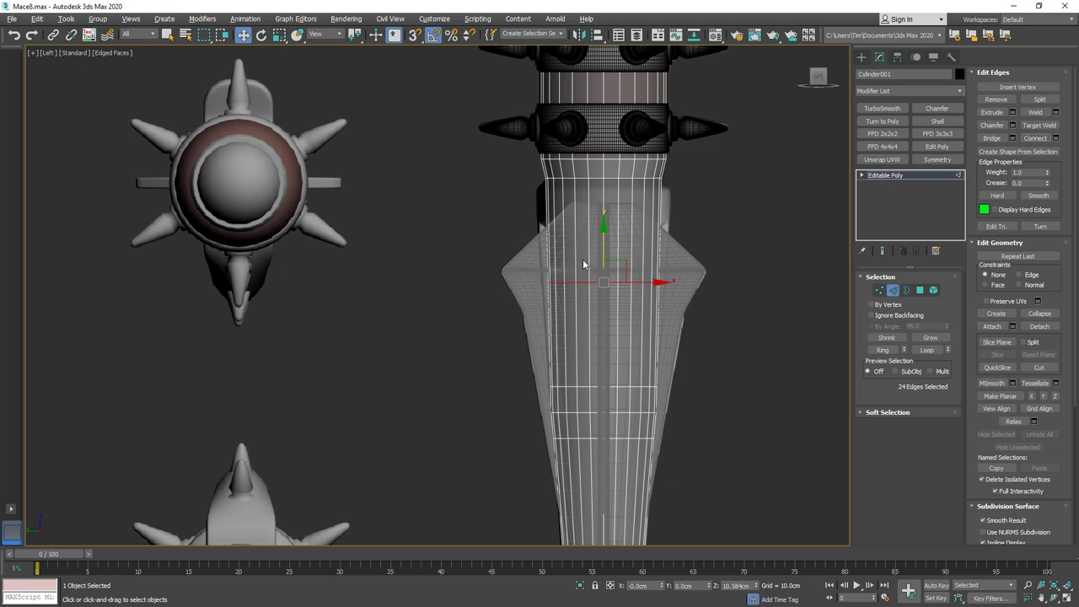
{"action": "left_click_drag", "start_coordinate": [603, 249], "coordinate": [630, 192]}
{"action": "scroll", "coordinate": [630, 206], "scroll_direction": "up", "scroll_amount": 3}
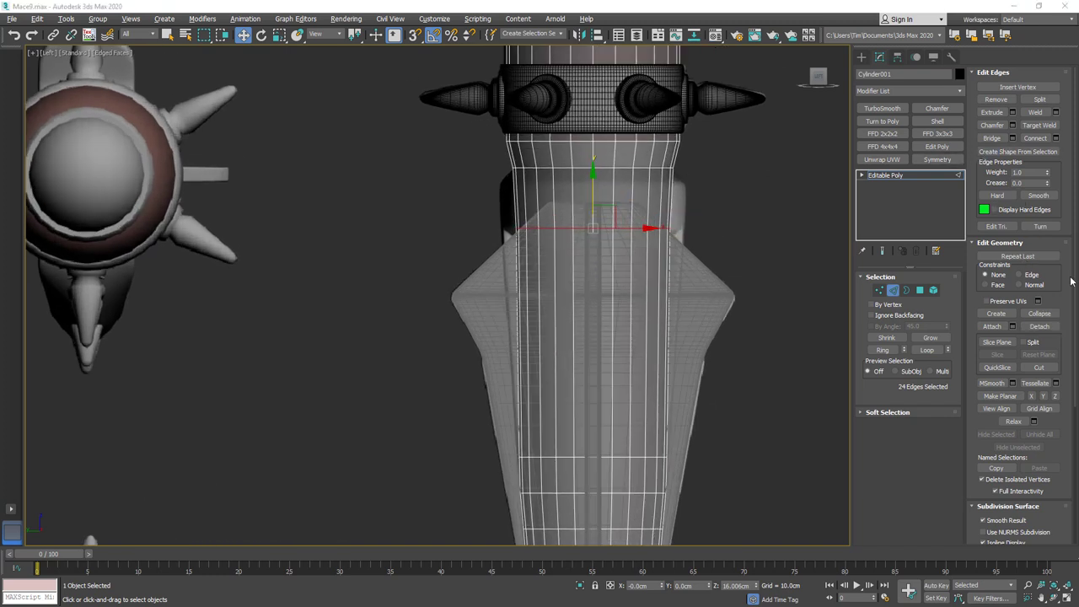
Slide the new edge loop down to about Z 15.8 cm using the Edge constraint, and reset the constraint to None.
{"action": "left_click", "coordinate": [1018, 275]}
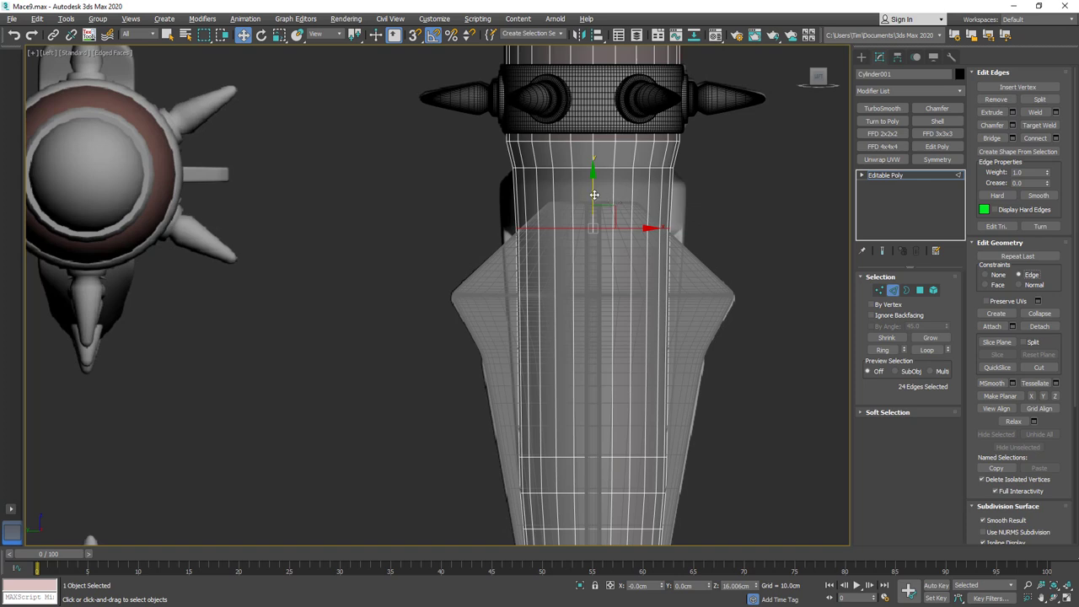
{"action": "mouse_move", "coordinate": [594, 194]}
{"action": "left_mouse_down"}
{"action": "mouse_move", "coordinate": [596, 125]}
{"action": "mouse_move", "coordinate": [603, 193]}
{"action": "left_mouse_up"}
{"action": "left_click", "coordinate": [984, 275]}
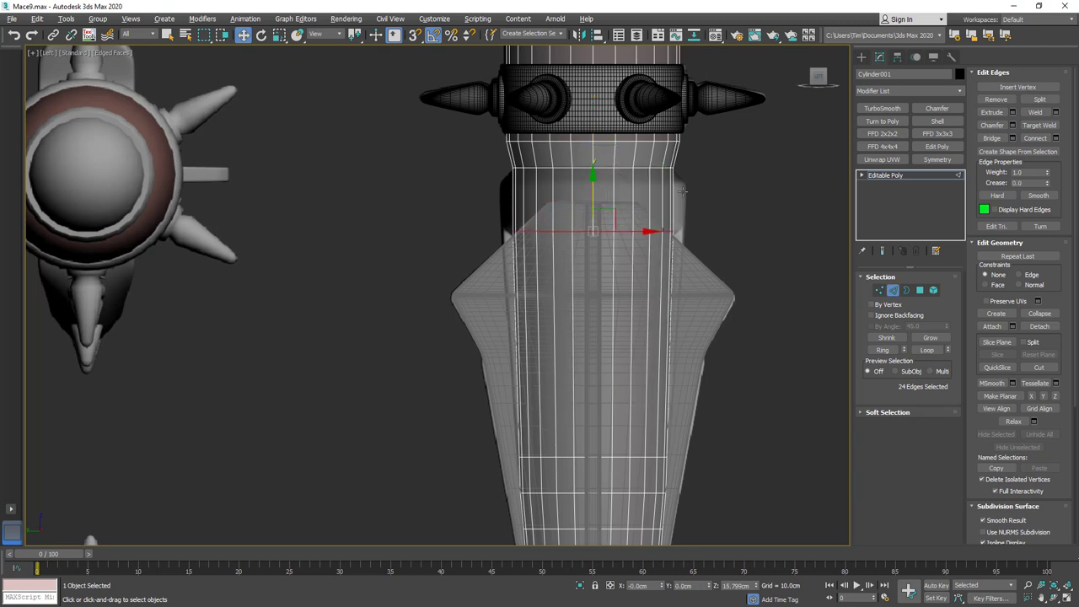
Connect the handle's vertical edges above the hand guard with an edge loop and lower it to about Z -18.9 cm.
{"action": "middle_click_drag", "start_coordinate": [797, 394], "coordinate": [725, 160]}
{"action": "middle_click_drag", "start_coordinate": [655, 403], "coordinate": [642, 381]}
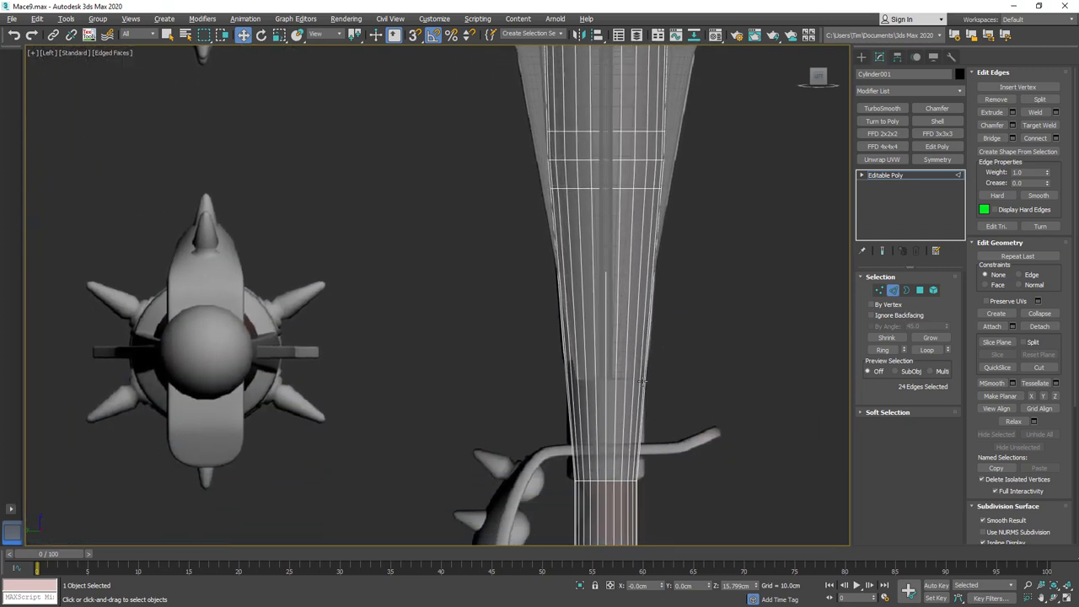
{"action": "scroll", "coordinate": [641, 374], "scroll_direction": "down", "scroll_amount": 5}
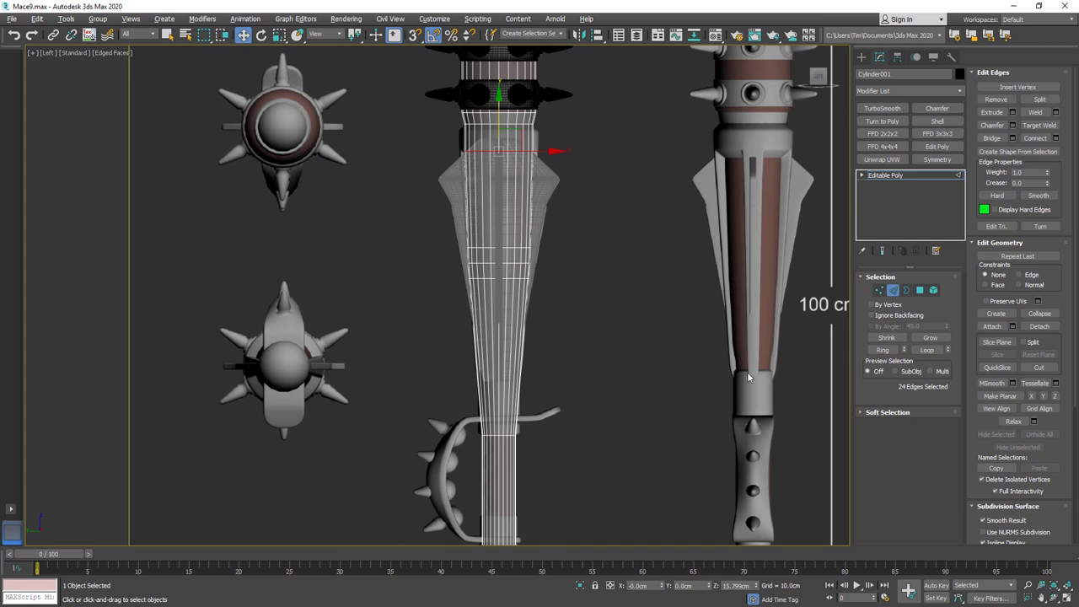
{"action": "scroll", "coordinate": [469, 392], "scroll_direction": "up", "scroll_amount": 5}
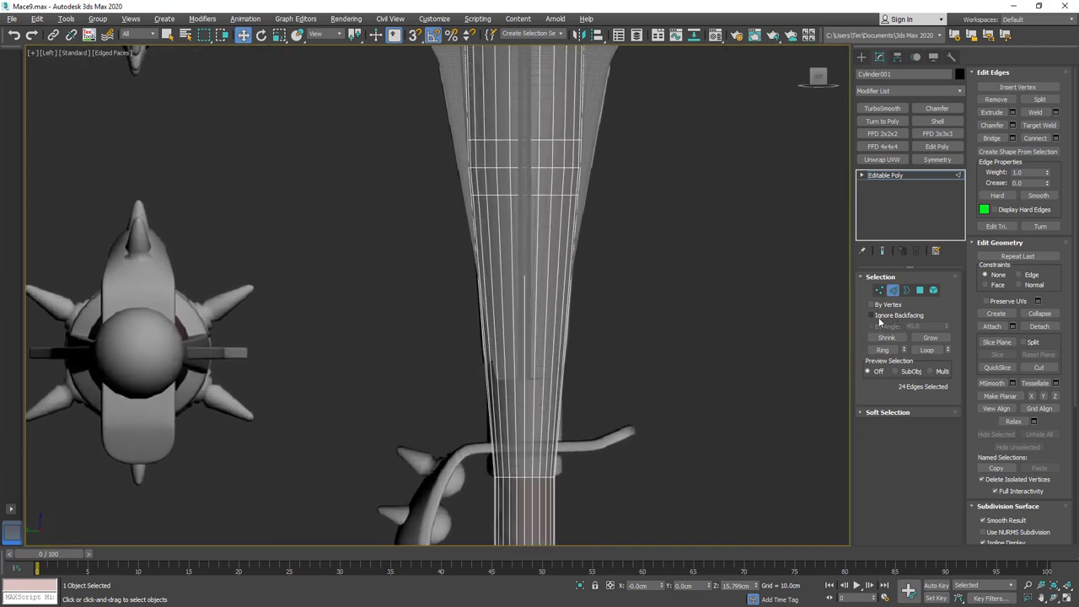
{"action": "left_click_drag", "start_coordinate": [458, 407], "coordinate": [483, 406]}
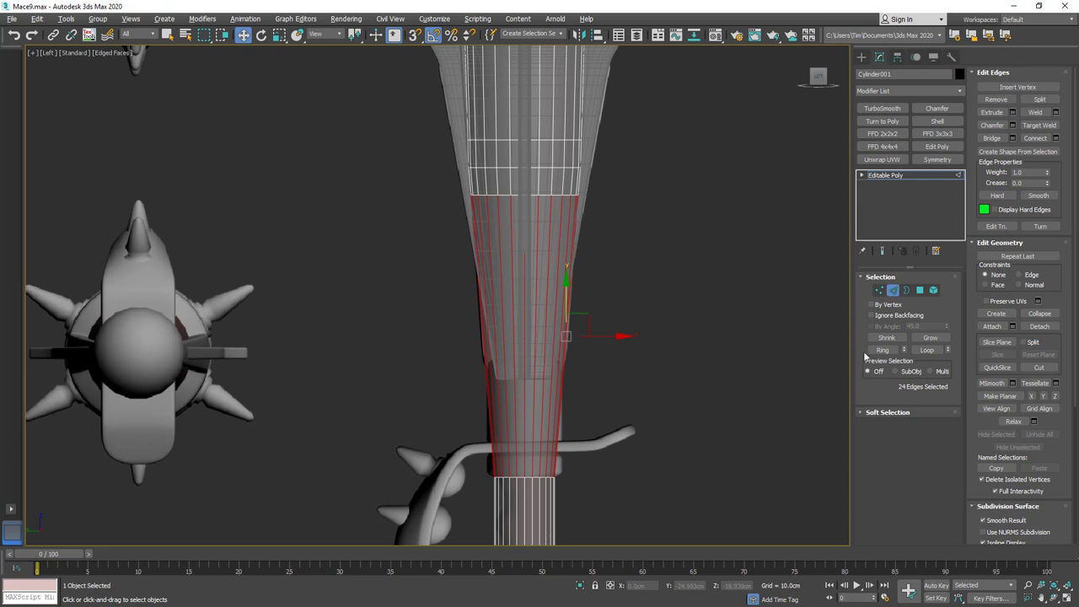
{"action": "left_click", "coordinate": [1035, 138]}
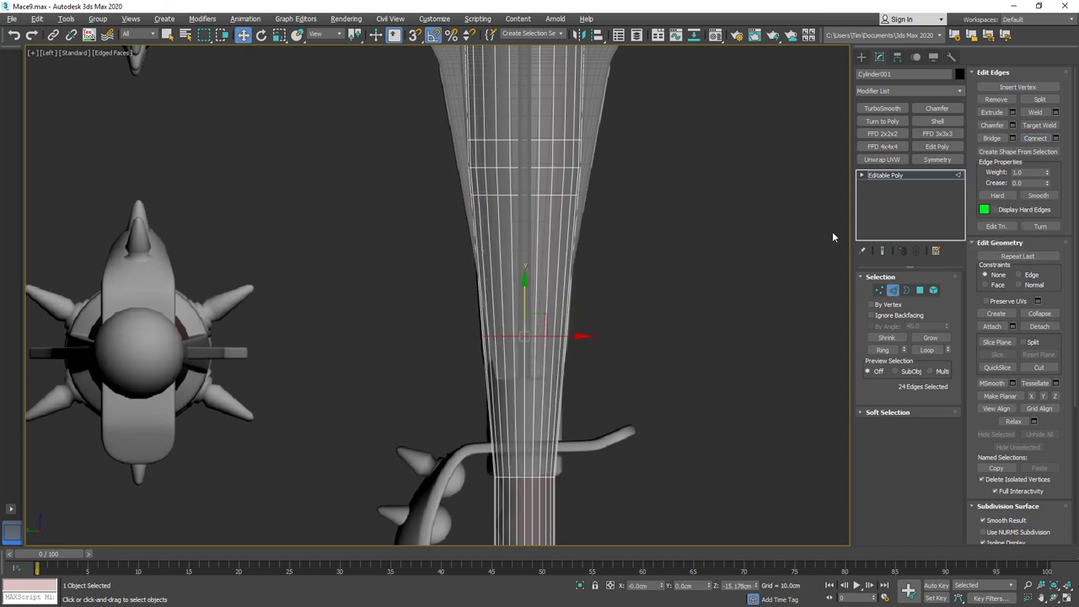
{"action": "left_click_drag", "start_coordinate": [524, 297], "coordinate": [525, 340]}
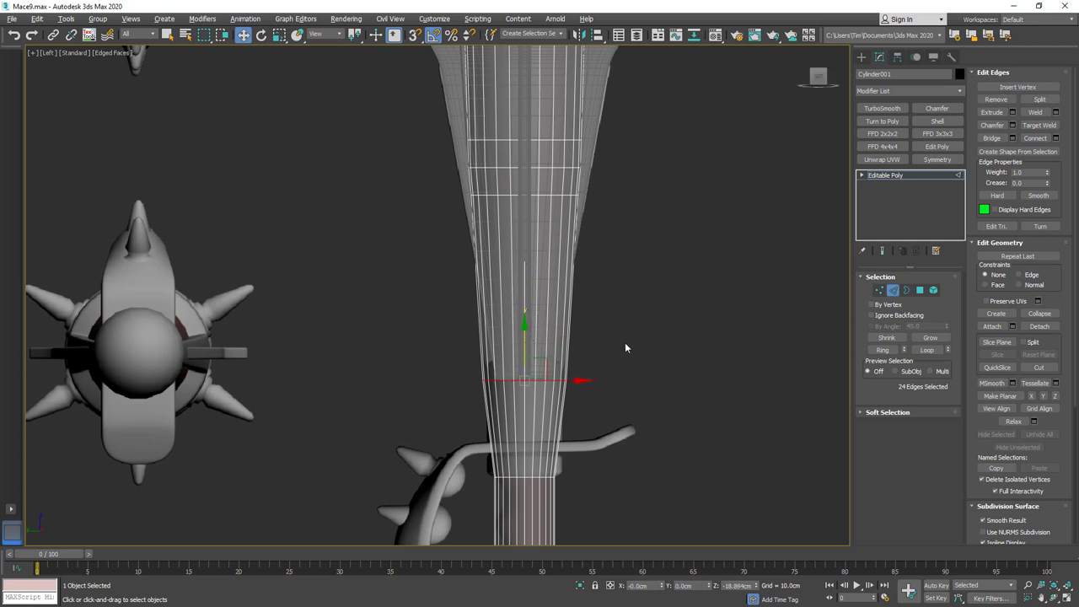
Scale the lower edge loop inward to match the reference's narrower grip, and turn off the handle's see-through display.
{"action": "middle_click_drag", "start_coordinate": [626, 344], "coordinate": [558, 306]}
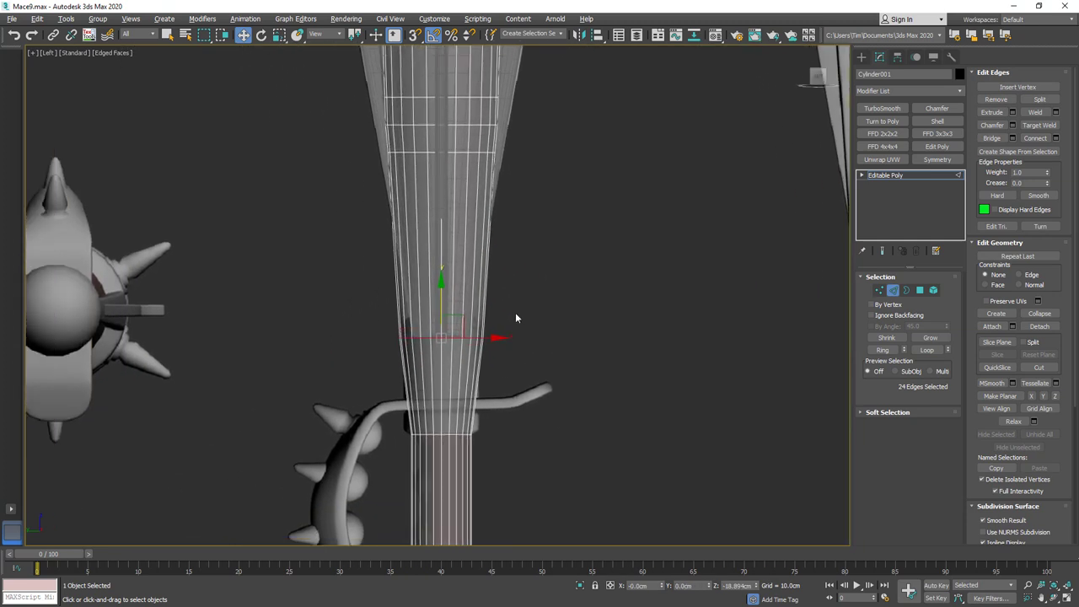
{"action": "scroll", "coordinate": [449, 318], "scroll_direction": "up", "scroll_amount": 1}
{"action": "key", "text": "r"}
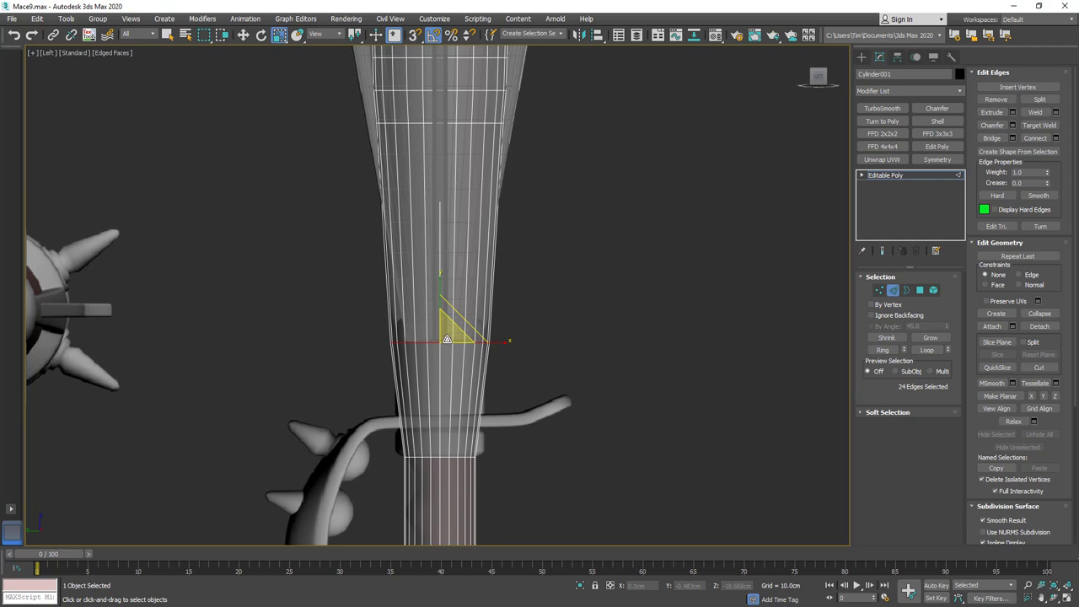
{"action": "left_click_drag", "start_coordinate": [450, 342], "coordinate": [446, 352]}
{"action": "key", "text": "alt+x"}
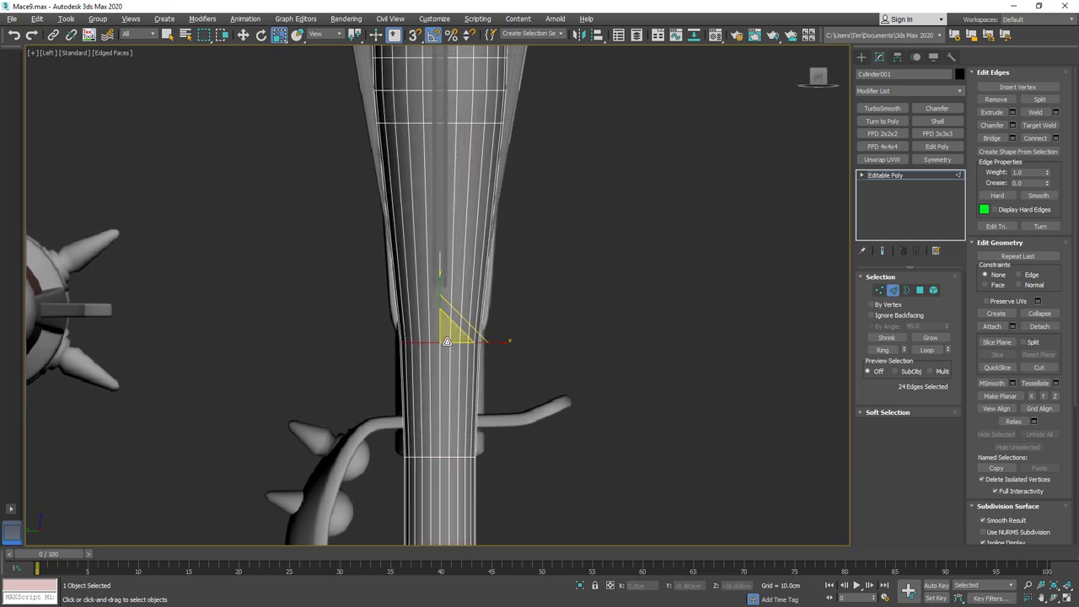
Select the handle's polygon strips along the central flange and the full polygon band around its top below the spiked rings.
{"action": "middle_click_drag", "start_coordinate": [472, 269], "coordinate": [472, 396]}
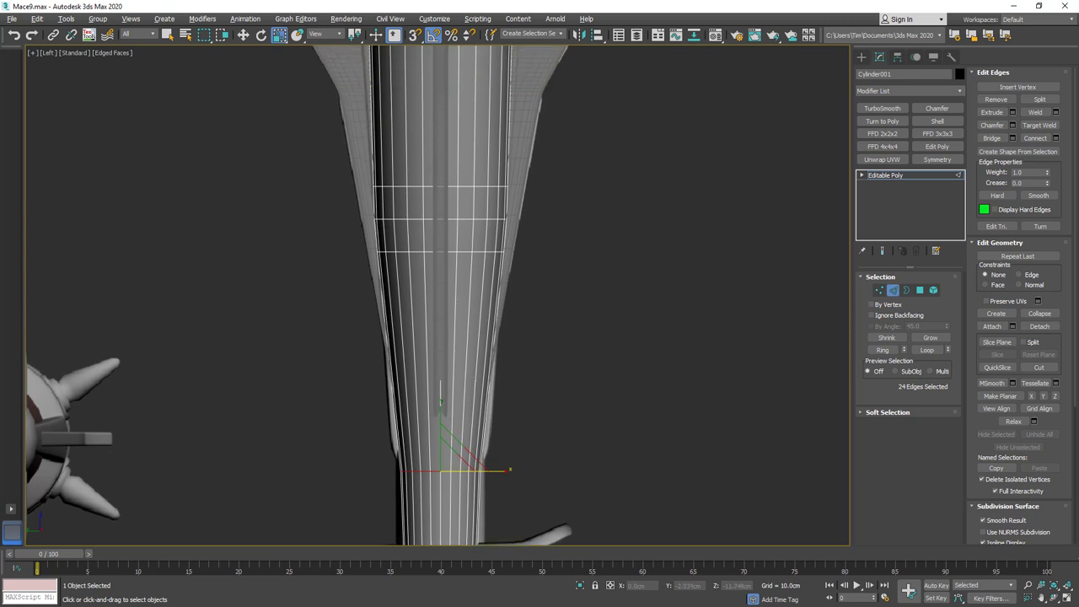
{"action": "scroll", "coordinate": [471, 370], "scroll_direction": "down", "scroll_amount": 2}
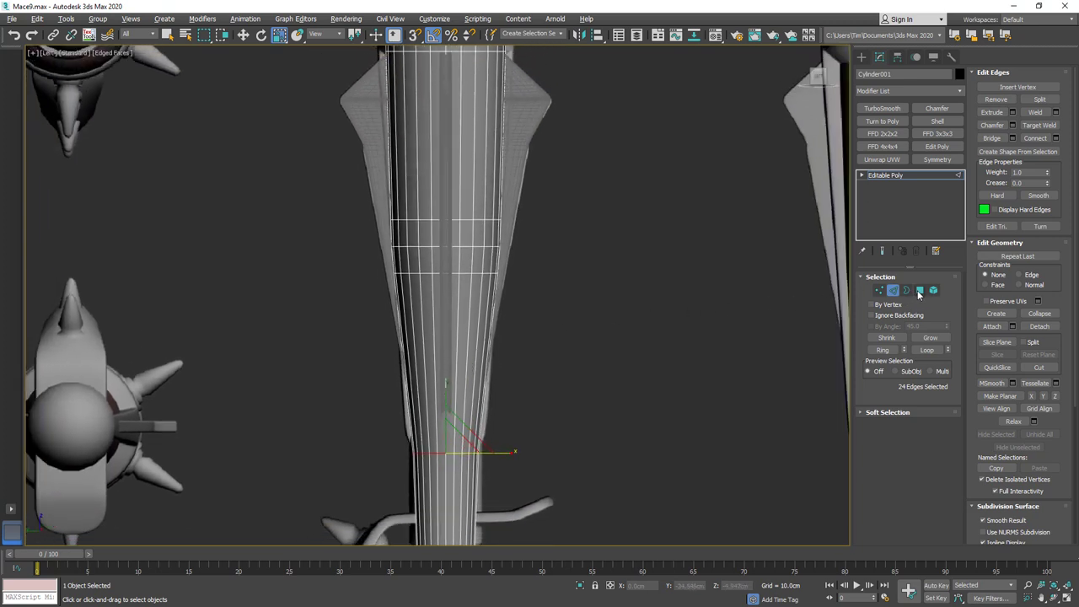
{"action": "left_click", "coordinate": [919, 291]}
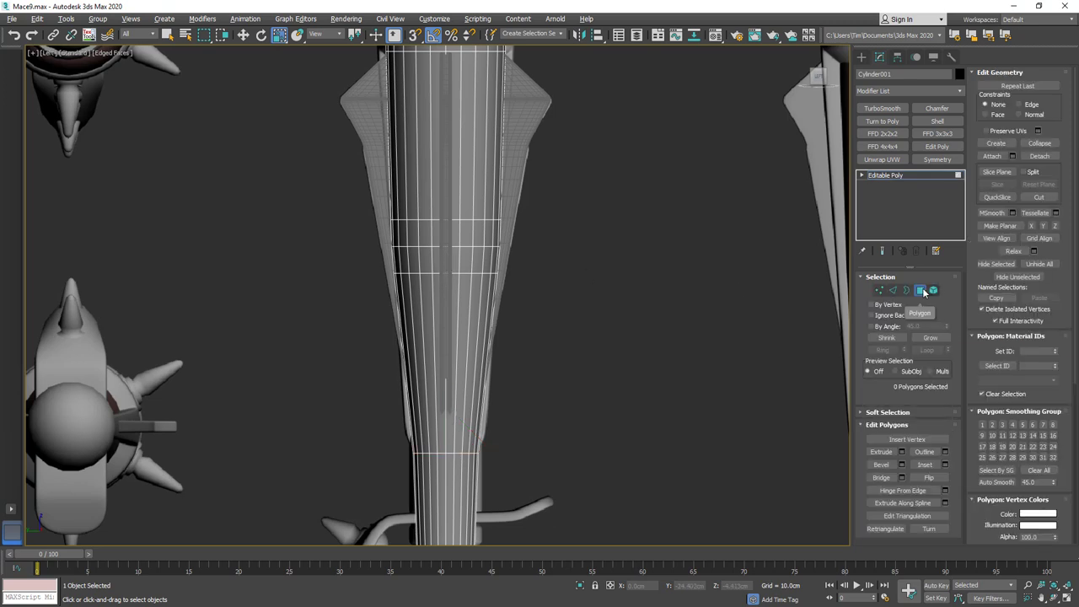
{"action": "left_click", "coordinate": [437, 285]}
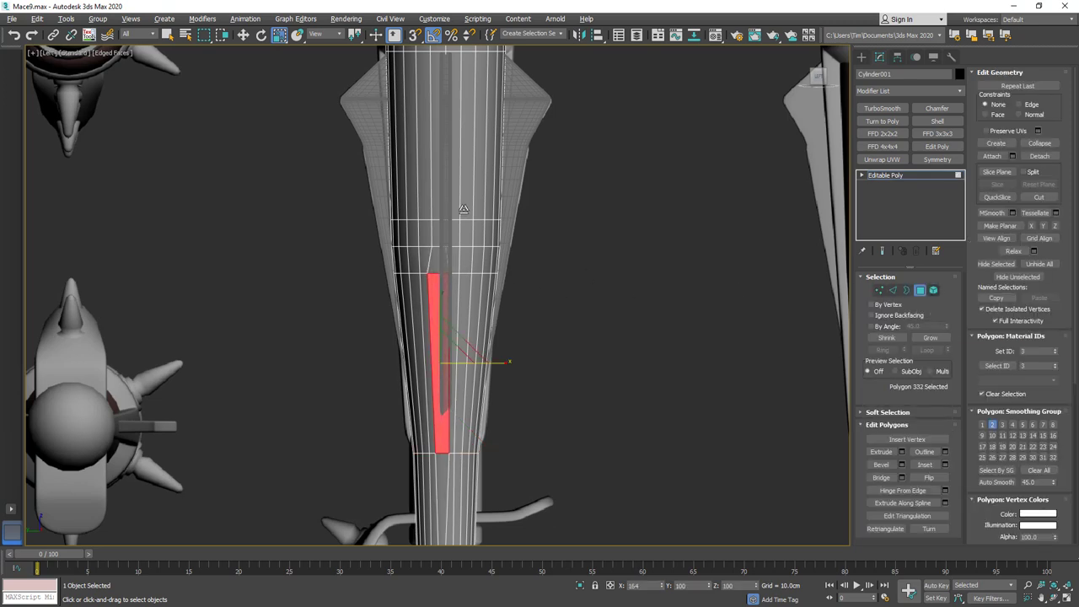
{"action": "key", "text": "w"}
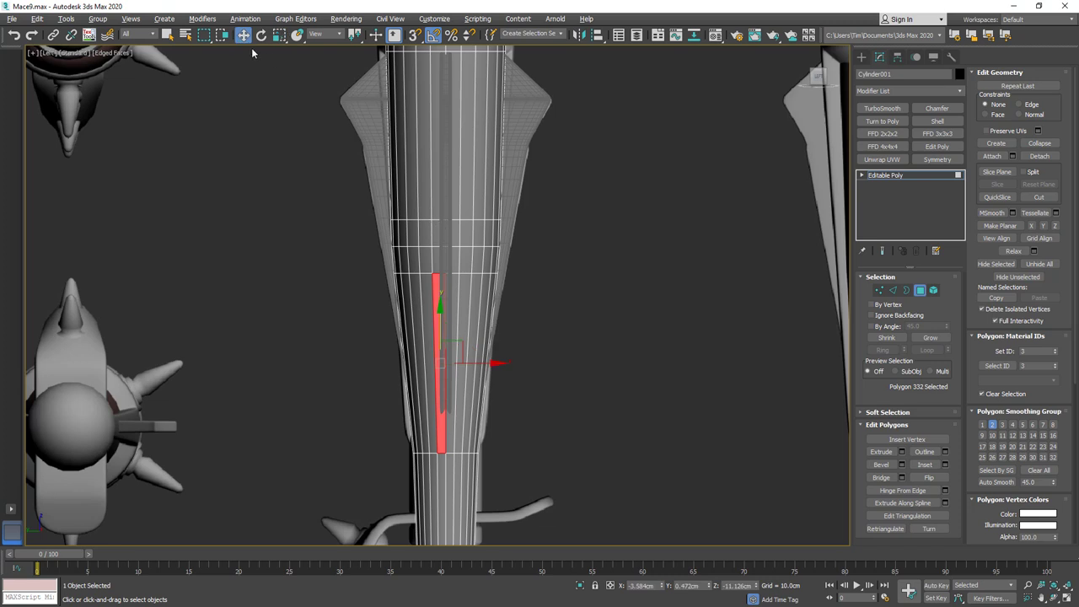
{"action": "key", "text": "q"}
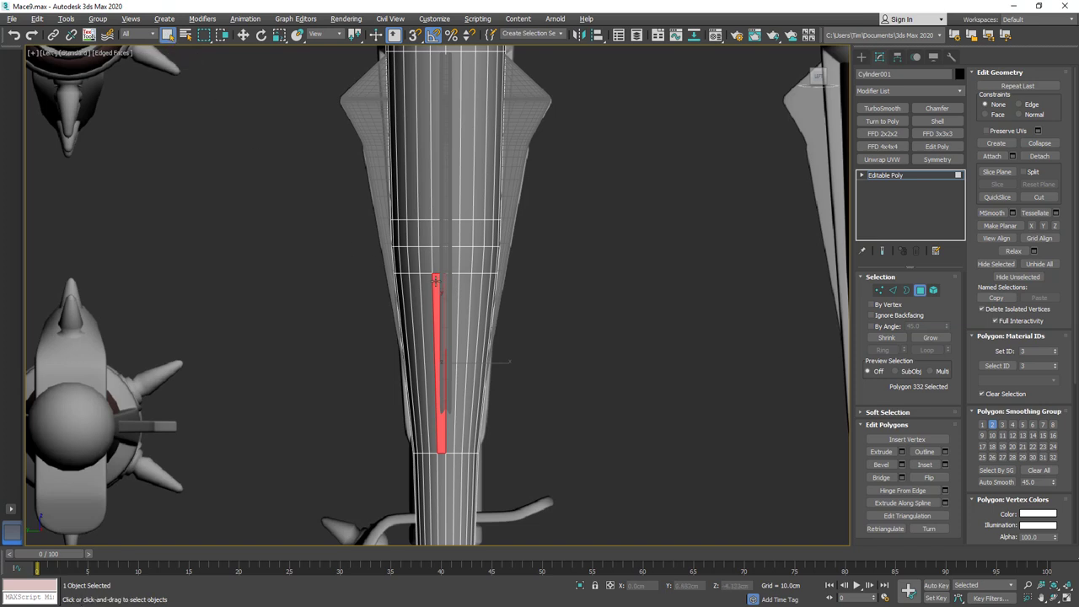
{"action": "left_click", "coordinate": [455, 181], "text": "shift"}
{"action": "middle_click_drag", "start_coordinate": [454, 112], "coordinate": [435, 266]}
{"action": "left_click_drag", "start_coordinate": [427, 258], "coordinate": [434, 224]}
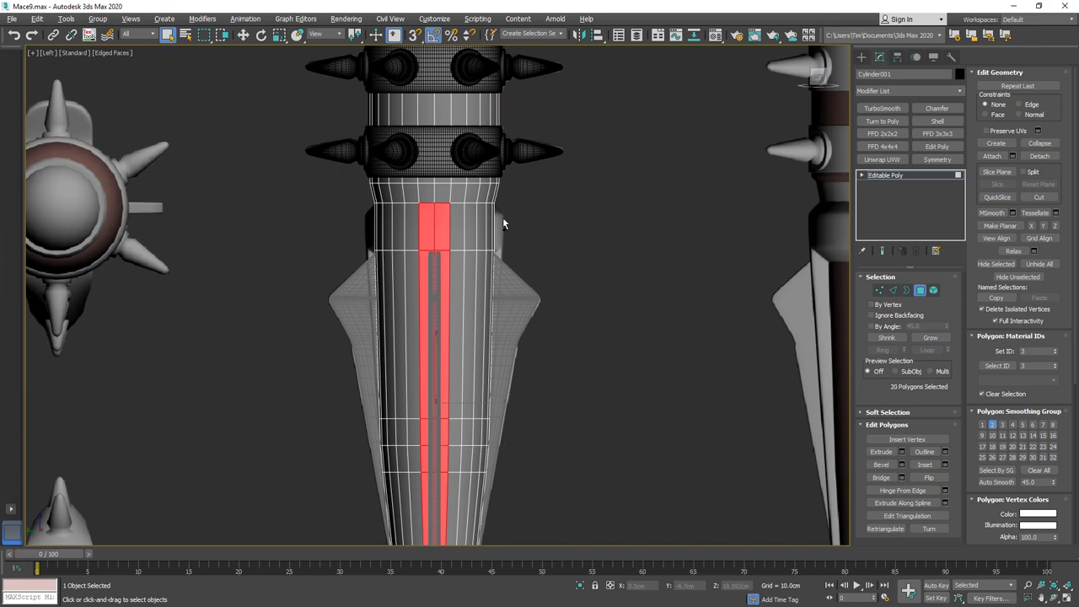
{"action": "left_click_drag", "start_coordinate": [502, 222], "coordinate": [286, 236], "text": "ctrl"}
{"action": "scroll", "coordinate": [451, 257], "scroll_direction": "down", "scroll_amount": 5}
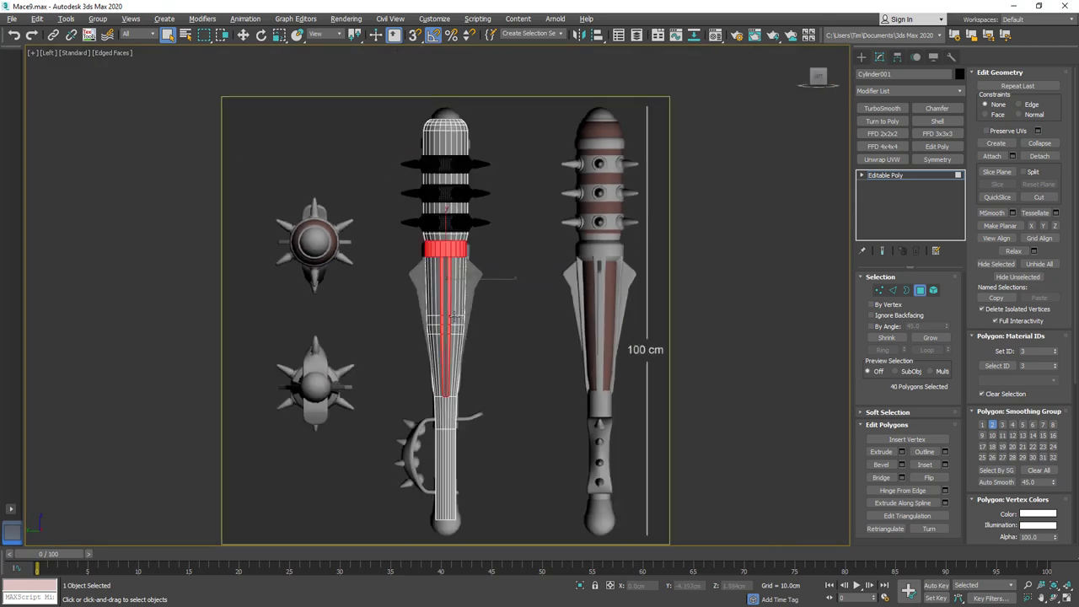
Turn on Backface Cull in the object properties of the reference image plane that blocks the angled view of the mace.
{"action": "middle_click_drag", "start_coordinate": [451, 257], "coordinate": [496, 315], "text": "alt"}
{"action": "left_click", "coordinate": [921, 290]}
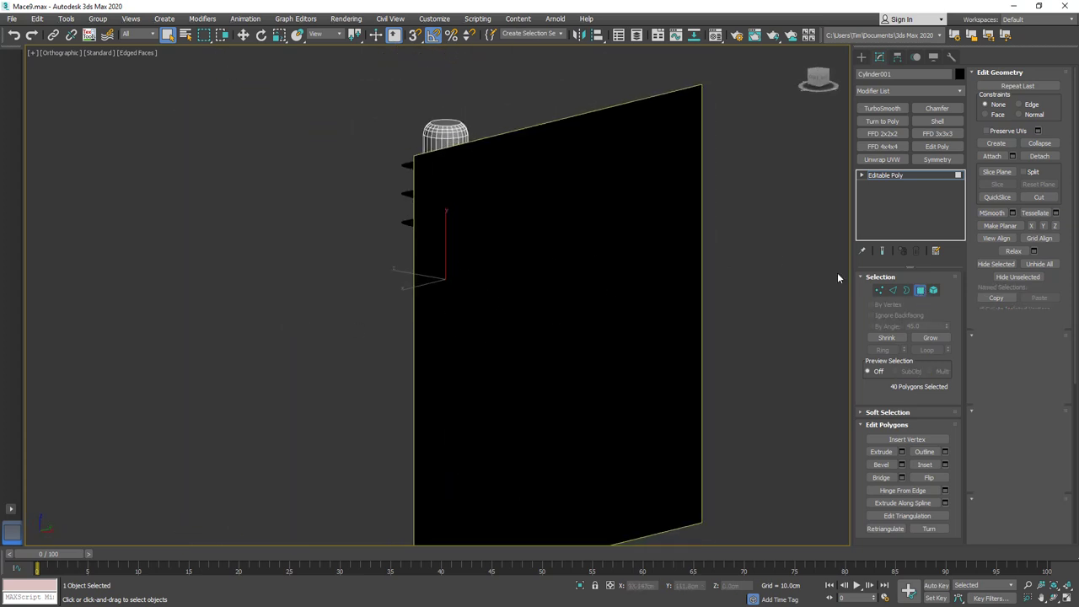
{"action": "left_click", "coordinate": [664, 179]}
{"action": "right_click", "coordinate": [664, 180]}
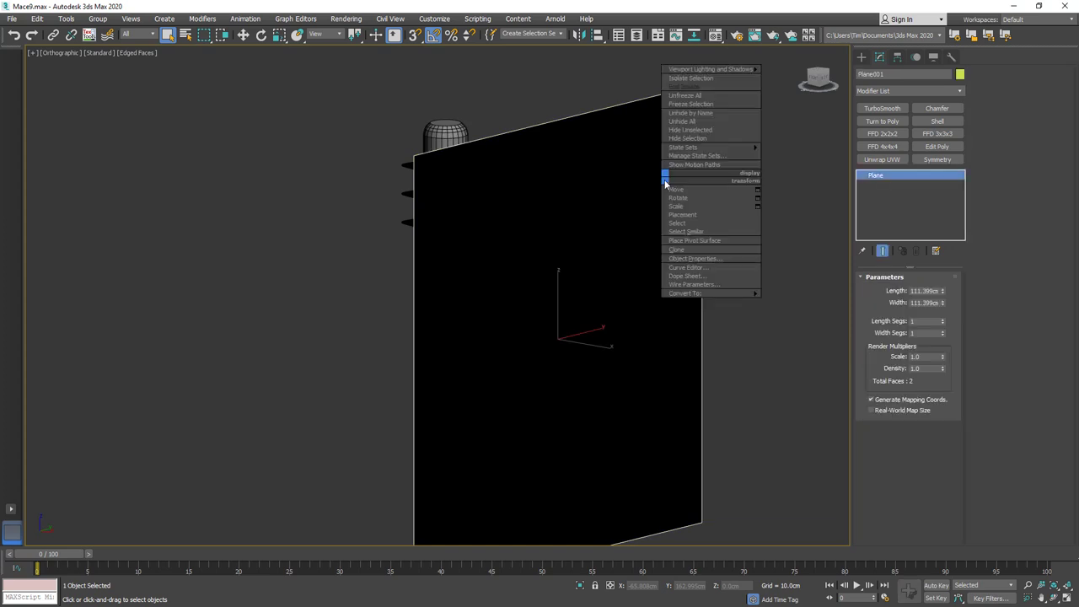
{"action": "left_click", "coordinate": [708, 270]}
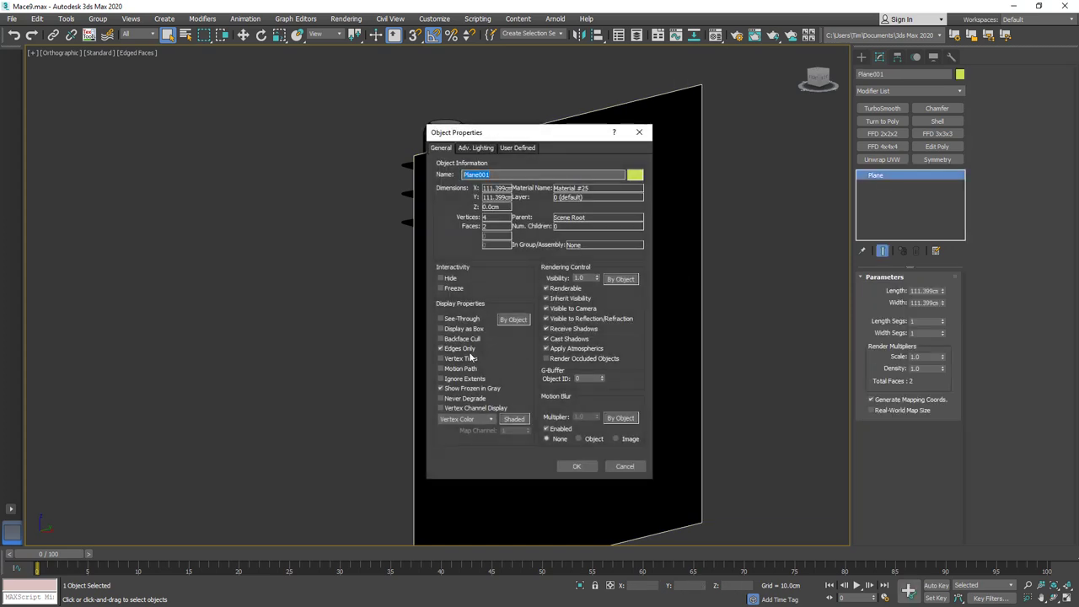
{"action": "left_click", "coordinate": [462, 339]}
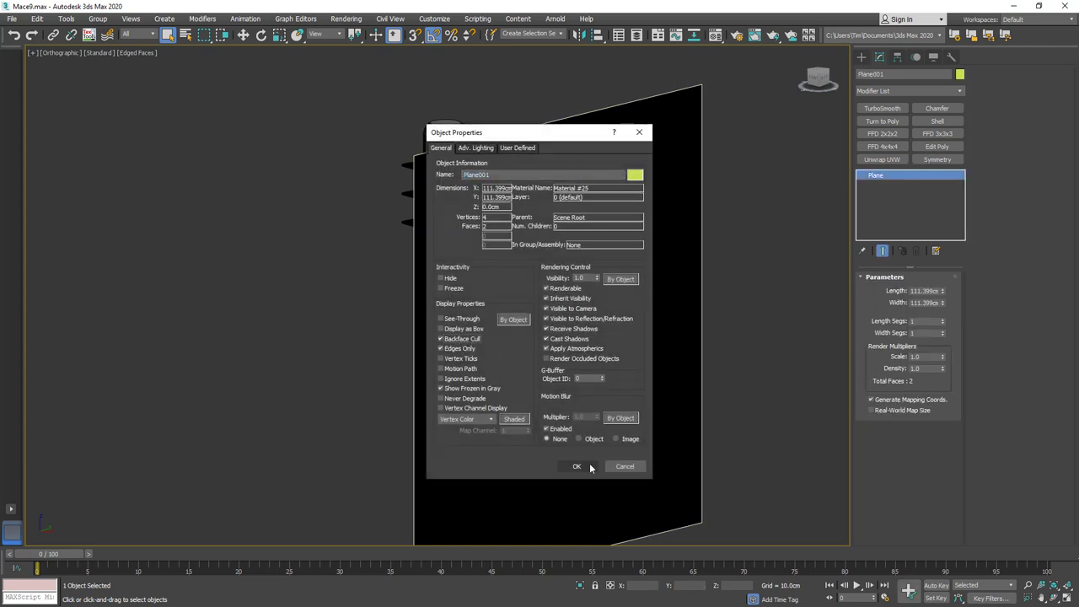
{"action": "left_click", "coordinate": [576, 466]}
Add the handle's polygon strips along the front and back flanges to the existing polygon selection, down to the lower edge loop.
{"action": "left_click", "coordinate": [447, 246]}
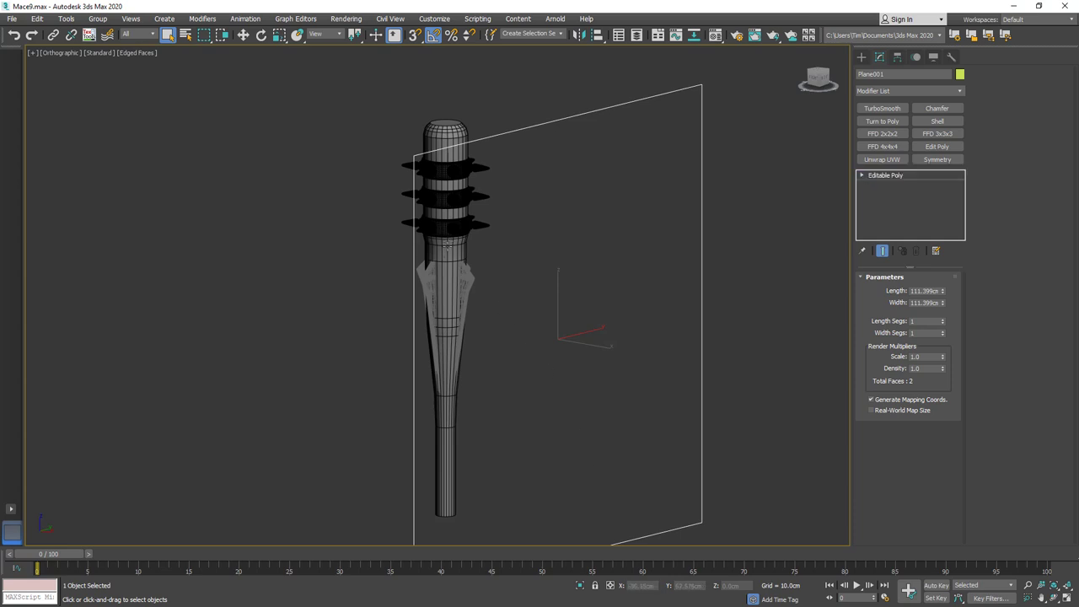
{"action": "left_click", "coordinate": [919, 290]}
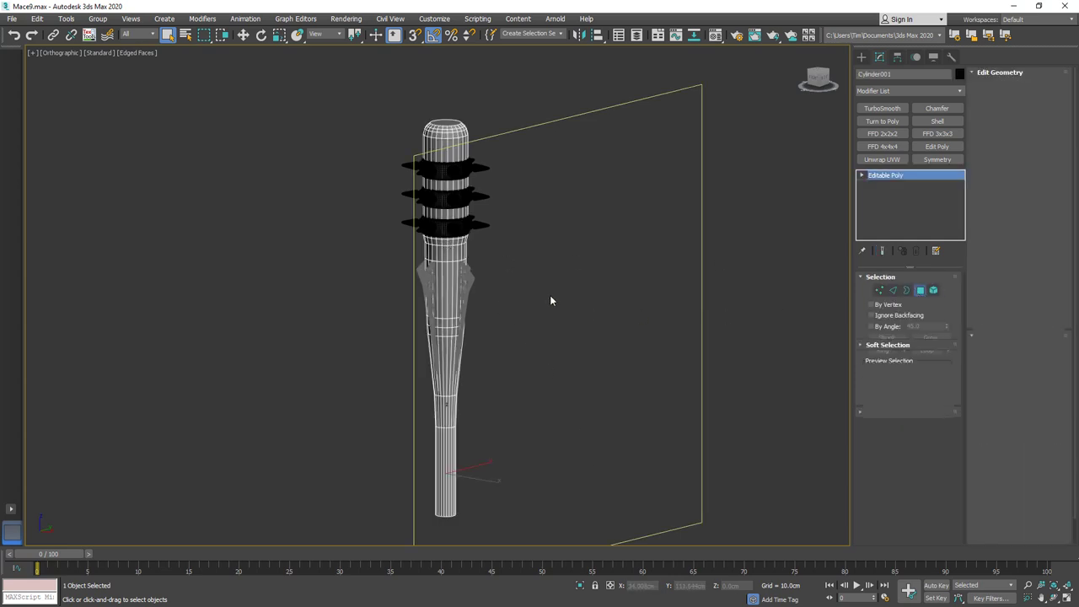
{"action": "scroll", "coordinate": [473, 278], "scroll_direction": "up", "scroll_amount": 5}
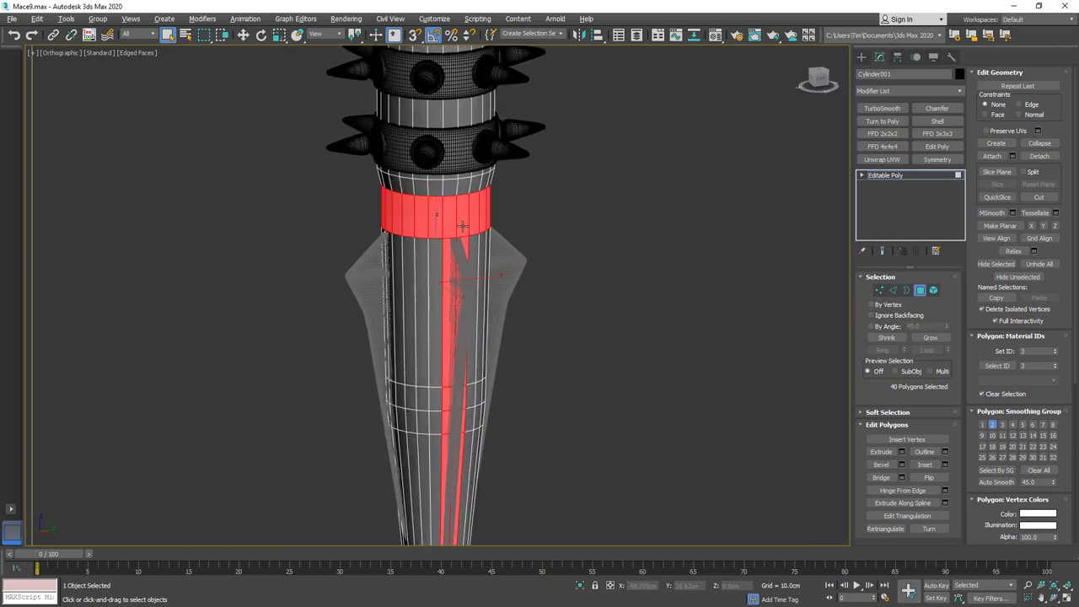
{"action": "middle_click_drag", "start_coordinate": [465, 425], "coordinate": [447, 352]}
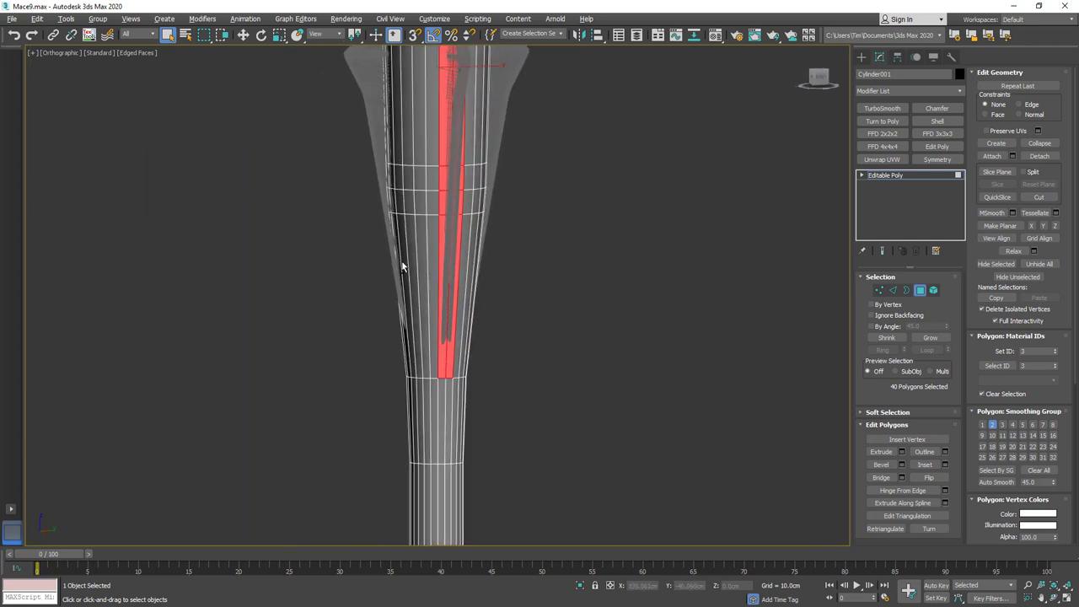
{"action": "middle_click_drag", "start_coordinate": [402, 267], "coordinate": [798, 116], "text": "alt"}
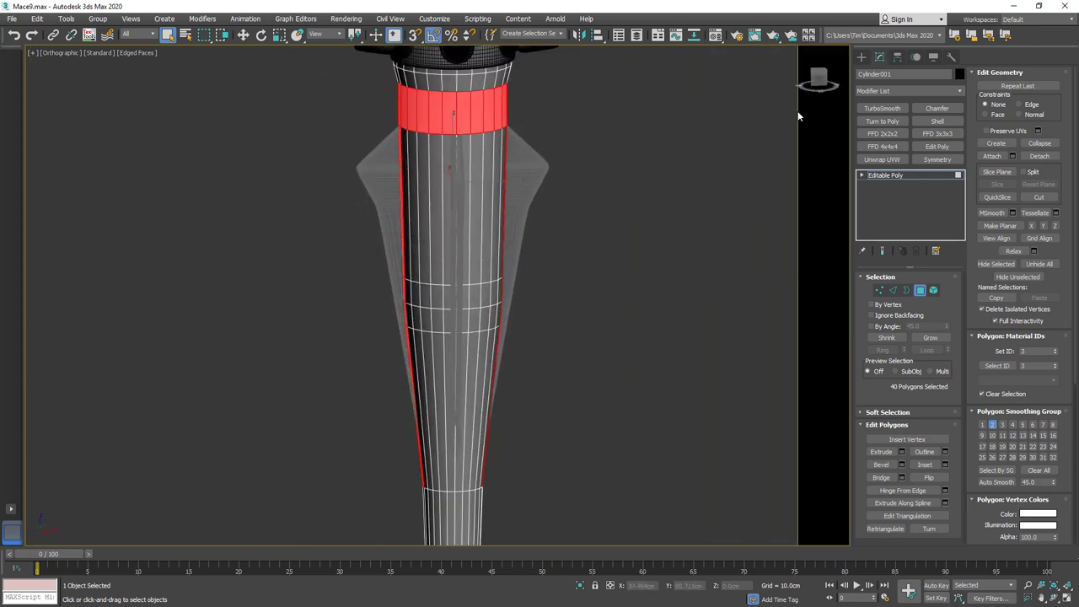
{"action": "left_click", "coordinate": [819, 81]}
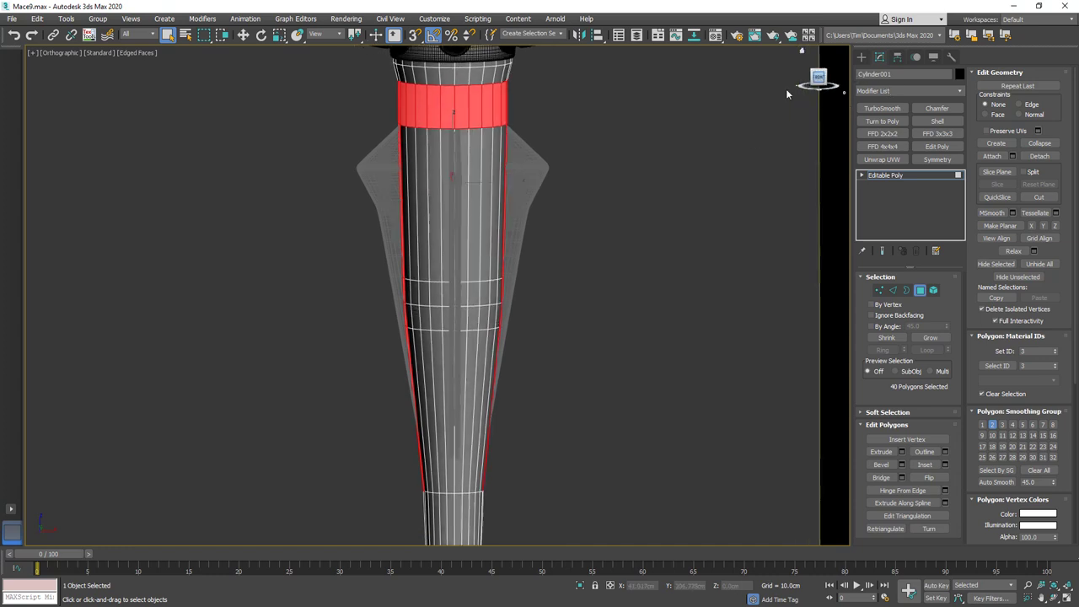
{"action": "left_click_drag", "start_coordinate": [444, 116], "coordinate": [462, 188], "text": "ctrl"}
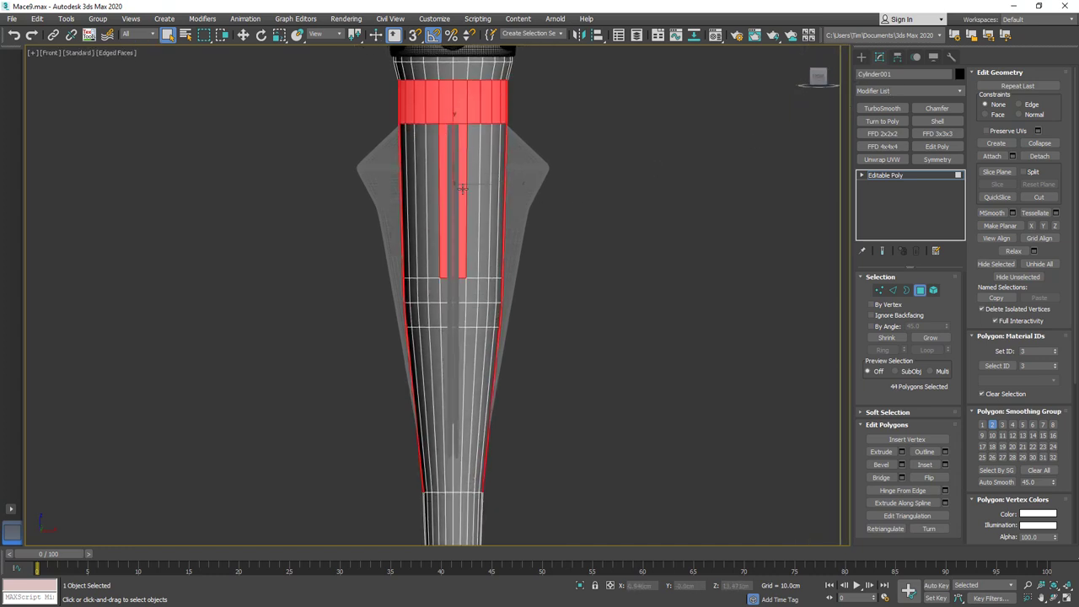
{"action": "left_click_drag", "start_coordinate": [457, 327], "coordinate": [461, 364], "text": "ctrl"}
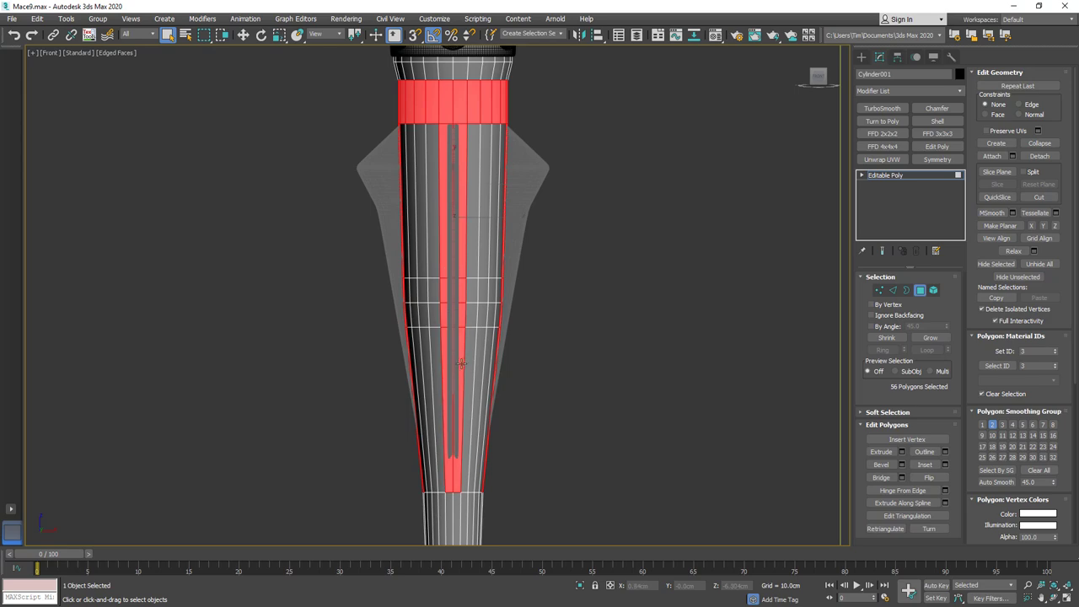
Detach the selected band and strip polygons from the handle as a clone, and leave polygon editing.
{"action": "middle_click_drag", "start_coordinate": [460, 371], "coordinate": [532, 507]}
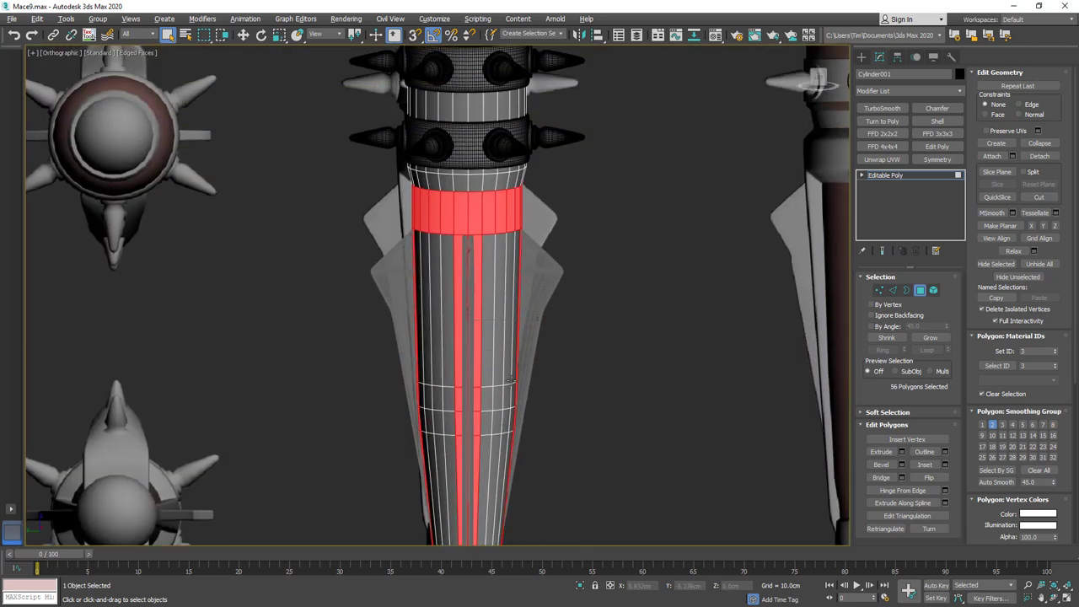
{"action": "middle_click_drag", "start_coordinate": [430, 254], "coordinate": [449, 213], "text": "alt"}
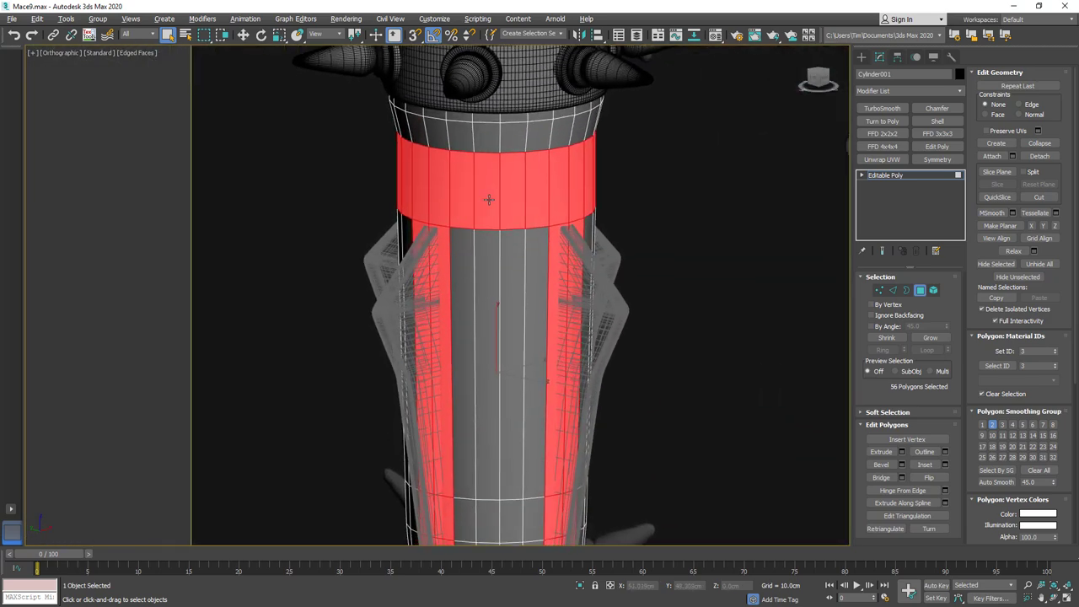
{"action": "left_click", "coordinate": [1039, 156]}
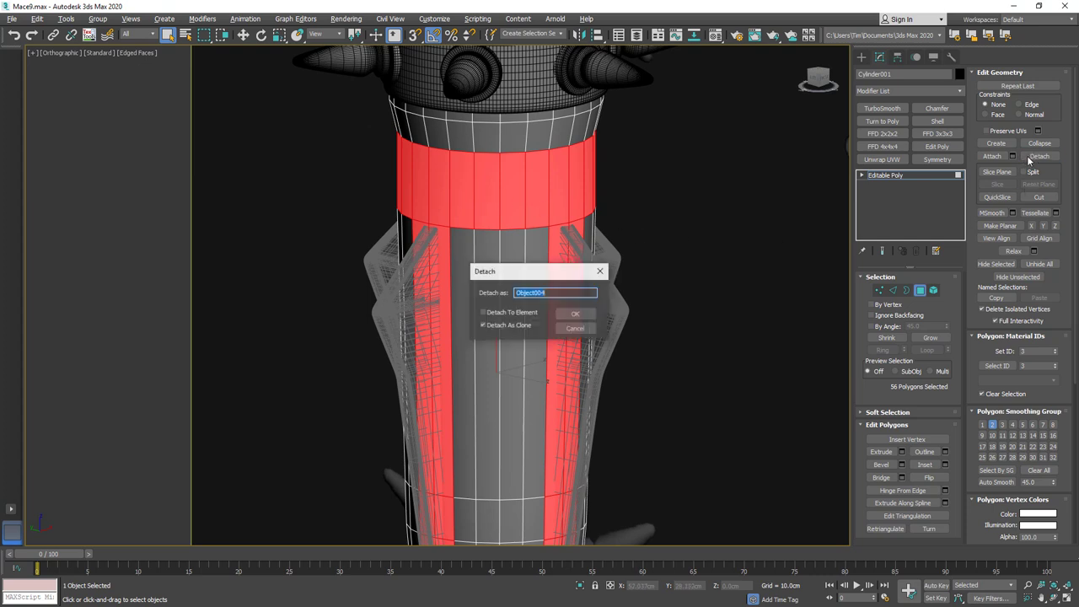
{"action": "left_click", "coordinate": [576, 314]}
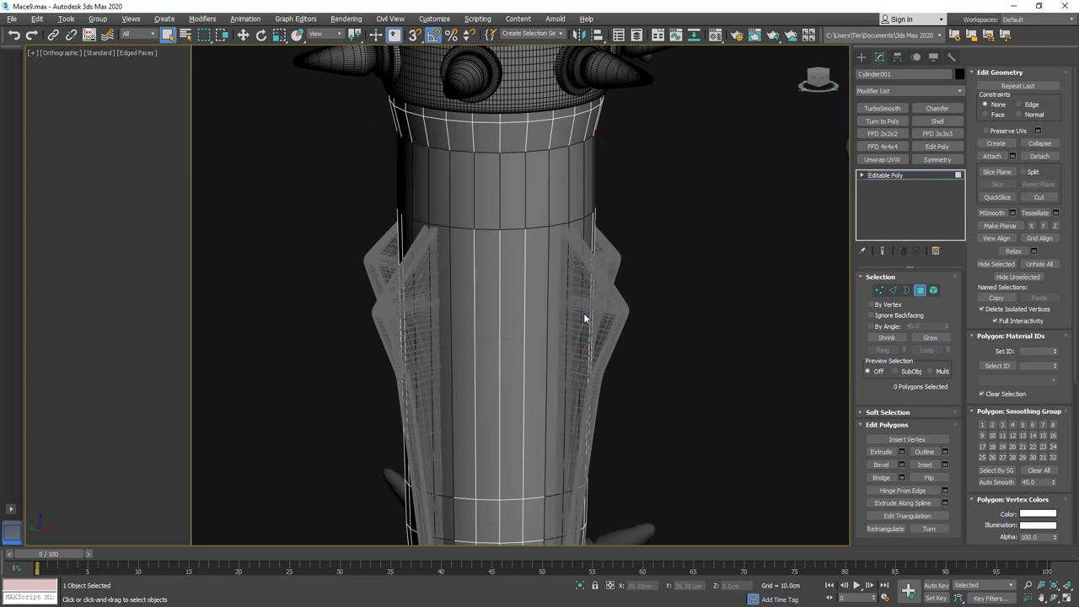
{"action": "left_click", "coordinate": [919, 290]}
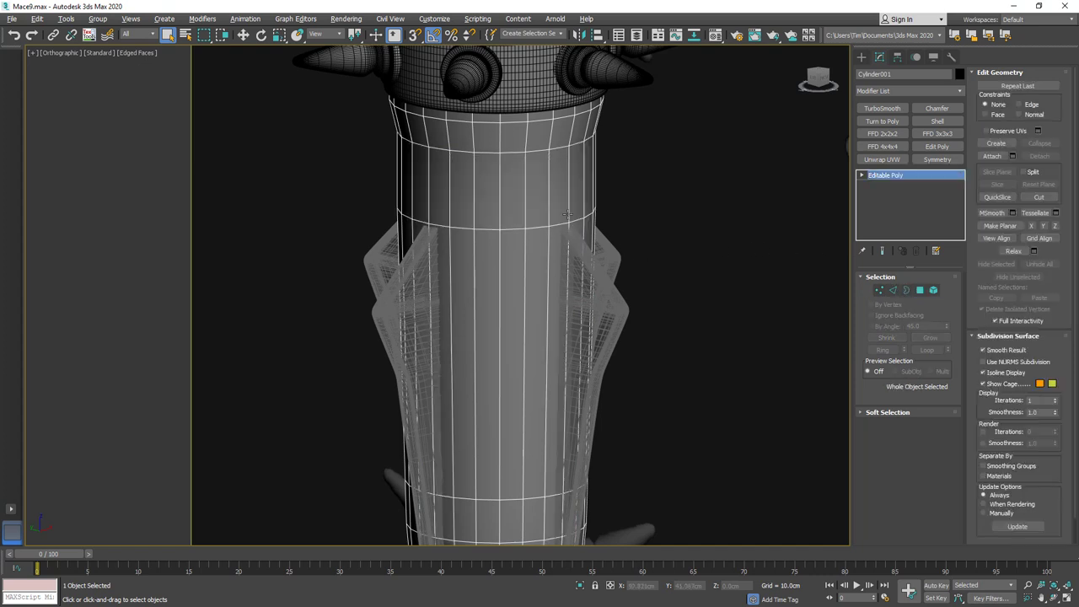
Select the detached band-and-strips piece, save the scene incrementally as Mace10.max, and isolate the piece.
{"action": "left_click", "coordinate": [519, 194]}
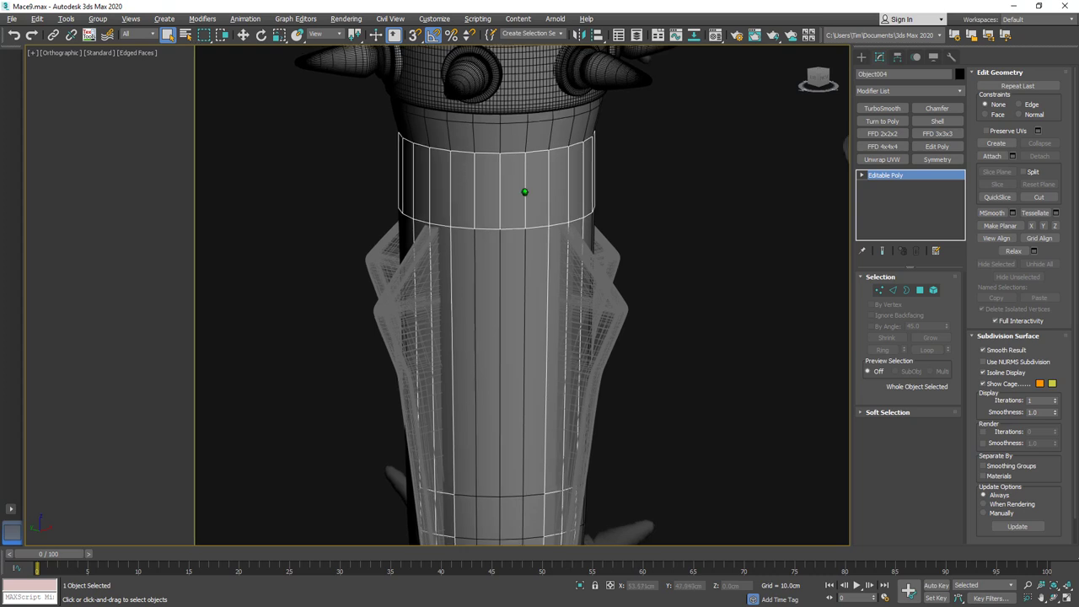
{"action": "scroll", "coordinate": [523, 192], "scroll_direction": "down", "scroll_amount": 2}
{"action": "key", "text": "ctrl+s"}
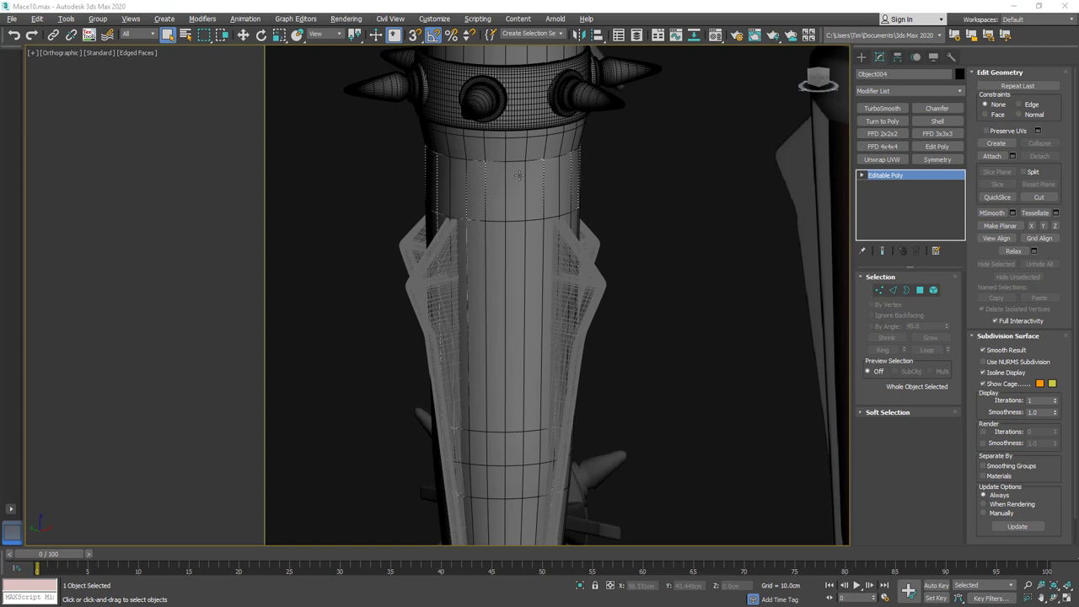
{"action": "key", "text": "alt+q"}
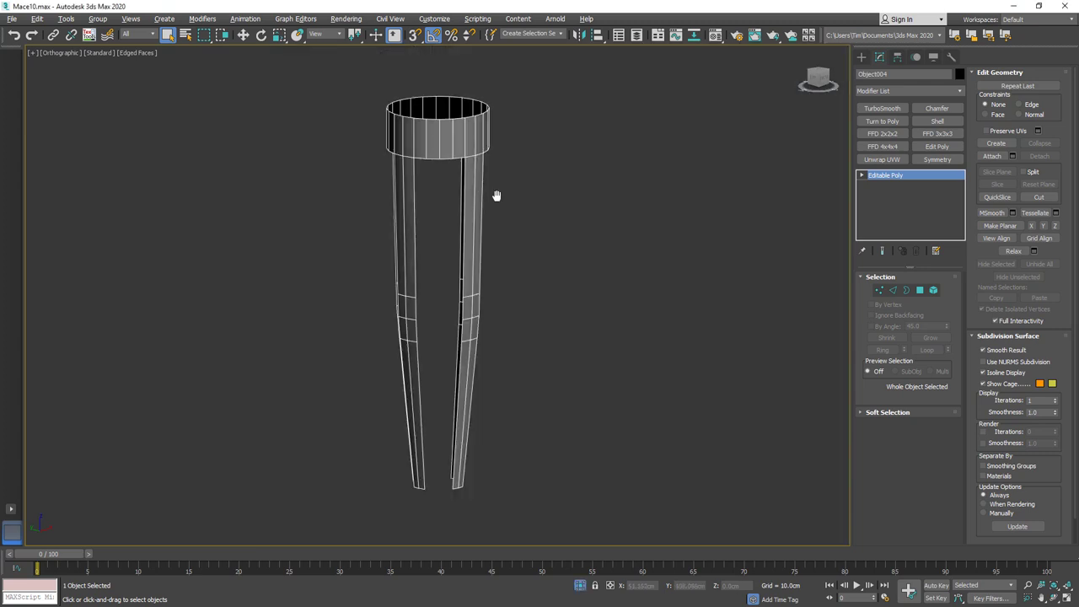
{"action": "mouse_move", "coordinate": [661, 202]}
{"action": "middle_mouse_down", "text": "alt"}
{"action": "mouse_move", "coordinate": [500, 222]}
{"action": "mouse_move", "coordinate": [640, 207]}
{"action": "middle_mouse_up", "text": "alt"}
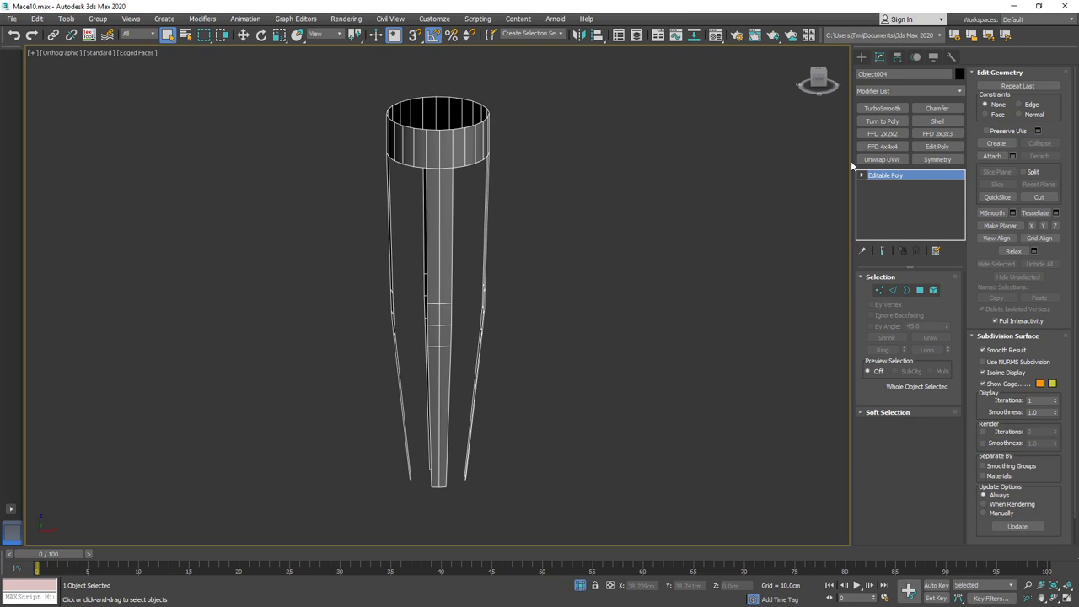
Apply a Shell modifier to the flange mount with Inner Amount 0.0 cm and Outer Amount about 0.85 cm, and exit isolation.
{"action": "left_click", "coordinate": [935, 122]}
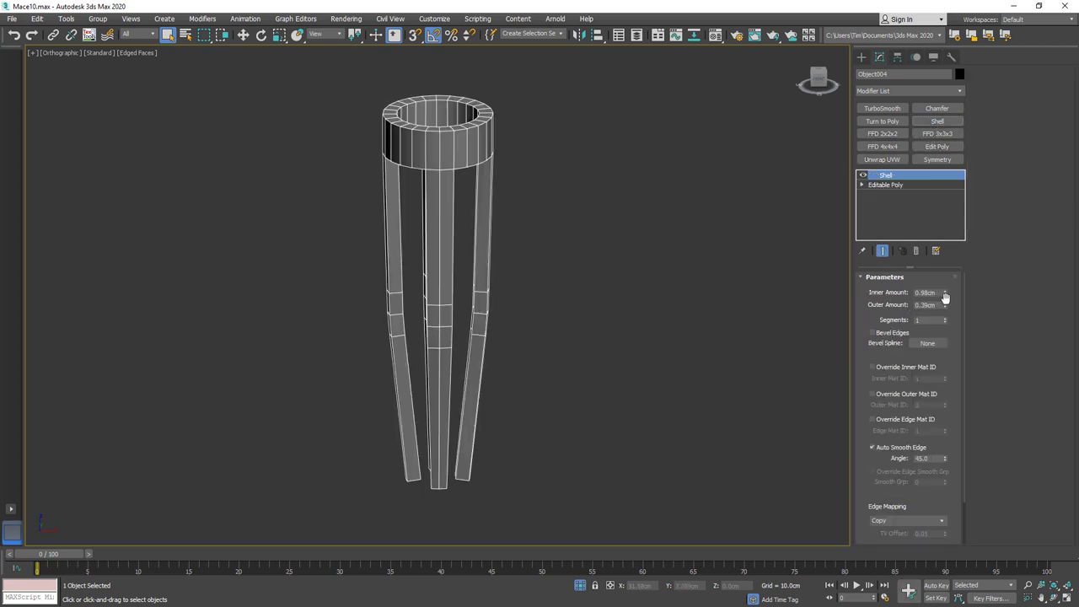
{"action": "left_click_drag", "start_coordinate": [945, 295], "coordinate": [946, 390]}
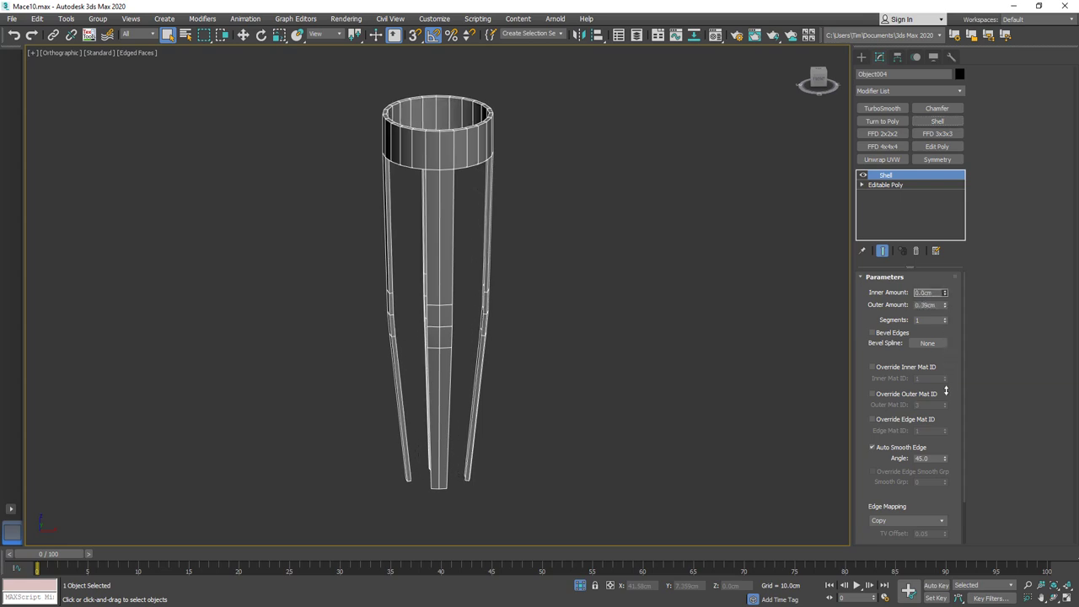
{"action": "middle_click_drag", "start_coordinate": [624, 200], "coordinate": [581, 206], "text": "alt"}
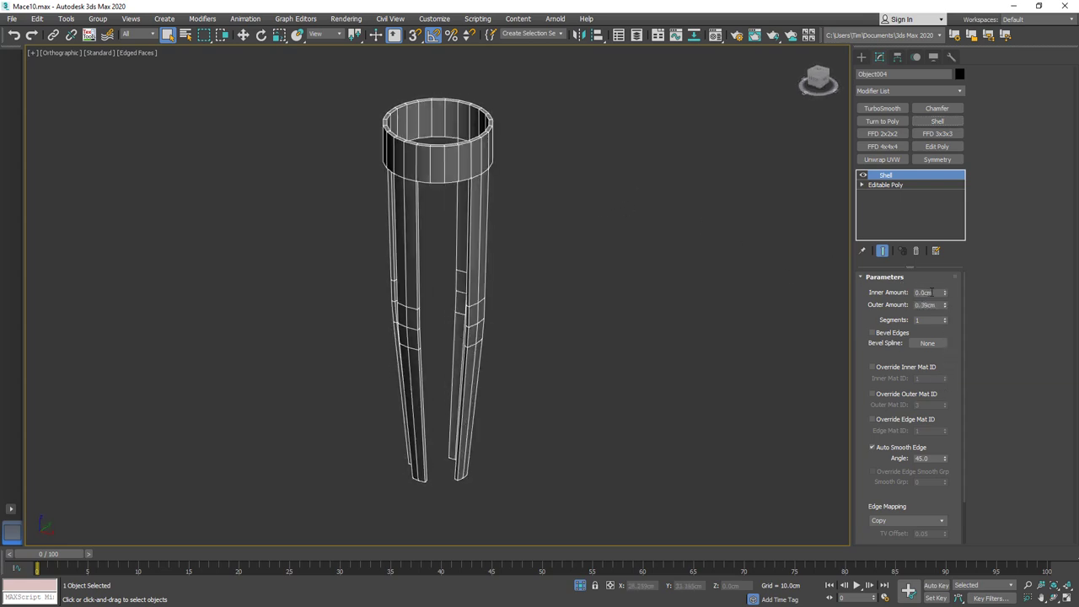
{"action": "left_click_drag", "start_coordinate": [947, 308], "coordinate": [947, 279]}
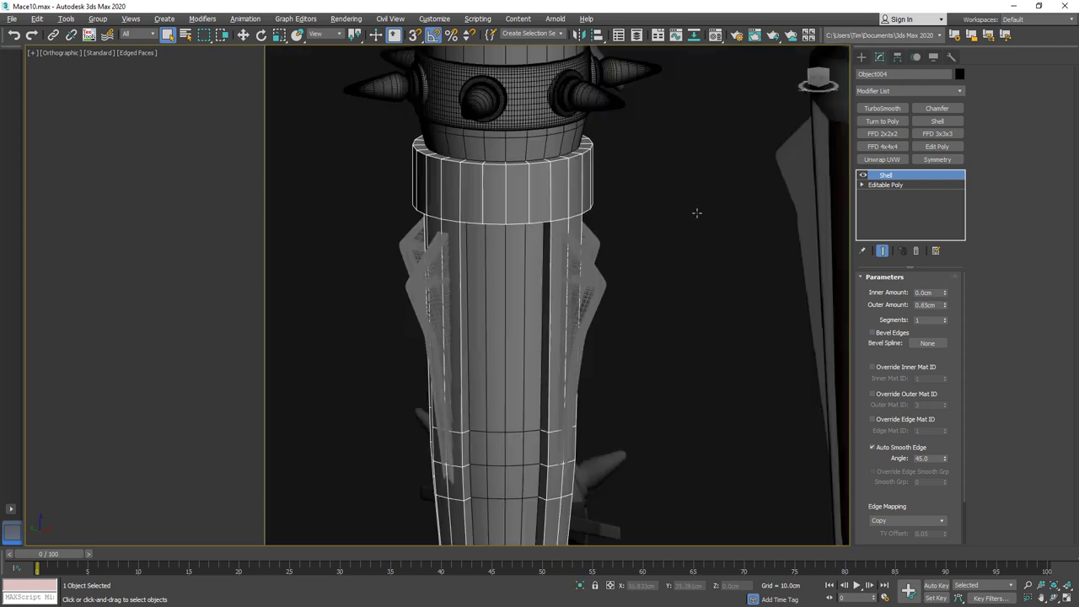
{"action": "key", "text": "alt+q"}
Check the shelled mount against the reference, save as Mace11.max, and collapse the mount's modifier stack to an Editable Poly.
{"action": "left_click", "coordinate": [816, 82]}
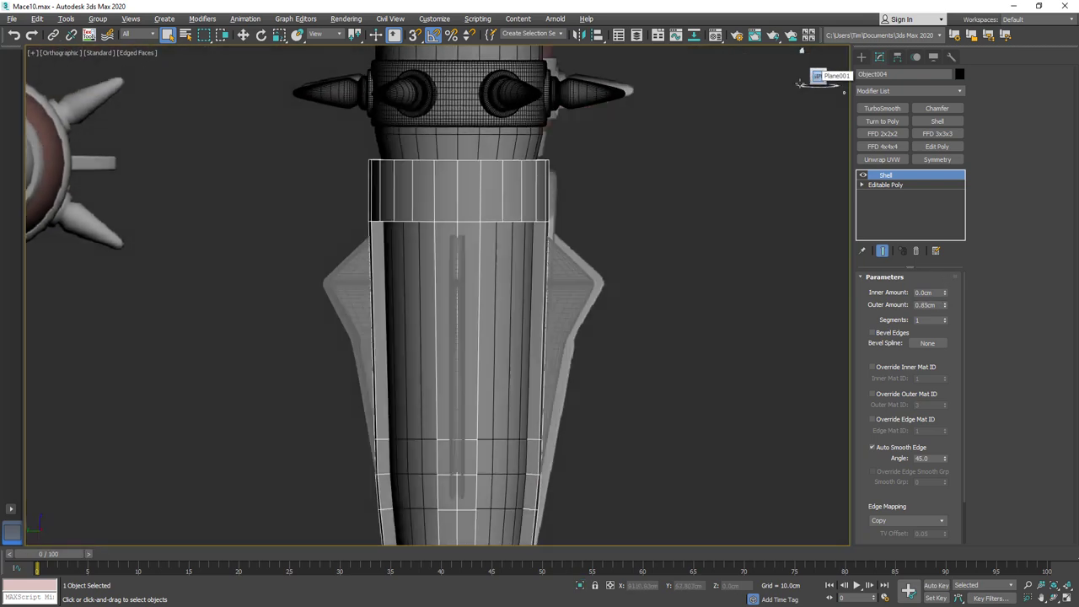
{"action": "scroll", "coordinate": [680, 135], "scroll_direction": "down", "scroll_amount": 5}
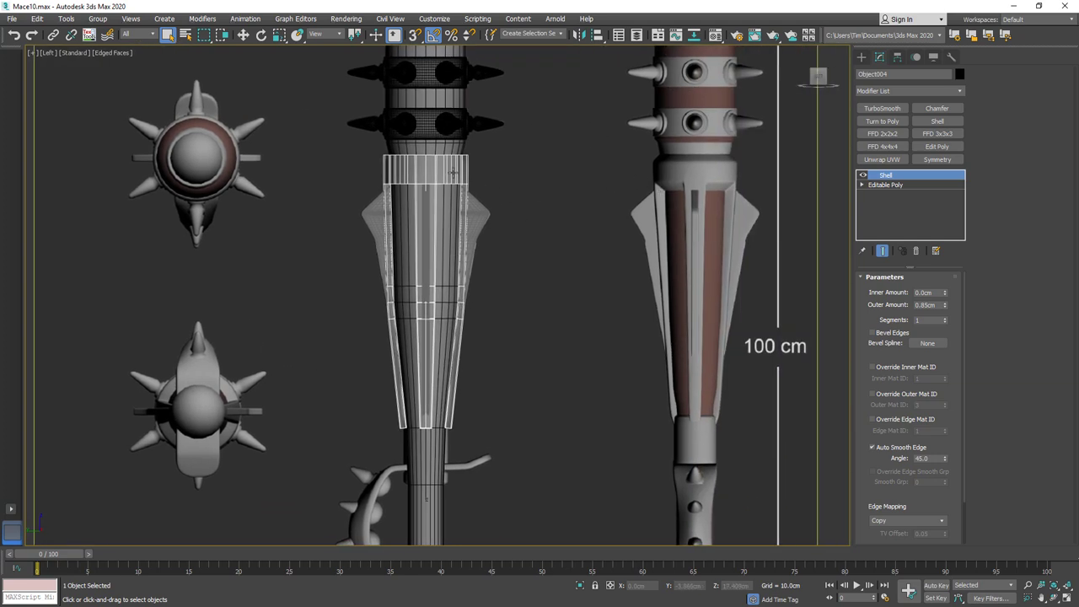
{"action": "scroll", "coordinate": [453, 172], "scroll_direction": "up", "scroll_amount": 5}
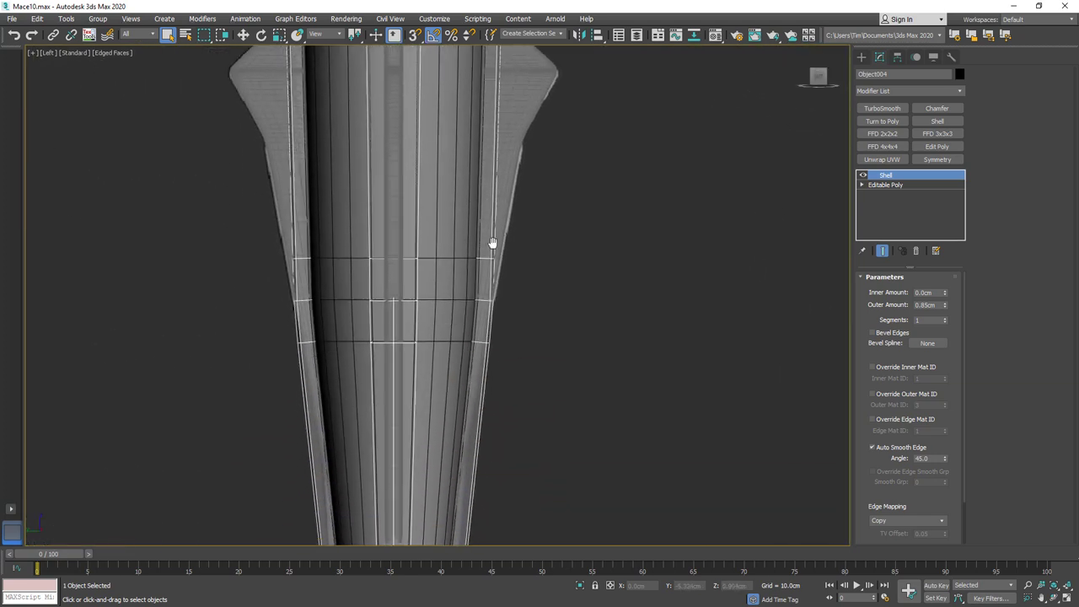
{"action": "middle_click_drag", "start_coordinate": [491, 243], "coordinate": [549, 137]}
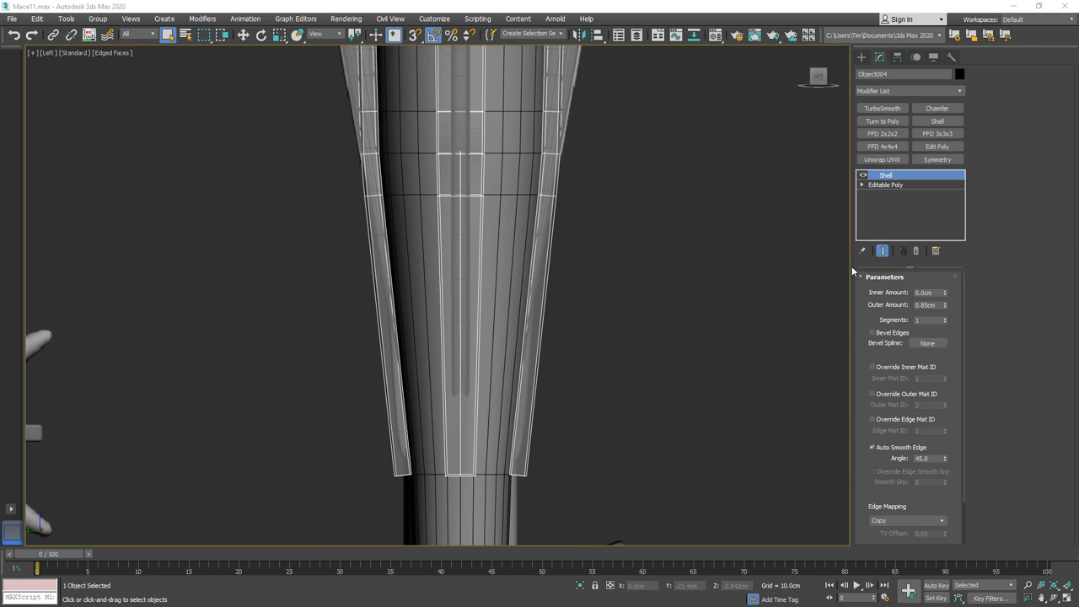
{"action": "right_click", "coordinate": [883, 175]}
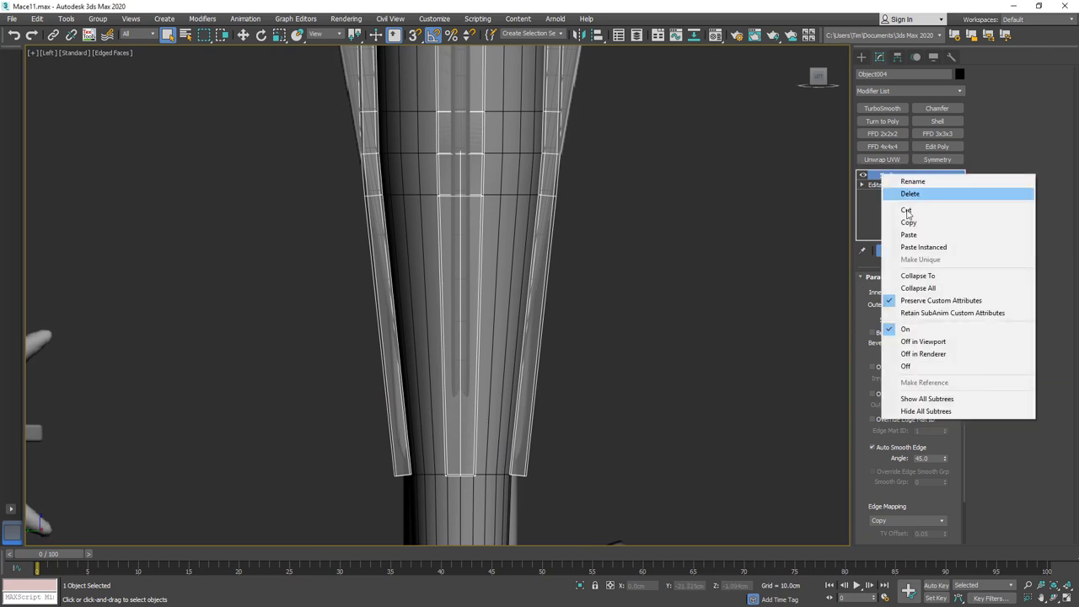
{"action": "left_click", "coordinate": [917, 287]}
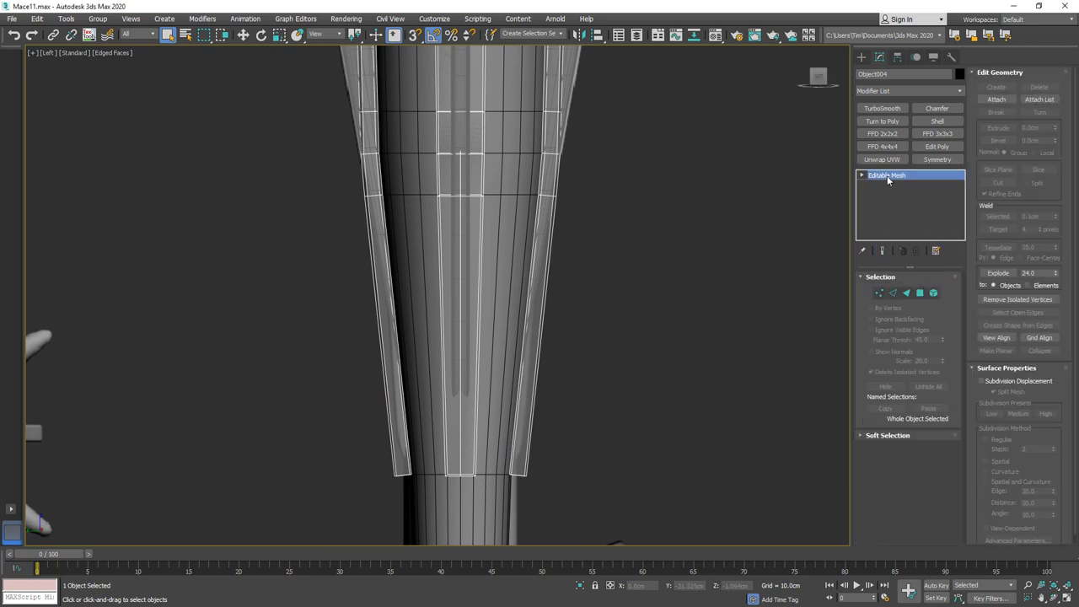
{"action": "right_click", "coordinate": [900, 175]}
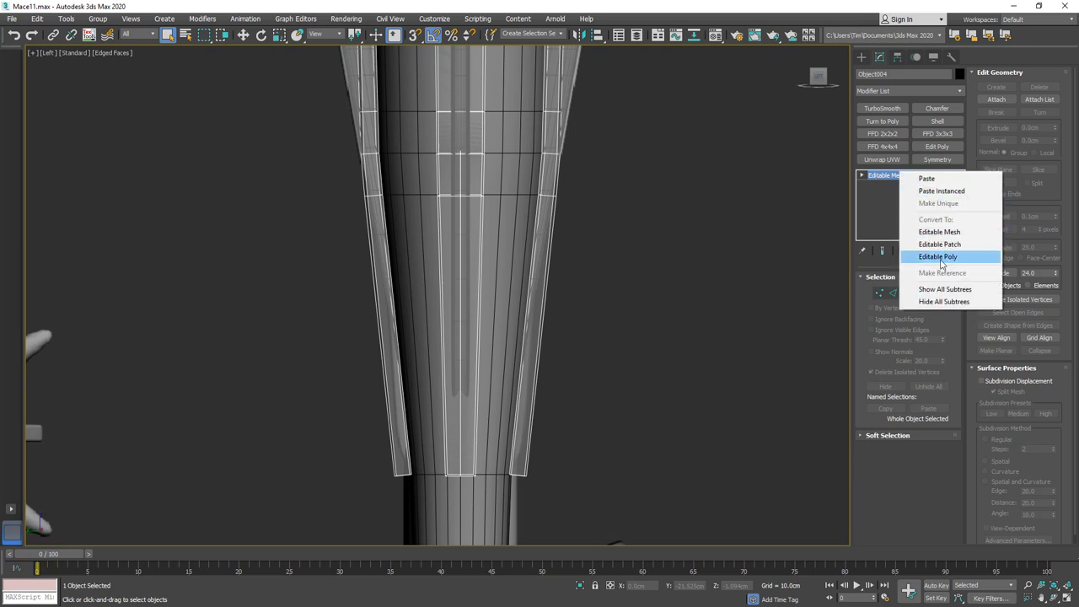
{"action": "left_click", "coordinate": [931, 257]}
Select the outer vertices at the lower ends of the four mount strips and slide them up to about Z -10.5 cm with the Edge constraint.
{"action": "left_click", "coordinate": [879, 292]}
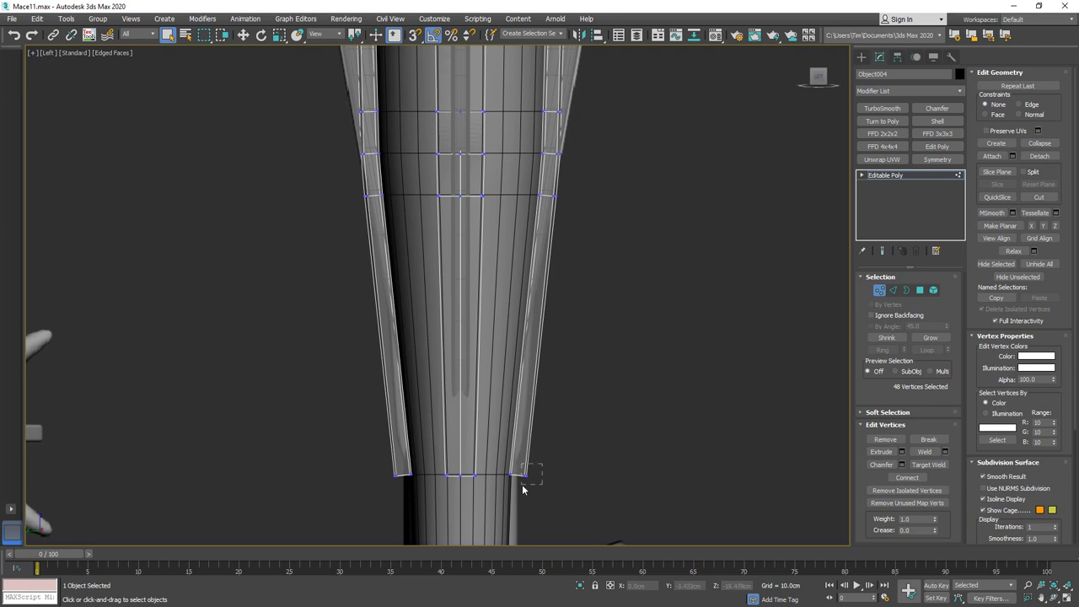
{"action": "left_click_drag", "start_coordinate": [523, 487], "coordinate": [391, 489]}
{"action": "middle_click_drag", "start_coordinate": [447, 464], "coordinate": [473, 421], "text": "alt"}
{"action": "left_click_drag", "start_coordinate": [534, 469], "coordinate": [521, 485], "text": "ctrl"}
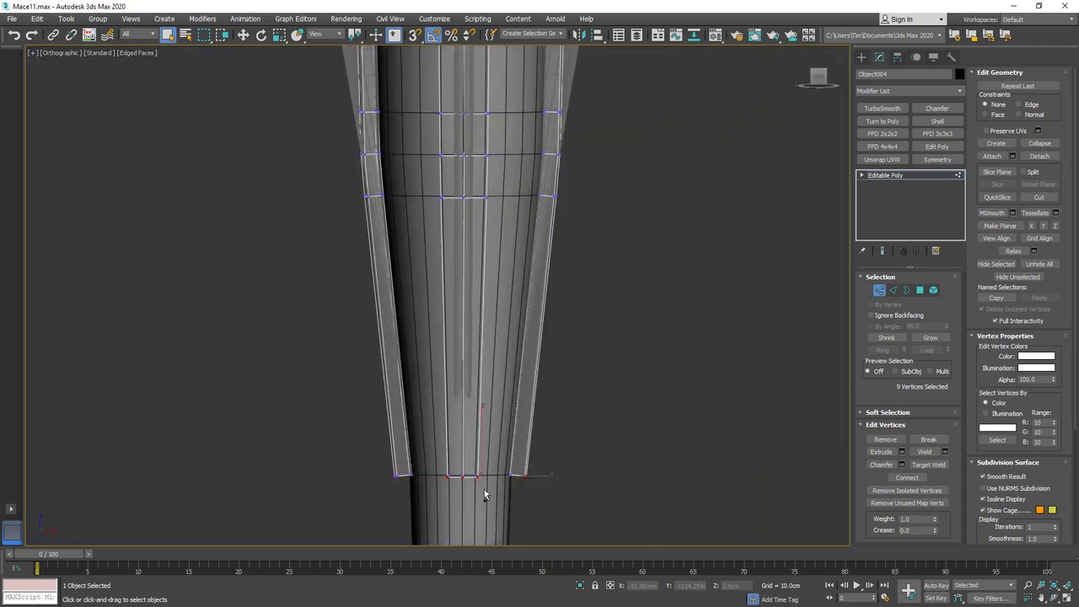
{"action": "left_click_drag", "start_coordinate": [385, 491], "coordinate": [403, 464], "text": "ctrl"}
{"action": "key", "text": "w"}
{"action": "left_click_drag", "start_coordinate": [459, 433], "coordinate": [498, 292]}
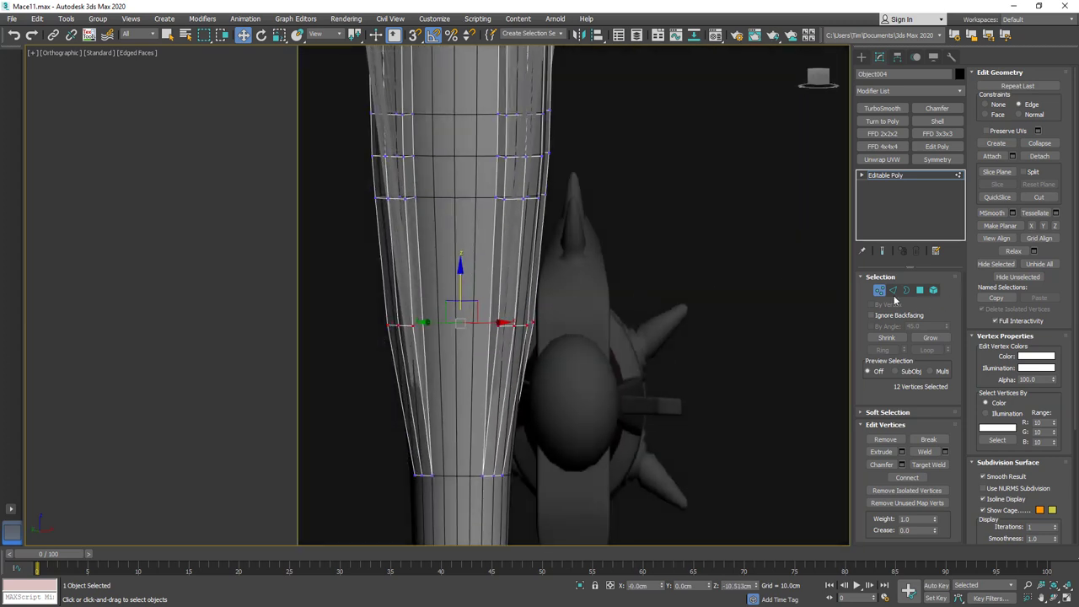
Select the outer horizontal edges at the bend of the four mount strips and chamfer them by 1.0 cm with 1 segment.
{"action": "left_click", "coordinate": [892, 290]}
{"action": "double_click", "coordinate": [376, 324]}
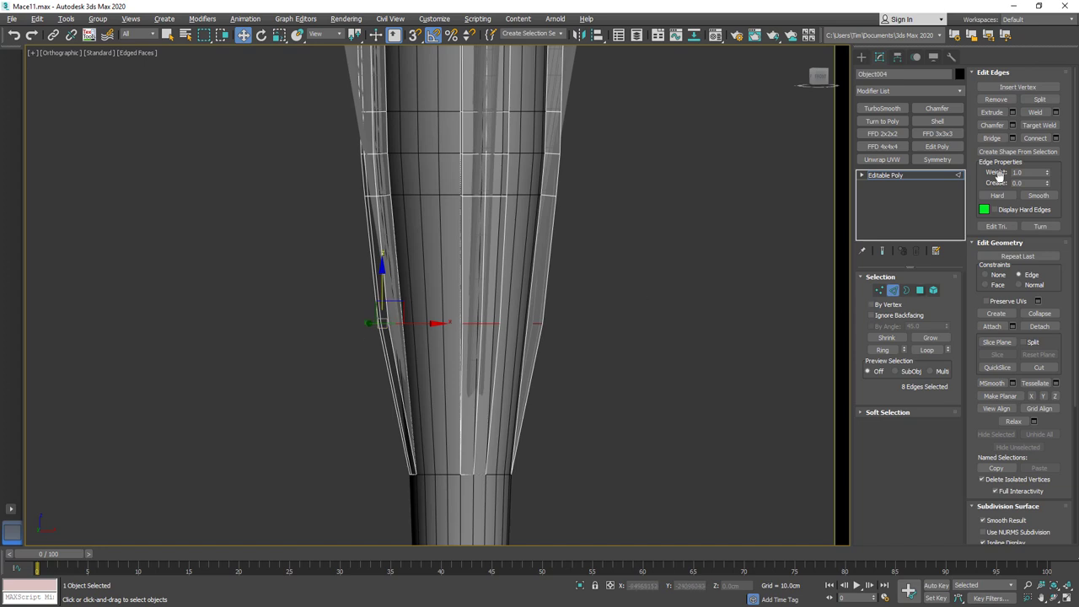
{"action": "left_click", "coordinate": [1013, 125]}
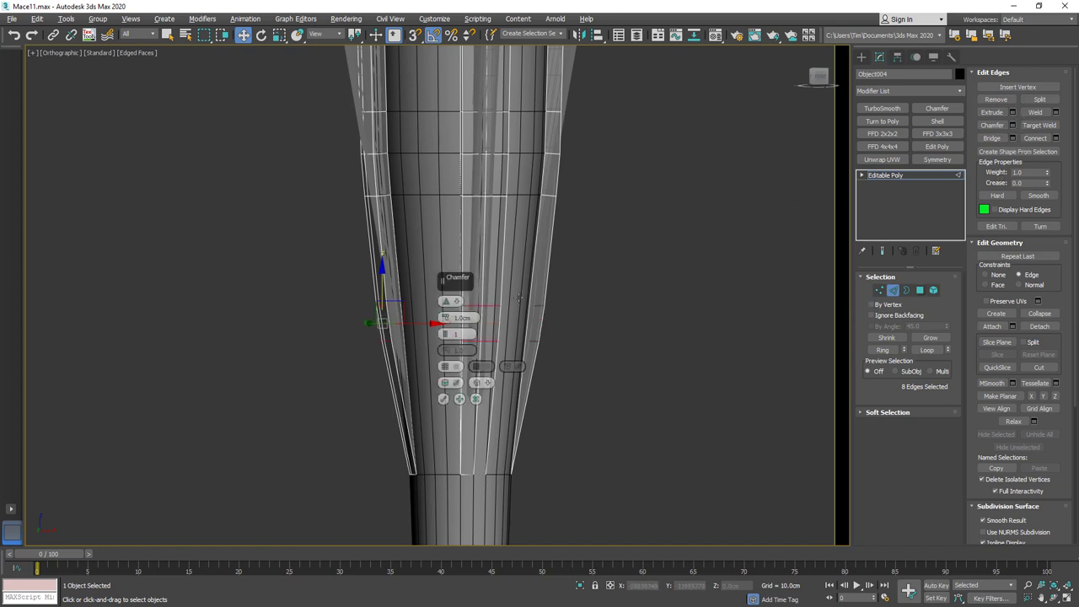
{"action": "left_click", "coordinate": [444, 399]}
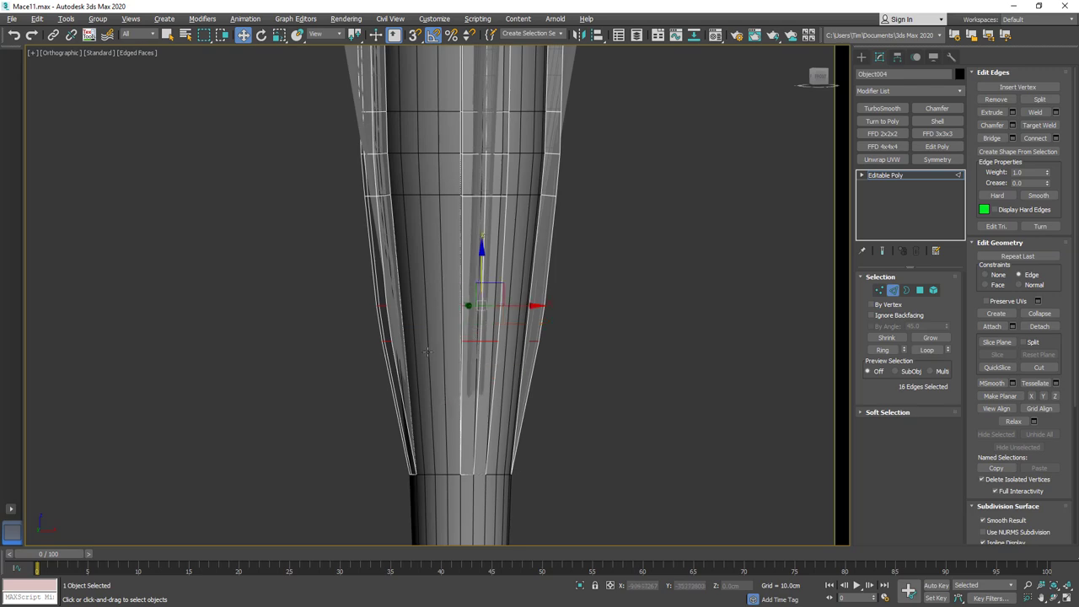
{"action": "middle_click_drag", "start_coordinate": [425, 341], "coordinate": [475, 338], "text": "alt"}
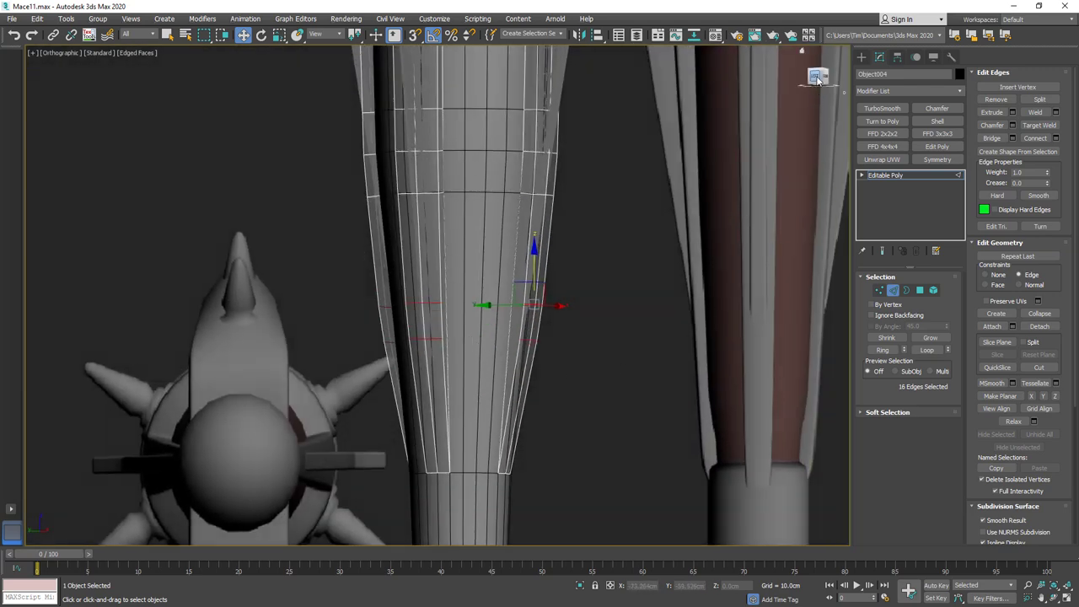
{"action": "left_click", "coordinate": [815, 77]}
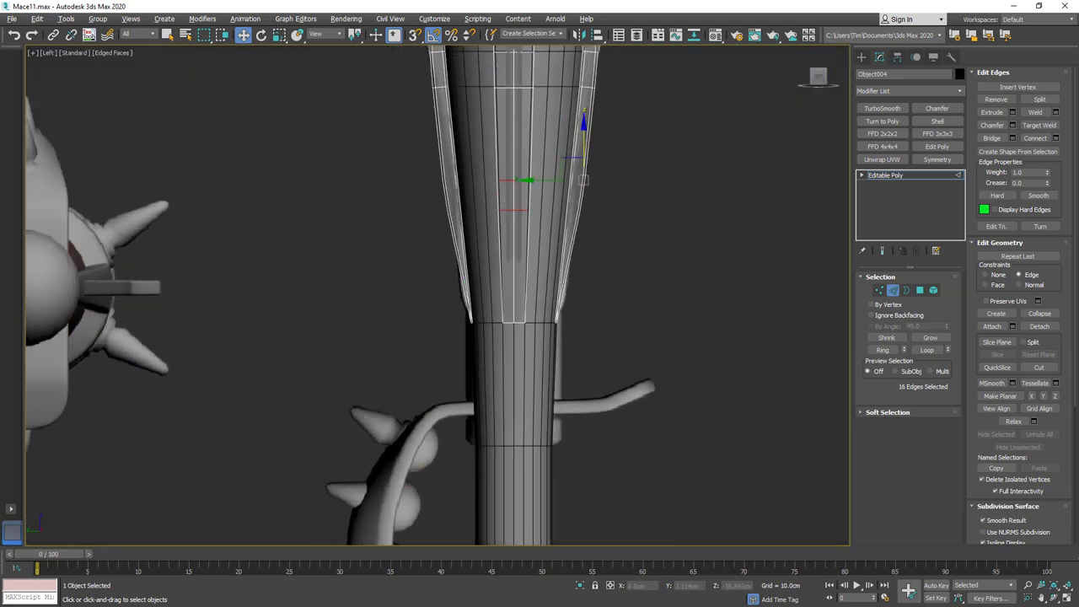
{"action": "key", "text": "2"}
{"action": "middle_click_drag", "start_coordinate": [561, 241], "coordinate": [525, 230]}
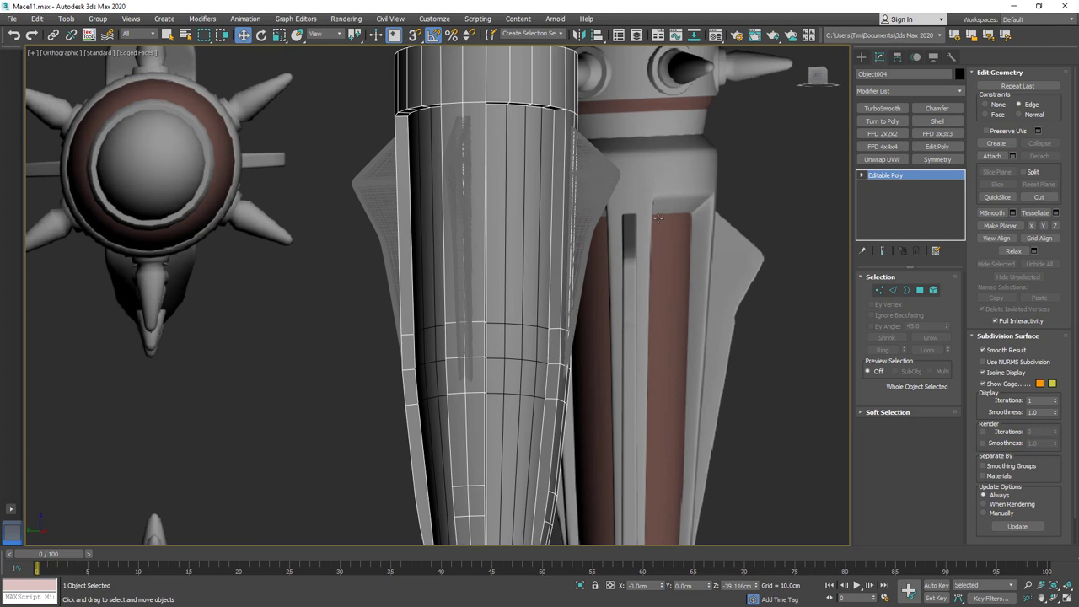
Isolate the flange mount, ring-select the vertical edges inside its band, and convert them to a selection of only the lower inner vertices.
{"action": "key", "text": "alt+q"}
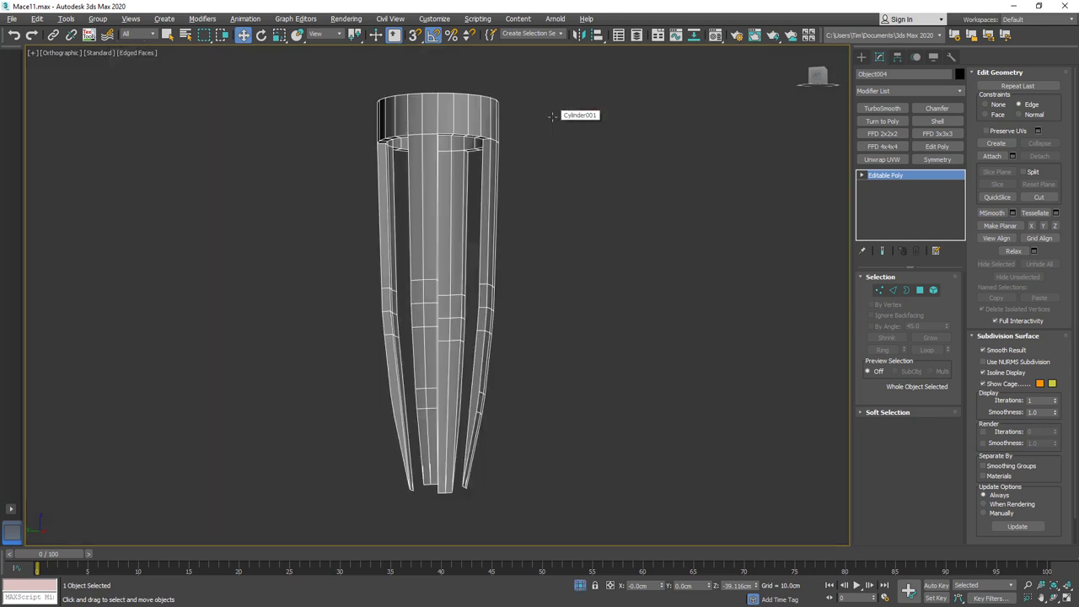
{"action": "middle_click_drag", "start_coordinate": [488, 173], "coordinate": [449, 154], "text": "alt"}
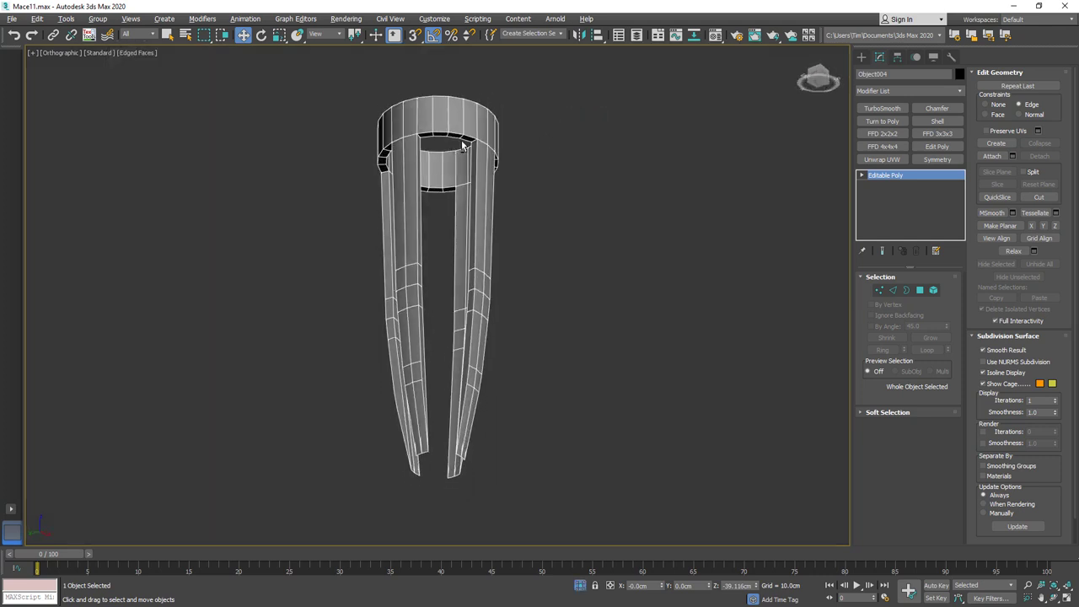
{"action": "scroll", "coordinate": [462, 147], "scroll_direction": "up", "scroll_amount": 3}
{"action": "left_click", "coordinate": [894, 290]}
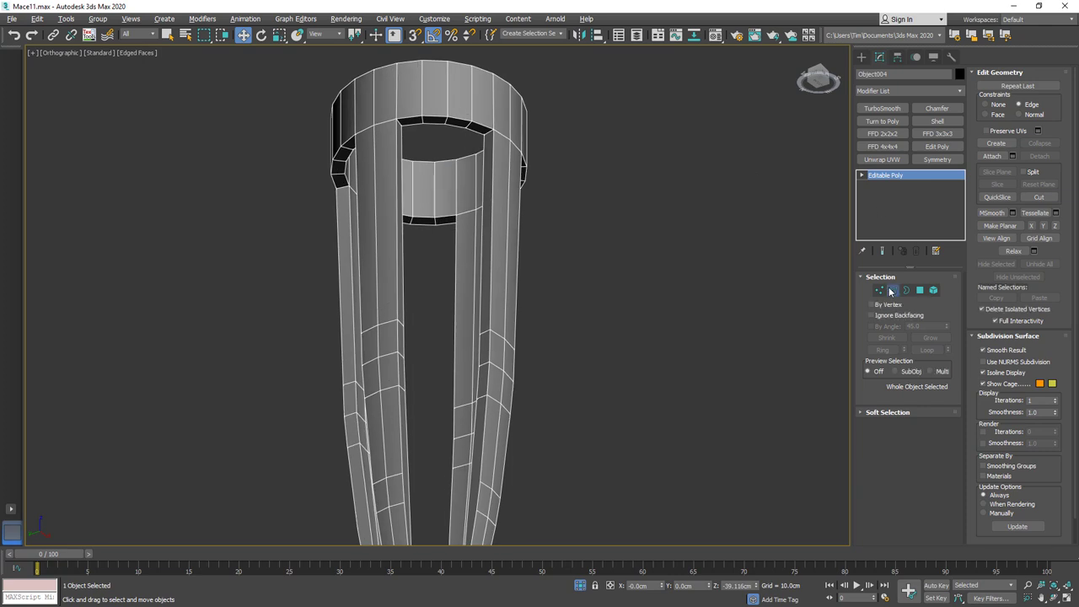
{"action": "left_click", "coordinate": [455, 194]}
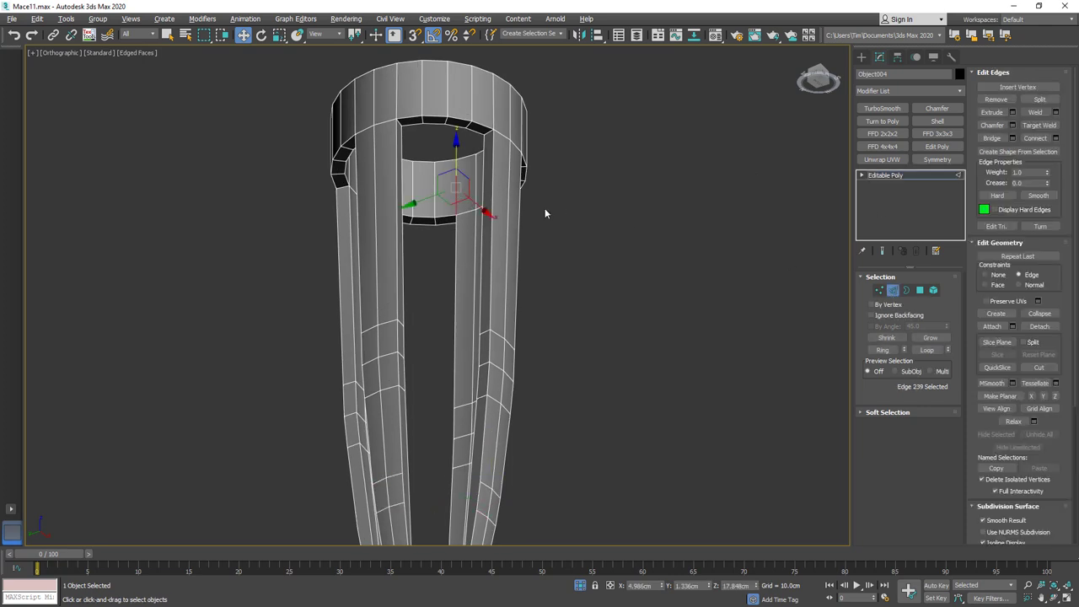
{"action": "left_click", "coordinate": [881, 350]}
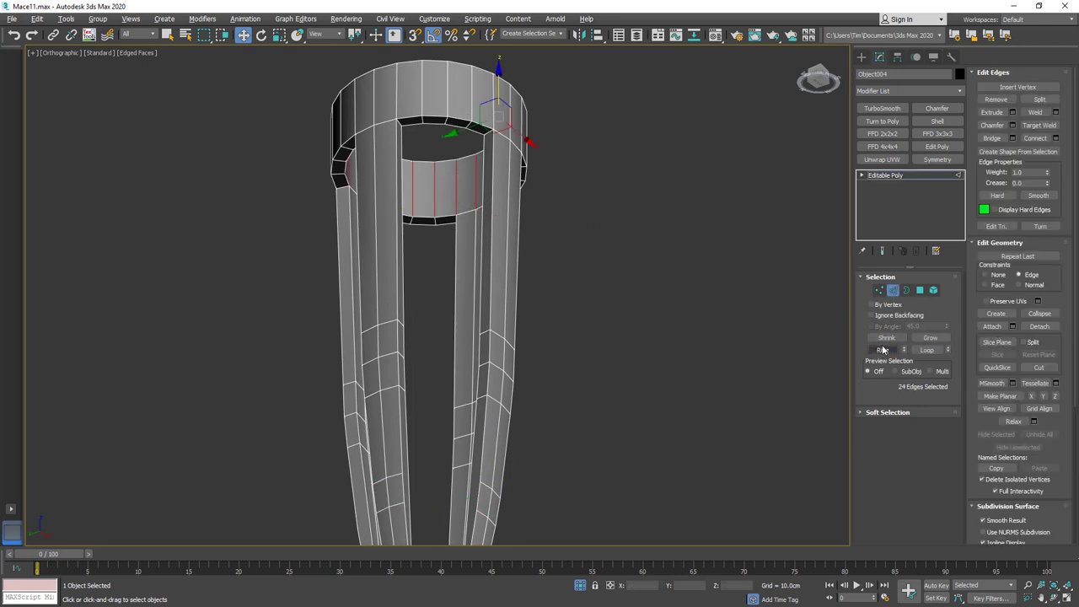
{"action": "left_click", "coordinate": [879, 290], "text": "ctrl"}
{"action": "mouse_move", "coordinate": [477, 203]}
{"action": "middle_mouse_down", "text": "alt"}
{"action": "mouse_move", "coordinate": [481, 224]}
{"action": "mouse_move", "coordinate": [492, 209]}
{"action": "middle_mouse_up", "text": "alt"}
{"action": "key", "text": "F3"}
{"action": "left_click_drag", "start_coordinate": [292, 131], "coordinate": [292, 131]}
{"action": "key", "text": "F3"}
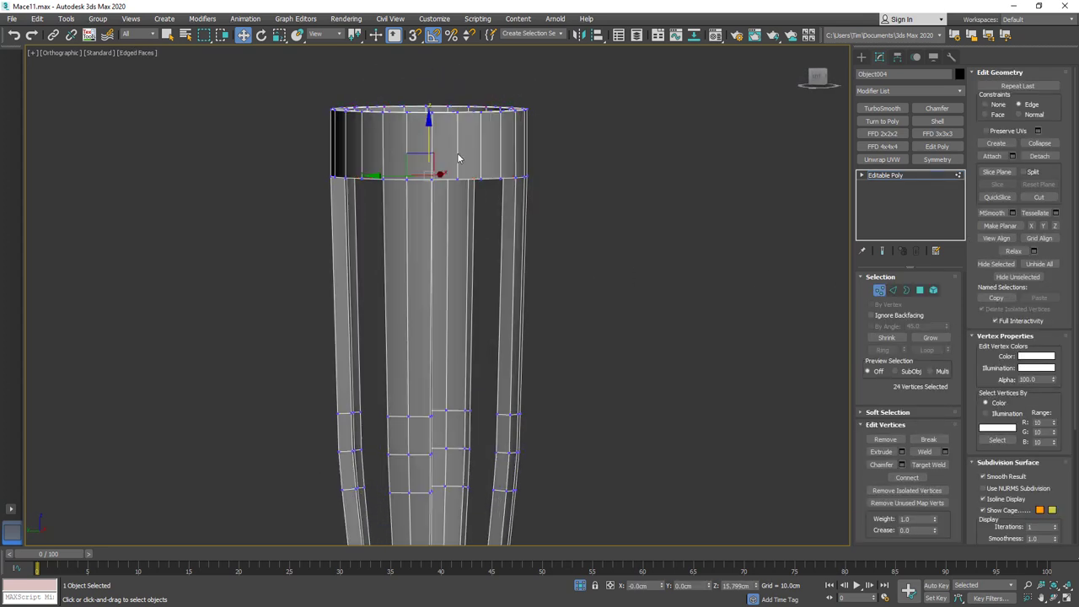
Exit isolation and lower the band's inner bottom vertices to about Z 14.0 cm with constraints set to None.
{"action": "key", "text": "alt+q"}
{"action": "middle_click_drag", "start_coordinate": [573, 152], "coordinate": [578, 151], "text": "alt"}
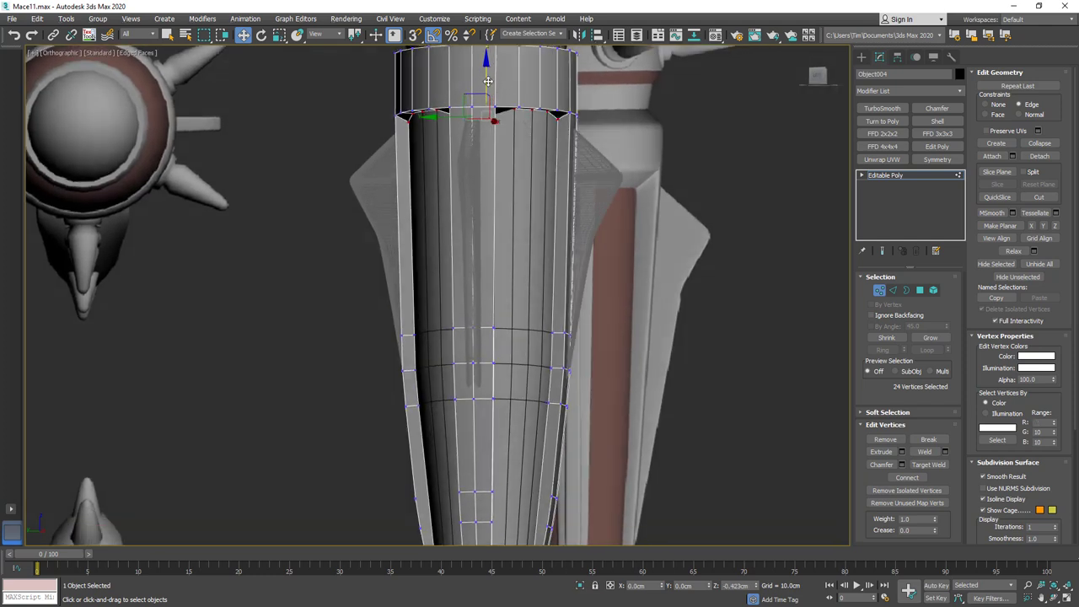
{"action": "left_click_drag", "start_coordinate": [487, 75], "coordinate": [487, 89]}
{"action": "key", "text": "ctrl+z"}
{"action": "left_click", "coordinate": [975, 105]}
{"action": "left_click_drag", "start_coordinate": [487, 74], "coordinate": [487, 99]}
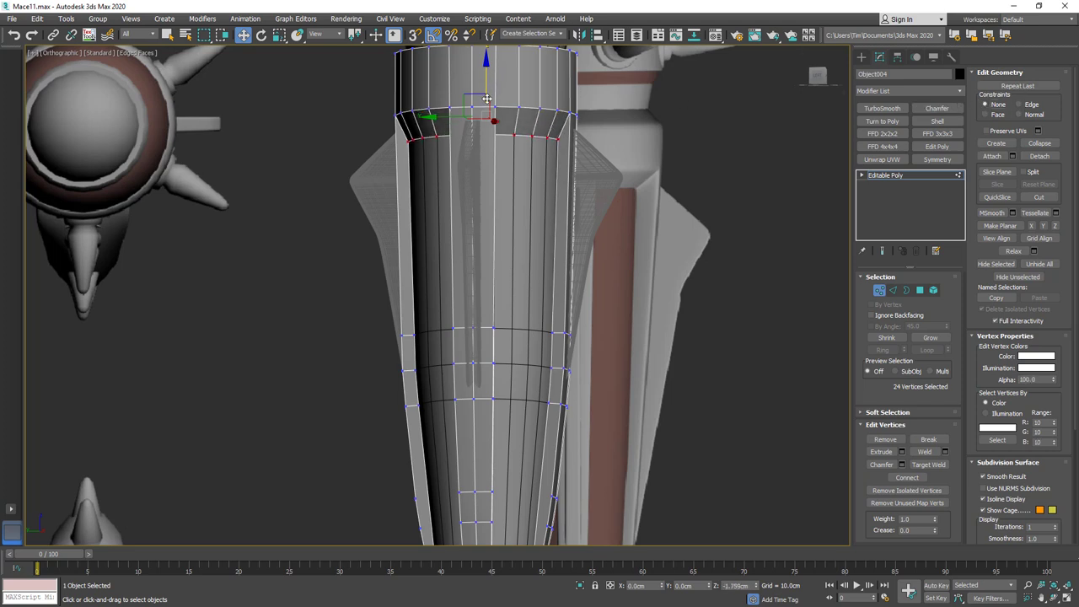
{"action": "middle_click_drag", "start_coordinate": [527, 94], "coordinate": [733, 200]}
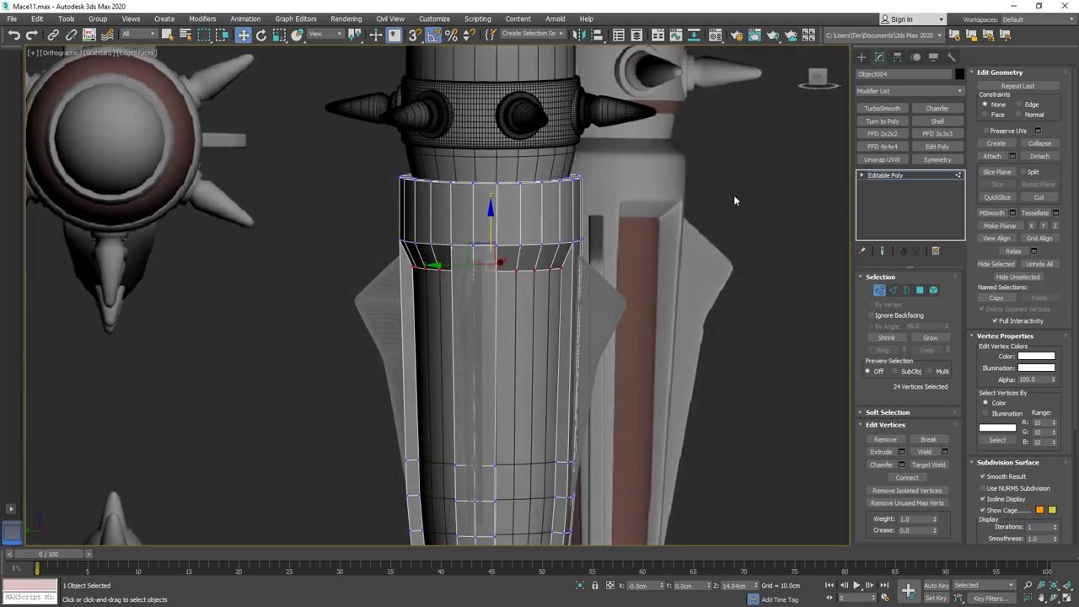
Lower the band's outer top edge loop to about Z 18.85 cm to slope the rim, and save the scene as Mace12.max.
{"action": "left_click", "coordinate": [892, 290]}
{"action": "double_click", "coordinate": [525, 183]}
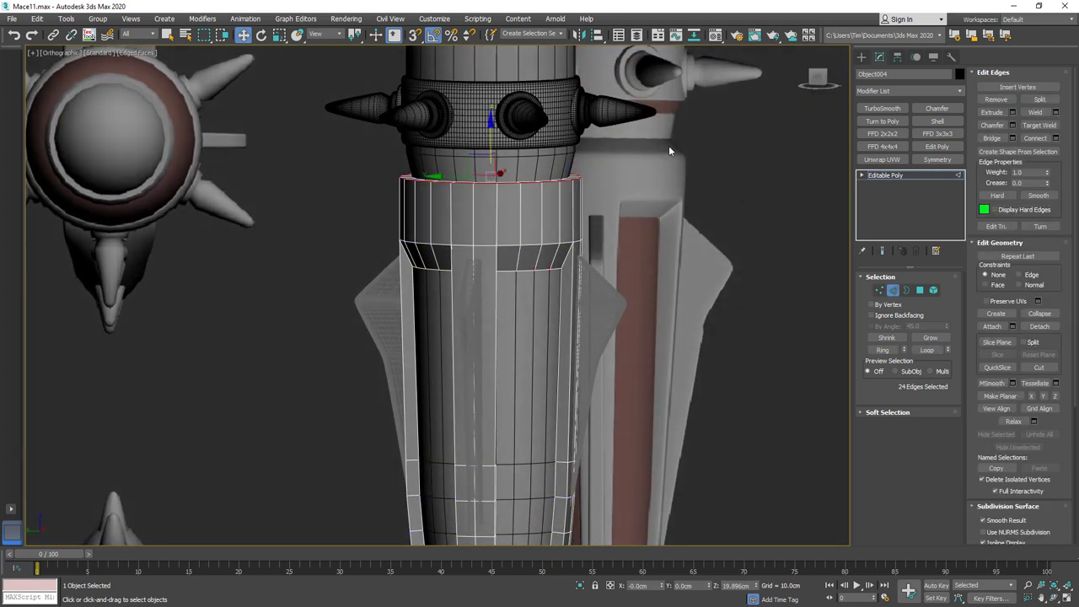
{"action": "middle_click_drag", "start_coordinate": [669, 150], "coordinate": [641, 163], "text": "alt"}
{"action": "left_click", "coordinate": [818, 89]}
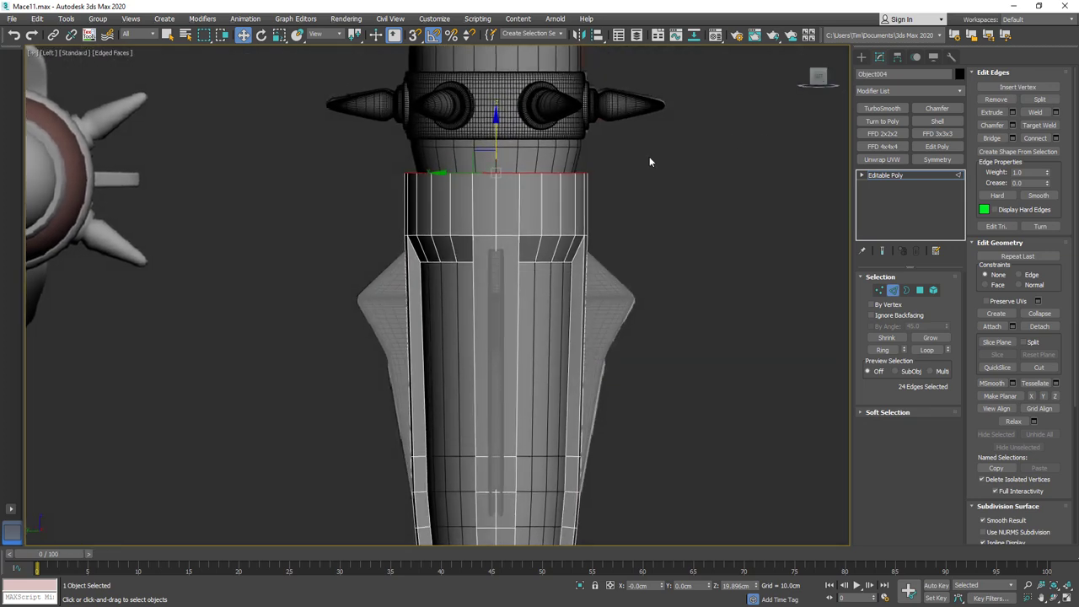
{"action": "left_click_drag", "start_coordinate": [496, 130], "coordinate": [497, 160]}
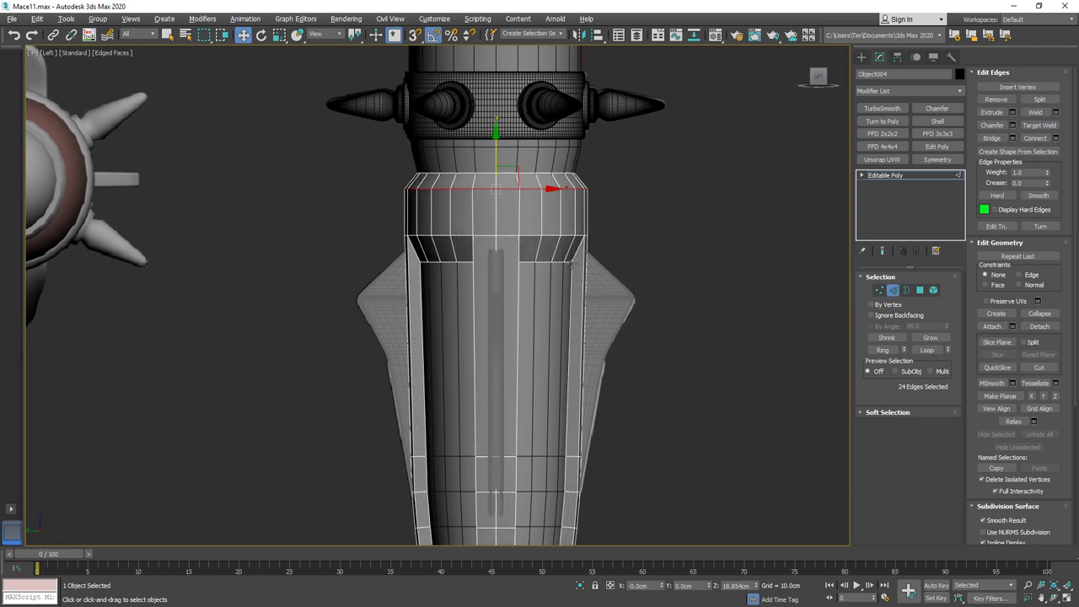
{"action": "scroll", "coordinate": [570, 264], "scroll_direction": "down", "scroll_amount": 4}
{"action": "mouse_move", "coordinate": [600, 289]}
{"action": "middle_mouse_down", "text": "alt"}
{"action": "mouse_move", "coordinate": [519, 294]}
{"action": "mouse_move", "coordinate": [590, 300]}
{"action": "mouse_move", "coordinate": [592, 282]}
{"action": "middle_mouse_up", "text": "alt"}
{"action": "key", "text": "2"}
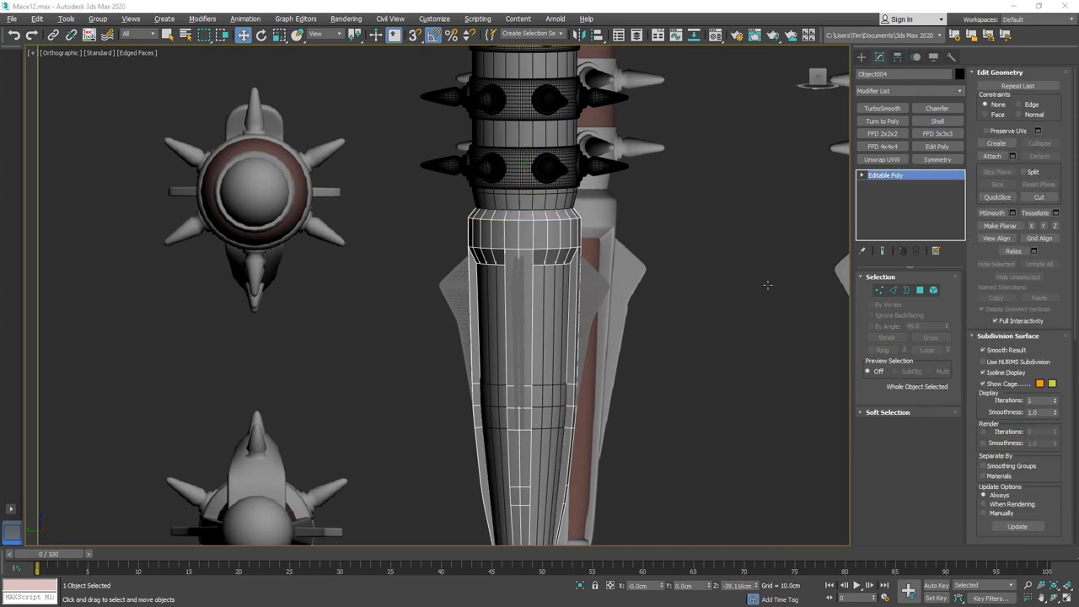
Paste the copied Chamfer and TurboSmooth modifiers onto the flange mount and check it without edged faces.
{"action": "right_click", "coordinate": [891, 176]}
{"action": "left_click", "coordinate": [898, 180]}
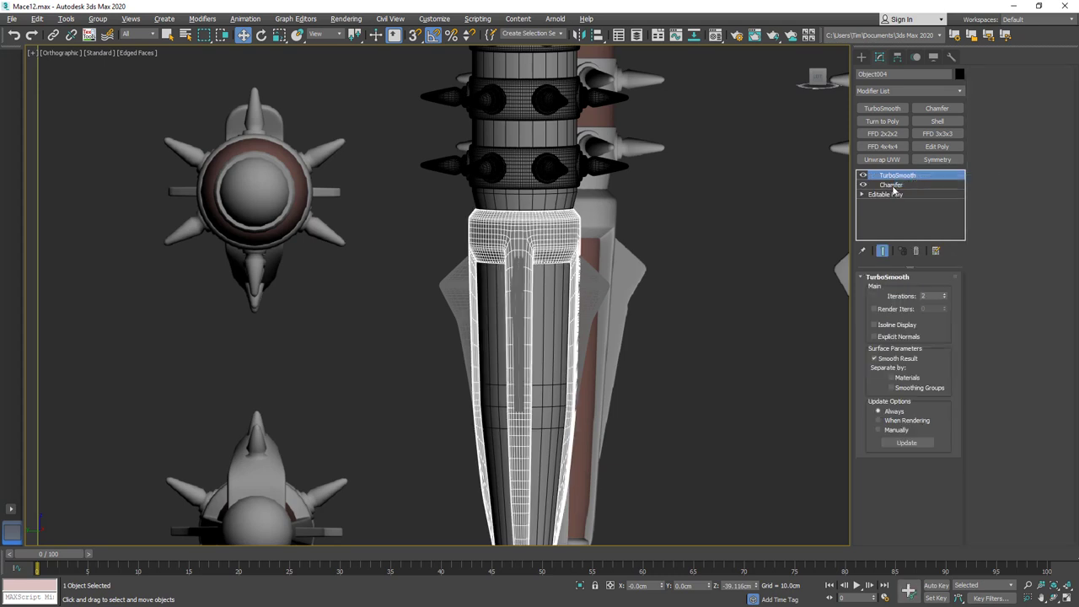
{"action": "key", "text": "F4"}
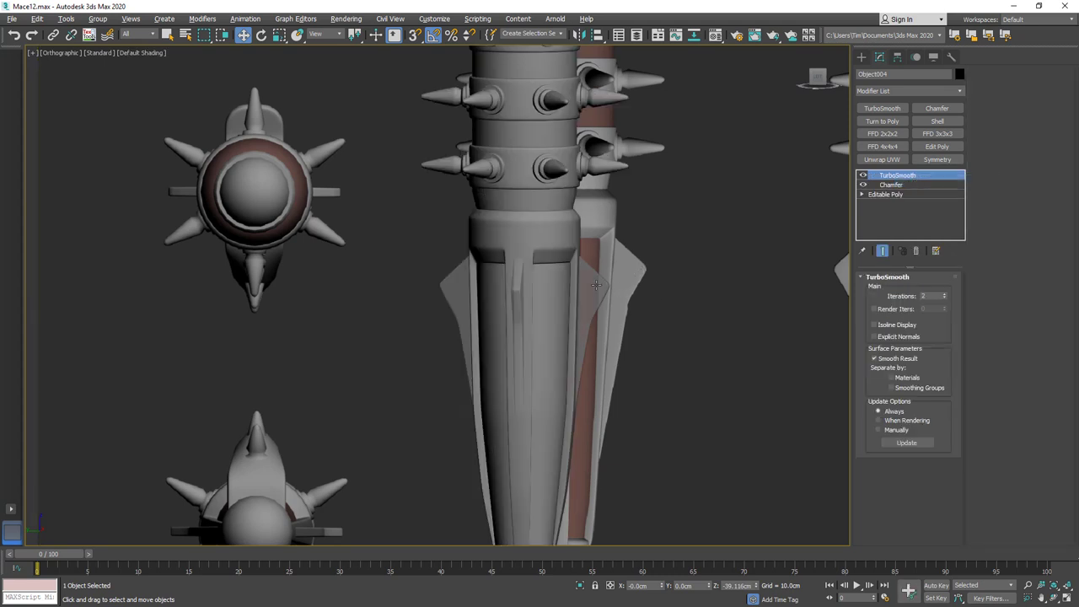
Select the mace handle cylinder, restore edged faces, and show it see-through over the reference in the Left view.
{"action": "left_click", "coordinate": [531, 287]}
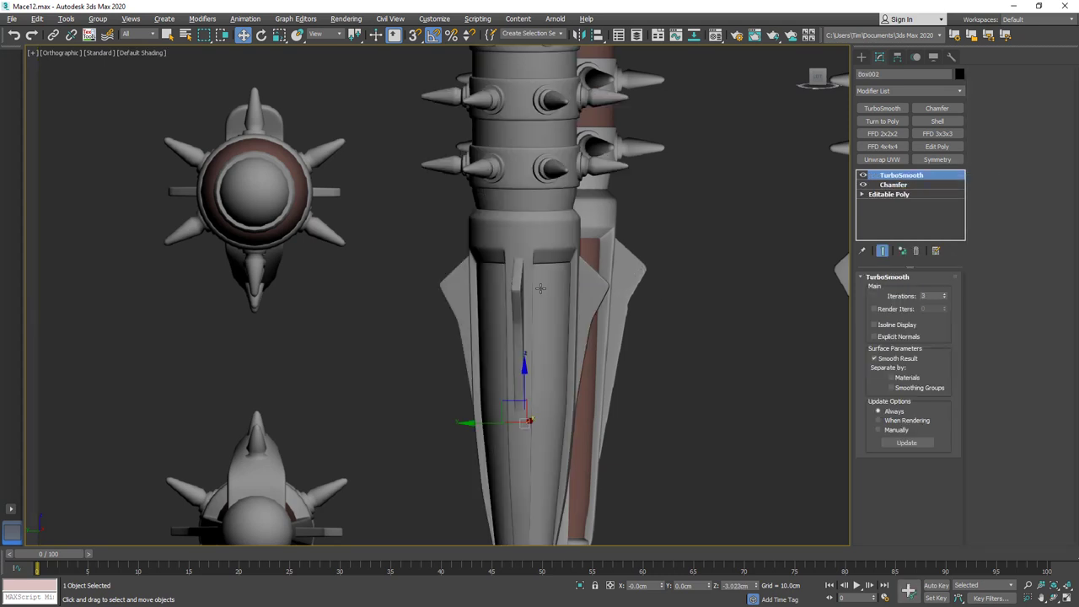
{"action": "left_click", "coordinate": [552, 294]}
{"action": "key", "text": "F4"}
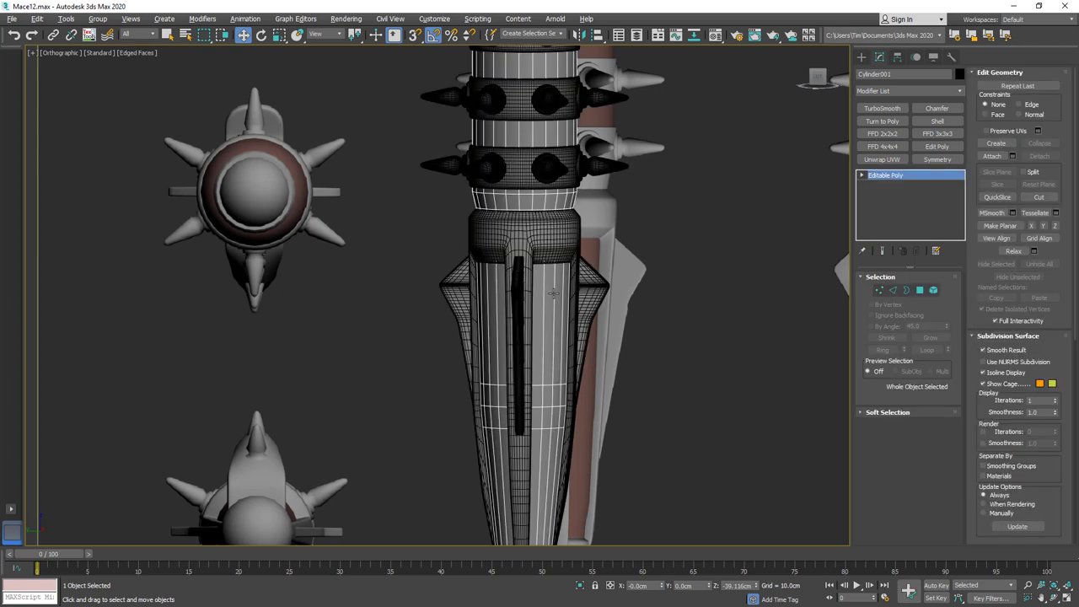
{"action": "key", "text": "alt+x"}
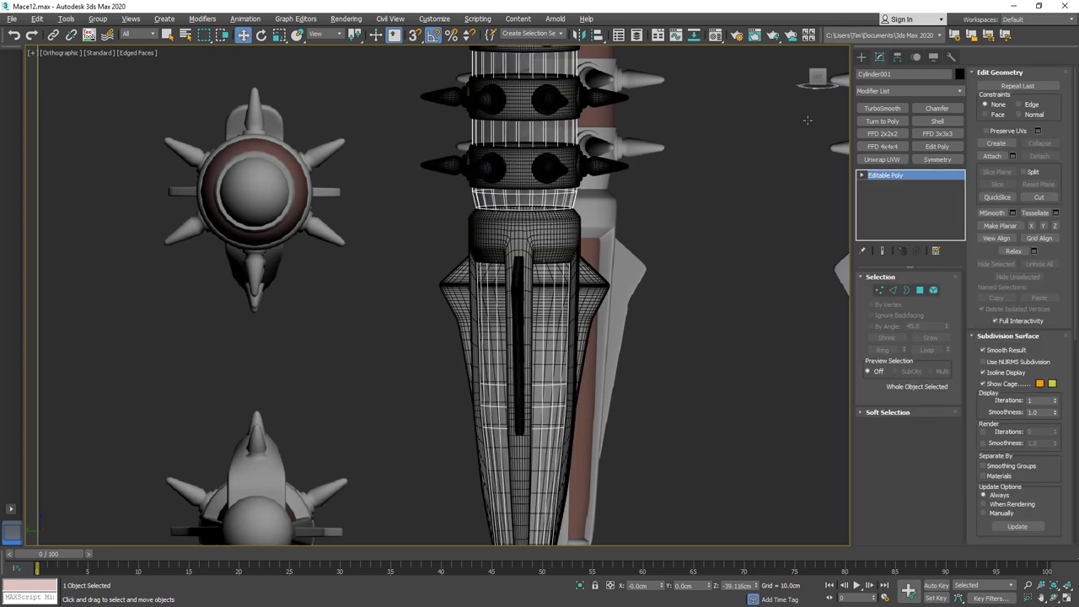
{"action": "key", "text": "l"}
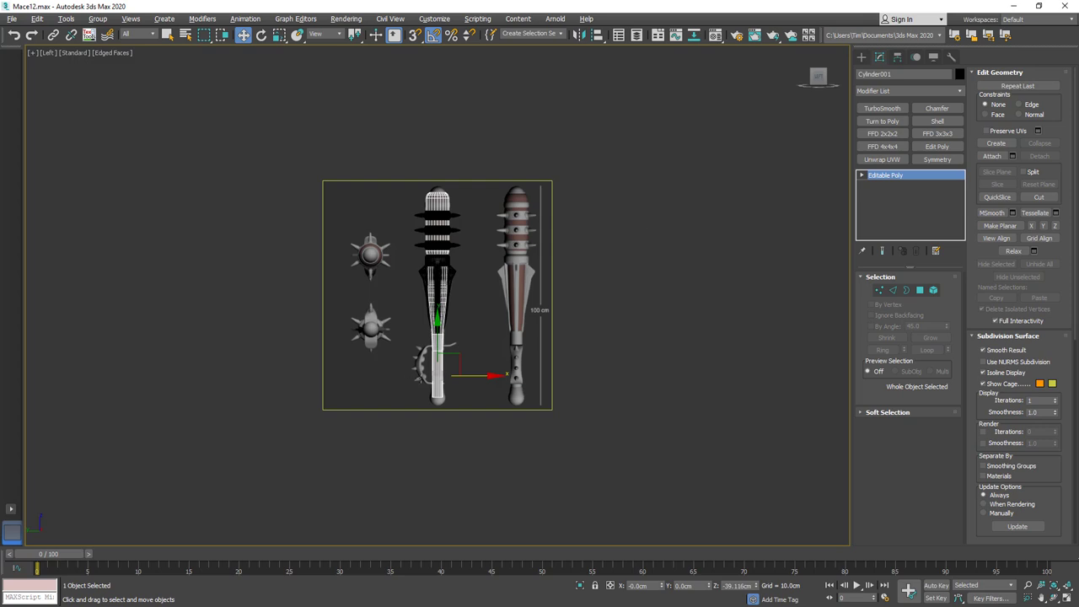
{"action": "scroll", "coordinate": [431, 371], "scroll_direction": "up", "scroll_amount": 9}
{"action": "middle_click_drag", "start_coordinate": [566, 203], "coordinate": [537, 474]}
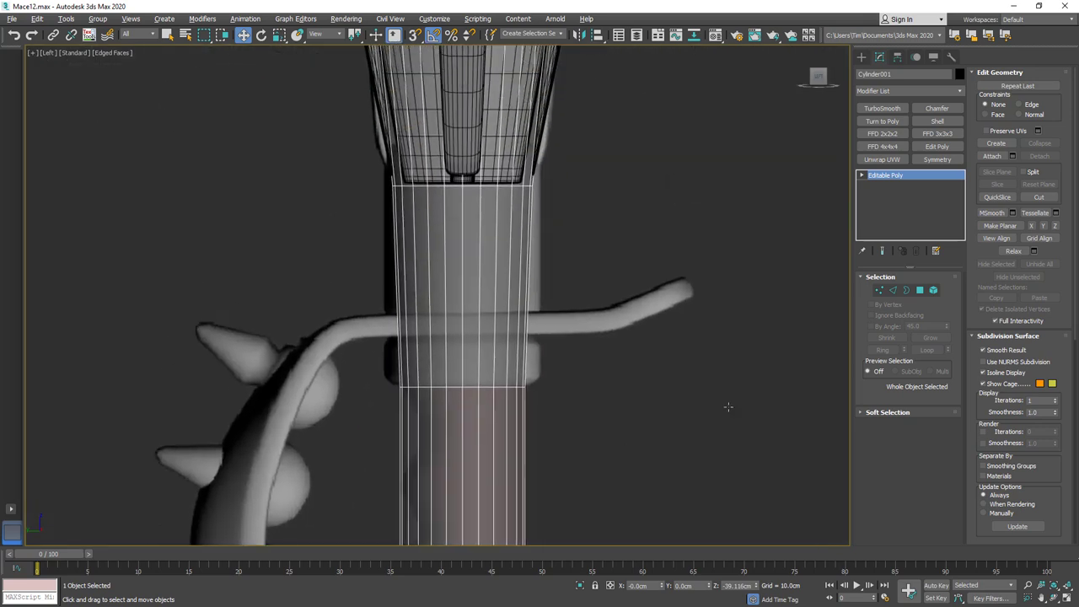
Select the handle's vertical edges just below the flange mount and connect them with one new edge loop.
{"action": "left_click", "coordinate": [892, 290]}
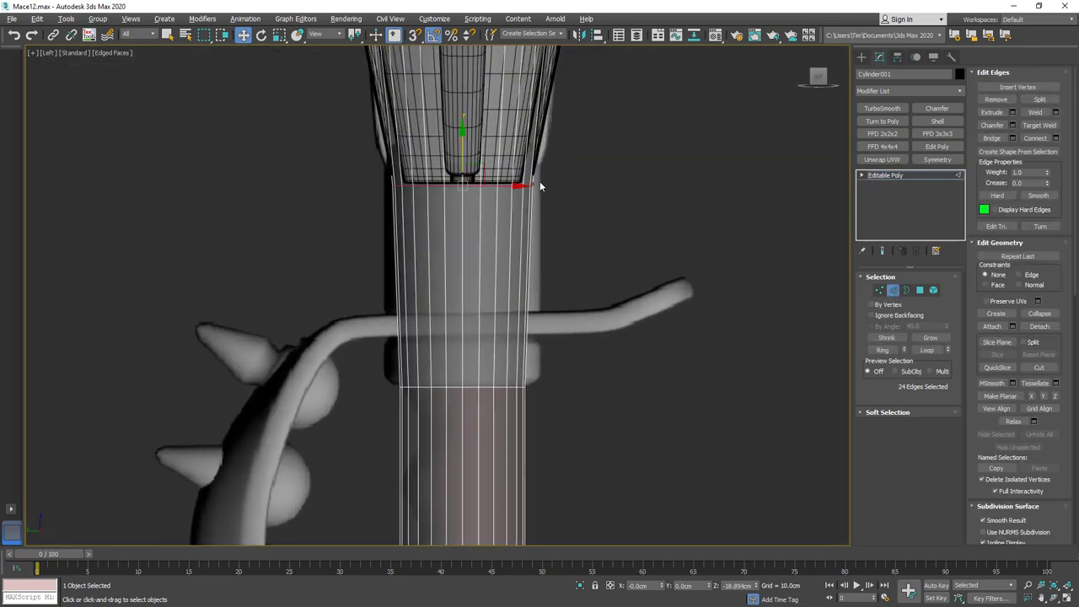
{"action": "scroll", "coordinate": [647, 329], "scroll_direction": "down", "scroll_amount": 6}
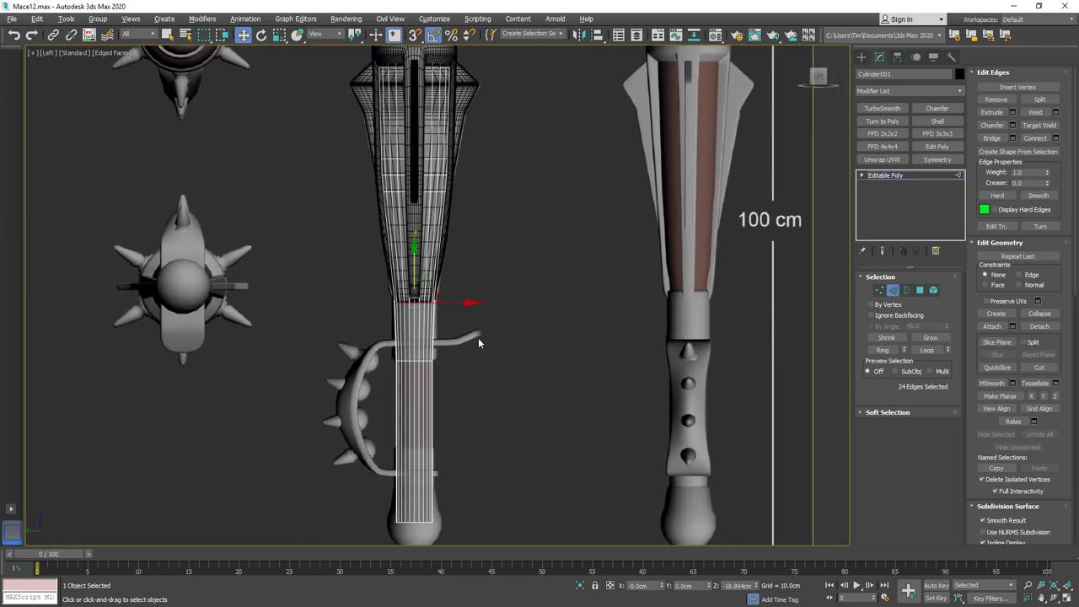
{"action": "scroll", "coordinate": [425, 301], "scroll_direction": "up", "scroll_amount": 5}
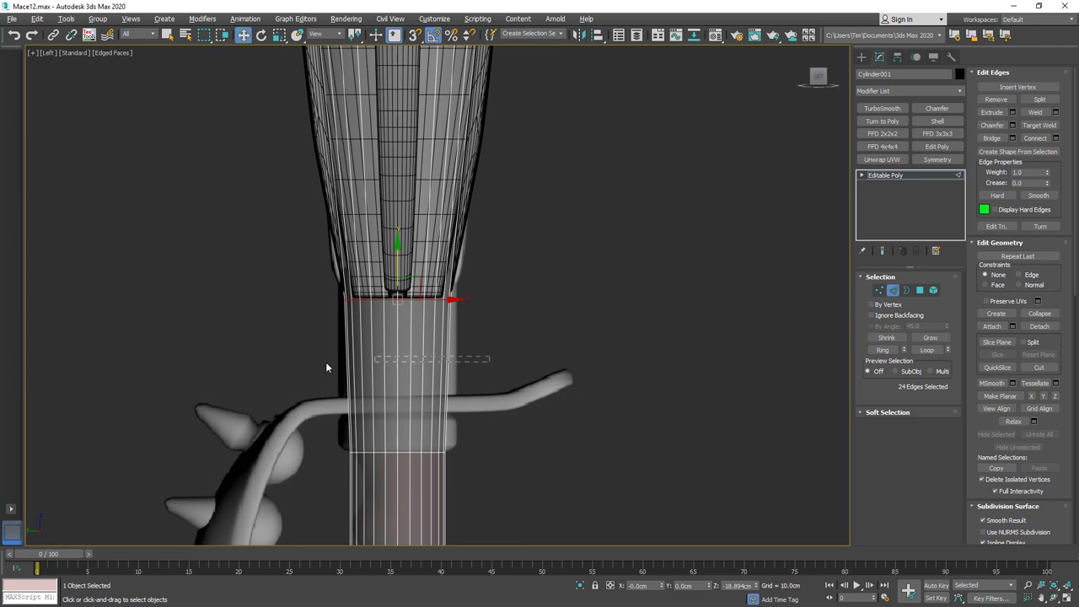
{"action": "left_click_drag", "start_coordinate": [327, 367], "coordinate": [329, 367]}
{"action": "left_click", "coordinate": [1035, 138]}
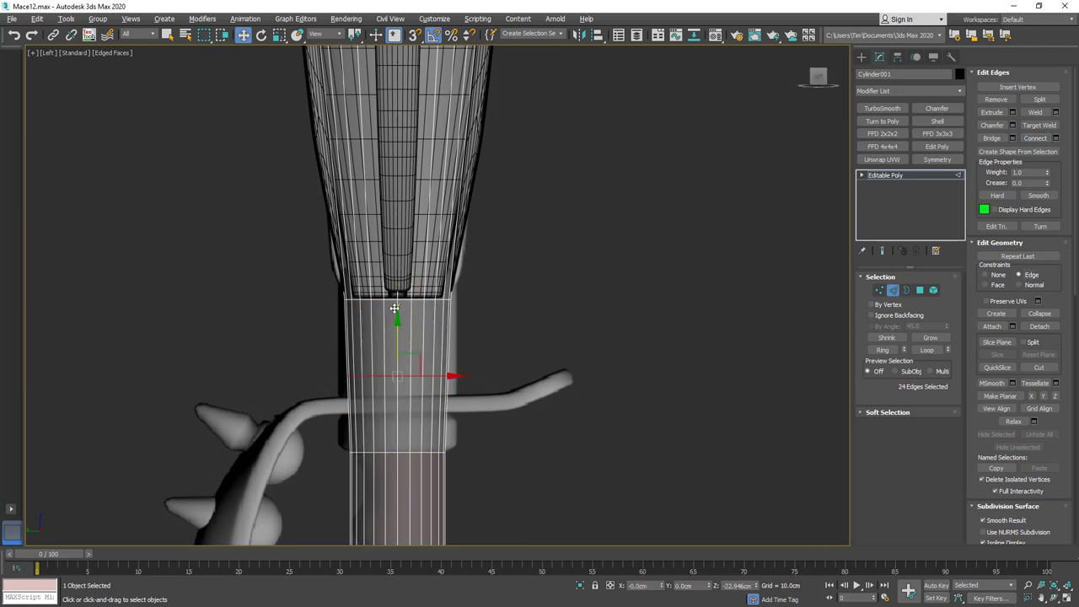
Slide the new loop up to the mount's lower end with the Edge constraint, then move it unconstrained down to about Z -26.4 cm.
{"action": "left_click_drag", "start_coordinate": [404, 332], "coordinate": [405, 236]}
{"action": "left_click", "coordinate": [992, 275]}
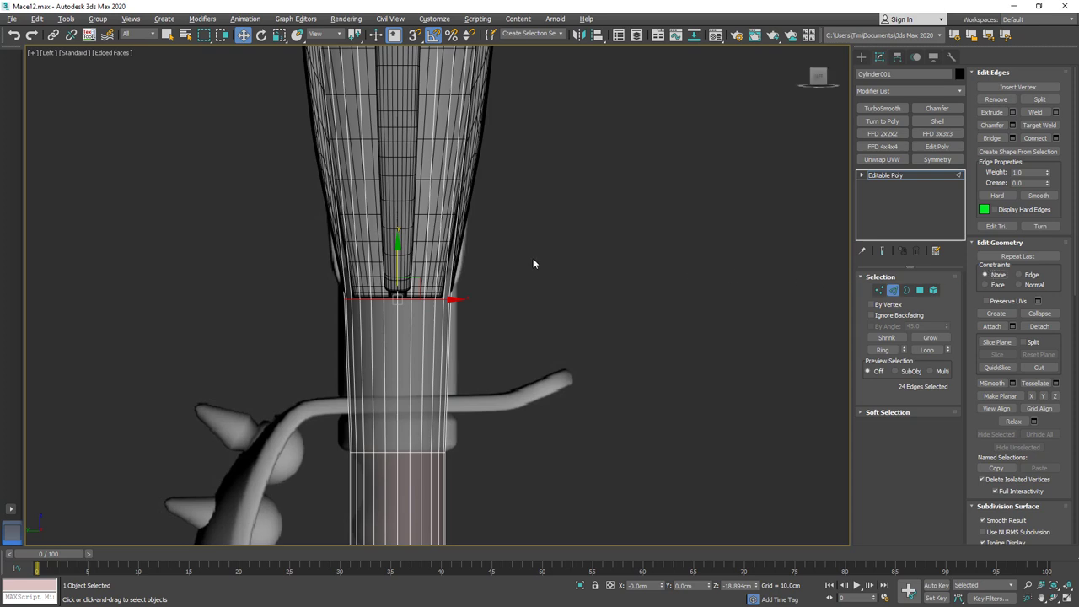
{"action": "left_click_drag", "start_coordinate": [400, 260], "coordinate": [417, 401]}
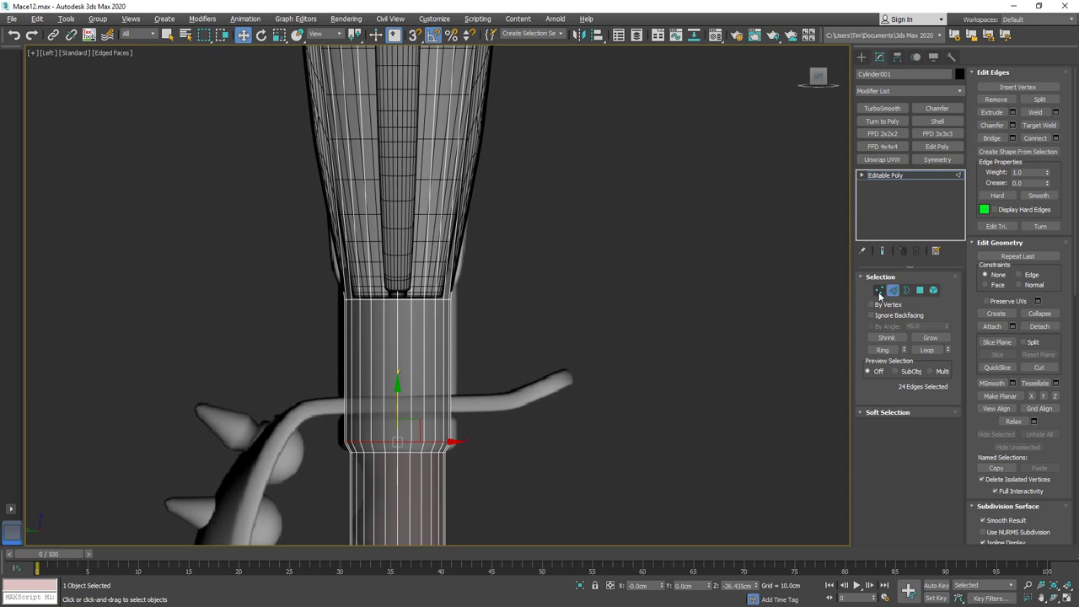
Select both vertex rows at the collar's lower step on the handle and lower them together to about Z -27.15 cm.
{"action": "left_click", "coordinate": [879, 290], "text": "ctrl"}
{"action": "left_click_drag", "start_coordinate": [484, 430], "coordinate": [331, 472]}
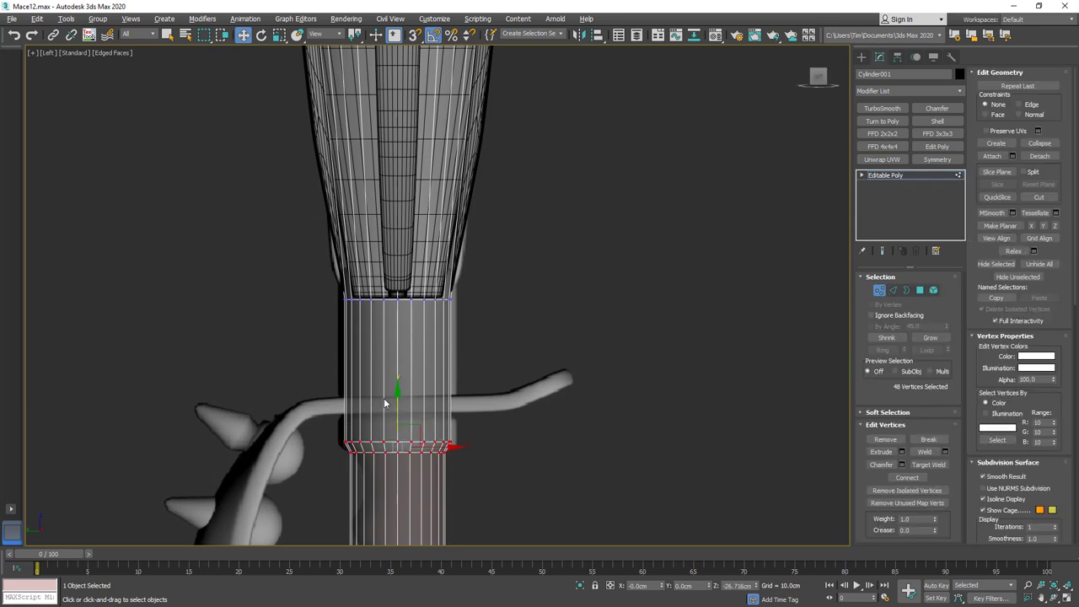
{"action": "left_click_drag", "start_coordinate": [396, 398], "coordinate": [396, 406]}
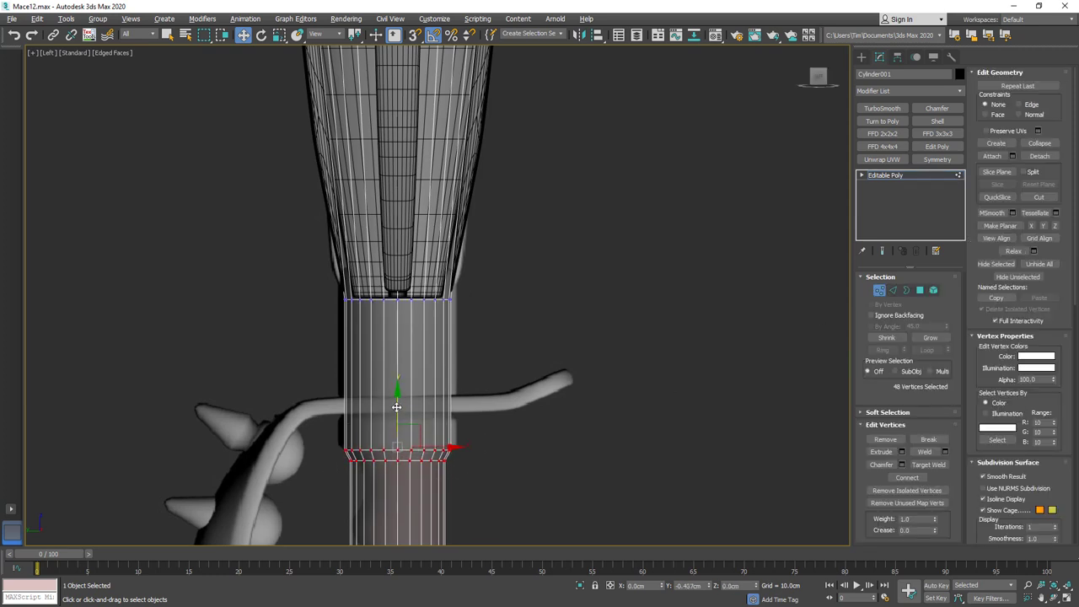
{"action": "scroll", "coordinate": [427, 397], "scroll_direction": "up", "scroll_amount": 3}
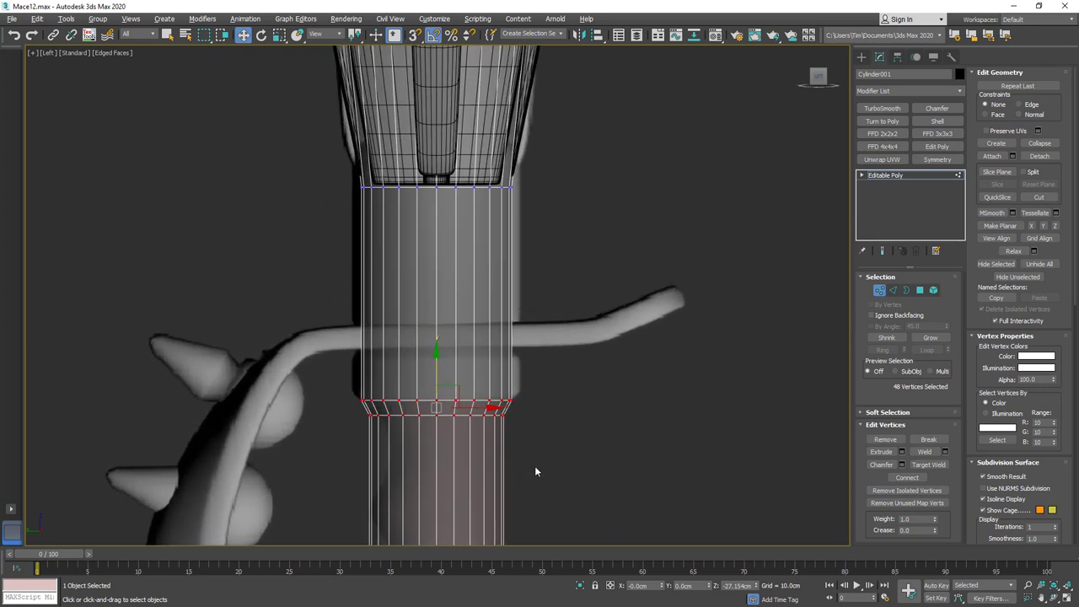
Delete all the handle's vertices below the collar's lower edge, including the step's lower row.
{"action": "scroll", "coordinate": [535, 471], "scroll_direction": "down", "scroll_amount": 5}
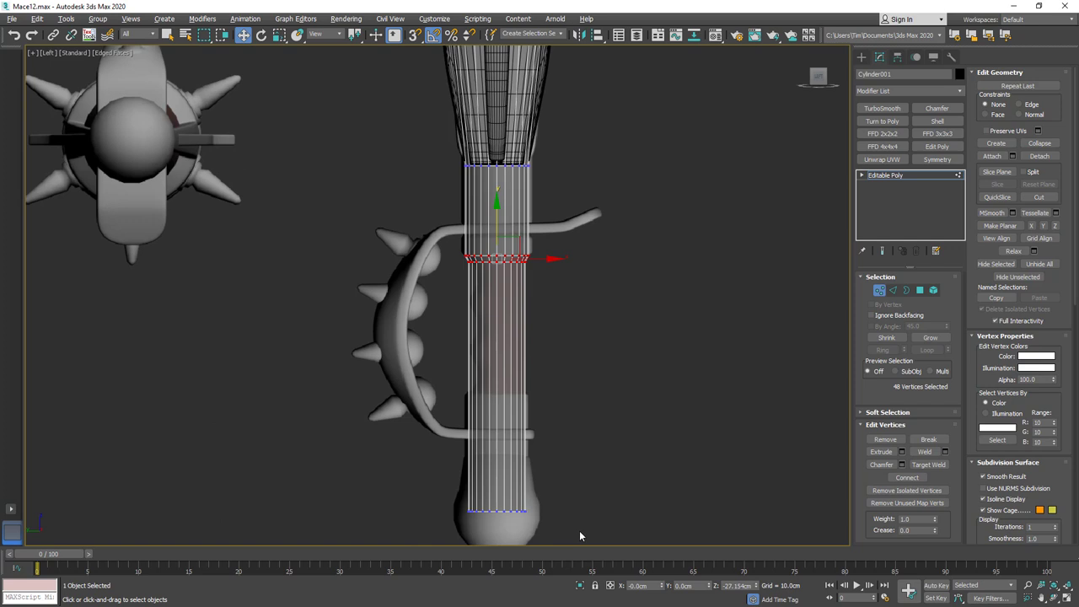
{"action": "left_click_drag", "start_coordinate": [580, 532], "coordinate": [417, 260]}
{"action": "key", "text": "Delete"}
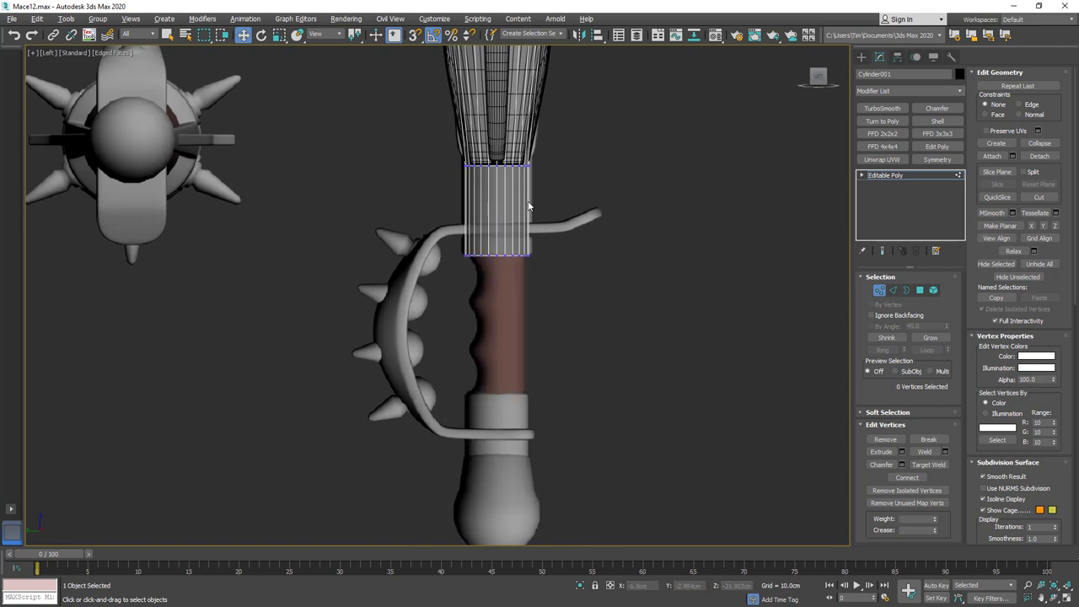
Select the collar's side polygons between the flange mount and the grip and detach them as a clone.
{"action": "scroll", "coordinate": [528, 206], "scroll_direction": "up", "scroll_amount": 5}
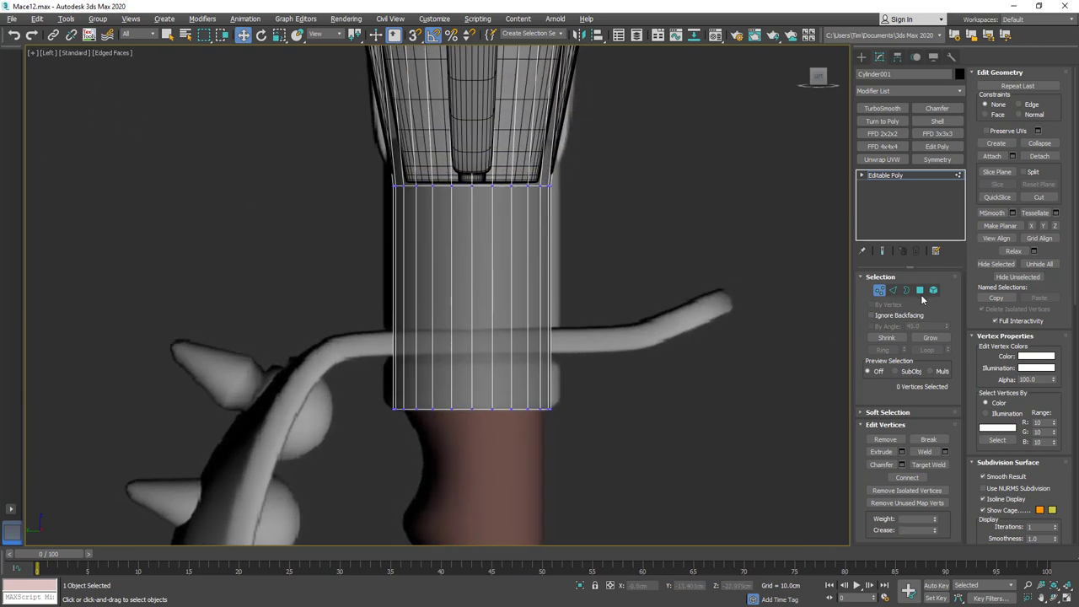
{"action": "left_click", "coordinate": [920, 291]}
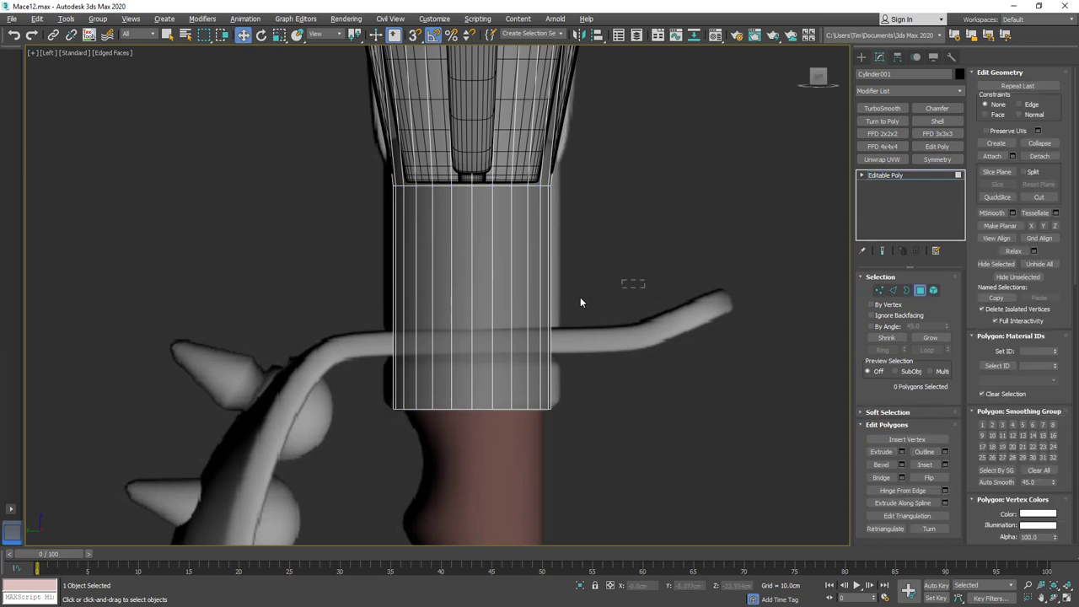
{"action": "left_click_drag", "start_coordinate": [301, 325], "coordinate": [303, 325]}
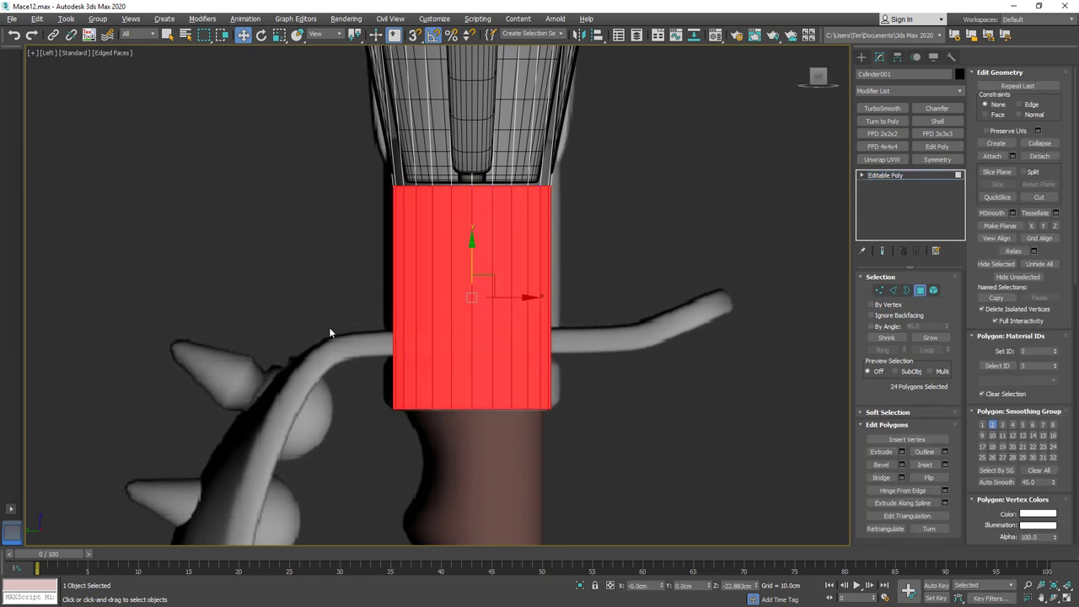
{"action": "left_click", "coordinate": [1039, 157]}
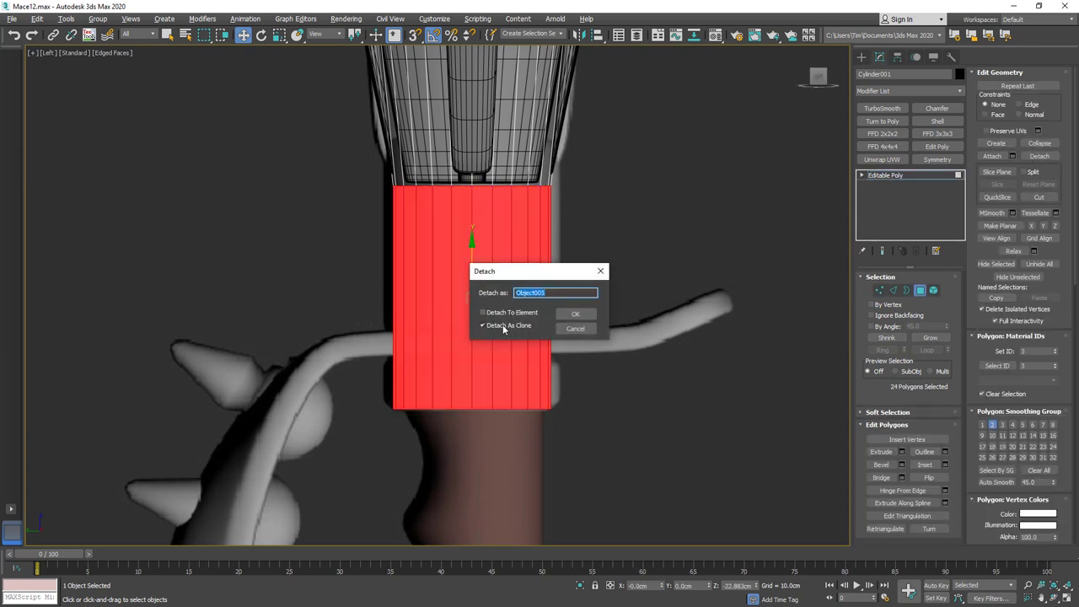
{"action": "left_click", "coordinate": [575, 313]}
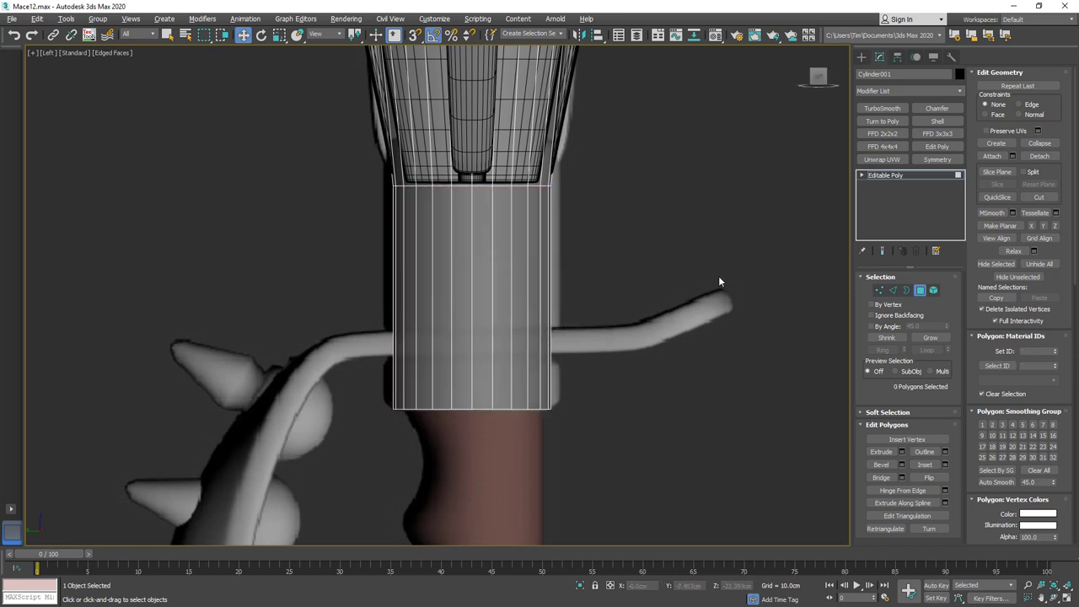
Select the detached collar copy and add a Shell modifier with a 0.0 cm inner amount and a 0.45 cm outer amount.
{"action": "left_click", "coordinate": [917, 289]}
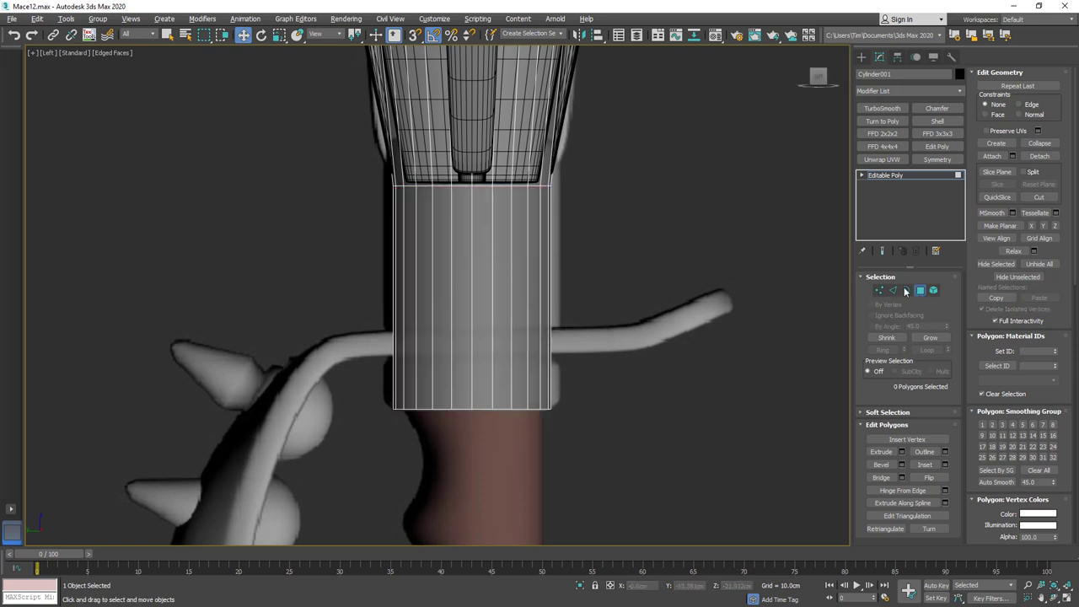
{"action": "left_click", "coordinate": [489, 228]}
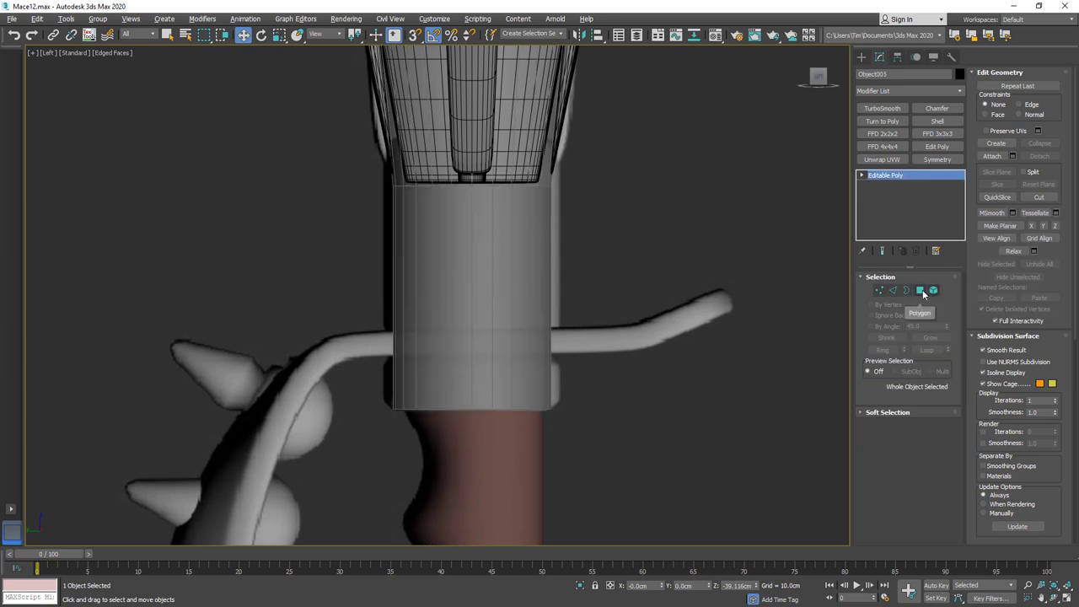
{"action": "left_click", "coordinate": [936, 121]}
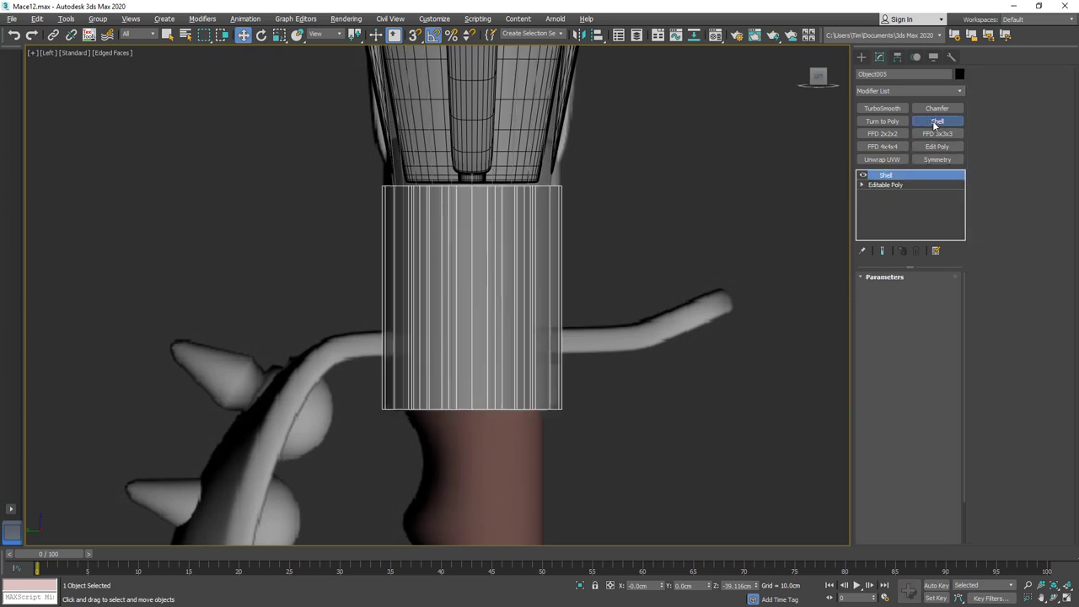
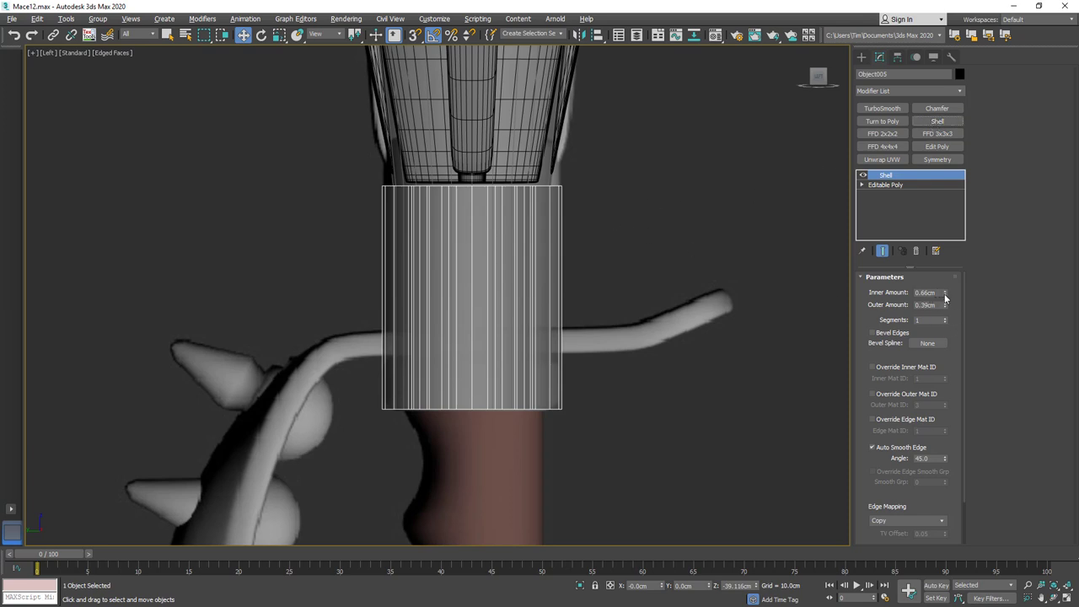
{"action": "left_click_drag", "start_coordinate": [943, 295], "coordinate": [949, 397]}
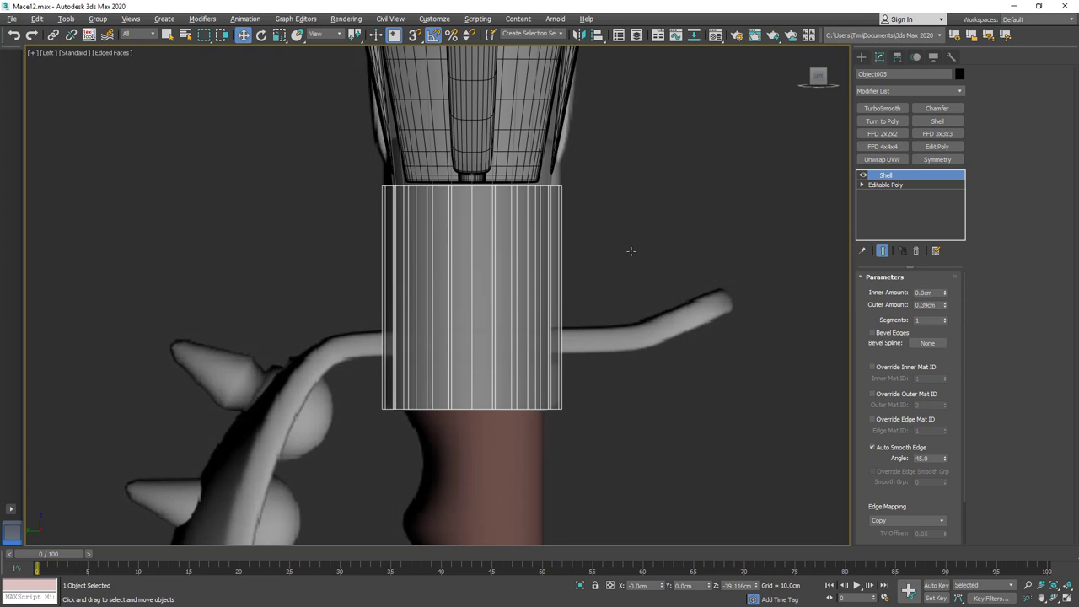
{"action": "middle_click_drag", "start_coordinate": [630, 250], "coordinate": [623, 270], "text": "alt"}
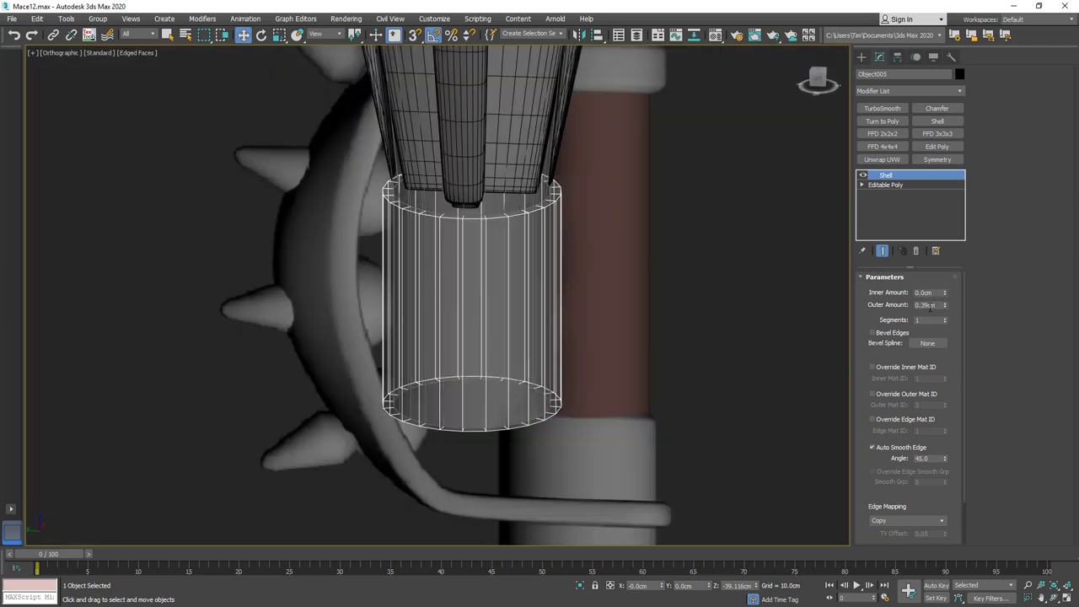
{"action": "double_click", "coordinate": [920, 304]}
{"action": "type", "text": "0.45"}
{"action": "key", "text": "Return"}
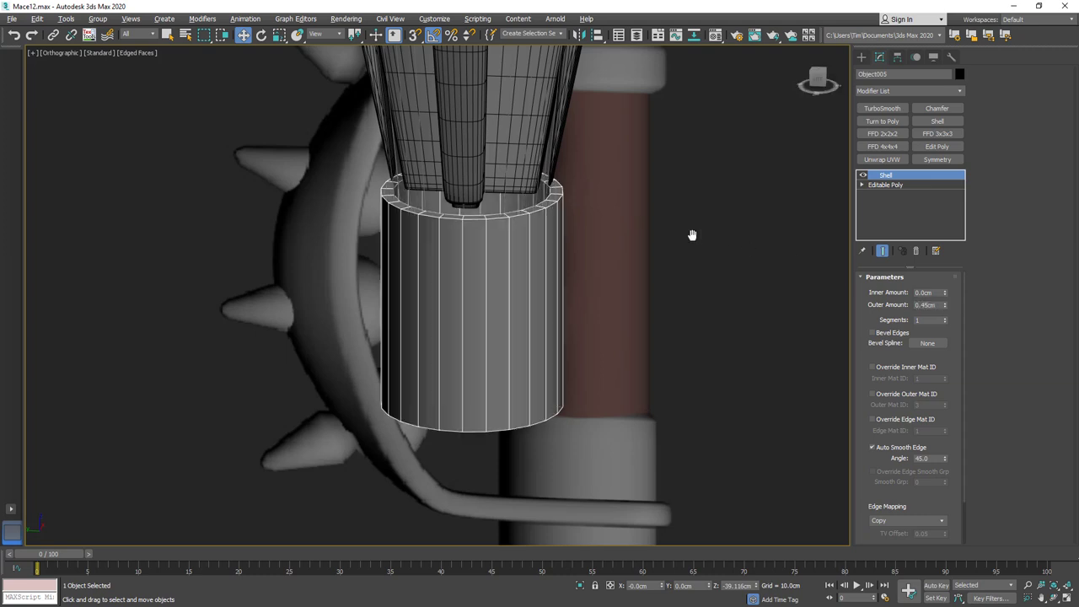
Collapse the collar's Shell modifier and convert the collar back to an Editable Poly.
{"action": "middle_click_drag", "start_coordinate": [713, 164], "coordinate": [722, 148], "text": "alt"}
{"action": "right_click", "coordinate": [882, 177]}
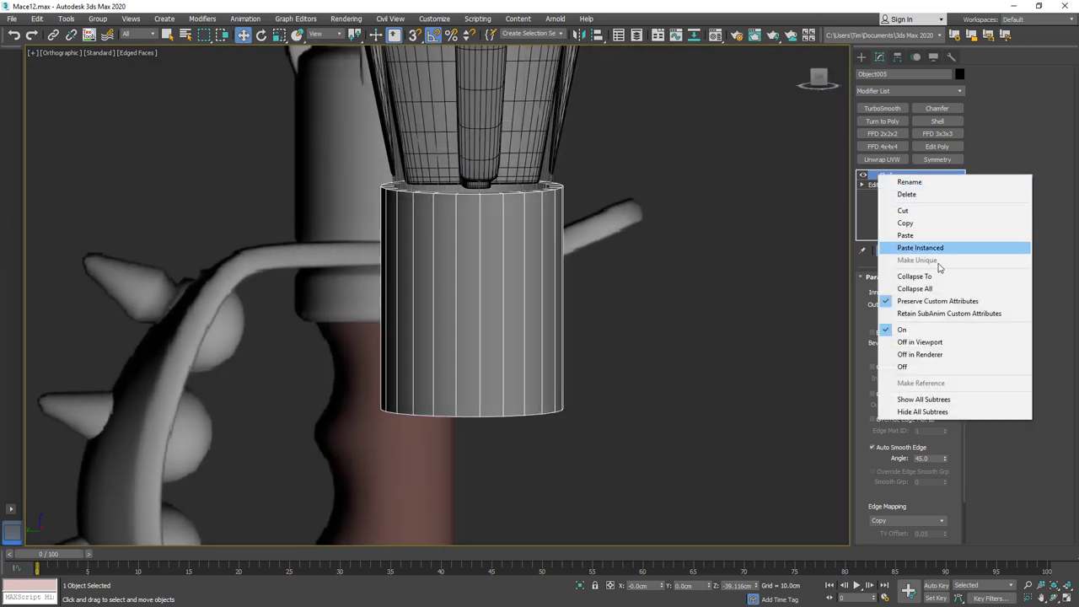
{"action": "left_click", "coordinate": [908, 276]}
{"action": "right_click", "coordinate": [893, 176]}
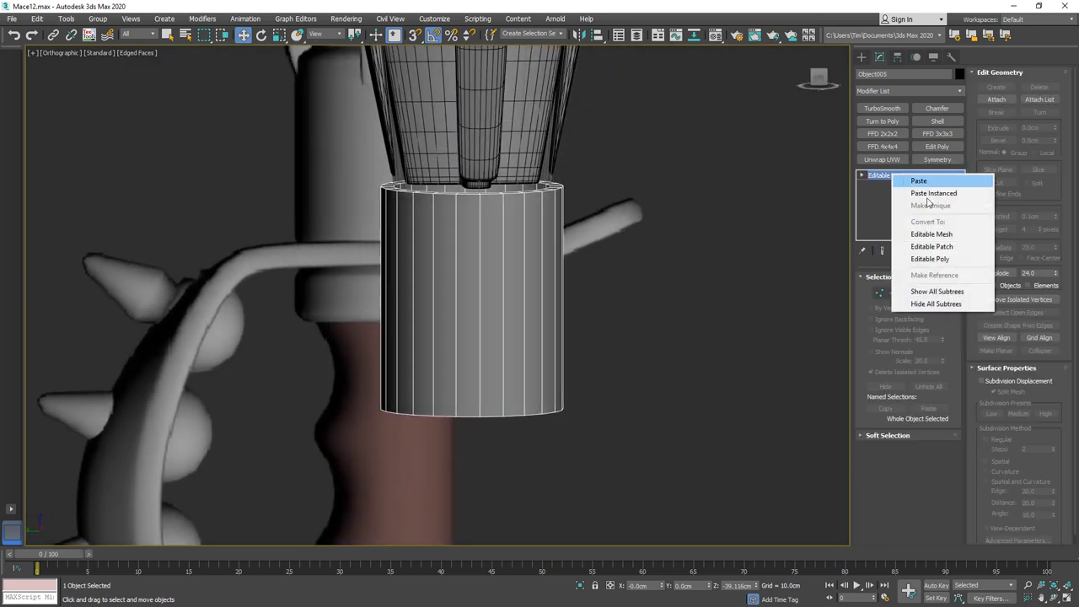
{"action": "left_click", "coordinate": [922, 258]}
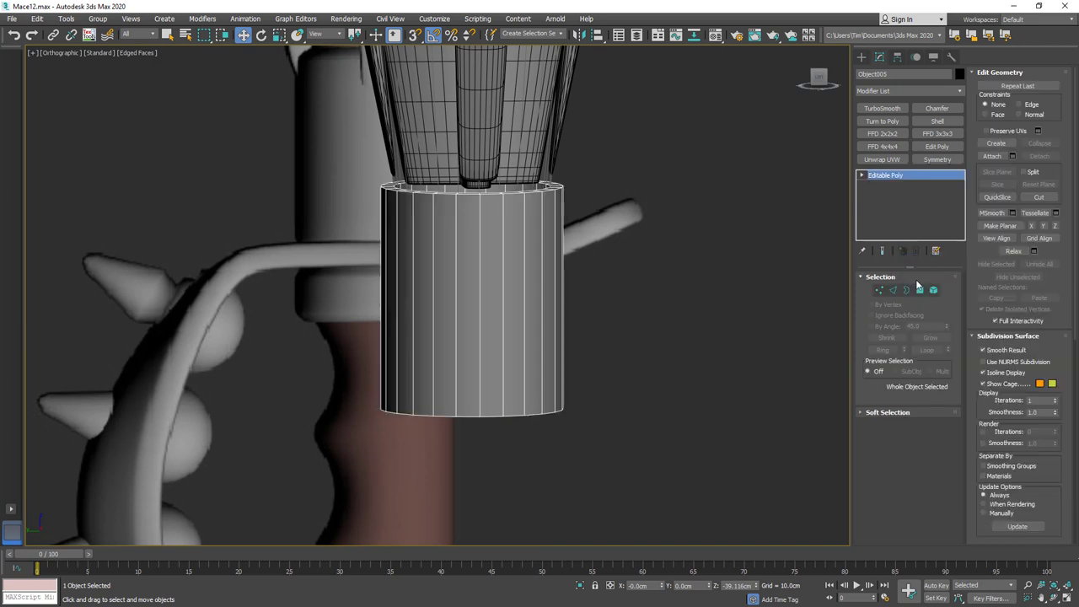
Scale the collar's outer top and bottom edge loops vertically towards each other to bevel both rims, and save the scene as Mace13.max.
{"action": "left_click", "coordinate": [892, 290]}
{"action": "double_click", "coordinate": [509, 193]}
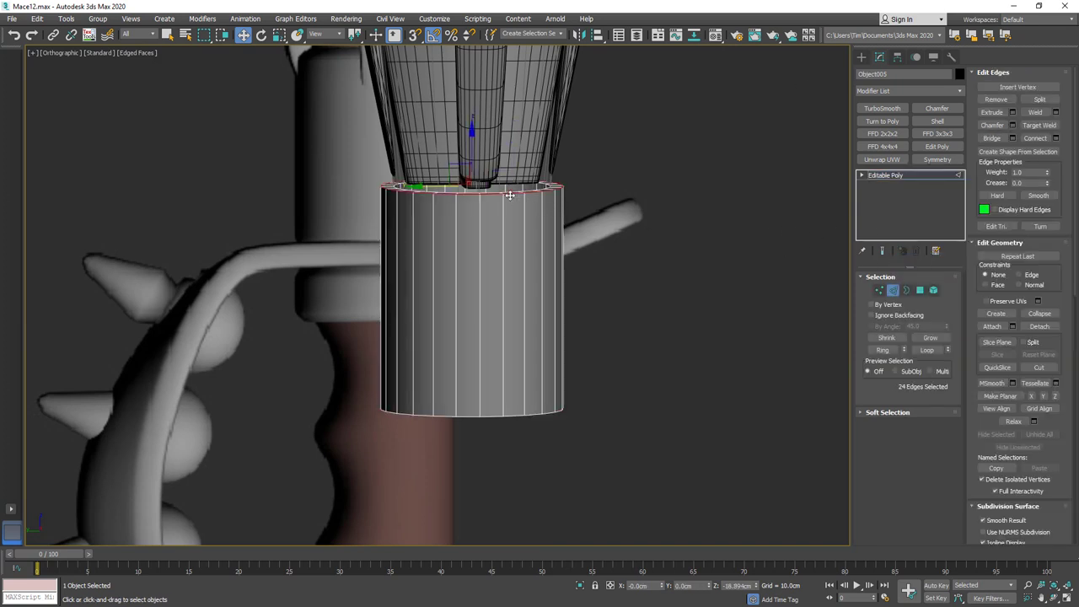
{"action": "double_click", "coordinate": [513, 413], "text": "ctrl"}
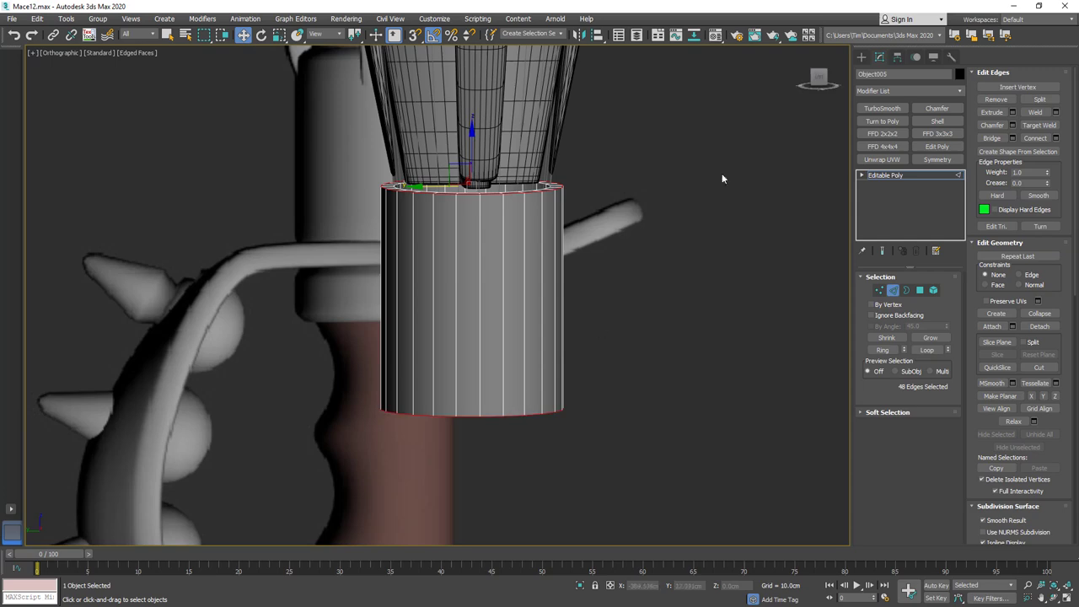
{"action": "key", "text": "l"}
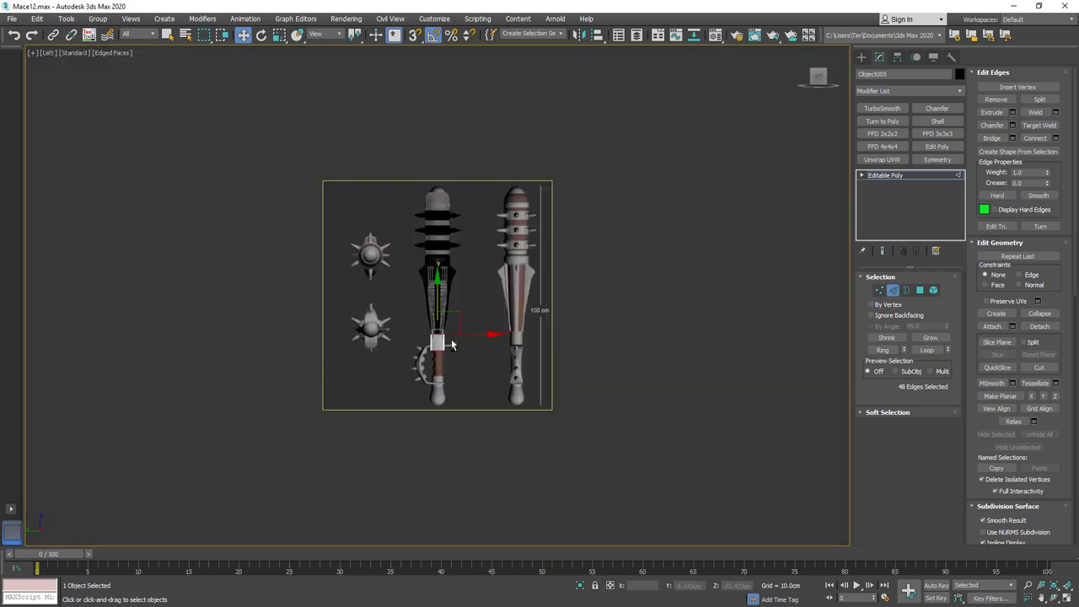
{"action": "key", "text": "z"}
{"action": "scroll", "coordinate": [449, 337], "scroll_direction": "up", "scroll_amount": 2}
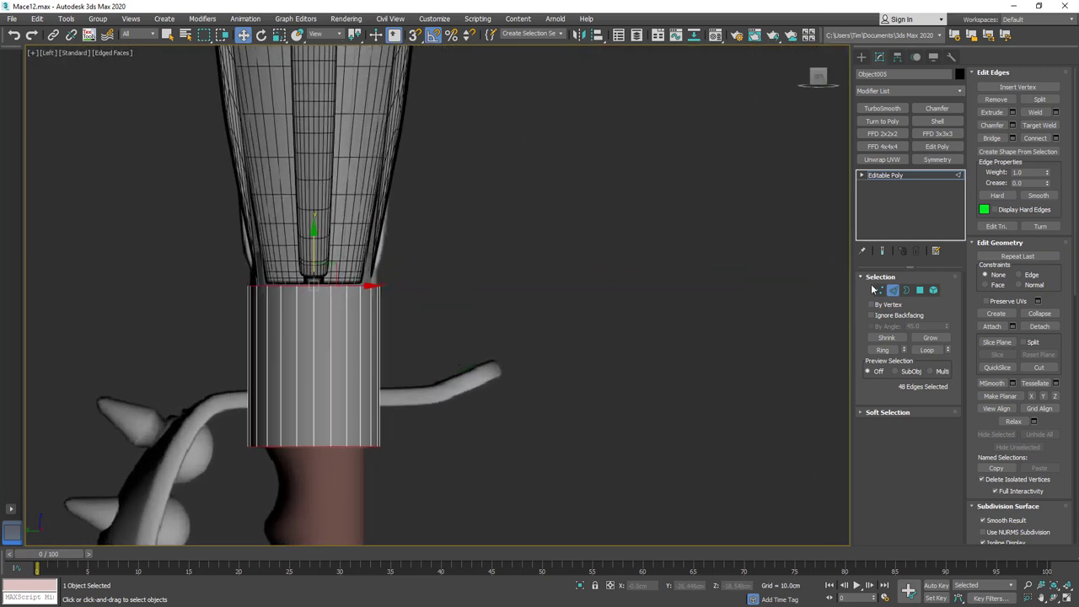
{"action": "left_click", "coordinate": [879, 290]}
{"action": "middle_click_drag", "start_coordinate": [361, 293], "coordinate": [489, 278]}
{"action": "key", "text": "r"}
{"action": "left_click_drag", "start_coordinate": [474, 282], "coordinate": [484, 290]}
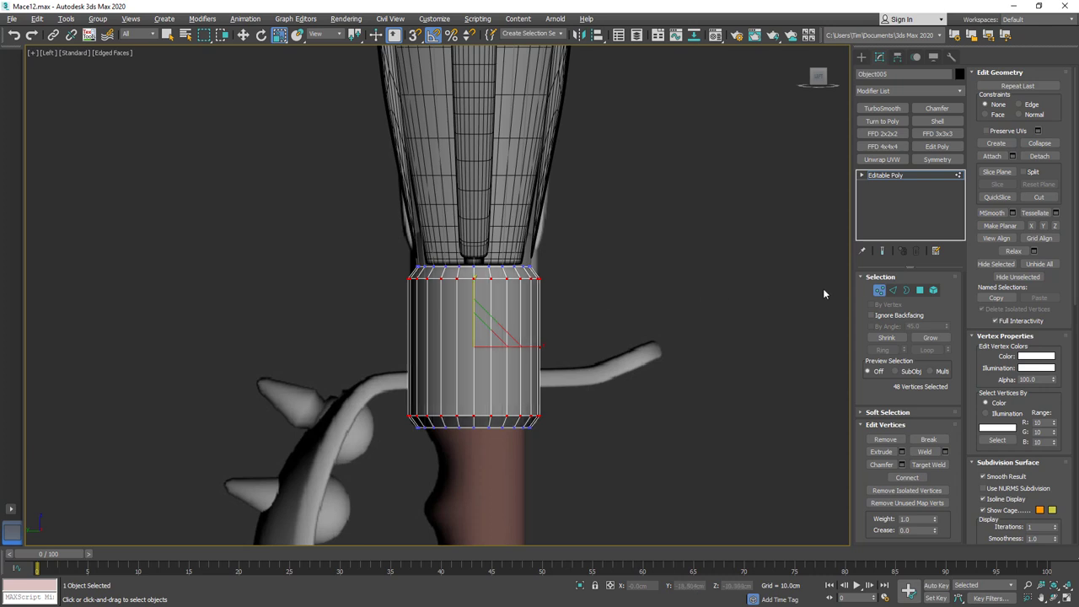
{"action": "left_click", "coordinate": [879, 290]}
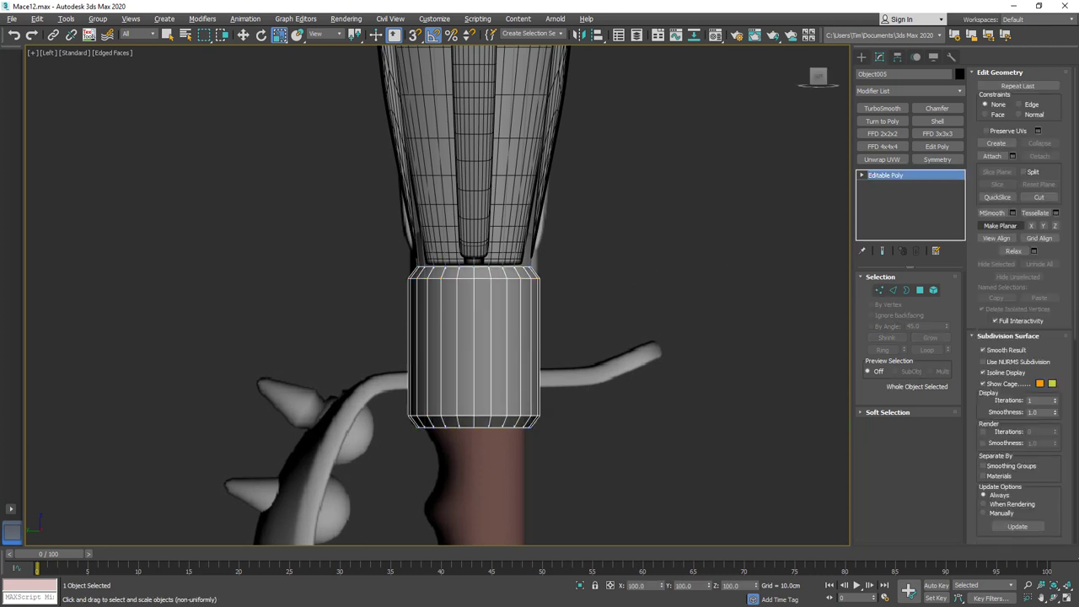
{"action": "key", "text": "ctrl+s"}
Extend the handle cylinder's open bottom edge loop downward twice, first to the grip's lower end, then to about Z -45.35 cm near the pommel.
{"action": "key", "text": "w"}
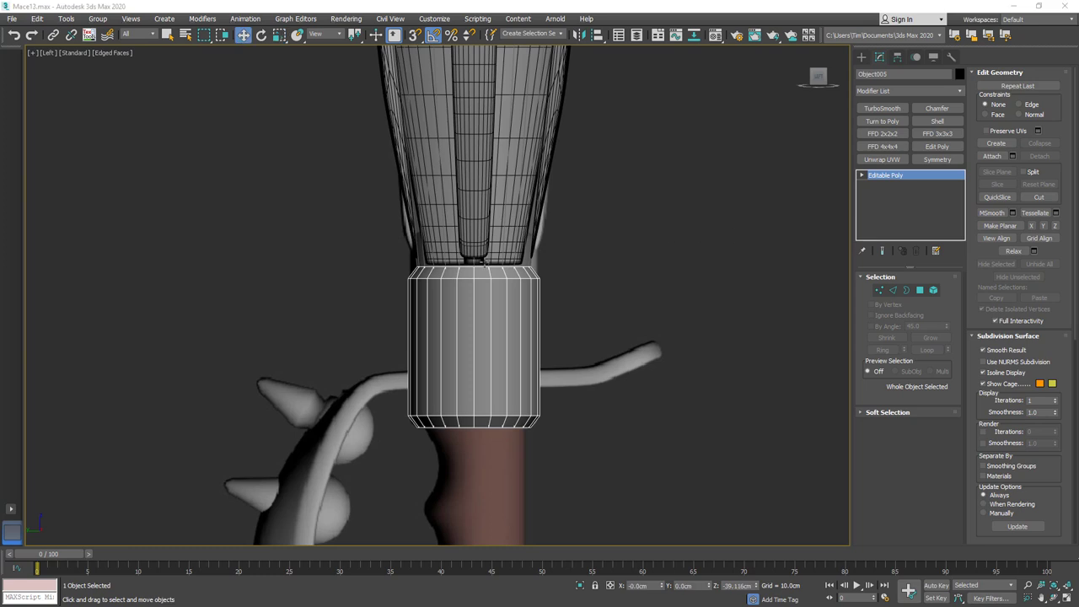
{"action": "left_click", "coordinate": [421, 253]}
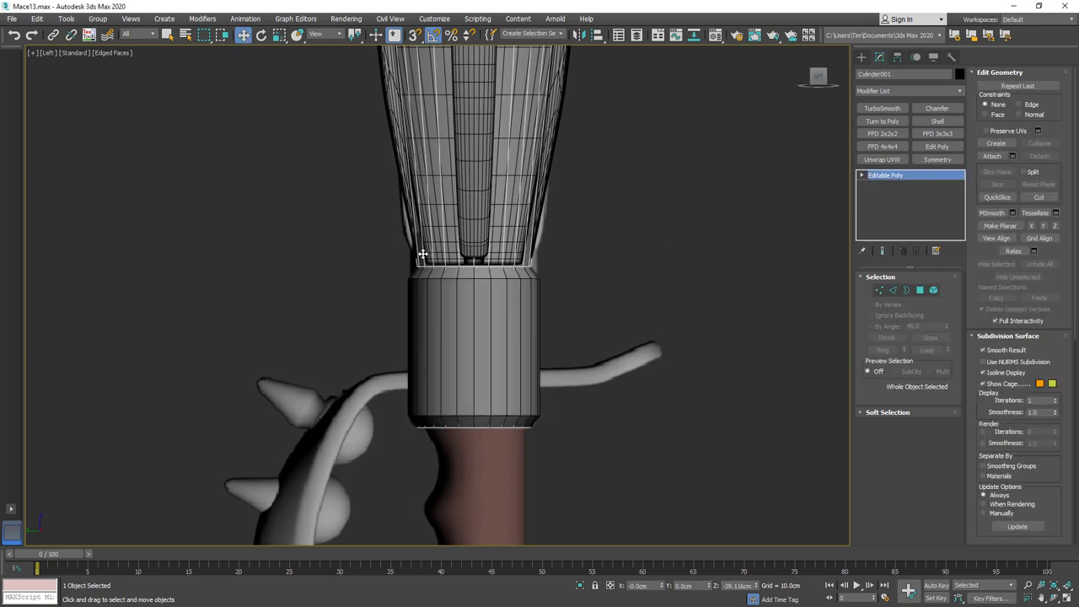
{"action": "key", "text": "F3"}
{"action": "key", "text": "F3"}
{"action": "left_click", "coordinate": [892, 290]}
{"action": "middle_click_drag", "start_coordinate": [515, 465], "coordinate": [538, 291]}
{"action": "key", "text": "F3"}
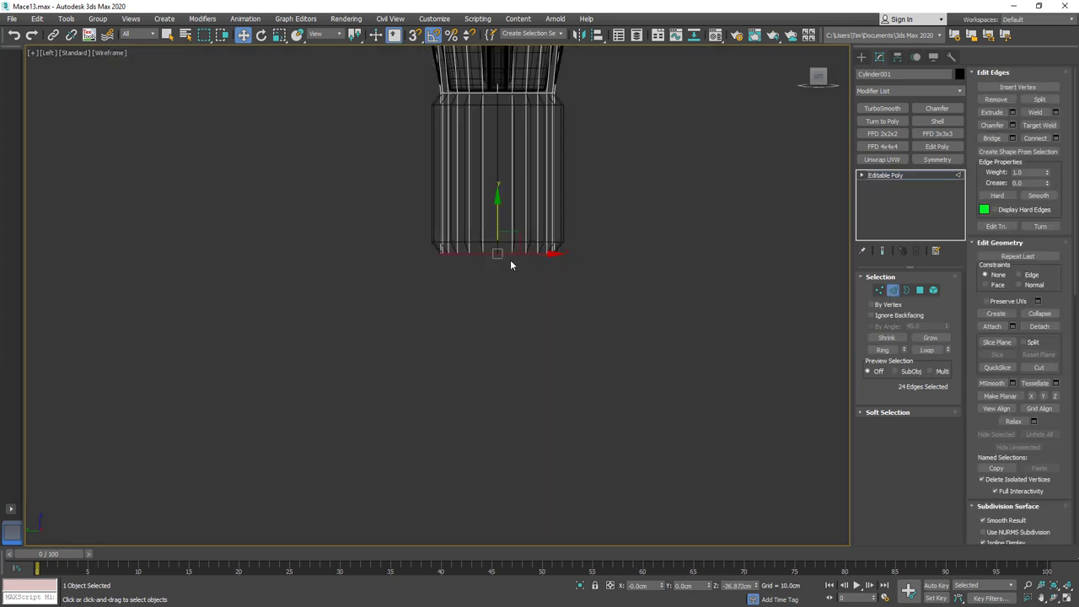
{"action": "key", "text": "F3"}
{"action": "scroll", "coordinate": [549, 247], "scroll_direction": "up", "scroll_amount": 2}
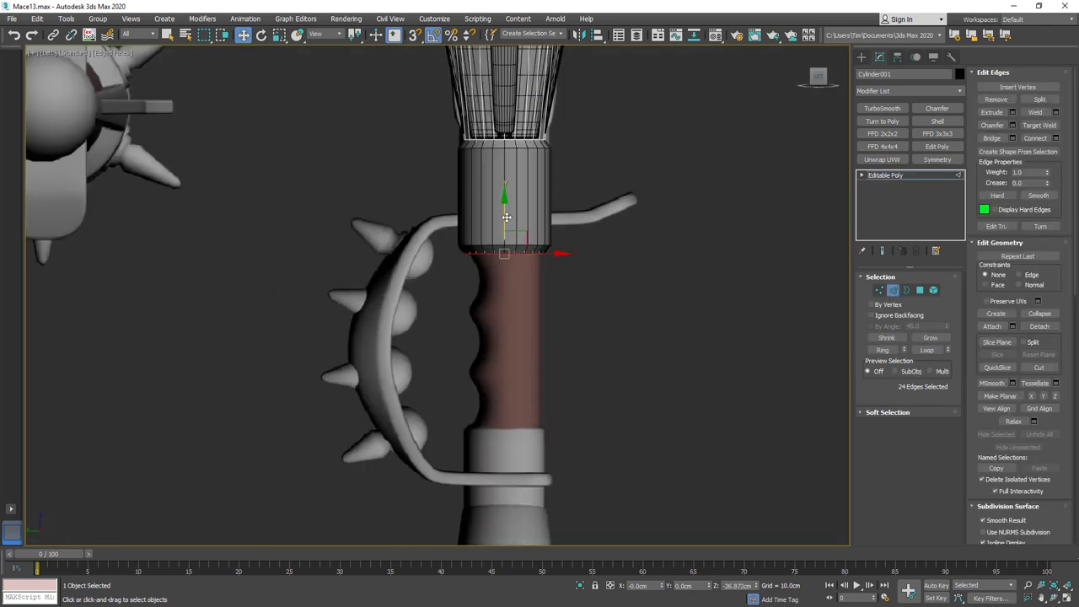
{"action": "left_click_drag", "start_coordinate": [508, 274], "coordinate": [510, 388]}
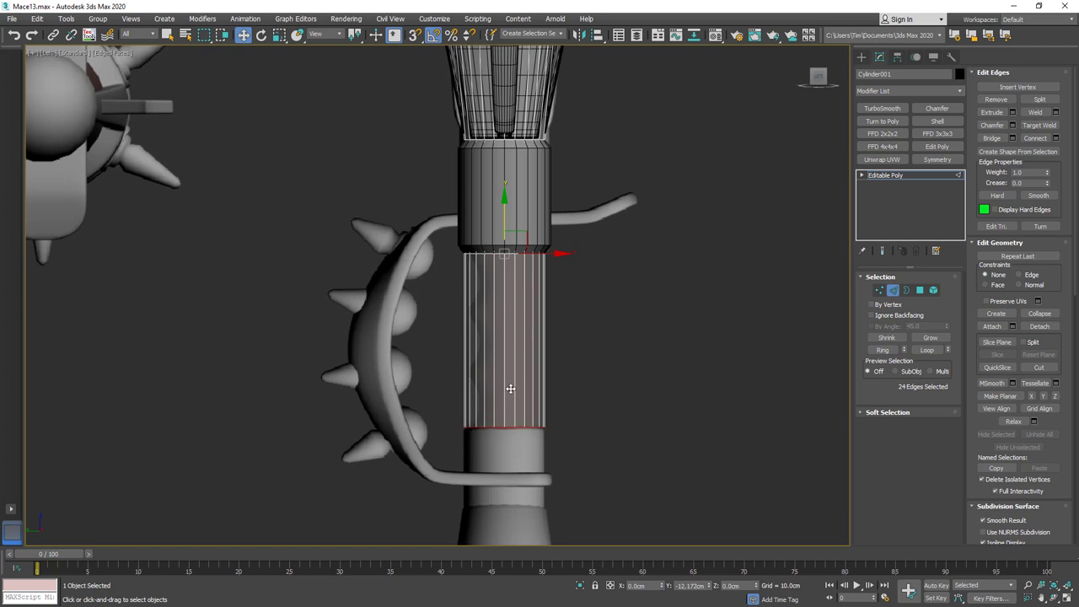
{"action": "middle_click_drag", "start_coordinate": [510, 389], "coordinate": [503, 236]}
{"action": "left_click_drag", "start_coordinate": [503, 236], "coordinate": [506, 322]}
Cap the handle's open lower border, inset the cap polygon, and collapse the inset polygon to a single centre point.
{"action": "middle_click_drag", "start_coordinate": [518, 326], "coordinate": [585, 300], "text": "alt"}
{"action": "left_click", "coordinate": [906, 291]}
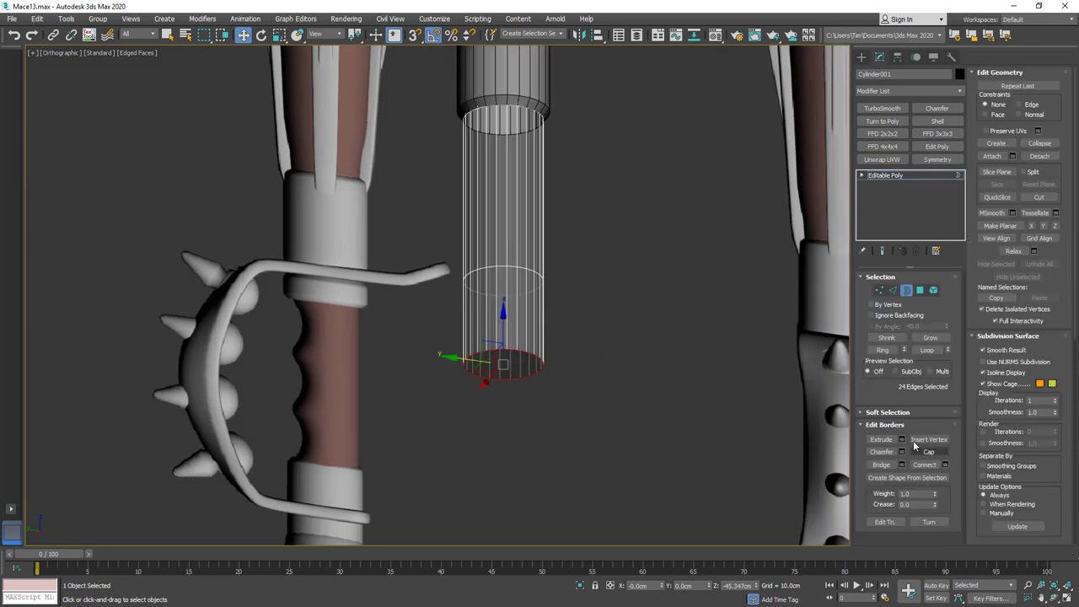
{"action": "left_click", "coordinate": [920, 291]}
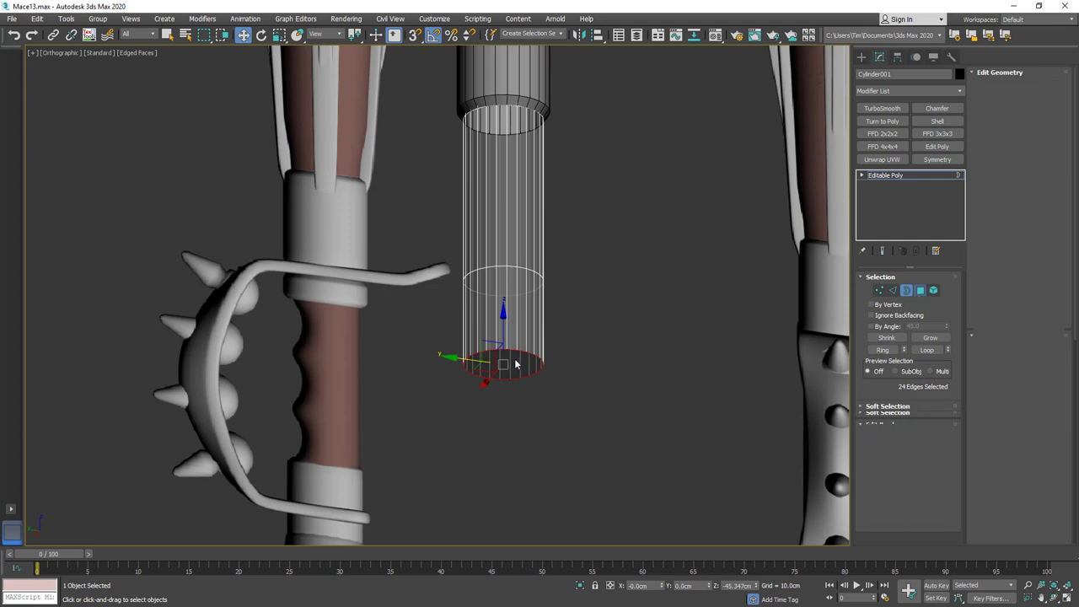
{"action": "left_click", "coordinate": [522, 361]}
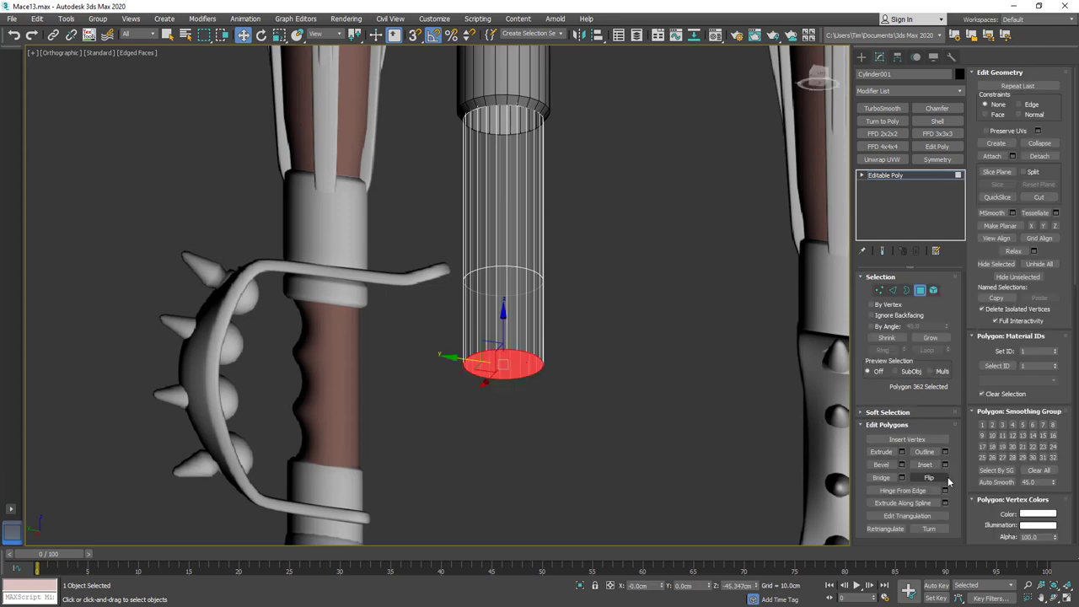
{"action": "left_click", "coordinate": [924, 464]}
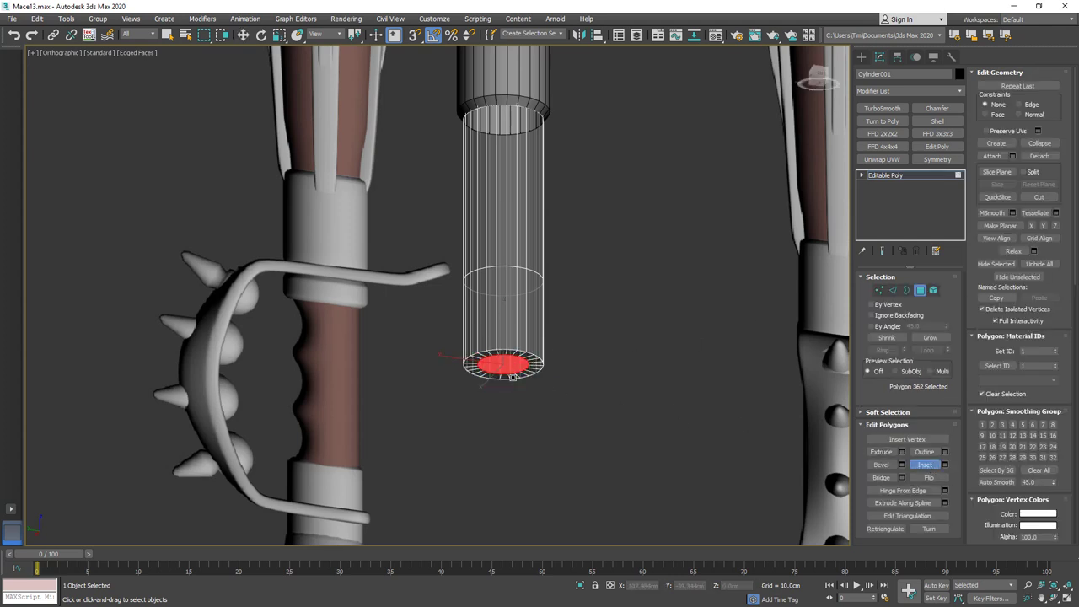
{"action": "left_click", "coordinate": [1040, 145]}
Return to the Left view of the grip and save the scene as Mace14.max.
{"action": "middle_click_drag", "start_coordinate": [640, 270], "coordinate": [554, 301], "text": "alt"}
{"action": "key", "text": "l"}
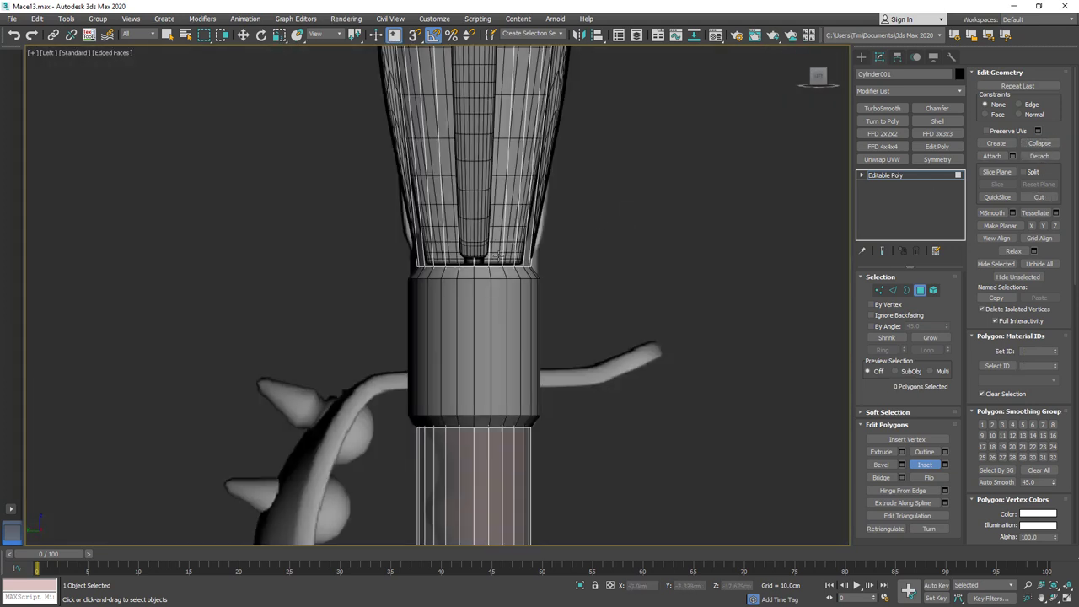
{"action": "middle_click_drag", "start_coordinate": [488, 447], "coordinate": [535, 188]}
{"action": "scroll", "coordinate": [534, 189], "scroll_direction": "down", "scroll_amount": 1}
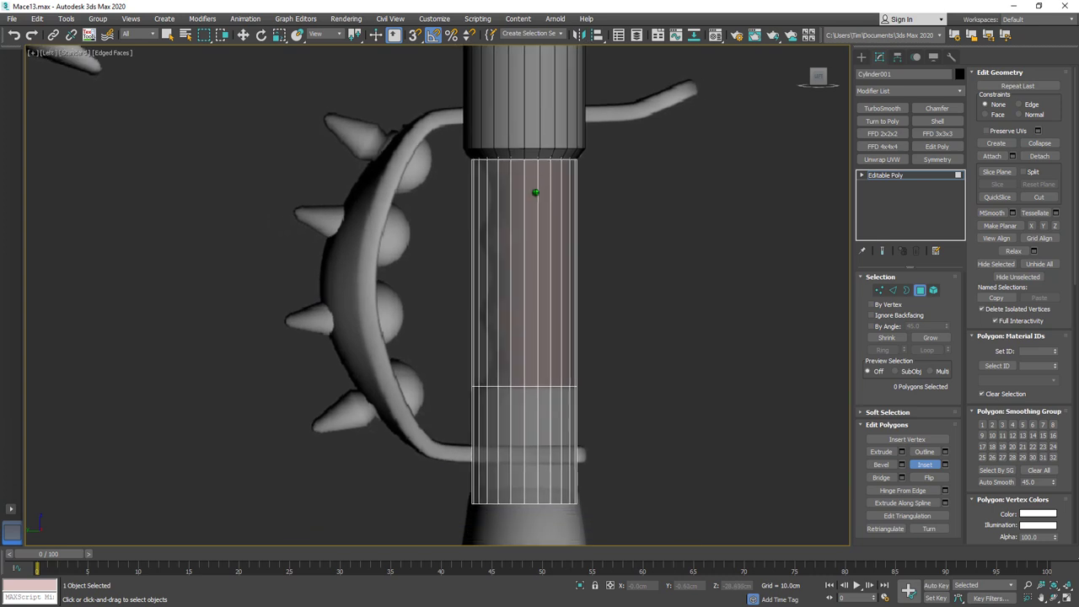
{"action": "key", "text": "ctrl+s"}
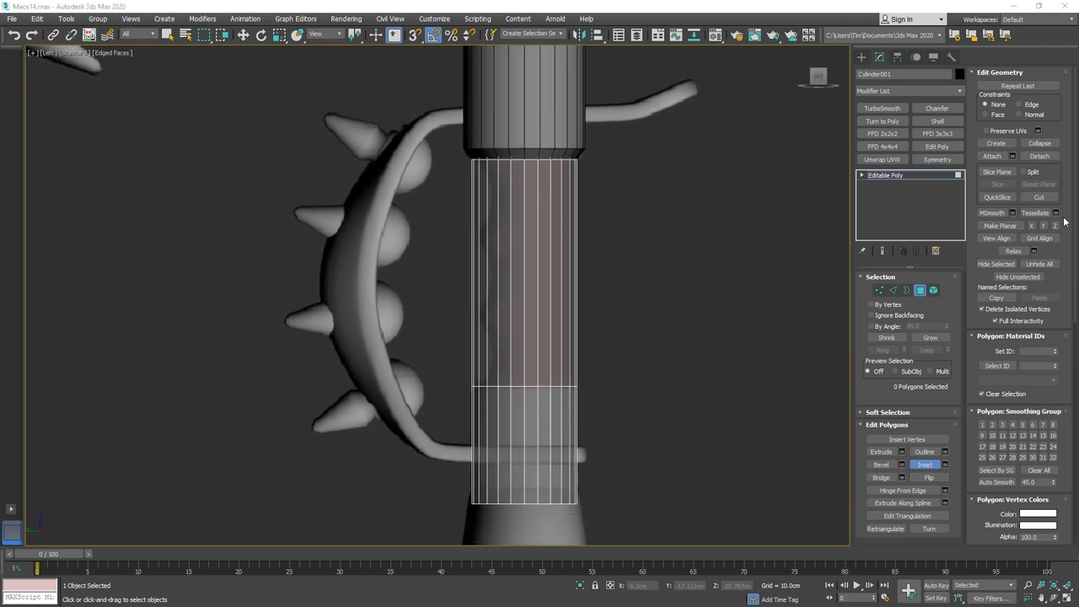
Connect the vertical edges of the handle's upper grip section with 2 segments to add two horizontal edge loops.
{"action": "left_click", "coordinate": [892, 289]}
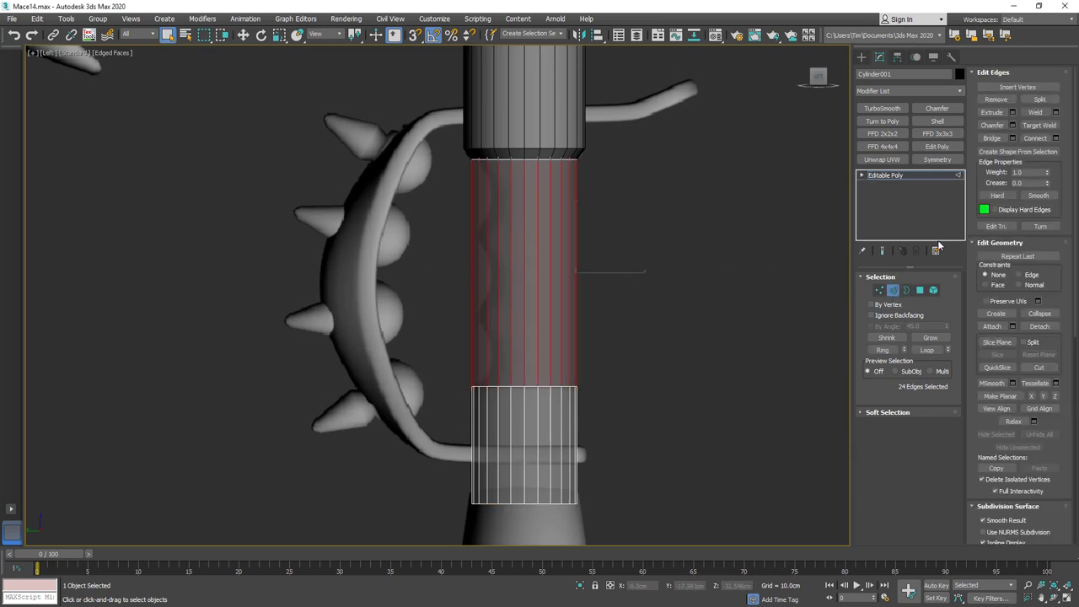
{"action": "left_click", "coordinate": [1055, 137]}
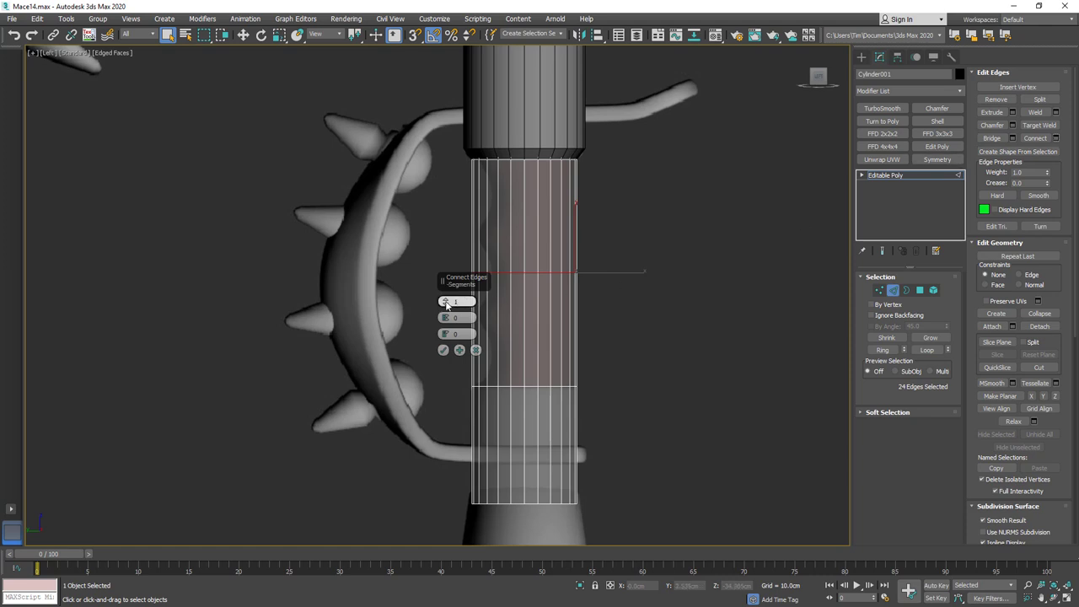
{"action": "left_click_drag", "start_coordinate": [445, 302], "coordinate": [445, 297]}
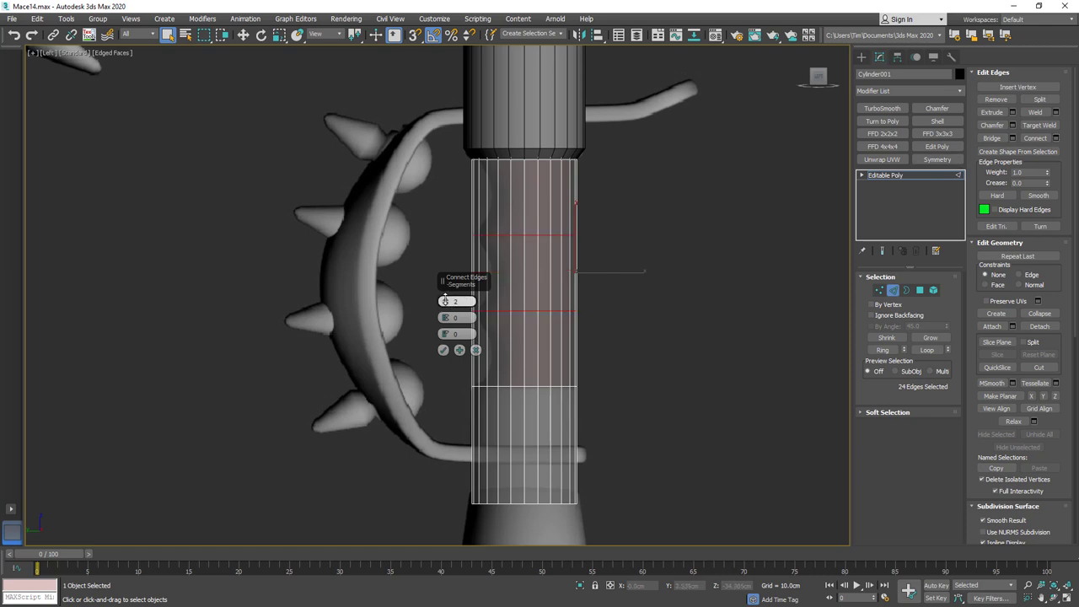
{"action": "left_click", "coordinate": [443, 349]}
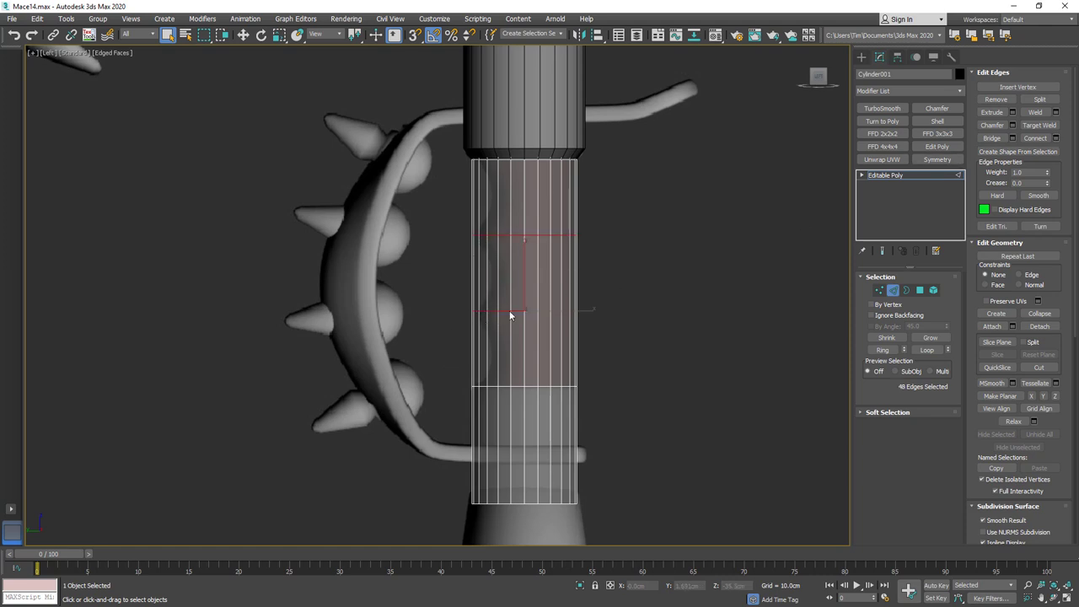
Chamfer the two new grip edge loops by 0.285 cm with 1 segment to form two narrow bands.
{"action": "left_click", "coordinate": [1012, 125]}
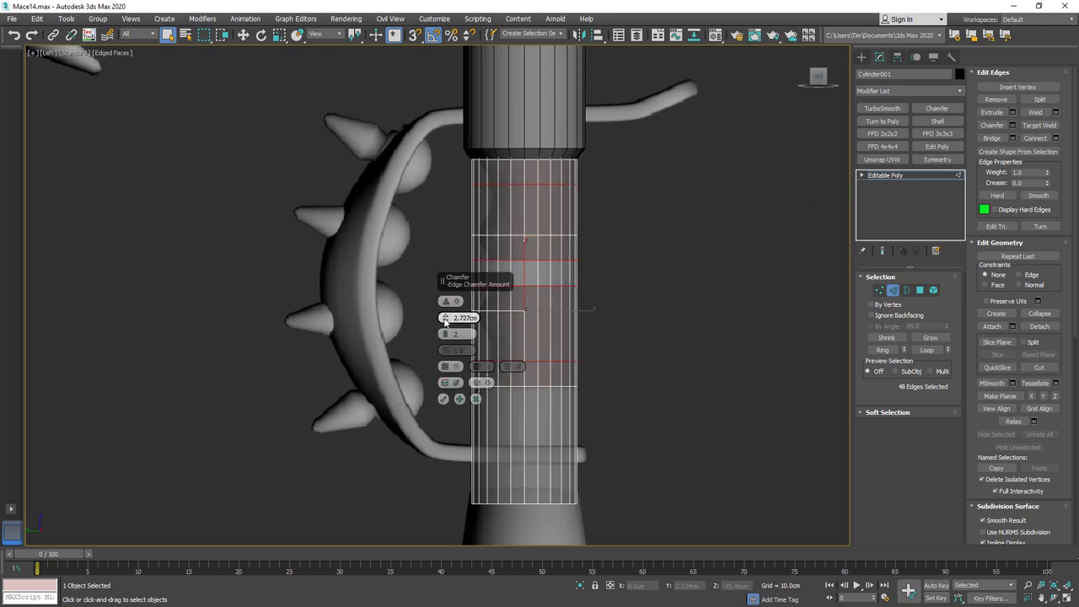
{"action": "mouse_move", "coordinate": [445, 318]}
{"action": "left_mouse_down"}
{"action": "mouse_move", "coordinate": [447, 365]}
{"action": "mouse_move", "coordinate": [444, 335]}
{"action": "left_mouse_up"}
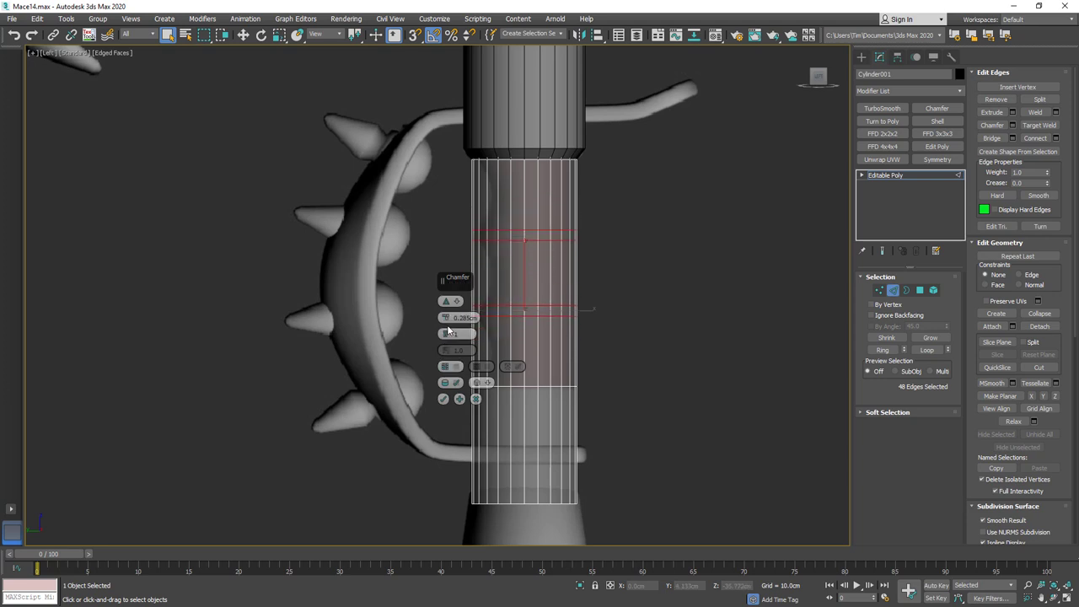
{"action": "left_click", "coordinate": [444, 399]}
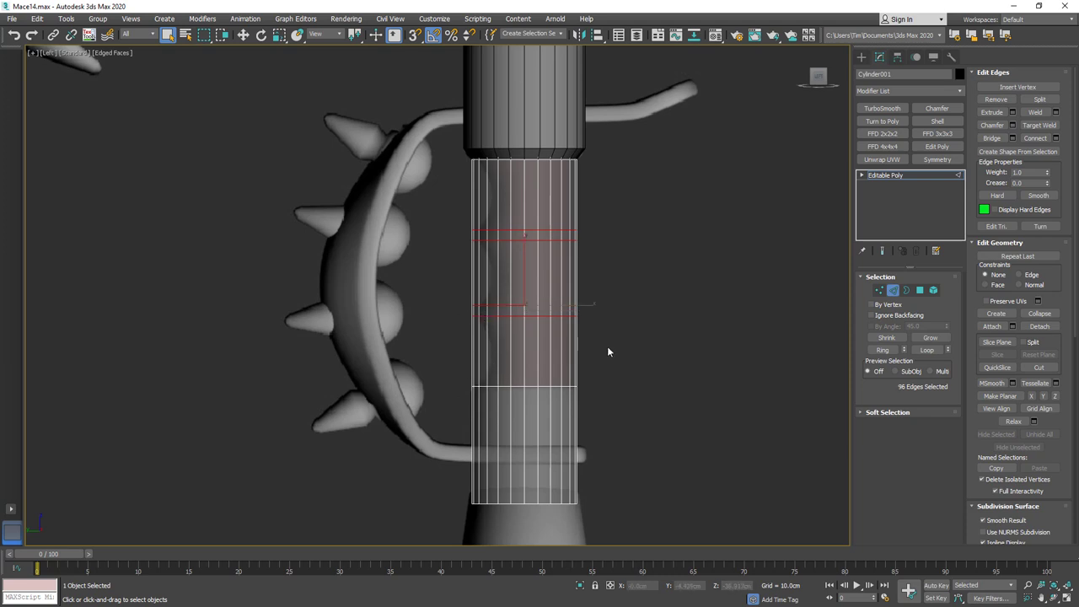
Connect the vertical edges of the three wide grip sections between the bands with 3 segments, and save the scene as Mace15.max.
{"action": "left_click_drag", "start_coordinate": [608, 347], "coordinate": [459, 337]}
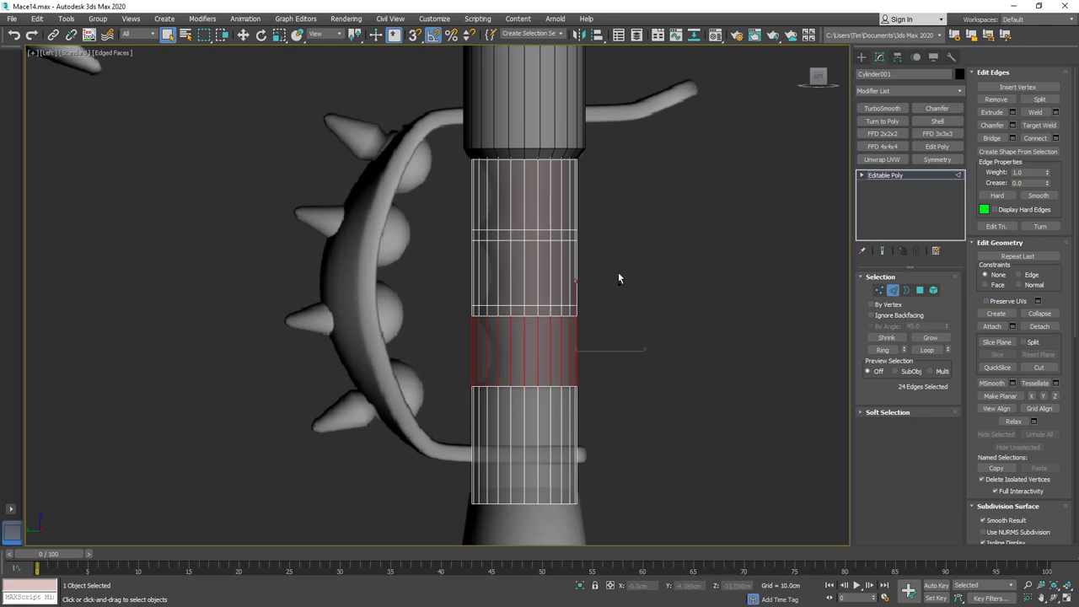
{"action": "left_click_drag", "start_coordinate": [432, 266], "coordinate": [431, 266], "text": "ctrl"}
{"action": "left_click_drag", "start_coordinate": [432, 189], "coordinate": [433, 189], "text": "ctrl"}
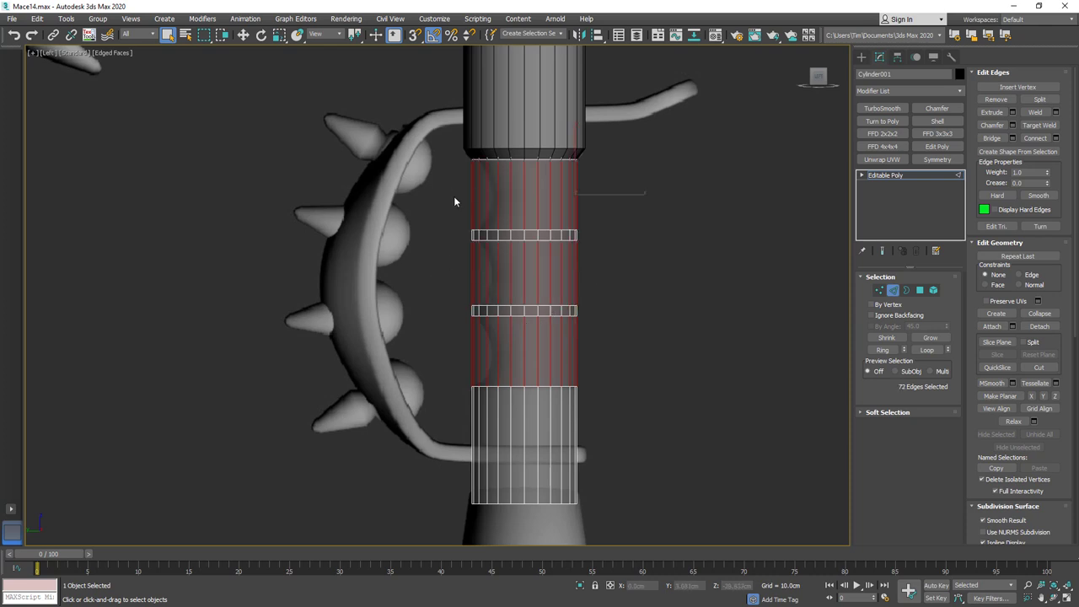
{"action": "left_click", "coordinate": [1055, 137]}
{"action": "left_click", "coordinate": [444, 299]}
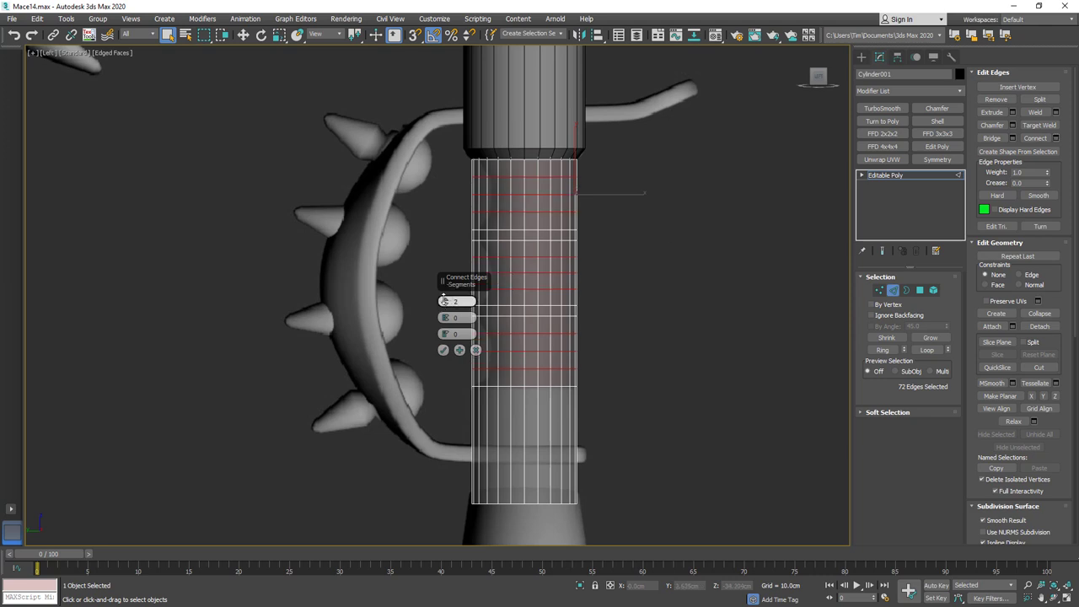
{"action": "left_click", "coordinate": [442, 350]}
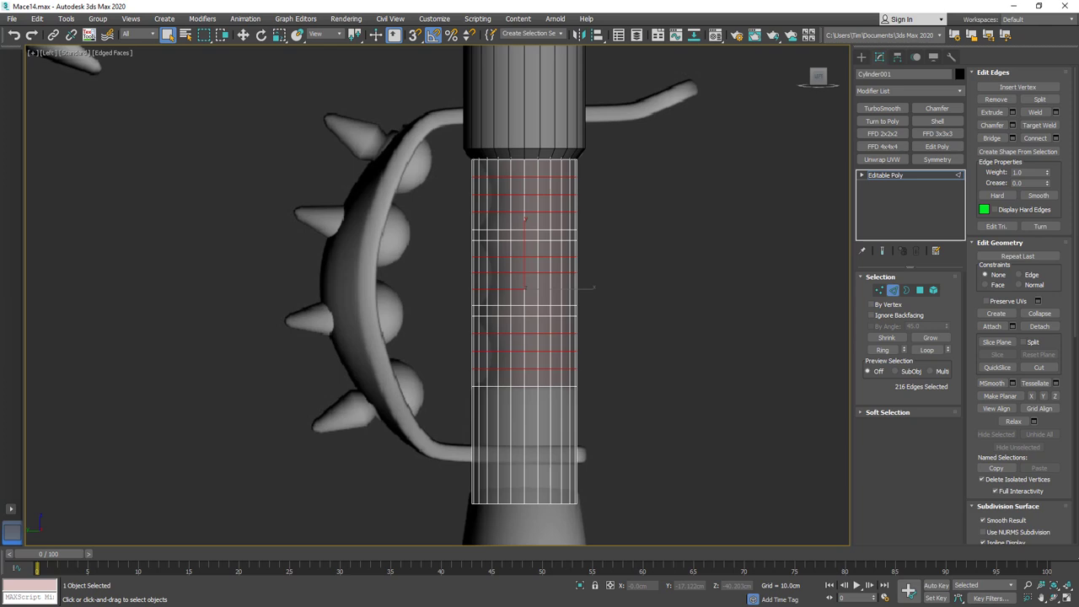
{"action": "key", "text": "ctrl+s"}
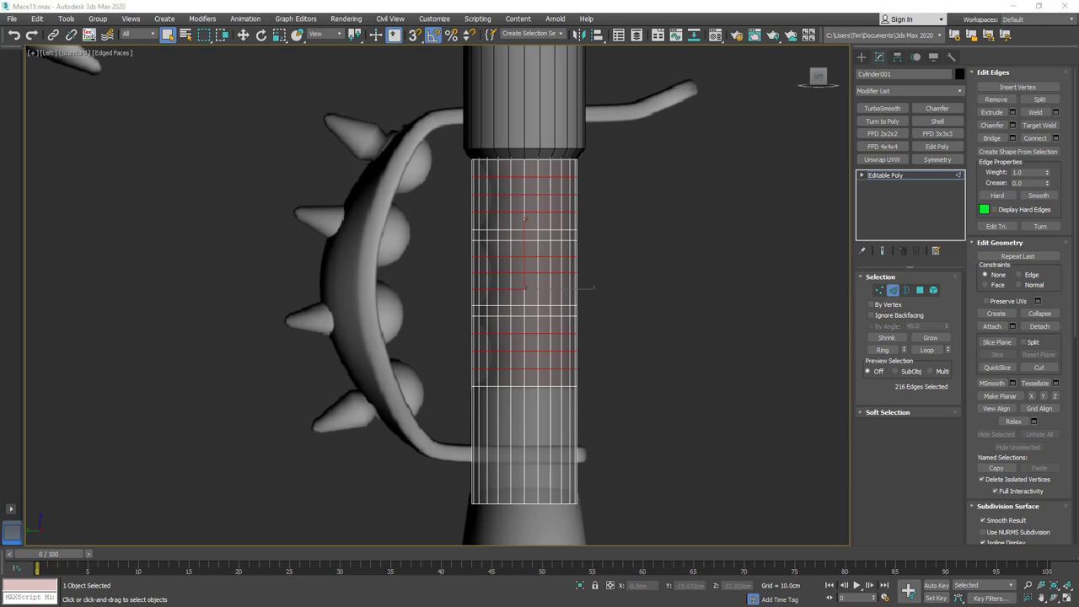
Apply FFD 4x4x4 to the selected loops, move the two guard-side control-point columns about 1 cm inward to form finger grooves, and collapse the modifier.
{"action": "left_click", "coordinate": [884, 147]}
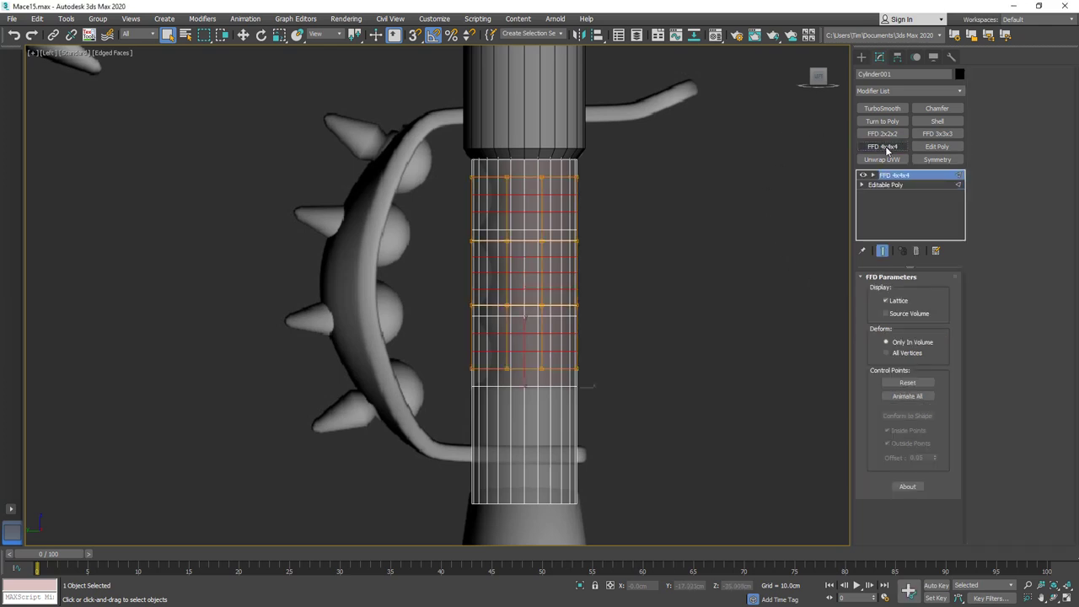
{"action": "left_click", "coordinate": [873, 175]}
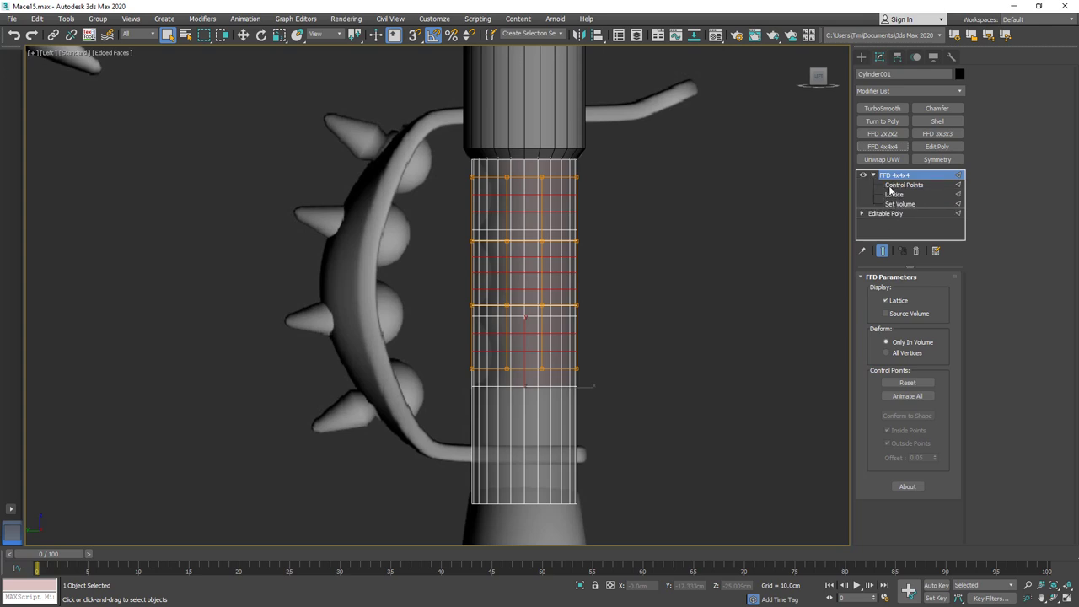
{"action": "left_click", "coordinate": [891, 187]}
{"action": "left_click_drag", "start_coordinate": [441, 170], "coordinate": [481, 318]}
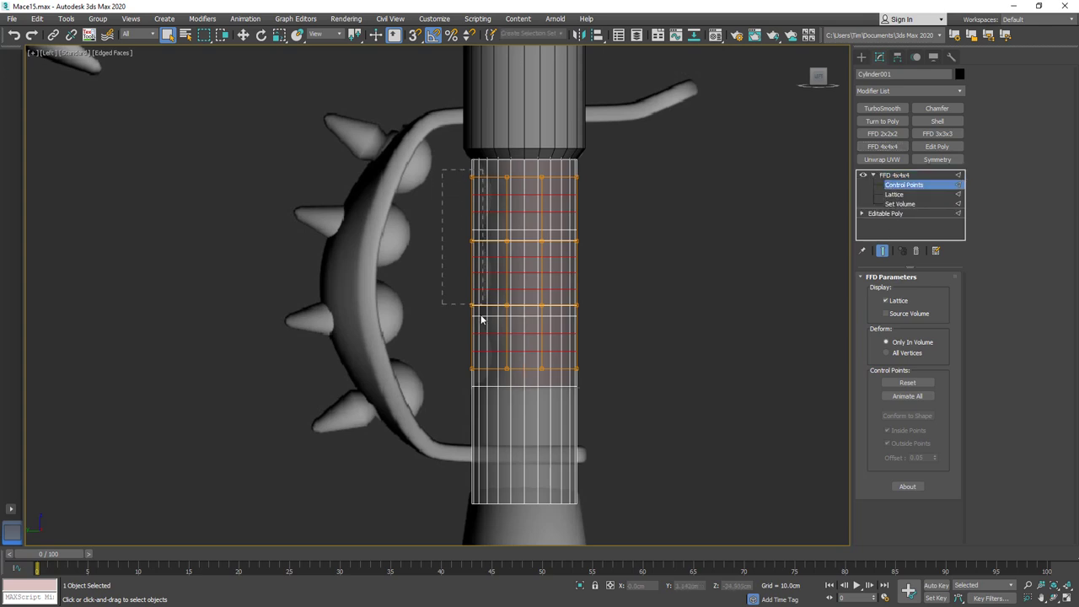
{"action": "left_click_drag", "start_coordinate": [507, 377], "coordinate": [520, 395]}
{"action": "key", "text": "w"}
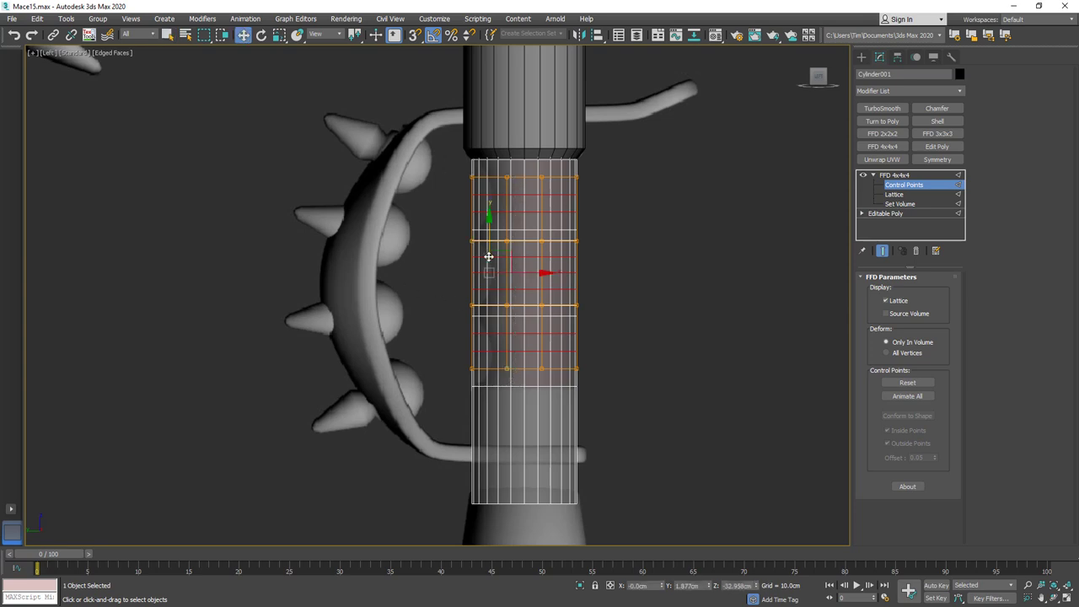
{"action": "left_click_drag", "start_coordinate": [524, 273], "coordinate": [542, 273]}
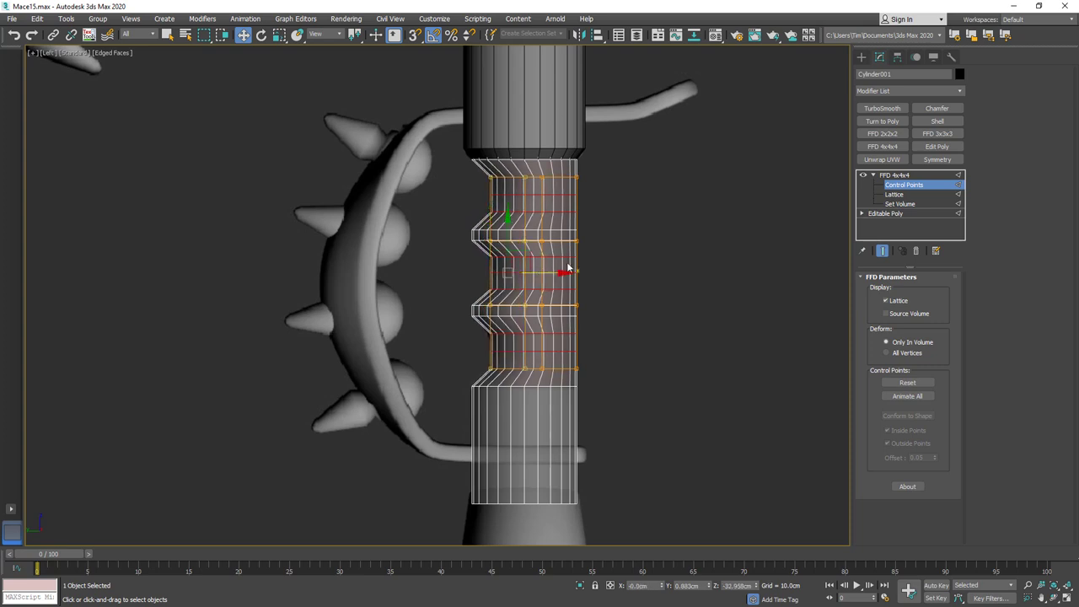
{"action": "right_click", "coordinate": [898, 178]}
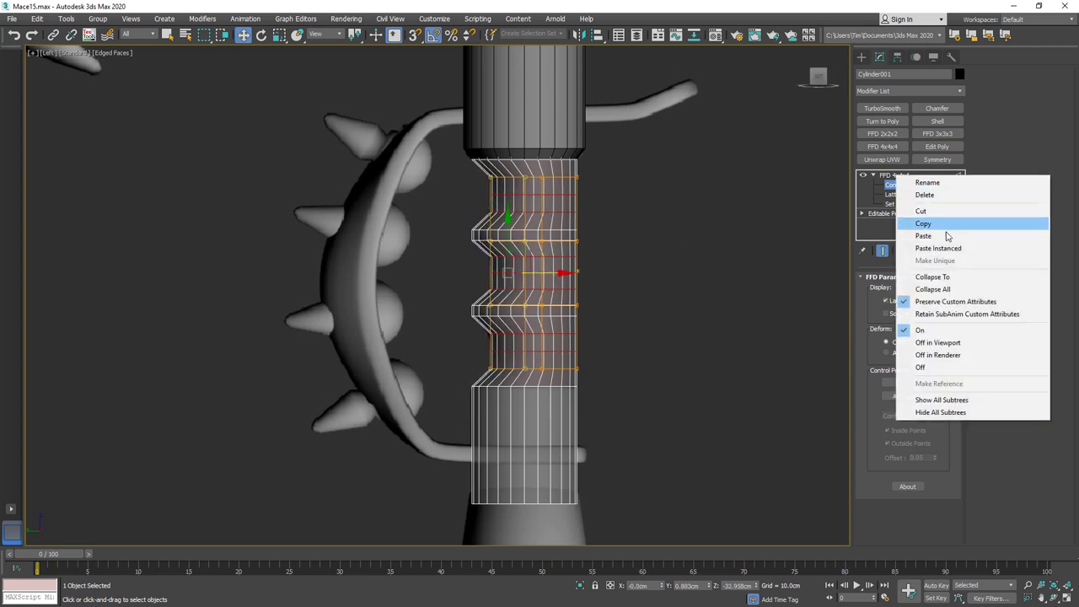
{"action": "left_click", "coordinate": [932, 276]}
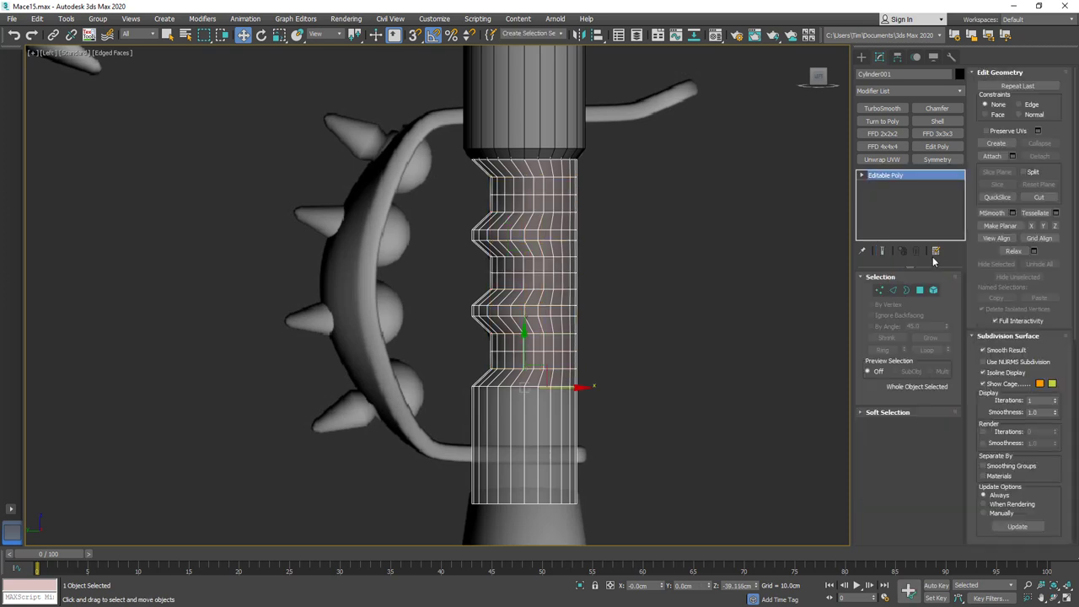
Deepen the three grooves' middle edge loops with another FFD 4x4x4, moving its guard-side control-point column about 0.4 cm inward, and collapse the modifier.
{"action": "left_click", "coordinate": [892, 289]}
{"action": "double_click", "coordinate": [516, 194]}
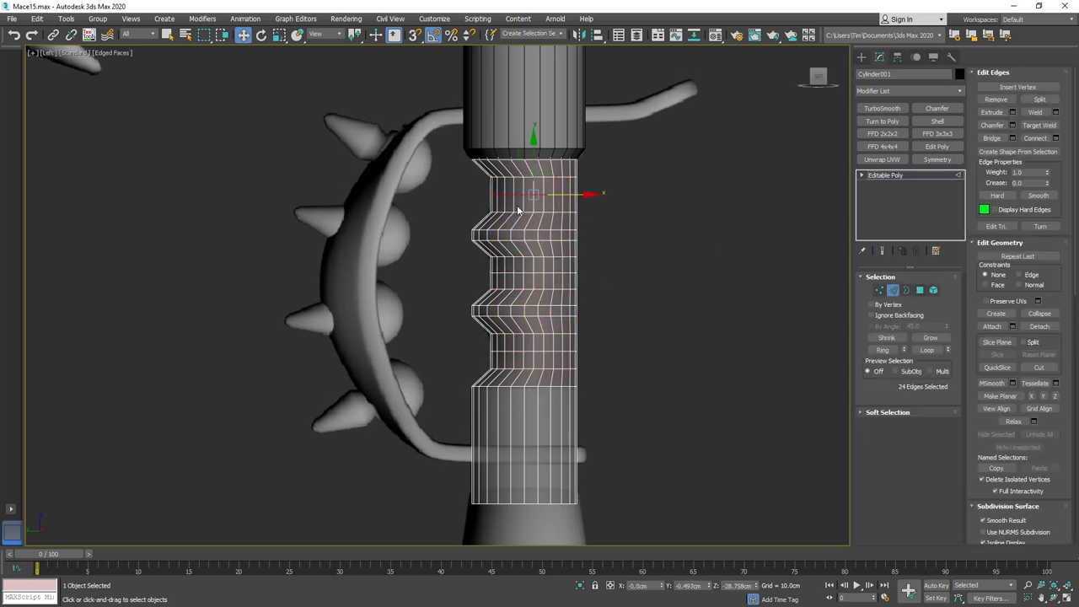
{"action": "double_click", "coordinate": [515, 272], "text": "ctrl"}
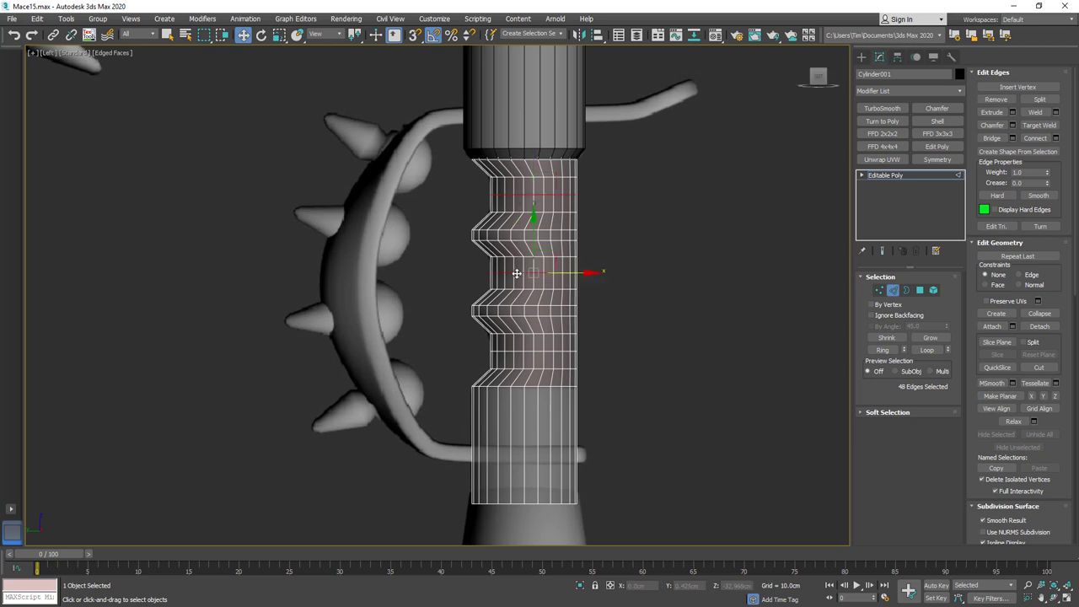
{"action": "double_click", "coordinate": [520, 351], "text": "ctrl"}
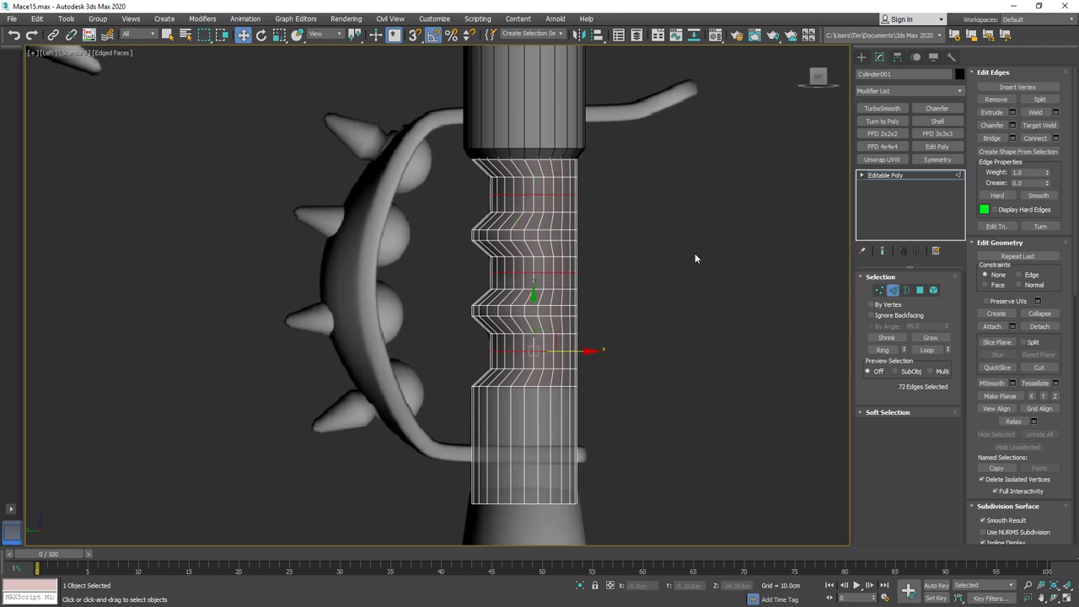
{"action": "left_click", "coordinate": [882, 146]}
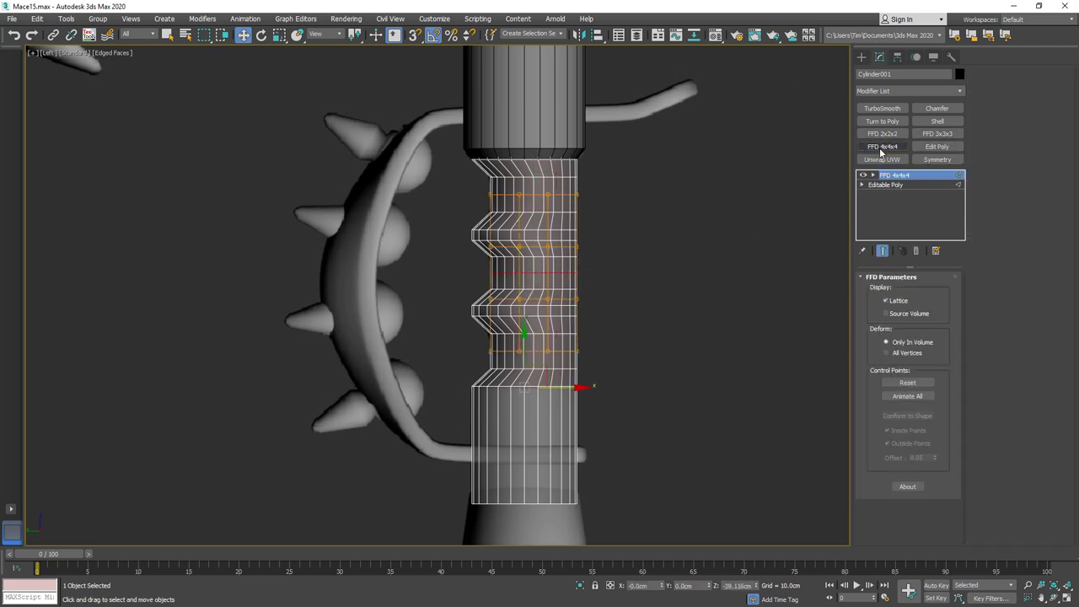
{"action": "left_click", "coordinate": [873, 174]}
{"action": "left_click", "coordinate": [893, 184]}
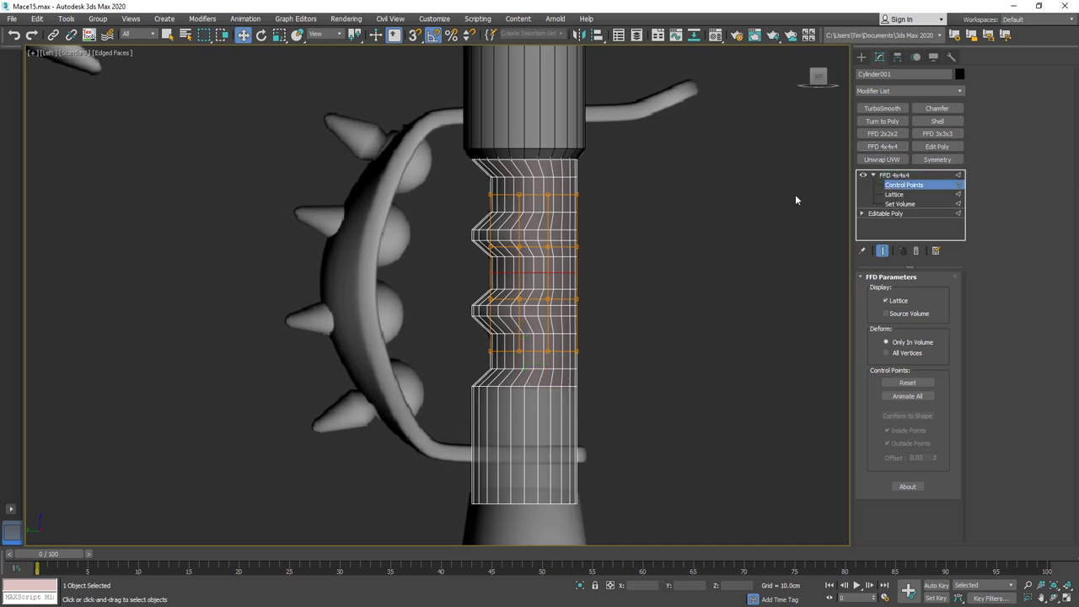
{"action": "left_click_drag", "start_coordinate": [494, 284], "coordinate": [501, 369]}
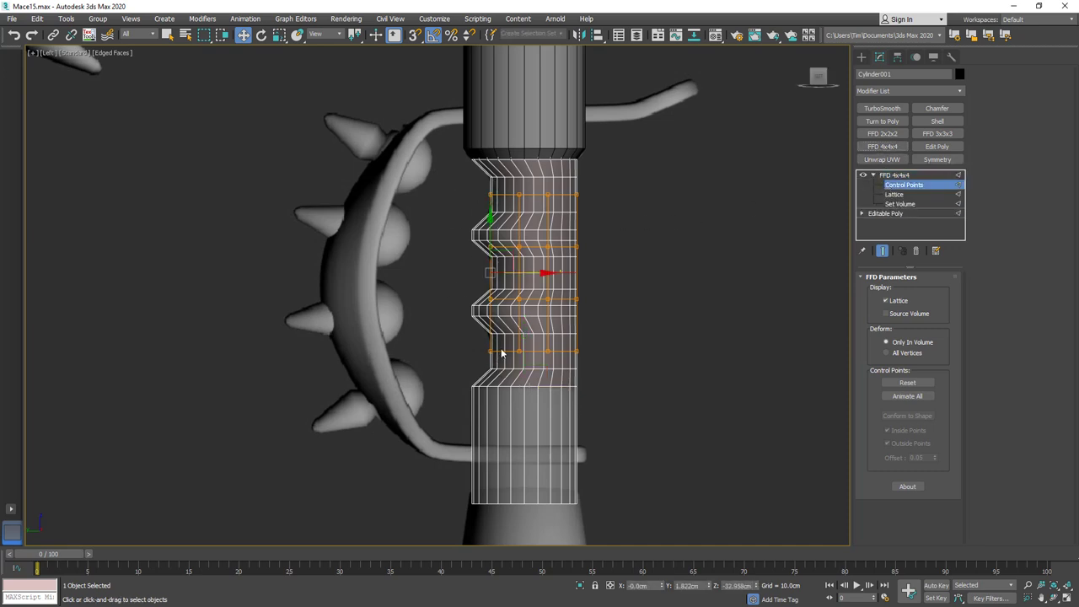
{"action": "left_click_drag", "start_coordinate": [543, 272], "coordinate": [549, 272]}
{"action": "right_click", "coordinate": [891, 176]}
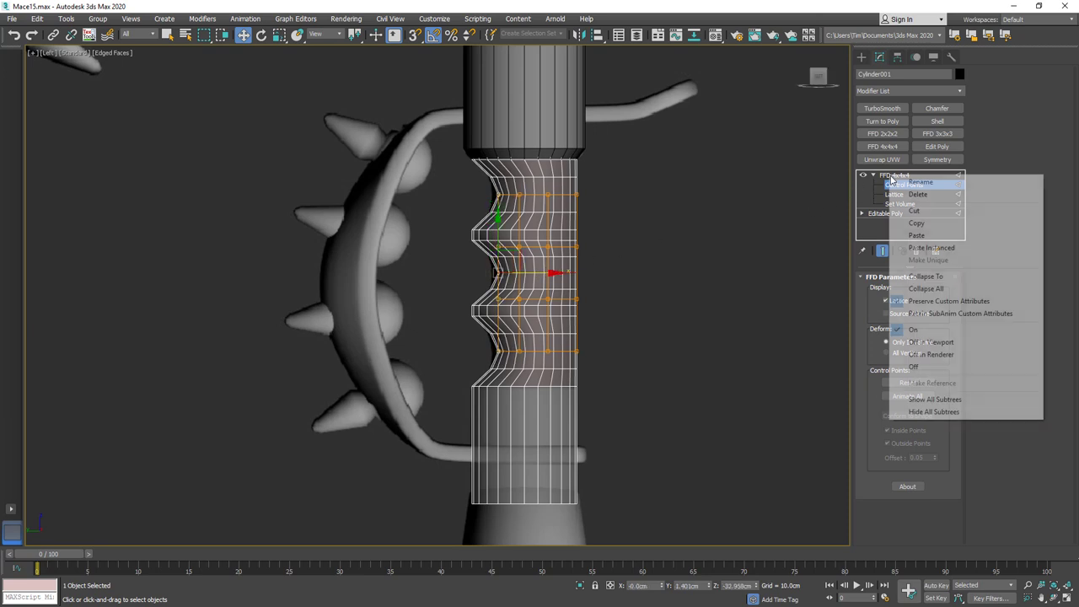
{"action": "left_click", "coordinate": [925, 277]}
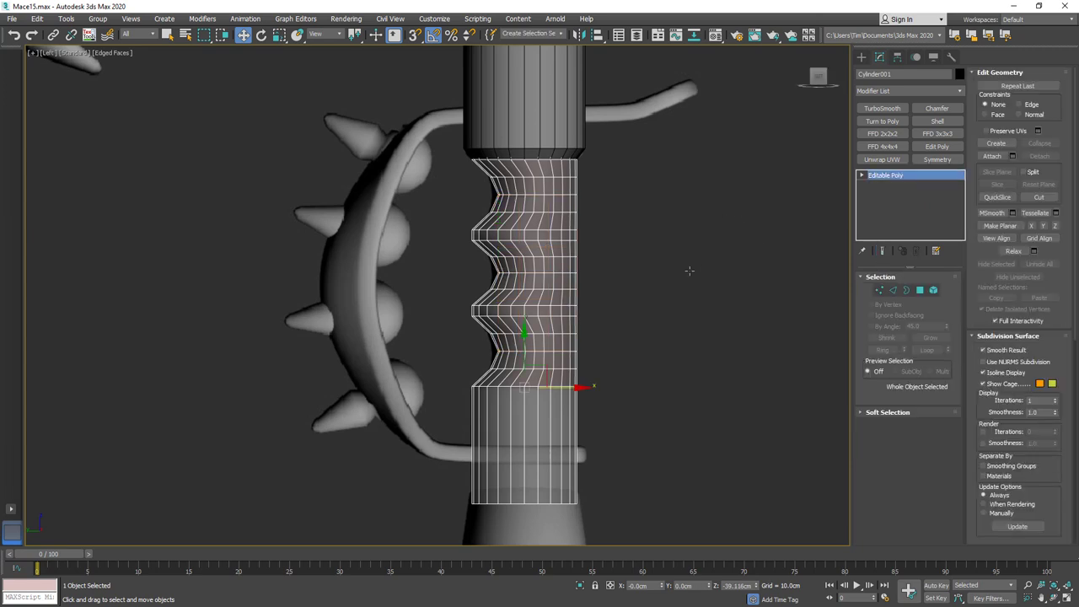
Check the grooved grip in wireframe and in shading without edges, restore edged faces, and save the scene as Mace16.max.
{"action": "key", "text": "F3"}
{"action": "key", "text": "F3"}
{"action": "key", "text": "F4"}
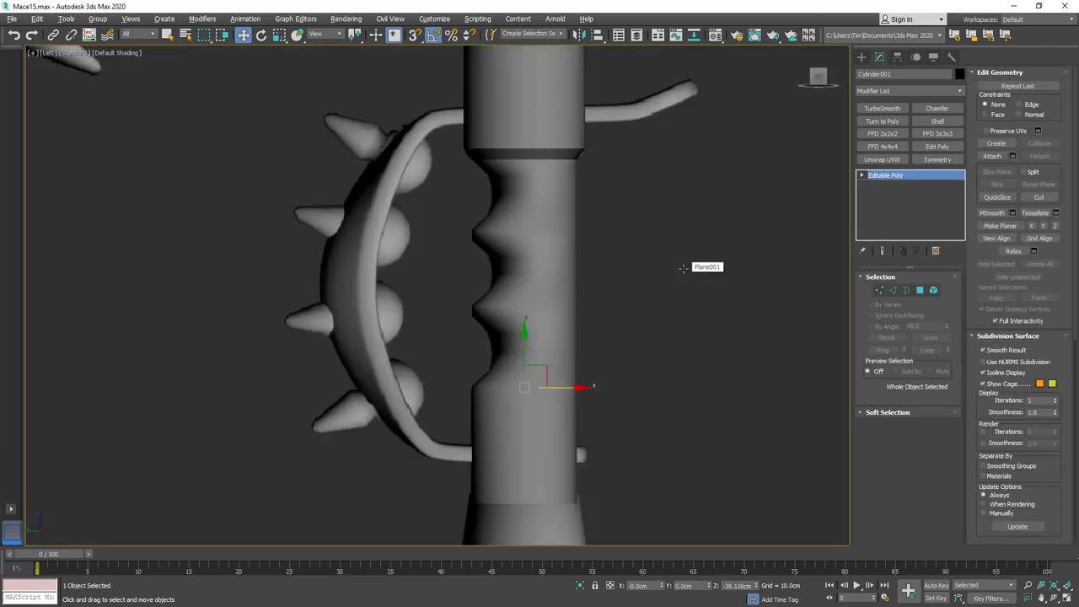
{"action": "key", "text": "F4"}
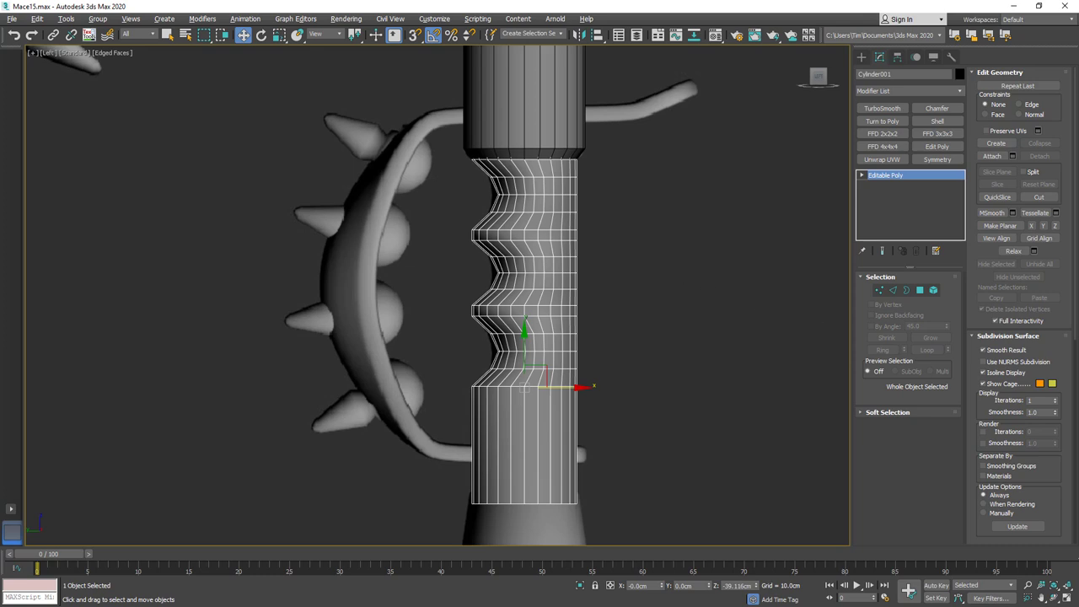
{"action": "key", "text": "ctrl+s"}
Create a 32-segment sphere with a radius of about 2.73 cm beside the reference pommel.
{"action": "middle_click_drag", "start_coordinate": [631, 528], "coordinate": [561, 304]}
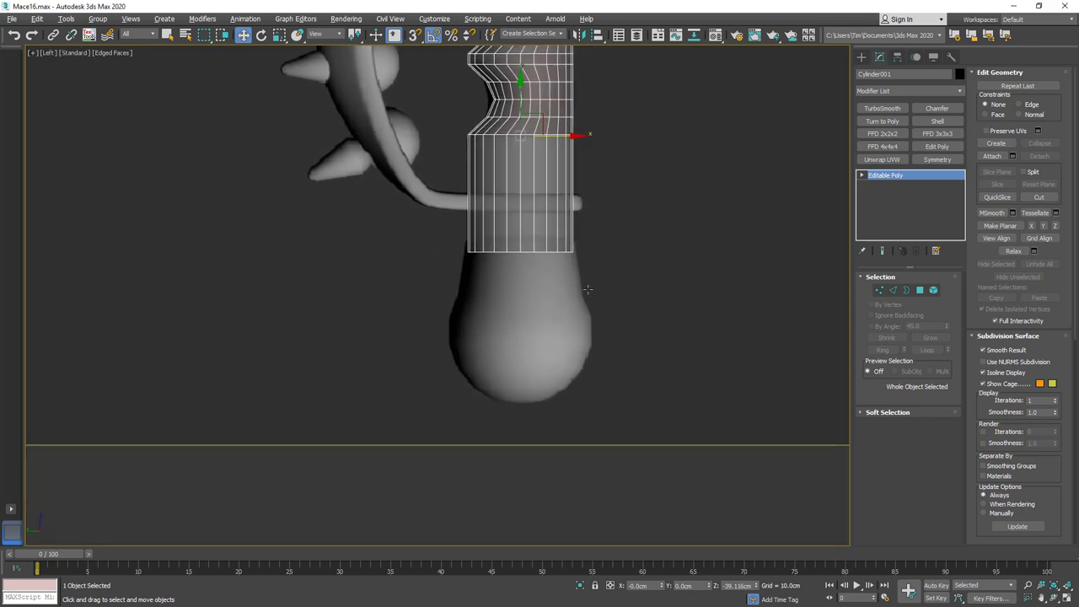
{"action": "left_click", "coordinate": [861, 57]}
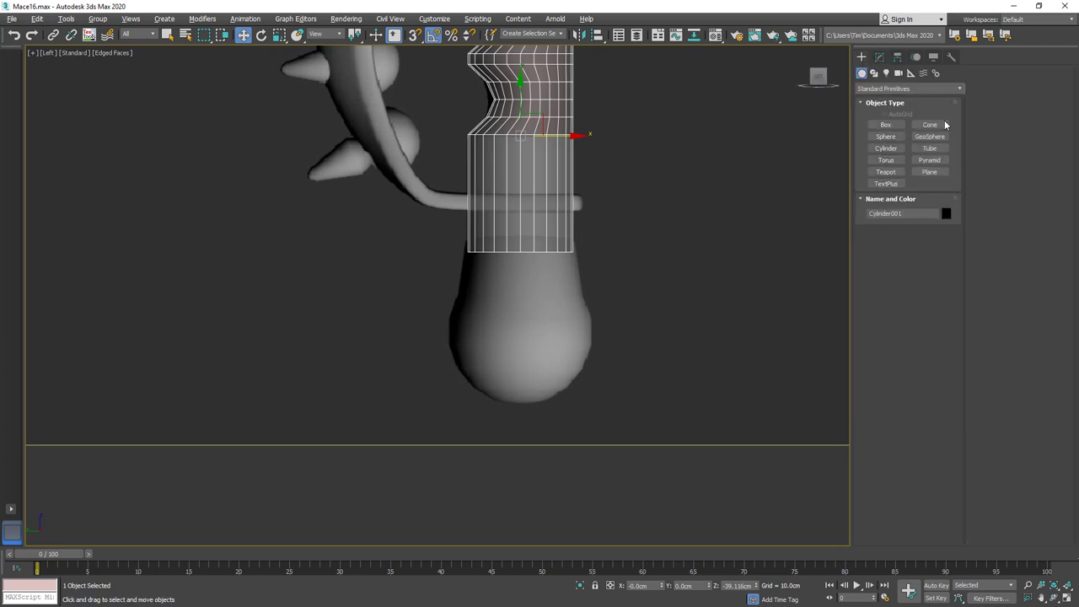
{"action": "left_click", "coordinate": [885, 137]}
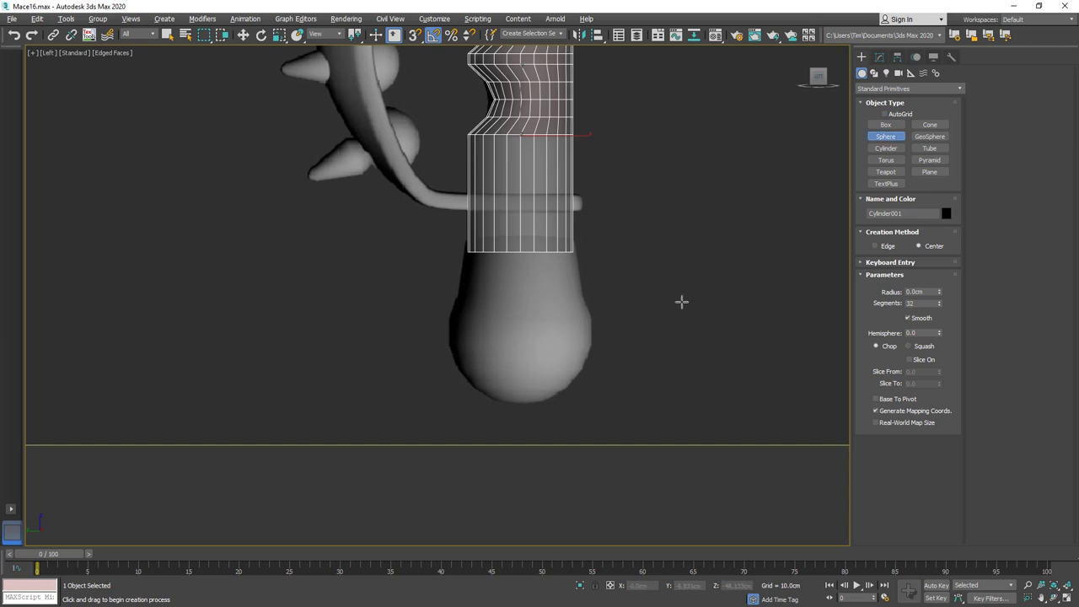
{"action": "left_click_drag", "start_coordinate": [677, 303], "coordinate": [704, 257]}
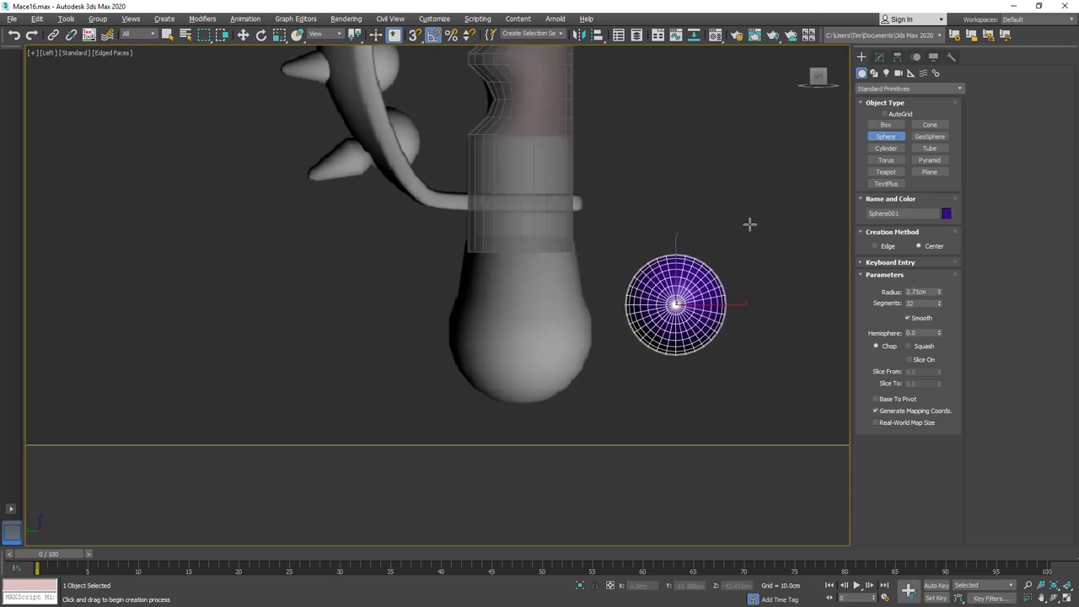
Rotate the sphere so its poles point straight up and down, and switch to the Move tool.
{"action": "key", "text": "e"}
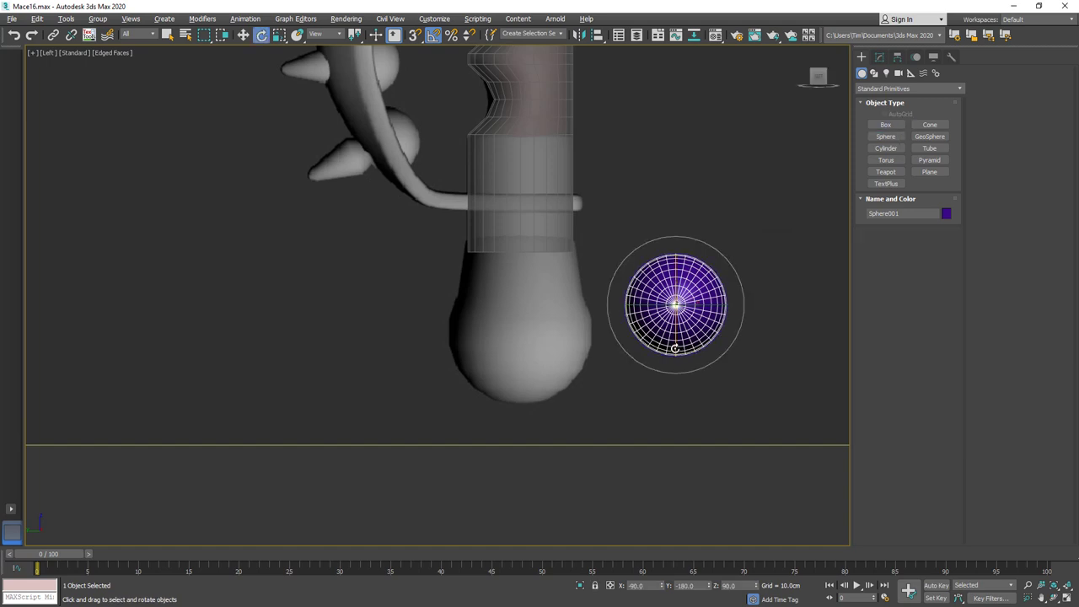
{"action": "left_click_drag", "start_coordinate": [675, 348], "coordinate": [681, 297]}
{"action": "key", "text": "w"}
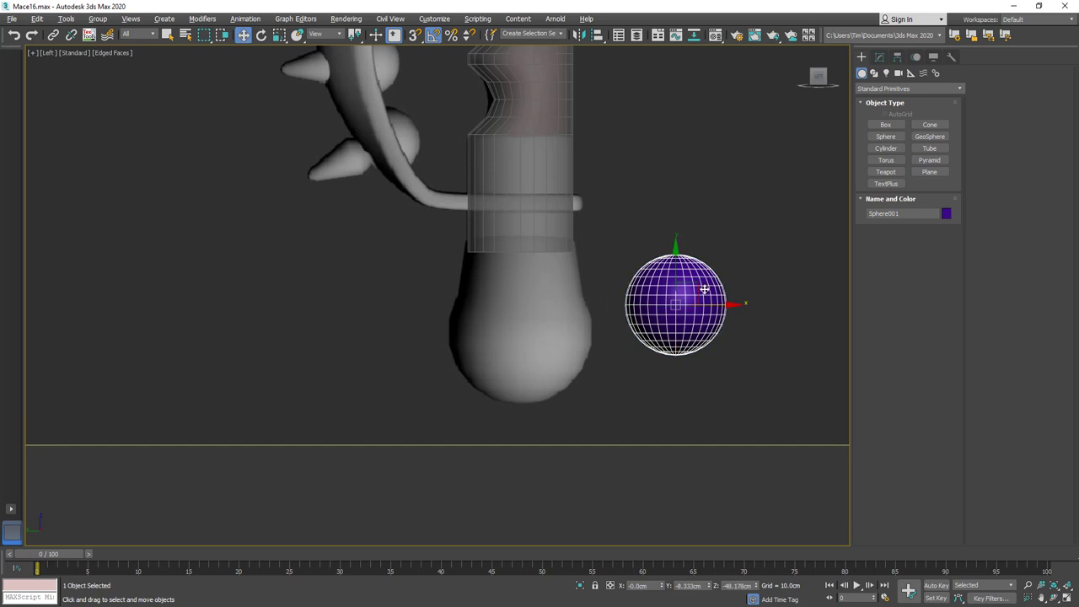
Center the sphere on the handle axis with Y at 0 and place it over the reference pommel at Z about -49.76 cm.
{"action": "right_click", "coordinate": [709, 589]}
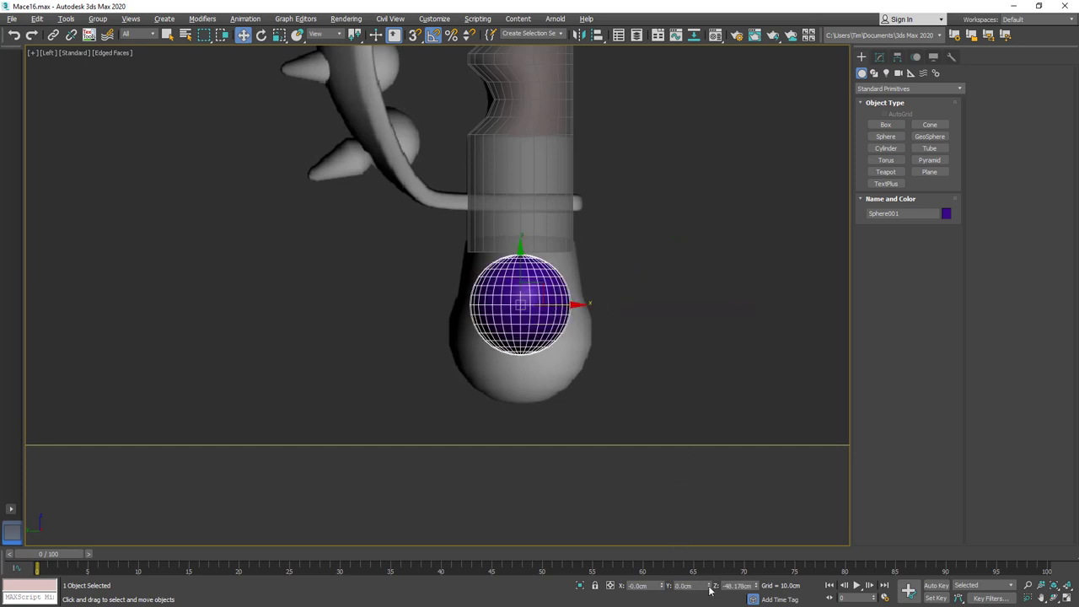
{"action": "right_click", "coordinate": [756, 592]}
{"action": "scroll", "coordinate": [503, 224], "scroll_direction": "up", "scroll_amount": 1}
{"action": "scroll", "coordinate": [503, 224], "scroll_direction": "down", "scroll_amount": 8}
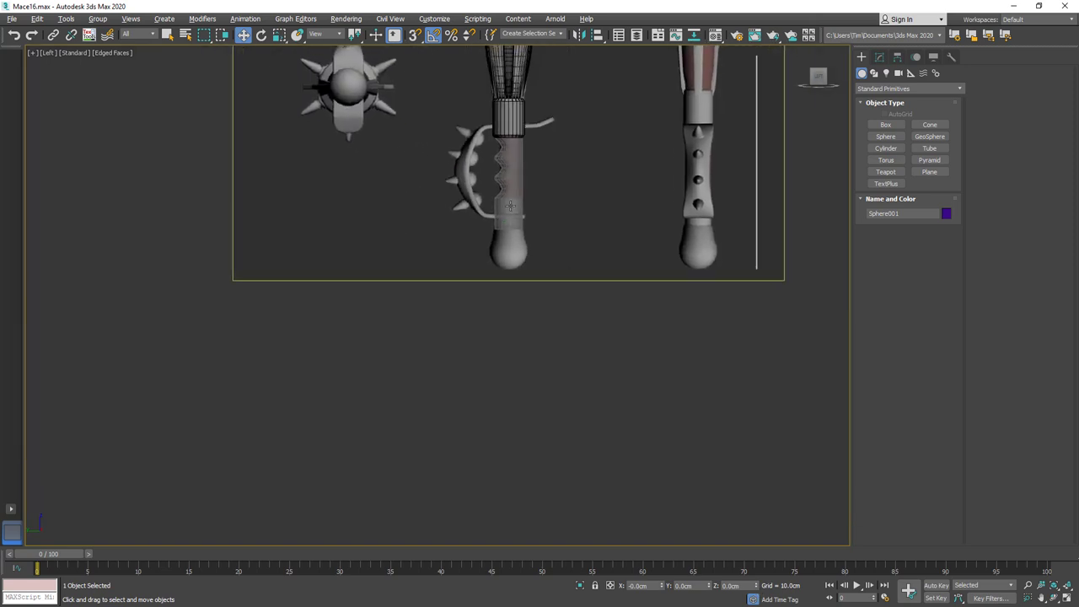
{"action": "middle_click_drag", "start_coordinate": [509, 200], "coordinate": [526, 295]}
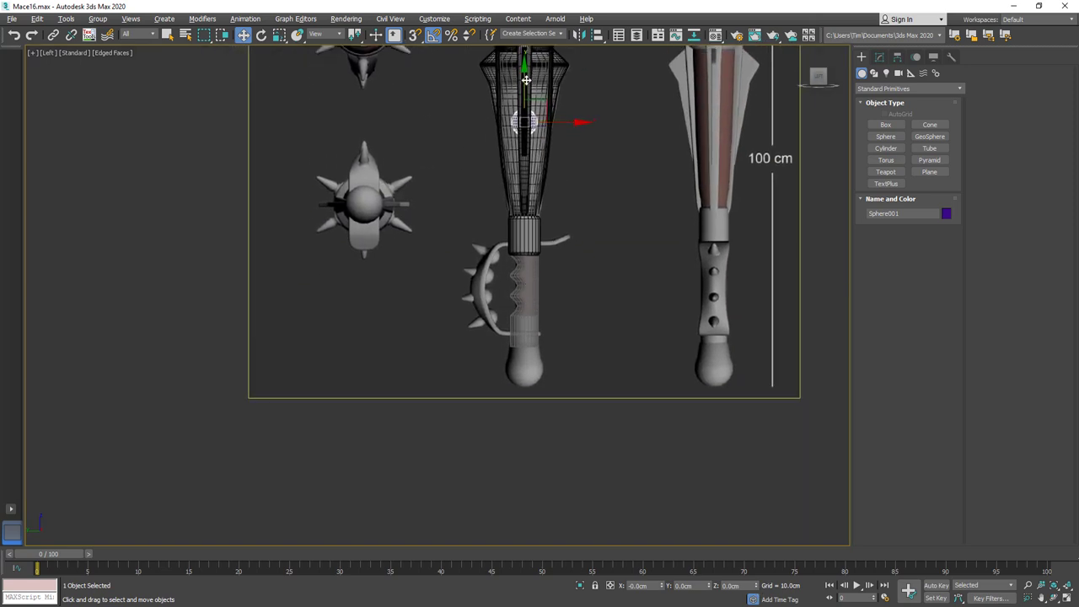
{"action": "left_click_drag", "start_coordinate": [525, 80], "coordinate": [531, 324]}
Enlarge the sphere's radius to about 3.82 cm to match the reference pommel's width.
{"action": "key", "text": "z"}
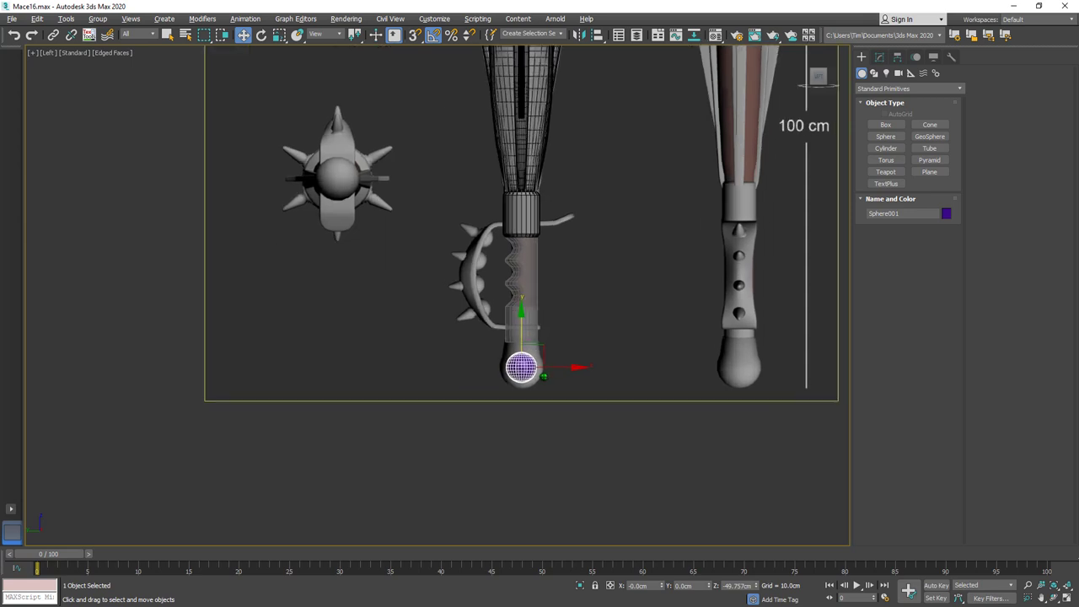
{"action": "left_click", "coordinate": [879, 56]}
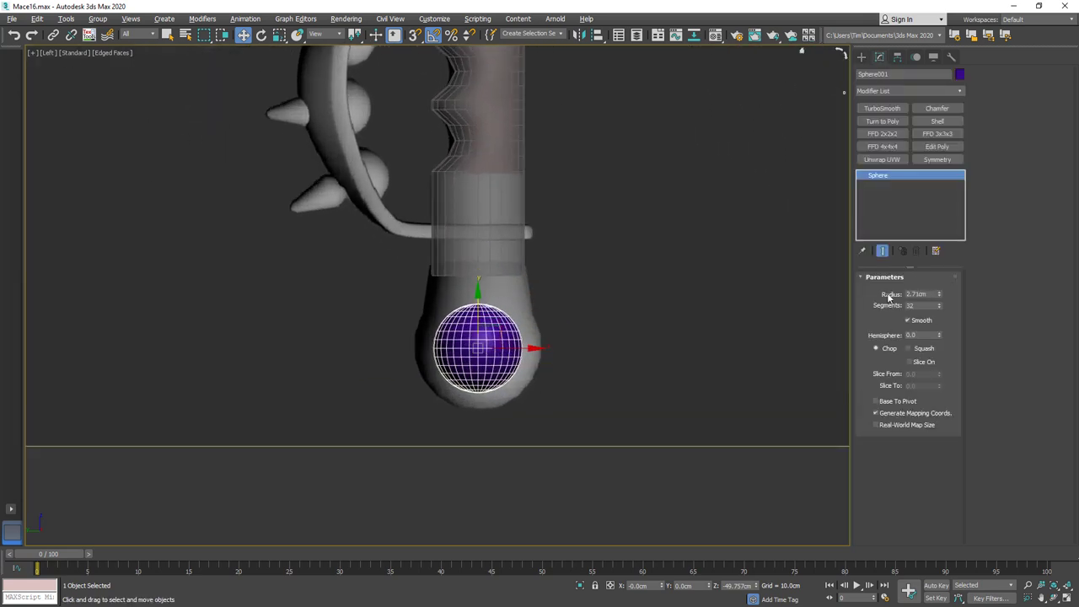
{"action": "left_click_drag", "start_coordinate": [938, 295], "coordinate": [945, 266]}
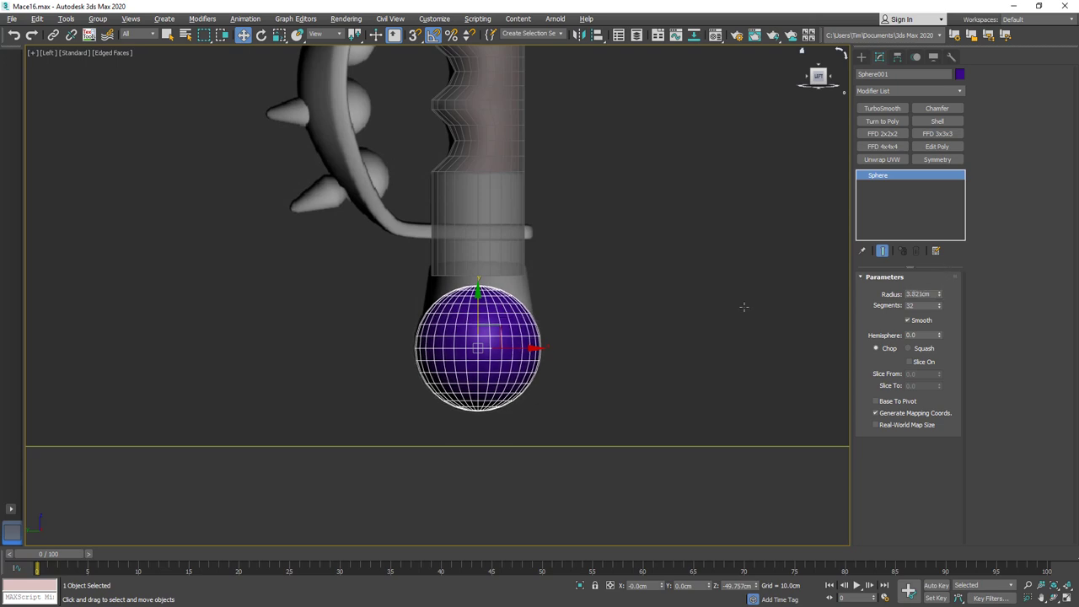
{"action": "scroll", "coordinate": [573, 305], "scroll_direction": "up", "scroll_amount": 2}
{"action": "scroll", "coordinate": [573, 306], "scroll_direction": "up", "scroll_amount": 1}
{"action": "middle_click_drag", "start_coordinate": [531, 302], "coordinate": [659, 276]}
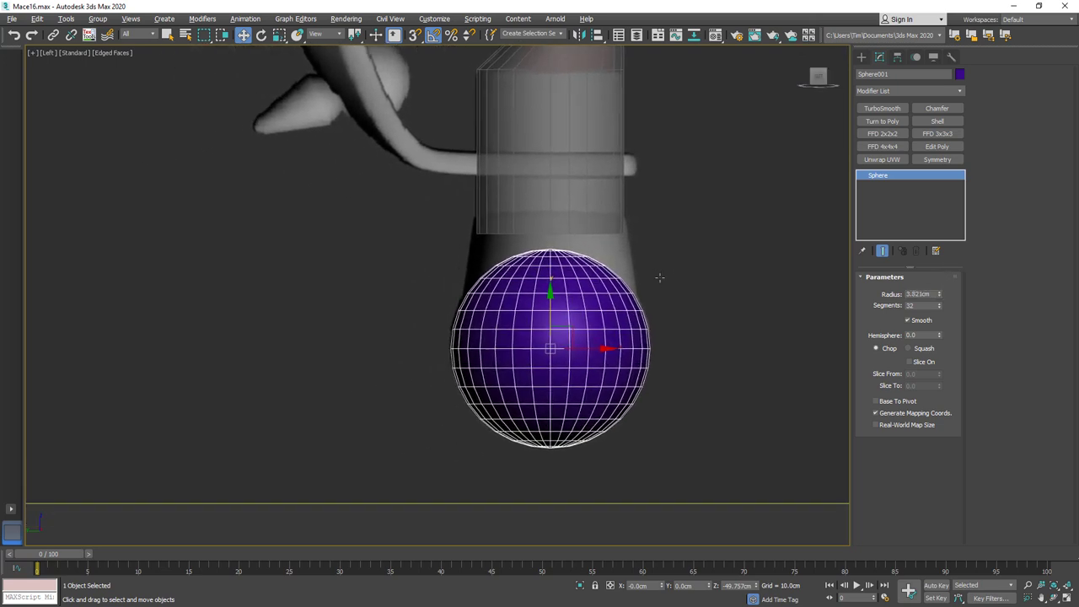
Try a segment count of 18 on the sphere.
{"action": "double_click", "coordinate": [921, 306]}
{"action": "type", "text": "18"}
{"action": "key", "text": "Return"}
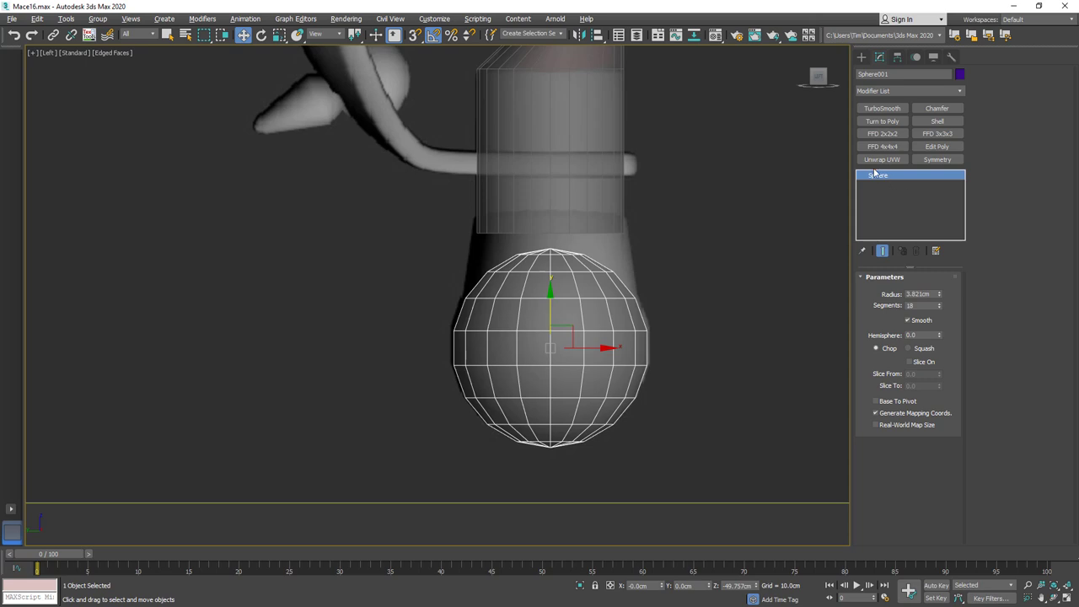
Set the sphere to 24 segments and convert it to an Editable Poly.
{"action": "double_click", "coordinate": [917, 306]}
{"action": "type", "text": "24"}
{"action": "key", "text": "Return"}
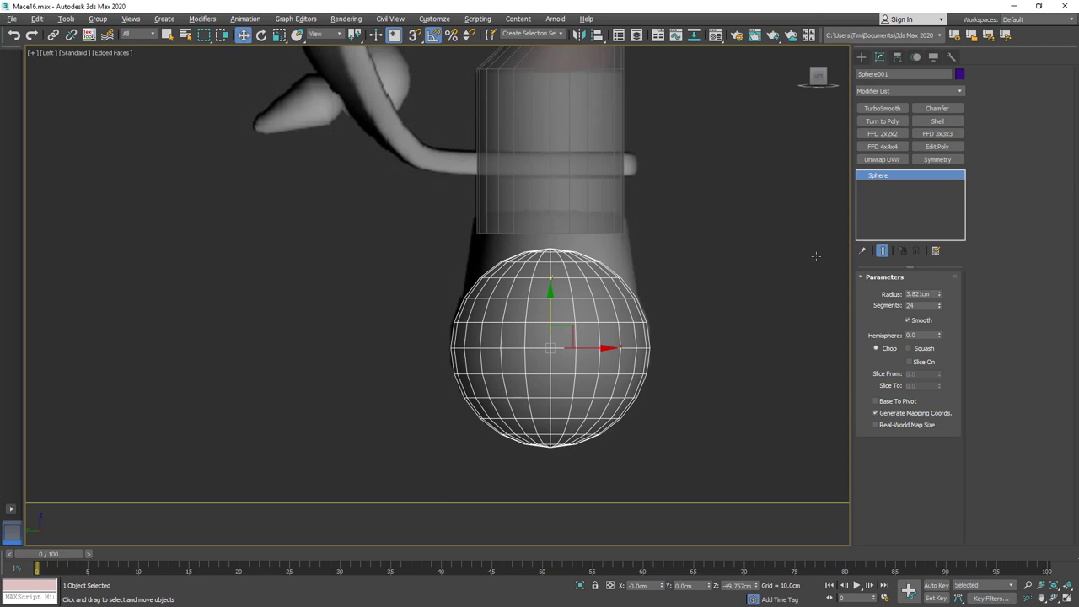
{"action": "right_click", "coordinate": [880, 176]}
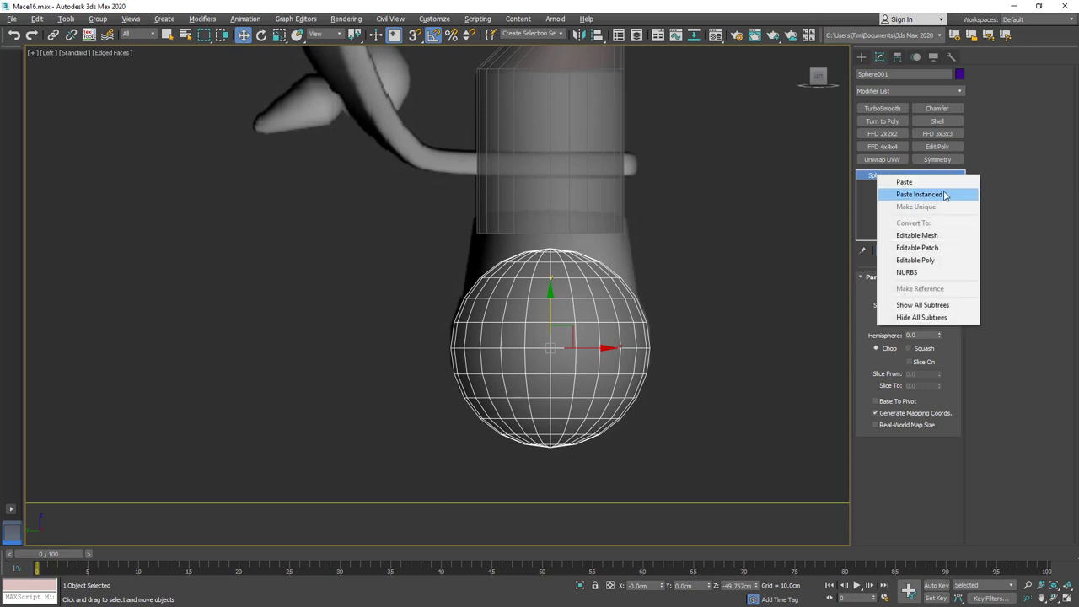
{"action": "left_click", "coordinate": [915, 259]}
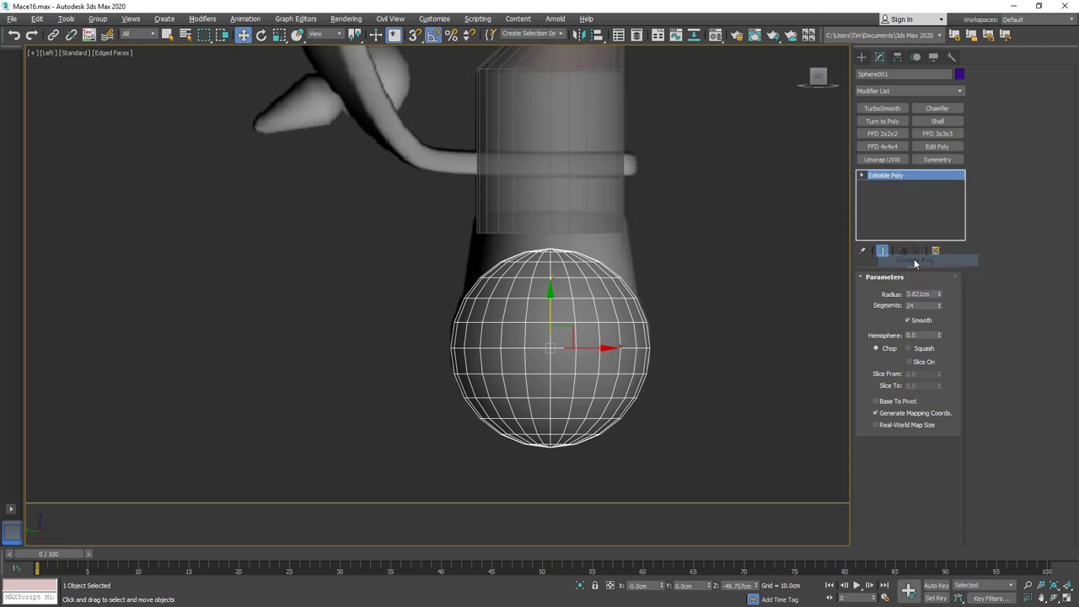
Raise the sphere's top pole and upper three vertex rings about 2.7 cm and flatten them into a cap.
{"action": "left_click", "coordinate": [861, 175]}
{"action": "left_click", "coordinate": [879, 290]}
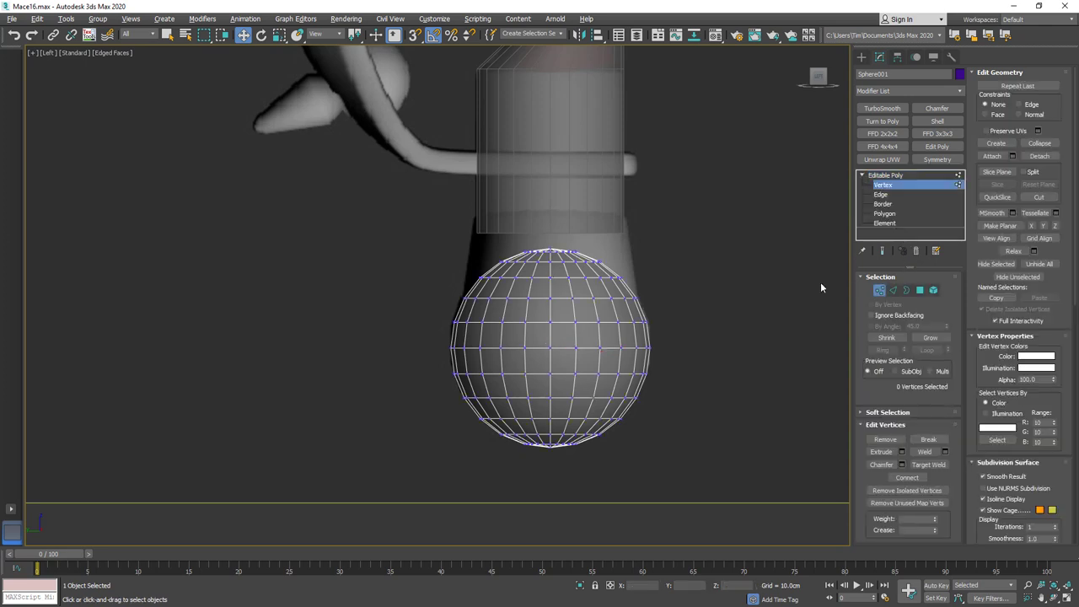
{"action": "key", "text": "alt+x"}
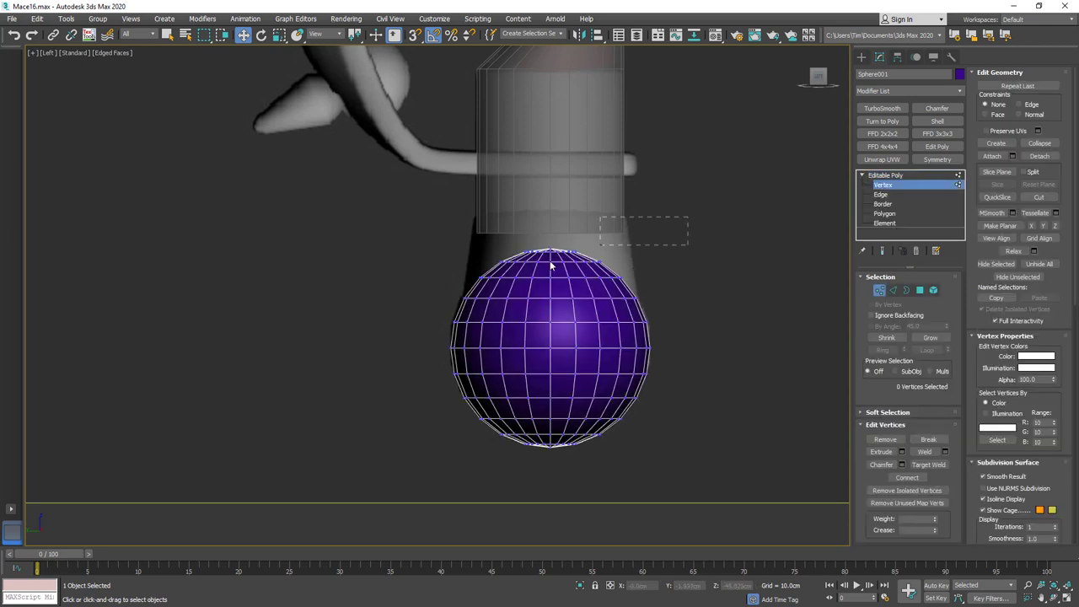
{"action": "left_click_drag", "start_coordinate": [549, 266], "coordinate": [449, 282]}
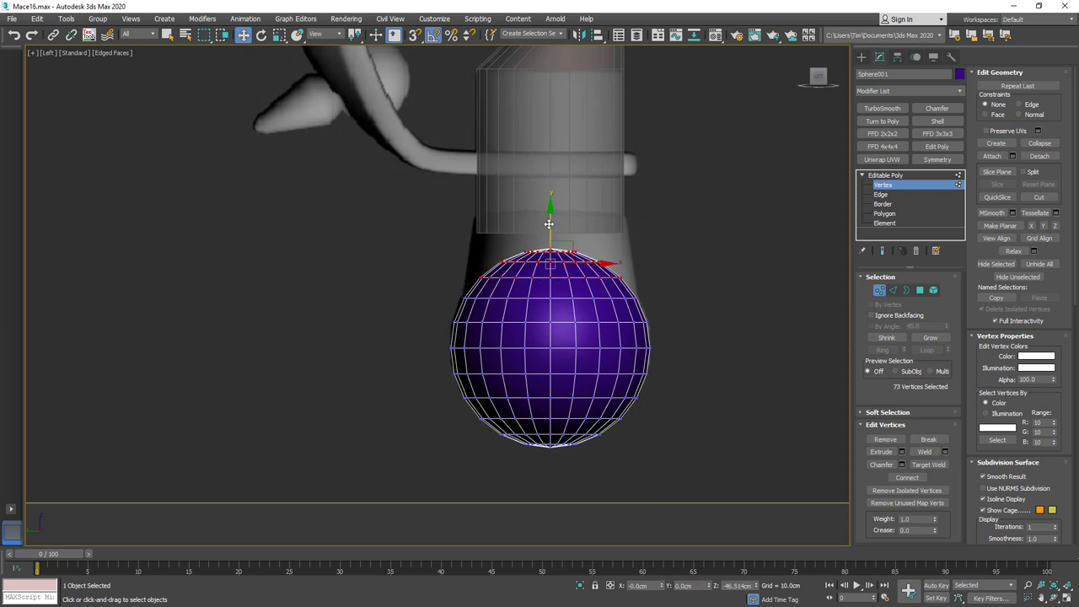
{"action": "left_click_drag", "start_coordinate": [549, 223], "coordinate": [562, 291]}
Scale the raised cap vertices uniformly to 111% and lower them about 0.4 cm to fit the reference neck.
{"action": "key", "text": "r"}
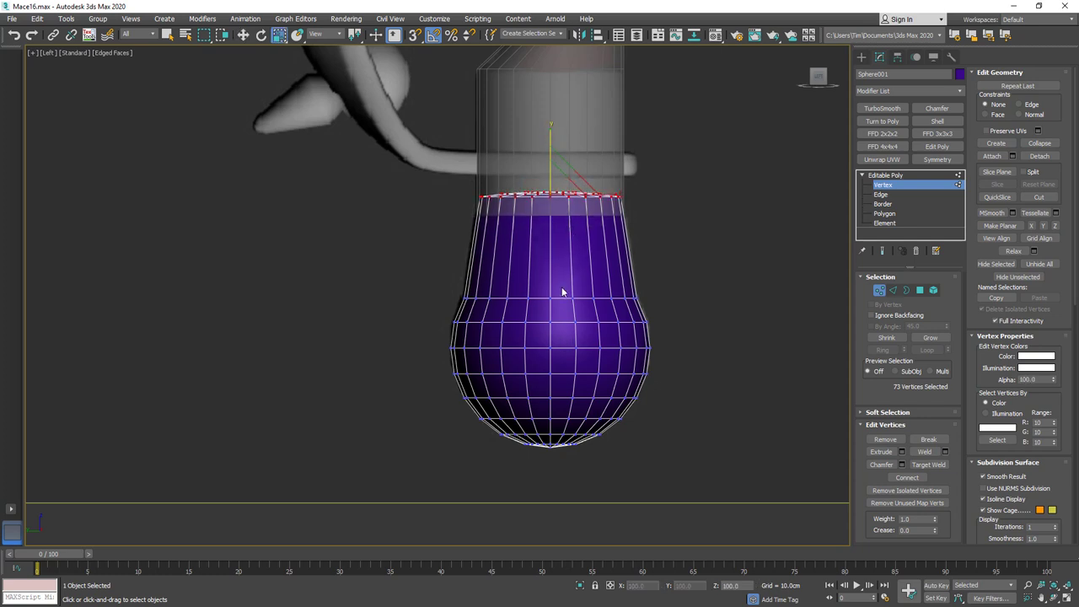
{"action": "left_click_drag", "start_coordinate": [553, 187], "coordinate": [556, 183]}
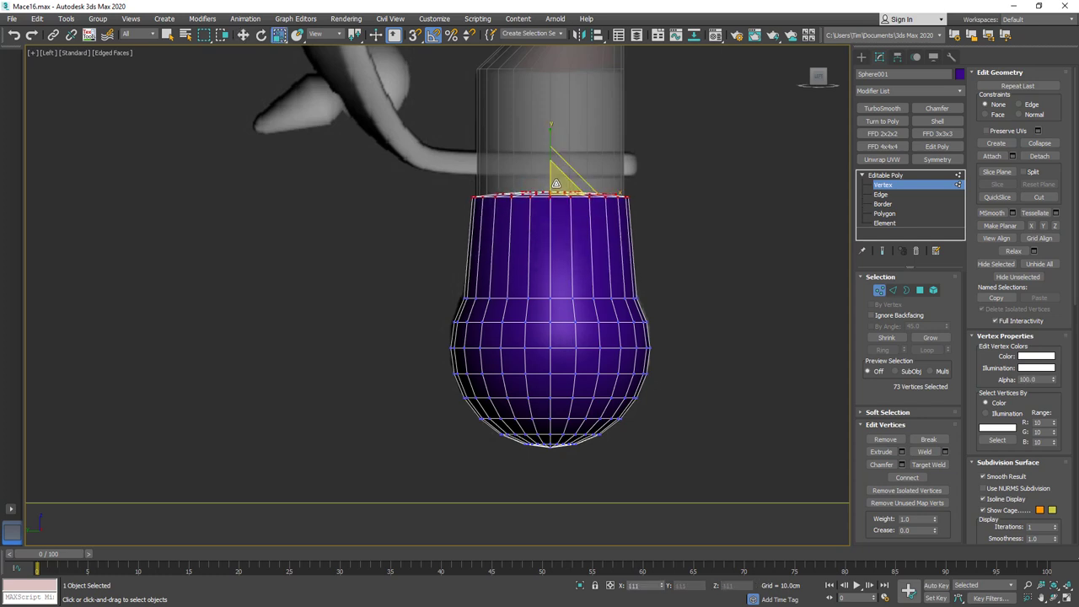
{"action": "key", "text": "alt+x"}
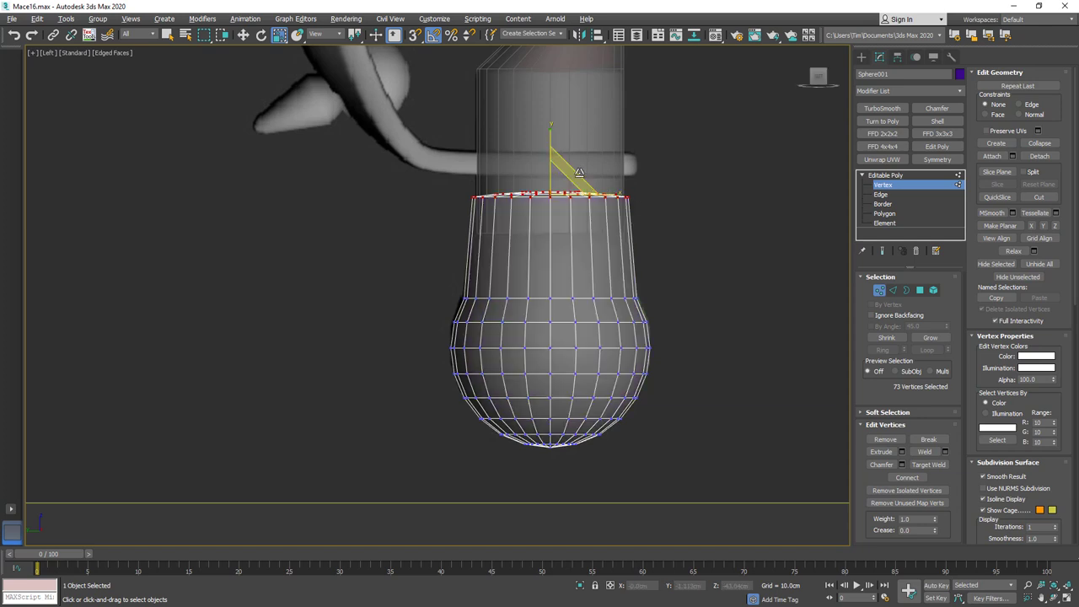
{"action": "key", "text": "w"}
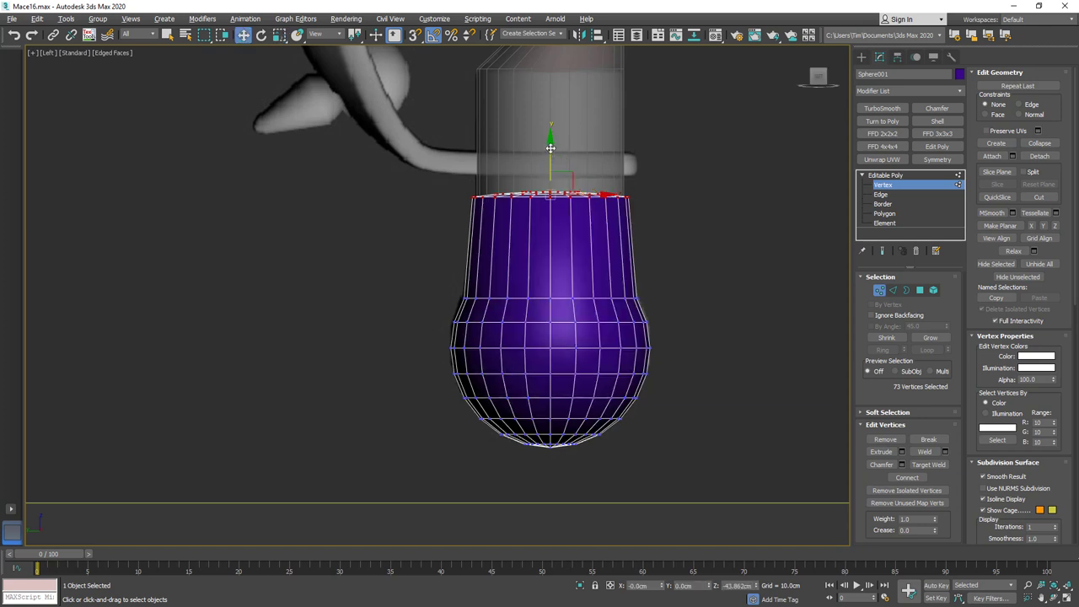
Remove the two inner edge loops and their vertices from the pommel's flat cap.
{"action": "middle_click_drag", "start_coordinate": [552, 152], "coordinate": [581, 177], "text": "alt"}
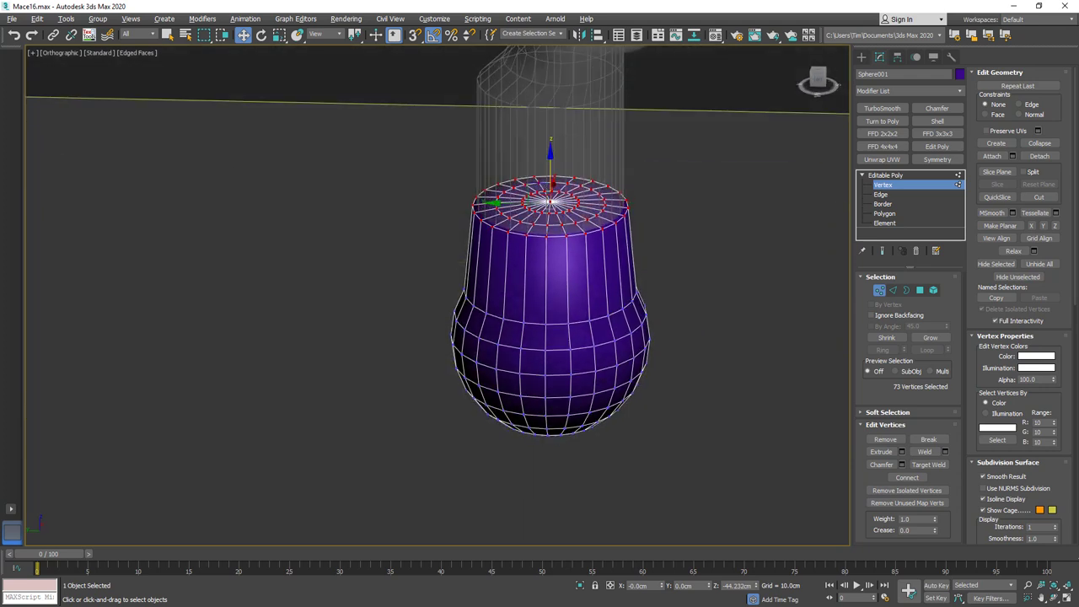
{"action": "scroll", "coordinate": [583, 178], "scroll_direction": "up", "scroll_amount": 5}
{"action": "left_click", "coordinate": [892, 288]}
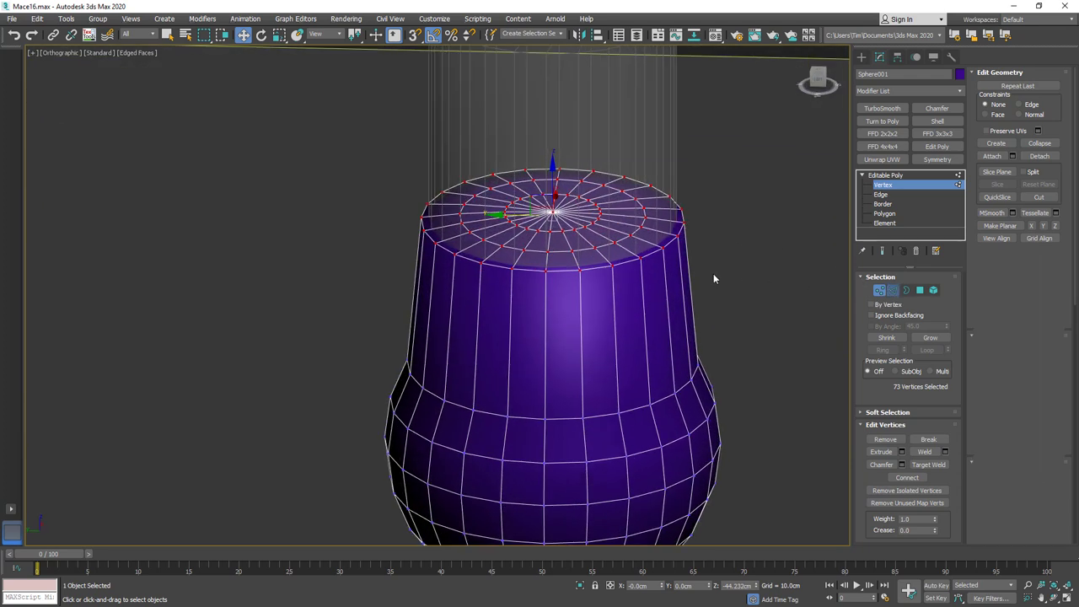
{"action": "double_click", "coordinate": [606, 245]}
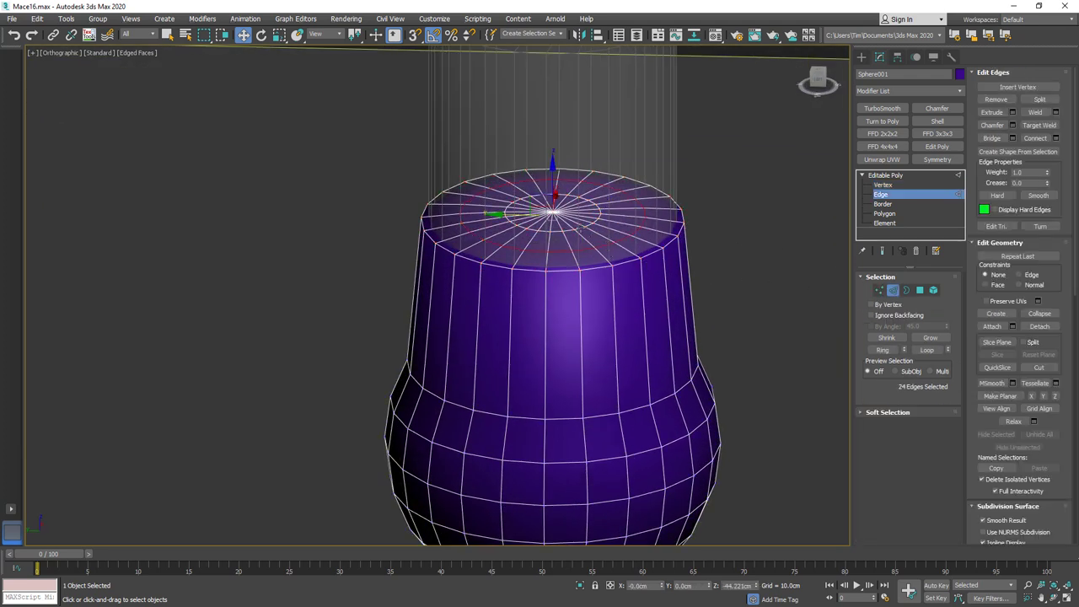
{"action": "double_click", "coordinate": [600, 228], "text": "ctrl"}
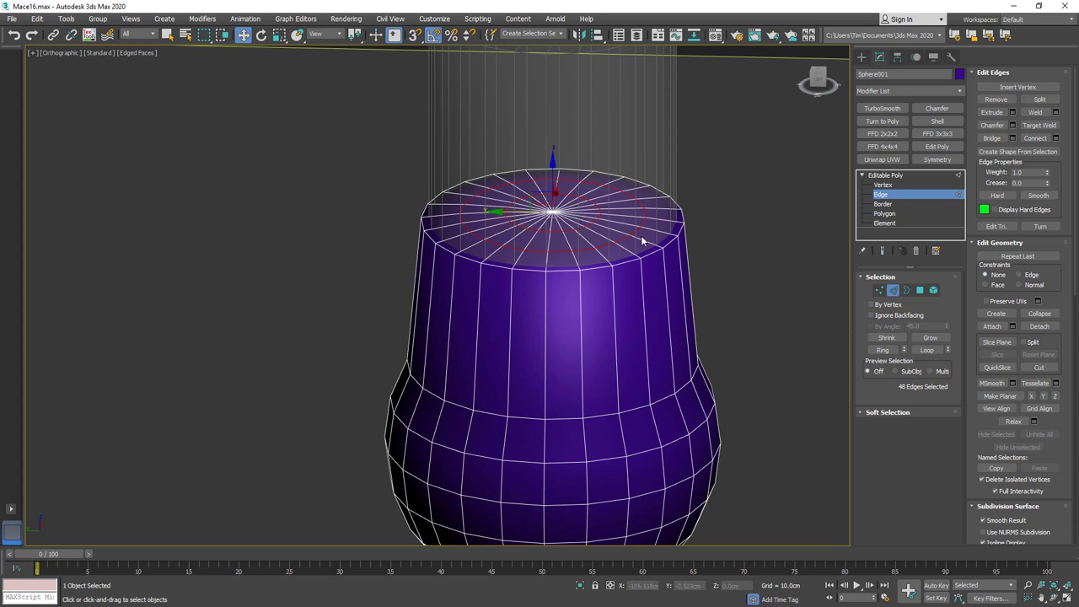
{"action": "key", "text": "ctrl+BackSpace"}
Auto Smooth the pommel's neck and cap polygons at 45, and do the same separately for the inverted selection of rounded body polygons.
{"action": "scroll", "coordinate": [641, 240], "scroll_direction": "down", "scroll_amount": 4}
{"action": "middle_click_drag", "start_coordinate": [641, 241], "coordinate": [642, 211], "text": "alt"}
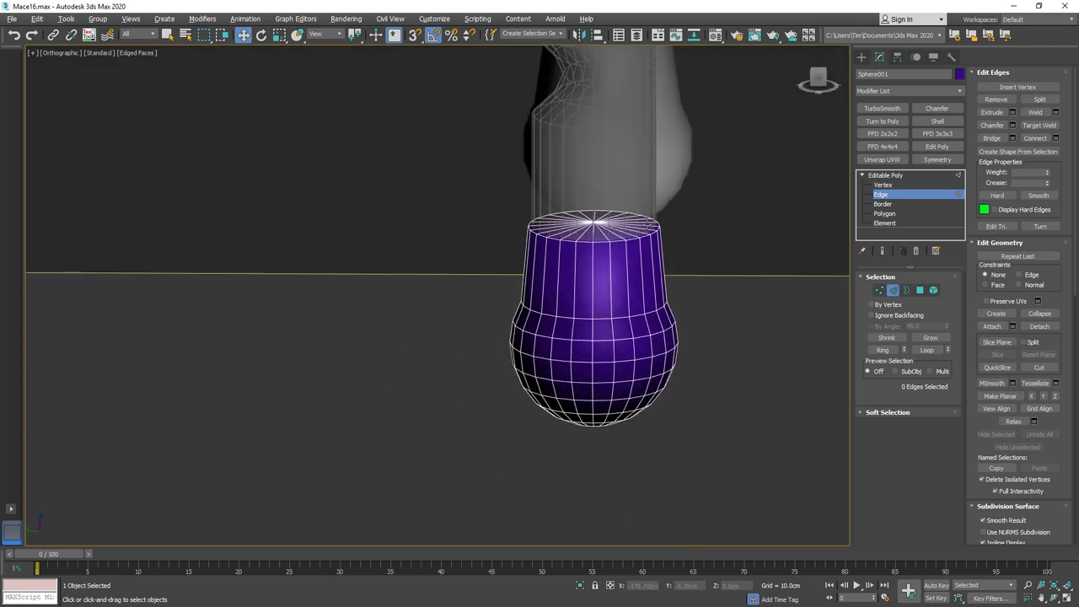
{"action": "left_click", "coordinate": [816, 82]}
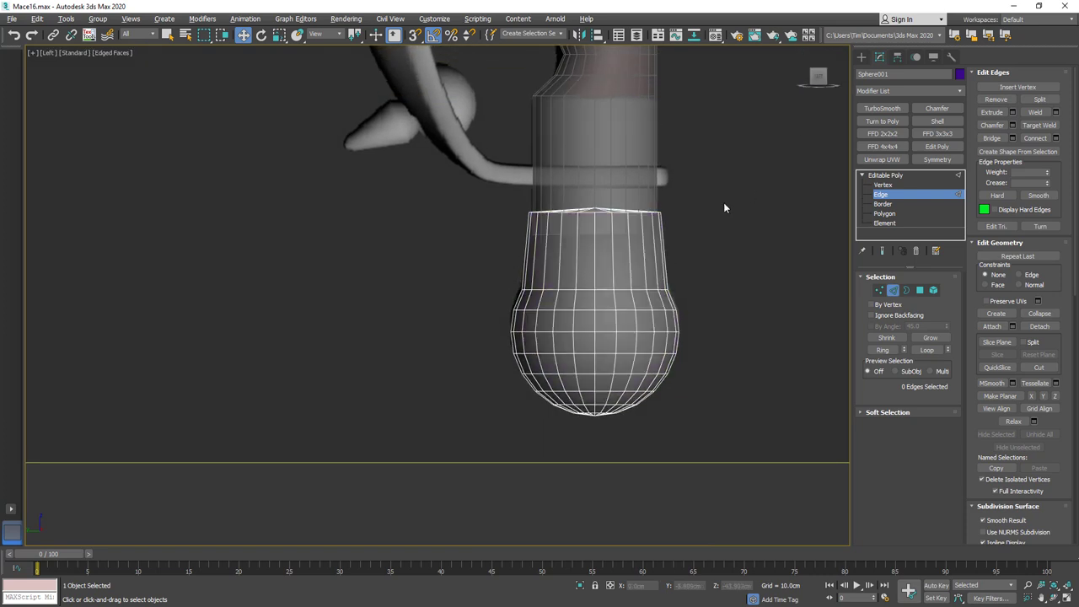
{"action": "left_click", "coordinate": [919, 291]}
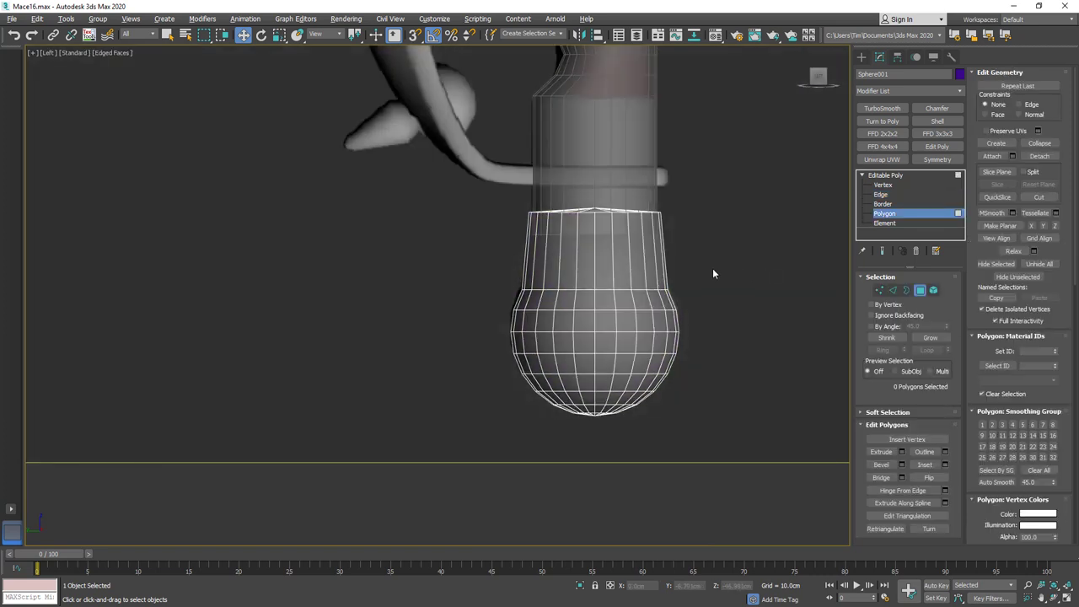
{"action": "left_click_drag", "start_coordinate": [494, 245], "coordinate": [458, 241]}
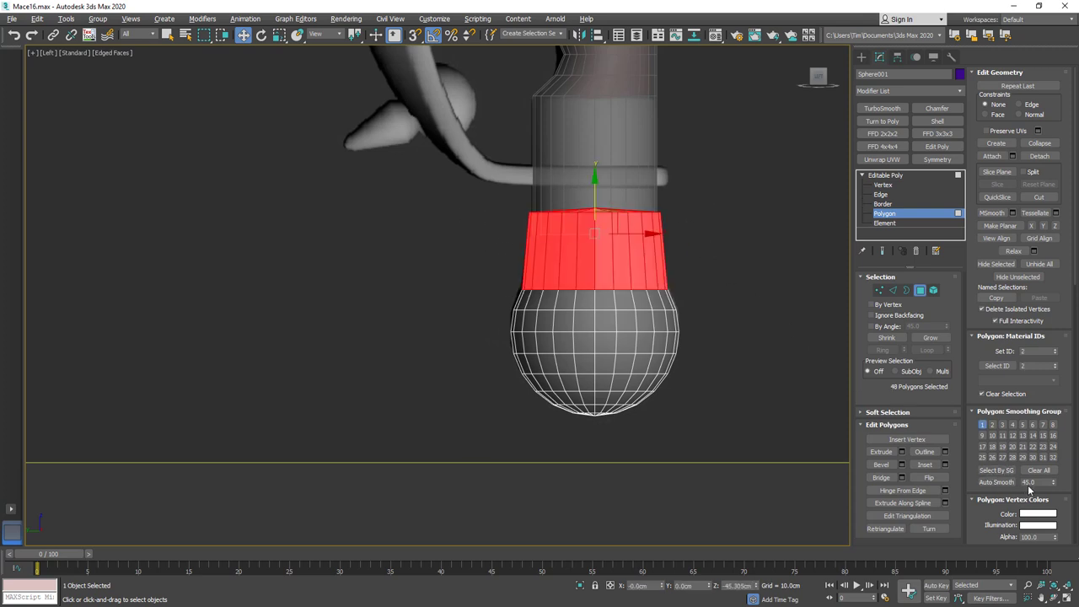
{"action": "left_click", "coordinate": [998, 482]}
{"action": "key", "text": "ctrl+i"}
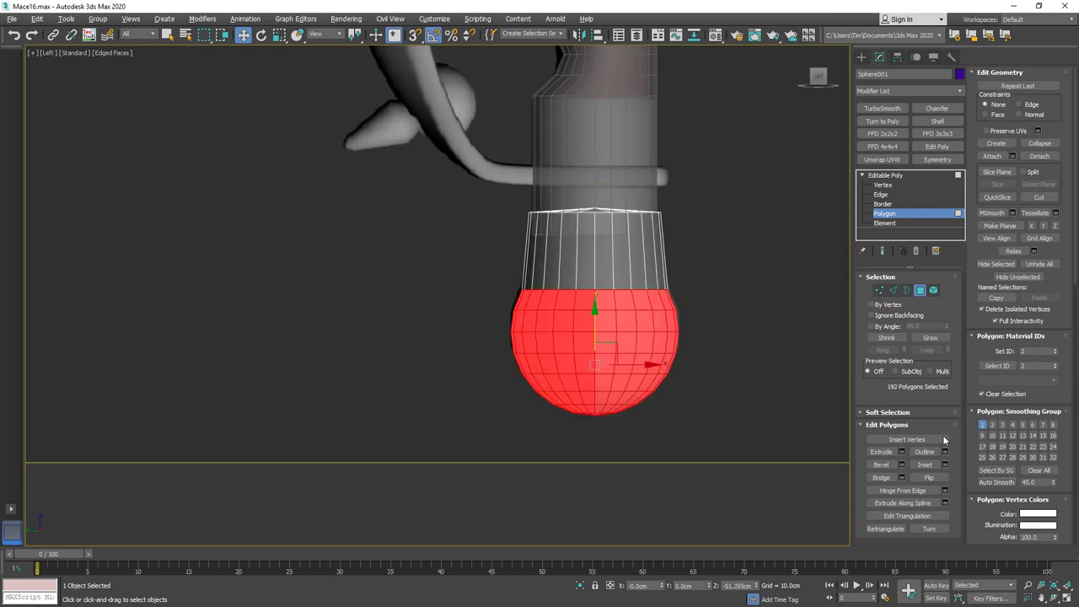
{"action": "left_click", "coordinate": [995, 482]}
{"action": "key", "text": "4"}
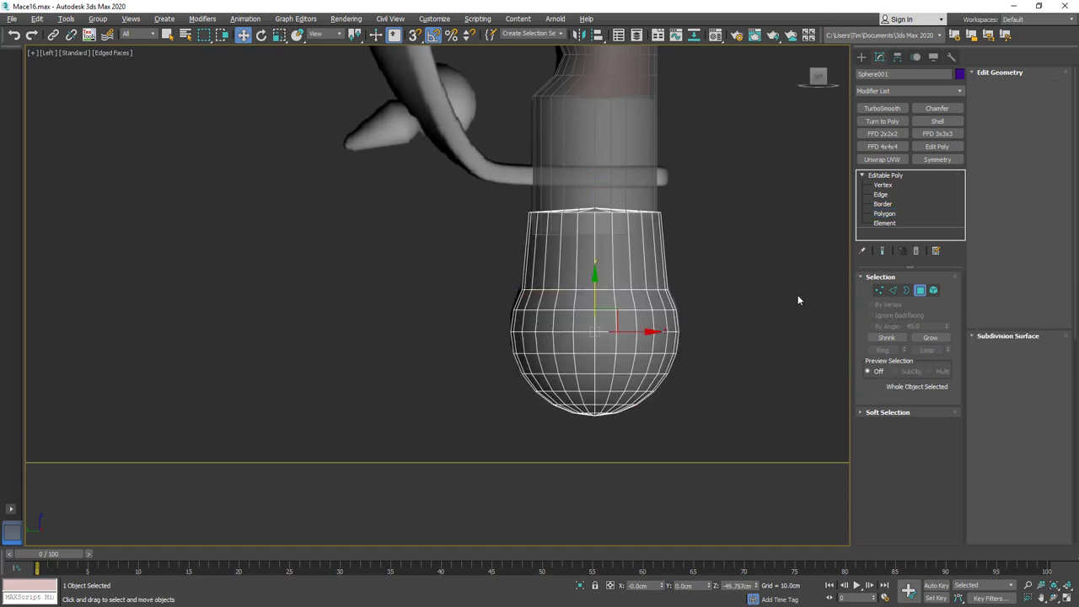
Paste the copied Chamfer and TurboSmooth modifiers onto the pommel's stack.
{"action": "left_click", "coordinate": [883, 175]}
{"action": "right_click", "coordinate": [887, 175]}
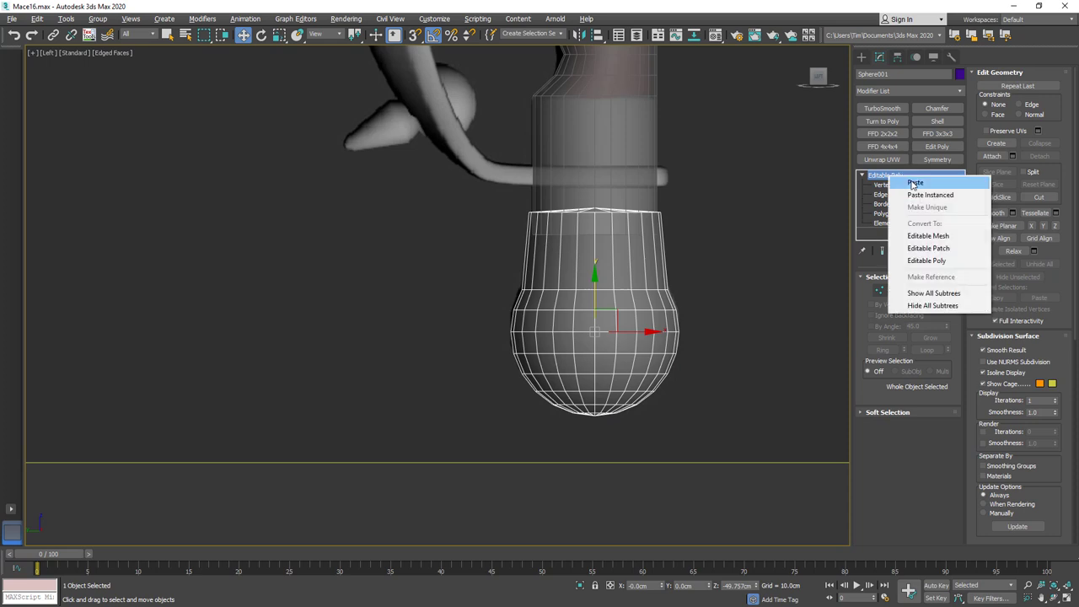
{"action": "left_click", "coordinate": [914, 183]}
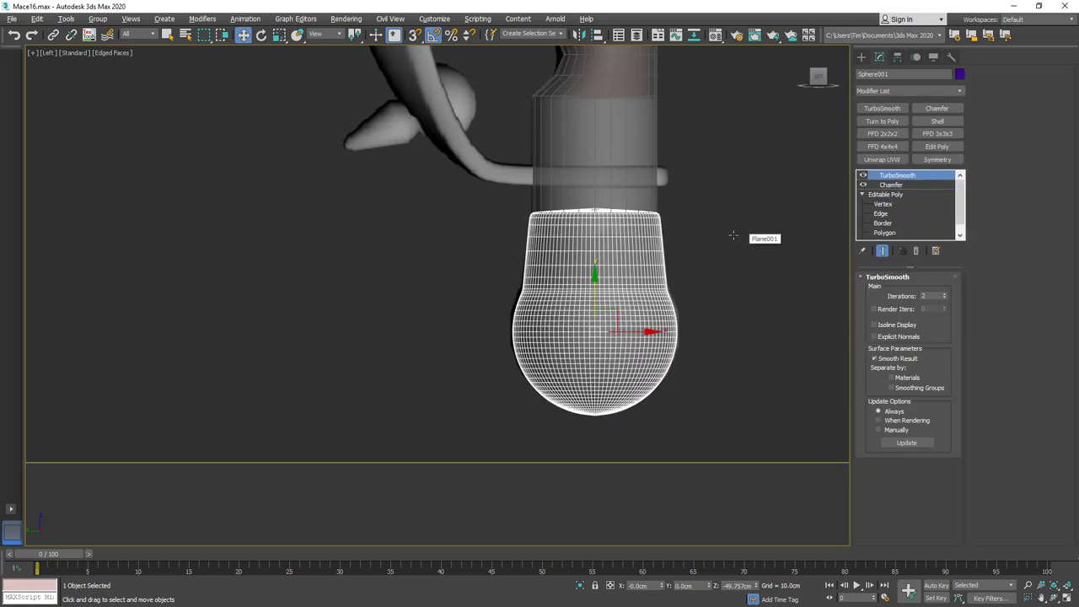
Clone the pommel as one independent copy, moved straight up to the tip of the mace's head.
{"action": "middle_click_drag", "start_coordinate": [650, 195], "coordinate": [568, 464]}
{"action": "scroll", "coordinate": [632, 341], "scroll_direction": "down", "scroll_amount": 5}
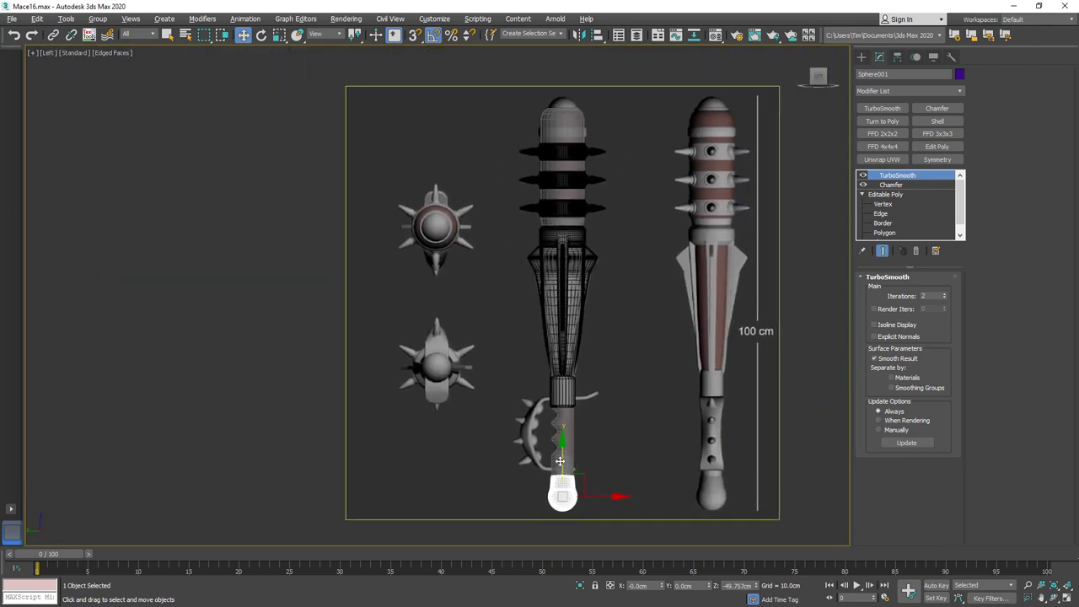
{"action": "left_click_drag", "start_coordinate": [561, 459], "coordinate": [571, 82], "text": "shift"}
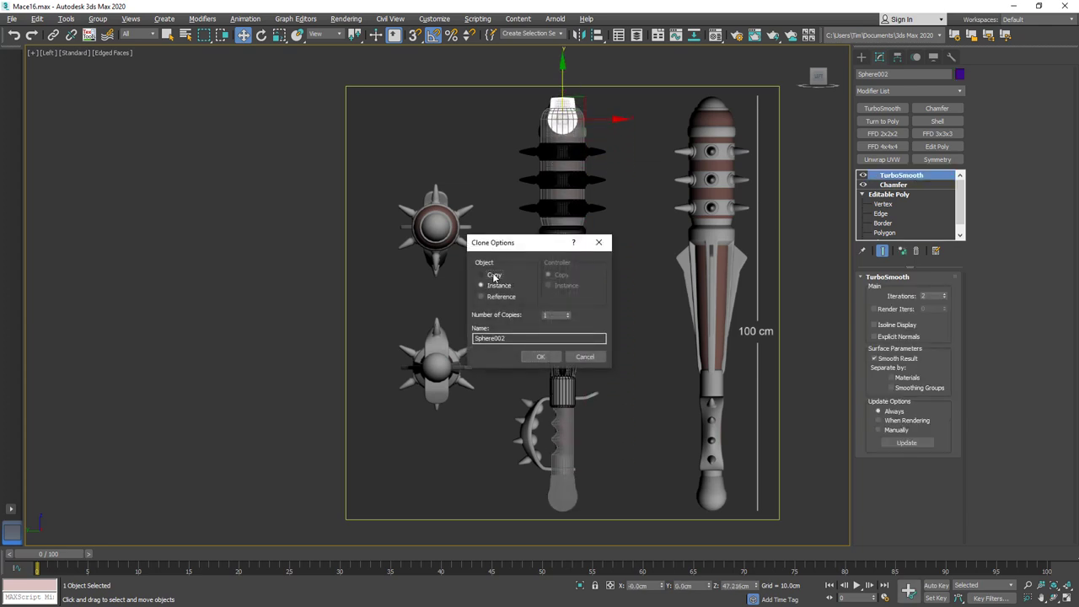
{"action": "left_click", "coordinate": [540, 356]}
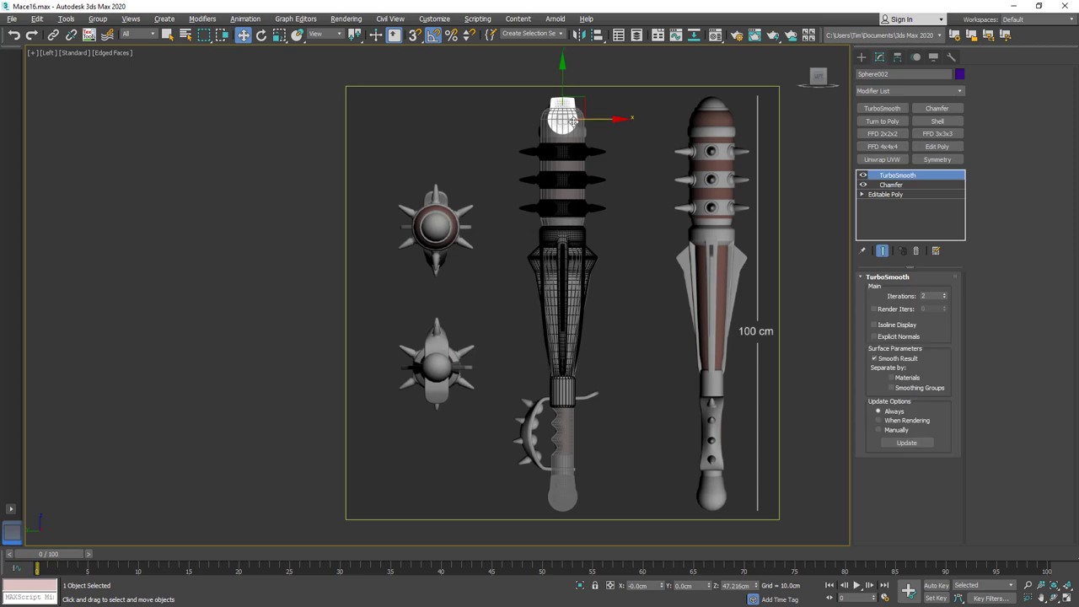
Rotate the copied pommel 180 degrees so its rounded end faces up, and move it up about 1.9 cm.
{"action": "scroll", "coordinate": [554, 235], "scroll_direction": "up", "scroll_amount": 6}
{"action": "key", "text": "e"}
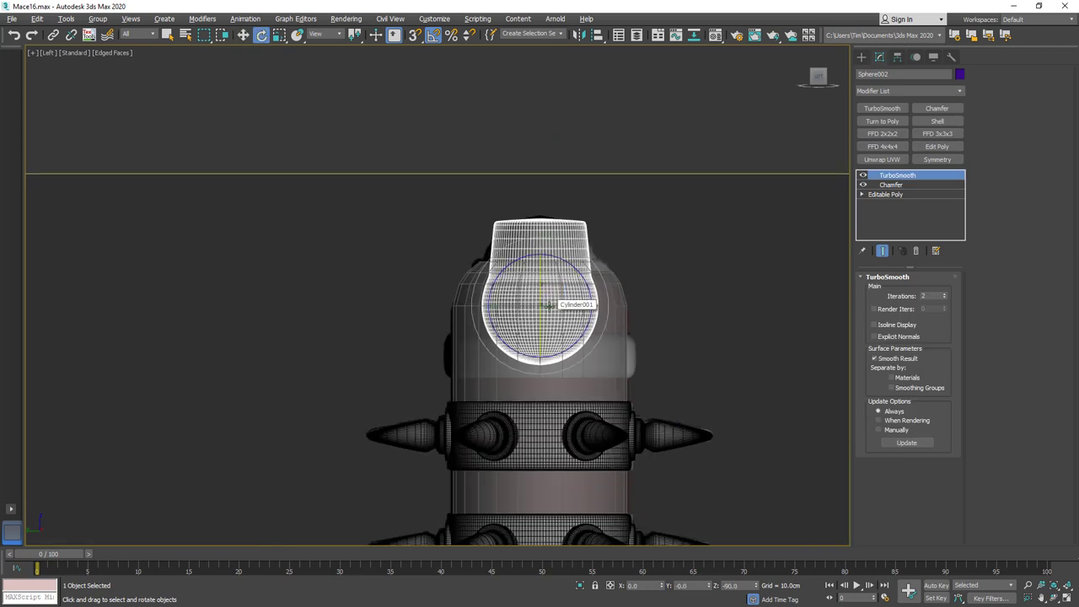
{"action": "left_click_drag", "start_coordinate": [539, 347], "coordinate": [542, 232]}
{"action": "key", "text": "w"}
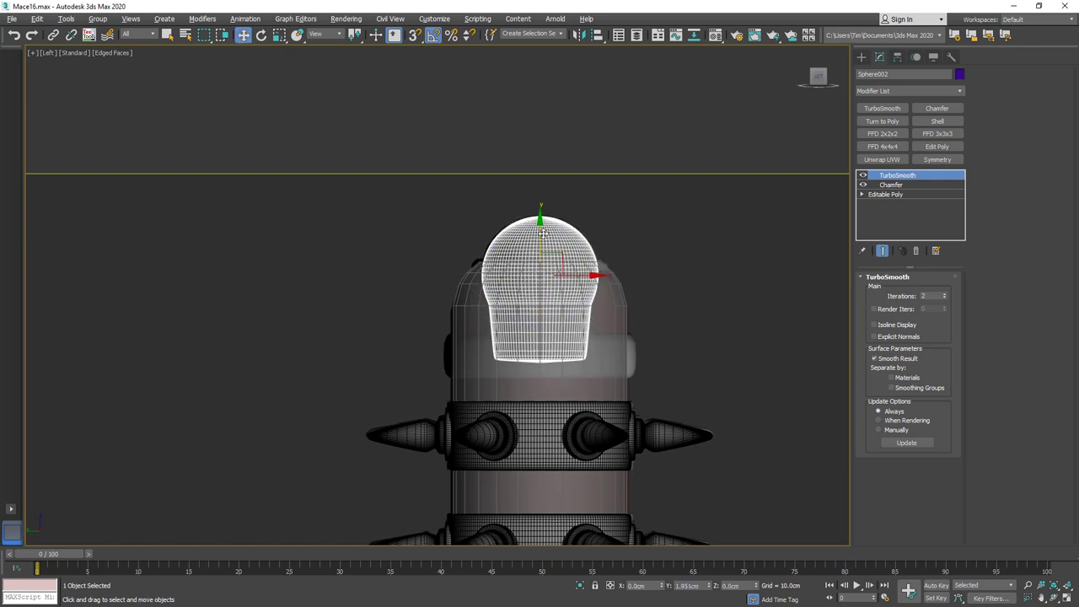
Disable the Chamfer and TurboSmooth modifiers on the head's tip and delete its vertices below the dome's widest ring.
{"action": "left_click", "coordinate": [863, 175]}
{"action": "left_click", "coordinate": [887, 195]}
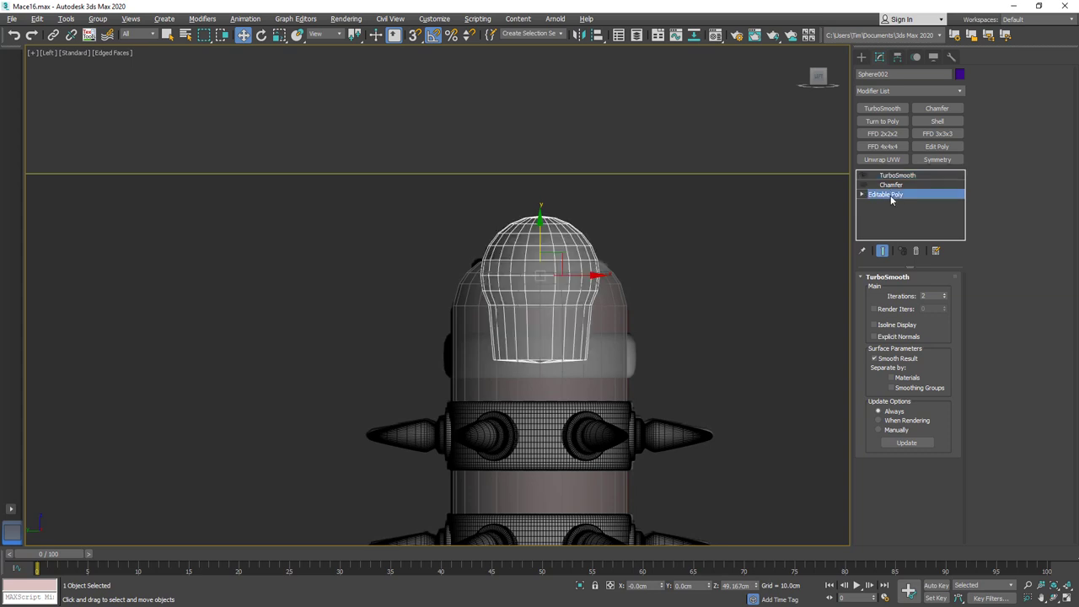
{"action": "left_click", "coordinate": [879, 290]}
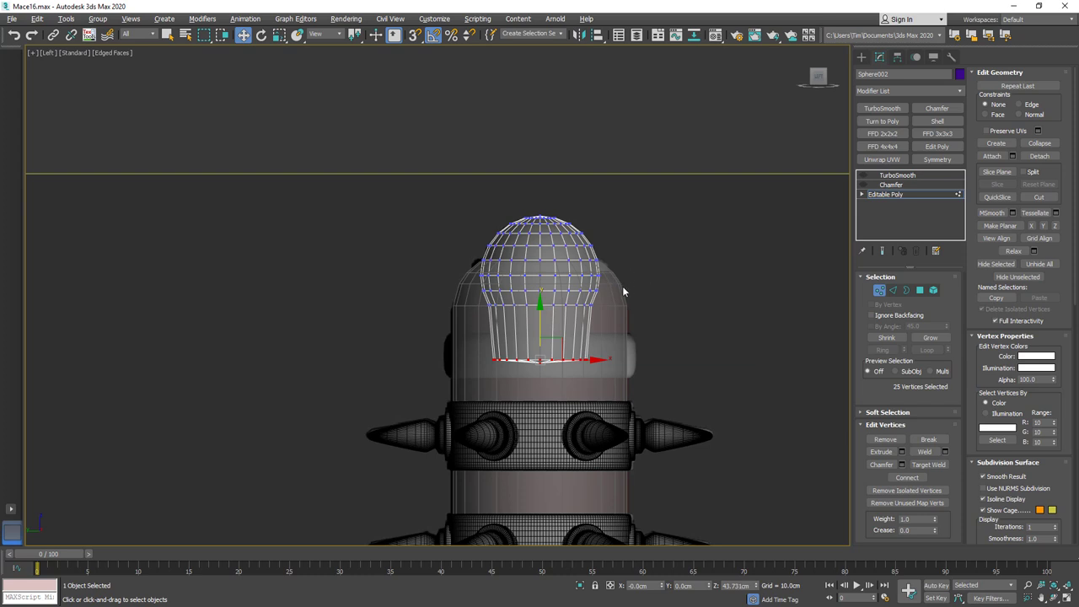
{"action": "left_click_drag", "start_coordinate": [622, 285], "coordinate": [418, 400]}
{"action": "key", "text": "Delete"}
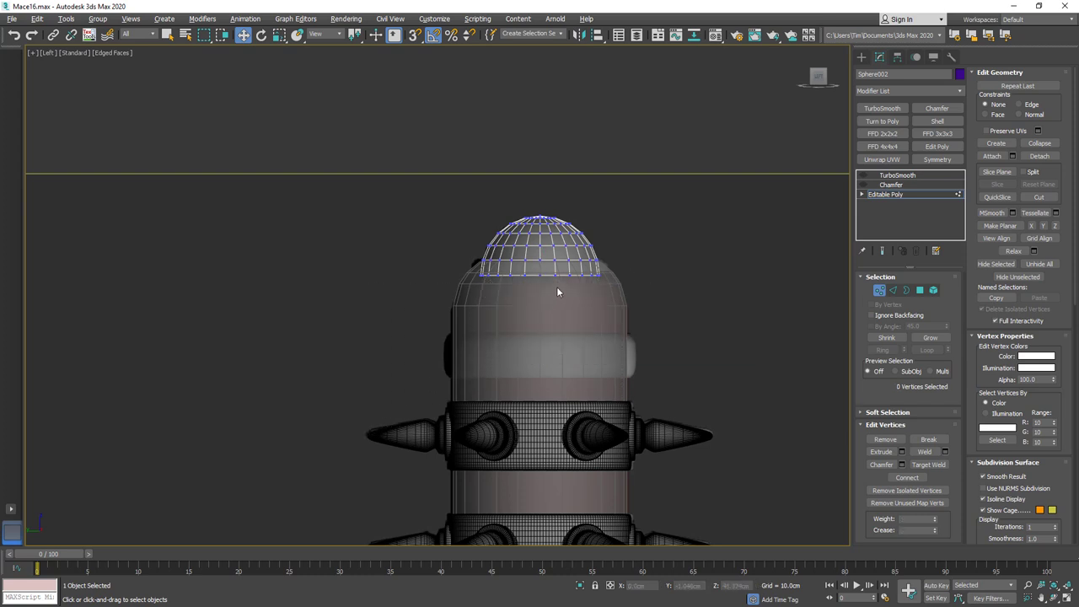
Select the dome's open lower border and cap it.
{"action": "scroll", "coordinate": [557, 291], "scroll_direction": "up", "scroll_amount": 3}
{"action": "left_click", "coordinate": [907, 290]}
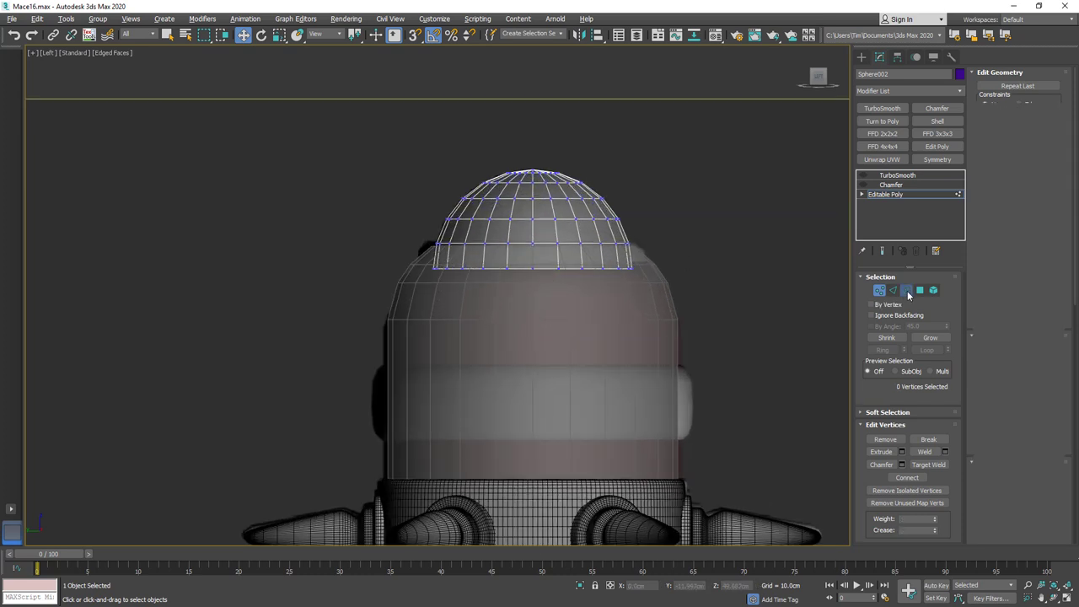
{"action": "left_click", "coordinate": [608, 268]}
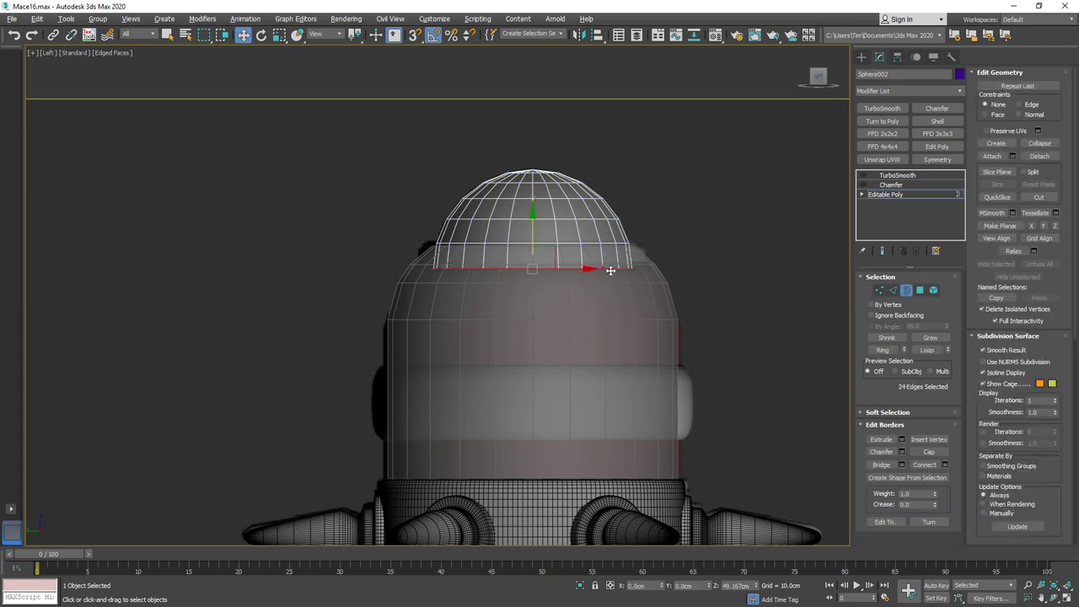
{"action": "middle_click_drag", "start_coordinate": [608, 268], "coordinate": [660, 265], "text": "alt"}
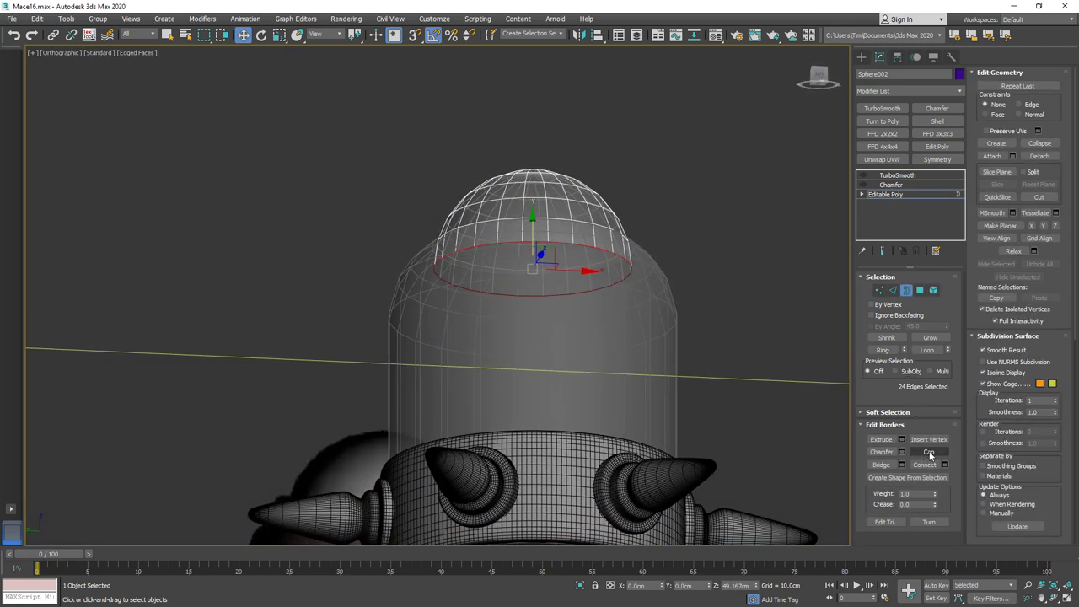
{"action": "left_click", "coordinate": [929, 453]}
Select the dome's new cap polygon, inset it toward the centre and leave polygon editing.
{"action": "left_click", "coordinate": [920, 290]}
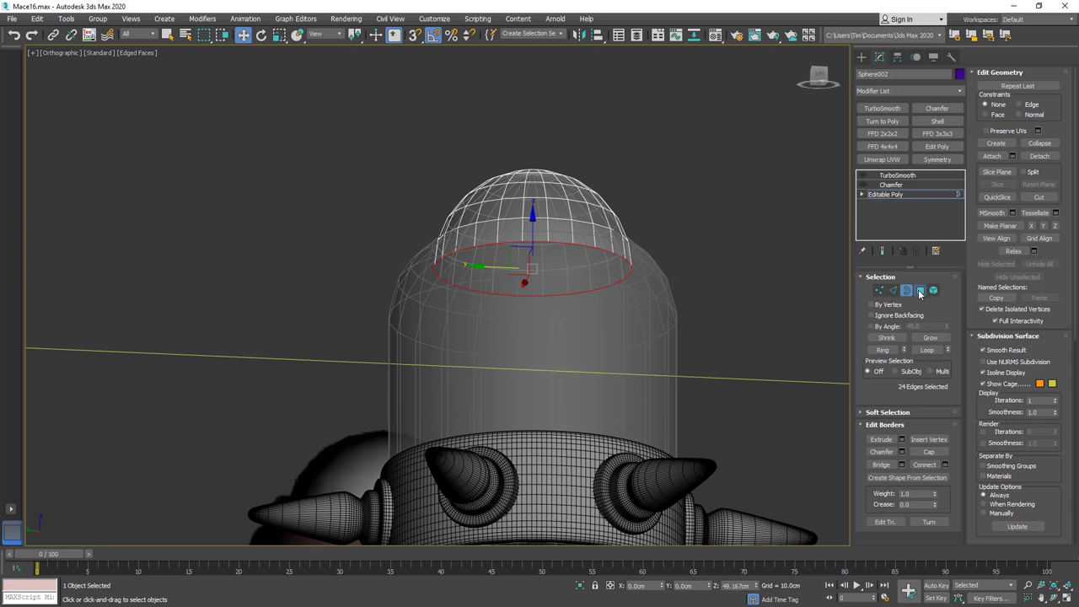
{"action": "left_click", "coordinate": [578, 263]}
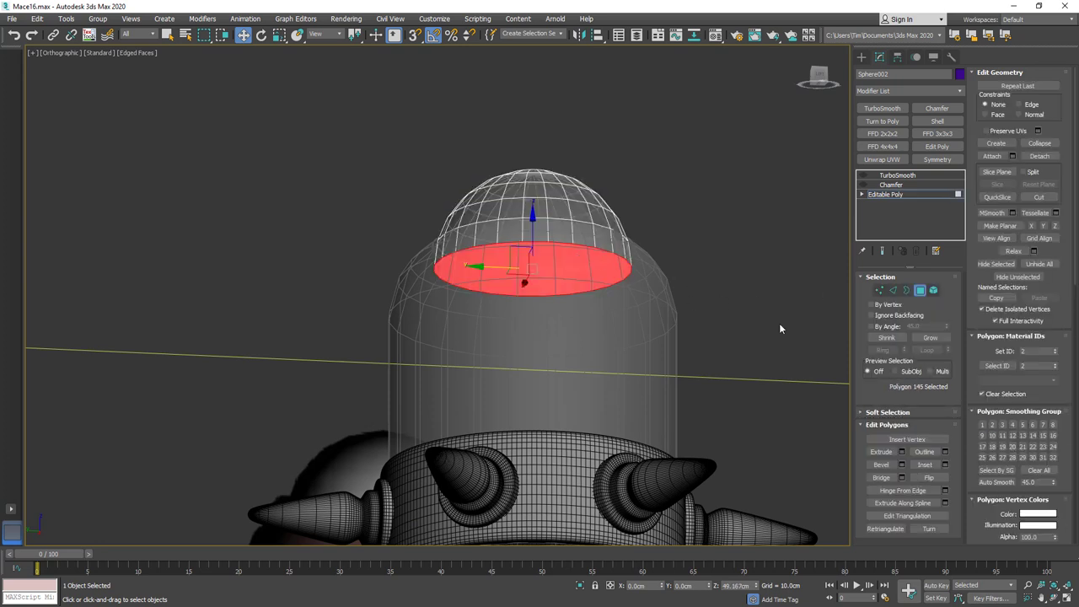
{"action": "left_click", "coordinate": [924, 465]}
{"action": "left_click_drag", "start_coordinate": [544, 262], "coordinate": [550, 282]}
{"action": "middle_click_drag", "start_coordinate": [675, 241], "coordinate": [641, 269], "text": "alt"}
{"action": "left_click", "coordinate": [920, 291]}
Re-enable the dome's Chamfer and TurboSmooth modifiers and show the model shaded without edged faces.
{"action": "key", "text": "F3"}
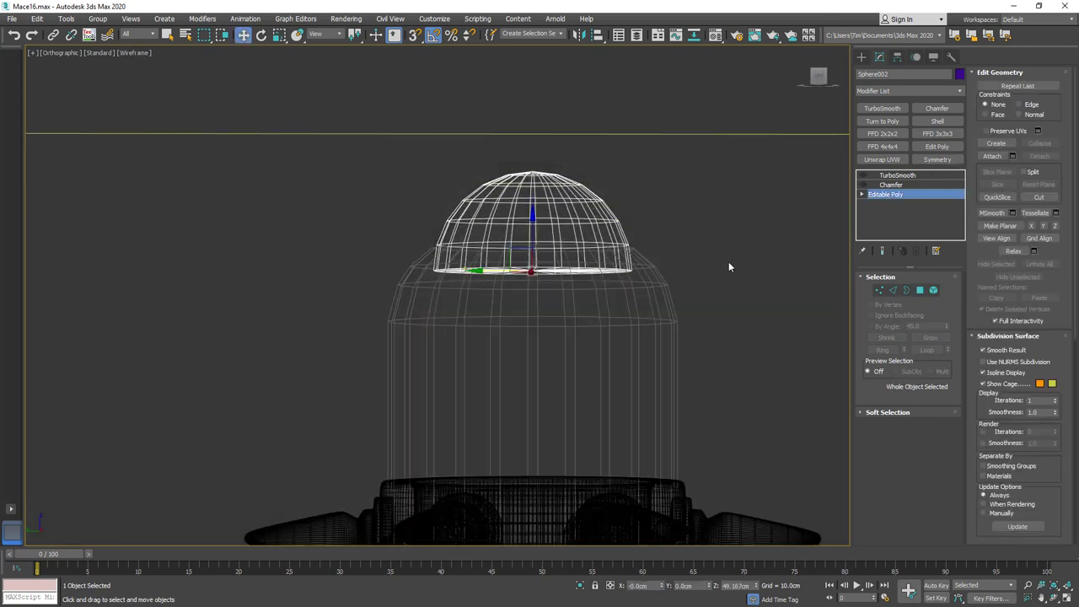
{"action": "key", "text": "F3"}
{"action": "key", "text": "F4"}
{"action": "middle_click_drag", "start_coordinate": [696, 259], "coordinate": [695, 266], "text": "alt"}
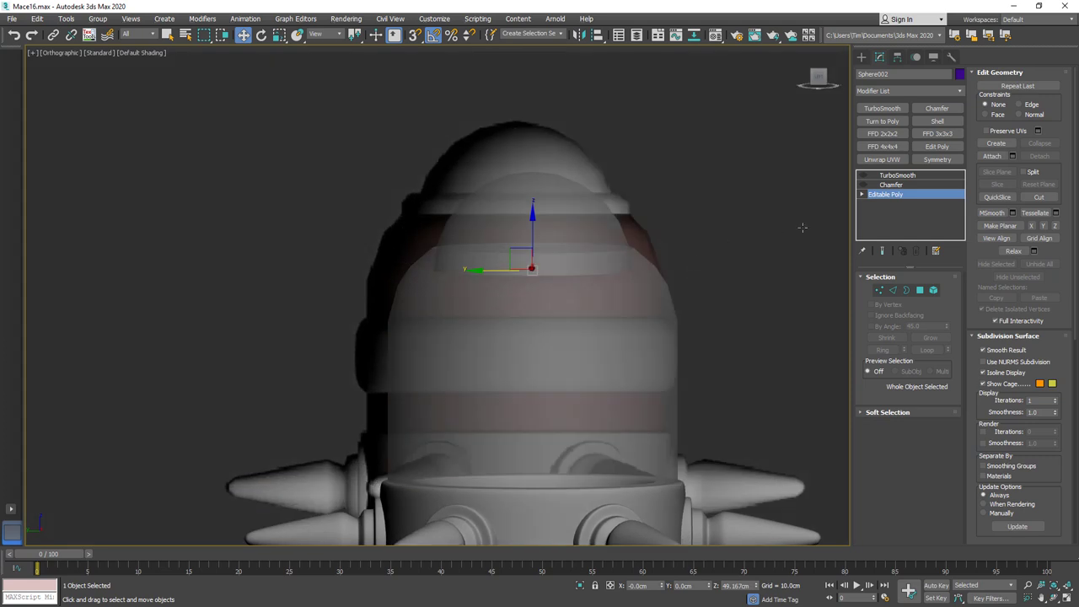
{"action": "key", "text": "F3"}
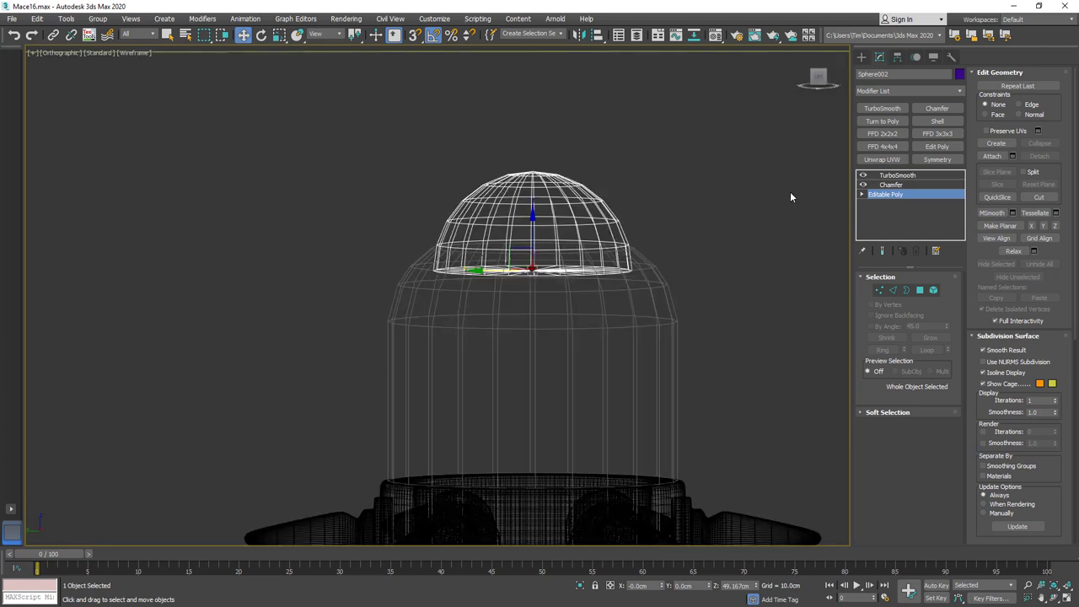
{"action": "left_click", "coordinate": [898, 176]}
{"action": "key", "text": "F4"}
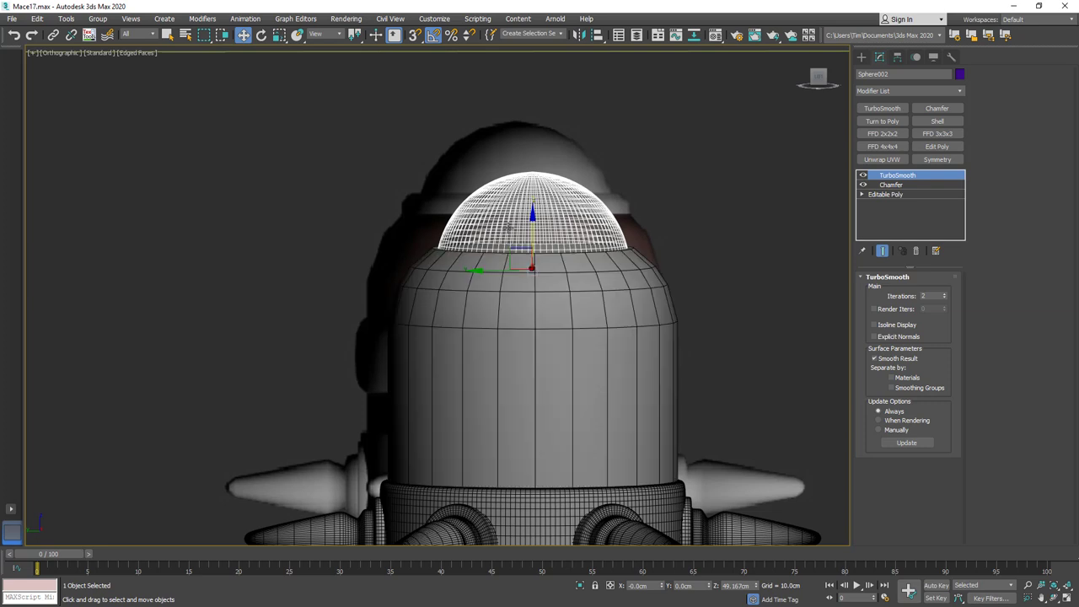
{"action": "key", "text": "F4"}
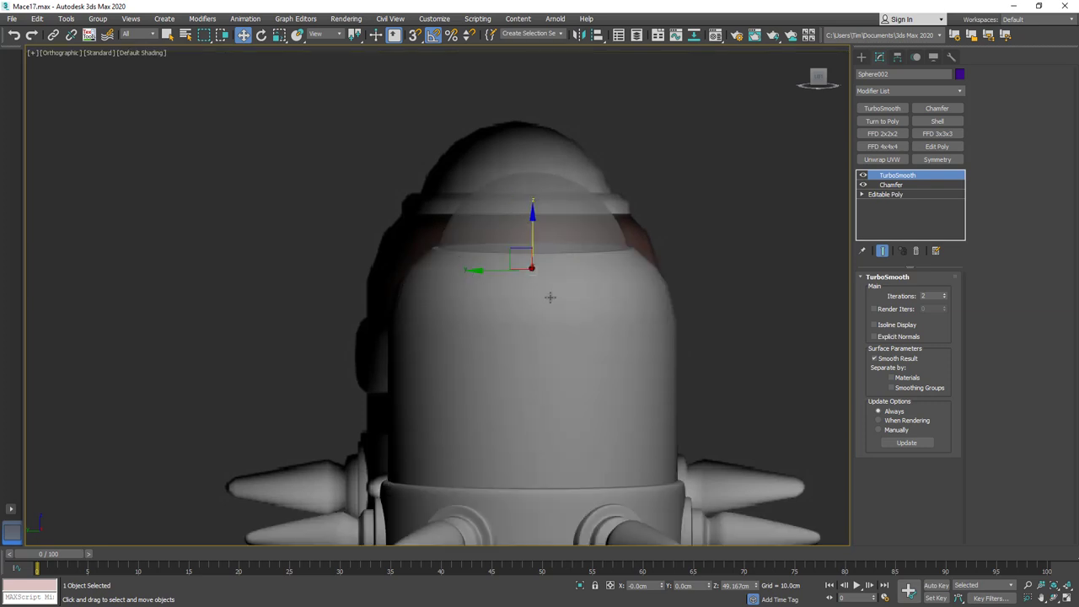
Check the Mace material in the Material Editor, close it, and turn off the dome's see-through display.
{"action": "key", "text": "m"}
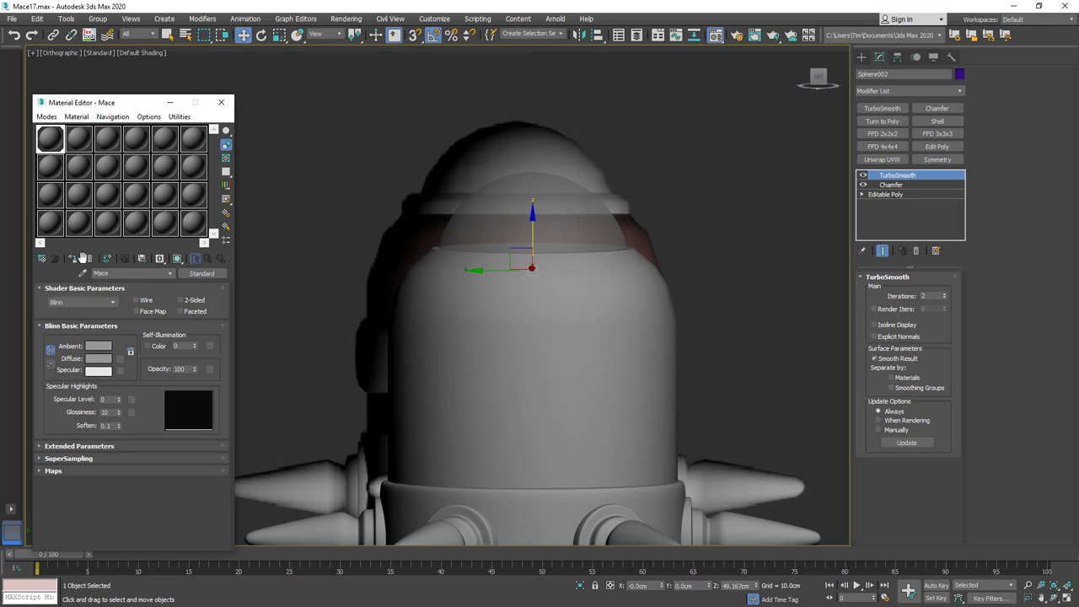
{"action": "key", "text": "alt+x"}
{"action": "key", "text": "alt+x"}
{"action": "key", "text": "alt+x"}
{"action": "left_click", "coordinate": [221, 102]}
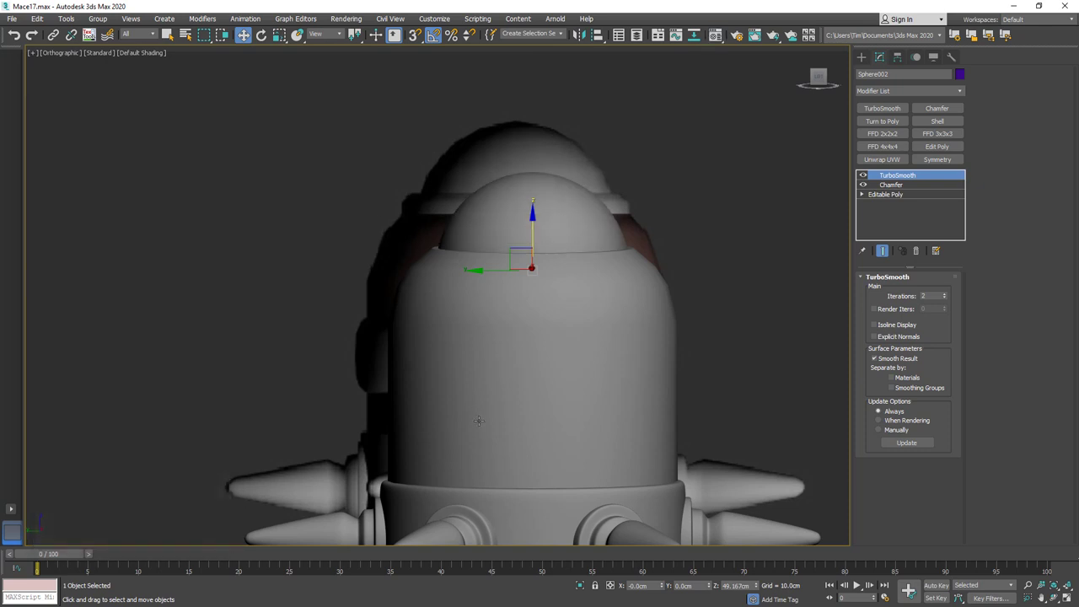
Select the uppermost ring of sloped polygons on the mace head's body together with its flat top polygon.
{"action": "middle_click_drag", "start_coordinate": [503, 329], "coordinate": [450, 313]}
{"action": "scroll", "coordinate": [448, 303], "scroll_direction": "down", "scroll_amount": 3}
{"action": "key", "text": "F4"}
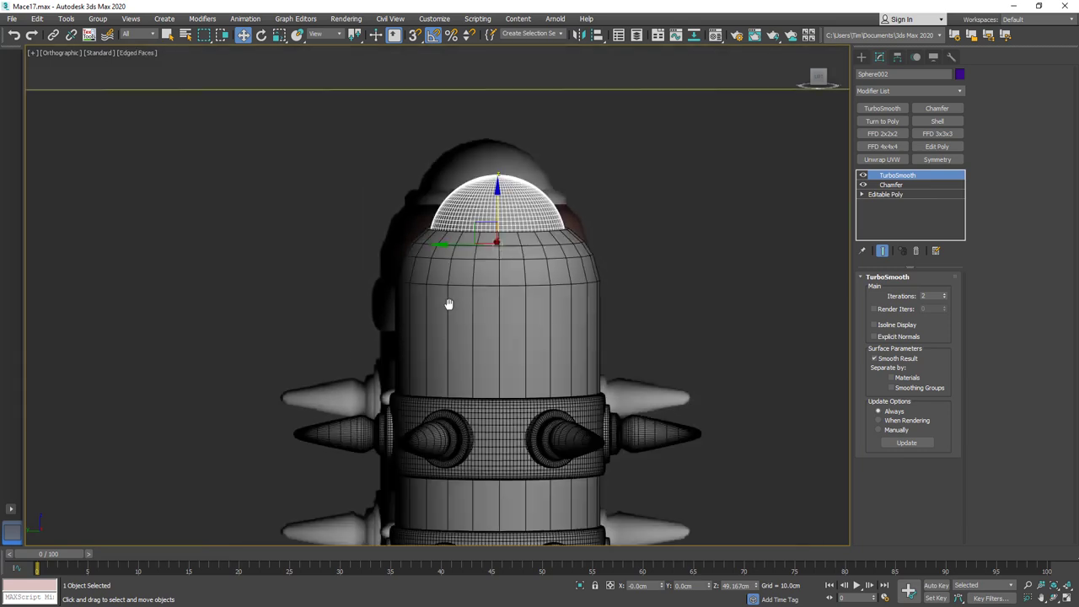
{"action": "left_click", "coordinate": [536, 311]}
{"action": "left_click", "coordinate": [893, 290]}
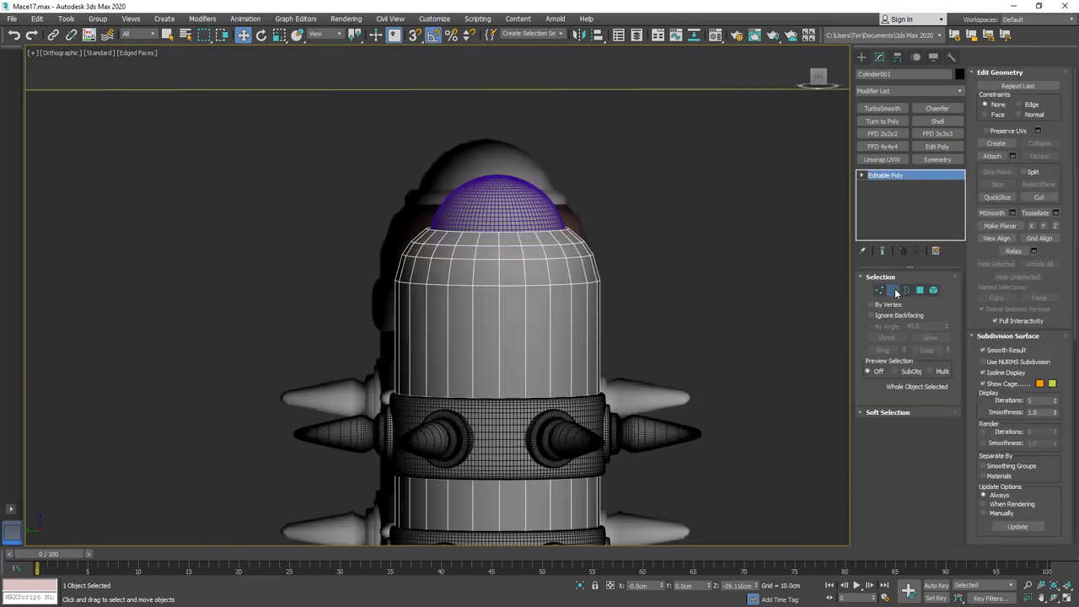
{"action": "middle_click_drag", "start_coordinate": [588, 249], "coordinate": [560, 251], "text": "alt"}
{"action": "scroll", "coordinate": [560, 251], "scroll_direction": "up", "scroll_amount": 3}
{"action": "left_click", "coordinate": [575, 252]}
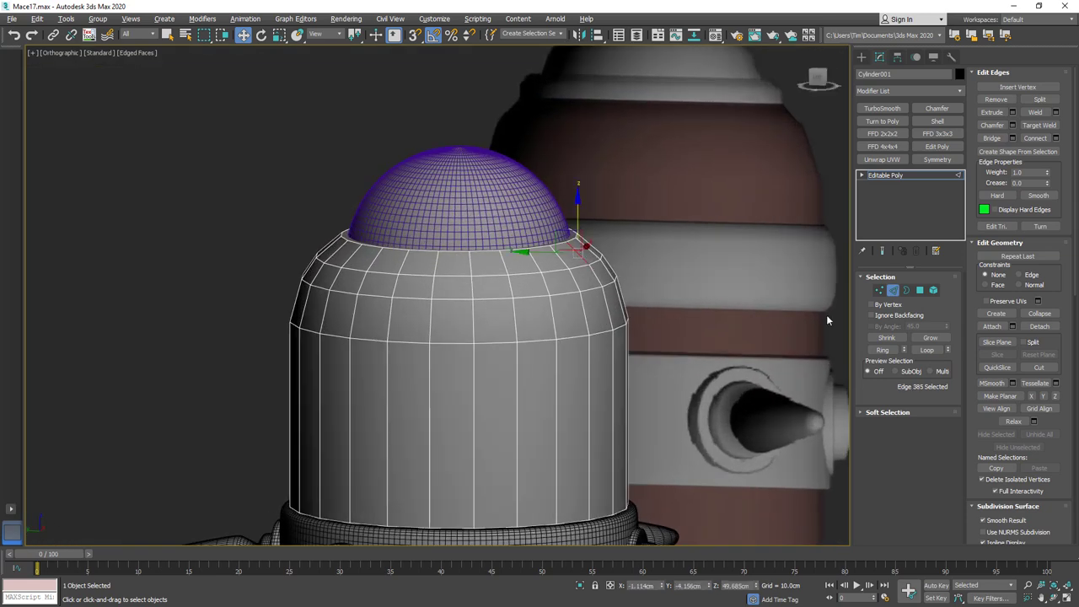
{"action": "left_click", "coordinate": [882, 349]}
{"action": "left_click", "coordinate": [919, 290]}
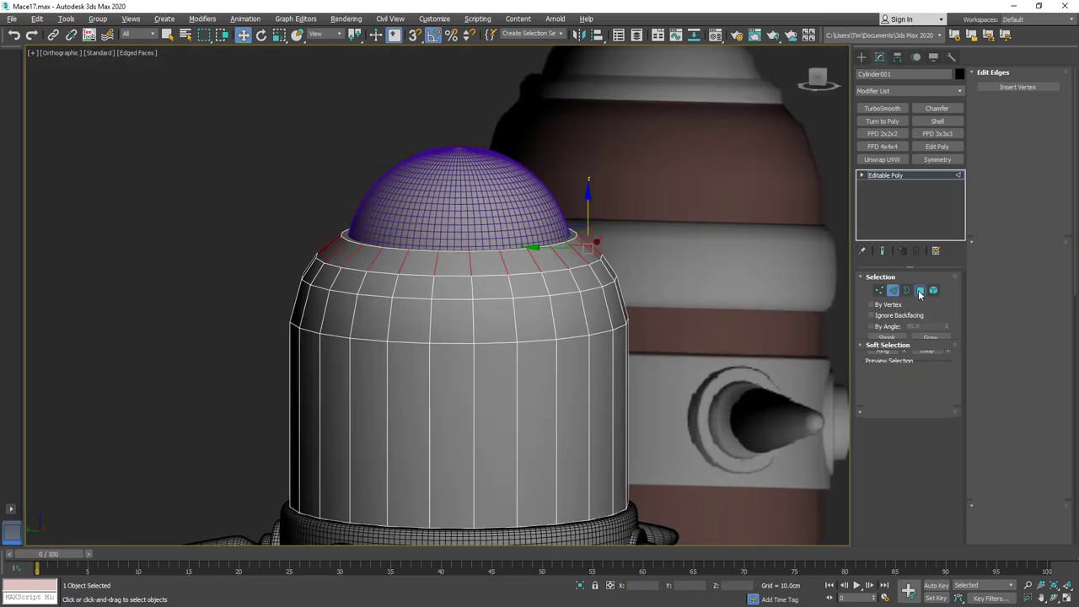
{"action": "key", "text": "F3"}
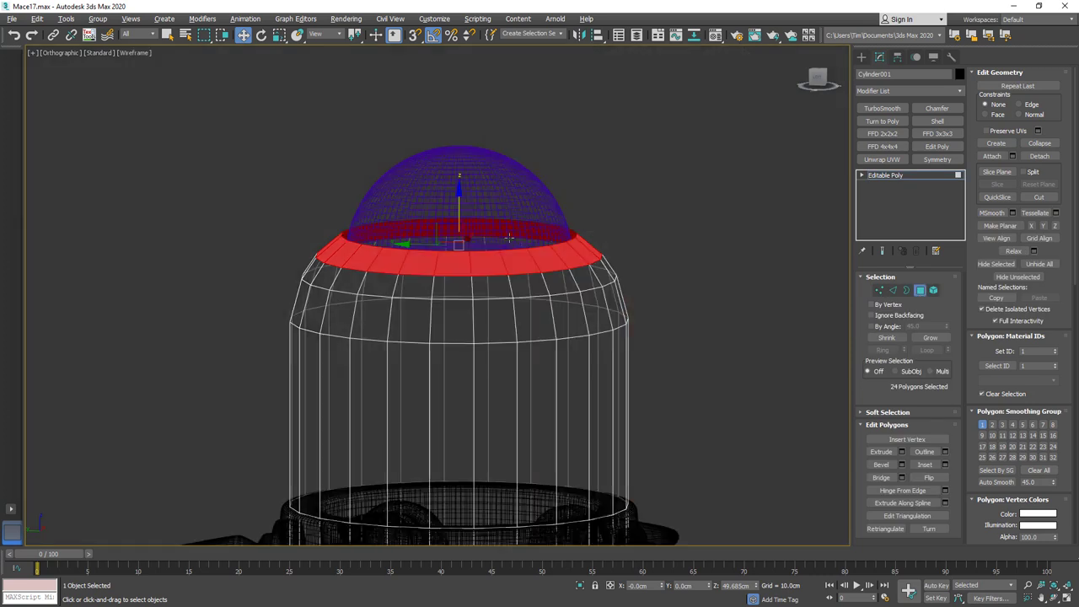
{"action": "left_click", "coordinate": [548, 246], "text": "ctrl"}
{"action": "key", "text": "F3"}
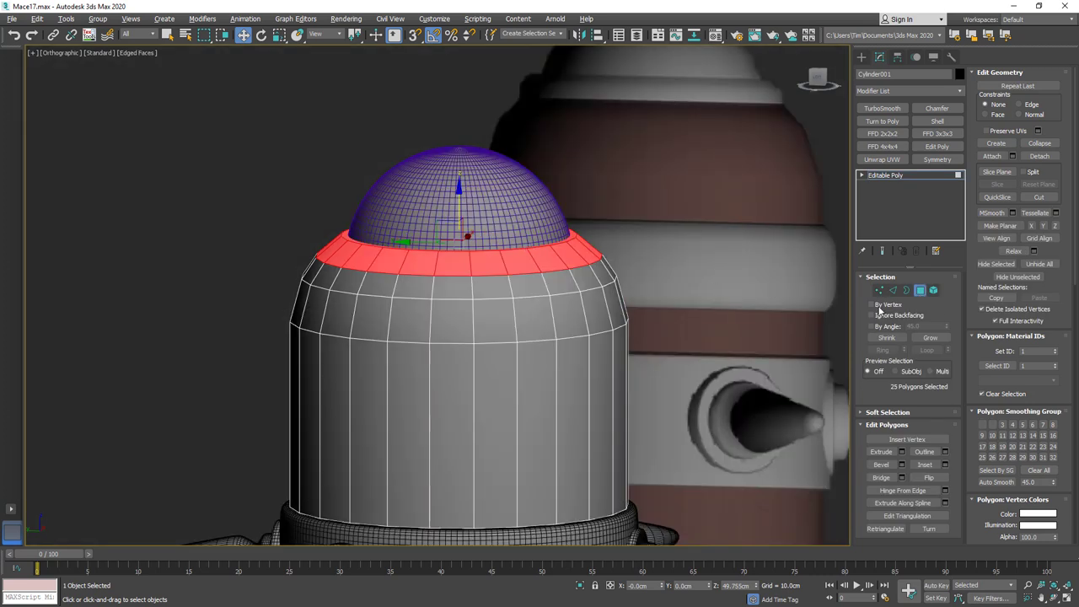
Extrude the selected top polygons with a height of 0 and move them up about 0.56 cm to form a raised rim.
{"action": "left_click", "coordinate": [901, 453]}
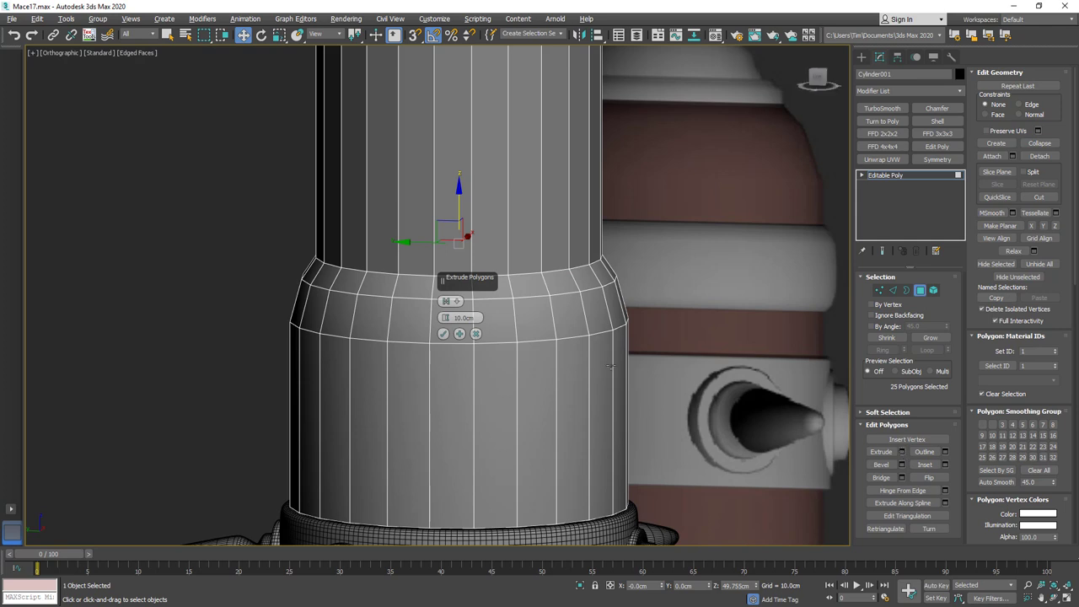
{"action": "double_click", "coordinate": [469, 318]}
{"action": "type", "text": "0"}
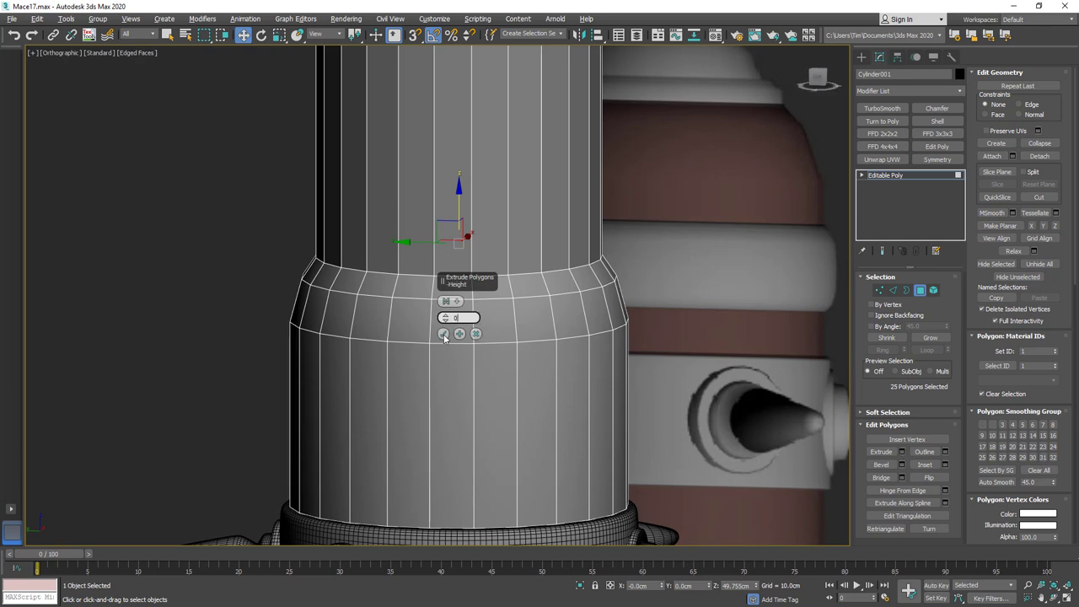
{"action": "left_click", "coordinate": [443, 336]}
{"action": "middle_click_drag", "start_coordinate": [481, 296], "coordinate": [519, 348]}
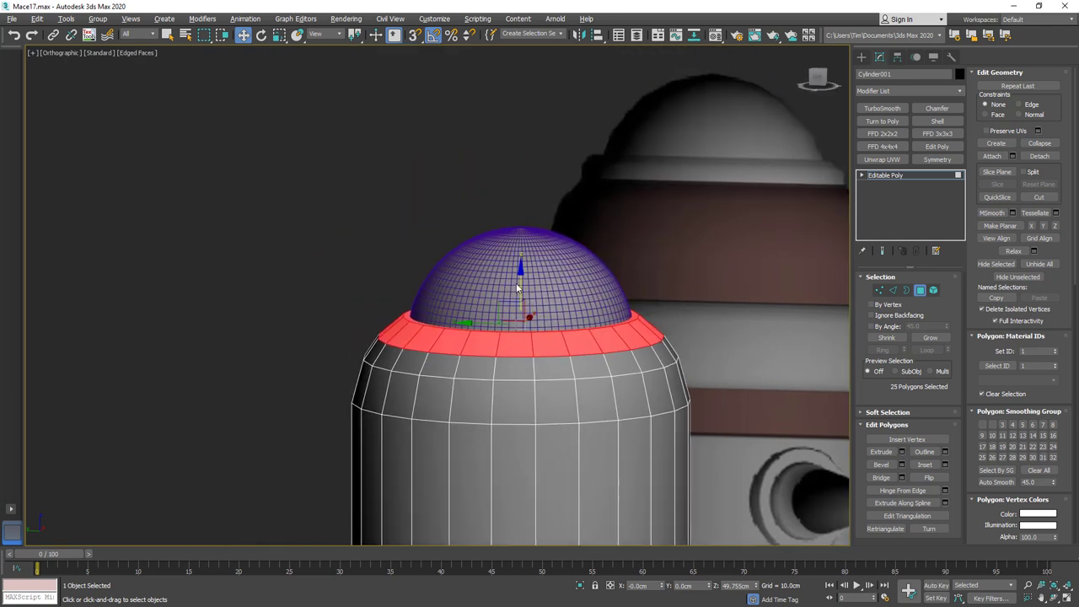
{"action": "left_click_drag", "start_coordinate": [520, 281], "coordinate": [520, 266]}
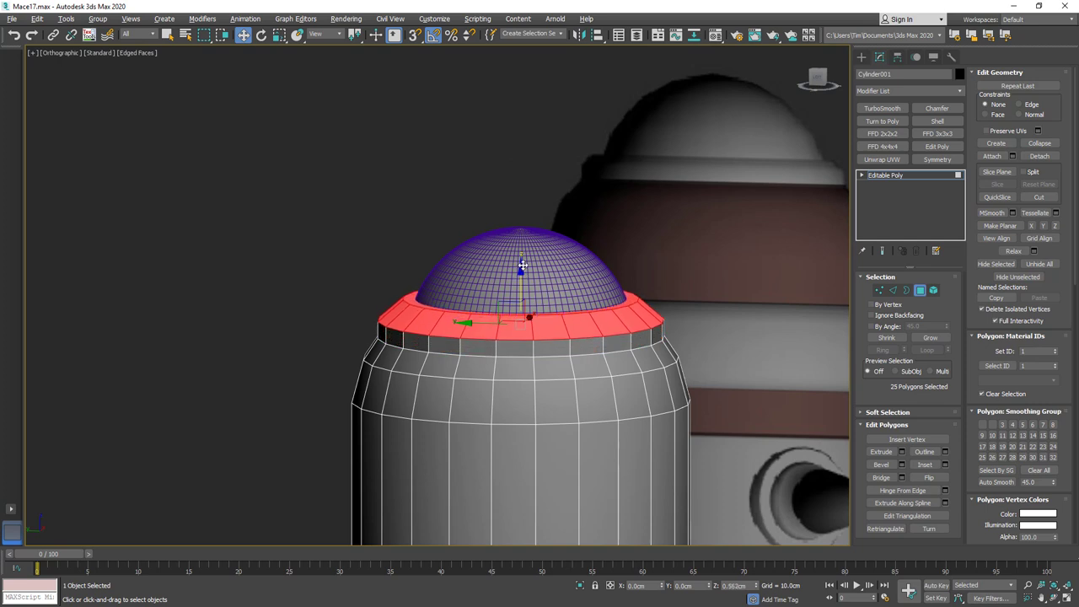
Lower the flat top polygon beneath the dome and scale it outward, leaving a narrow bevel around the rim.
{"action": "left_click", "coordinate": [553, 313]}
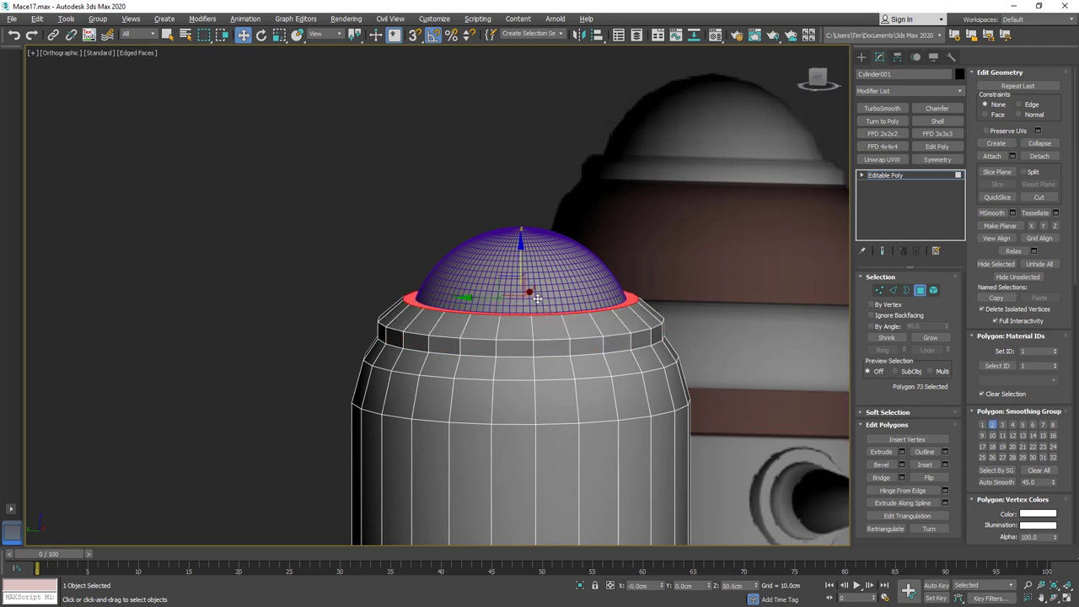
{"action": "left_click_drag", "start_coordinate": [520, 245], "coordinate": [525, 287]}
{"action": "key", "text": "r"}
{"action": "scroll", "coordinate": [523, 289], "scroll_direction": "up", "scroll_amount": 3}
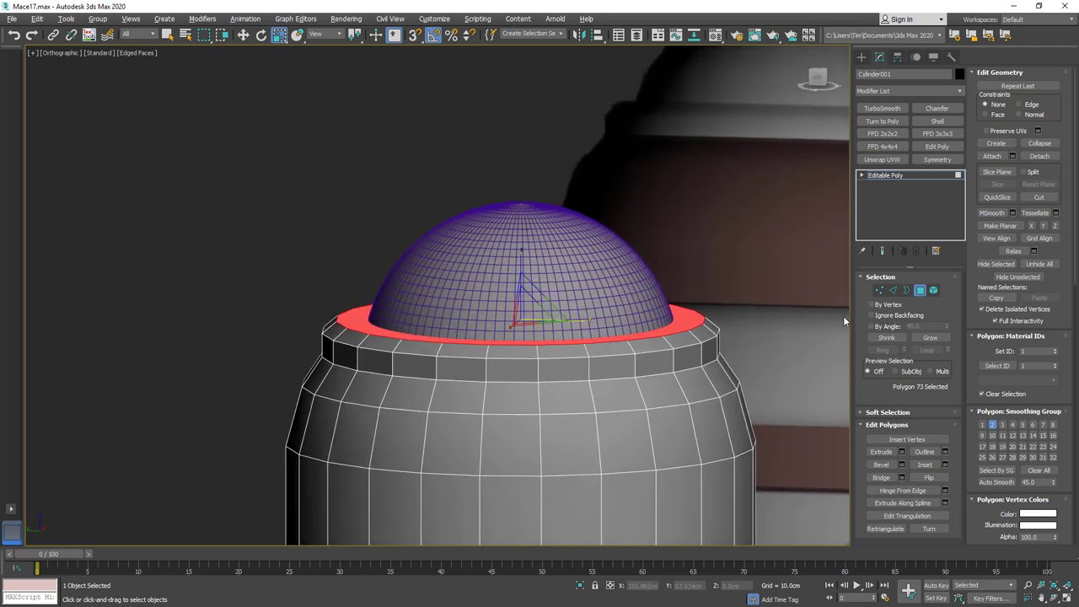
Connect the rim's bevel edges with a new edge loop, then raise it about 0.03 cm and scale it outward to round the bevel.
{"action": "left_click", "coordinate": [892, 290]}
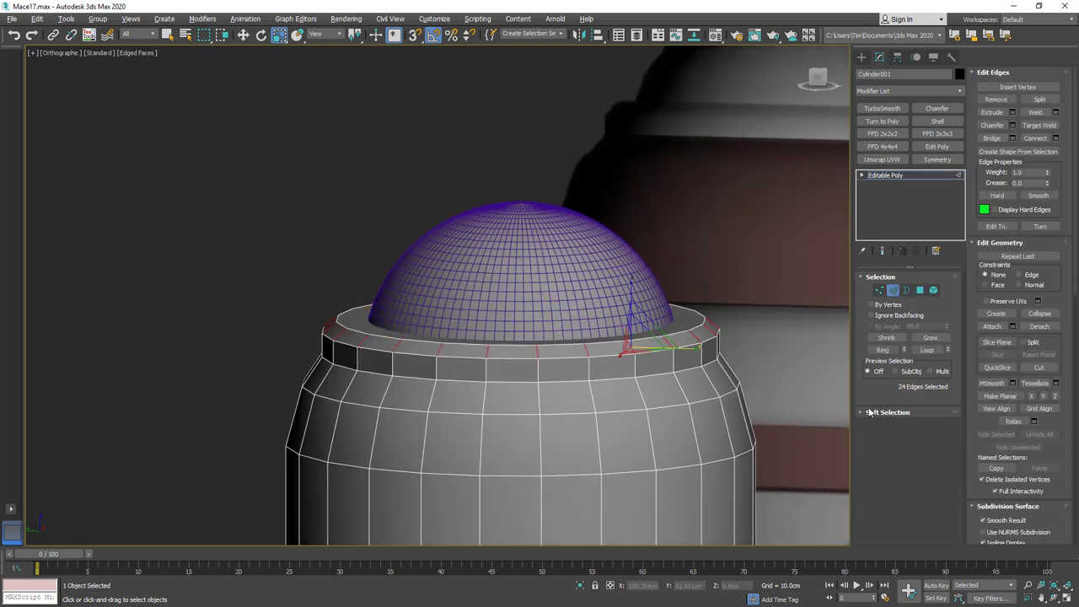
{"action": "left_click", "coordinate": [1034, 138]}
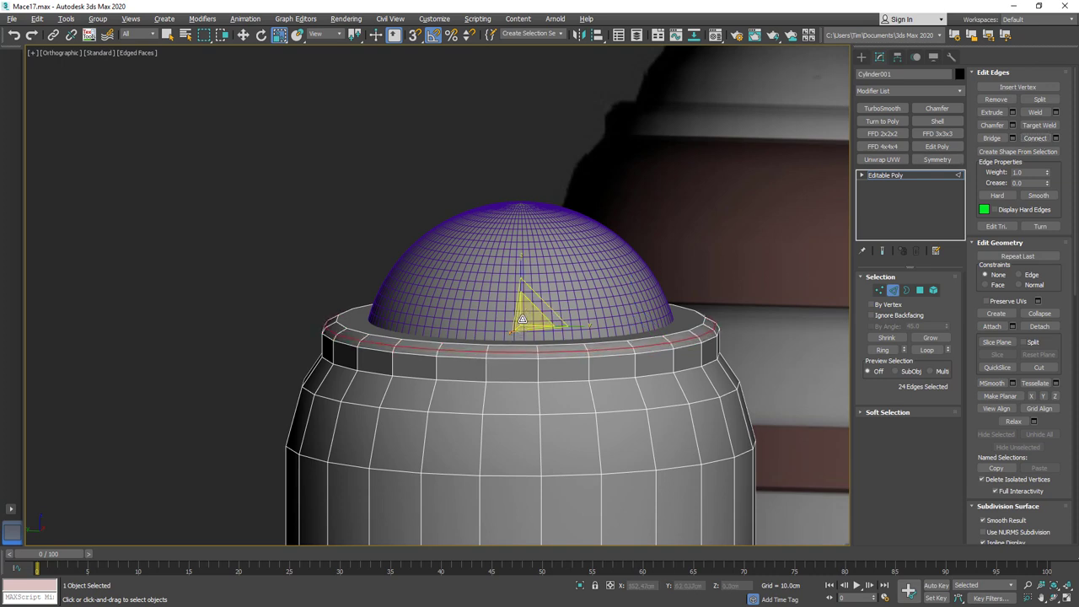
{"action": "key", "text": "w"}
{"action": "scroll", "coordinate": [523, 319], "scroll_direction": "up", "scroll_amount": 3}
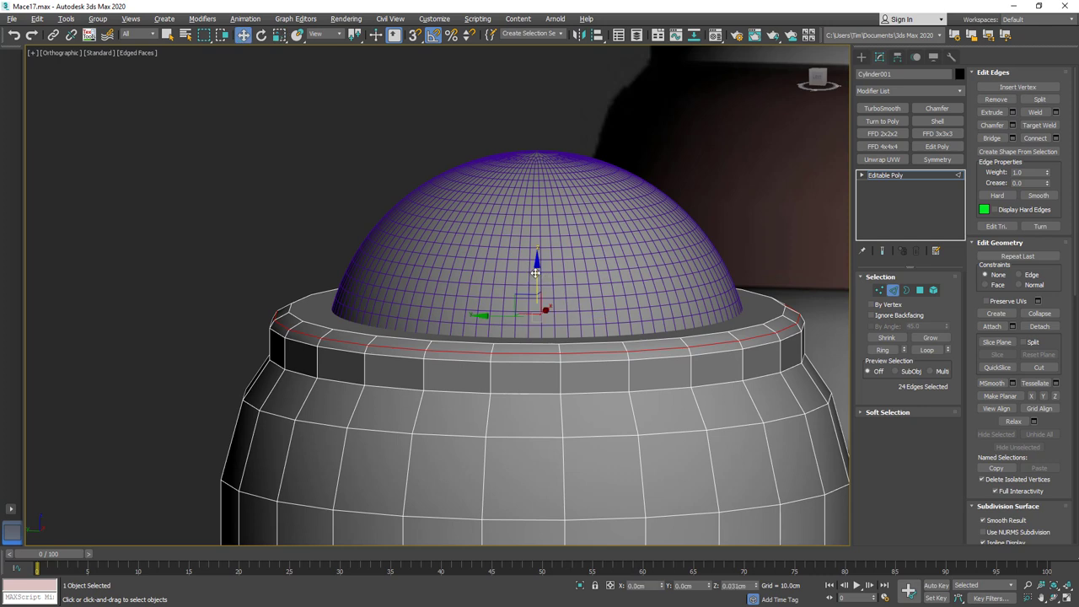
{"action": "key", "text": "r"}
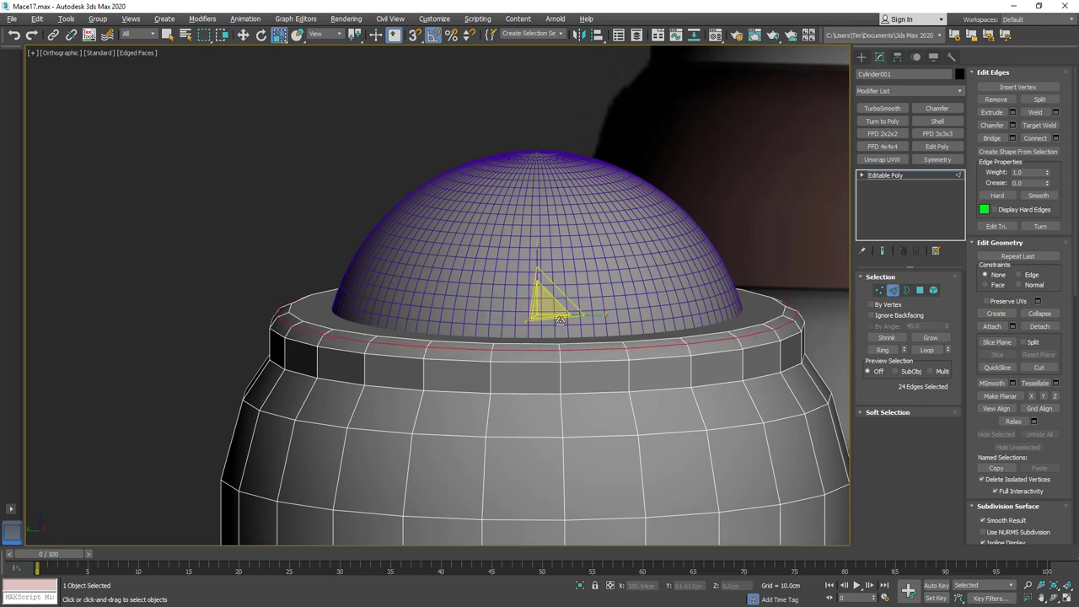
{"action": "middle_click_drag", "start_coordinate": [542, 305], "coordinate": [510, 341], "text": "alt"}
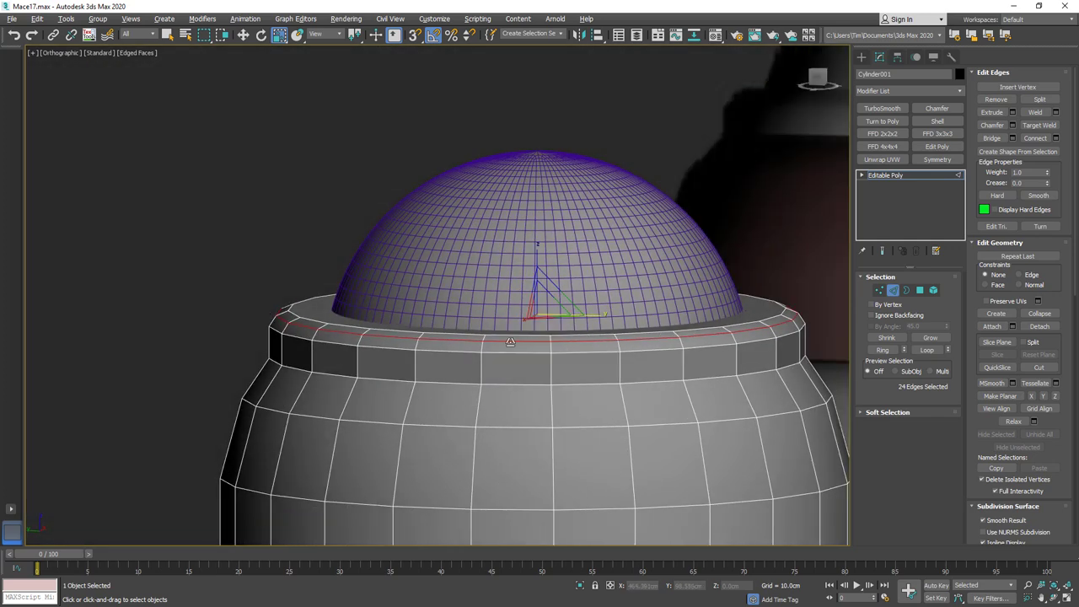
Select the flat top polygon around the dome and inset it slightly within the rim.
{"action": "left_click", "coordinate": [919, 290]}
{"action": "left_click", "coordinate": [327, 315]}
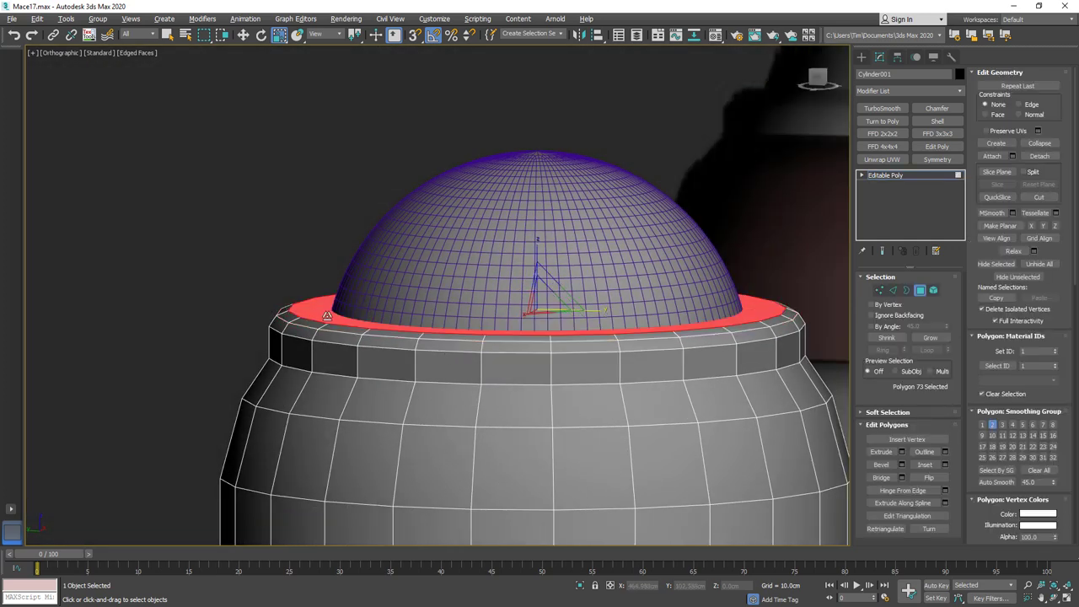
{"action": "middle_click_drag", "start_coordinate": [473, 370], "coordinate": [485, 337], "text": "alt"}
{"action": "left_click", "coordinate": [925, 464]}
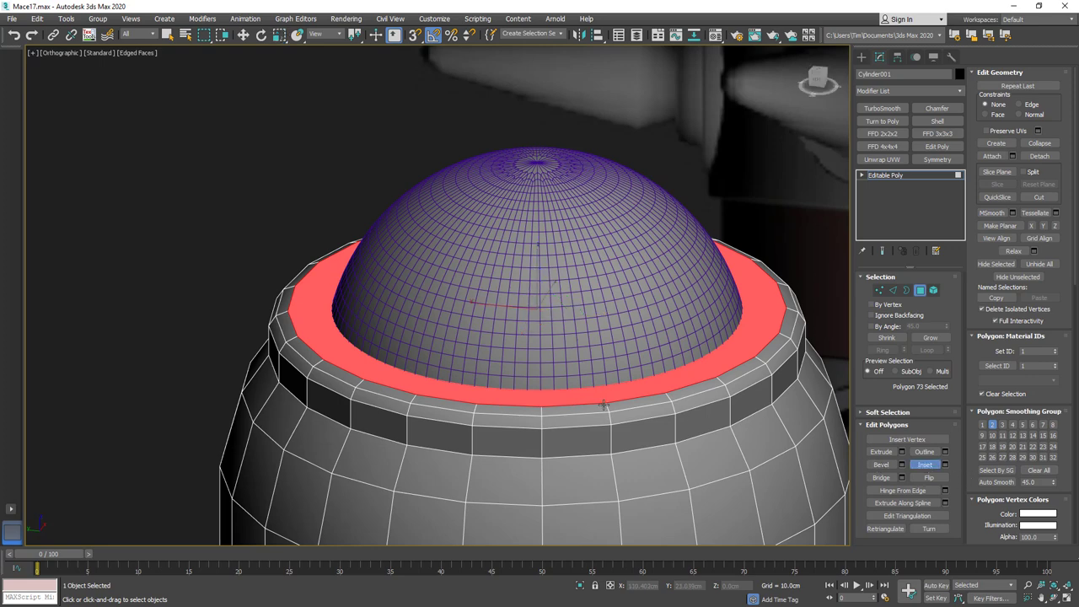
{"action": "left_click_drag", "start_coordinate": [327, 334], "coordinate": [341, 348]}
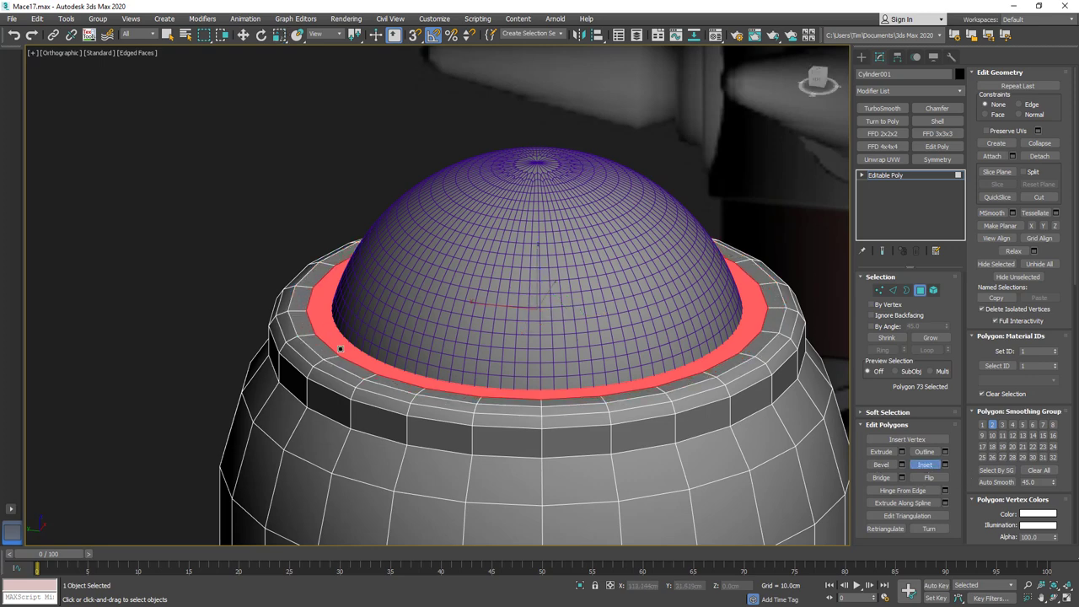
Collapse the inset flat polygon beneath the dome into a single center vertex.
{"action": "left_click", "coordinate": [1039, 143]}
{"action": "key", "text": "F3"}
{"action": "key", "text": "F3"}
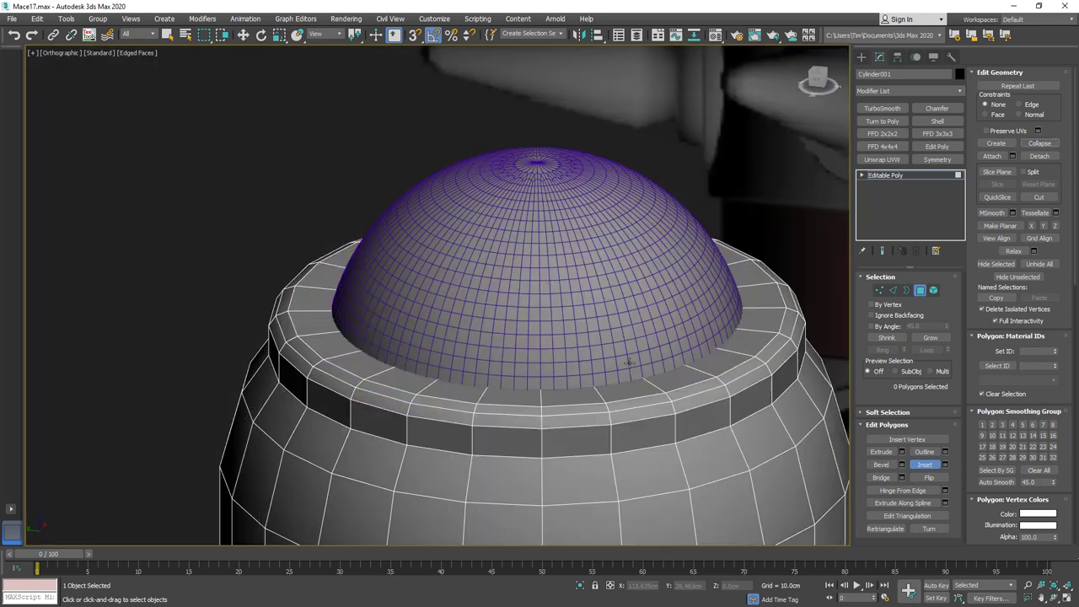
Select the polygons around the center vertex, grow the selection over the whole raised rim, and auto smooth it at 45.
{"action": "left_click", "coordinate": [878, 291]}
{"action": "key", "text": "F3"}
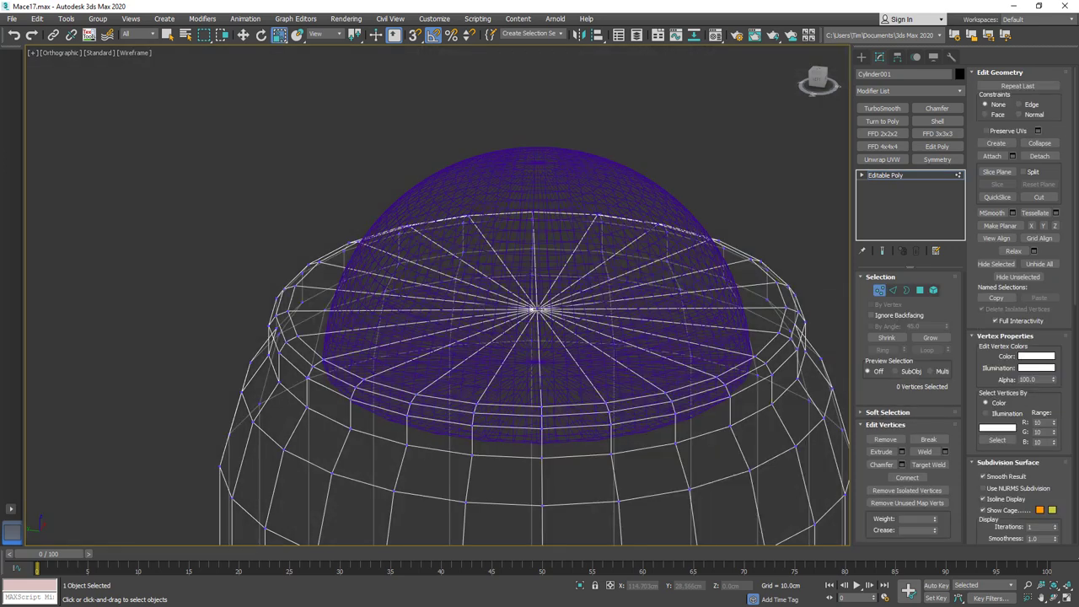
{"action": "left_click", "coordinate": [536, 310]}
{"action": "left_click", "coordinate": [919, 291], "text": "ctrl"}
{"action": "scroll", "coordinate": [822, 337], "scroll_direction": "down", "scroll_amount": 3}
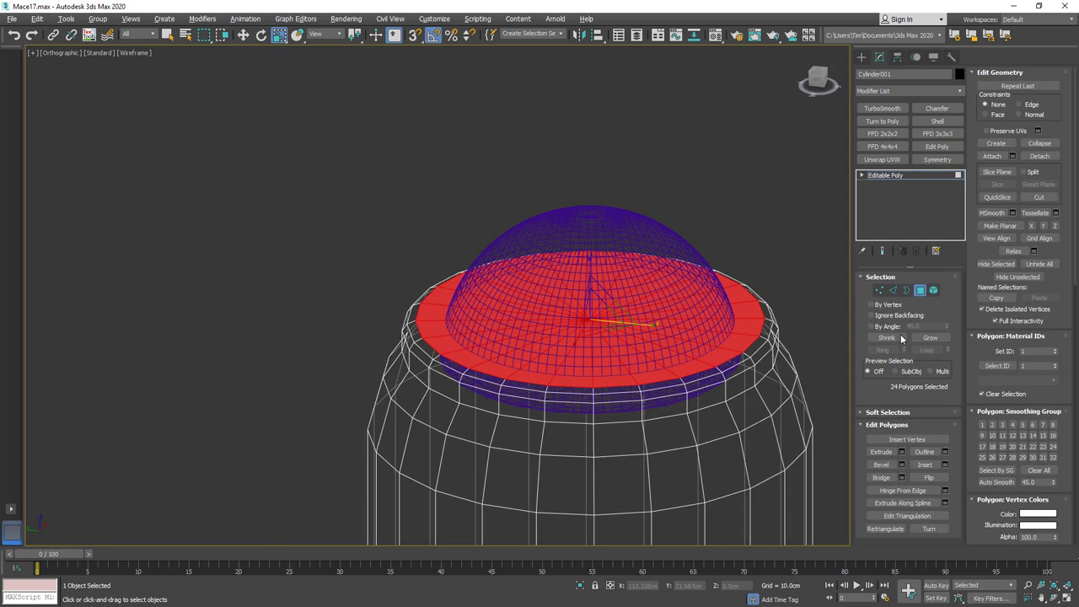
{"action": "key", "text": "F3"}
{"action": "key", "text": "w"}
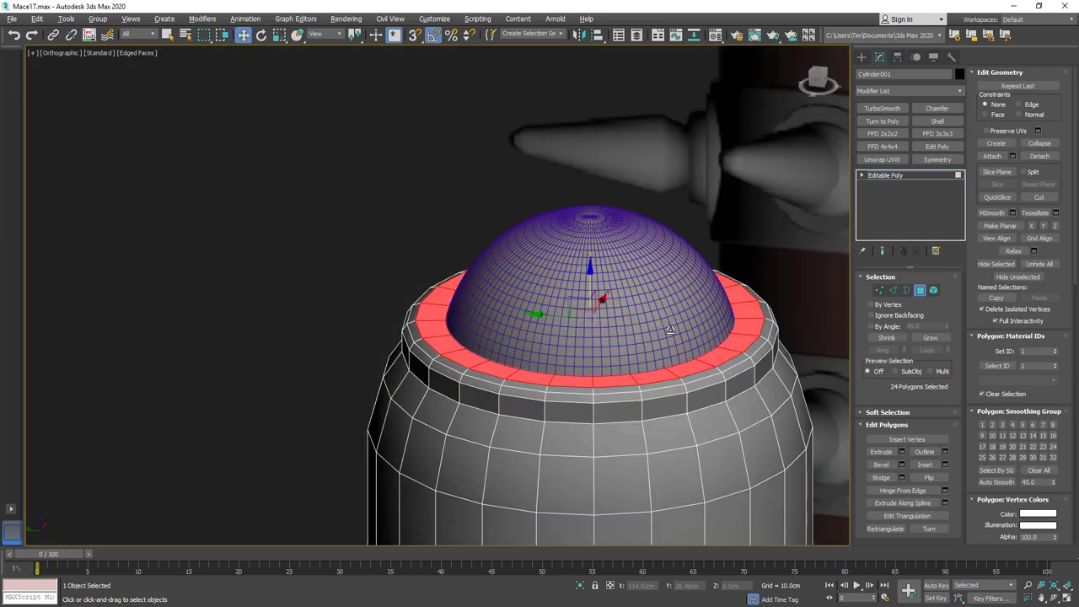
{"action": "left_click", "coordinate": [930, 338]}
{"action": "left_click", "coordinate": [930, 338]}
{"action": "left_click", "coordinate": [930, 338]}
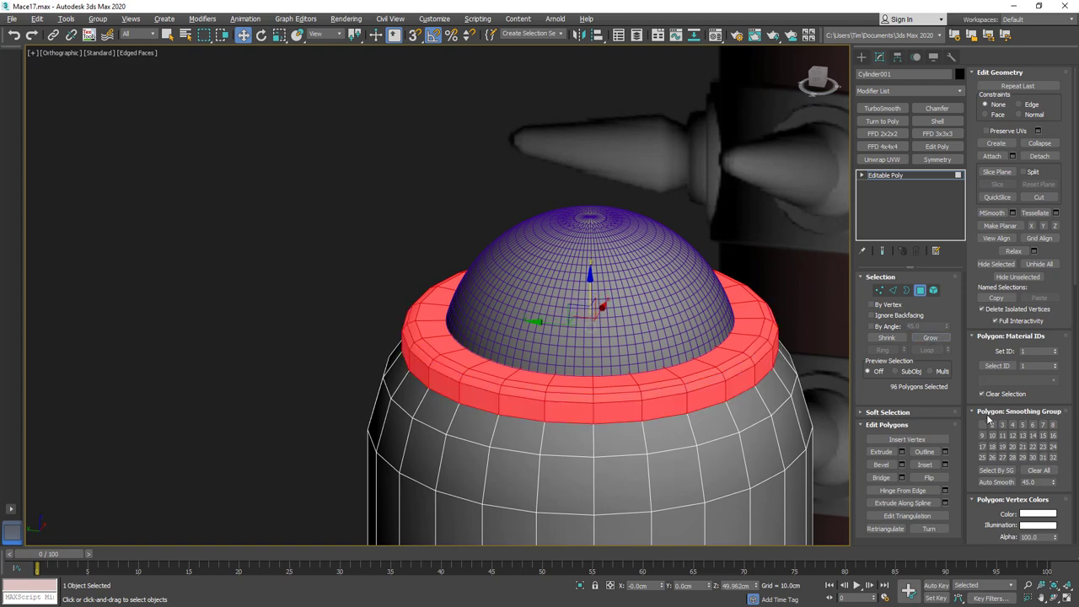
{"action": "left_click", "coordinate": [994, 481]}
{"action": "scroll", "coordinate": [665, 306], "scroll_direction": "down", "scroll_amount": 4}
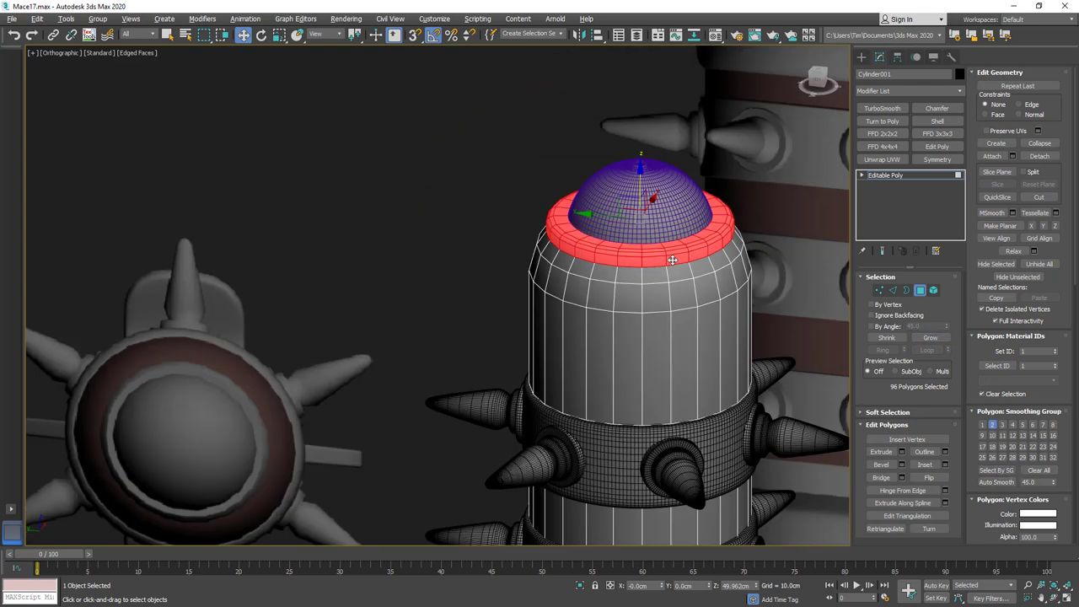
Paste the copied Chamfer and TurboSmooth modifiers onto the mace body's Editable Poly.
{"action": "scroll", "coordinate": [672, 261], "scroll_direction": "down", "scroll_amount": 5}
{"action": "key", "text": "4"}
{"action": "key", "text": "F4"}
{"action": "scroll", "coordinate": [651, 293], "scroll_direction": "down", "scroll_amount": 2}
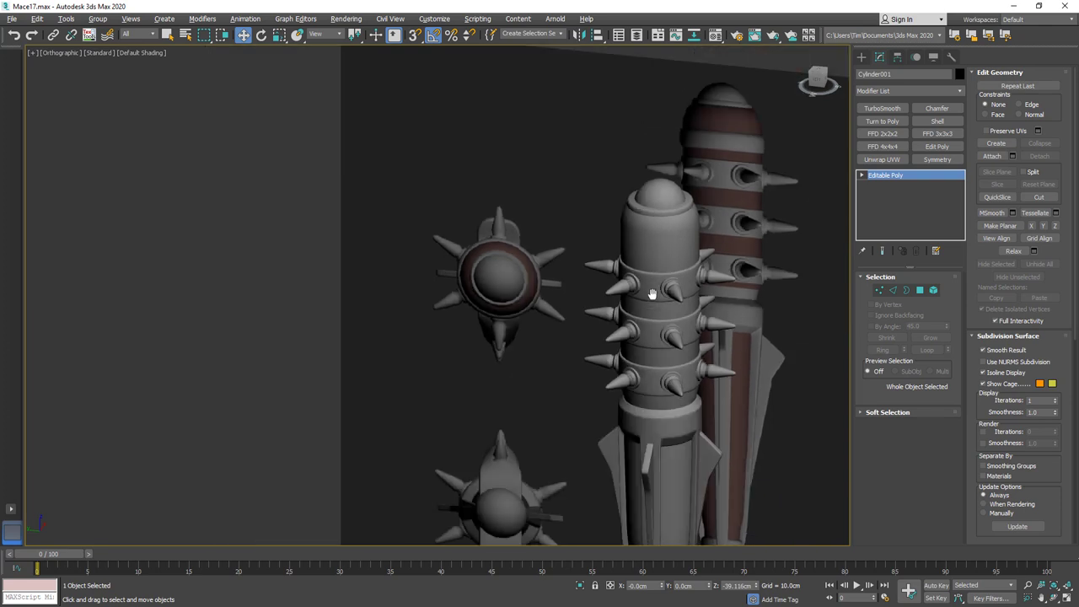
{"action": "mouse_move", "coordinate": [652, 293]}
{"action": "middle_mouse_down", "text": "alt"}
{"action": "mouse_move", "coordinate": [674, 283]}
{"action": "mouse_move", "coordinate": [656, 276]}
{"action": "middle_mouse_up", "text": "alt"}
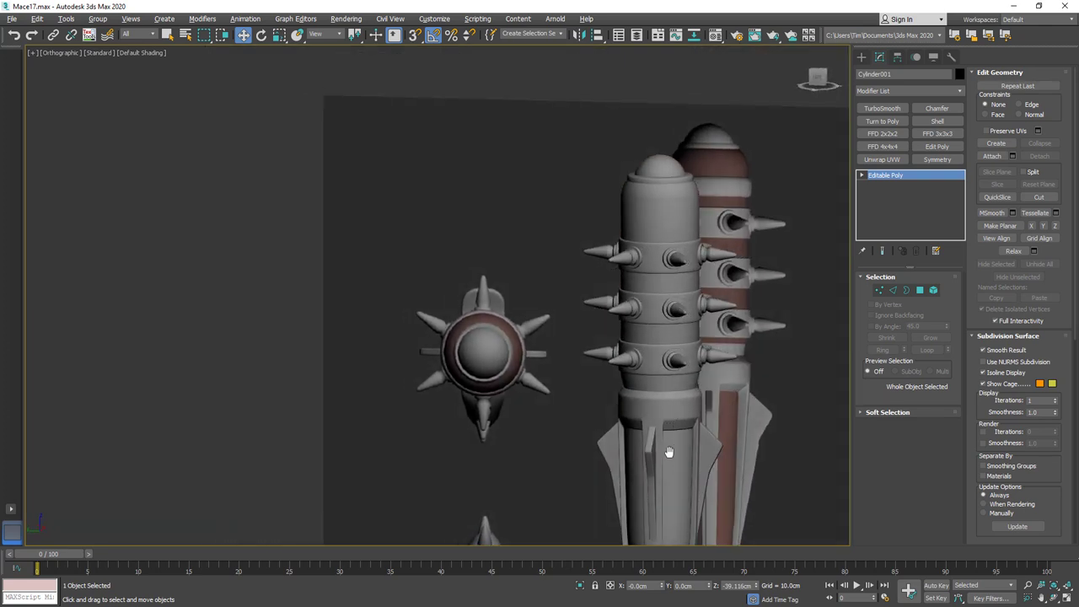
{"action": "middle_click_drag", "start_coordinate": [668, 453], "coordinate": [672, 184], "text": "alt"}
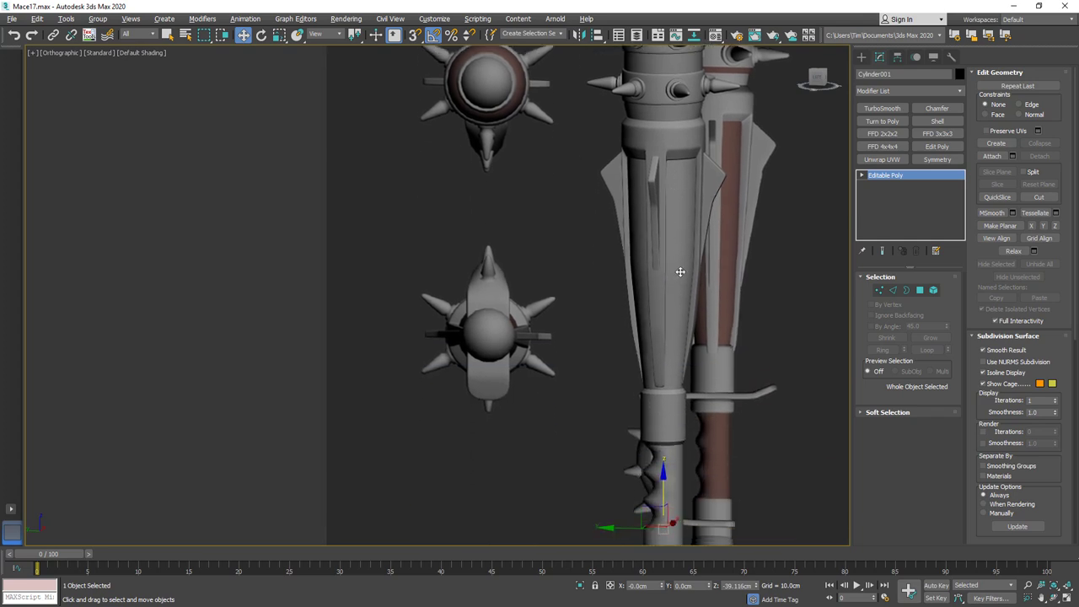
{"action": "key", "text": "F4"}
{"action": "middle_click_drag", "start_coordinate": [669, 428], "coordinate": [651, 444]}
{"action": "right_click", "coordinate": [891, 184]}
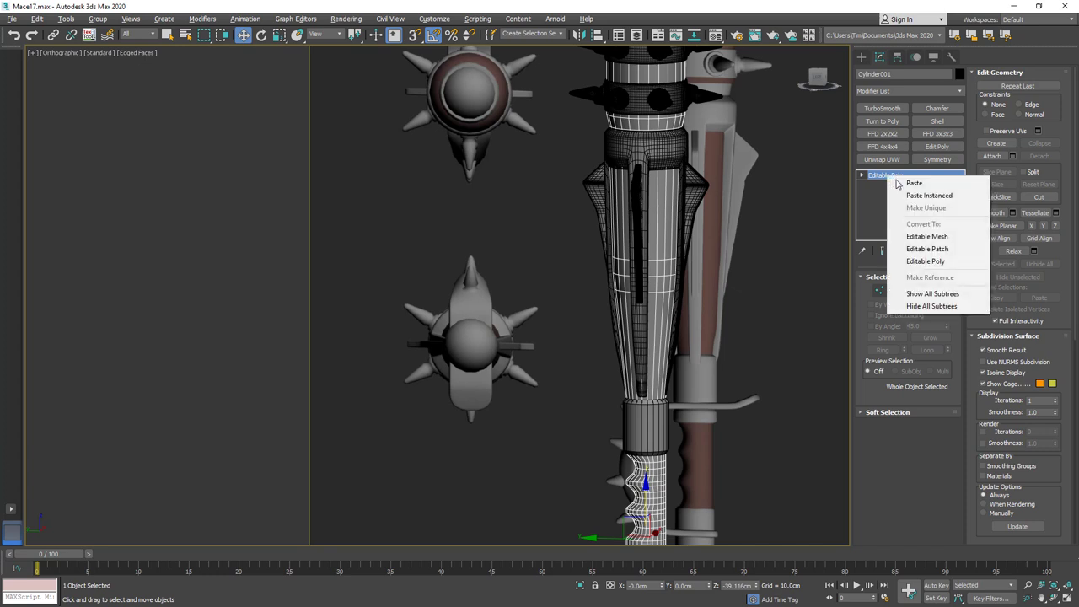
{"action": "left_click", "coordinate": [905, 182]}
{"action": "key", "text": "F4"}
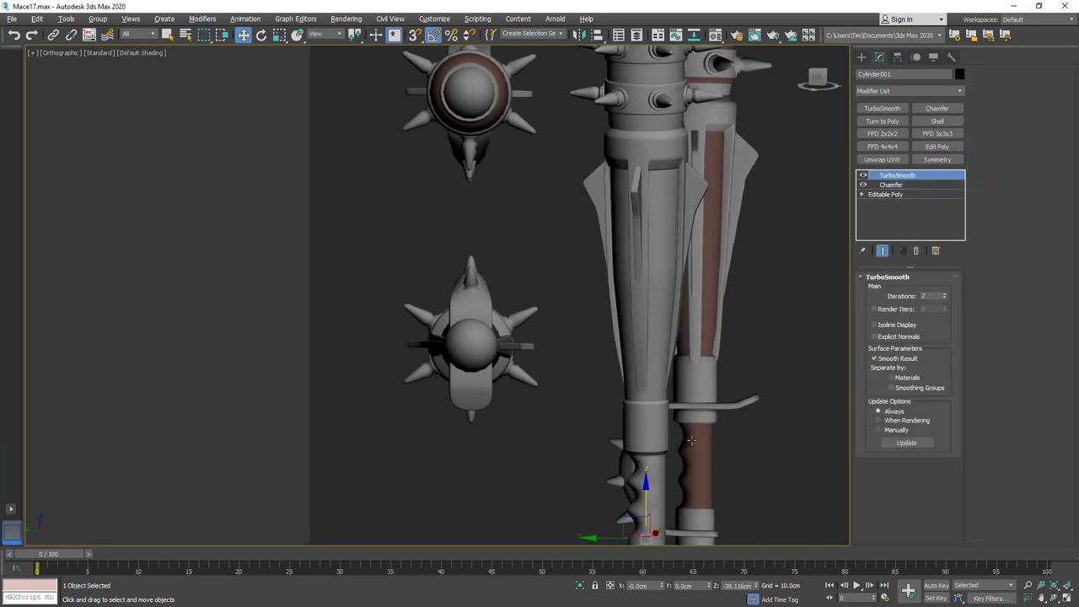
Isolate the mace body in the Left view, framed on the grip, and save the scene as Mace18.max.
{"action": "scroll", "coordinate": [644, 430], "scroll_direction": "up", "scroll_amount": 8}
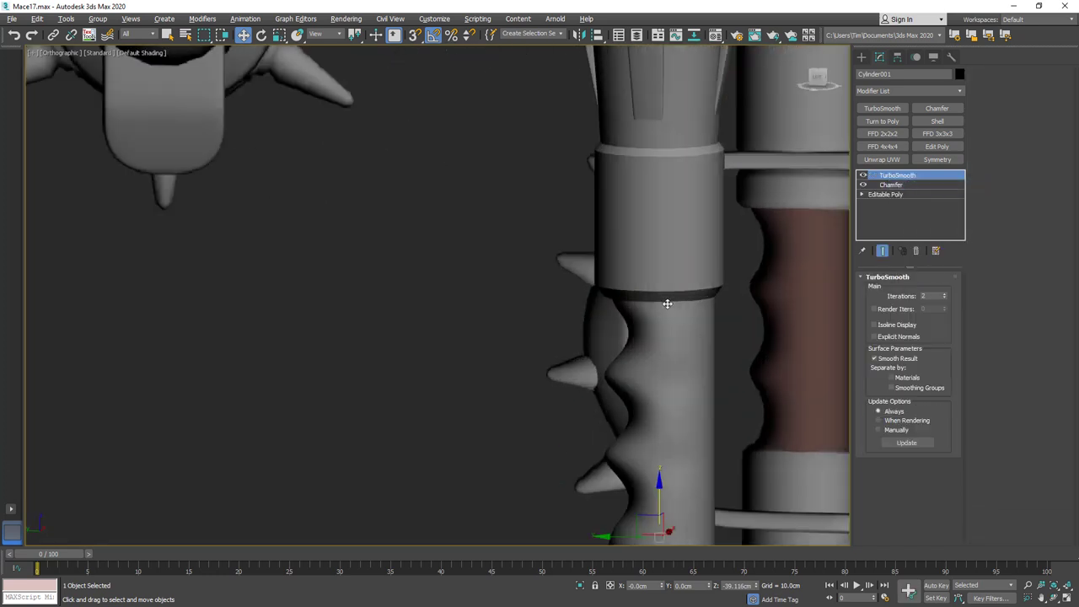
{"action": "key", "text": "F4"}
{"action": "key", "text": "F4"}
{"action": "middle_click_drag", "start_coordinate": [666, 300], "coordinate": [689, 302], "text": "alt"}
{"action": "key", "text": "F4"}
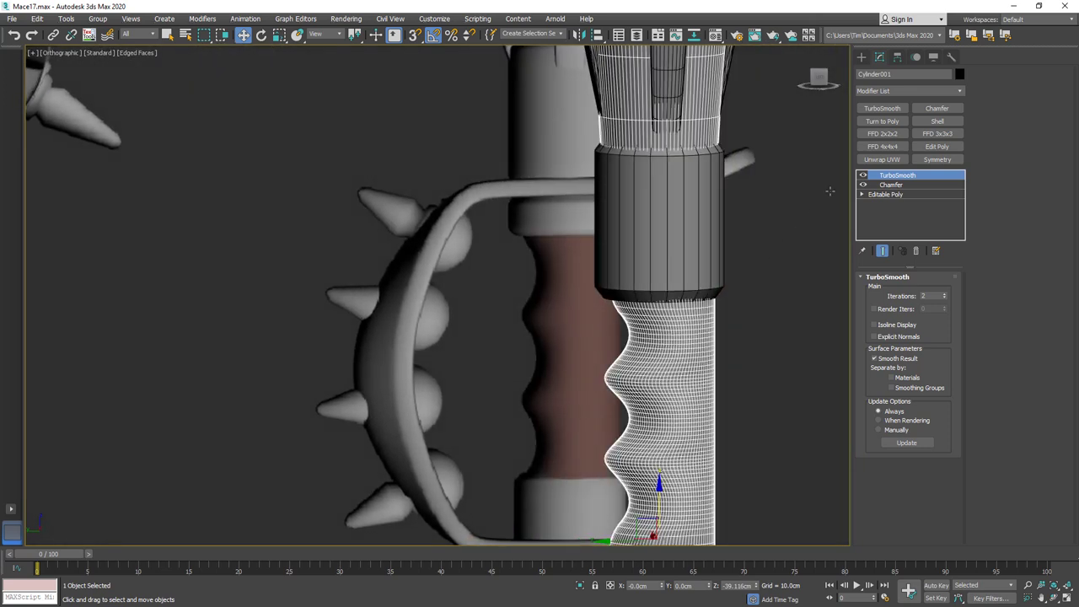
{"action": "key", "text": "alt+q"}
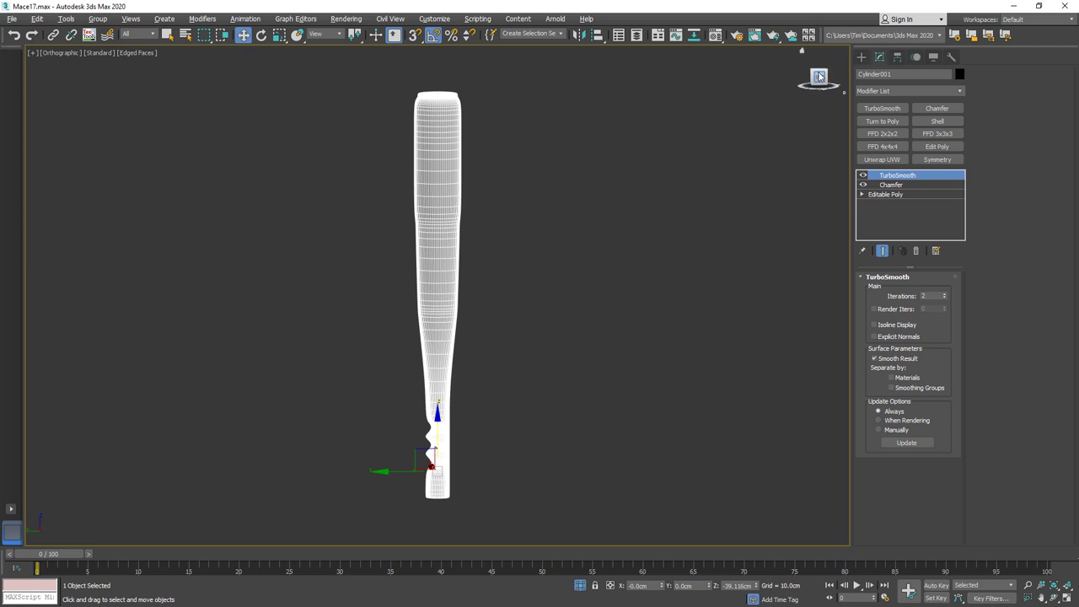
{"action": "left_click", "coordinate": [819, 80]}
{"action": "middle_click_drag", "start_coordinate": [426, 439], "coordinate": [529, 291]}
{"action": "scroll", "coordinate": [529, 290], "scroll_direction": "up", "scroll_amount": 9}
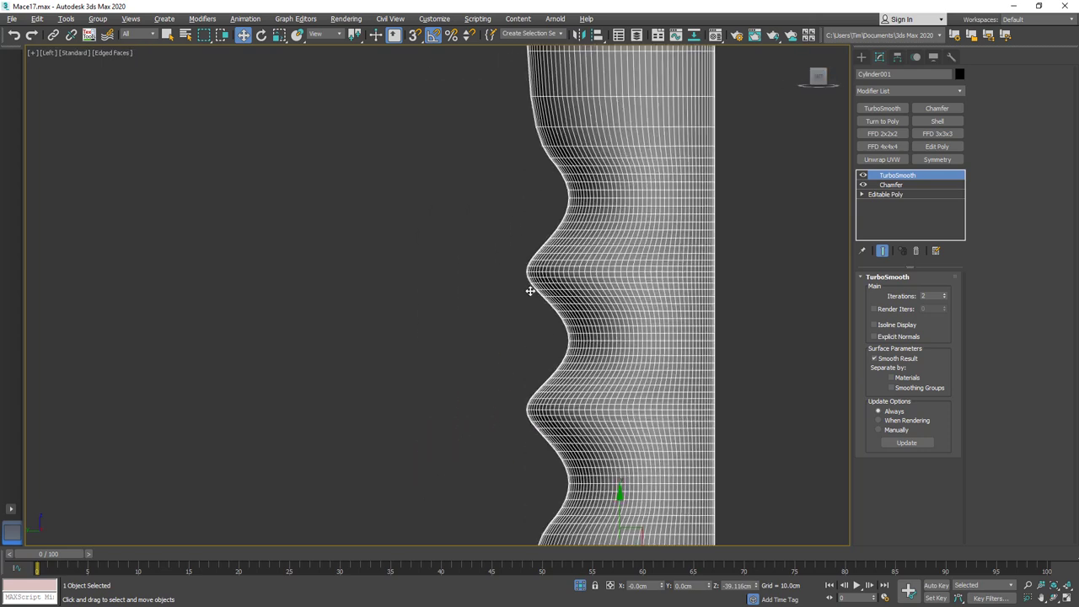
{"action": "key", "text": "F4"}
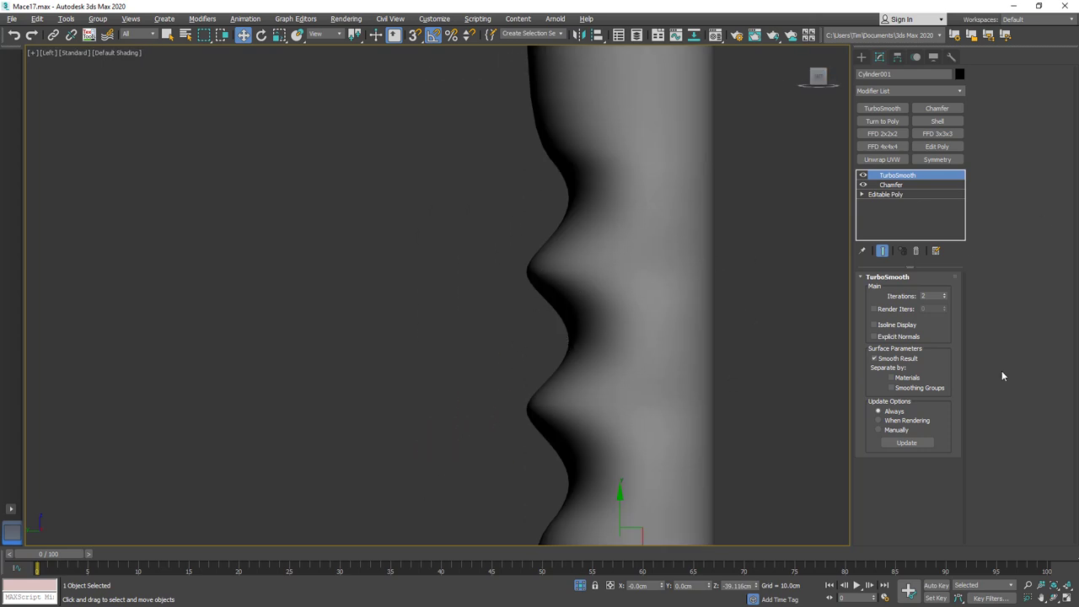
{"action": "key", "text": "ctrl+s"}
{"action": "key", "text": "q"}
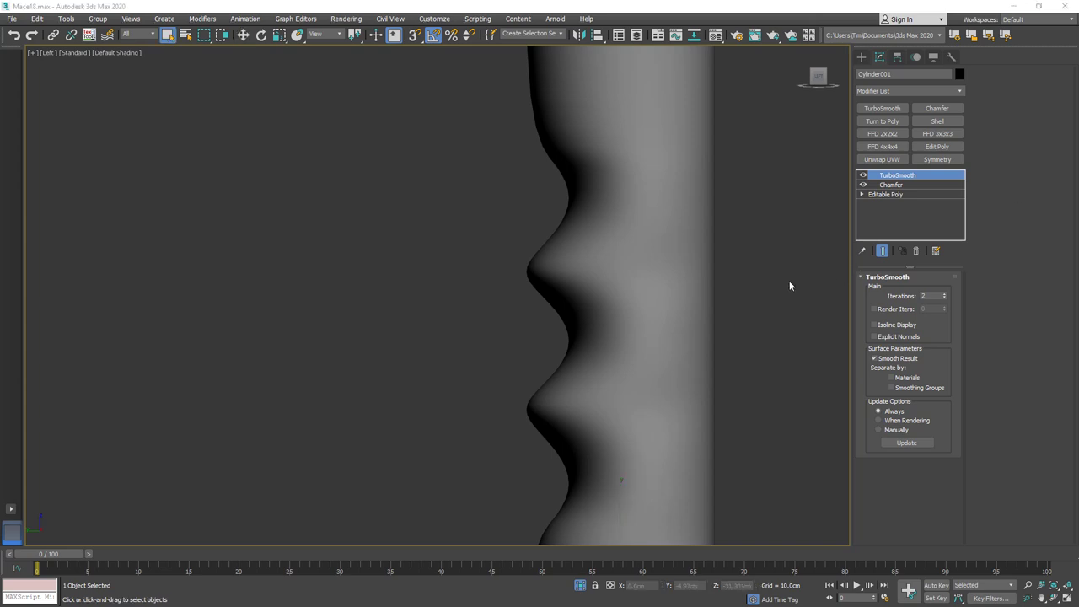
Select the straight ring of polygons above the grip's finger grooves in the Editable Poly and auto smooth them at 45.
{"action": "key", "text": "F4"}
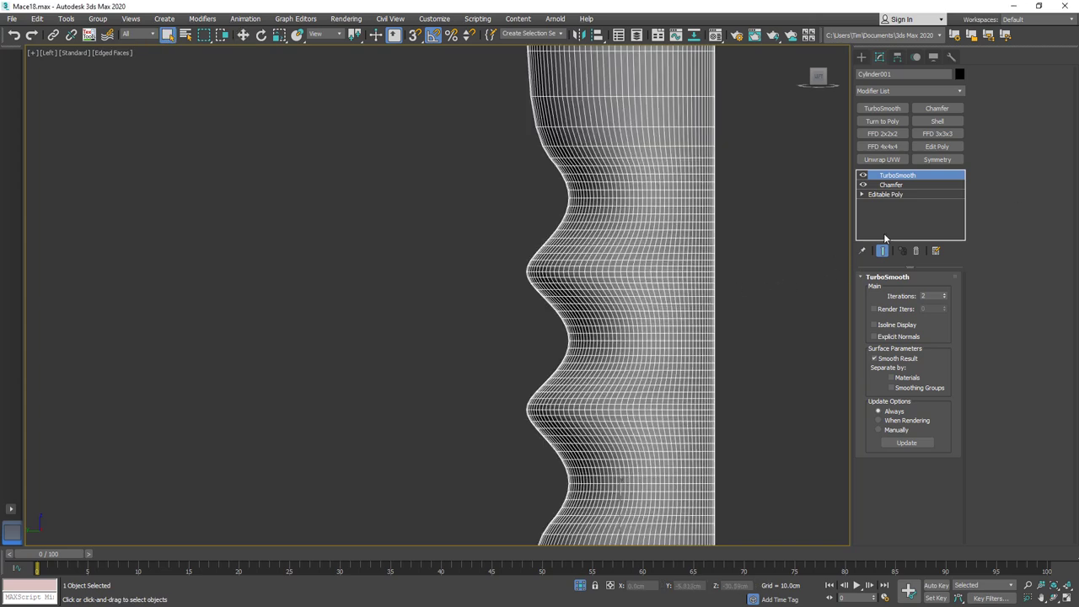
{"action": "left_click", "coordinate": [886, 194]}
{"action": "middle_click_drag", "start_coordinate": [653, 172], "coordinate": [653, 473]}
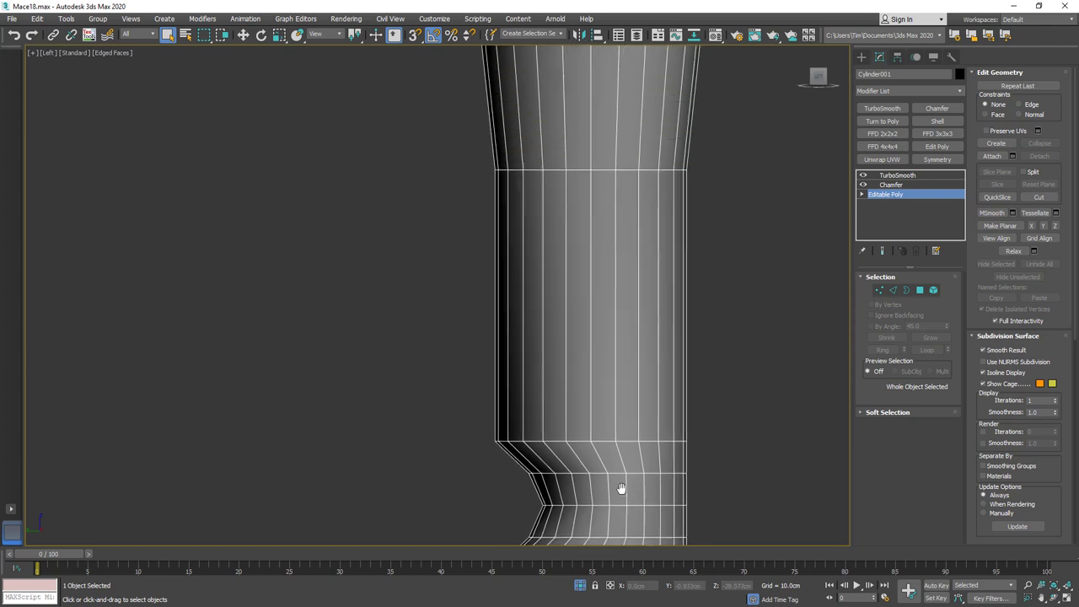
{"action": "scroll", "coordinate": [654, 293], "scroll_direction": "down", "scroll_amount": 3}
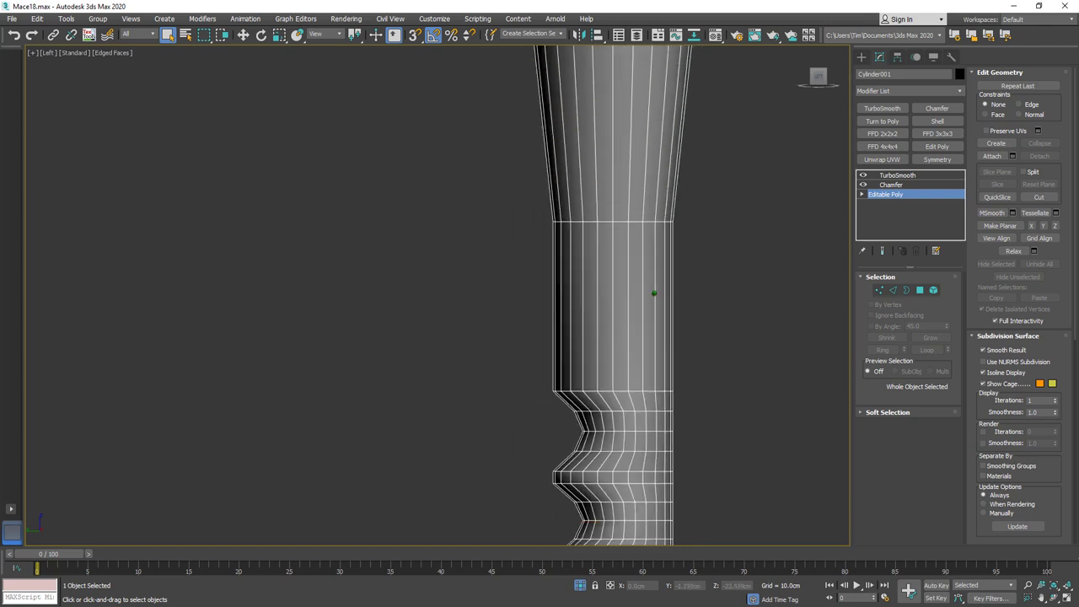
{"action": "left_click", "coordinate": [897, 175]}
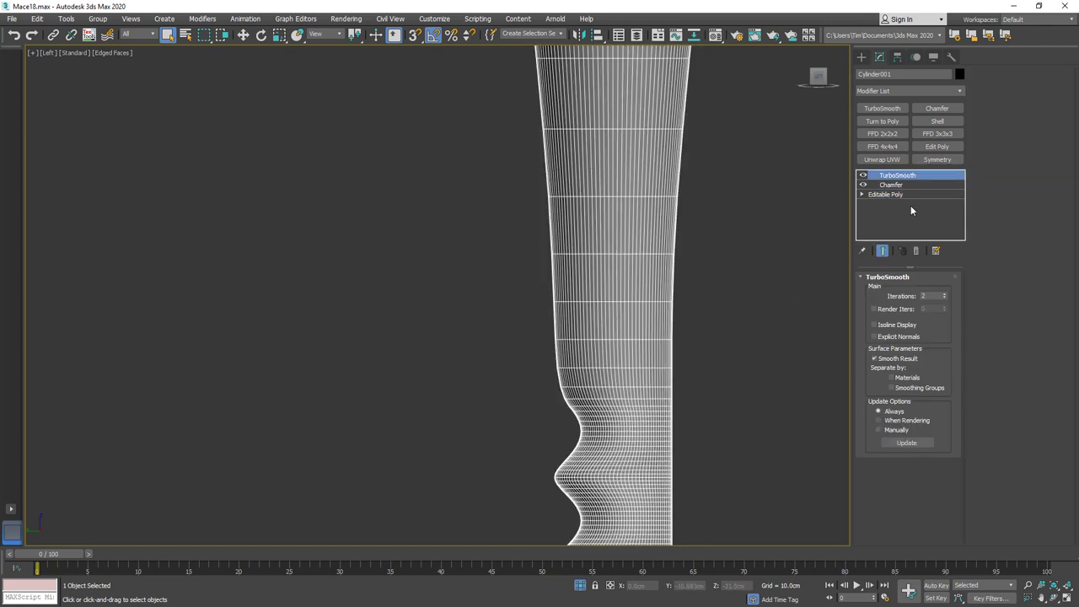
{"action": "left_click", "coordinate": [899, 194]}
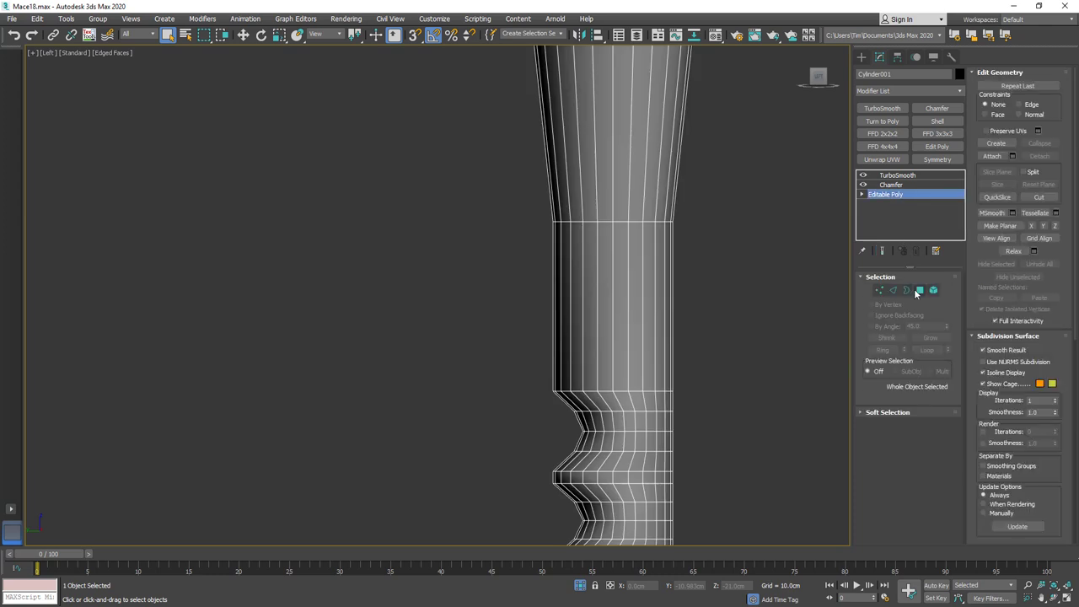
{"action": "left_click", "coordinate": [919, 290]}
{"action": "left_click_drag", "start_coordinate": [720, 270], "coordinate": [497, 275]}
{"action": "left_click", "coordinate": [1005, 483]}
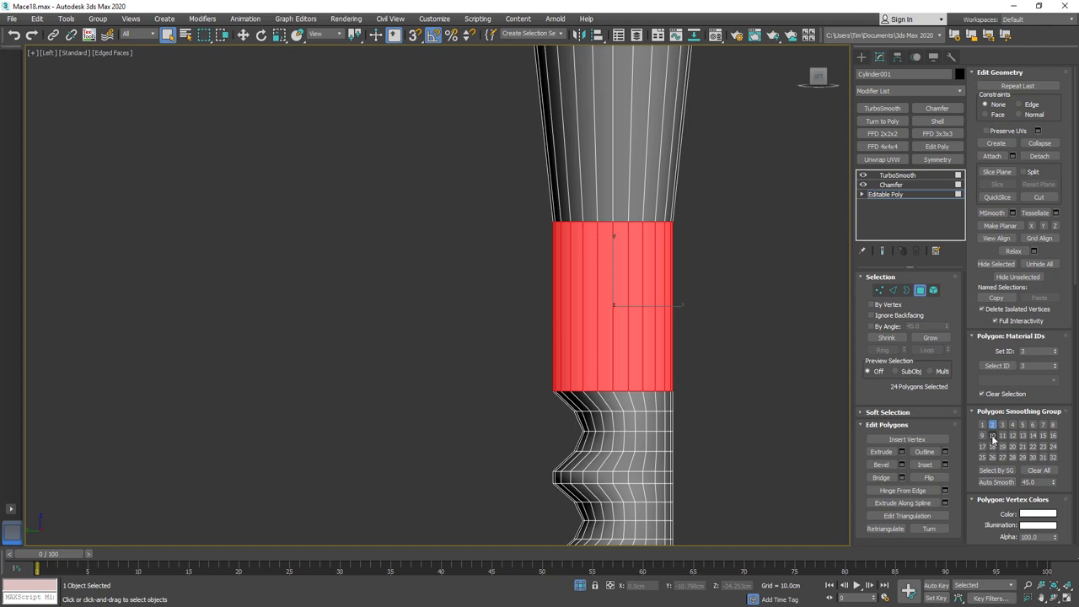
Preview the mace body with TurboSmooth applied, then turn off the TurboSmooth modifier's display.
{"action": "left_click", "coordinate": [885, 193]}
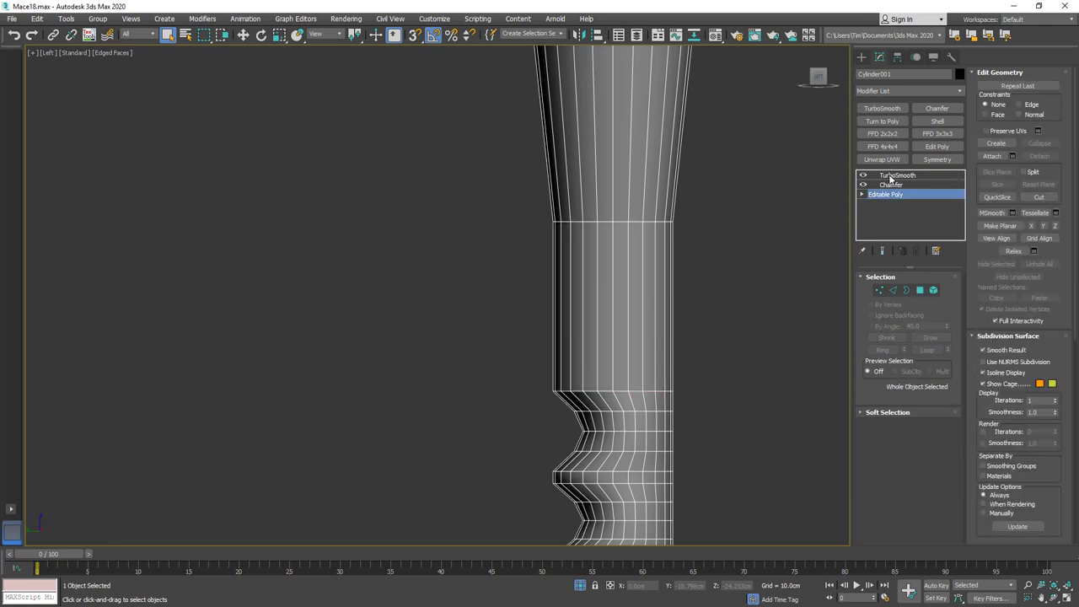
{"action": "left_click", "coordinate": [890, 175]}
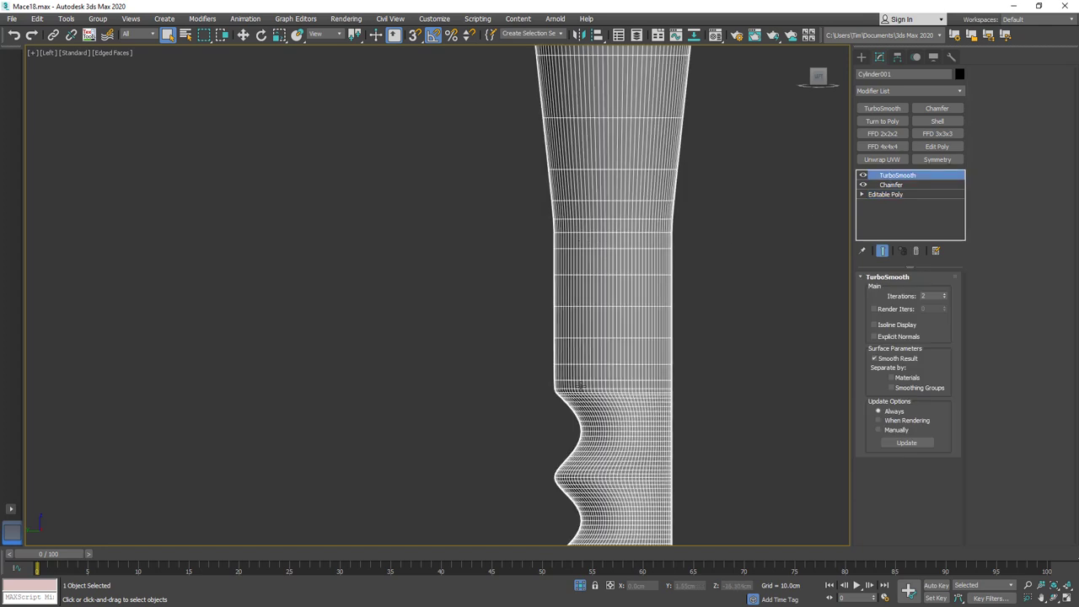
{"action": "key", "text": "F4"}
{"action": "key", "text": "F4"}
{"action": "left_click", "coordinate": [861, 174]}
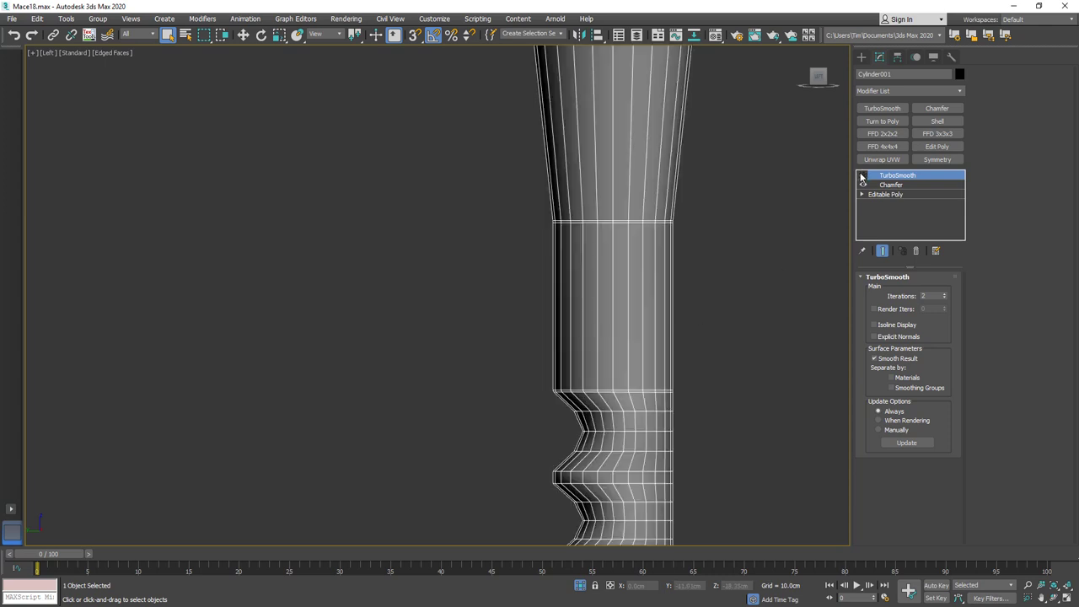
{"action": "middle_click_drag", "start_coordinate": [702, 345], "coordinate": [708, 209]}
{"action": "scroll", "coordinate": [642, 292], "scroll_direction": "up", "scroll_amount": 3}
Select the polygons of the grip's three finger grooves and auto smooth them at 45.
{"action": "left_click", "coordinate": [883, 195]}
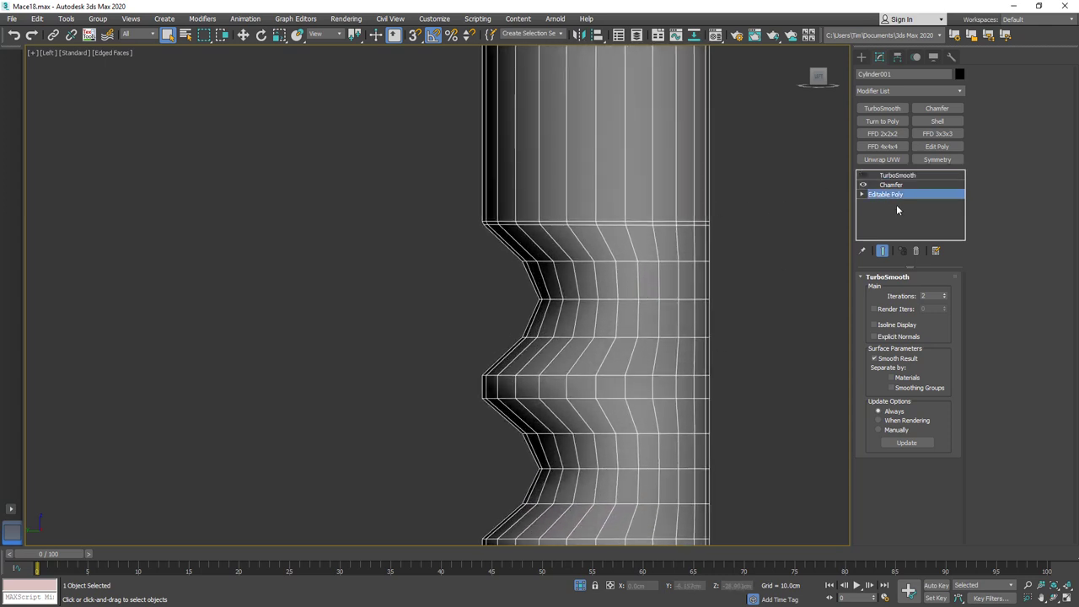
{"action": "left_click", "coordinate": [920, 290]}
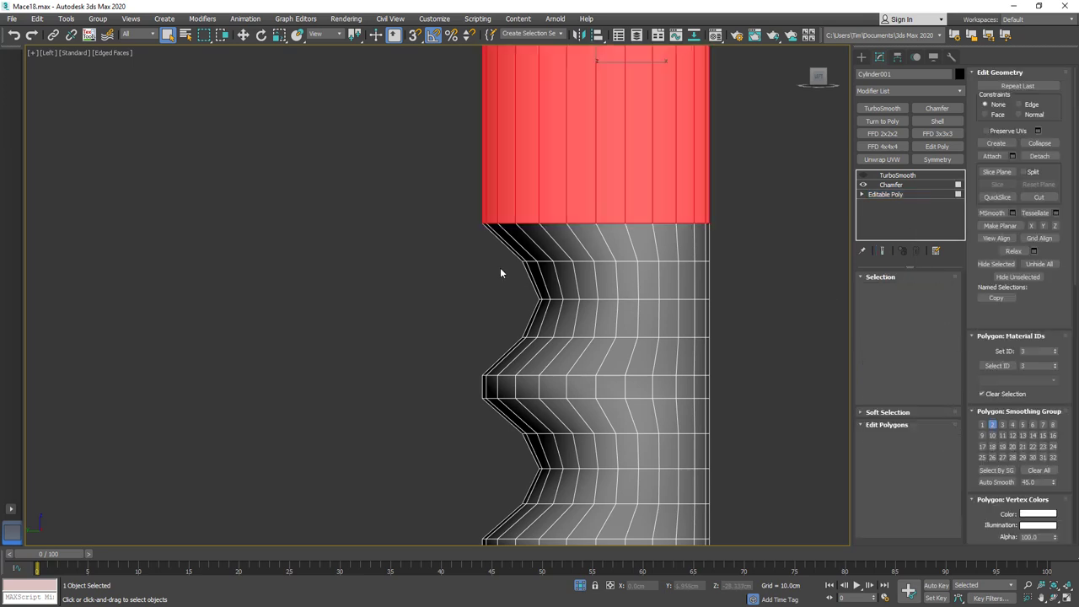
{"action": "left_click_drag", "start_coordinate": [577, 361], "coordinate": [580, 350]}
{"action": "middle_click_drag", "start_coordinate": [541, 399], "coordinate": [536, 280]}
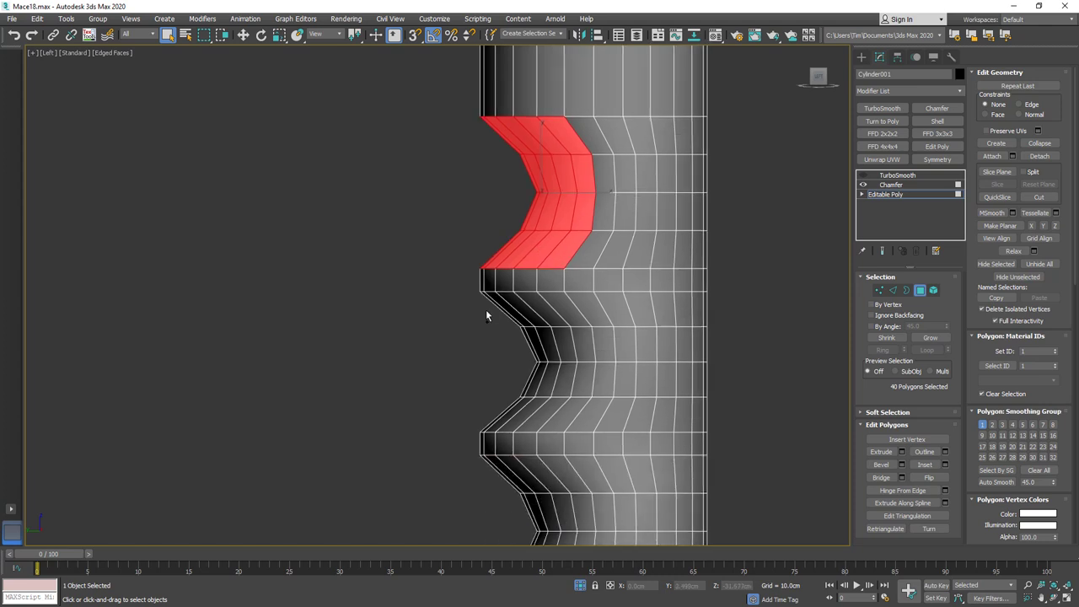
{"action": "left_click_drag", "start_coordinate": [576, 405], "coordinate": [576, 405], "text": "ctrl"}
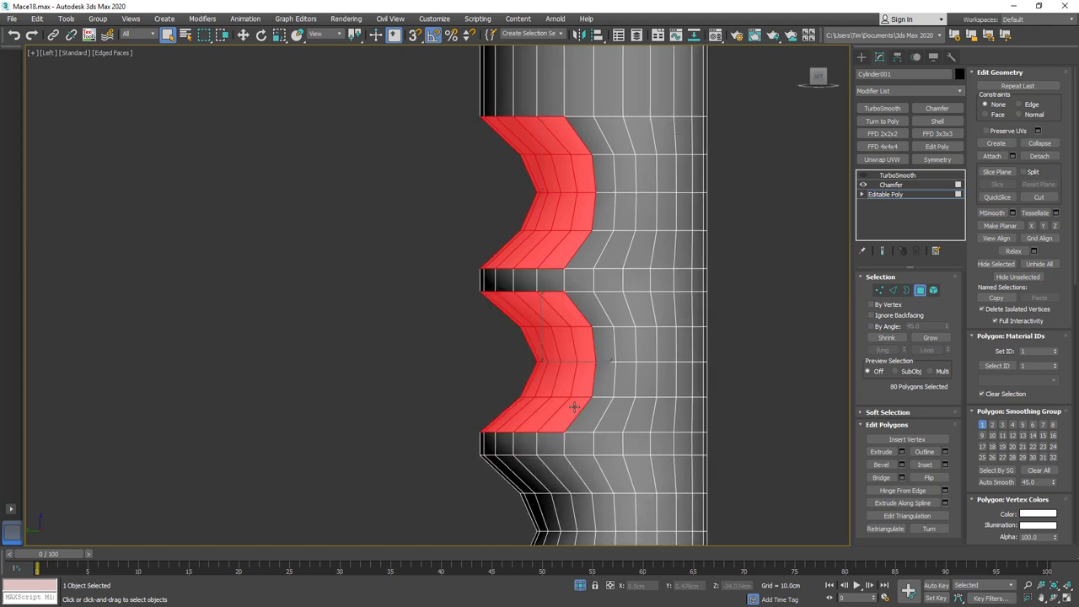
{"action": "middle_click_drag", "start_coordinate": [489, 479], "coordinate": [488, 339]}
{"action": "left_click_drag", "start_coordinate": [577, 433], "coordinate": [575, 435], "text": "ctrl"}
{"action": "middle_click_drag", "start_coordinate": [575, 435], "coordinate": [638, 378], "text": "alt"}
{"action": "left_click", "coordinate": [984, 483]}
{"action": "scroll", "coordinate": [630, 333], "scroll_direction": "down", "scroll_amount": 4}
{"action": "scroll", "coordinate": [629, 332], "scroll_direction": "up", "scroll_amount": 2}
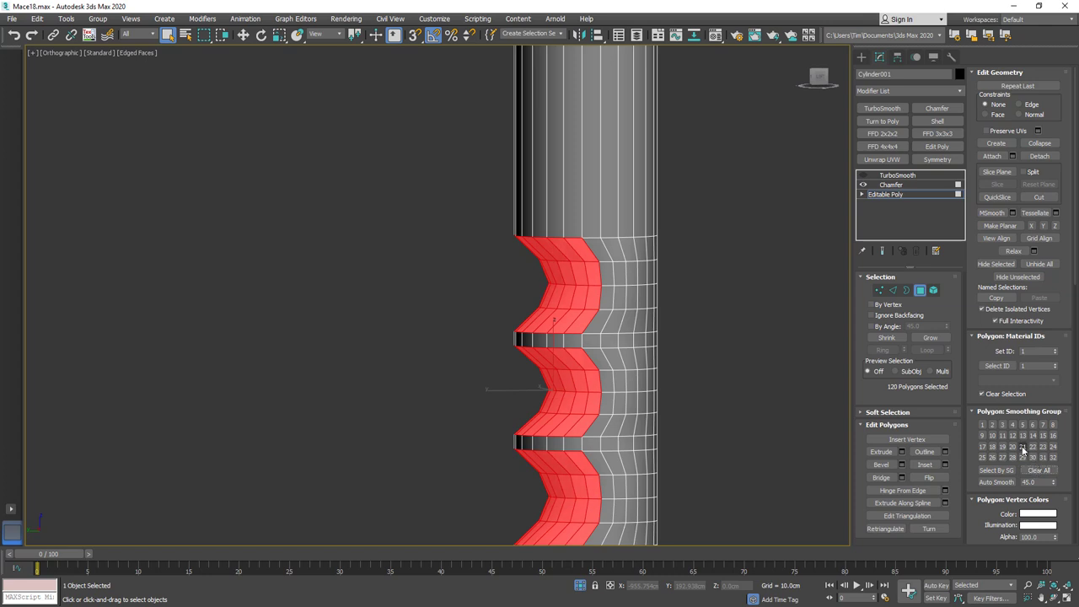
{"action": "middle_click_drag", "start_coordinate": [636, 406], "coordinate": [628, 351]}
{"action": "key", "text": "4"}
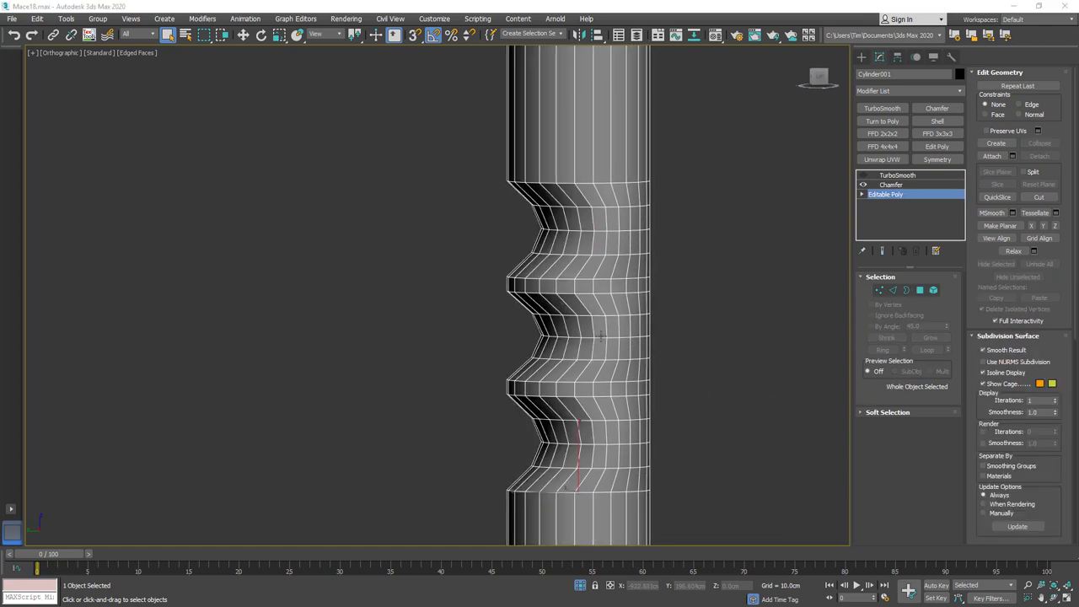
Examine the finger grooves' shading and edges with the Chamfer modifier applied.
{"action": "key", "text": "F4"}
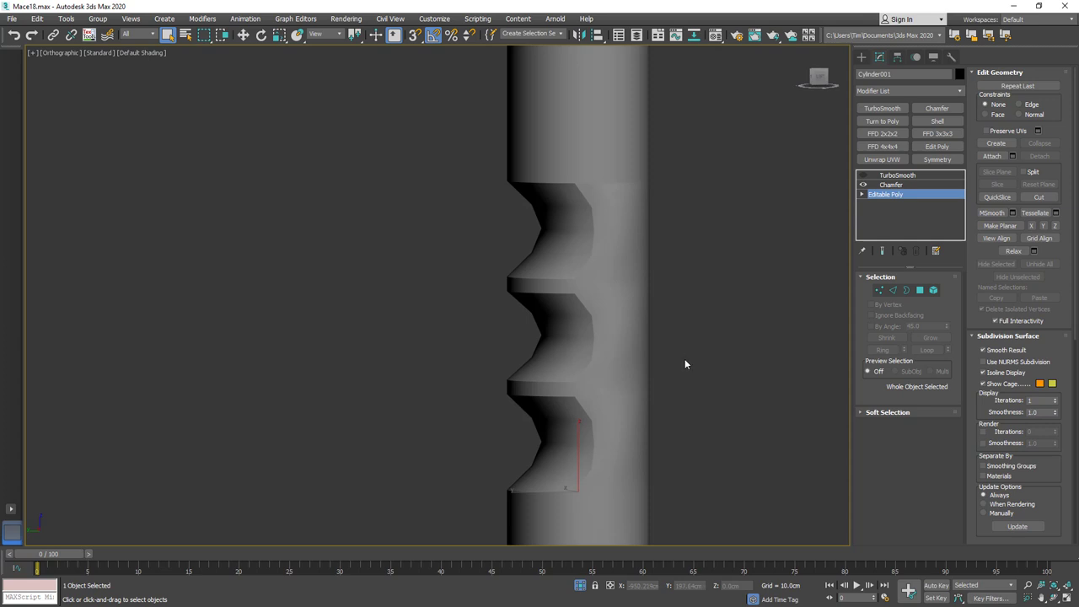
{"action": "left_click", "coordinate": [882, 186]}
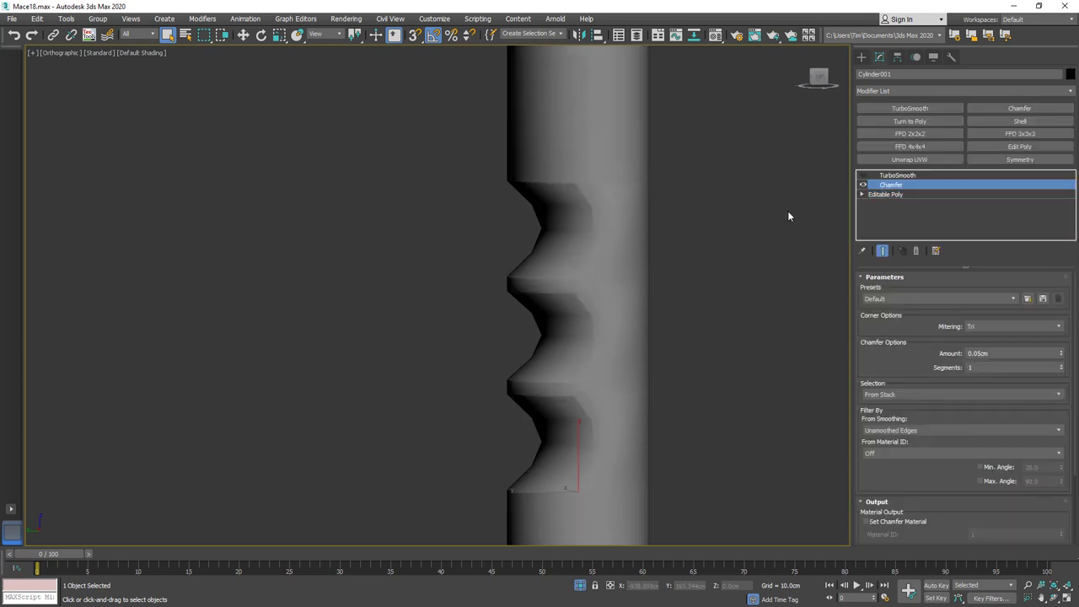
{"action": "key", "text": "F4"}
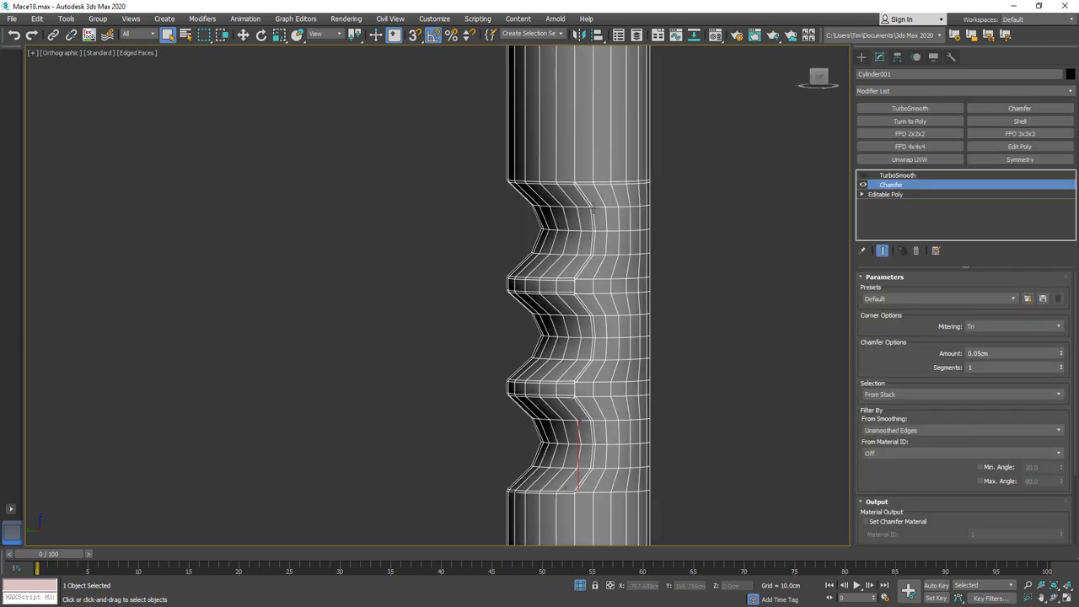
Turn the TurboSmooth modifier's display back on, hide the edged faces and inspect the smoothed grip and mace body.
{"action": "left_click", "coordinate": [861, 175]}
{"action": "key", "text": "F4"}
{"action": "scroll", "coordinate": [662, 239], "scroll_direction": "down", "scroll_amount": 5}
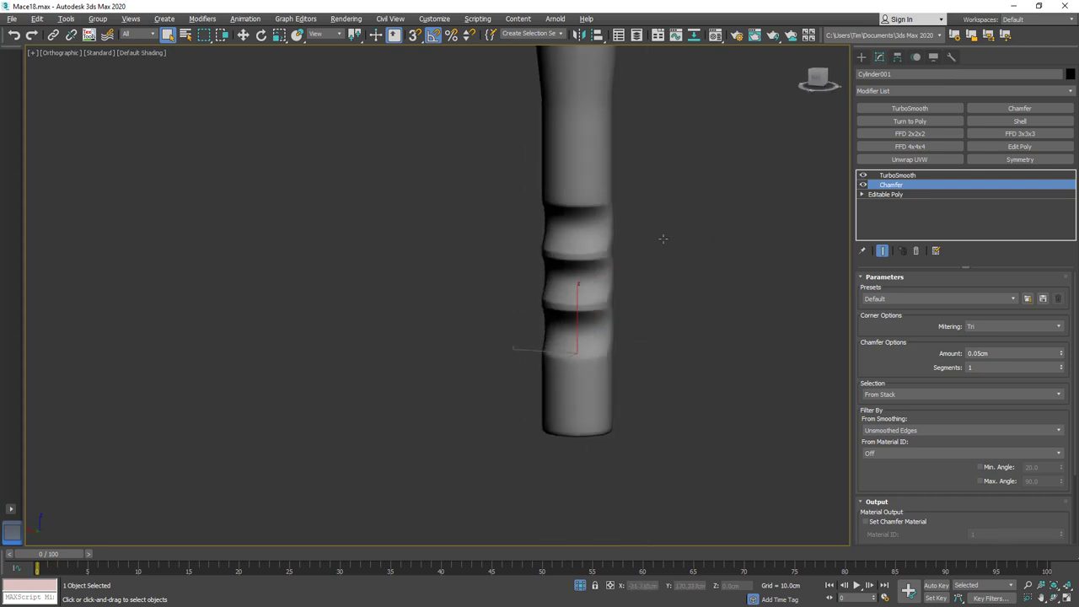
{"action": "middle_click_drag", "start_coordinate": [662, 239], "coordinate": [751, 229], "text": "alt"}
{"action": "middle_click_drag", "start_coordinate": [673, 305], "coordinate": [513, 305], "text": "alt"}
{"action": "scroll", "coordinate": [573, 308], "scroll_direction": "up", "scroll_amount": 4}
{"action": "scroll", "coordinate": [569, 270], "scroll_direction": "down", "scroll_amount": 4}
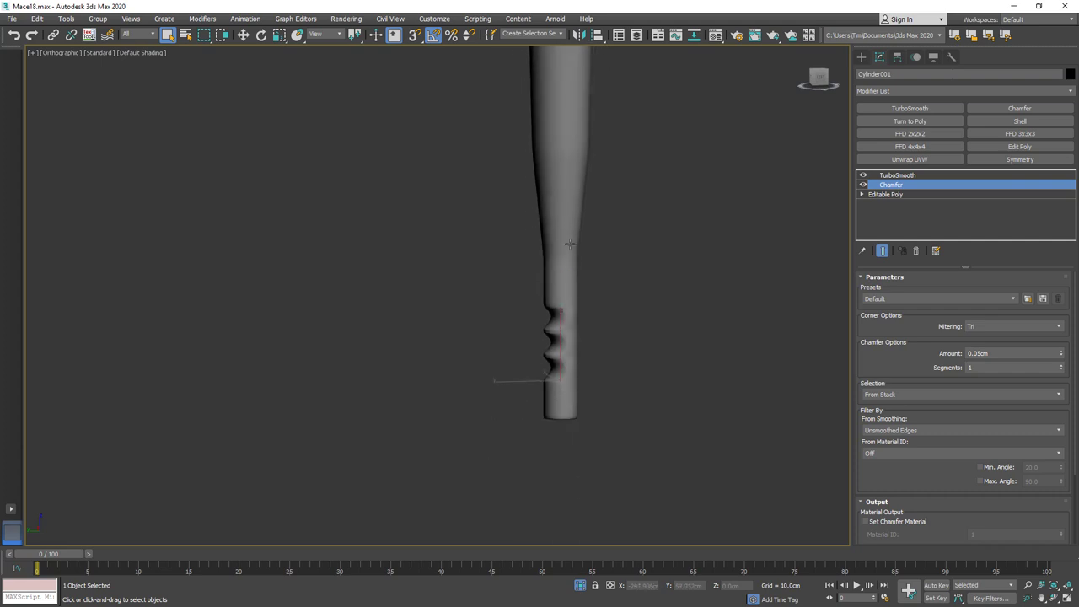
{"action": "middle_click_drag", "start_coordinate": [571, 223], "coordinate": [569, 546]}
{"action": "middle_click_drag", "start_coordinate": [601, 316], "coordinate": [598, 212]}
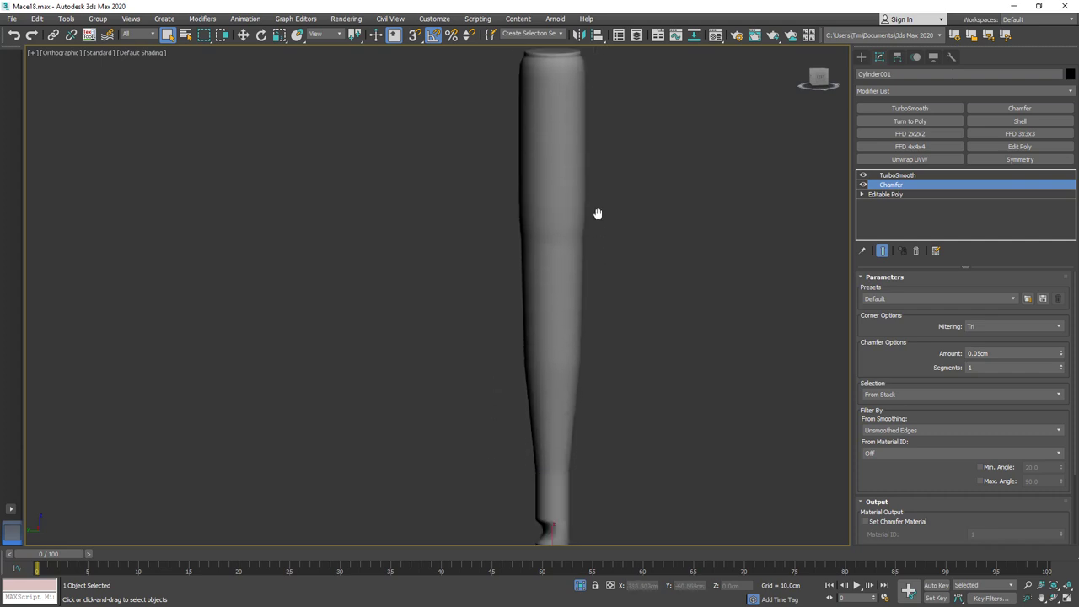
End the isolation of the mace body and compare the complete mace with the reference image.
{"action": "key", "text": "alt+q"}
{"action": "scroll", "coordinate": [621, 212], "scroll_direction": "down", "scroll_amount": 5}
{"action": "middle_click_drag", "start_coordinate": [616, 305], "coordinate": [602, 304], "text": "alt"}
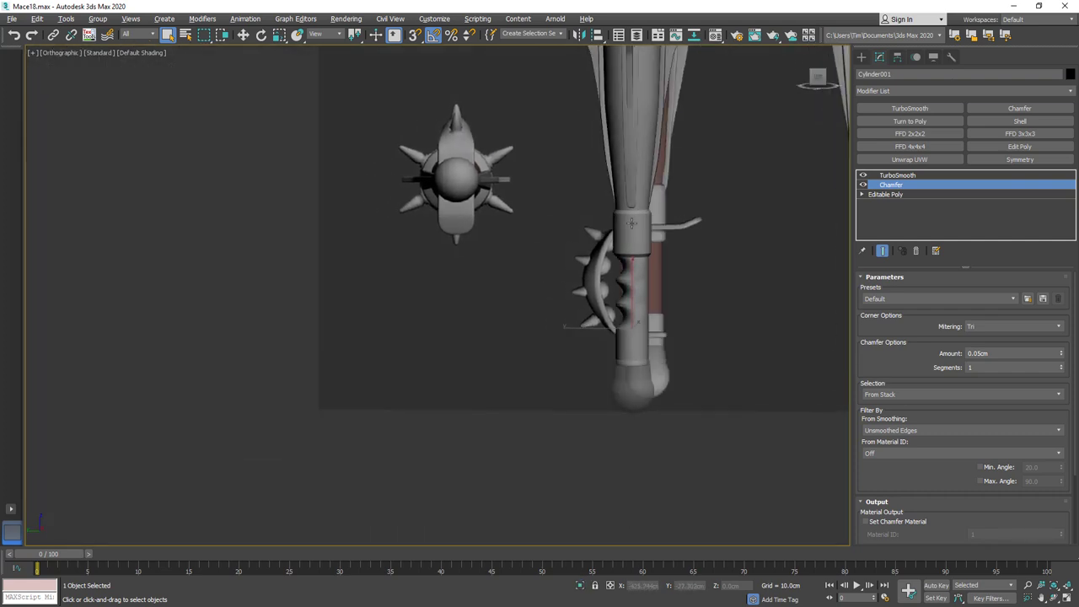
{"action": "middle_click_drag", "start_coordinate": [631, 223], "coordinate": [595, 352]}
{"action": "scroll", "coordinate": [595, 352], "scroll_direction": "down", "scroll_amount": 3}
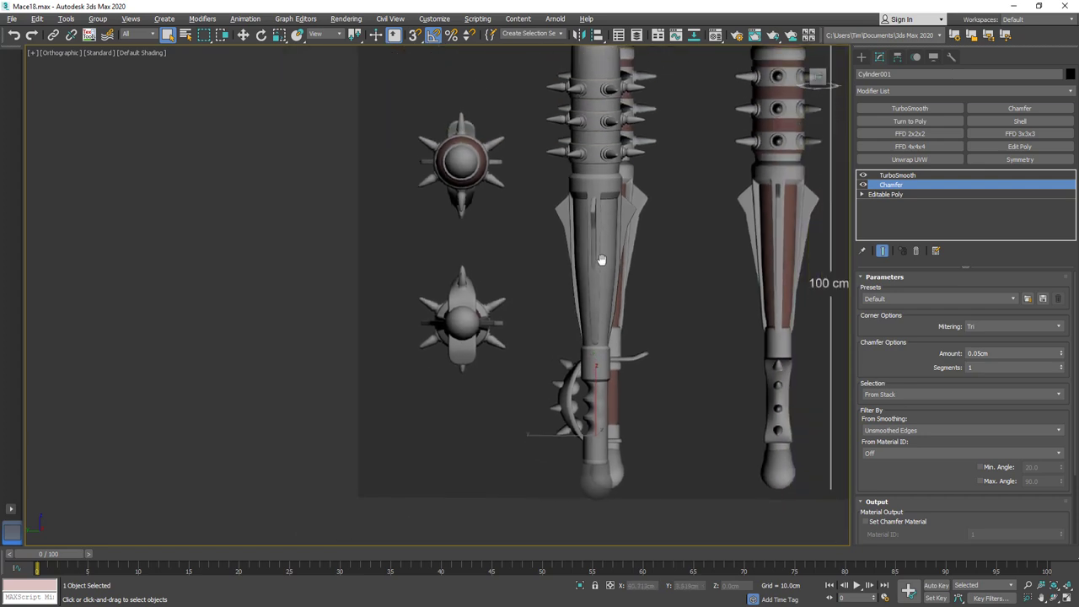
{"action": "middle_click_drag", "start_coordinate": [607, 228], "coordinate": [585, 284]}
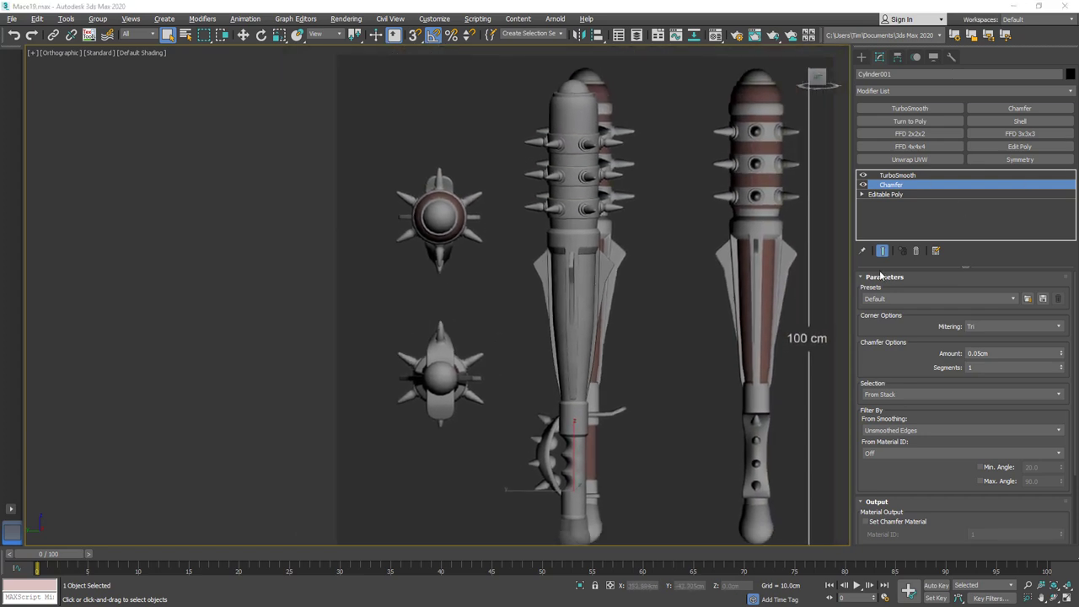
Paste the copied Chamfer and TurboSmooth modifiers onto the collar just above the grip's finger grooves.
{"action": "middle_click_drag", "start_coordinate": [587, 456], "coordinate": [585, 379]}
{"action": "key", "text": "F4"}
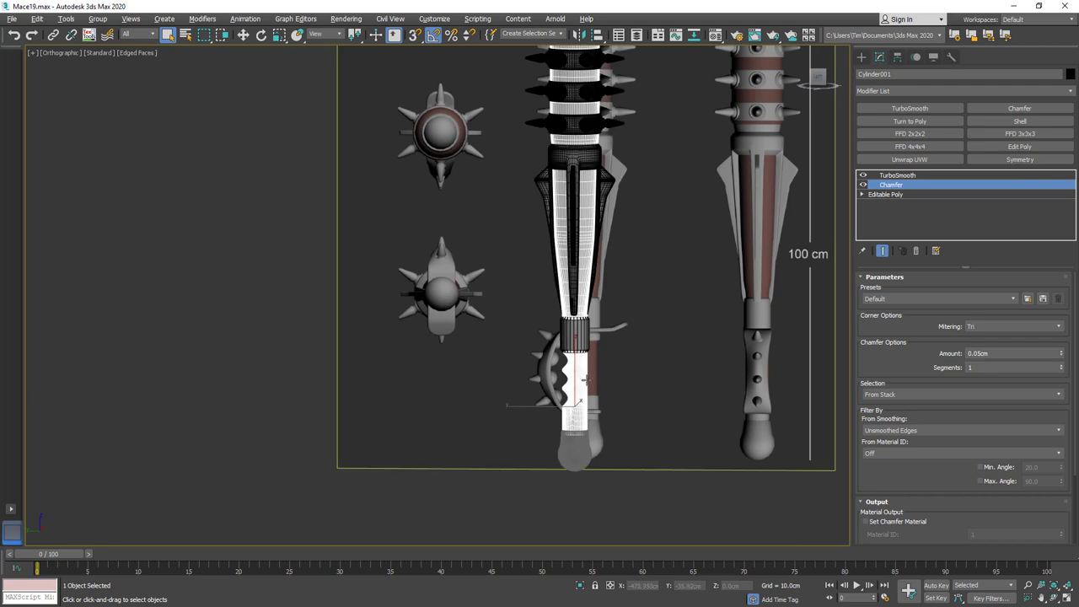
{"action": "scroll", "coordinate": [583, 380], "scroll_direction": "up", "scroll_amount": 5}
{"action": "left_click", "coordinate": [574, 268]}
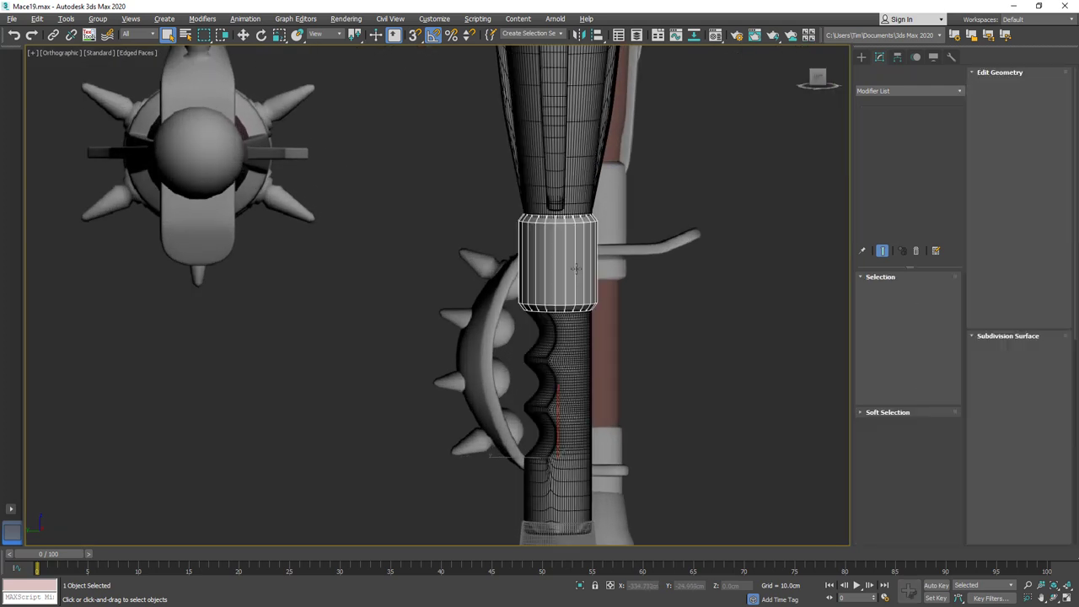
{"action": "right_click", "coordinate": [889, 179]}
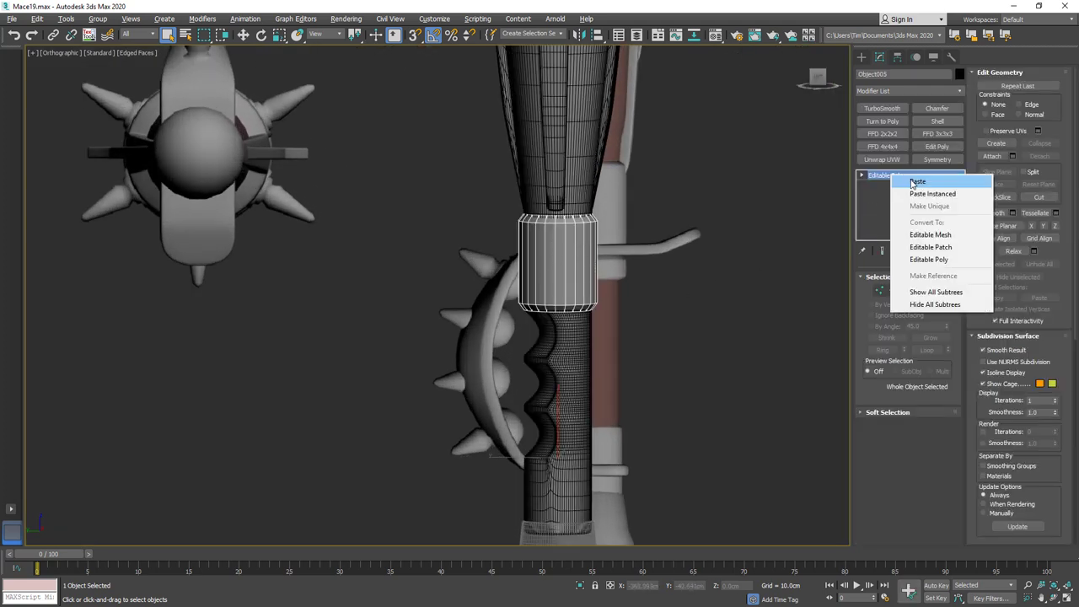
{"action": "left_click", "coordinate": [900, 179]}
{"action": "key", "text": "F4"}
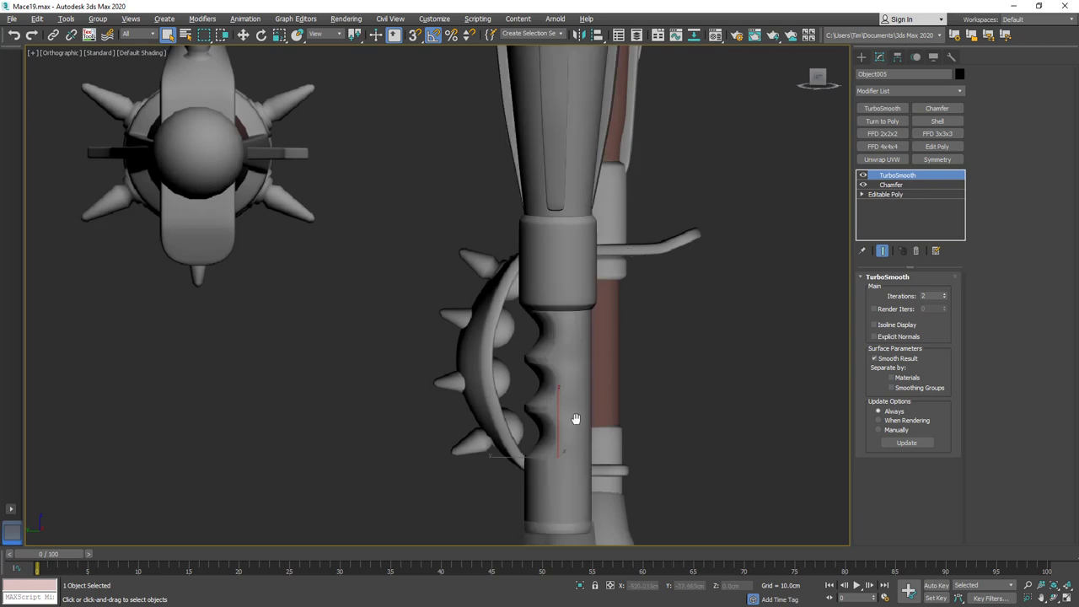
Give the pommel sphere the copied Chamfer and TurboSmooth modifiers and assign it the Mace material.
{"action": "middle_click_drag", "start_coordinate": [575, 419], "coordinate": [580, 235]}
{"action": "left_click", "coordinate": [566, 376]}
{"action": "key", "text": "F4"}
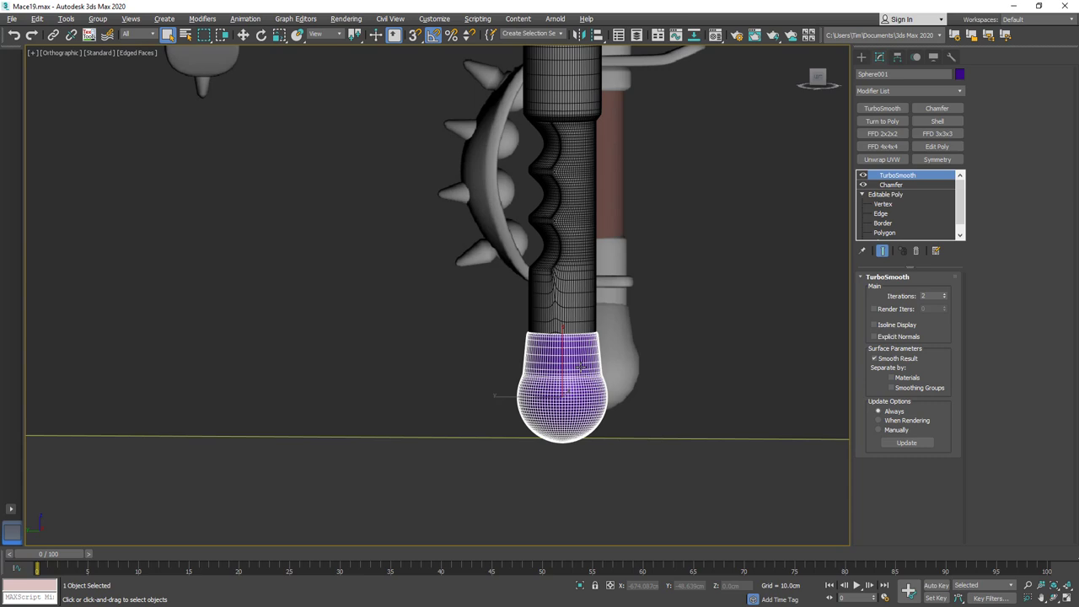
{"action": "key", "text": "F4"}
{"action": "key", "text": "m"}
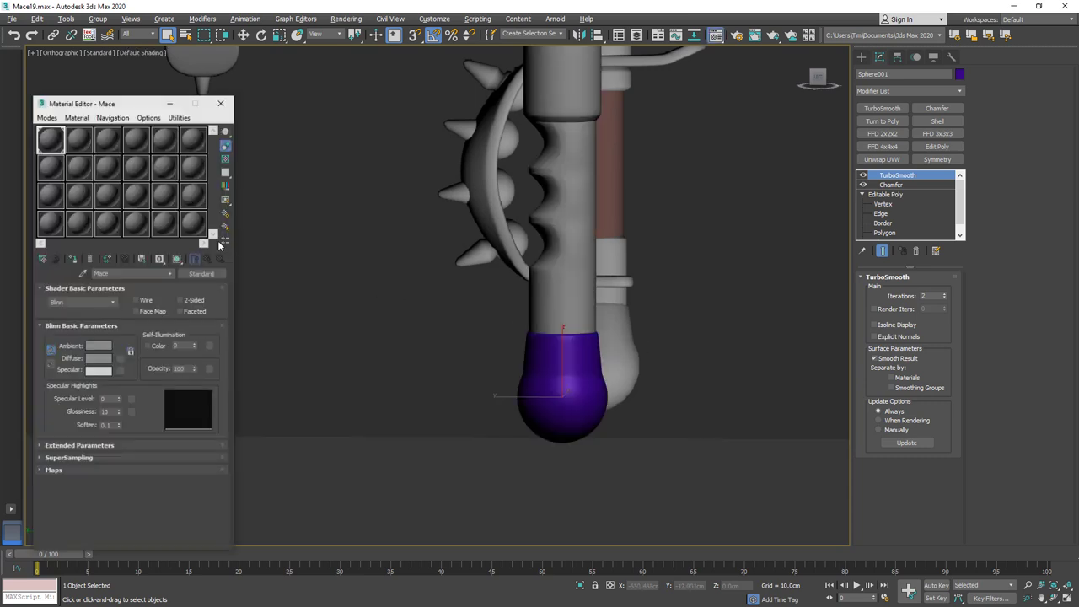
{"action": "left_click", "coordinate": [221, 102]}
In the Left view, create a flat box along the hand guard's upper arm, about 0.34 cm long, 9.88 cm wide and 4.13 cm high.
{"action": "middle_click_drag", "start_coordinate": [465, 177], "coordinate": [679, 361]}
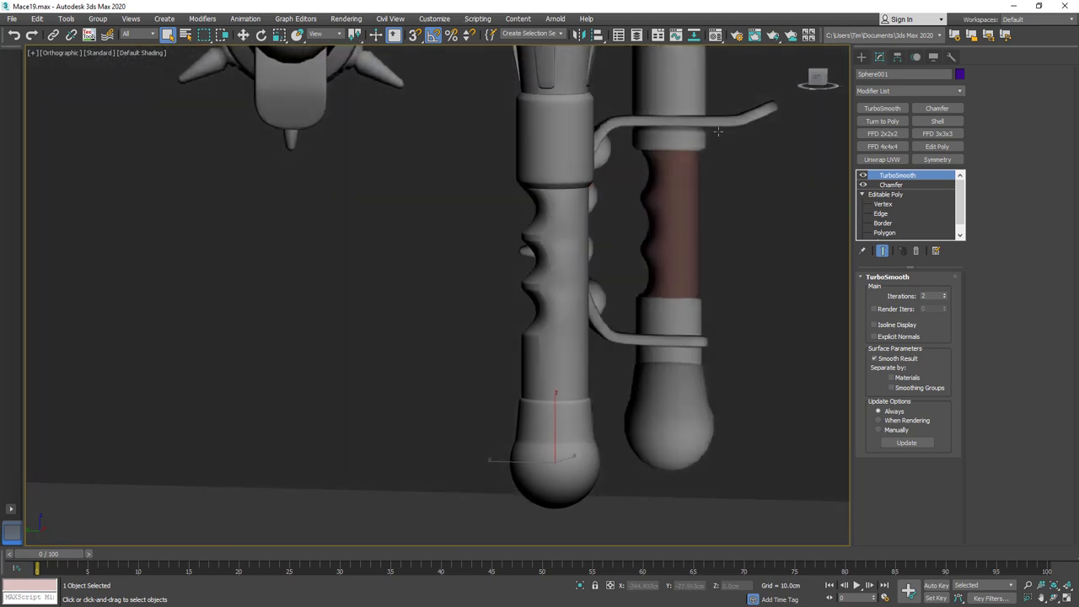
{"action": "middle_click_drag", "start_coordinate": [624, 140], "coordinate": [677, 192], "text": "alt"}
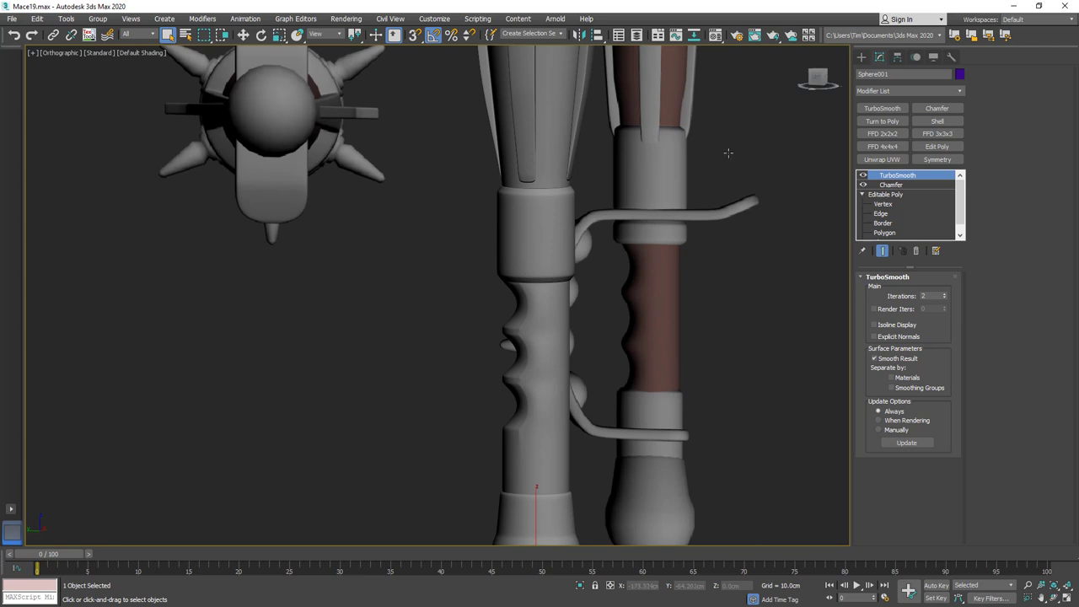
{"action": "key", "text": "l"}
{"action": "scroll", "coordinate": [617, 235], "scroll_direction": "up", "scroll_amount": 4}
{"action": "scroll", "coordinate": [598, 244], "scroll_direction": "down", "scroll_amount": 8}
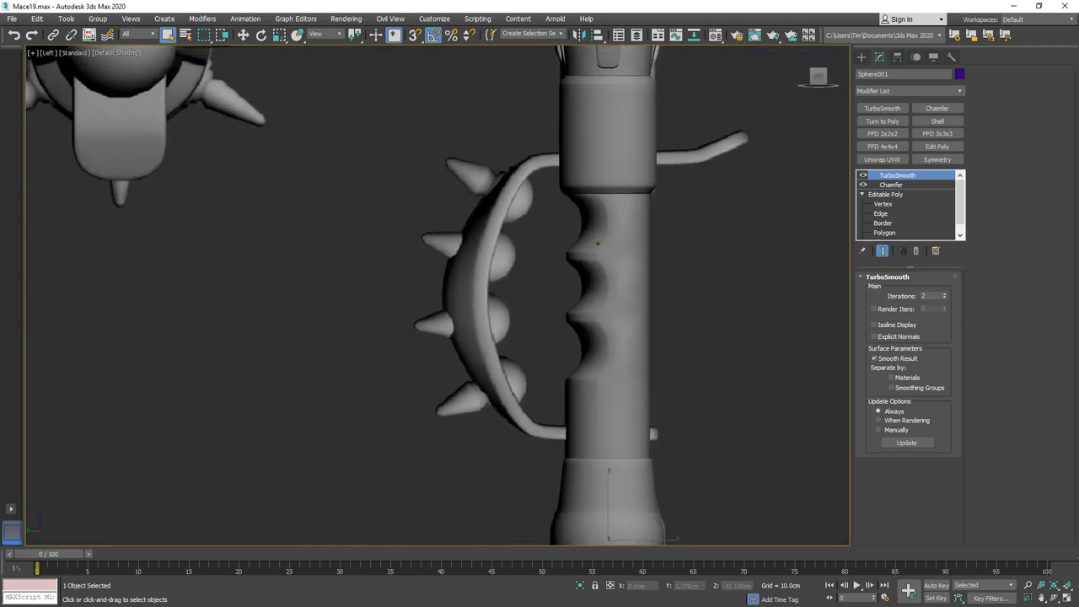
{"action": "middle_click_drag", "start_coordinate": [578, 294], "coordinate": [508, 342]}
{"action": "scroll", "coordinate": [552, 312], "scroll_direction": "up", "scroll_amount": 1}
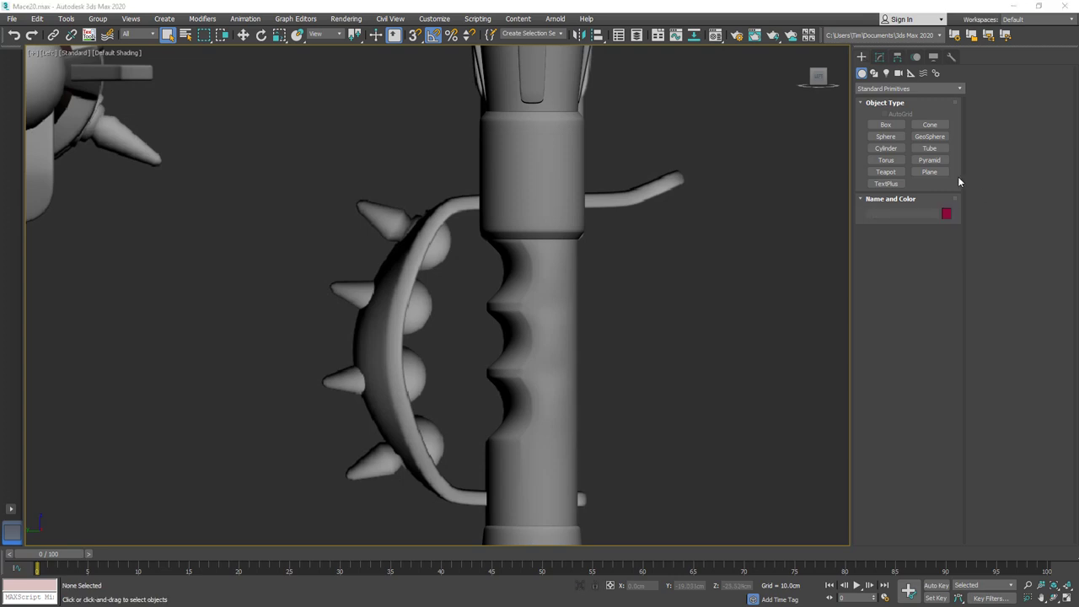
{"action": "left_click", "coordinate": [885, 125]}
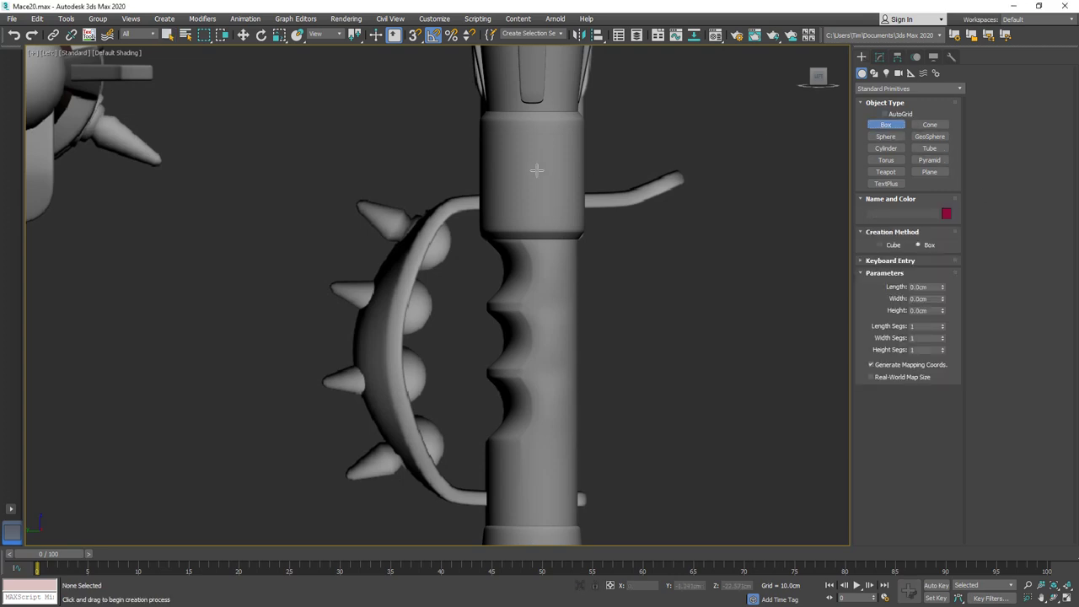
{"action": "left_click_drag", "start_coordinate": [465, 200], "coordinate": [654, 187]}
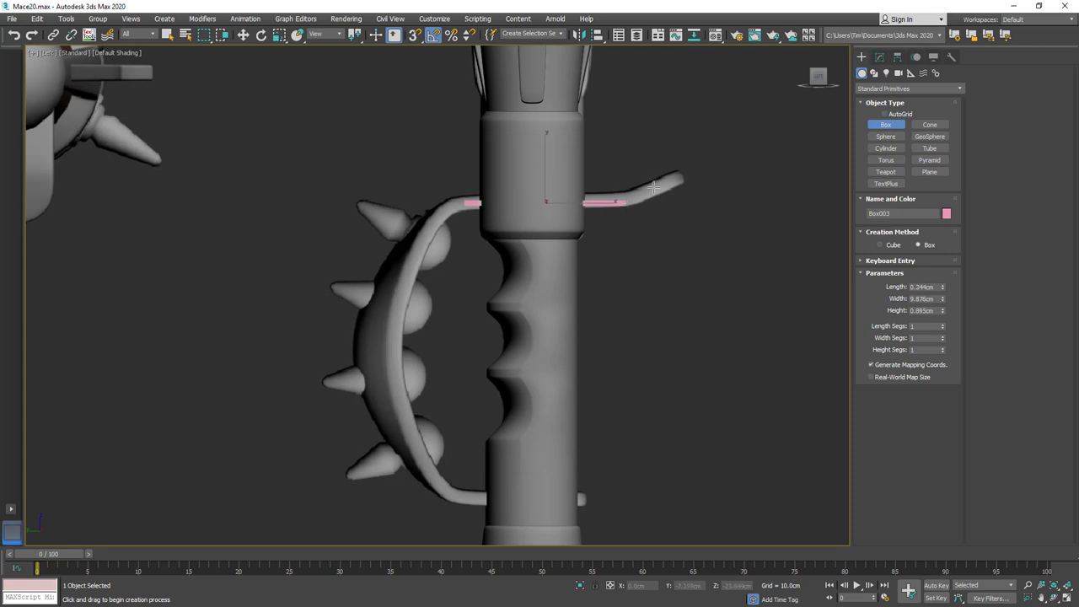
{"action": "left_click", "coordinate": [690, 140]}
{"action": "middle_click_drag", "start_coordinate": [612, 154], "coordinate": [683, 193], "text": "alt"}
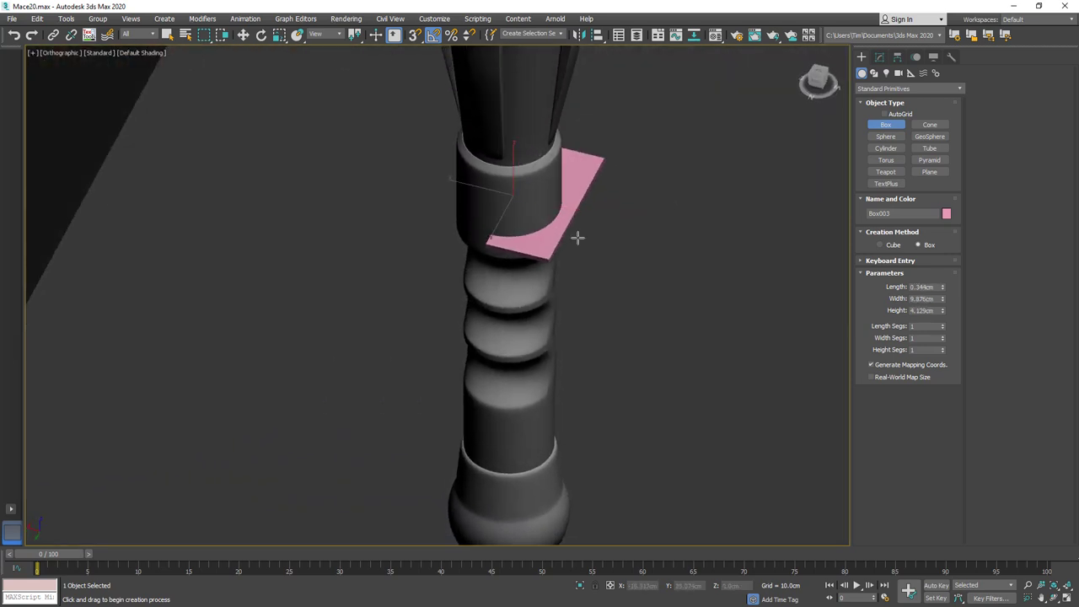
Center the pink box's pivot on the object and reset its X position to 0 cm, centering it on the mace handle.
{"action": "key", "text": "w"}
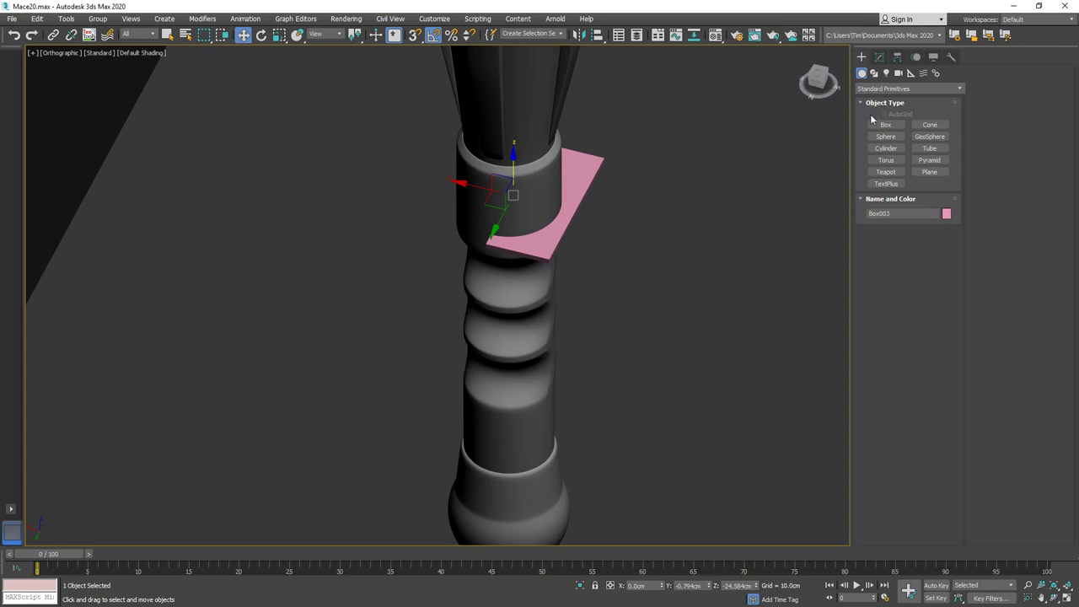
{"action": "left_click", "coordinate": [898, 56]}
{"action": "left_click", "coordinate": [895, 134]}
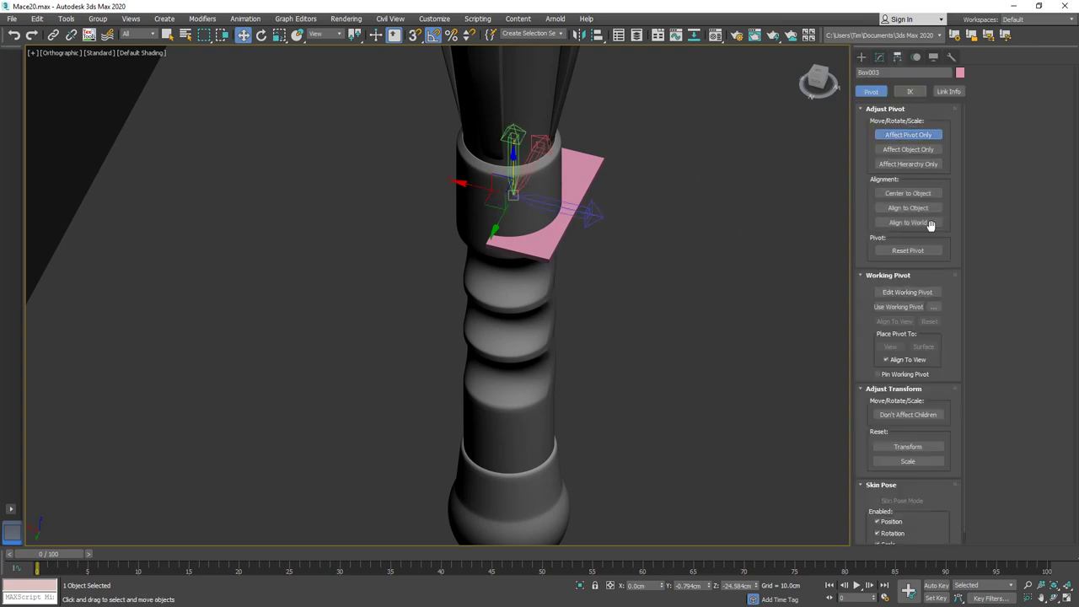
{"action": "left_click", "coordinate": [910, 193]}
{"action": "left_click", "coordinate": [908, 136]}
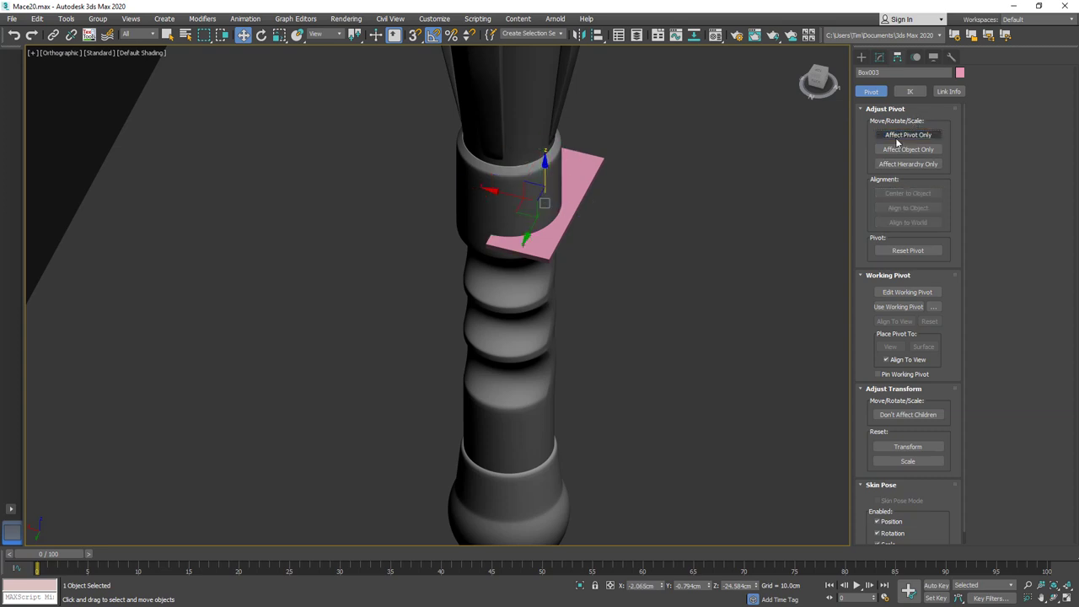
{"action": "right_click", "coordinate": [662, 591]}
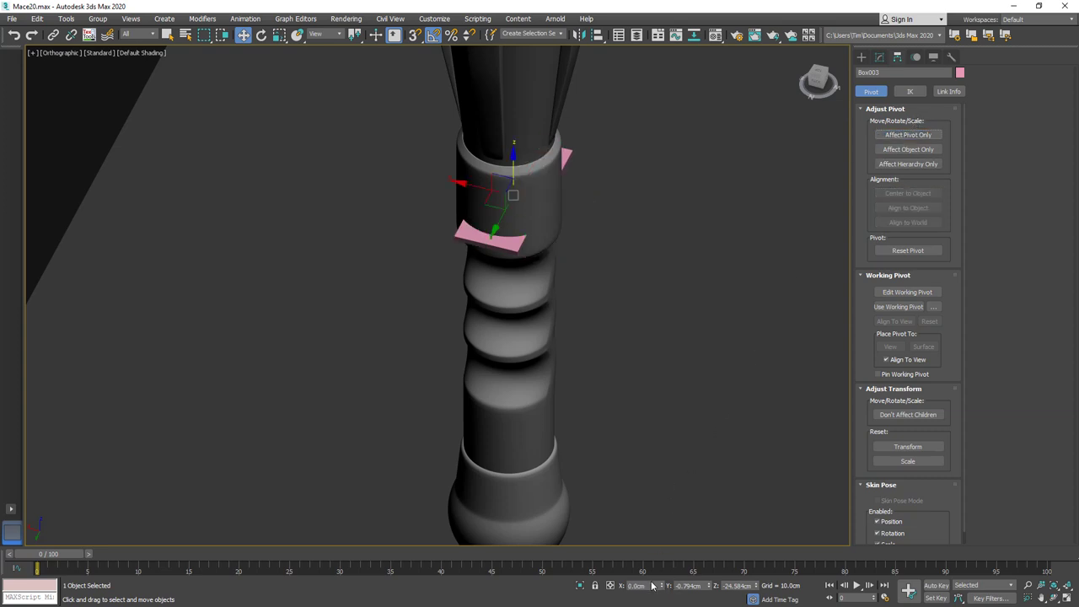
{"action": "middle_click_drag", "start_coordinate": [596, 276], "coordinate": [595, 265], "text": "alt"}
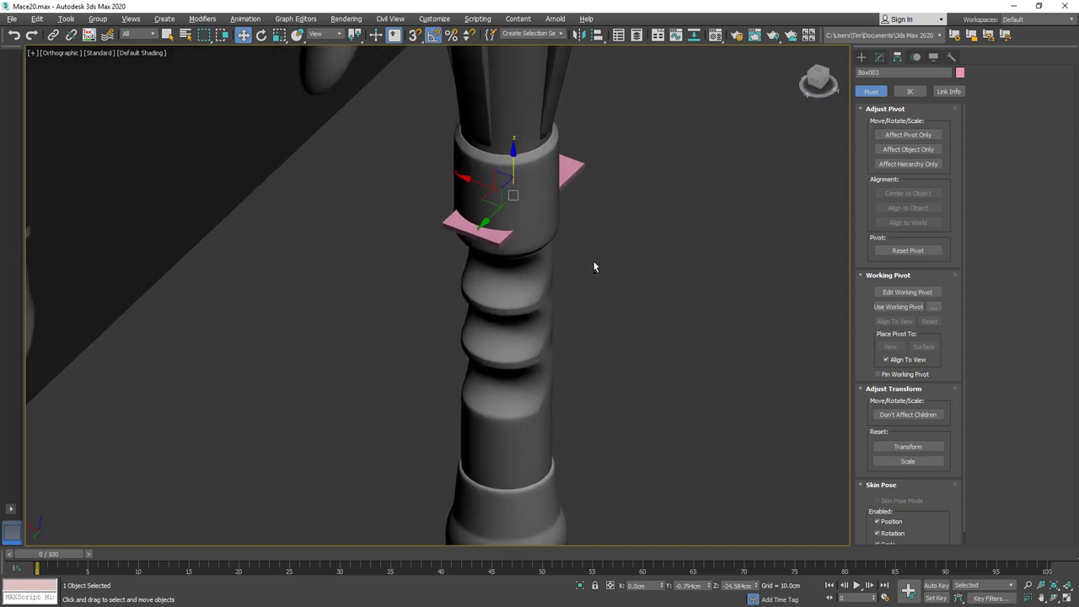
Convert the pink box to an Editable Poly.
{"action": "left_click", "coordinate": [879, 56]}
{"action": "right_click", "coordinate": [876, 176]}
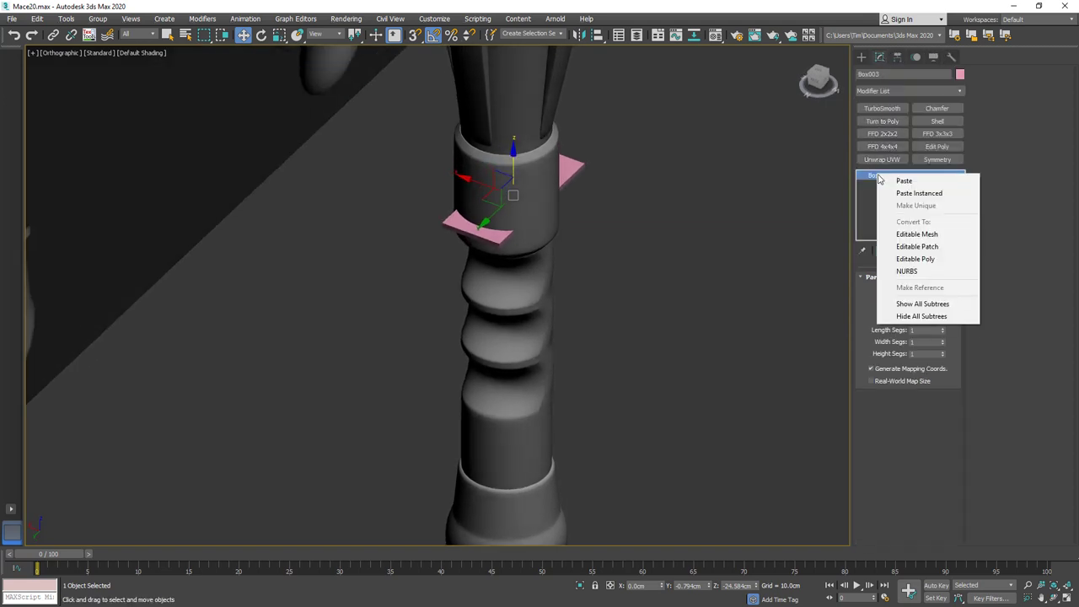
{"action": "left_click", "coordinate": [927, 260]}
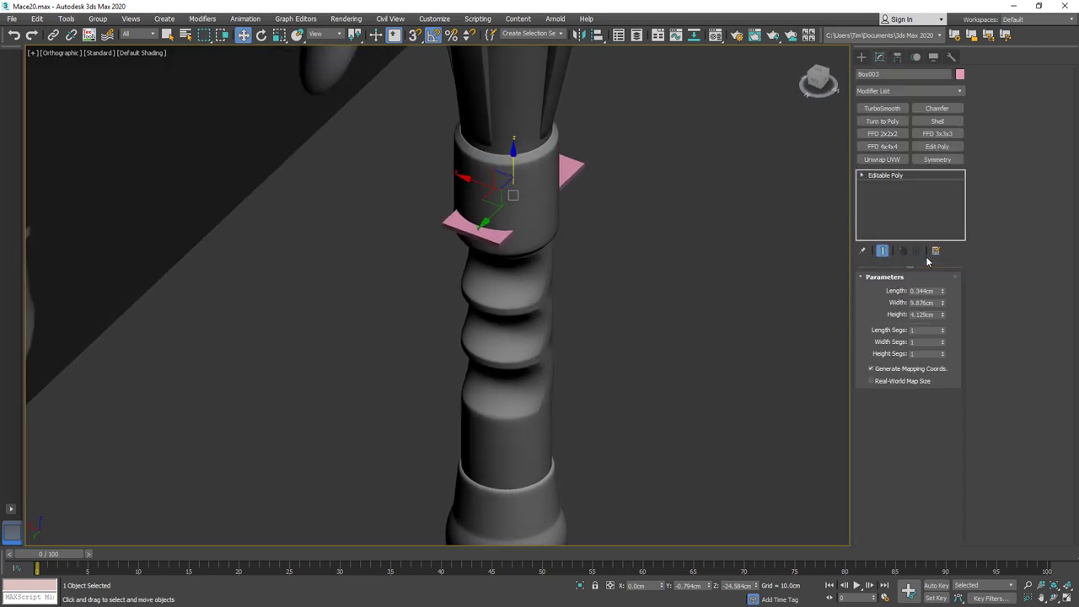
Select all of the box's vertices and scale them along X so the plate extends past the collar's sides.
{"action": "left_click", "coordinate": [879, 290]}
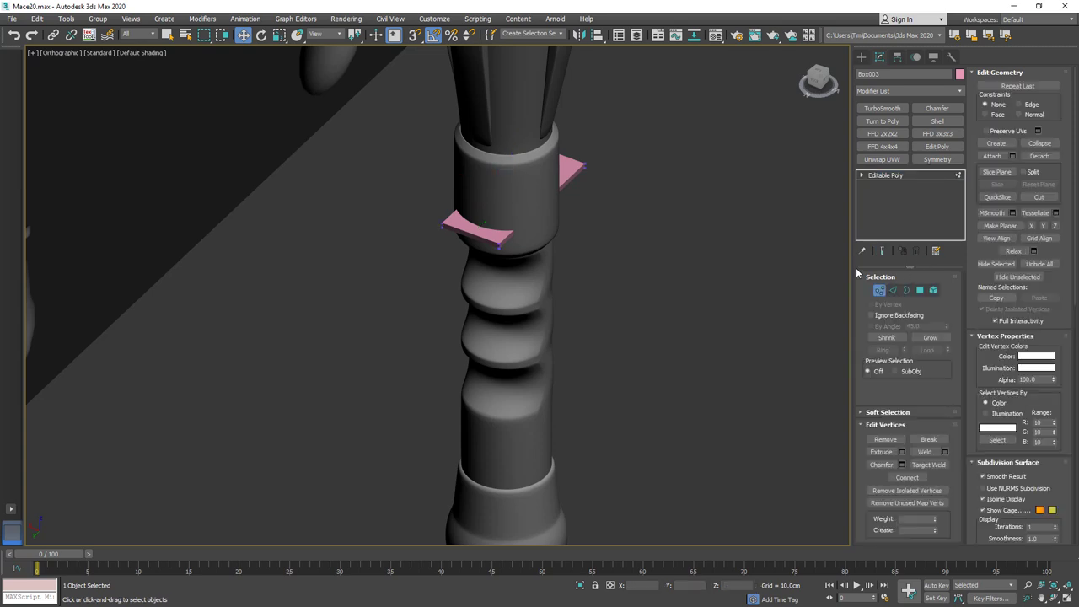
{"action": "middle_click_drag", "start_coordinate": [441, 191], "coordinate": [556, 309]}
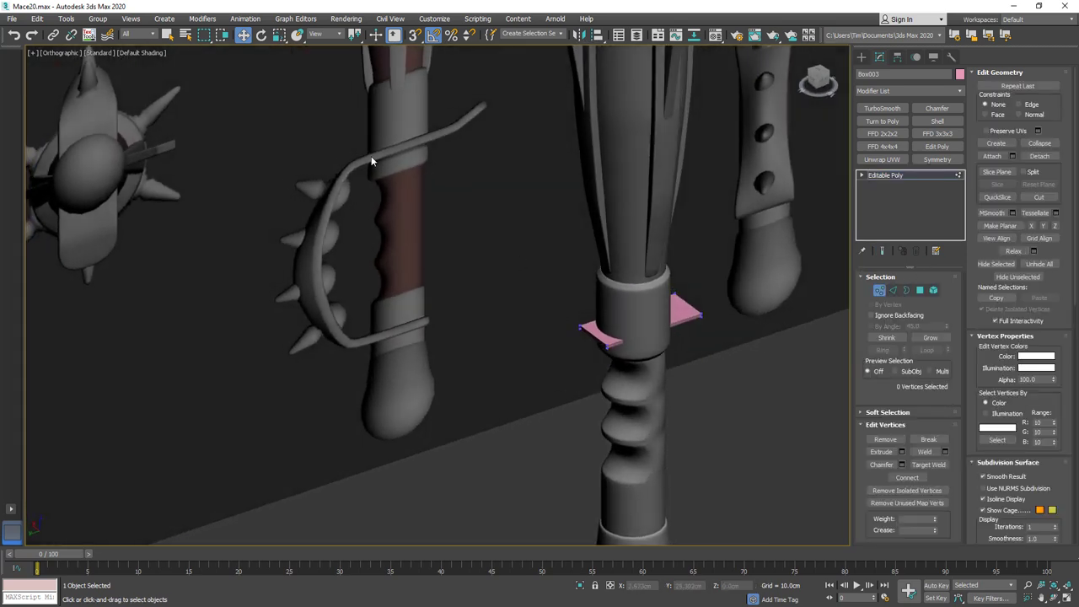
{"action": "middle_click_drag", "start_coordinate": [302, 178], "coordinate": [291, 283]}
{"action": "middle_click_drag", "start_coordinate": [478, 306], "coordinate": [602, 344], "text": "alt"}
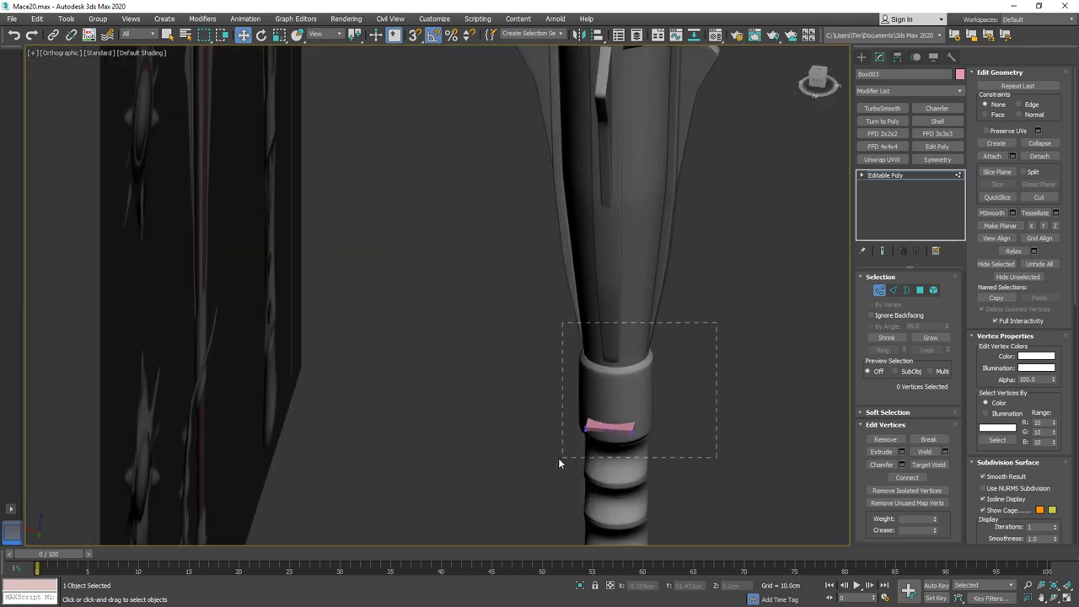
{"action": "left_click_drag", "start_coordinate": [558, 462], "coordinate": [558, 460]}
{"action": "scroll", "coordinate": [608, 334], "scroll_direction": "up", "scroll_amount": 4}
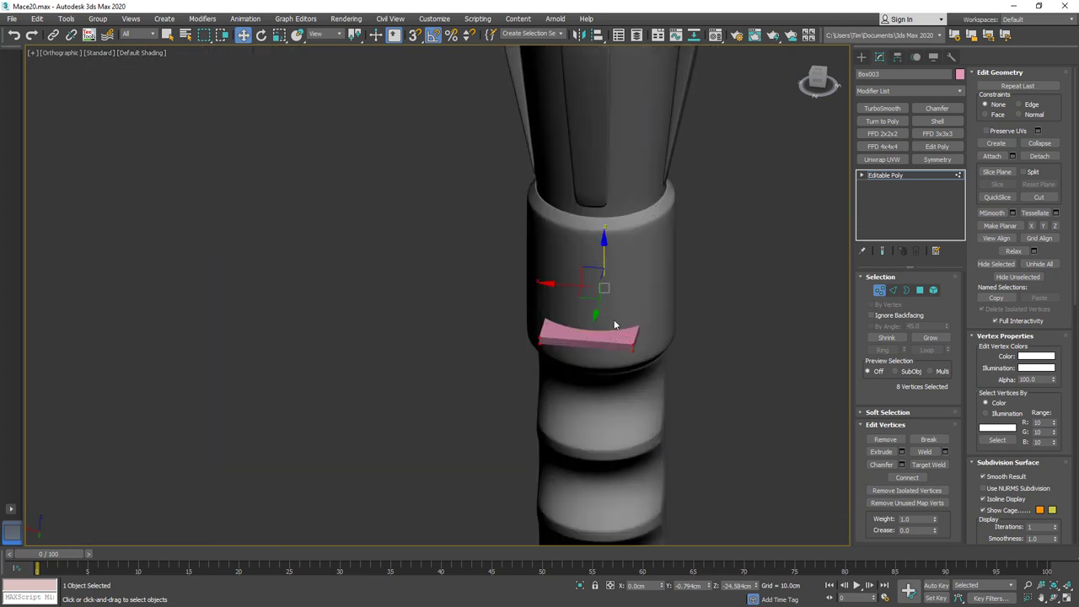
{"action": "key", "text": "r"}
{"action": "left_click_drag", "start_coordinate": [668, 292], "coordinate": [716, 301]}
{"action": "middle_click_drag", "start_coordinate": [724, 305], "coordinate": [643, 288], "text": "alt"}
Show edged faces and delete the box's lower vertices in the left view, leaving only the flat top face.
{"action": "key", "text": "F4"}
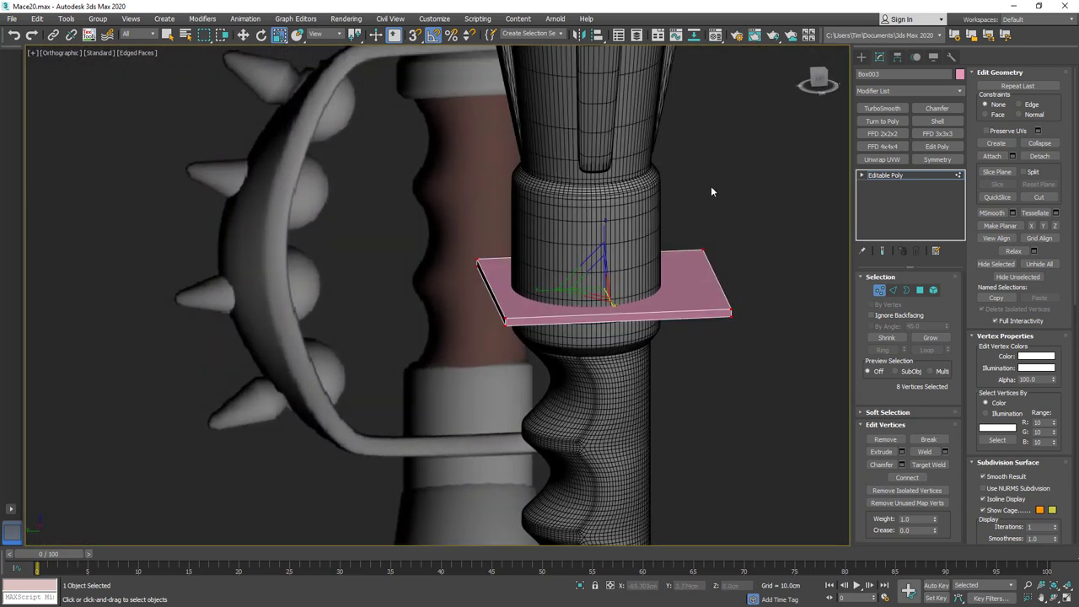
{"action": "key", "text": "l"}
{"action": "scroll", "coordinate": [590, 196], "scroll_direction": "up", "scroll_amount": 2}
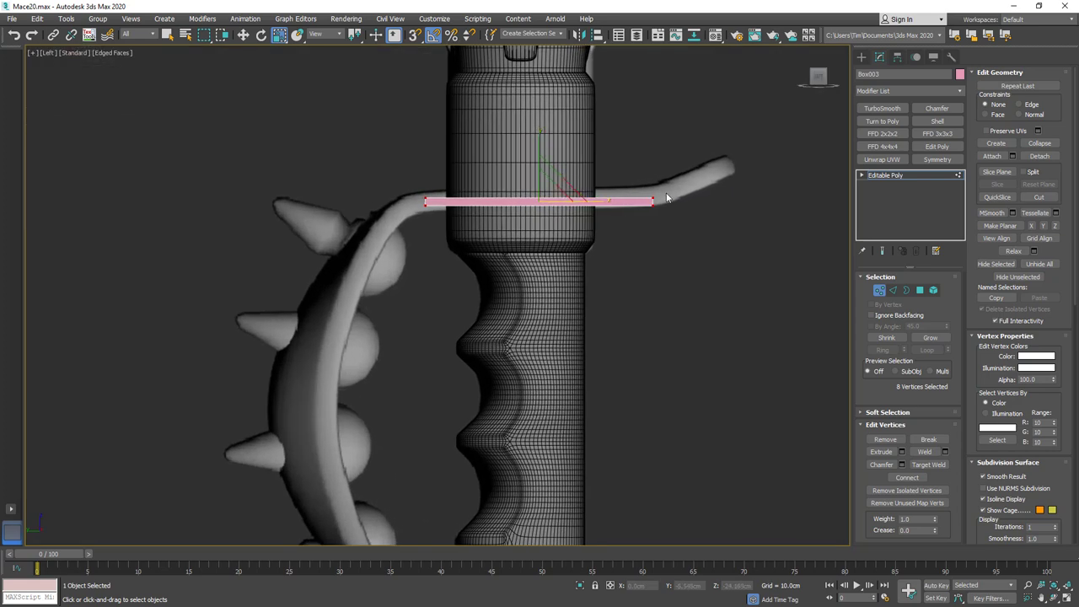
{"action": "left_click_drag", "start_coordinate": [450, 232], "coordinate": [380, 228]}
{"action": "key", "text": "Delete"}
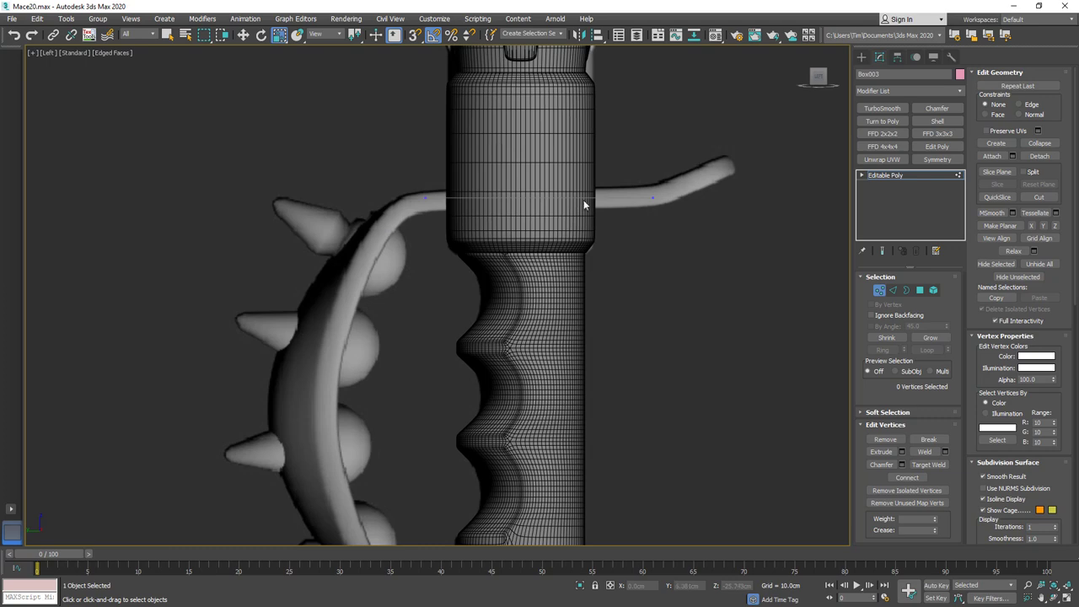
Raise the remaining four vertices to about Z -24.04 cm, along the upper edge of the reference hand guard.
{"action": "left_click_drag", "start_coordinate": [381, 244], "coordinate": [380, 244]}
{"action": "scroll", "coordinate": [529, 179], "scroll_direction": "up", "scroll_amount": 4}
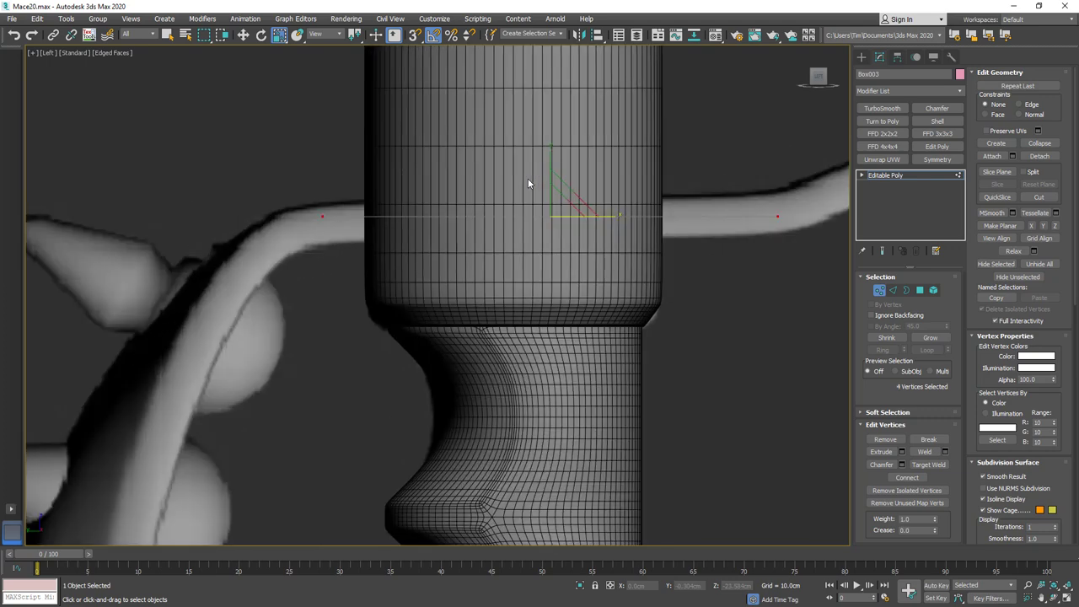
{"action": "key", "text": "w"}
{"action": "key", "text": "F3"}
{"action": "key", "text": "F3"}
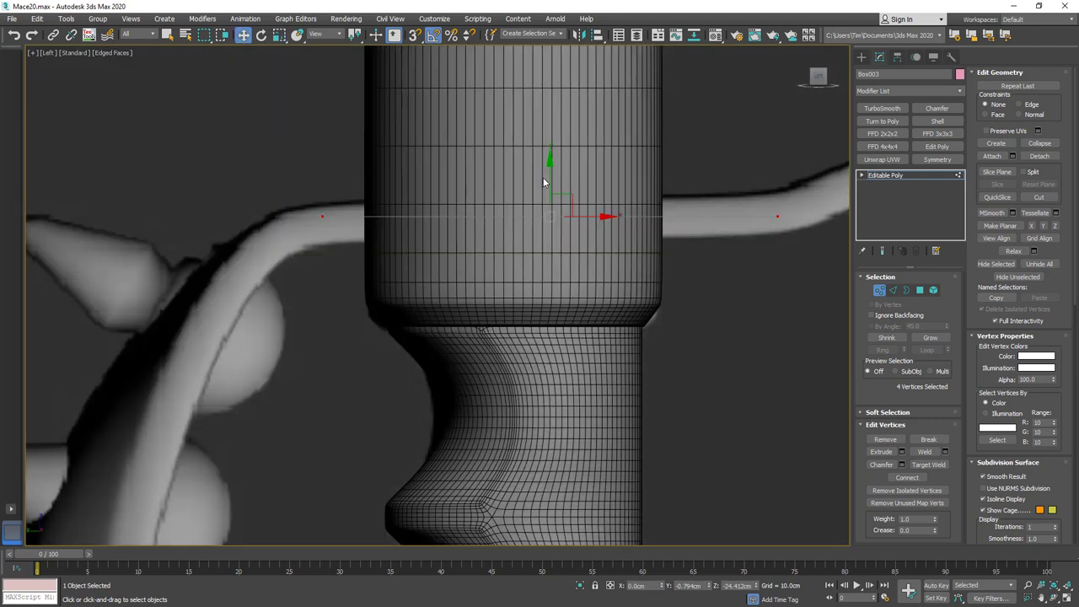
{"action": "left_click_drag", "start_coordinate": [550, 176], "coordinate": [551, 159]}
Move the plate's two rear vertices closer to the collar, to about Y -4.35 cm, and save the scene as Mace21.max.
{"action": "left_click", "coordinate": [321, 201]}
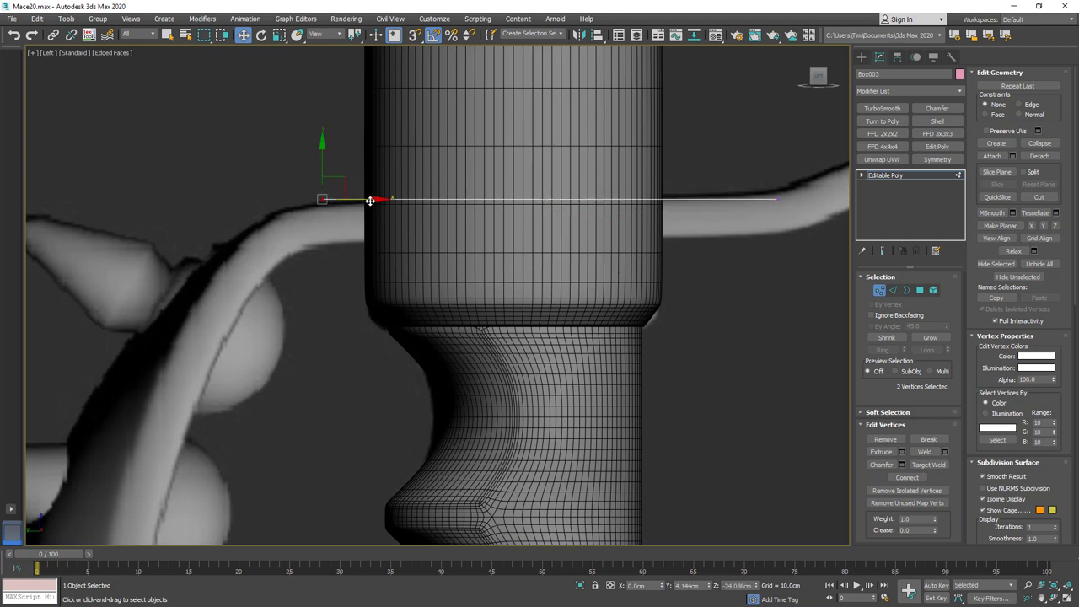
{"action": "middle_click_drag", "start_coordinate": [578, 232], "coordinate": [456, 256]}
{"action": "left_click", "coordinate": [657, 224]}
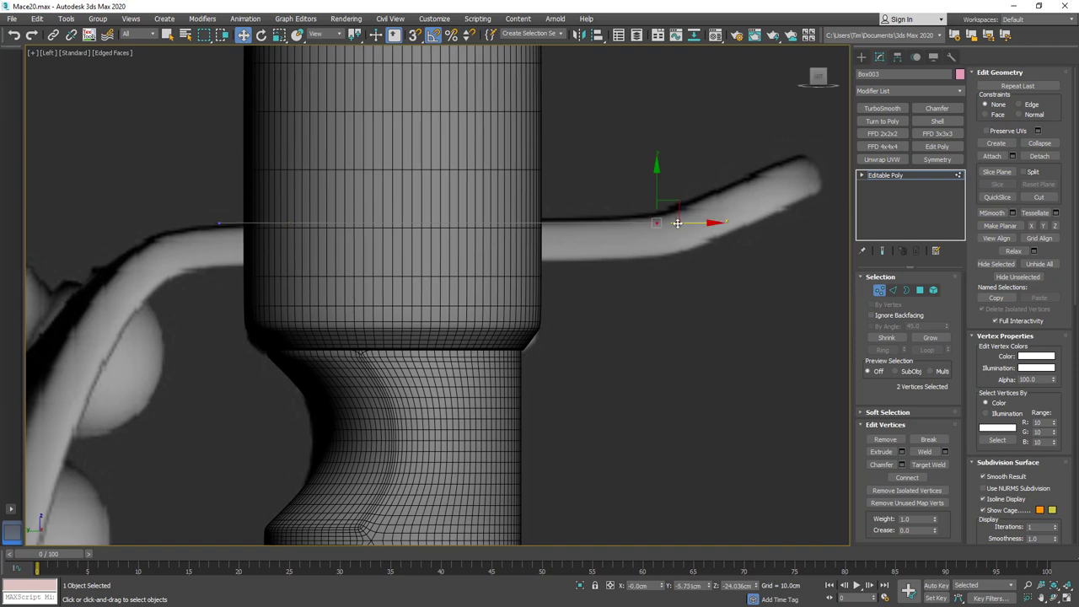
{"action": "left_click_drag", "start_coordinate": [693, 225], "coordinate": [631, 226]}
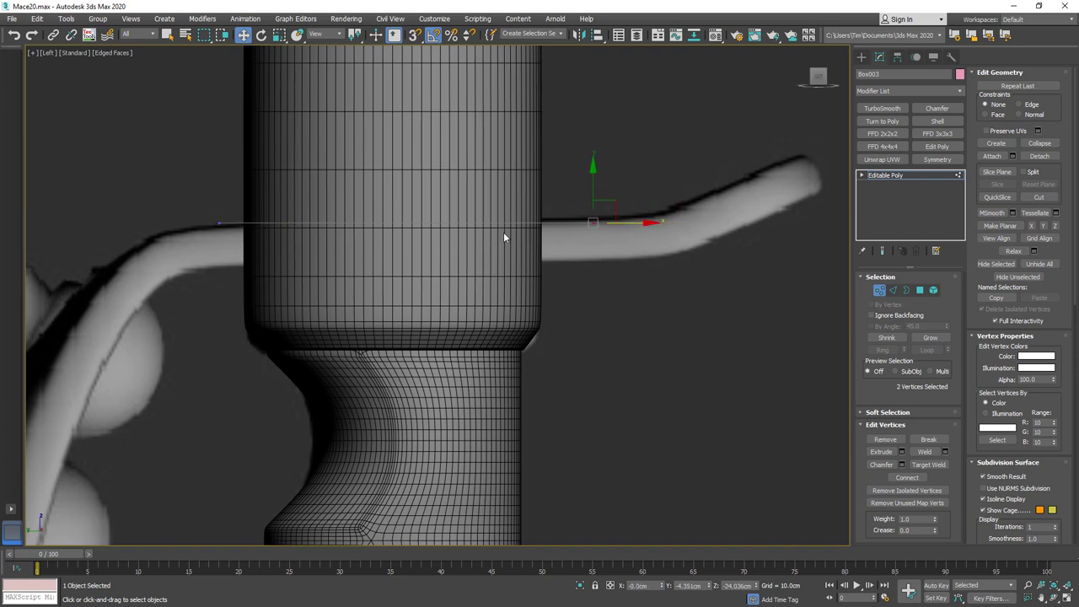
{"action": "scroll", "coordinate": [502, 232], "scroll_direction": "down", "scroll_amount": 2}
{"action": "key", "text": "ctrl+s"}
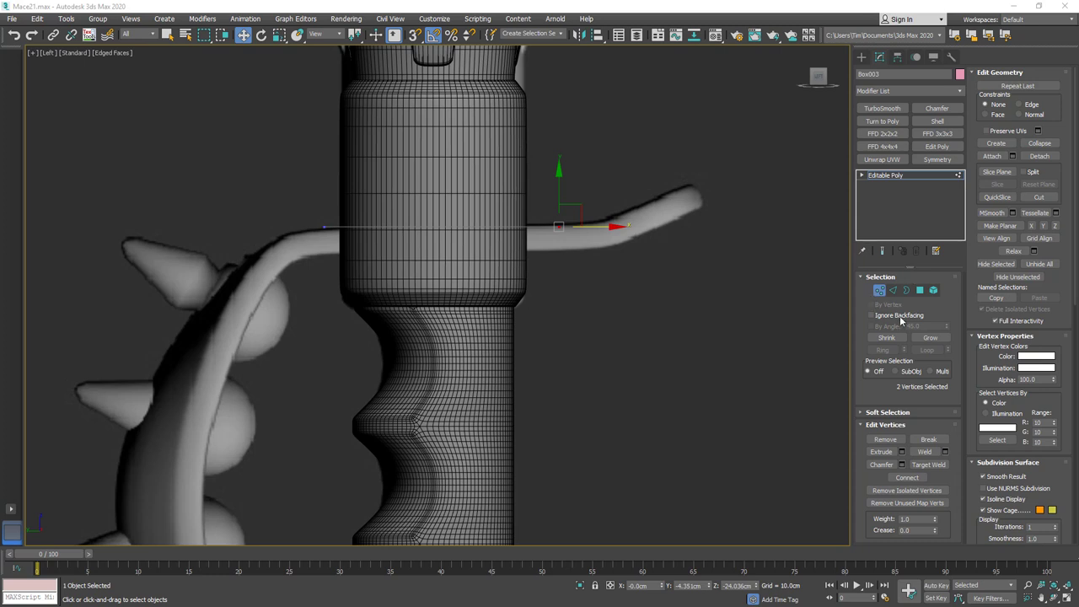
Extend new polygons from the plate's front edge around the upper bend of the reference hand guard.
{"action": "left_click", "coordinate": [892, 290]}
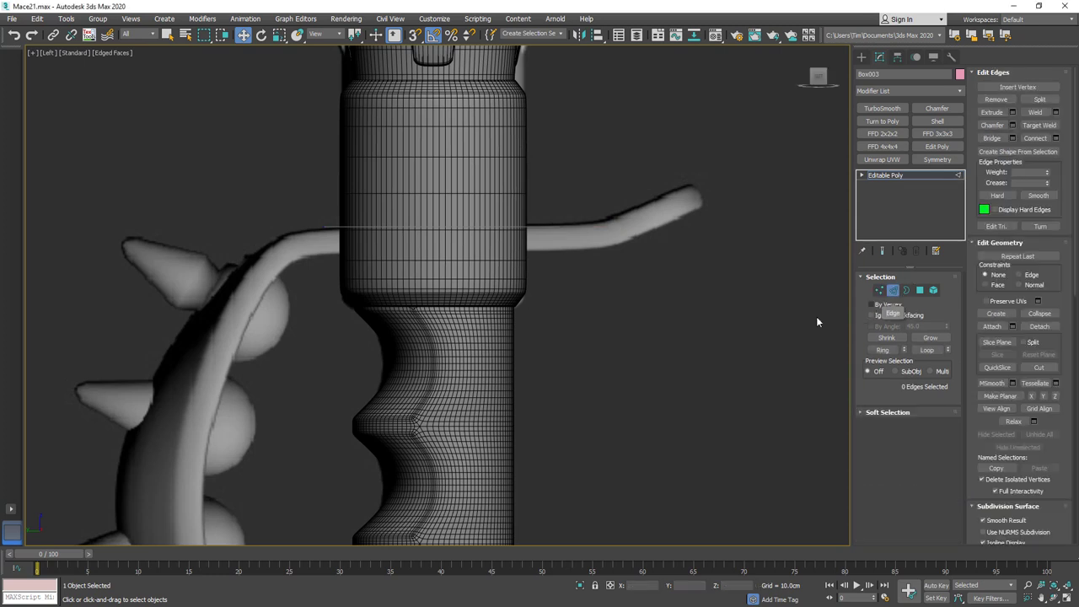
{"action": "left_click", "coordinate": [331, 222]}
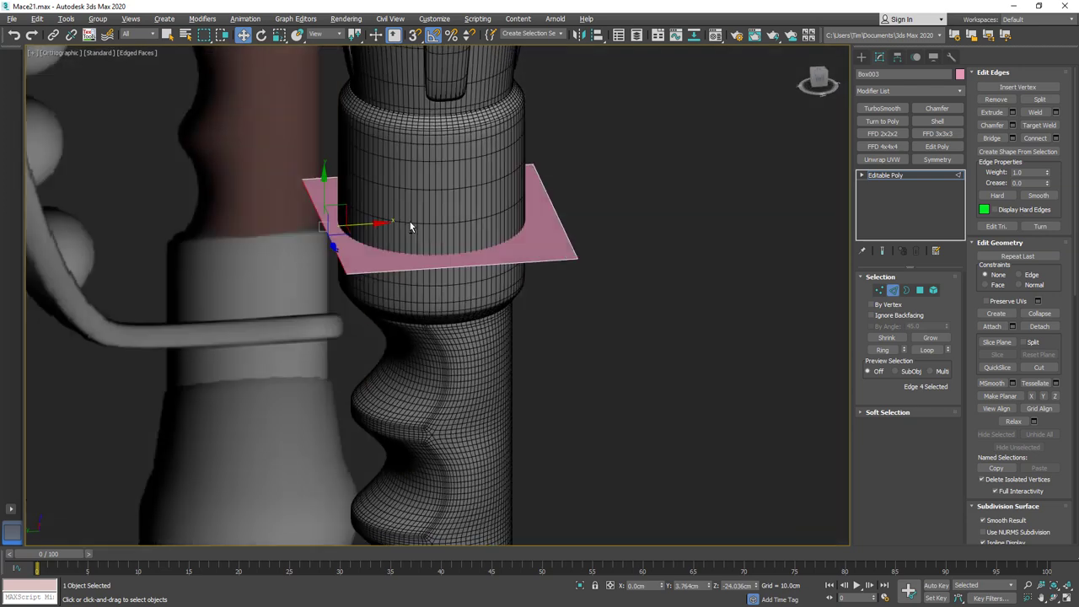
{"action": "middle_click_drag", "start_coordinate": [409, 222], "coordinate": [342, 263], "text": "alt"}
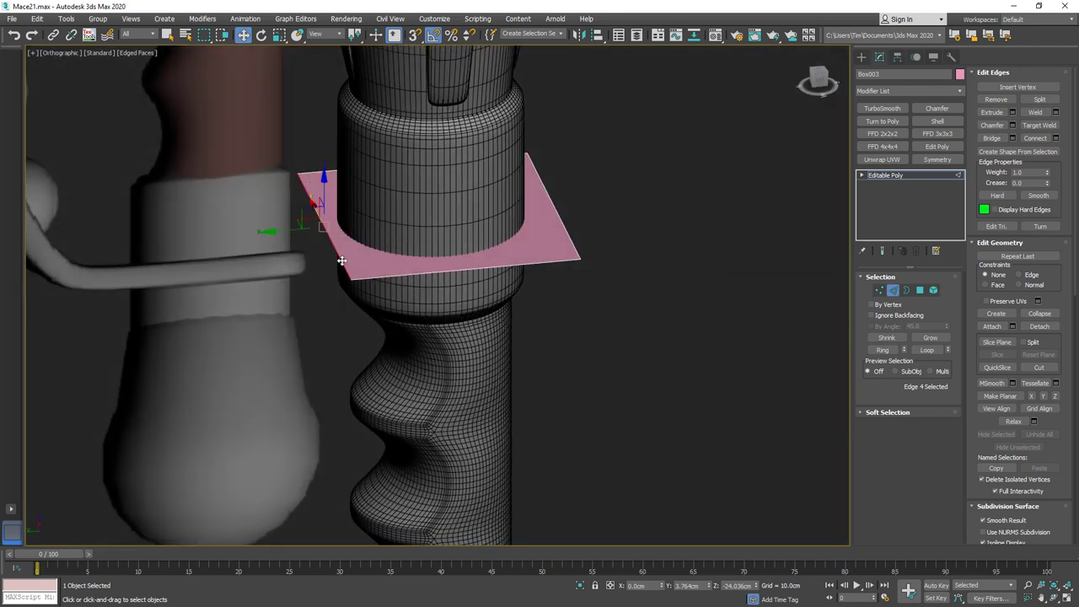
{"action": "key", "text": "l"}
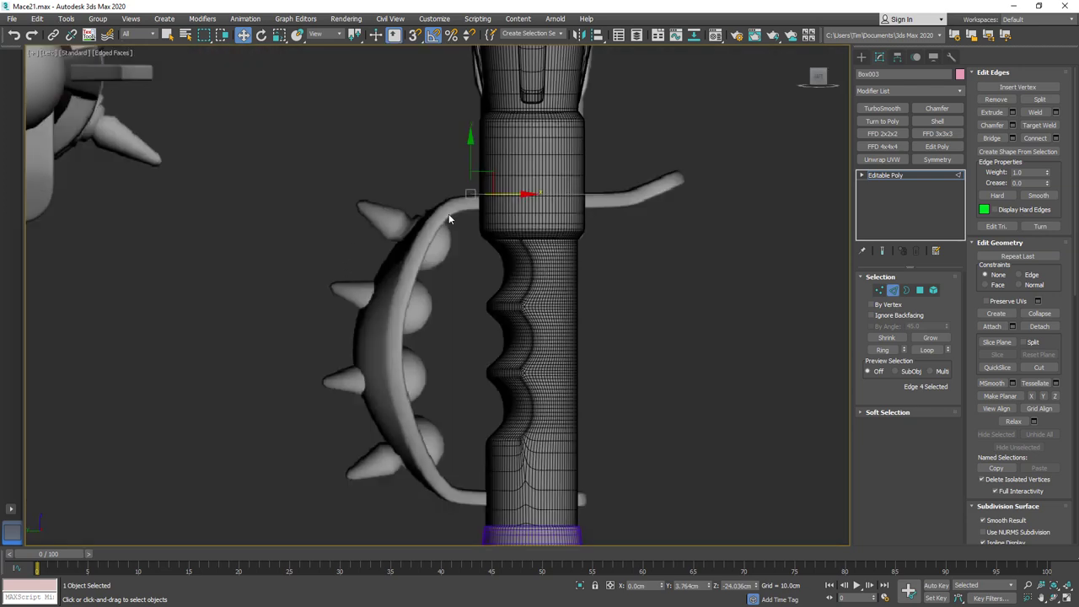
{"action": "scroll", "coordinate": [469, 203], "scroll_direction": "up", "scroll_amount": 4}
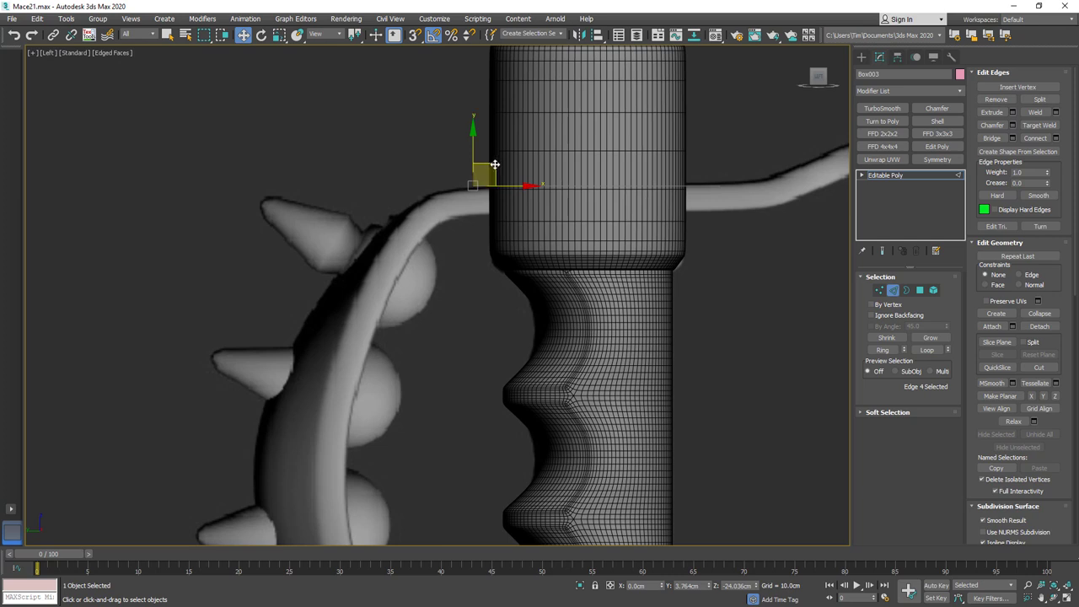
{"action": "left_click_drag", "start_coordinate": [494, 165], "coordinate": [458, 171], "text": "shift"}
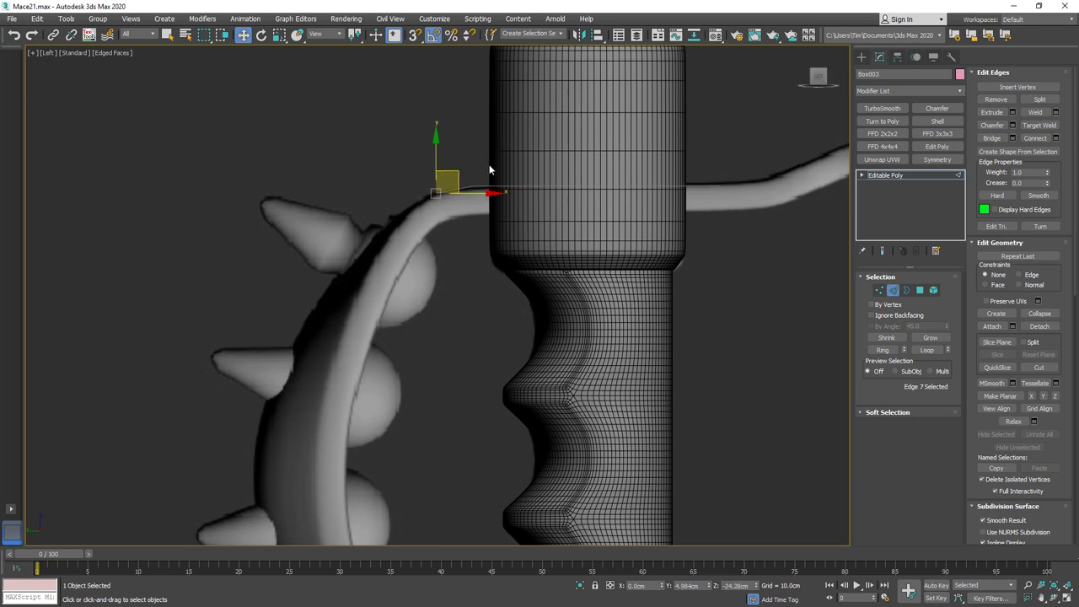
{"action": "left_click", "coordinate": [430, 194]}
{"action": "left_click", "coordinate": [429, 194]}
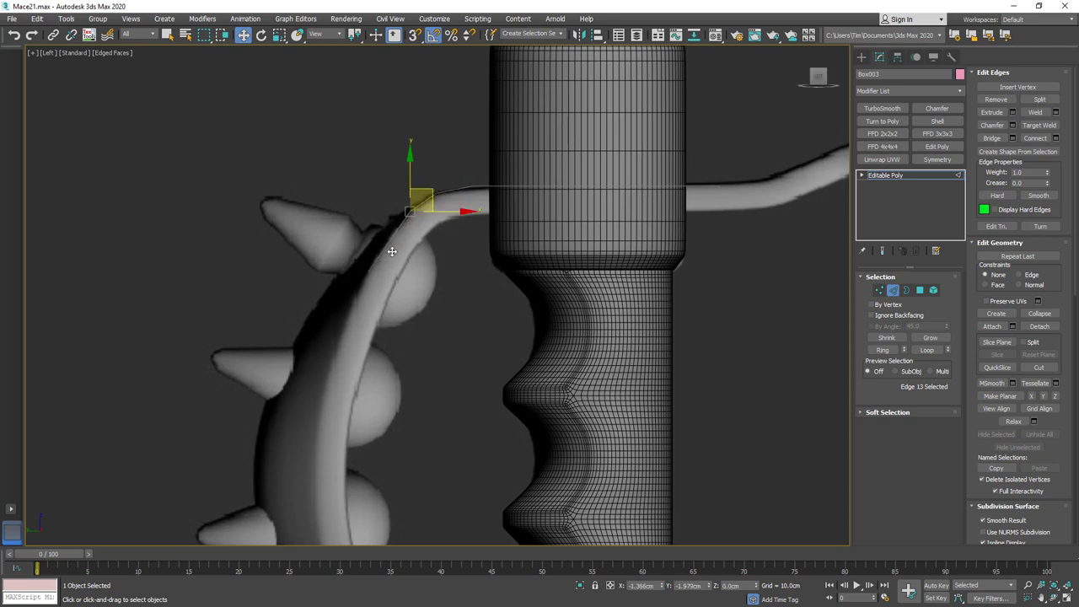
{"action": "left_click_drag", "start_coordinate": [392, 250], "coordinate": [392, 248], "text": "shift"}
Continue extending the strip's end edge segment by segment down the reference guard to its middle, adjusting the last edge to the curve.
{"action": "middle_click_drag", "start_coordinate": [378, 282], "coordinate": [425, 150]}
{"action": "left_click_drag", "start_coordinate": [438, 113], "coordinate": [403, 196], "text": "shift"}
{"action": "left_click", "coordinate": [402, 195], "text": "ctrl"}
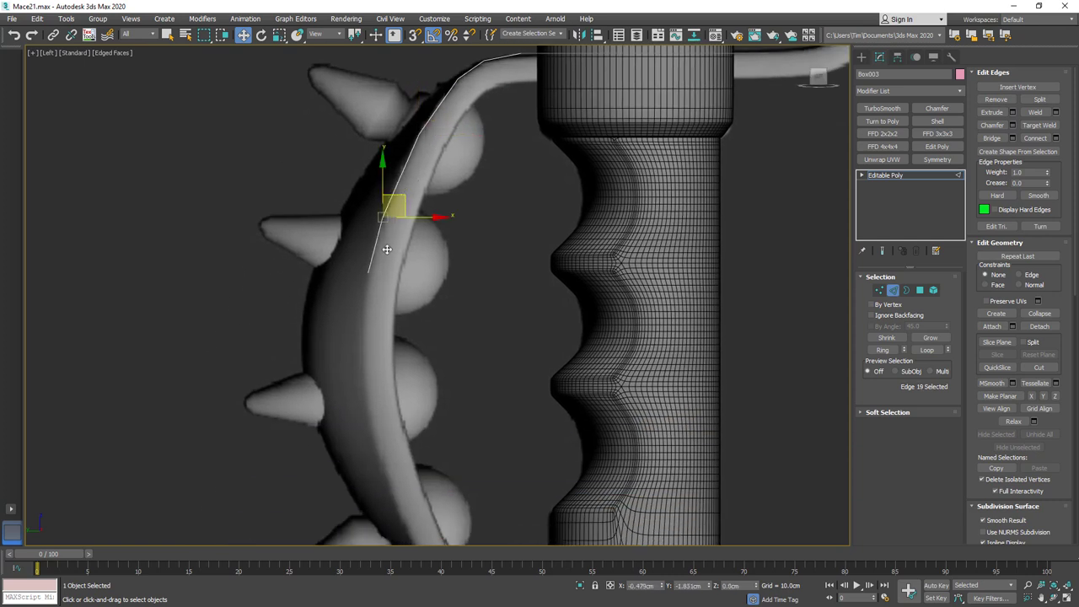
{"action": "middle_click_drag", "start_coordinate": [385, 257], "coordinate": [412, 173]}
{"action": "left_click", "coordinate": [391, 199], "text": "ctrl"}
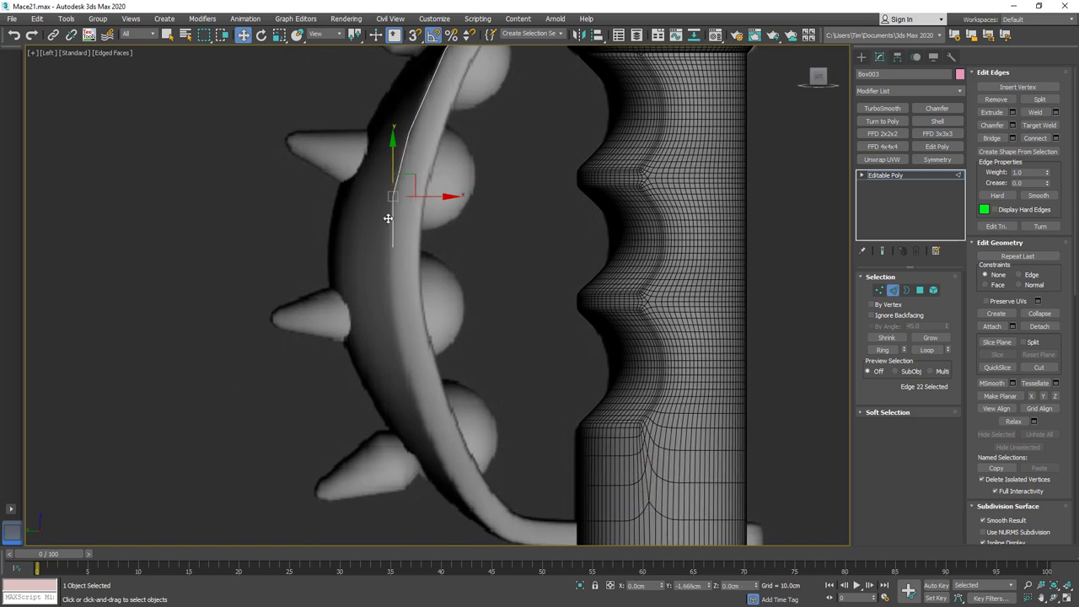
{"action": "left_click_drag", "start_coordinate": [383, 226], "coordinate": [384, 224], "text": "shift"}
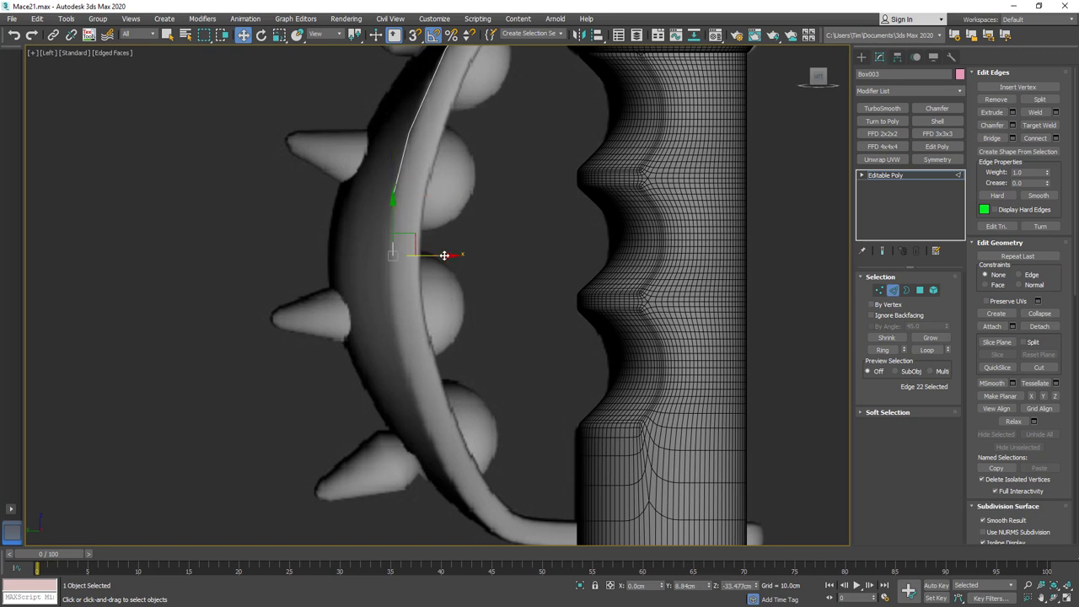
{"action": "left_click_drag", "start_coordinate": [442, 256], "coordinate": [437, 256]}
{"action": "left_click_drag", "start_coordinate": [390, 219], "coordinate": [391, 224]}
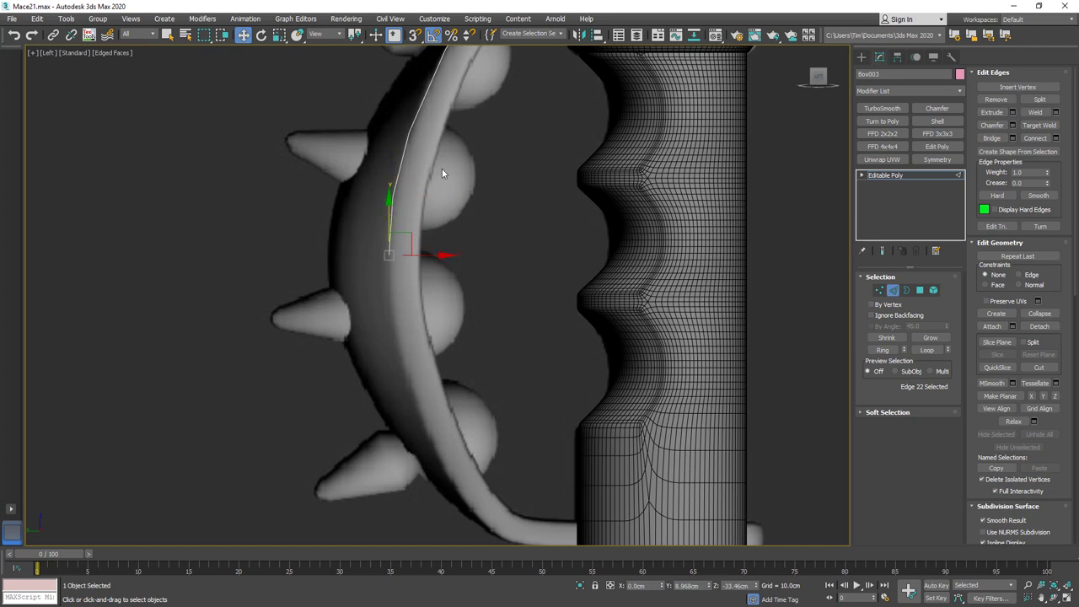
Move only the guard strip's pivot down to the strip's lower end, at about Y 8.74 cm and Z -33.46 cm.
{"action": "scroll", "coordinate": [441, 169], "scroll_direction": "down", "scroll_amount": 3}
{"action": "middle_click_drag", "start_coordinate": [449, 164], "coordinate": [481, 241]}
{"action": "key", "text": "2"}
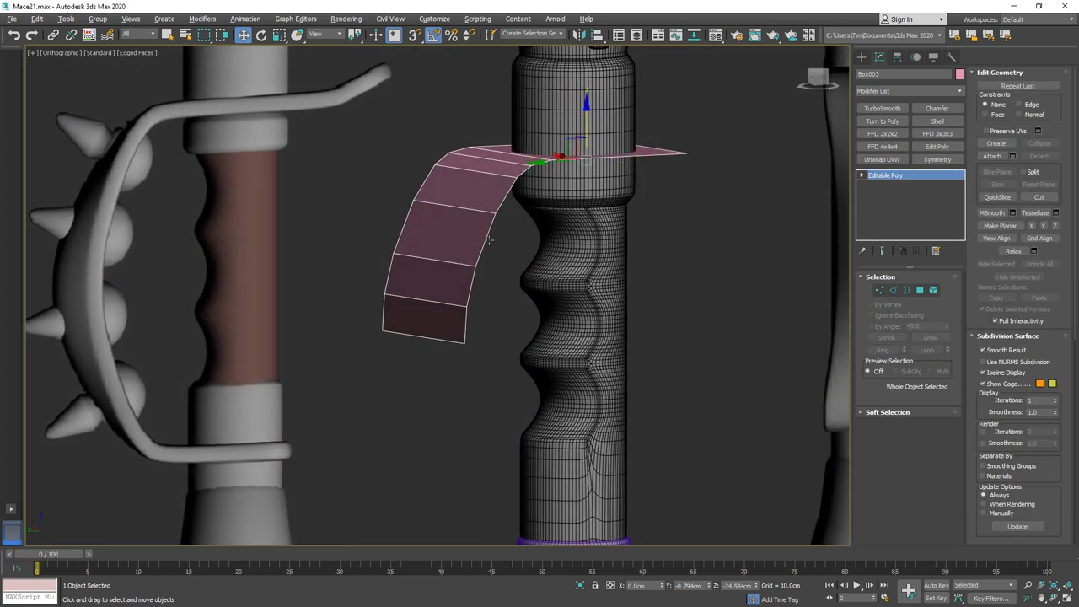
{"action": "middle_click_drag", "start_coordinate": [648, 221], "coordinate": [612, 219], "text": "alt"}
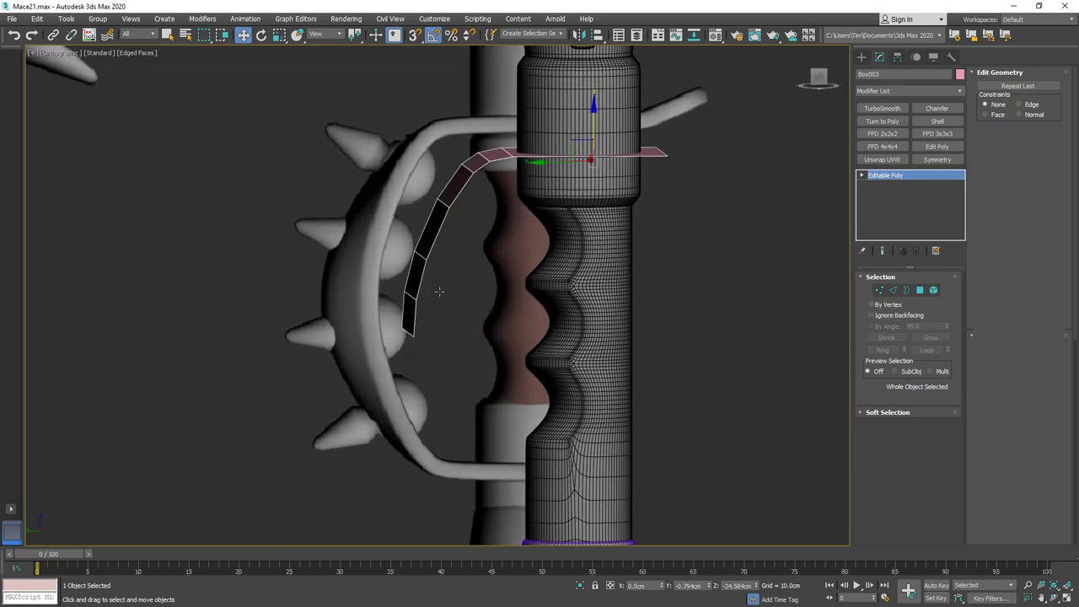
{"action": "key", "text": "2"}
{"action": "left_click", "coordinate": [409, 290]}
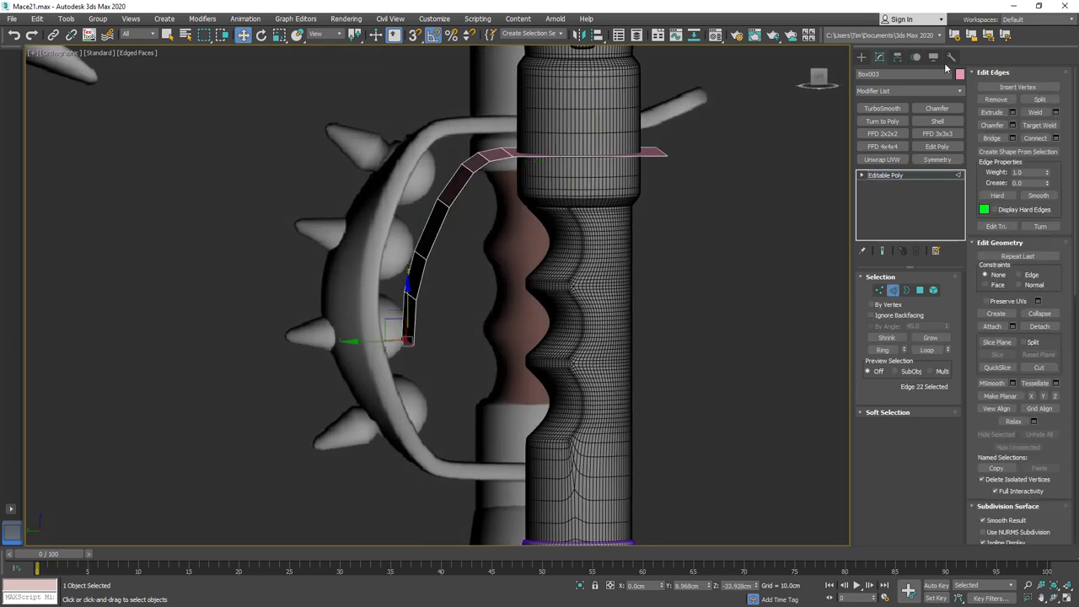
{"action": "left_click", "coordinate": [898, 57]}
{"action": "left_click", "coordinate": [908, 134]}
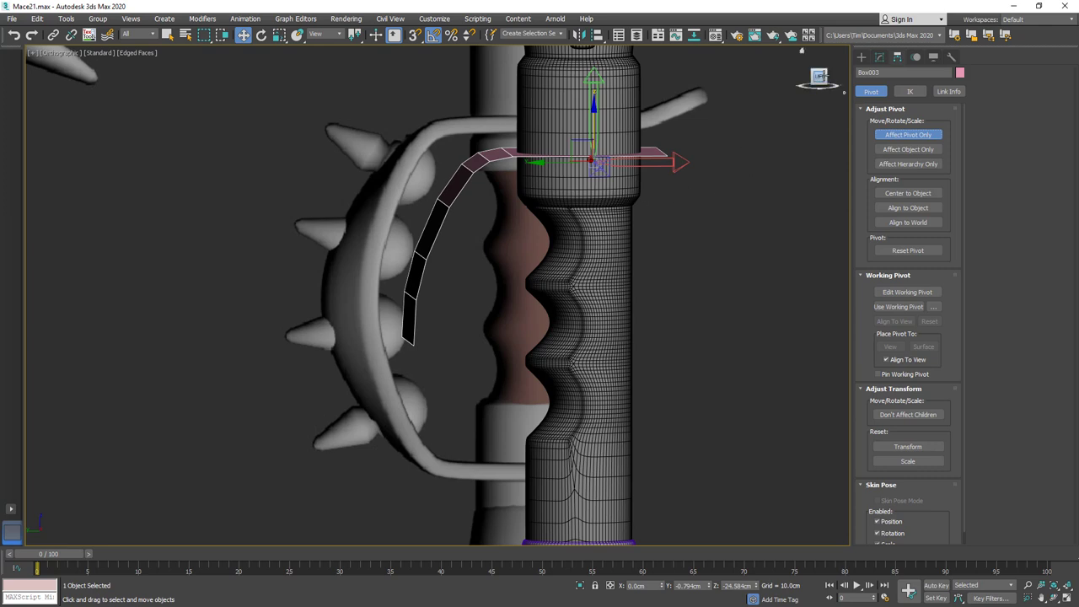
{"action": "left_click", "coordinate": [823, 75]}
{"action": "scroll", "coordinate": [499, 291], "scroll_direction": "up", "scroll_amount": 2}
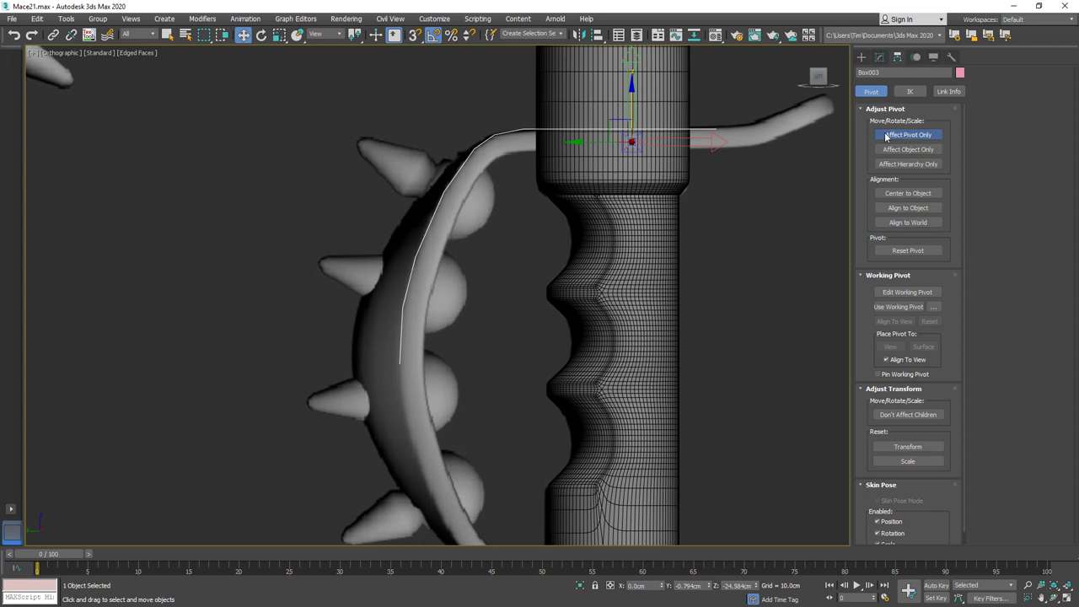
{"action": "left_click_drag", "start_coordinate": [619, 123], "coordinate": [392, 333]}
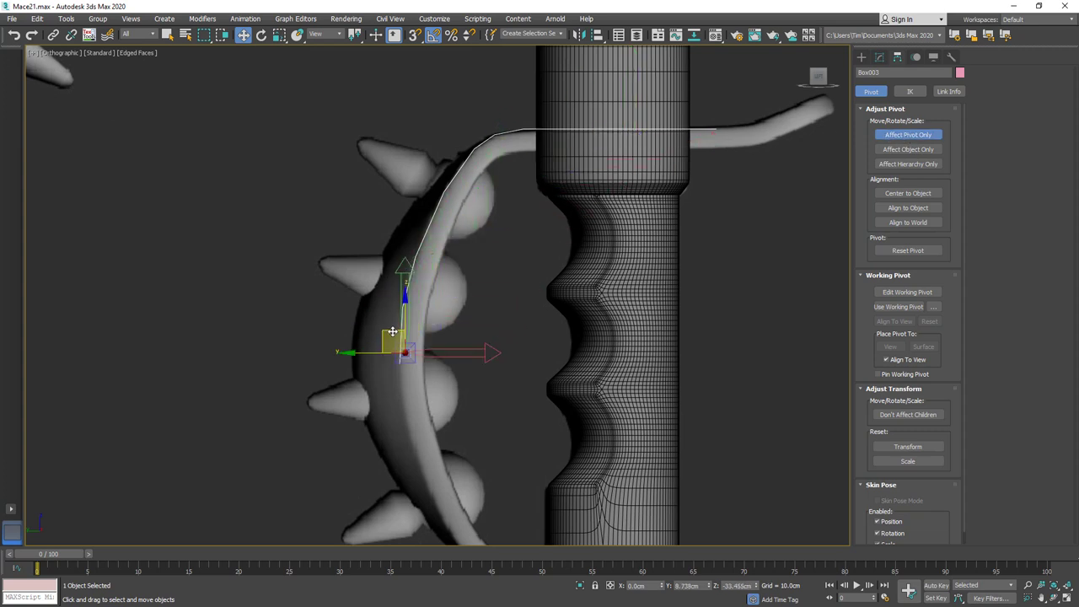
{"action": "scroll", "coordinate": [413, 324], "scroll_direction": "up", "scroll_amount": 4}
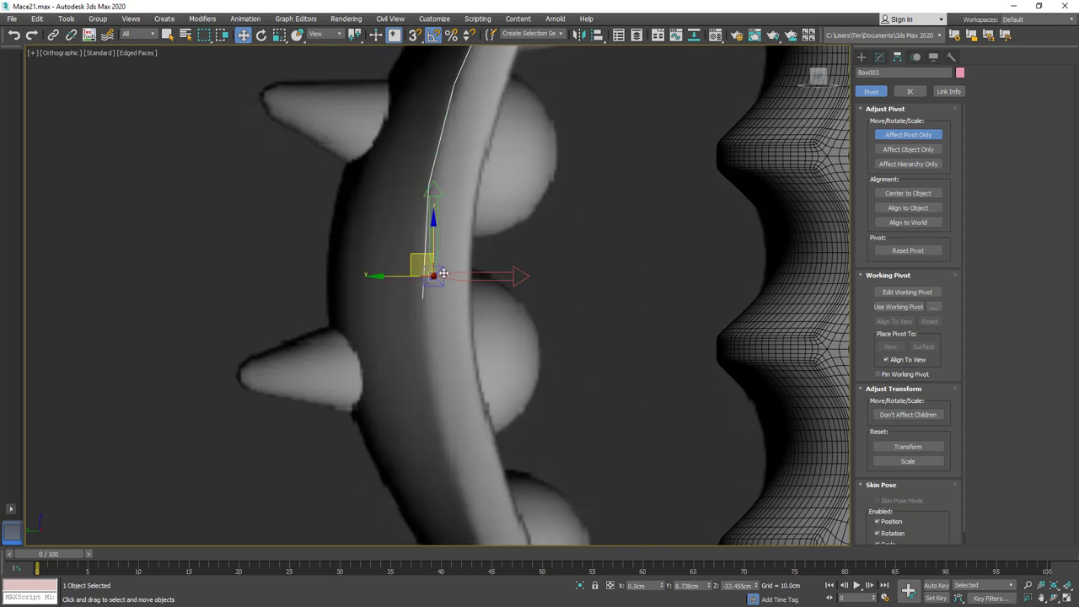
{"action": "scroll", "coordinate": [447, 265], "scroll_direction": "down", "scroll_amount": 4}
{"action": "middle_click_drag", "start_coordinate": [452, 301], "coordinate": [568, 285], "text": "alt"}
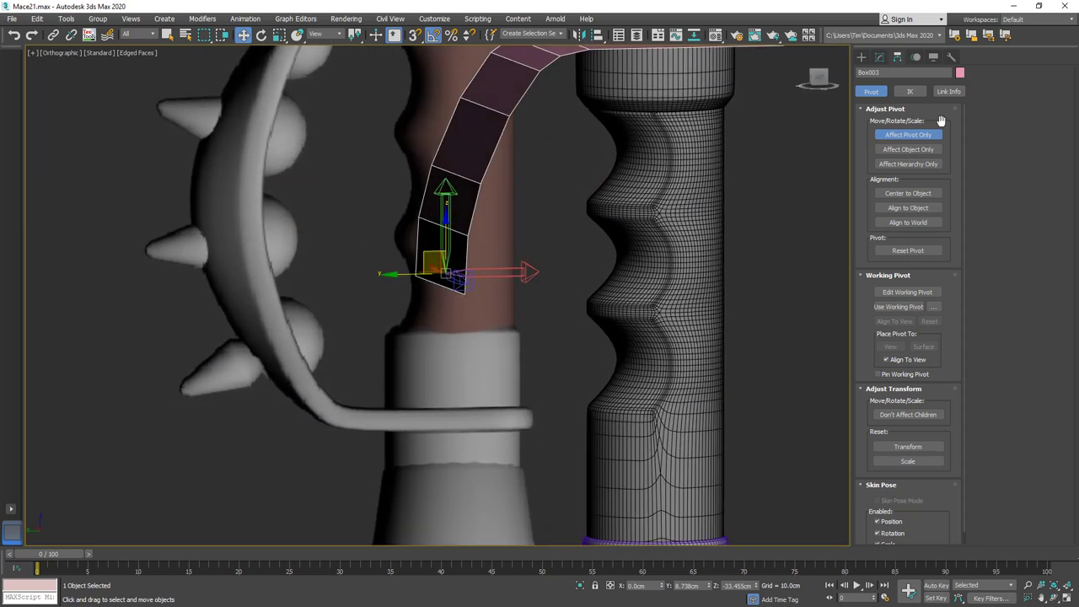
{"action": "left_click", "coordinate": [918, 136]}
Add a Symmetry modifier to the guard strip and mirror it along the Y axis to form the lower half.
{"action": "left_click", "coordinate": [878, 58]}
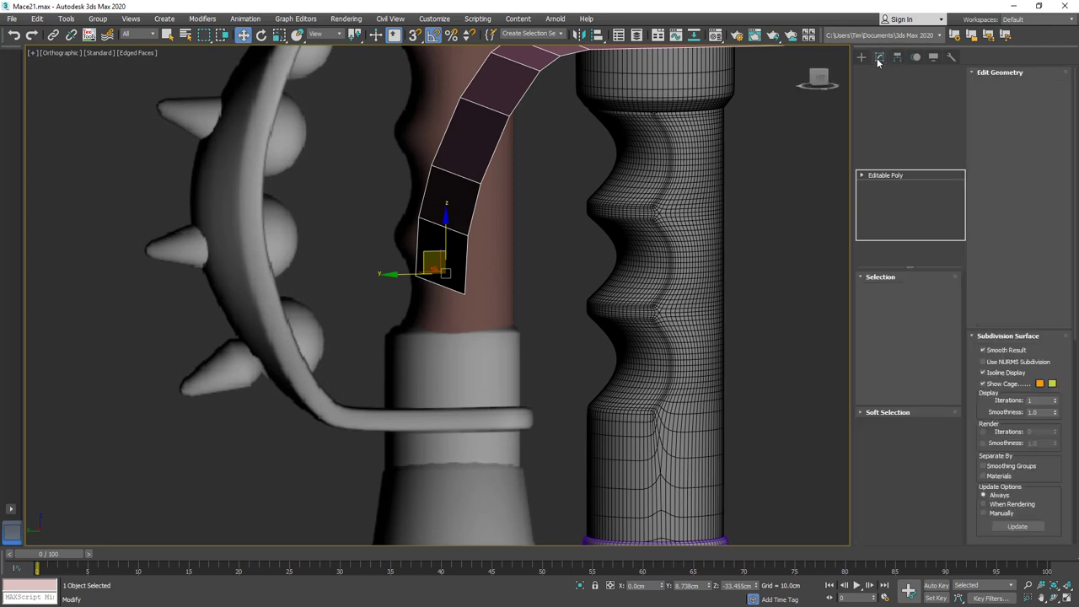
{"action": "left_click", "coordinate": [936, 159]}
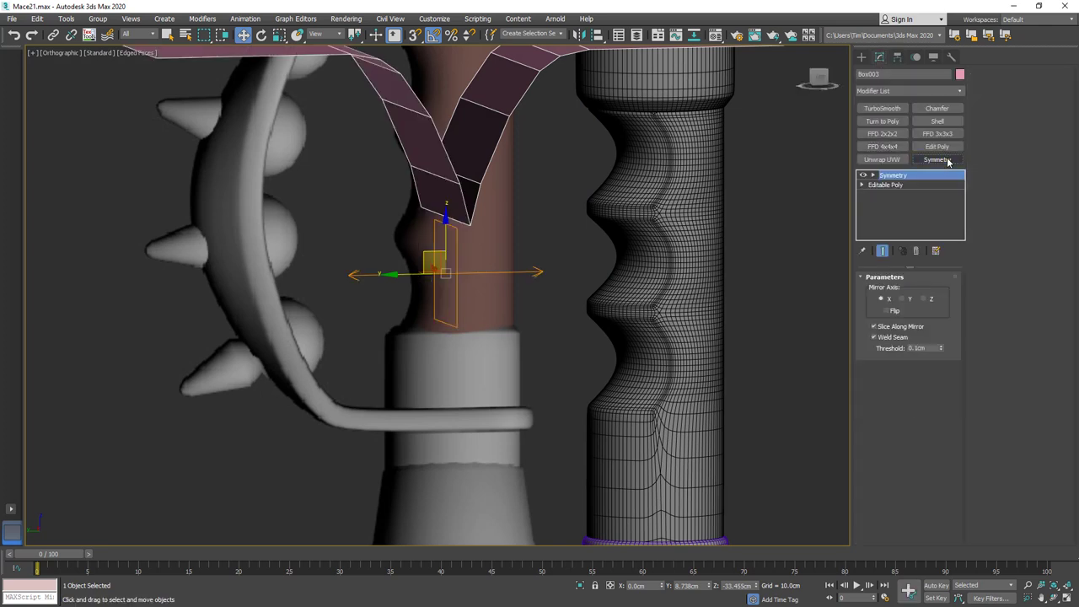
{"action": "left_click", "coordinate": [926, 299]}
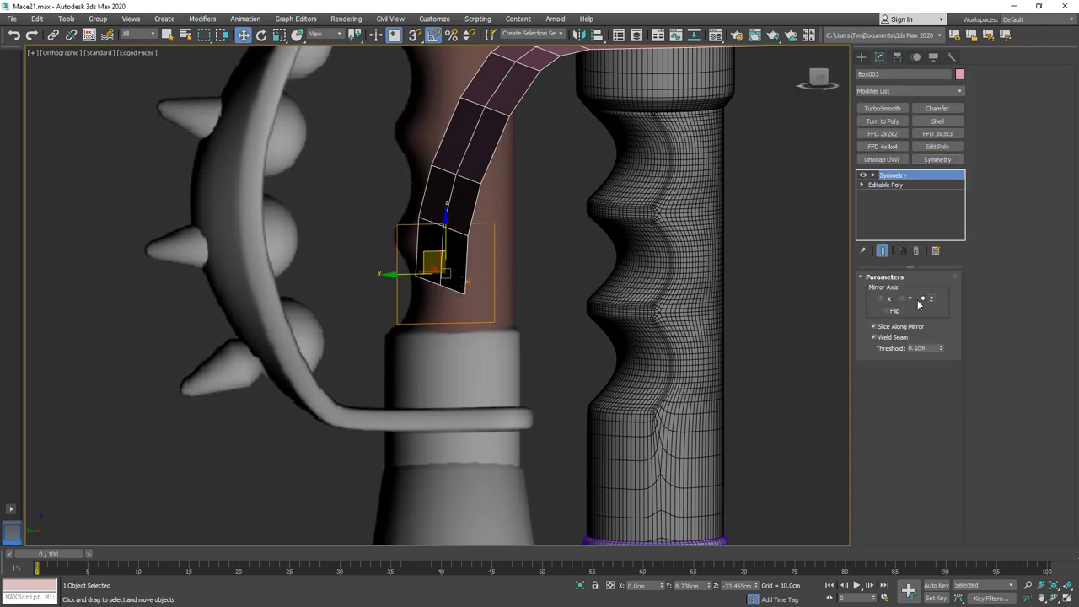
{"action": "left_click", "coordinate": [902, 298]}
{"action": "middle_click_drag", "start_coordinate": [720, 238], "coordinate": [657, 238], "text": "alt"}
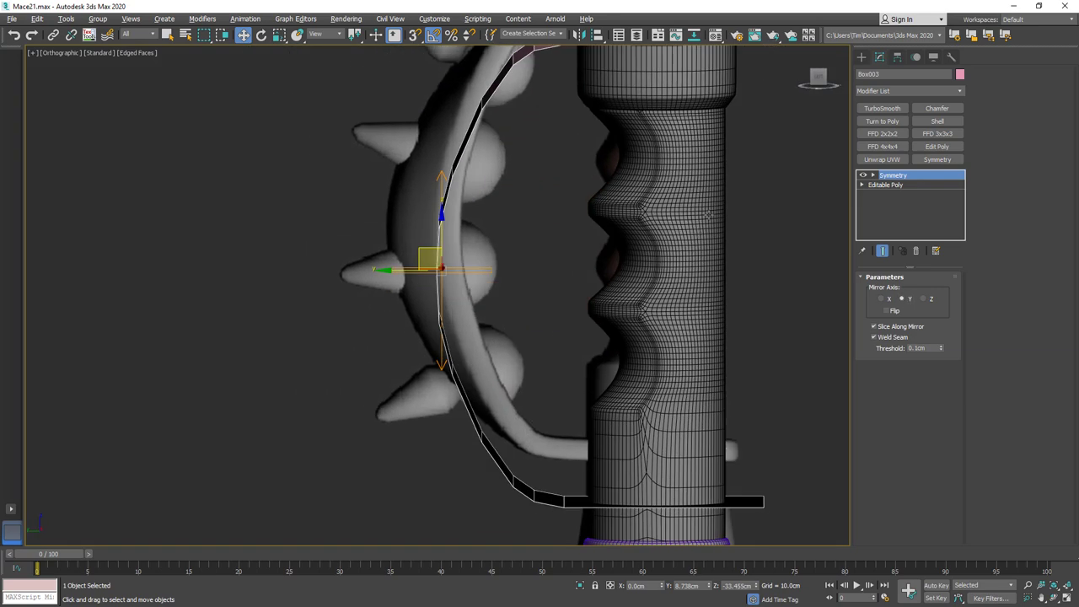
{"action": "left_click", "coordinate": [822, 76]}
{"action": "scroll", "coordinate": [677, 201], "scroll_direction": "down", "scroll_amount": 2}
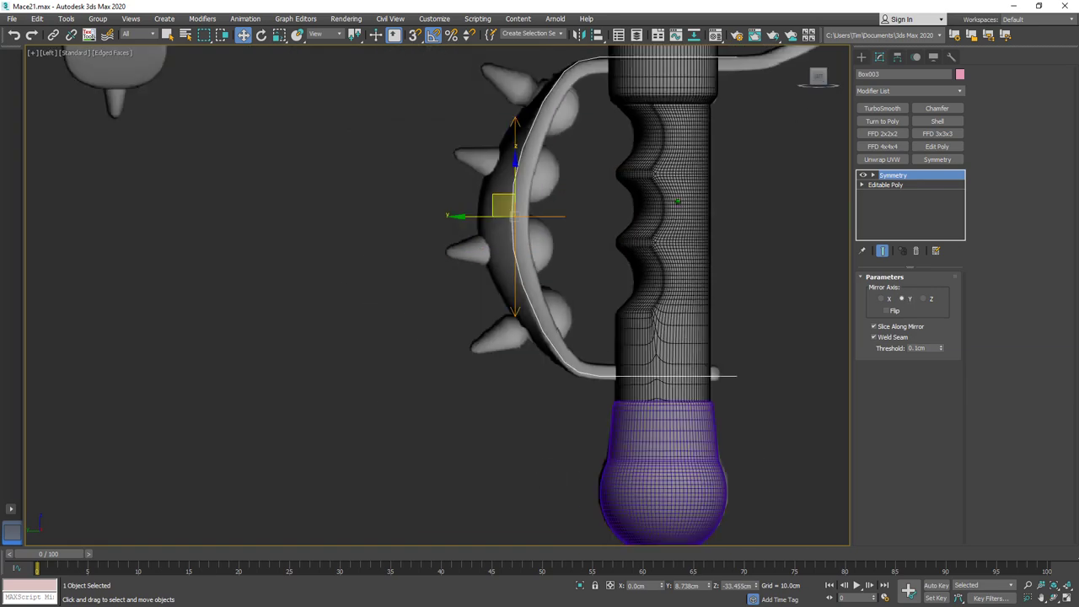
{"action": "middle_click_drag", "start_coordinate": [553, 163], "coordinate": [523, 231]}
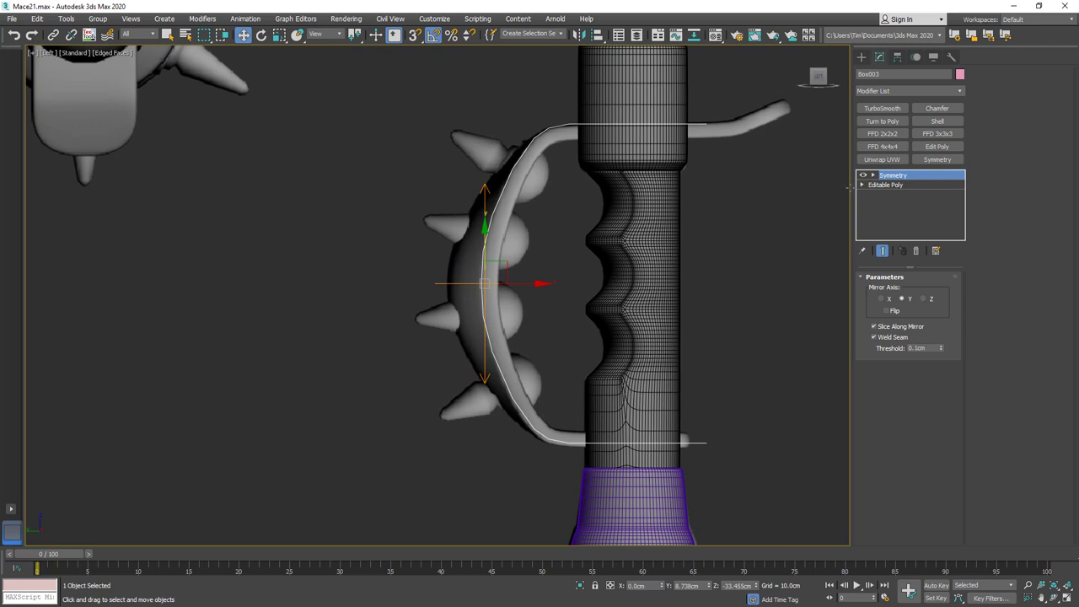
Collapse the Symmetry modifier into the editable poly and save the scene as Mace22.max.
{"action": "right_click", "coordinate": [904, 176]}
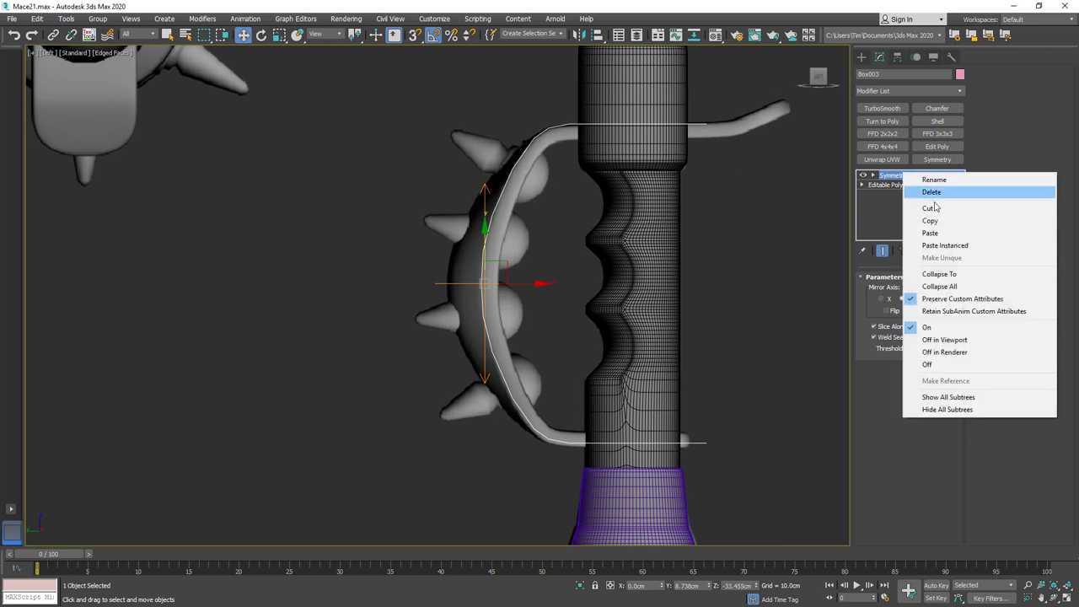
{"action": "left_click", "coordinate": [950, 275]}
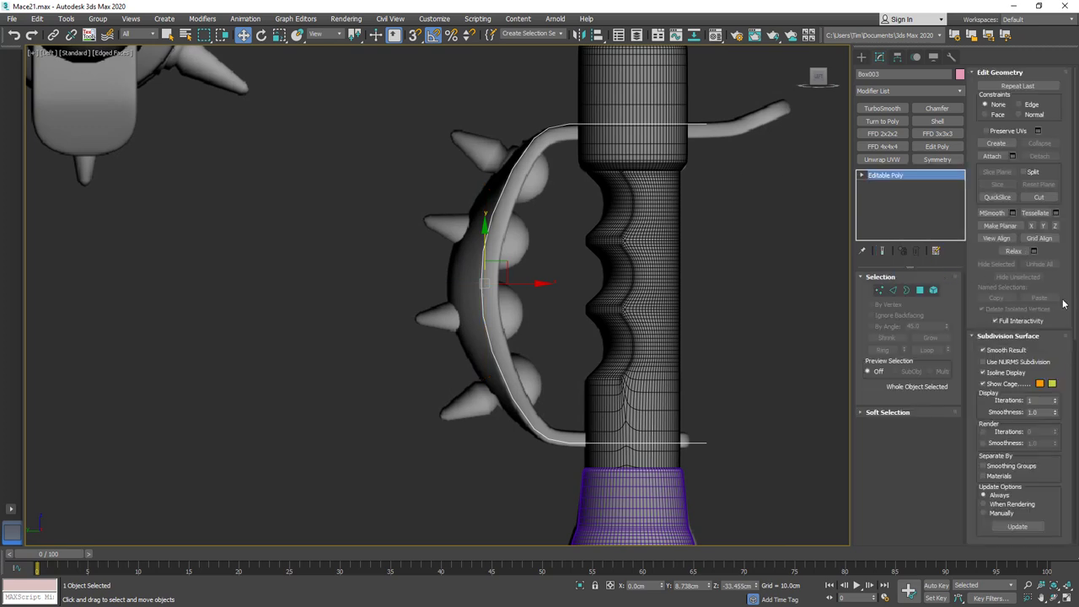
{"action": "key", "text": "ctrl+s"}
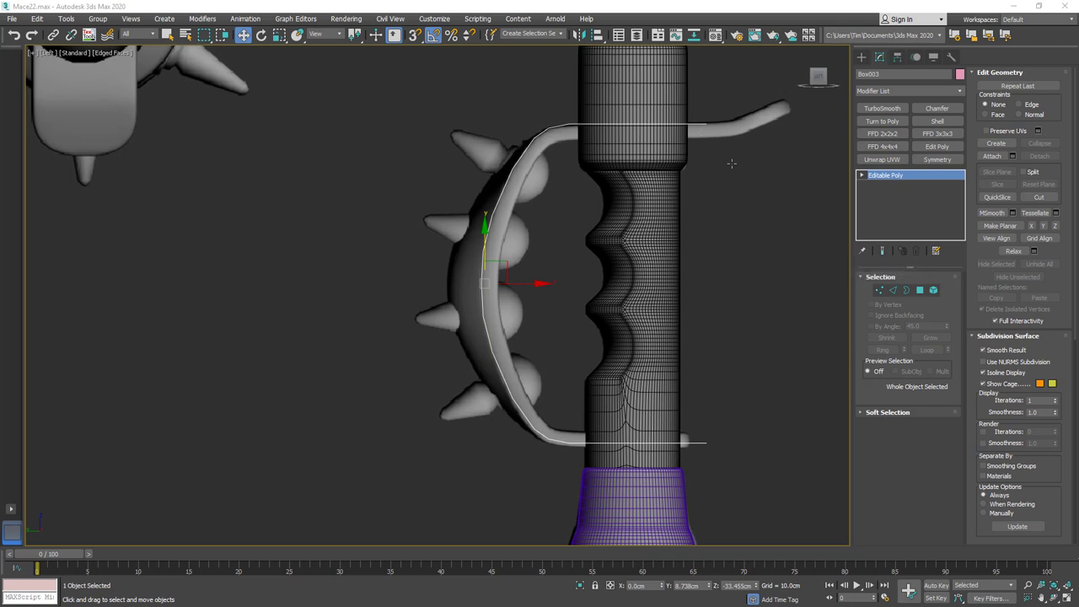
Move the upper plate's rear edge to about Y -4.64 cm and extend polygons from it along the reference guard's rear arm to its tip.
{"action": "left_click", "coordinate": [892, 290]}
{"action": "left_click_drag", "start_coordinate": [726, 120], "coordinate": [696, 141]}
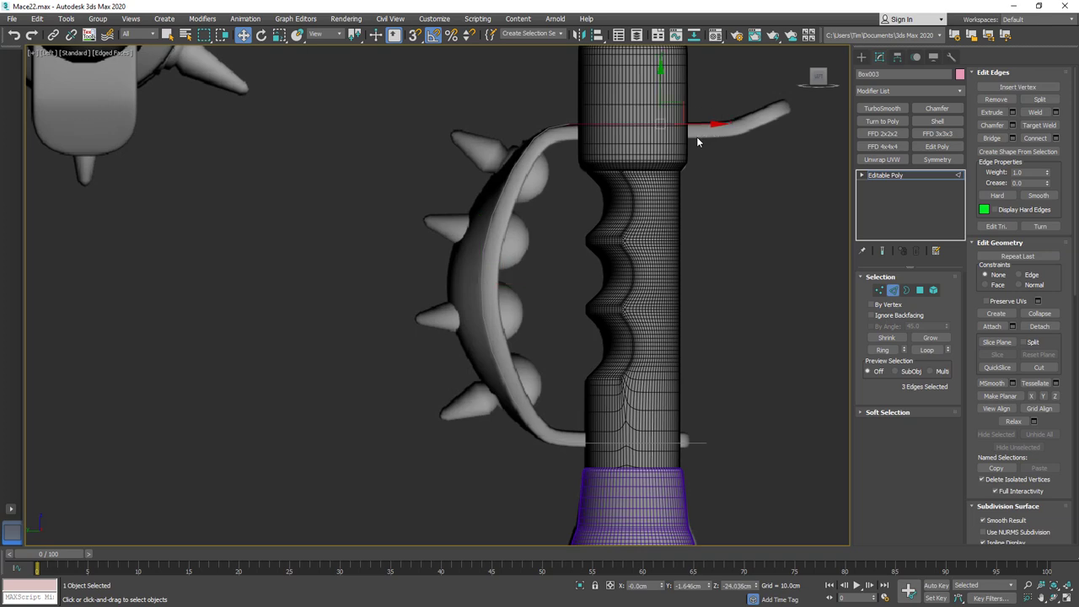
{"action": "left_click", "coordinate": [707, 122]}
{"action": "middle_click_drag", "start_coordinate": [718, 117], "coordinate": [648, 160]}
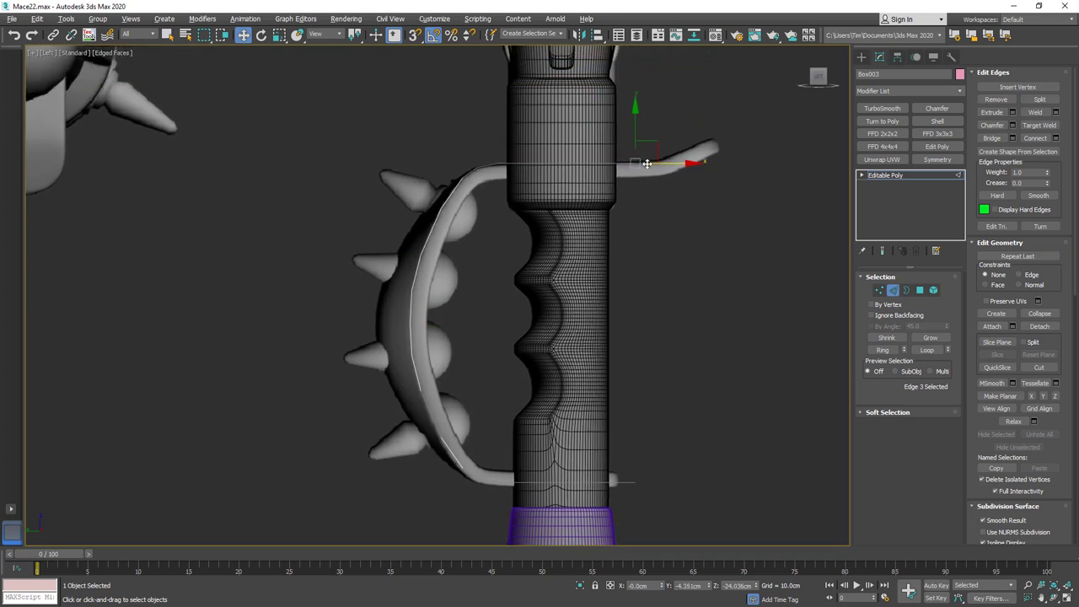
{"action": "scroll", "coordinate": [647, 162], "scroll_direction": "up", "scroll_amount": 4}
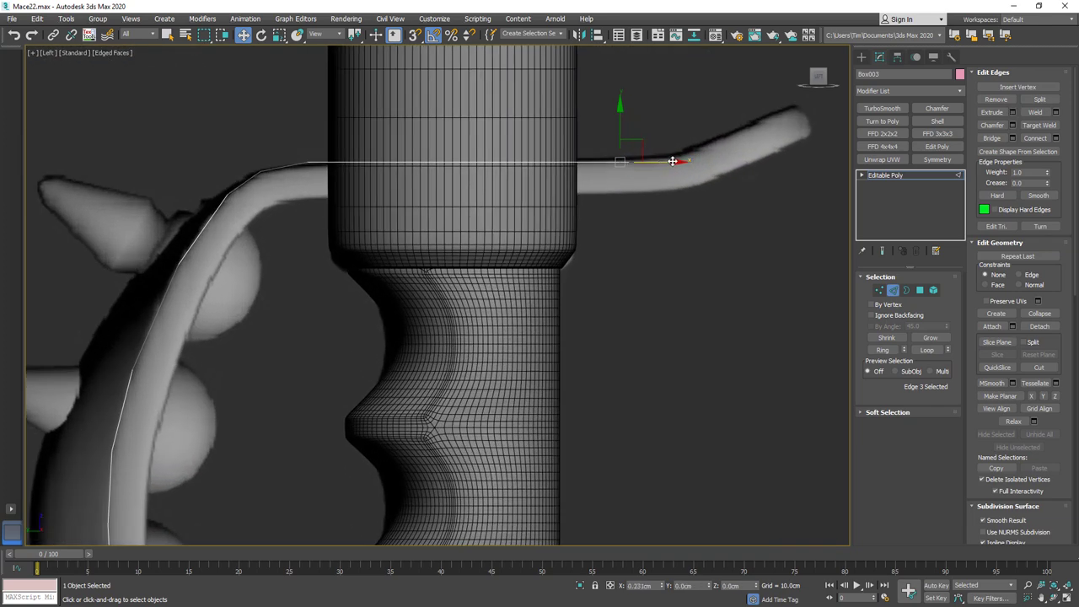
{"action": "left_click", "coordinate": [672, 161]}
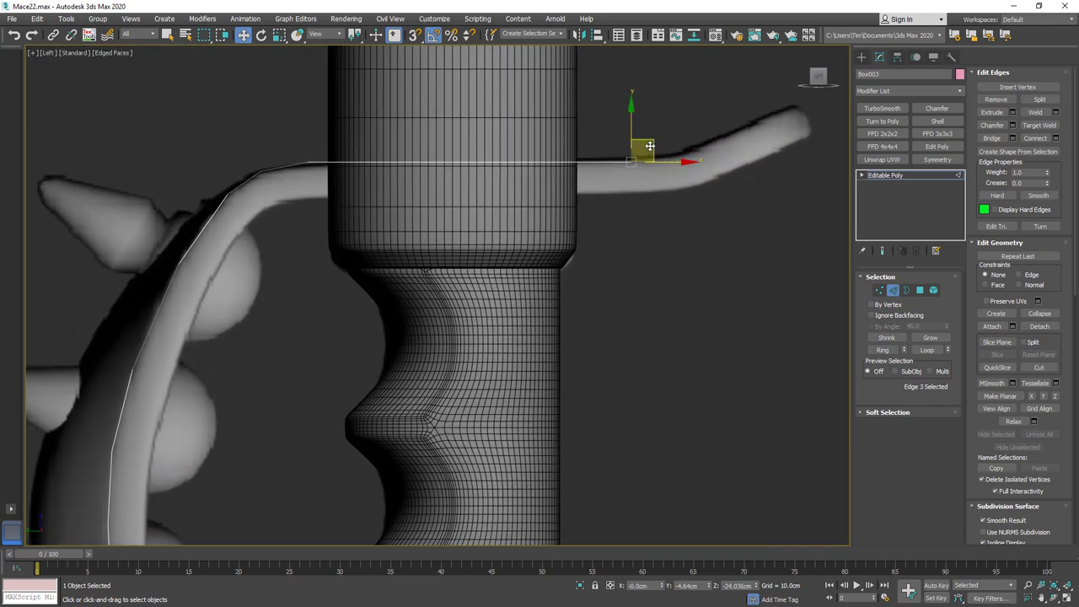
{"action": "left_click", "coordinate": [696, 140]}
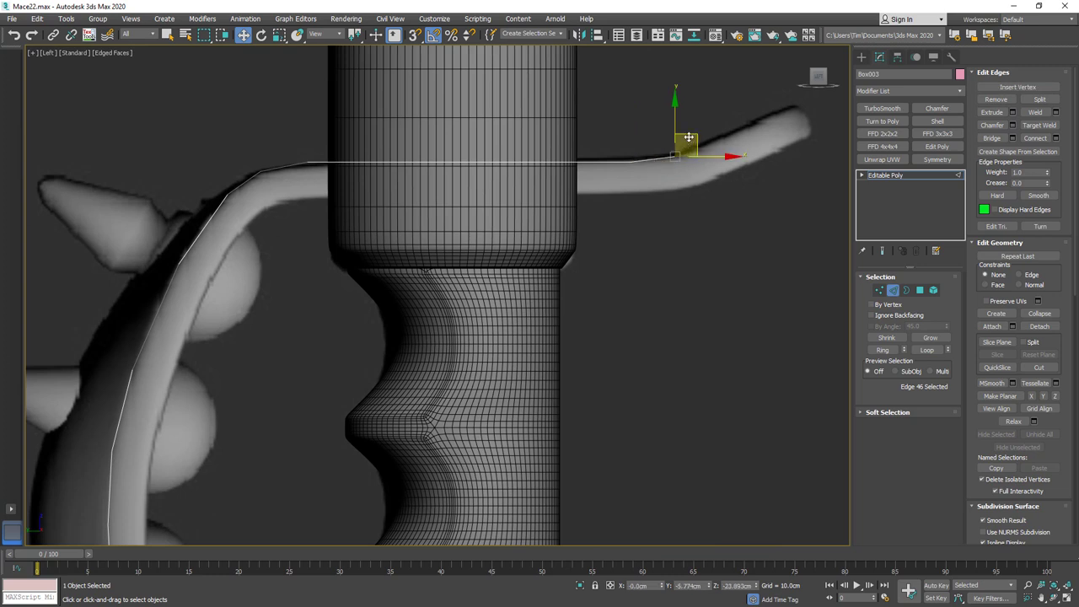
{"action": "left_click", "coordinate": [752, 116]}
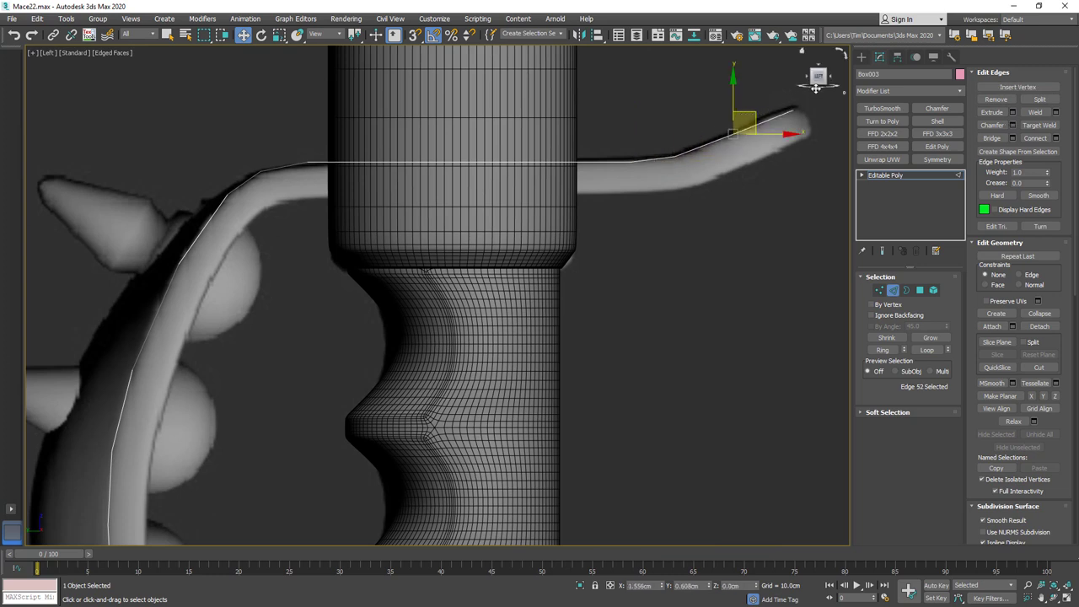
Move the lower plate's two rear vertices closer to the grip, to about Y -3.40 cm.
{"action": "scroll", "coordinate": [576, 199], "scroll_direction": "down", "scroll_amount": 5}
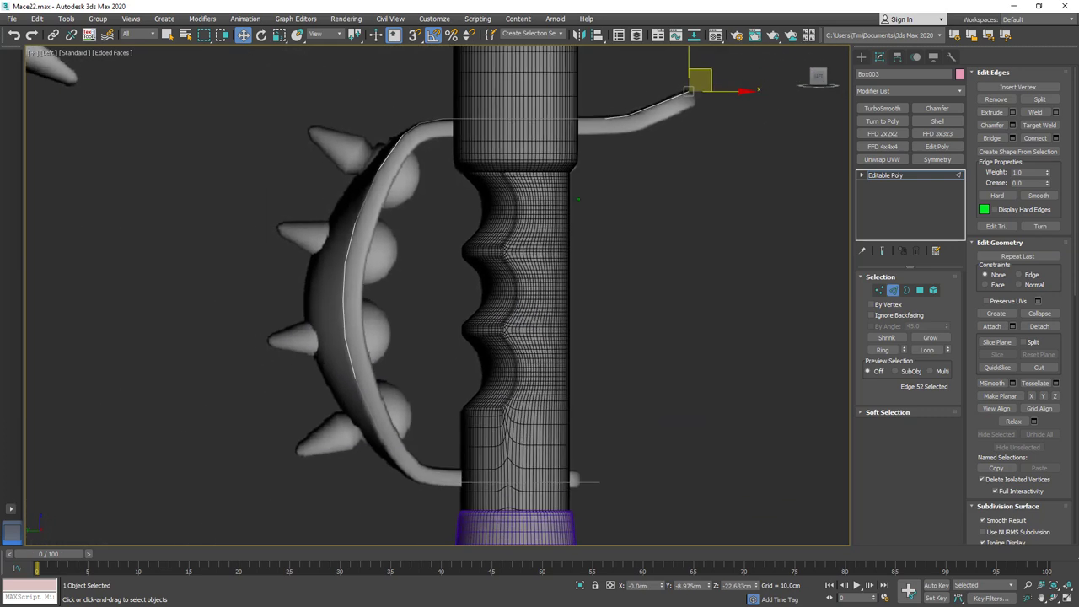
{"action": "middle_click_drag", "start_coordinate": [542, 418], "coordinate": [539, 320]}
{"action": "scroll", "coordinate": [578, 356], "scroll_direction": "up", "scroll_amount": 4}
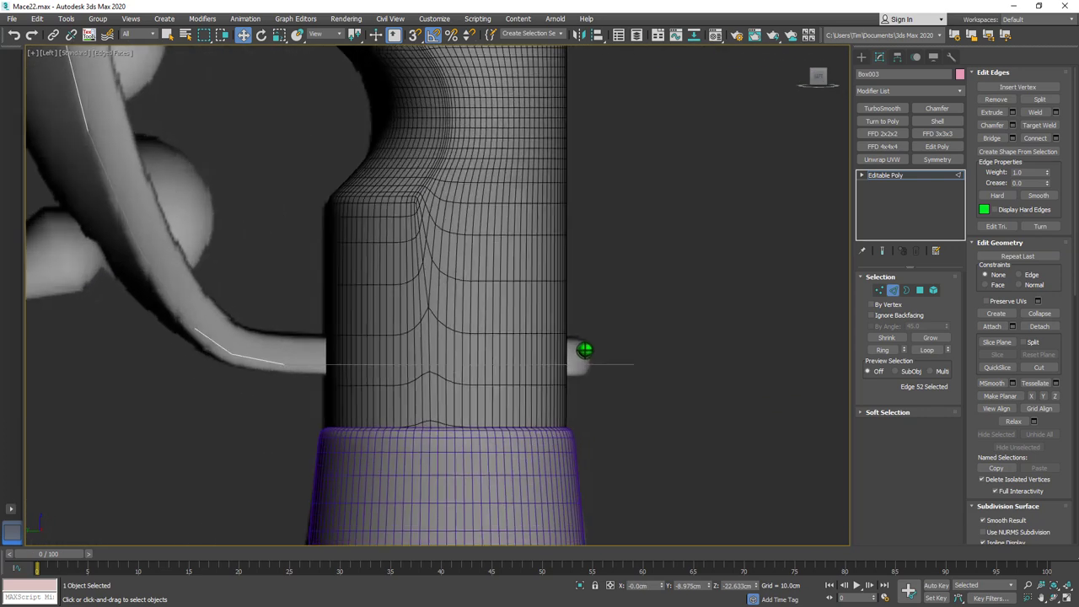
{"action": "left_click", "coordinate": [879, 290]}
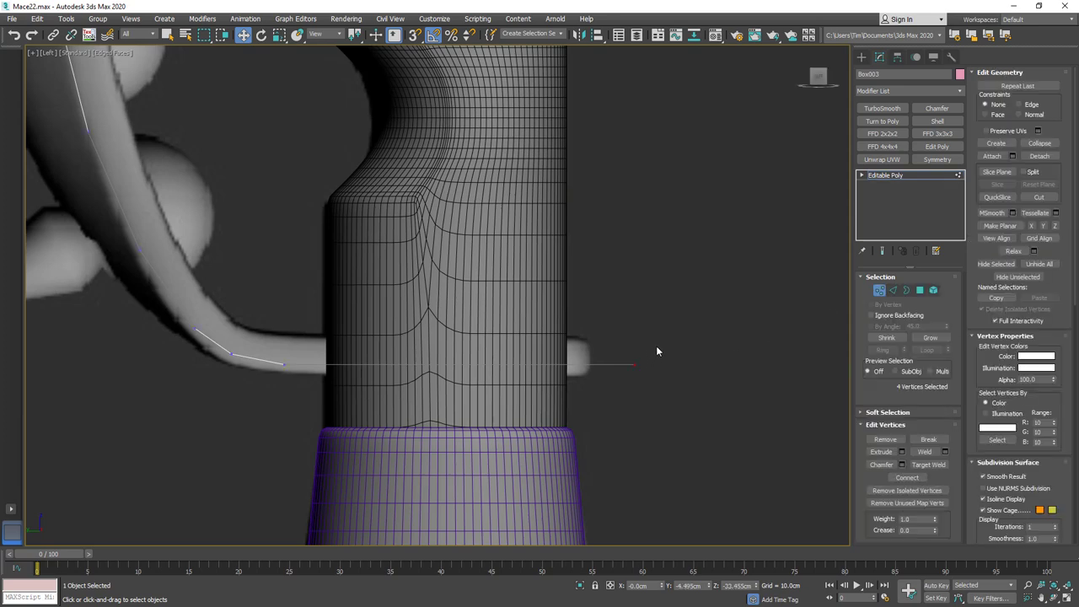
{"action": "left_click_drag", "start_coordinate": [665, 364], "coordinate": [632, 363]}
{"action": "middle_click_drag", "start_coordinate": [629, 359], "coordinate": [742, 391], "text": "alt"}
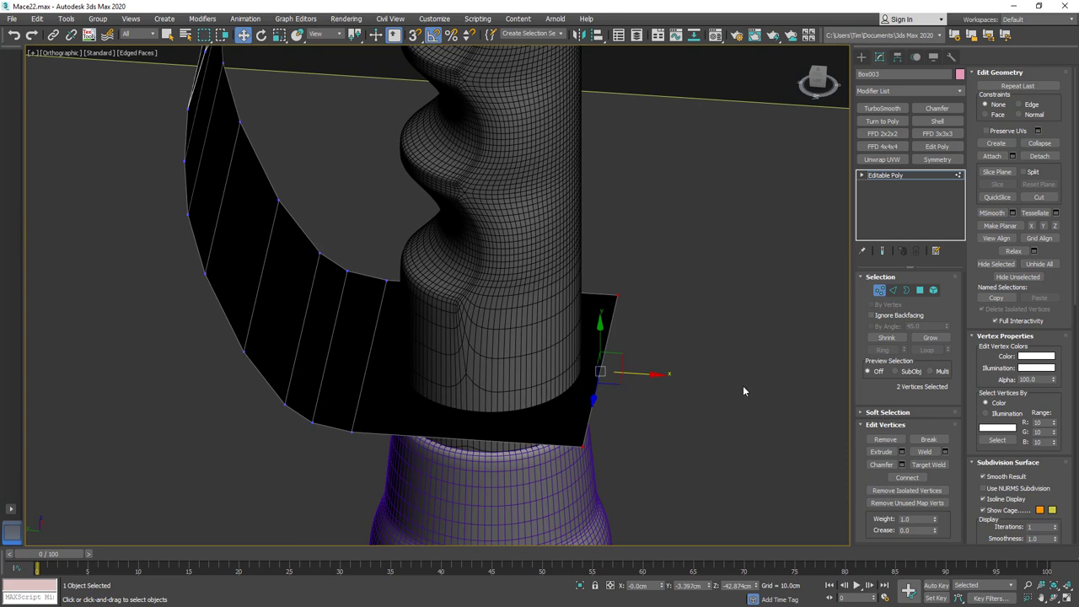
Round the lower plate's rear corners by chamfering the two vertices by 2.314 cm and the resulting four vertices by 0.879 cm.
{"action": "left_click", "coordinate": [901, 464]}
{"action": "left_click_drag", "start_coordinate": [445, 301], "coordinate": [472, 254]}
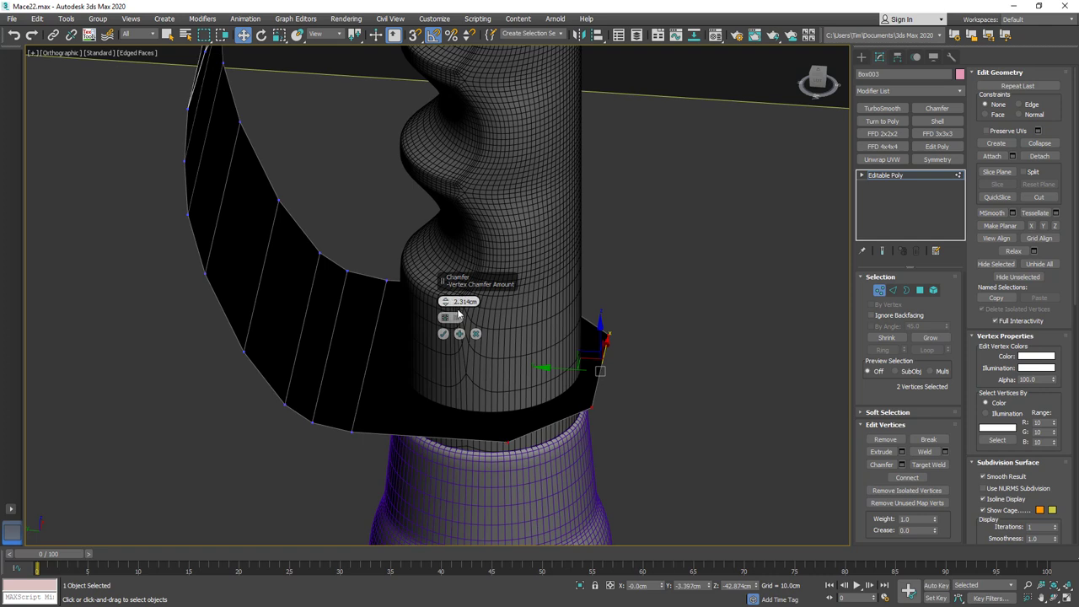
{"action": "left_click", "coordinate": [442, 334]}
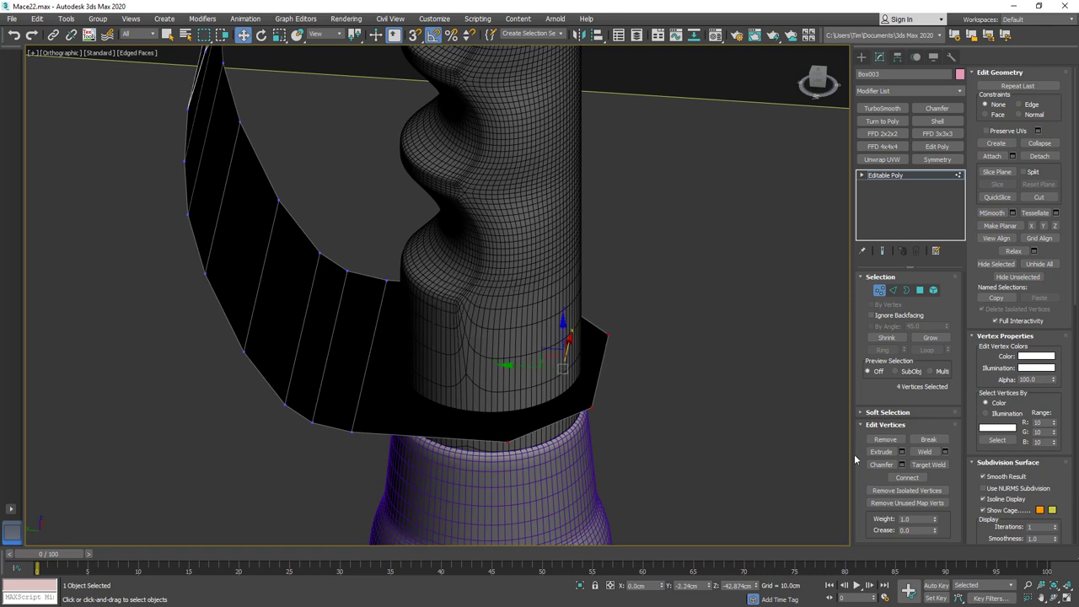
{"action": "left_click", "coordinate": [901, 465]}
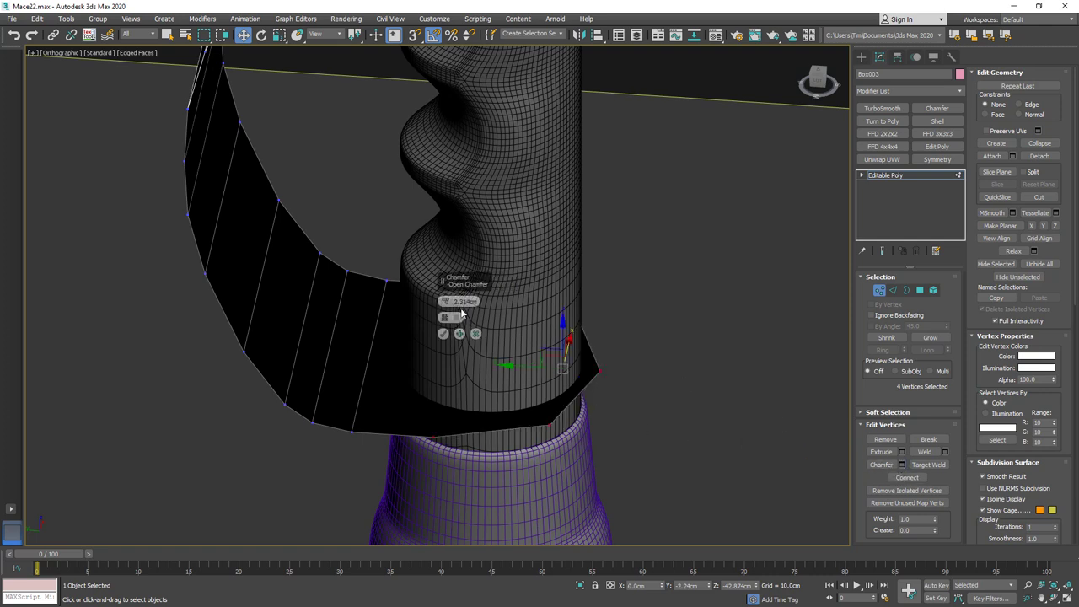
{"action": "left_click_drag", "start_coordinate": [445, 301], "coordinate": [454, 350]}
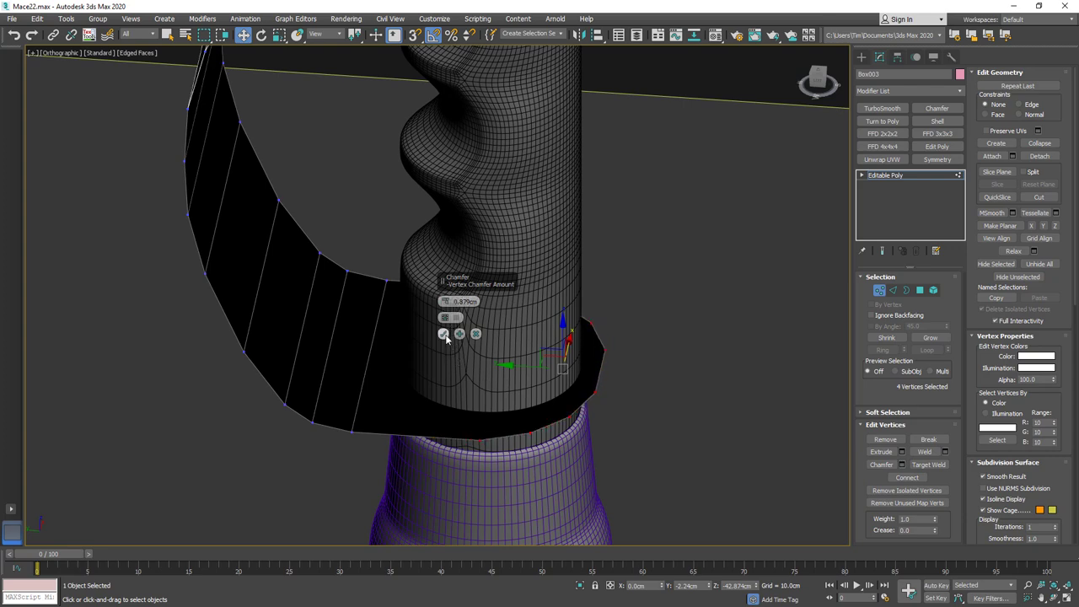
{"action": "left_click", "coordinate": [442, 333]}
Remove the crosswise edge in the middle of the upper plate's sloping rear arm and return to vertex editing.
{"action": "middle_click_drag", "start_coordinate": [444, 332], "coordinate": [523, 393], "text": "alt"}
{"action": "scroll", "coordinate": [576, 326], "scroll_direction": "up", "scroll_amount": 4}
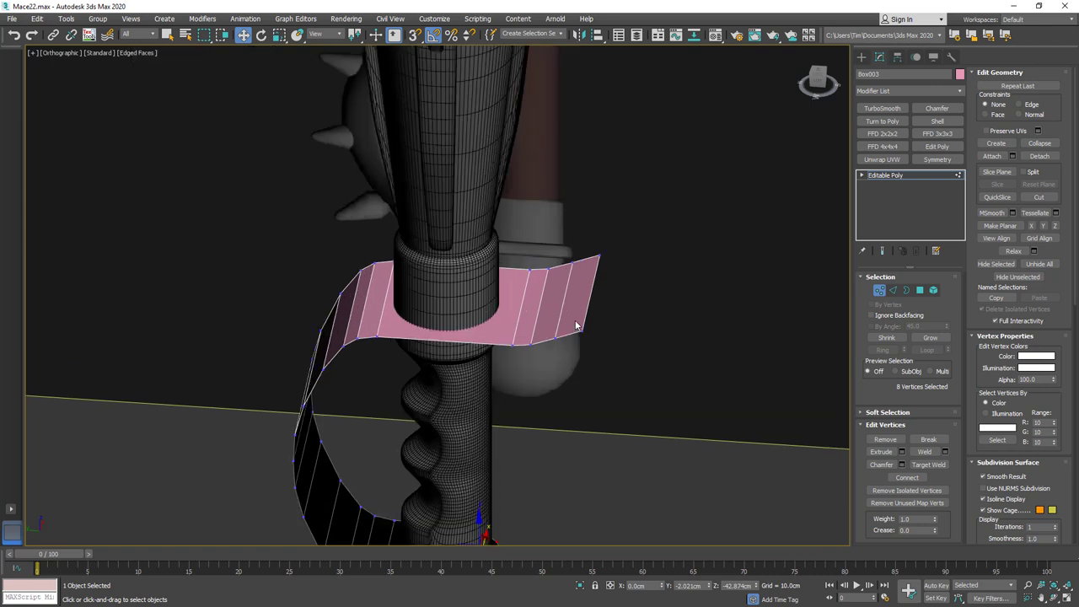
{"action": "middle_click_drag", "start_coordinate": [578, 323], "coordinate": [600, 312], "text": "alt"}
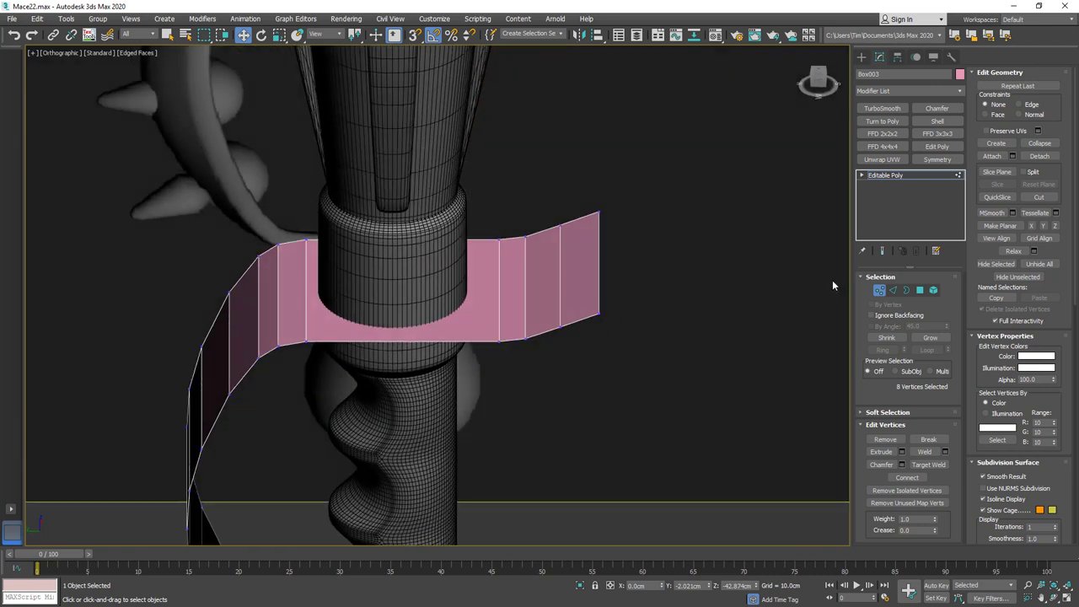
{"action": "left_click", "coordinate": [893, 290]}
{"action": "left_click", "coordinate": [599, 276]}
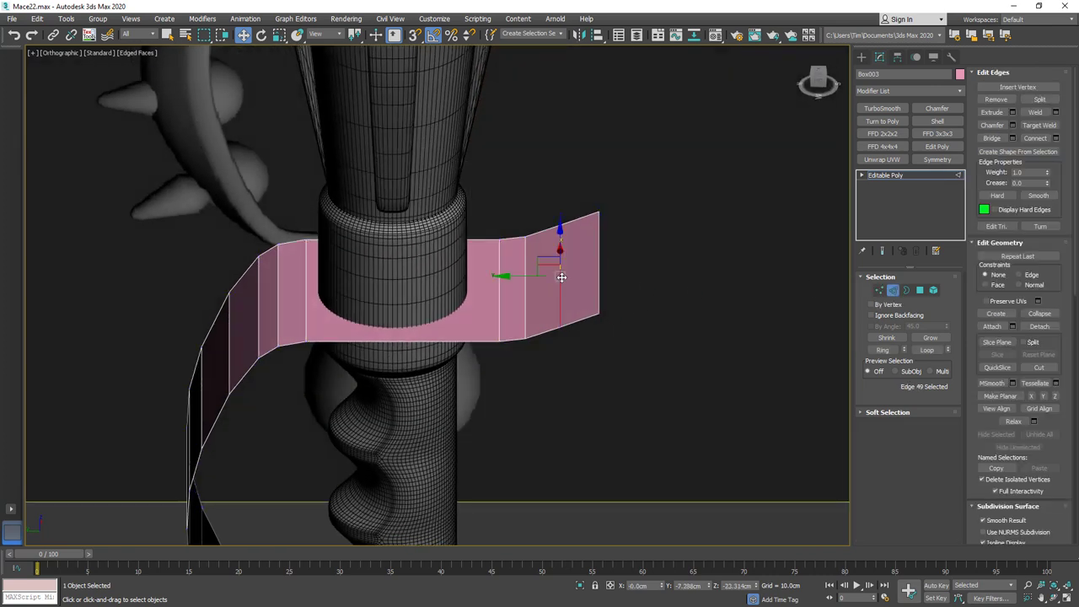
{"action": "left_click", "coordinate": [575, 278]}
{"action": "left_click", "coordinate": [879, 290]}
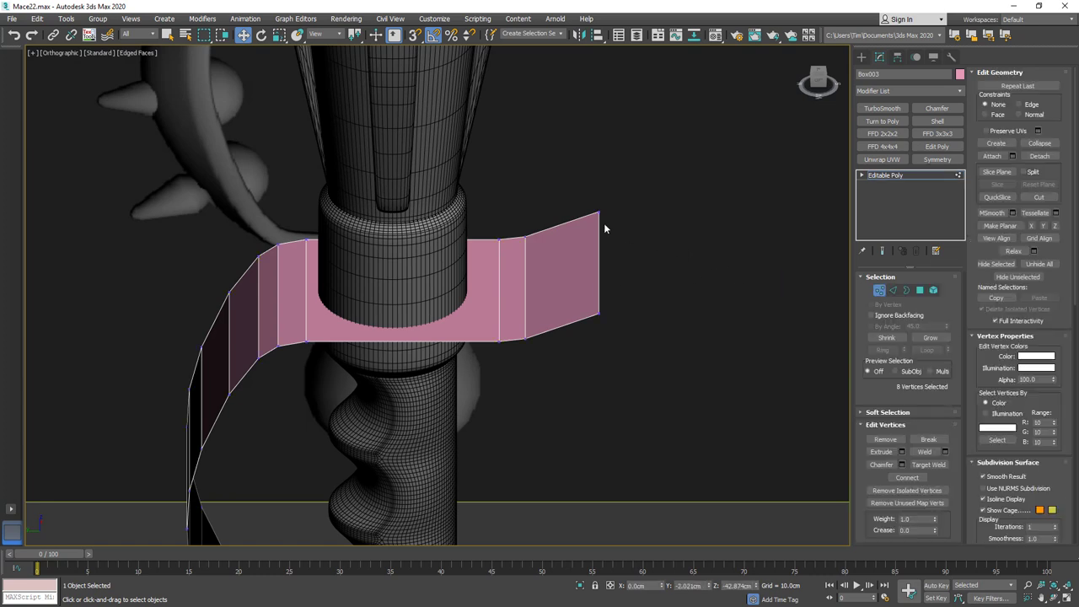
Round the upper plate's rear end by chamfering its two tip vertices by 2.053 cm and the resulting four vertices by 0.757 cm.
{"action": "left_click_drag", "start_coordinate": [596, 318], "coordinate": [597, 325]}
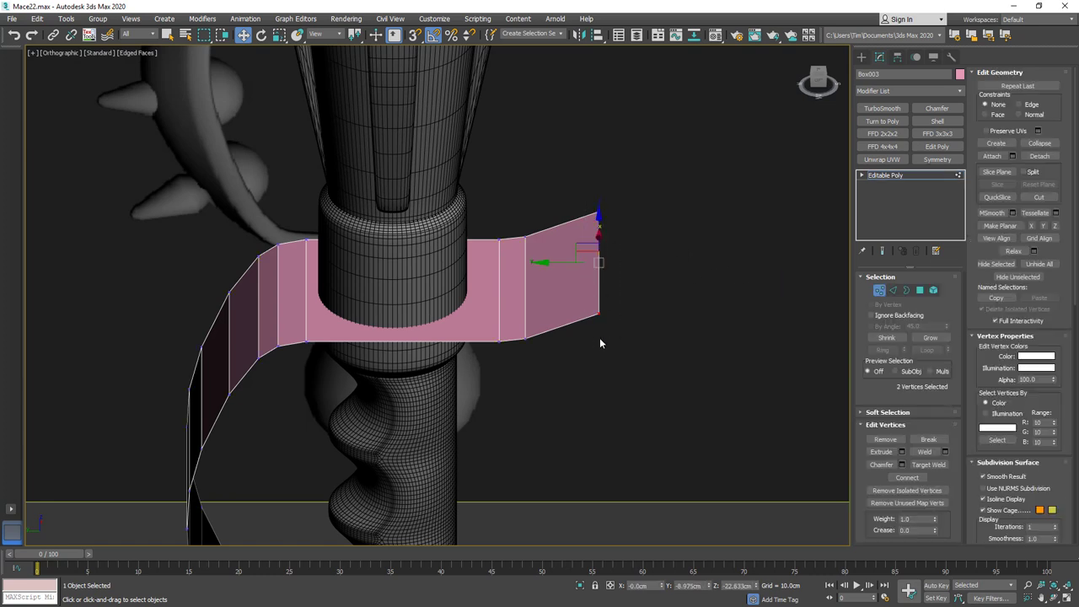
{"action": "left_click", "coordinate": [901, 464]}
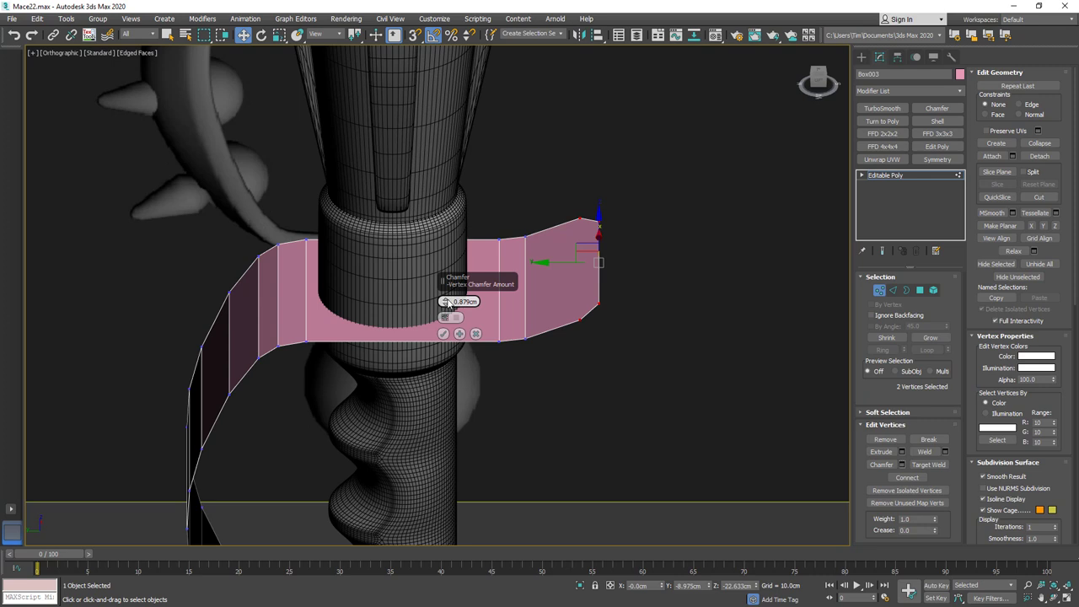
{"action": "left_click_drag", "start_coordinate": [447, 303], "coordinate": [458, 269]}
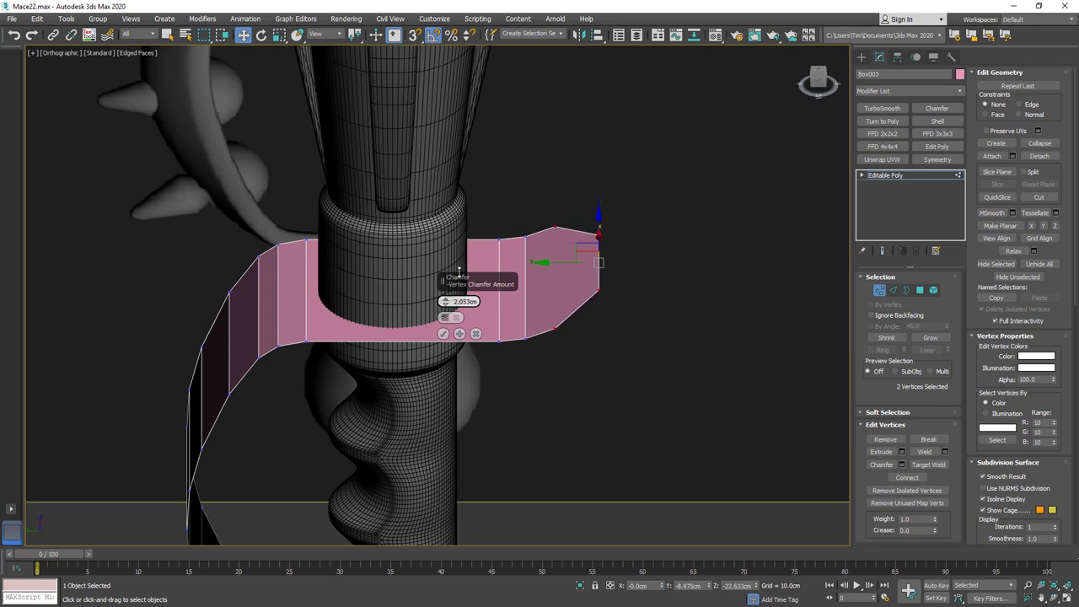
{"action": "left_click", "coordinate": [442, 334]}
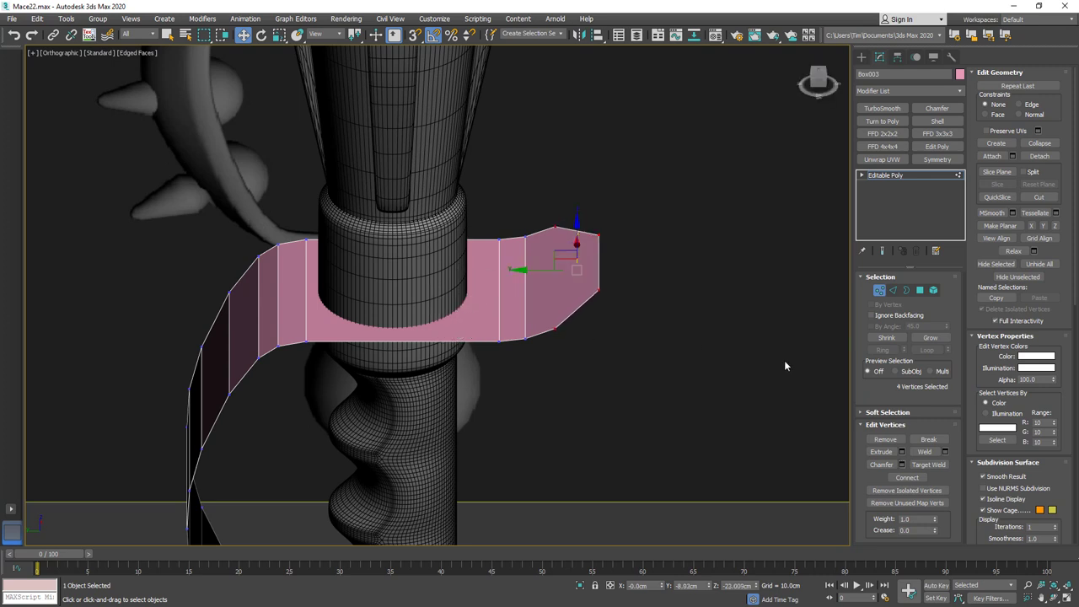
{"action": "left_click", "coordinate": [901, 465]}
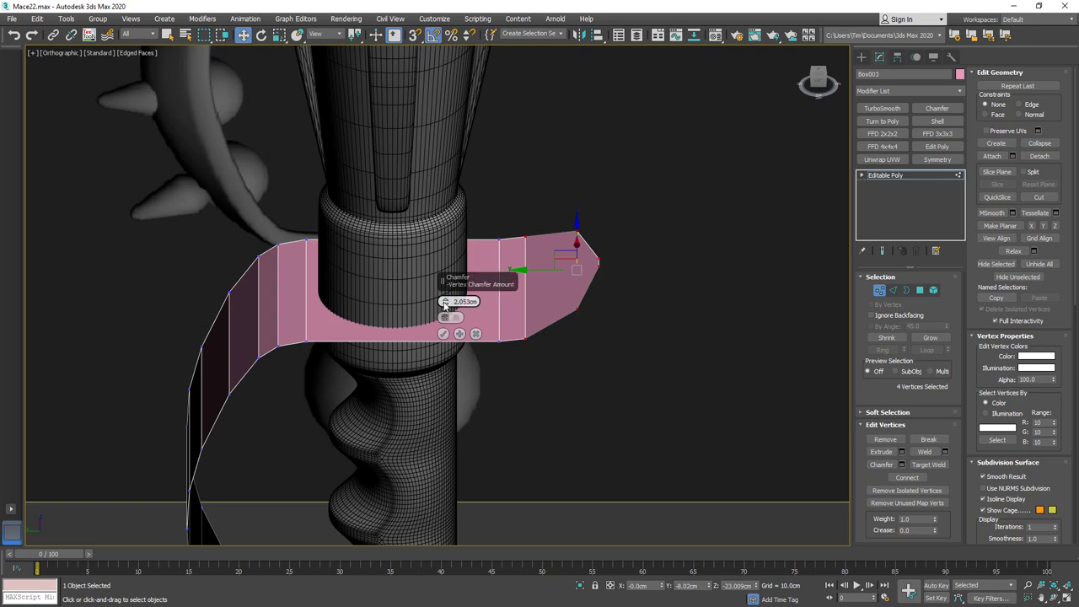
{"action": "left_click_drag", "start_coordinate": [445, 306], "coordinate": [453, 333]}
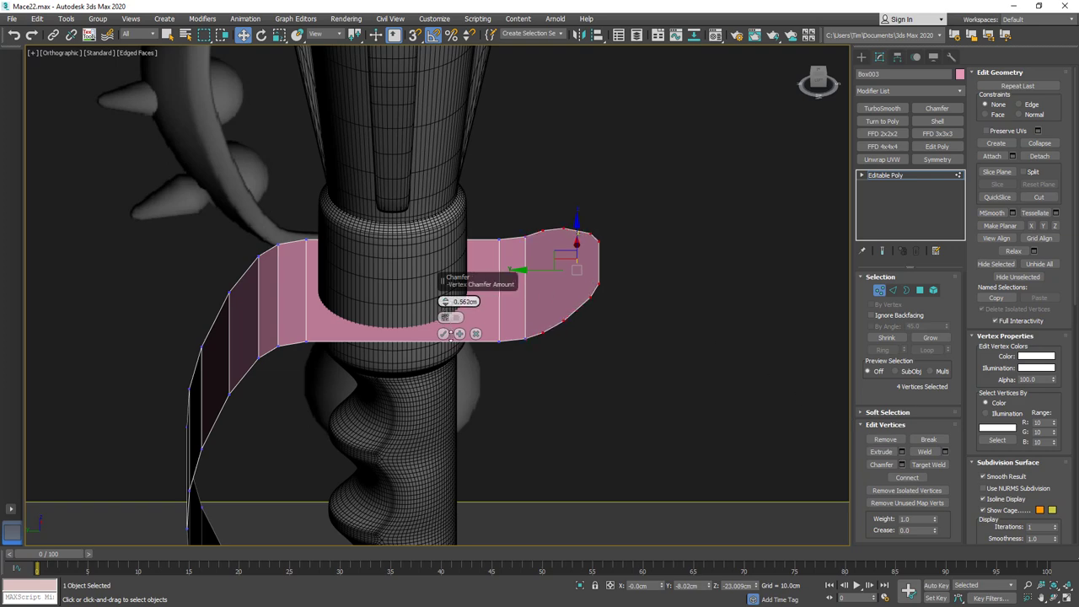
{"action": "middle_click_drag", "start_coordinate": [582, 341], "coordinate": [590, 320], "text": "alt"}
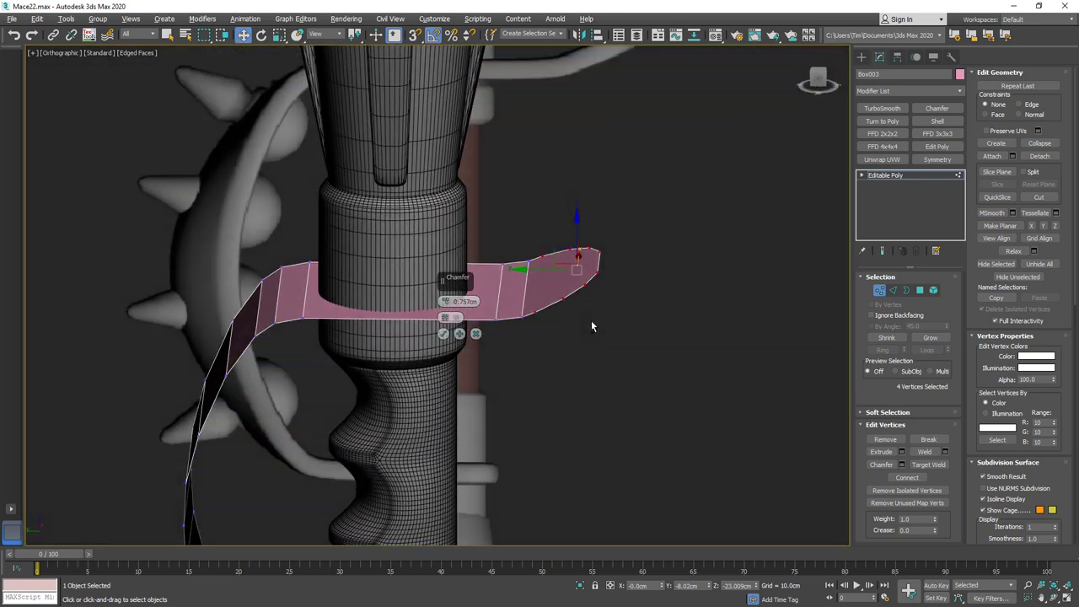
{"action": "left_click", "coordinate": [444, 334]}
{"action": "scroll", "coordinate": [459, 294], "scroll_direction": "down", "scroll_amount": 3}
{"action": "key", "text": "1"}
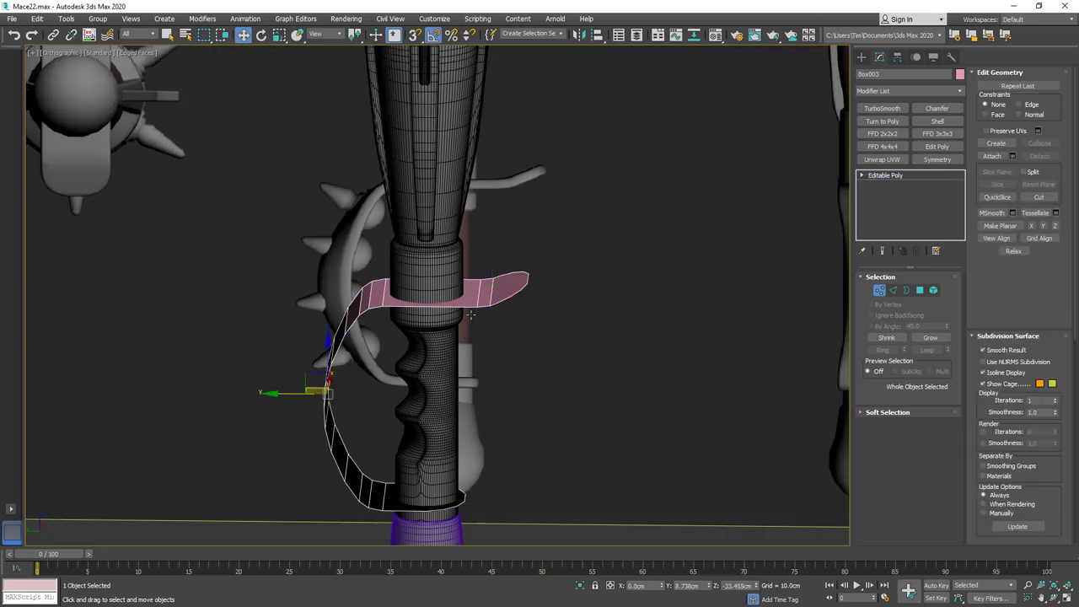
Thicken the guard strip with a Shell modifier, using an outer amount of 0 and an inner amount of about 0.81 cm.
{"action": "left_click", "coordinate": [822, 82]}
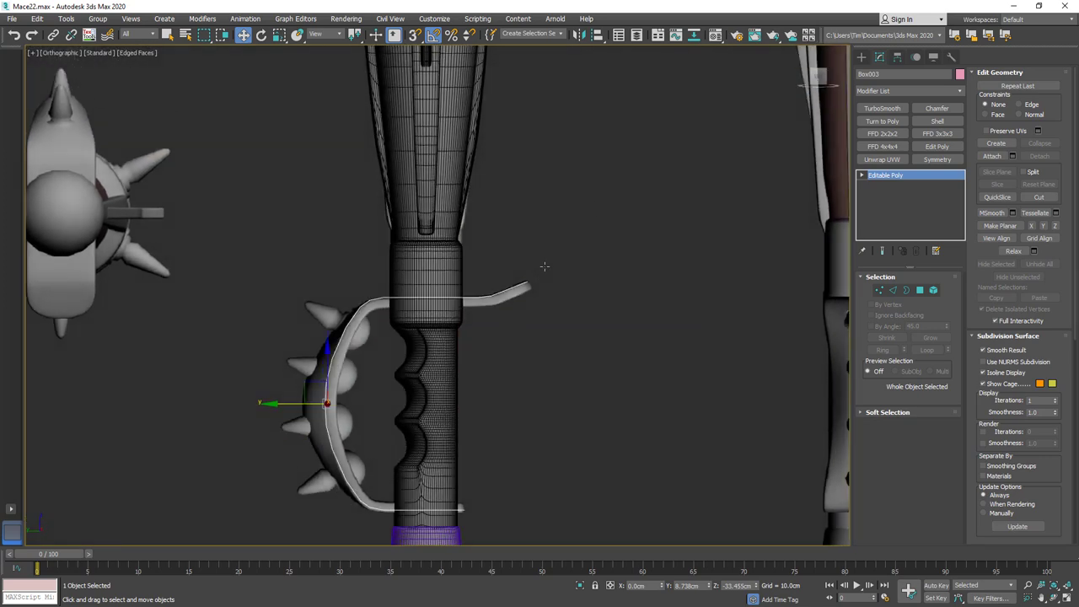
{"action": "scroll", "coordinate": [506, 306], "scroll_direction": "up", "scroll_amount": 3}
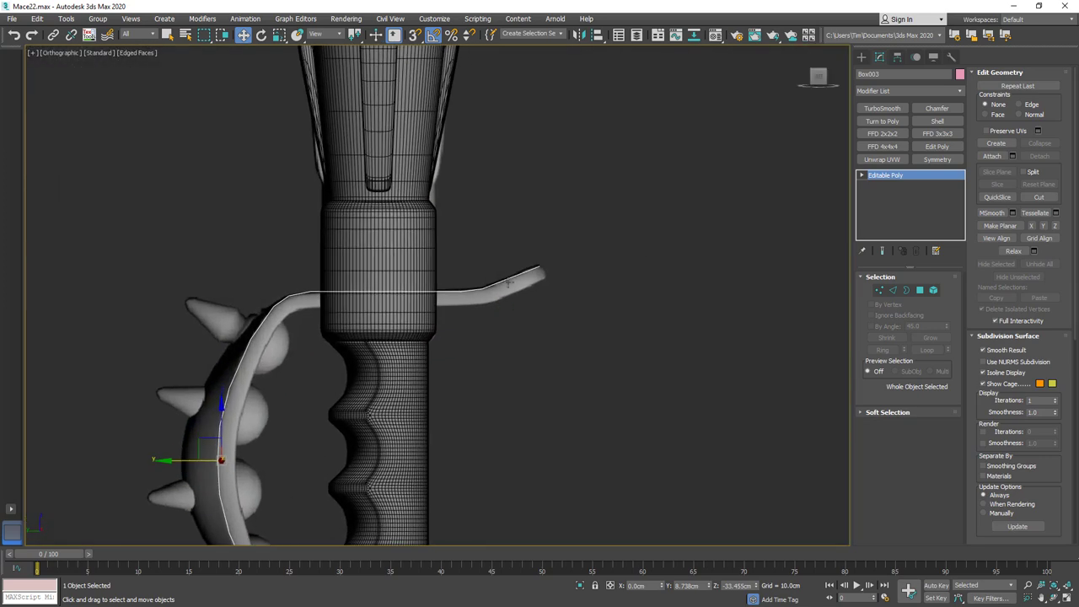
{"action": "left_click", "coordinate": [936, 120]}
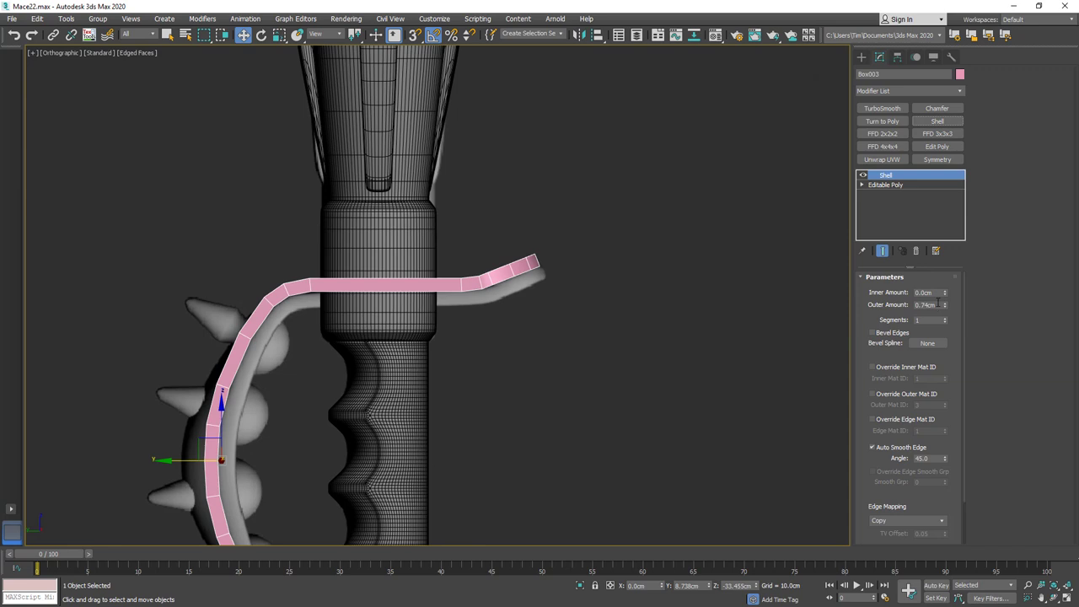
{"action": "double_click", "coordinate": [935, 303]}
{"action": "type", "text": "0"}
{"action": "left_click_drag", "start_coordinate": [945, 293], "coordinate": [943, 245]}
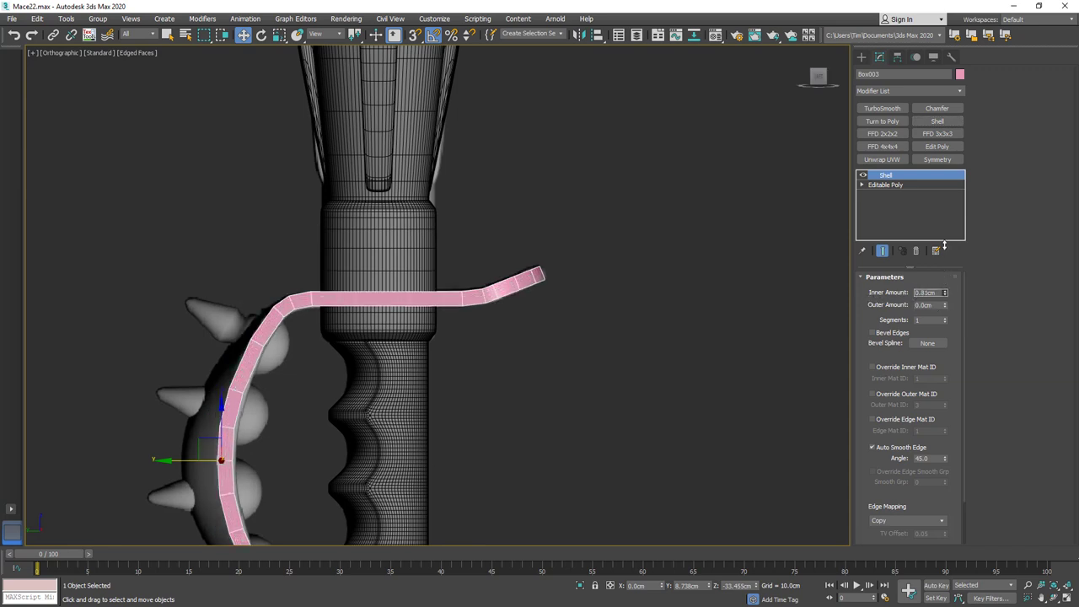
{"action": "middle_click_drag", "start_coordinate": [419, 442], "coordinate": [452, 369]}
Collapse the guard's Shell modifier into the mesh and save the scene incrementally as Mace23.max.
{"action": "right_click", "coordinate": [898, 178]}
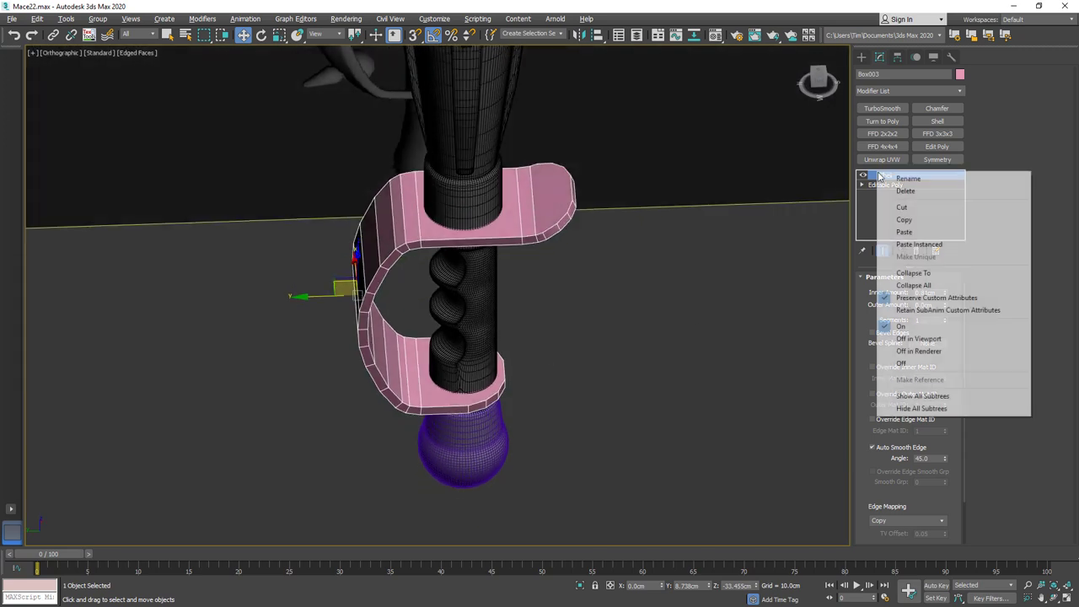
{"action": "left_click", "coordinate": [916, 273]}
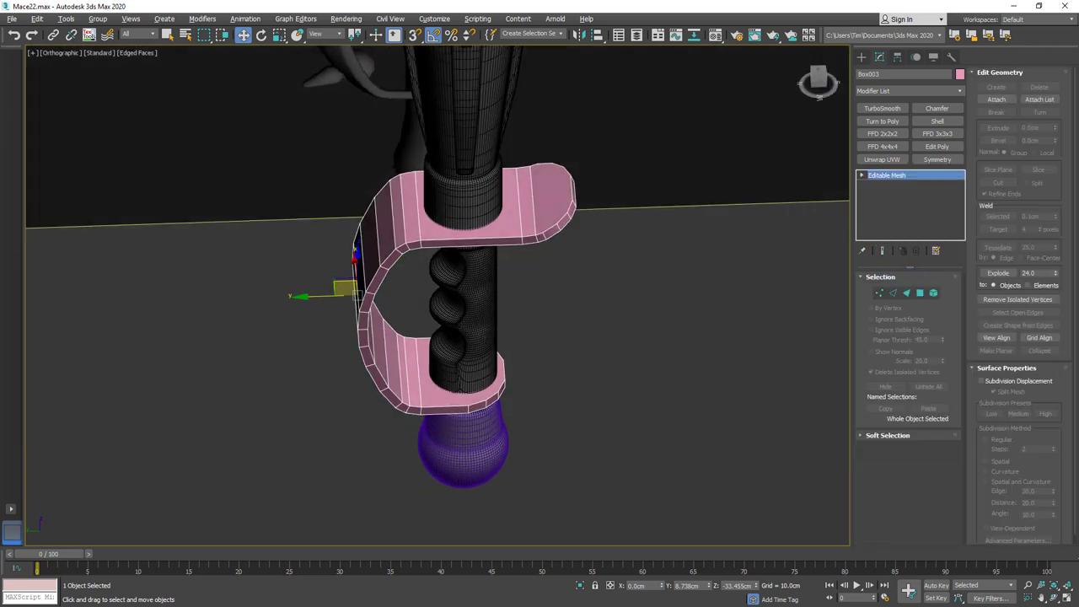
{"action": "key", "text": "ctrl+s"}
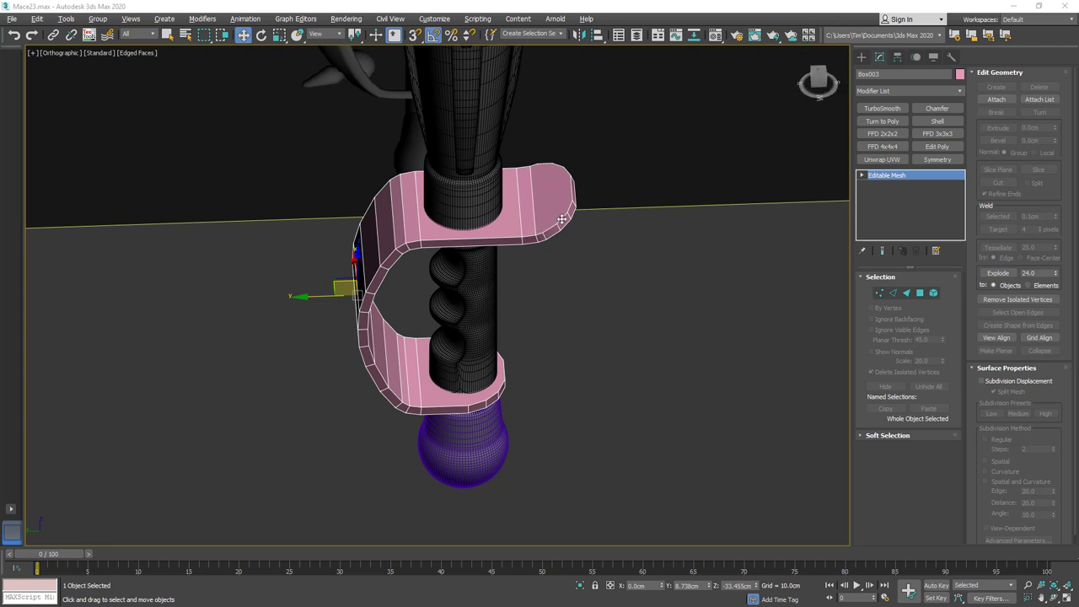
Convert the guard to an Editable Poly and enter vertex editing in a wireframe left view.
{"action": "key", "text": "l"}
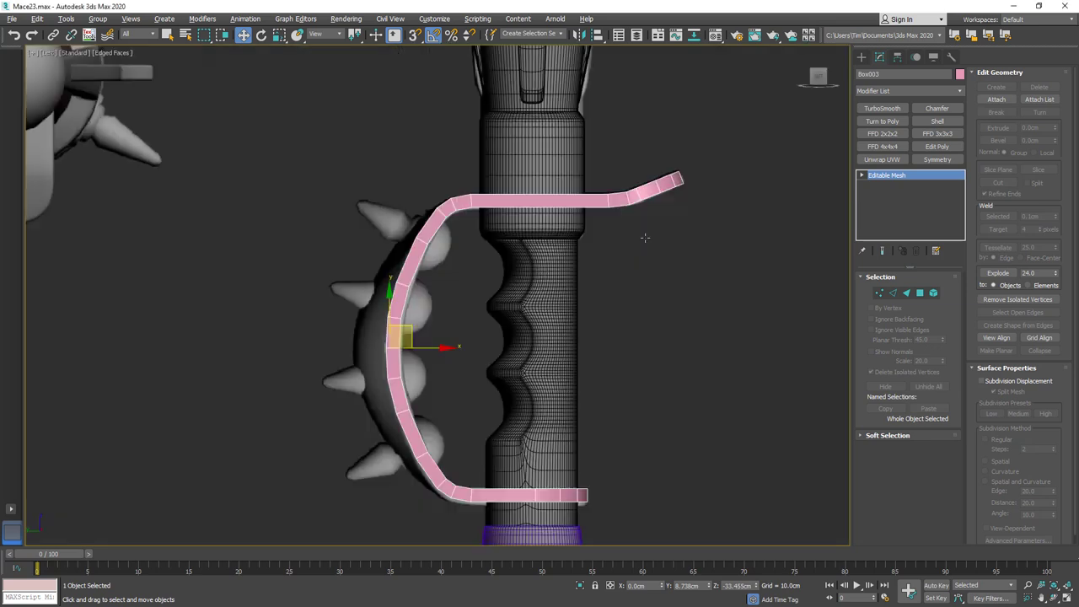
{"action": "scroll", "coordinate": [646, 210], "scroll_direction": "up", "scroll_amount": 5}
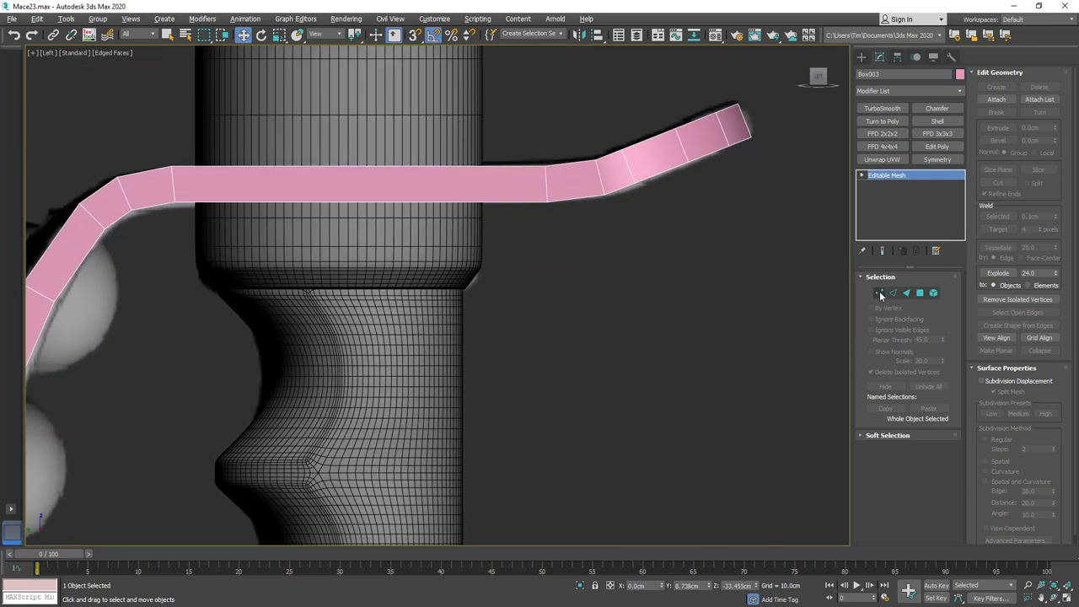
{"action": "left_click", "coordinate": [879, 292]}
{"action": "key", "text": "F3"}
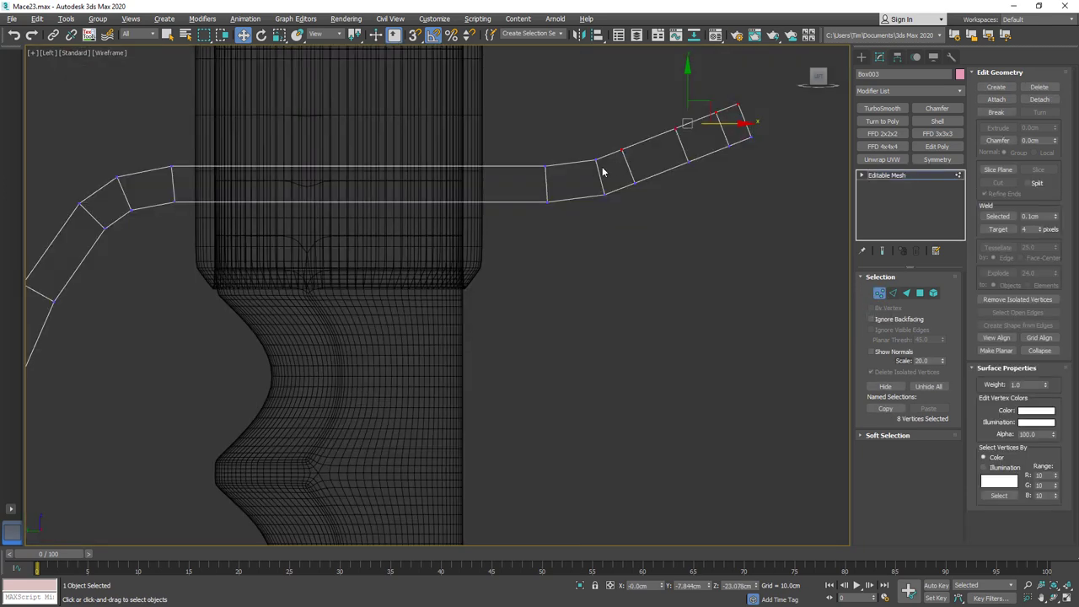
{"action": "left_click_drag", "start_coordinate": [601, 153], "coordinate": [604, 172]}
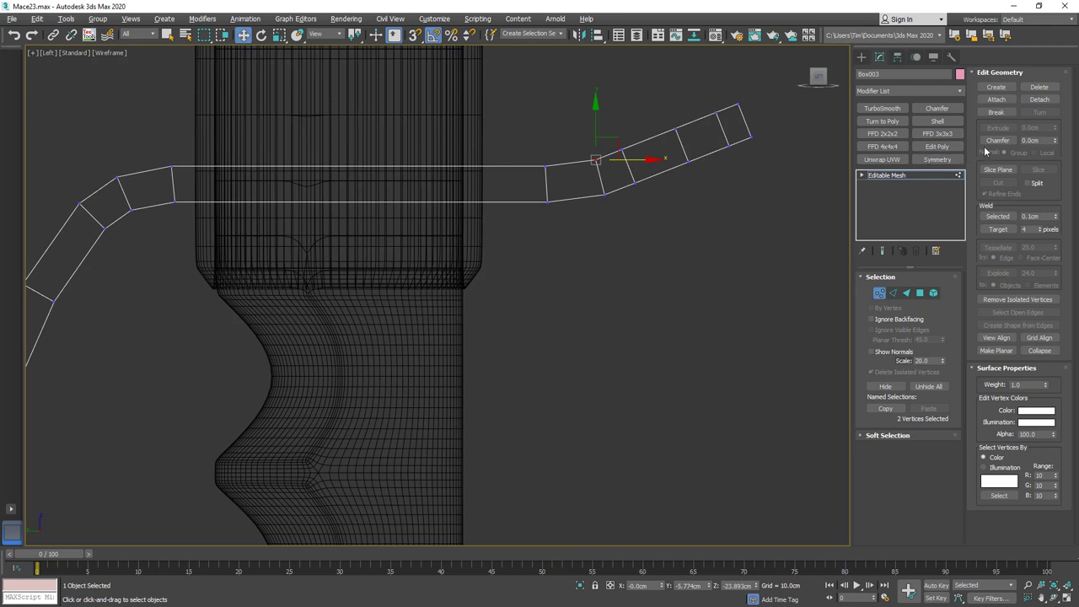
{"action": "right_click", "coordinate": [882, 177]}
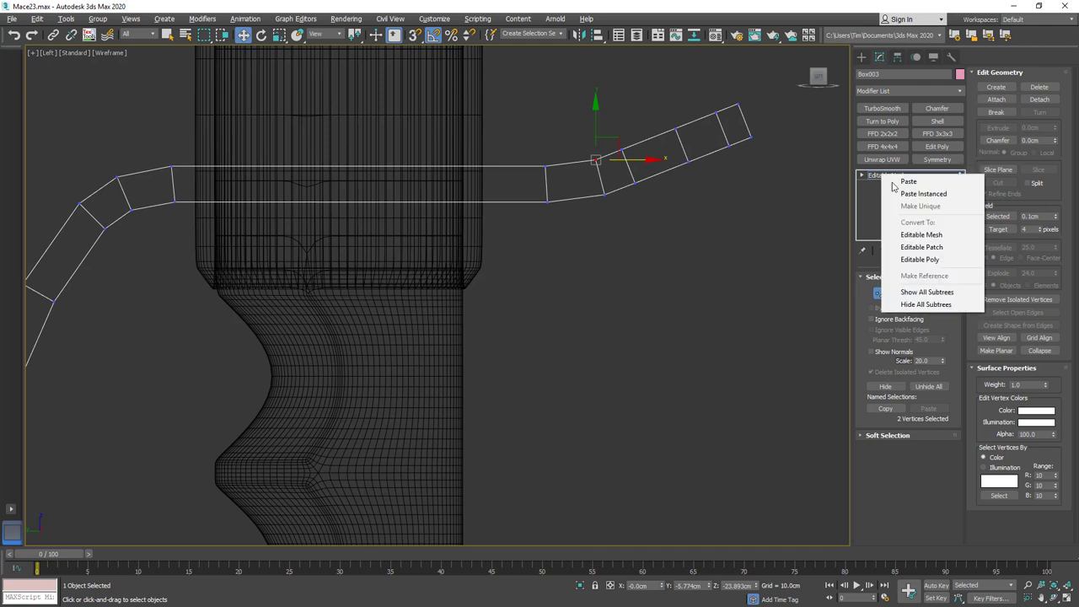
{"action": "left_click", "coordinate": [905, 258]}
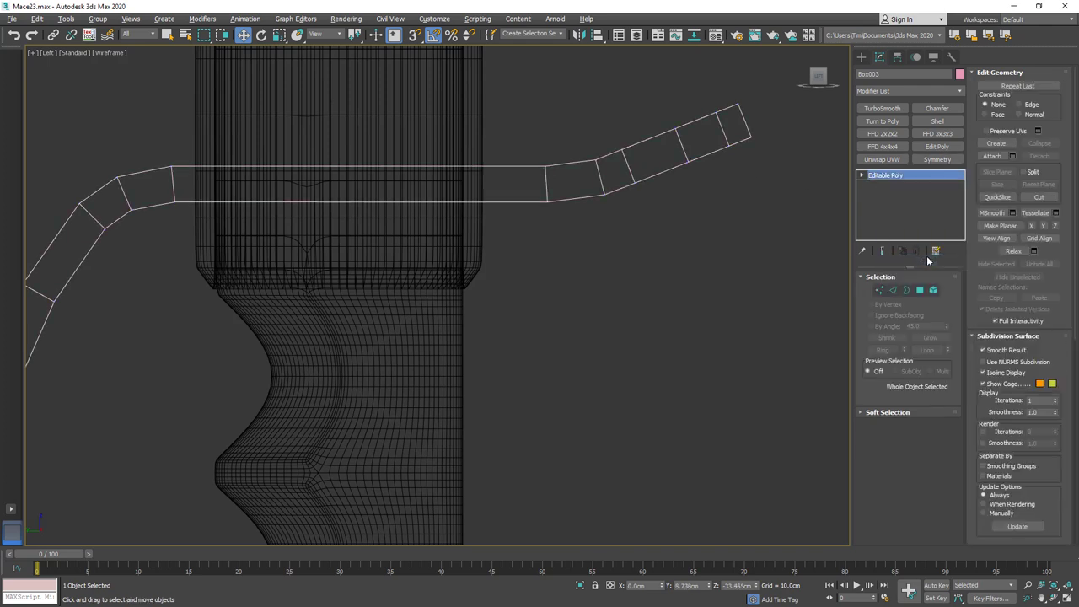
{"action": "left_click", "coordinate": [879, 290]}
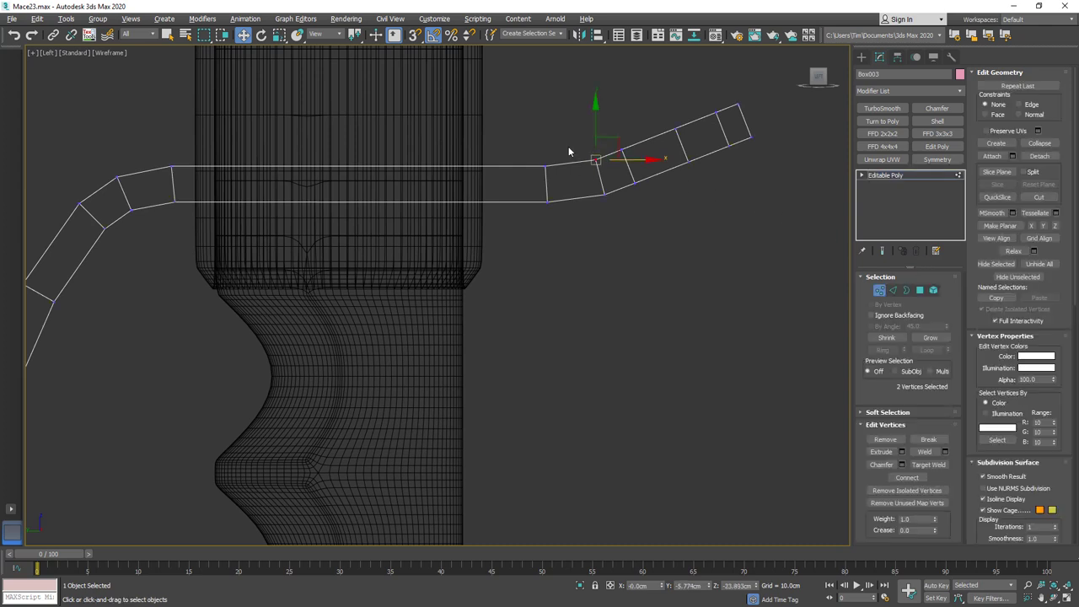
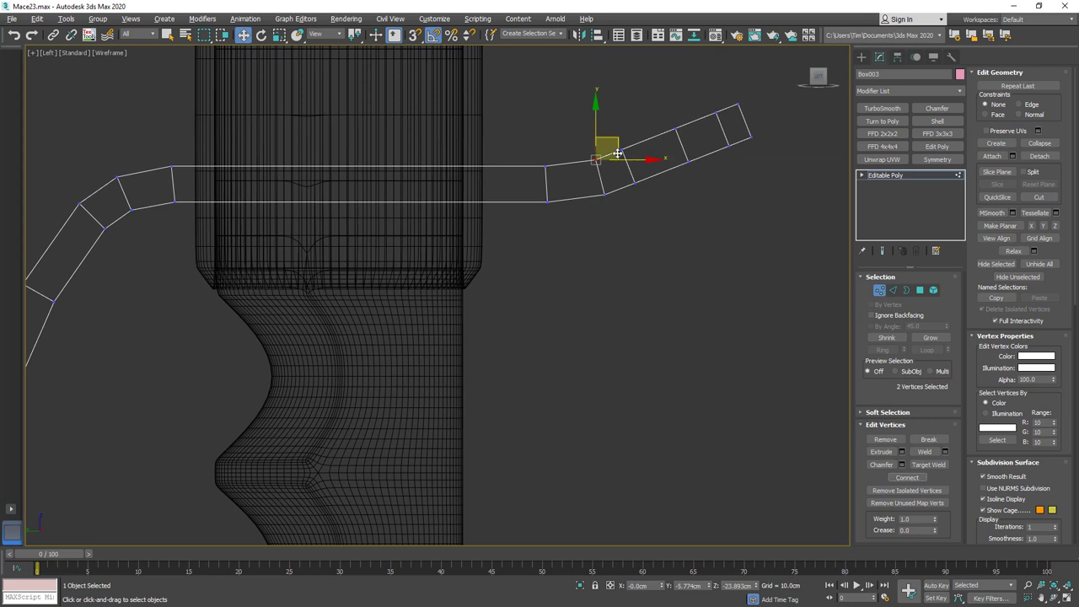
Check the vertex pairs at the upper rear arm's bend and near the lower plate's rear end in the left view.
{"action": "left_click_drag", "start_coordinate": [643, 134], "coordinate": [649, 162]}
{"action": "left_click", "coordinate": [730, 147]}
{"action": "left_click_drag", "start_coordinate": [590, 203], "coordinate": [617, 187]}
{"action": "scroll", "coordinate": [463, 191], "scroll_direction": "down", "scroll_amount": 3}
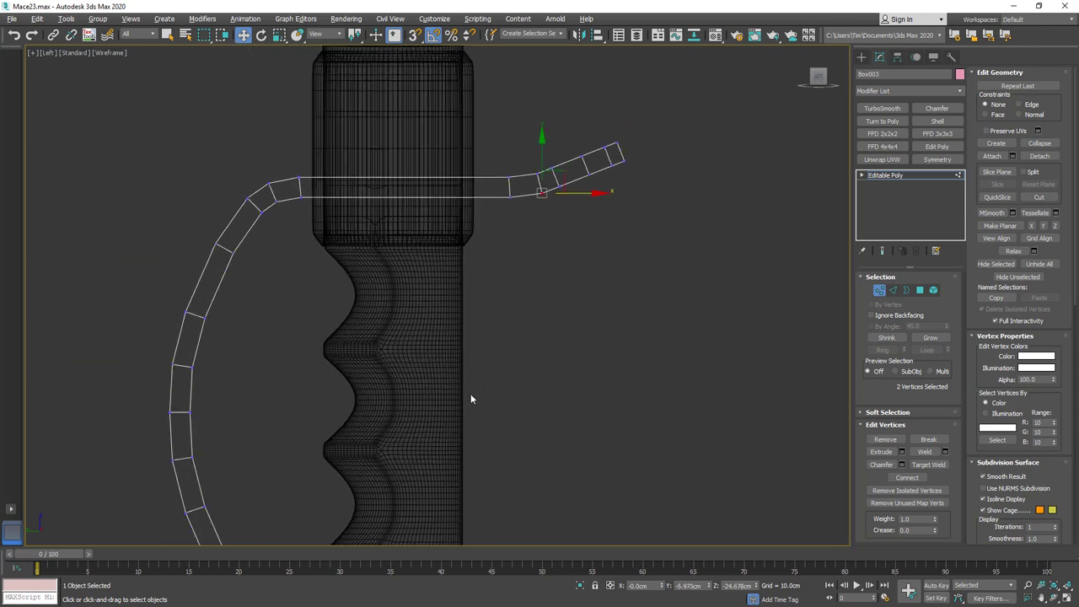
{"action": "middle_click_drag", "start_coordinate": [470, 393], "coordinate": [475, 125]}
{"action": "scroll", "coordinate": [424, 375], "scroll_direction": "up", "scroll_amount": 5}
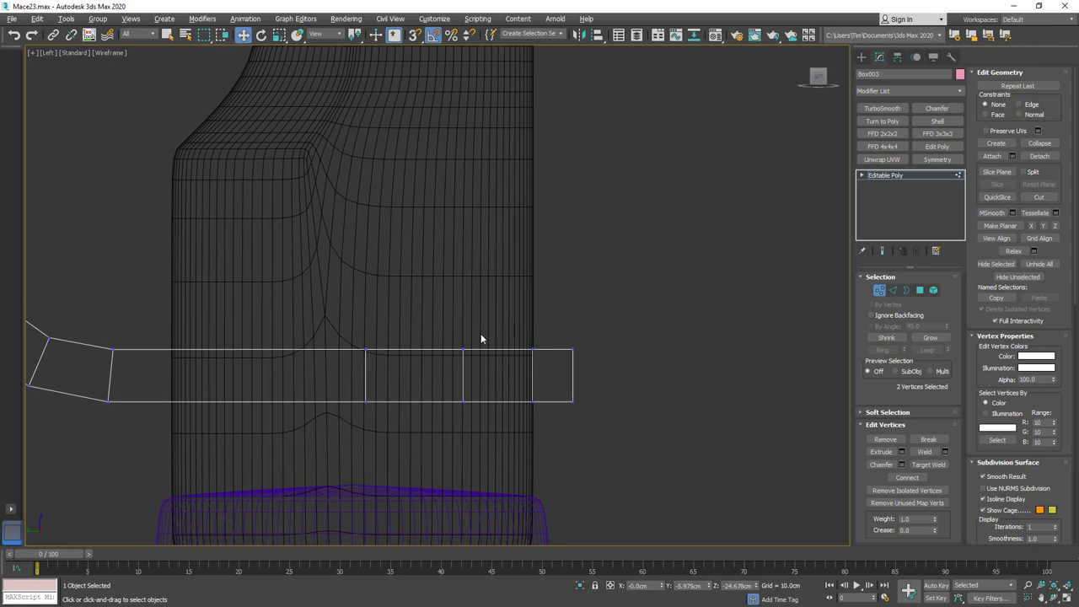
{"action": "left_click_drag", "start_coordinate": [517, 363], "coordinate": [544, 335]}
{"action": "left_click_drag", "start_coordinate": [503, 423], "coordinate": [554, 389]}
Examine the rounded rear ends of the lower and upper plates at an angle, in both wireframe and shaded display.
{"action": "middle_click_drag", "start_coordinate": [556, 313], "coordinate": [549, 340], "text": "alt"}
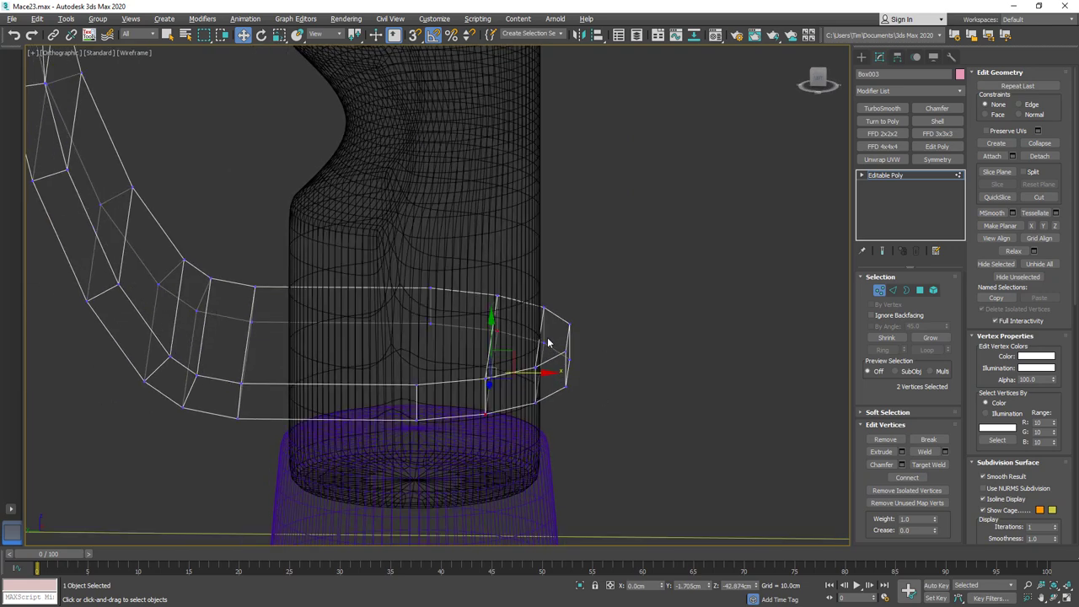
{"action": "key", "text": "F3"}
{"action": "key", "text": "F3"}
{"action": "left_click_drag", "start_coordinate": [461, 273], "coordinate": [457, 297]}
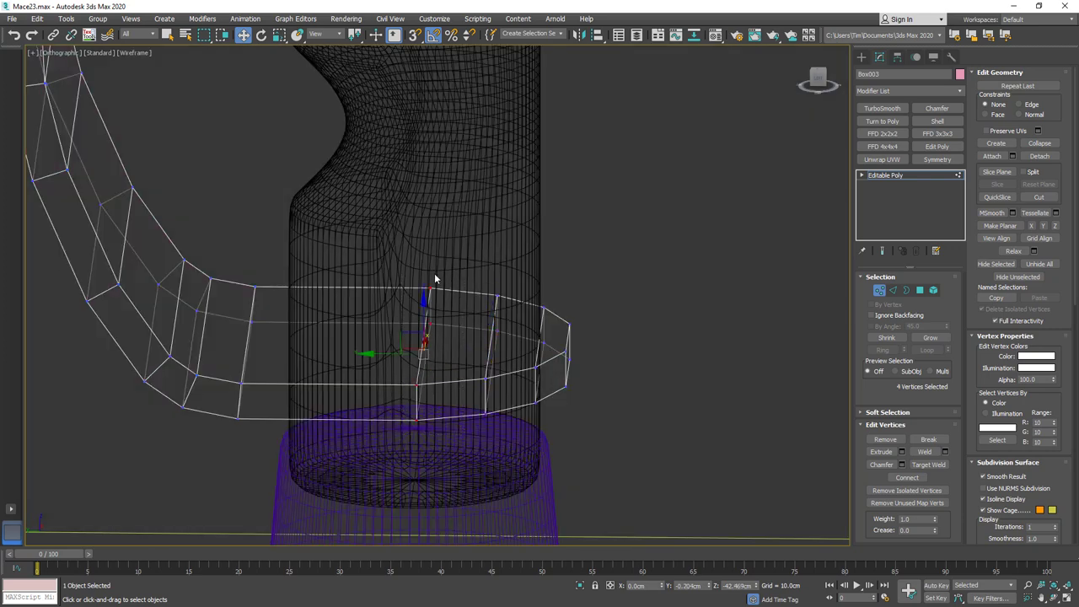
{"action": "scroll", "coordinate": [427, 266], "scroll_direction": "down", "scroll_amount": 5}
{"action": "middle_click_drag", "start_coordinate": [428, 315], "coordinate": [402, 496]}
{"action": "scroll", "coordinate": [465, 265], "scroll_direction": "up", "scroll_amount": 5}
{"action": "key", "text": "F3"}
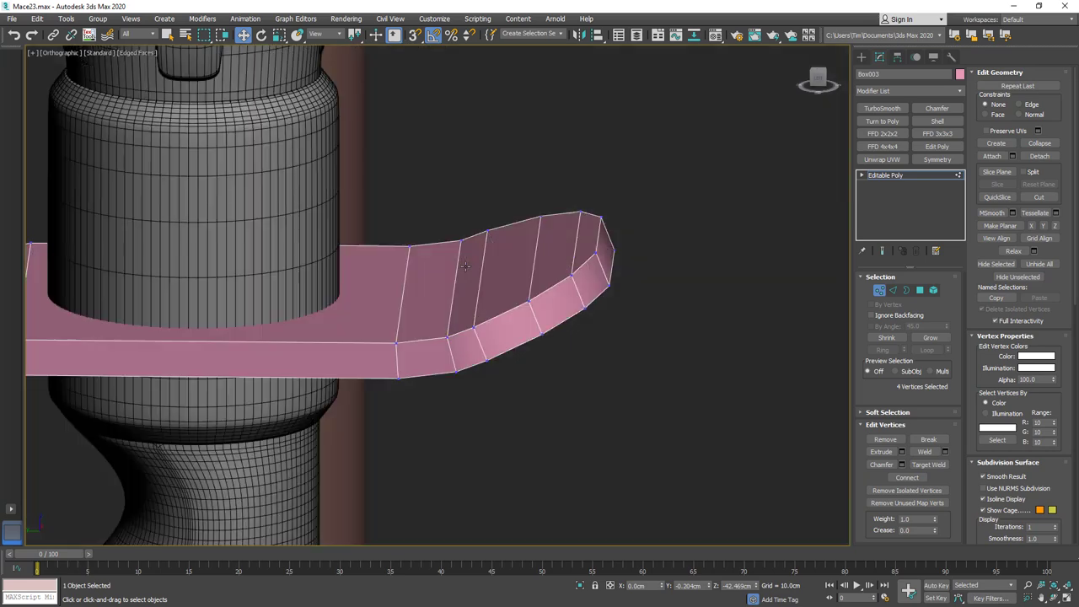
Bring the whole guard into view and save the scene incrementally as Mace24.max.
{"action": "scroll", "coordinate": [544, 248], "scroll_direction": "down", "scroll_amount": 5}
{"action": "middle_click_drag", "start_coordinate": [402, 298], "coordinate": [510, 234]}
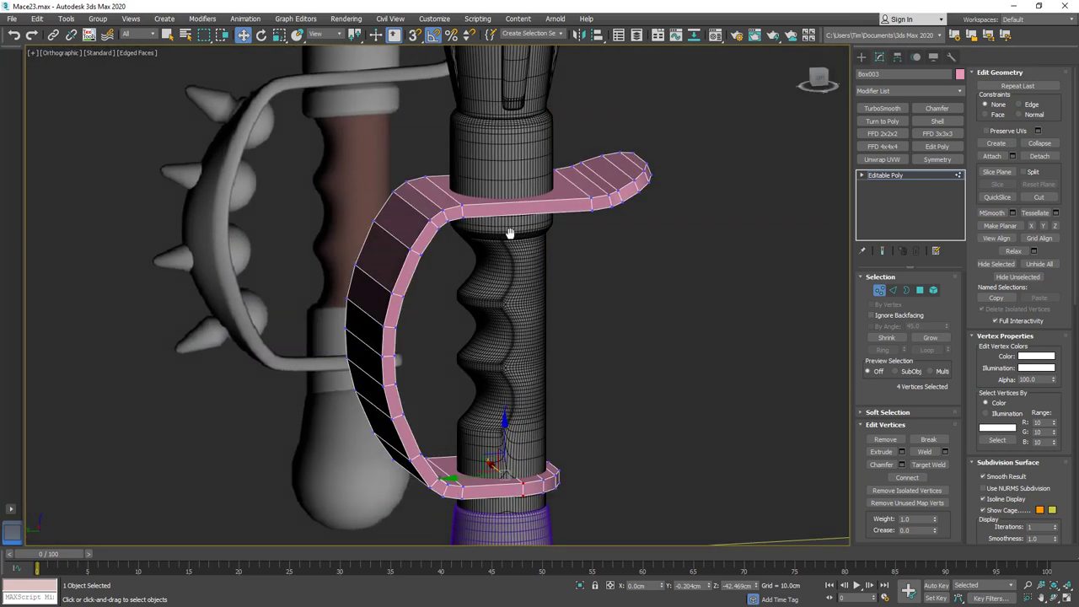
{"action": "key", "text": "q"}
{"action": "key", "text": "ctrl+s"}
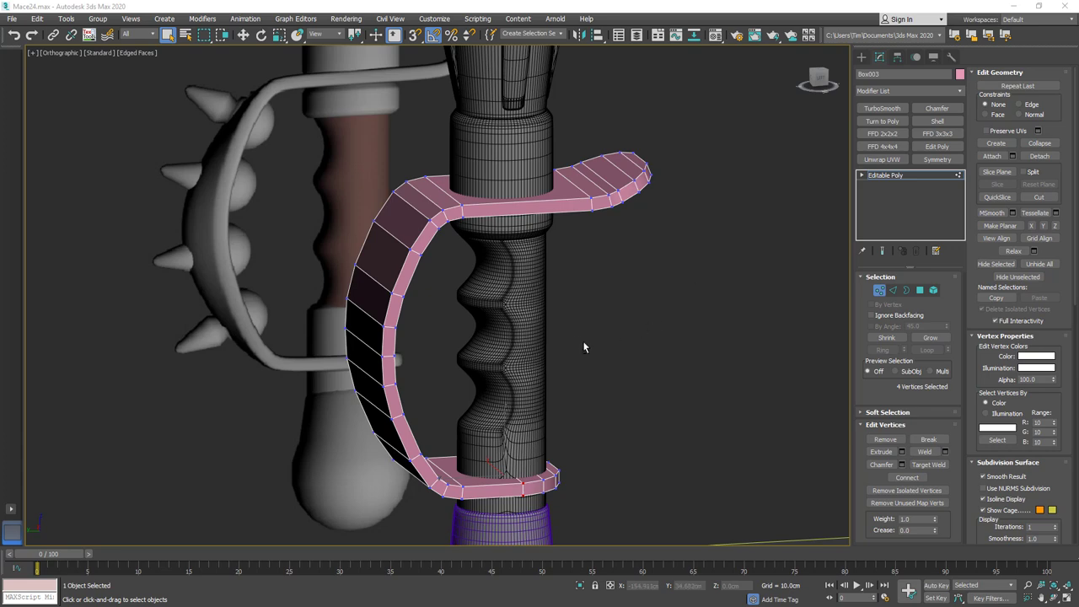
Select the polygons around the middle of the guard's curved front and grow the selection over the whole bow up to both flat plates.
{"action": "middle_click_drag", "start_coordinate": [582, 340], "coordinate": [555, 333], "text": "alt"}
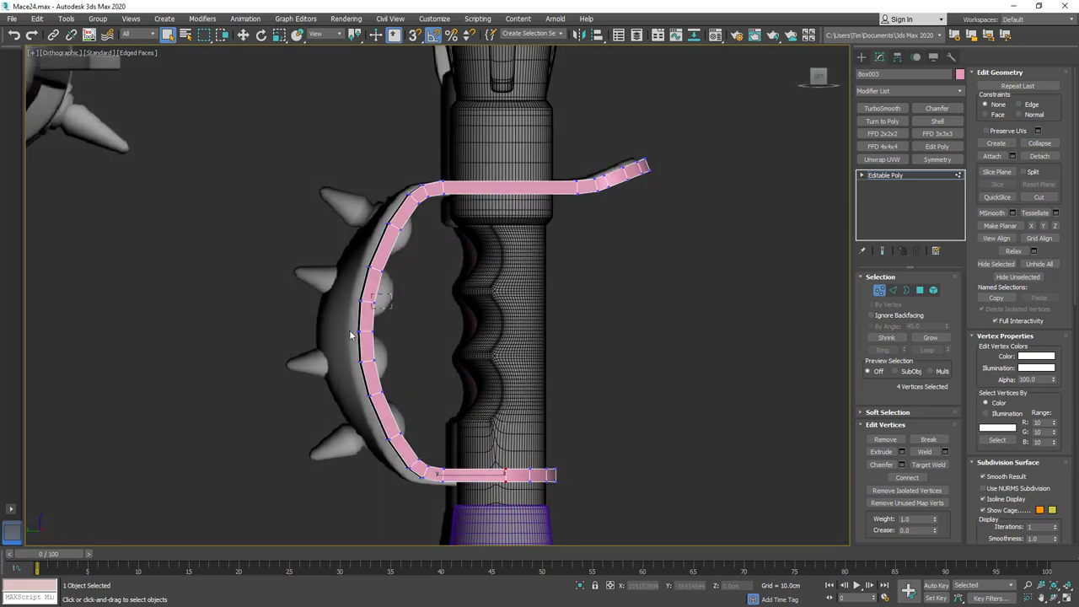
{"action": "left_click_drag", "start_coordinate": [321, 367], "coordinate": [322, 365]}
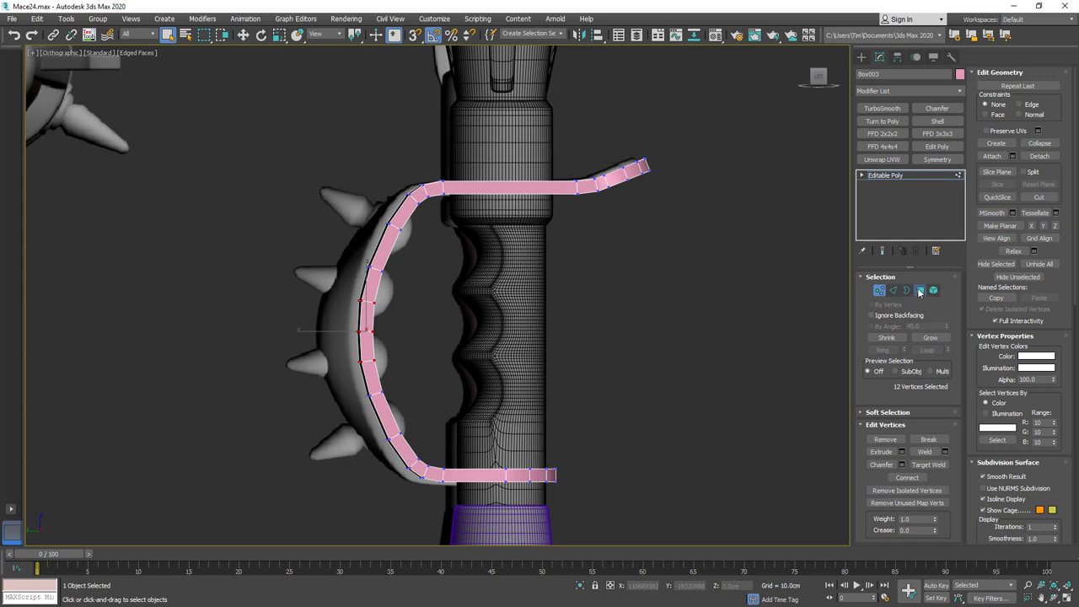
{"action": "left_click", "coordinate": [919, 290], "text": "ctrl"}
{"action": "middle_click_drag", "start_coordinate": [499, 365], "coordinate": [544, 367], "text": "alt"}
{"action": "left_click", "coordinate": [930, 338]}
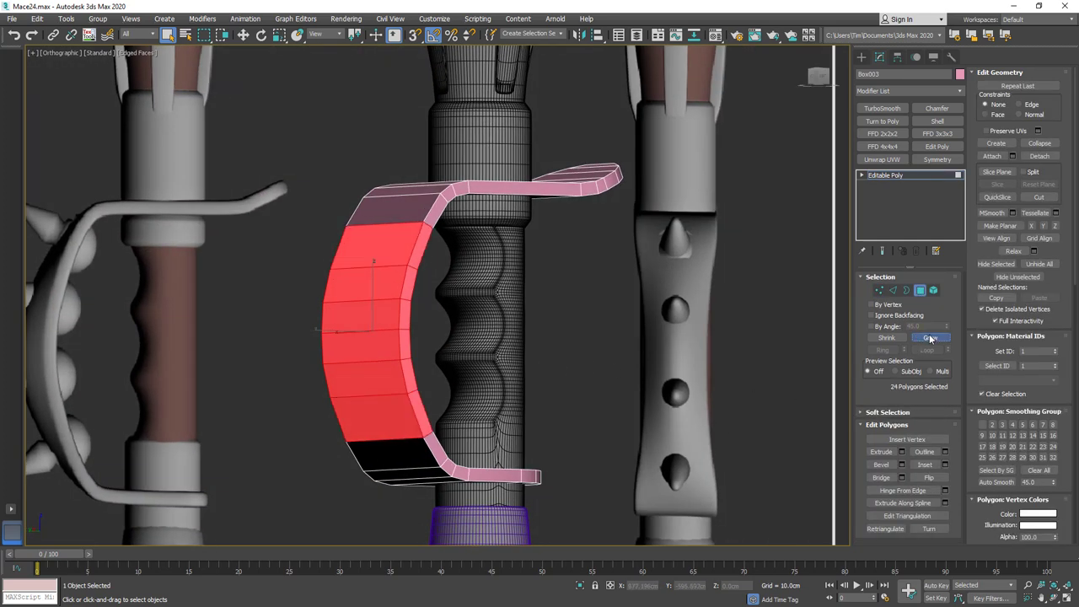
{"action": "left_click", "coordinate": [930, 338]}
{"action": "left_click", "coordinate": [929, 338]}
{"action": "middle_click_drag", "start_coordinate": [477, 343], "coordinate": [484, 369], "text": "alt"}
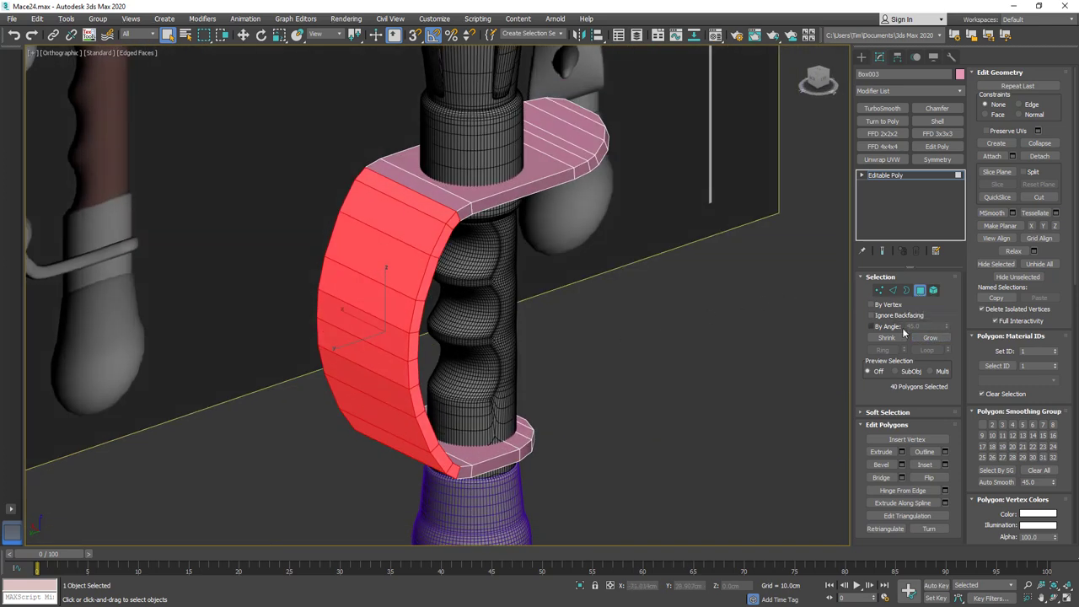
{"action": "left_click", "coordinate": [929, 338]}
{"action": "middle_click_drag", "start_coordinate": [539, 337], "coordinate": [617, 323], "text": "alt"}
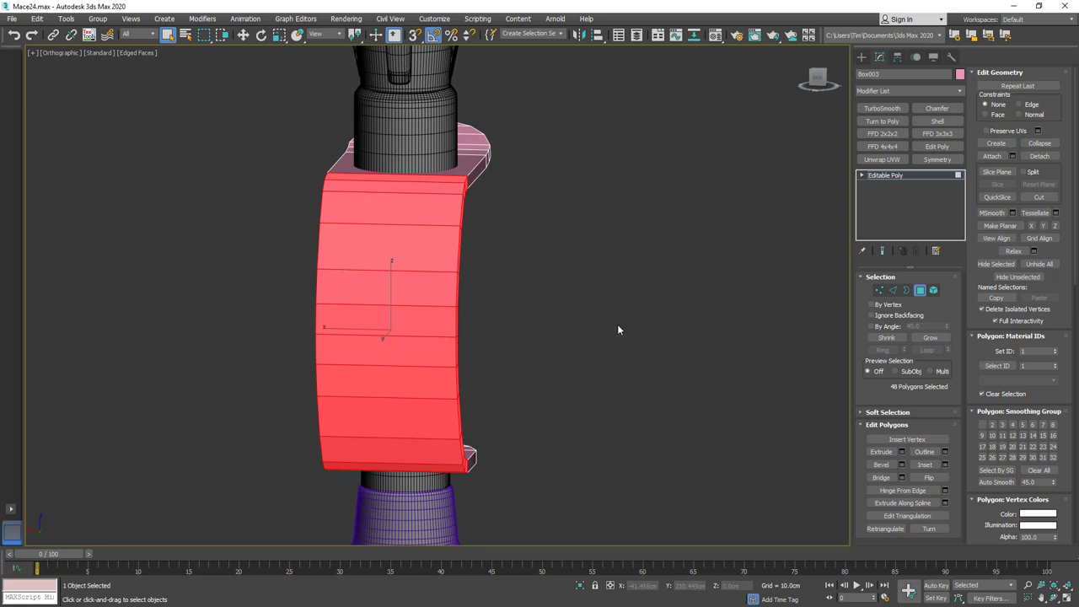
Apply an FFD 4x4x4 lattice to the selected bow polygons and select its two middle rows of control points.
{"action": "left_click", "coordinate": [898, 147]}
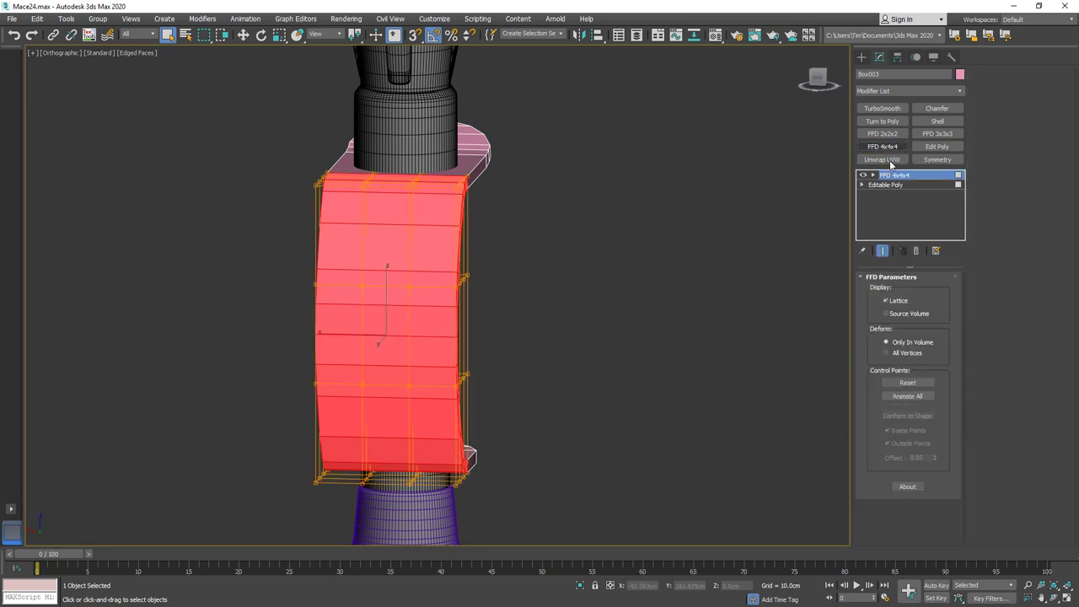
{"action": "left_click", "coordinate": [872, 176]}
{"action": "left_click", "coordinate": [887, 186]}
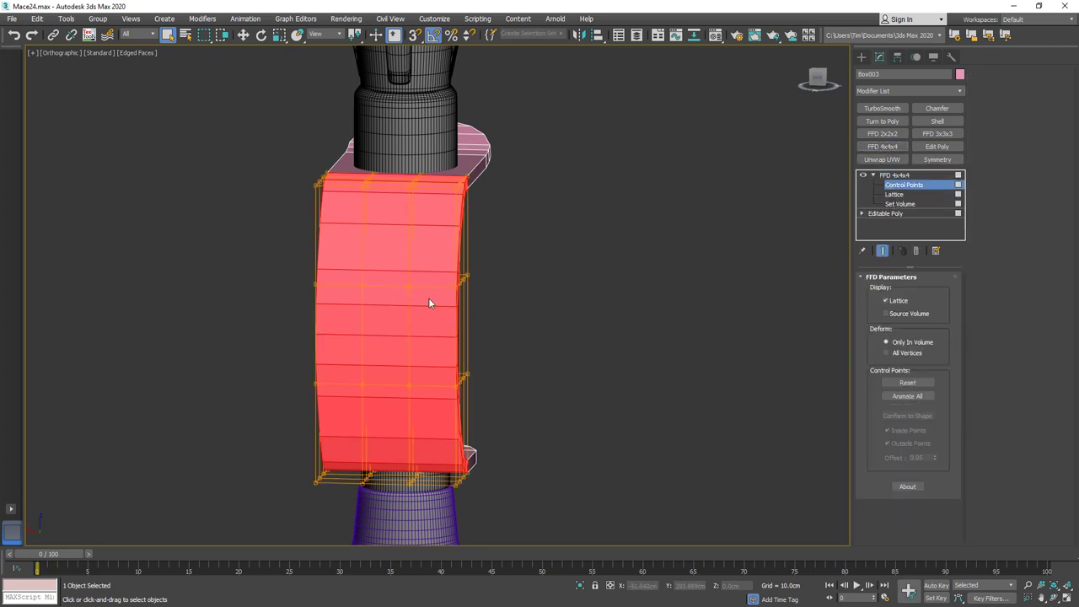
{"action": "middle_click_drag", "start_coordinate": [428, 303], "coordinate": [557, 249], "text": "alt"}
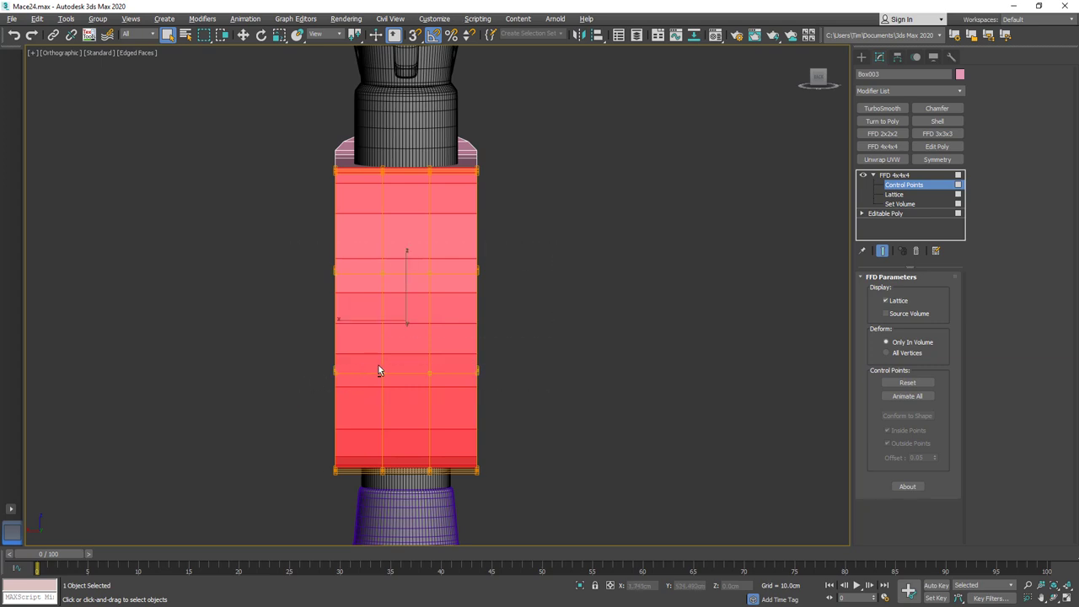
{"action": "middle_click_drag", "start_coordinate": [378, 371], "coordinate": [377, 373], "text": "alt"}
Scale the middle control points inward along X to narrow the bow at mid-height, and collapse the FFD into the editable poly.
{"action": "key", "text": "r"}
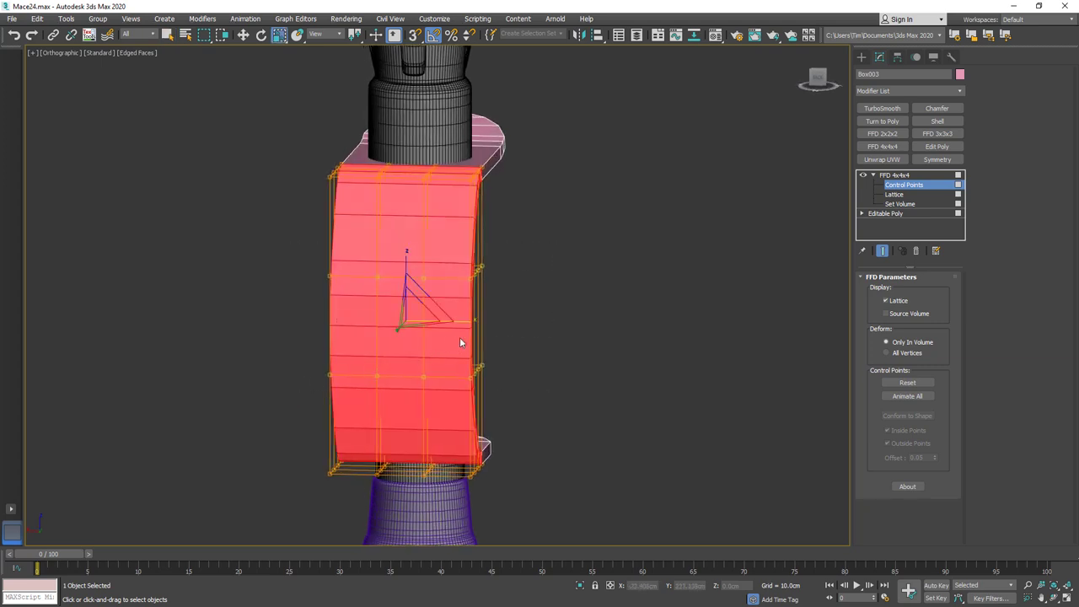
{"action": "left_click_drag", "start_coordinate": [470, 321], "coordinate": [430, 318]}
{"action": "middle_click_drag", "start_coordinate": [472, 300], "coordinate": [472, 330], "text": "alt"}
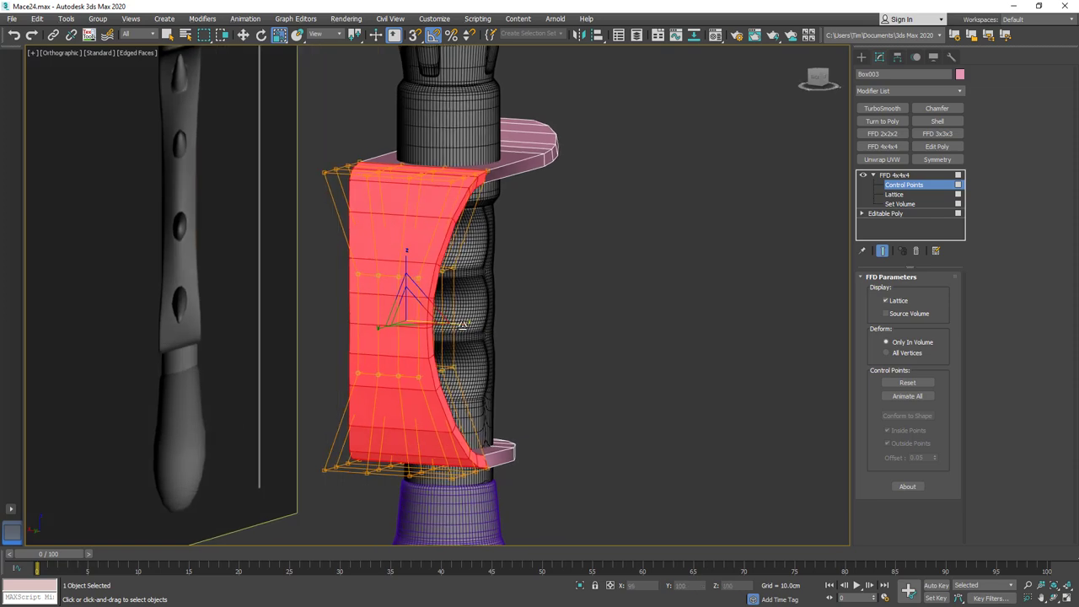
{"action": "left_click_drag", "start_coordinate": [462, 325], "coordinate": [455, 325]}
{"action": "middle_click_drag", "start_coordinate": [464, 325], "coordinate": [754, 271], "text": "alt"}
{"action": "right_click", "coordinate": [911, 182]}
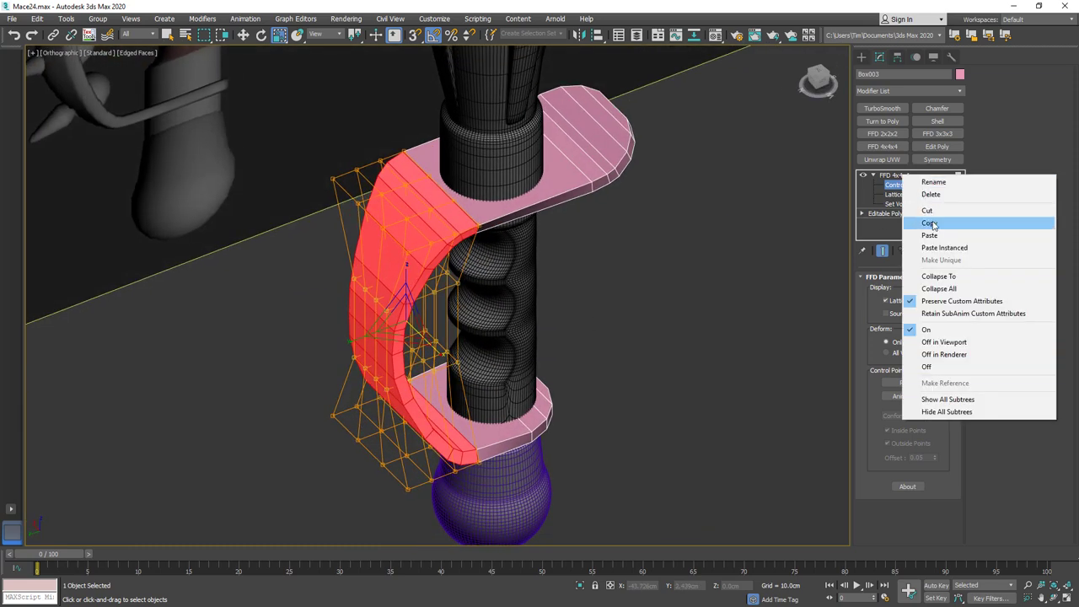
{"action": "left_click", "coordinate": [930, 276]}
{"action": "middle_click_drag", "start_coordinate": [606, 225], "coordinate": [595, 202], "text": "alt"}
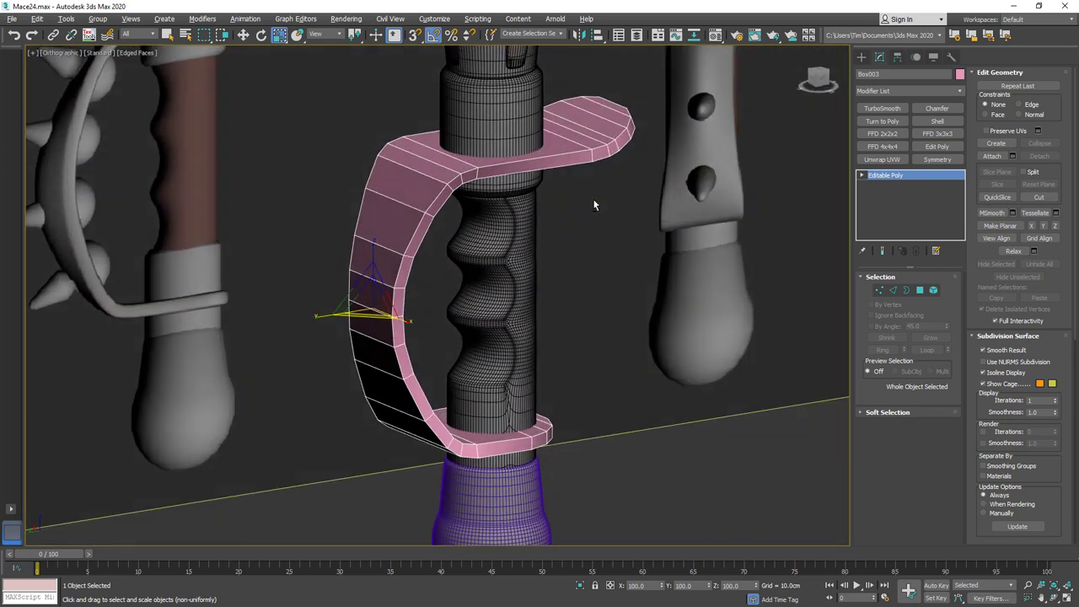
Select the ring of edges running across the guard's width and connect them with a lengthwise edge loop along the centre.
{"action": "left_click", "coordinate": [893, 289]}
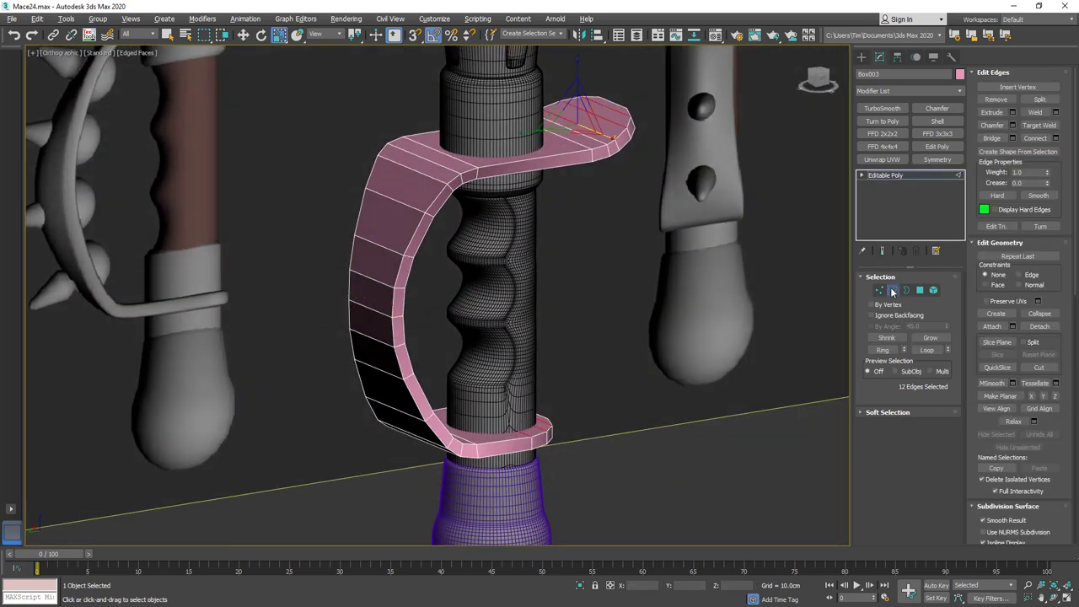
{"action": "left_click", "coordinate": [386, 250]}
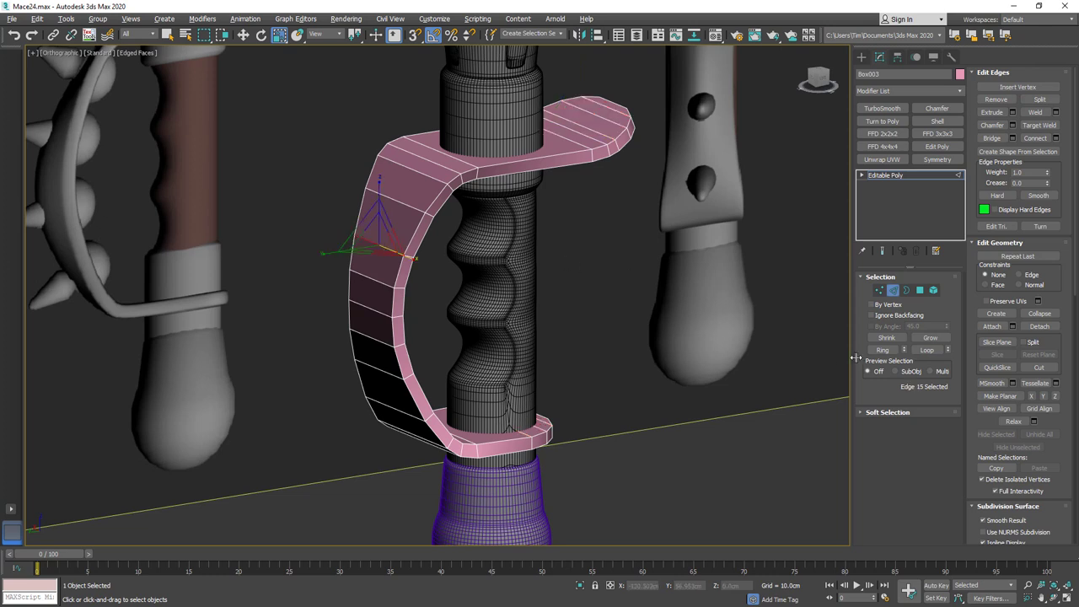
{"action": "left_click", "coordinate": [883, 351]}
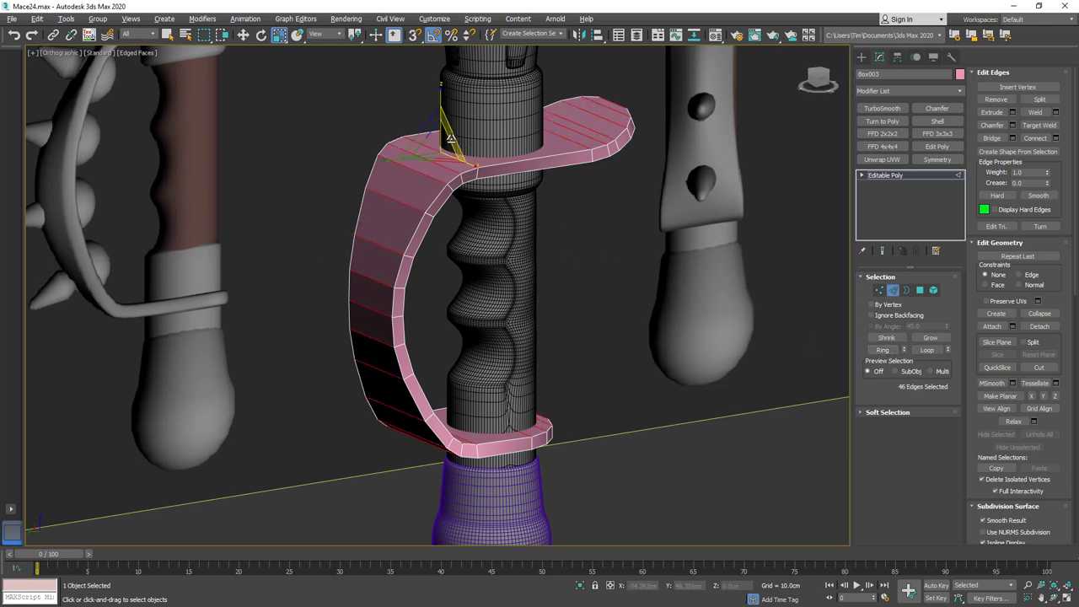
{"action": "key", "text": "w"}
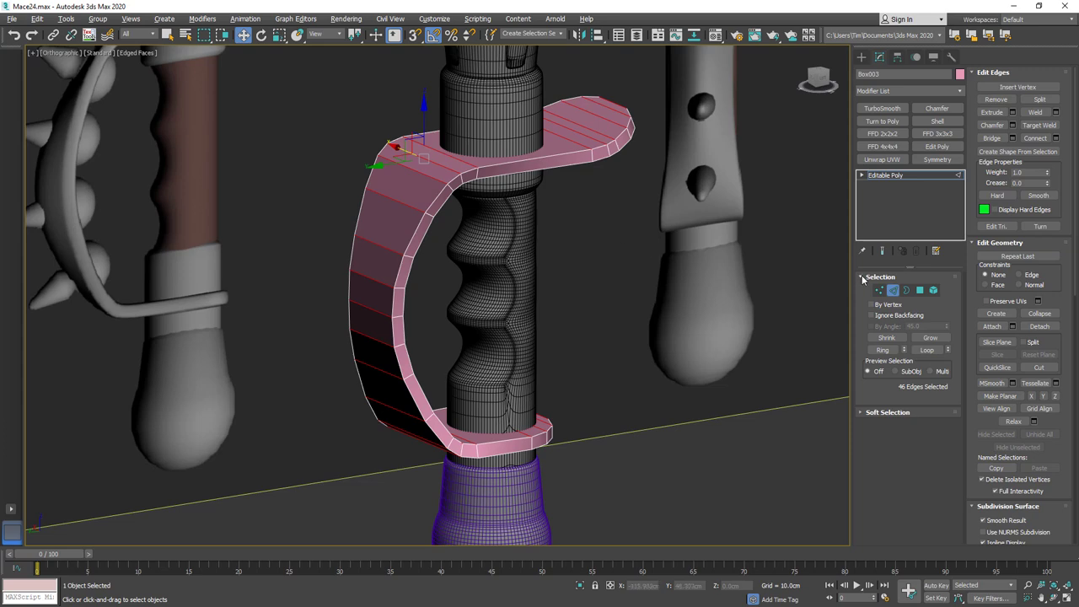
{"action": "left_click", "coordinate": [1034, 137]}
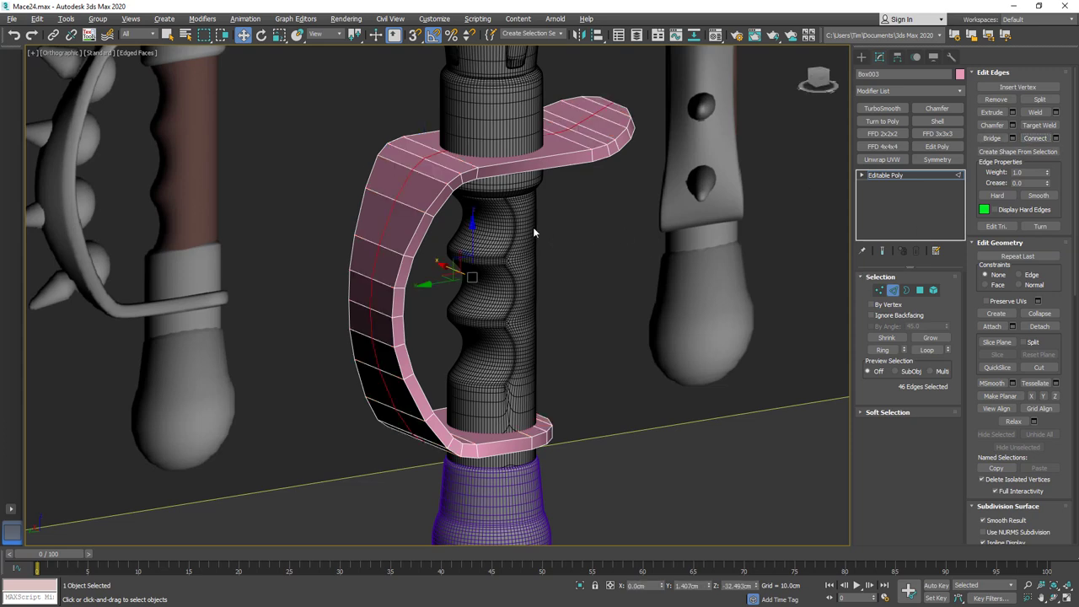
Select the ten centre edges along the bow's outer face, from the upper bend down to the lower bend.
{"action": "mouse_move", "coordinate": [532, 227]}
{"action": "middle_mouse_down", "text": "alt"}
{"action": "mouse_move", "coordinate": [534, 241]}
{"action": "mouse_move", "coordinate": [528, 222]}
{"action": "middle_mouse_up", "text": "alt"}
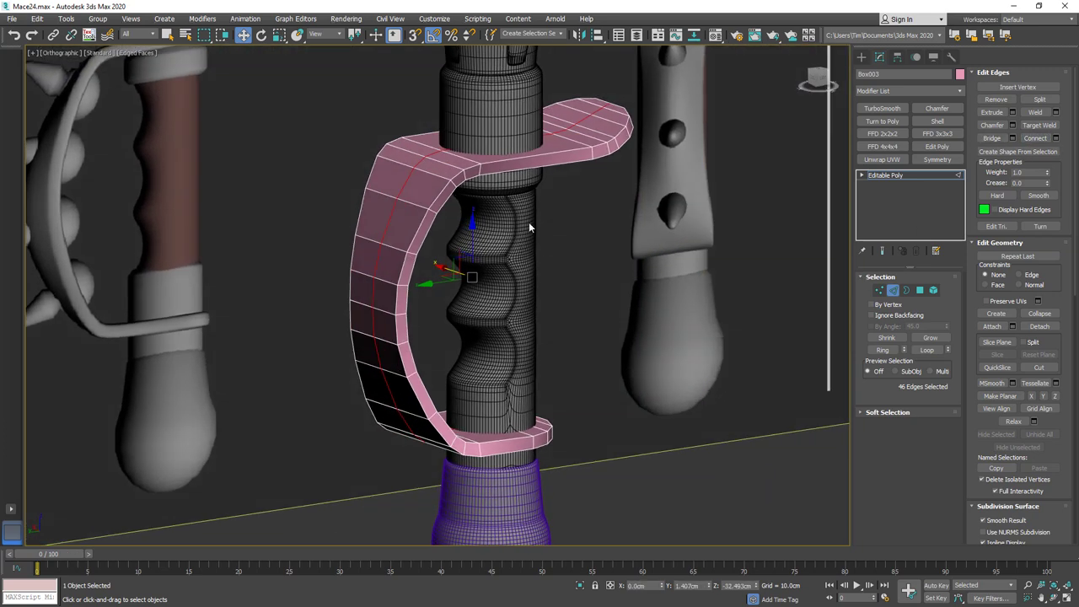
{"action": "left_click", "coordinate": [420, 160]}
{"action": "left_click", "coordinate": [402, 185], "text": "ctrl"}
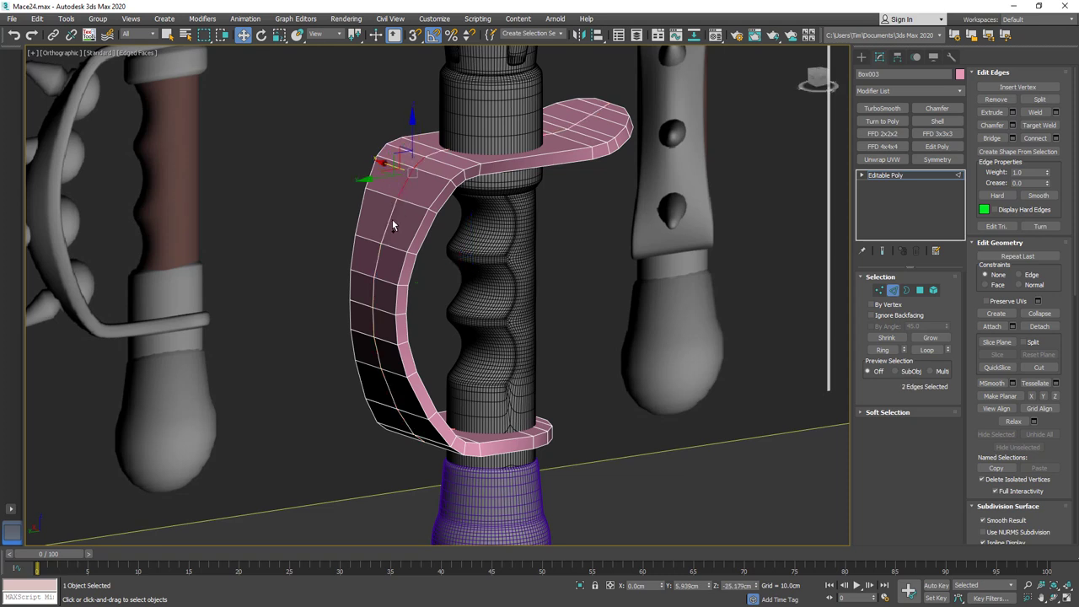
{"action": "left_click", "coordinate": [389, 218], "text": "ctrl"}
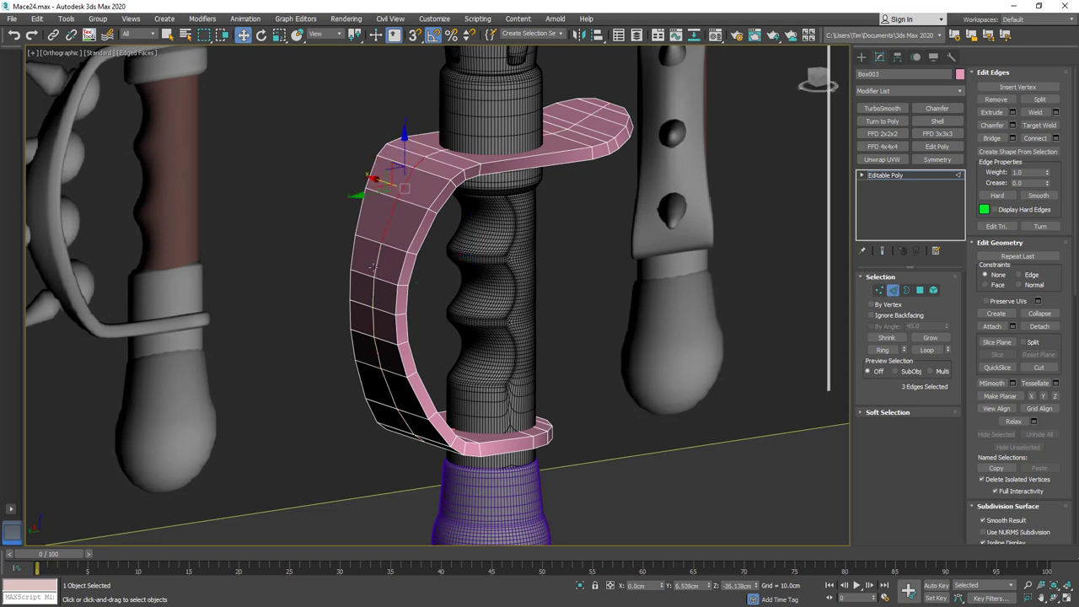
{"action": "left_click", "coordinate": [377, 262], "text": "ctrl"}
{"action": "left_click", "coordinate": [372, 291], "text": "ctrl"}
{"action": "left_click", "coordinate": [371, 326], "text": "ctrl"}
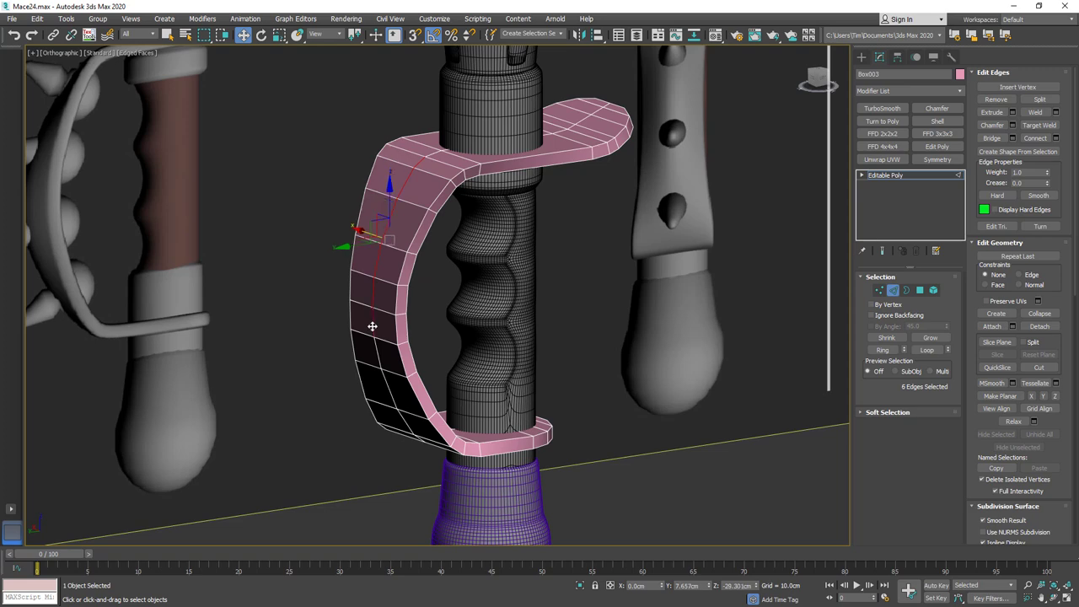
{"action": "left_click", "coordinate": [375, 354], "text": "ctrl"}
{"action": "middle_click_drag", "start_coordinate": [376, 354], "coordinate": [378, 246], "text": "alt"}
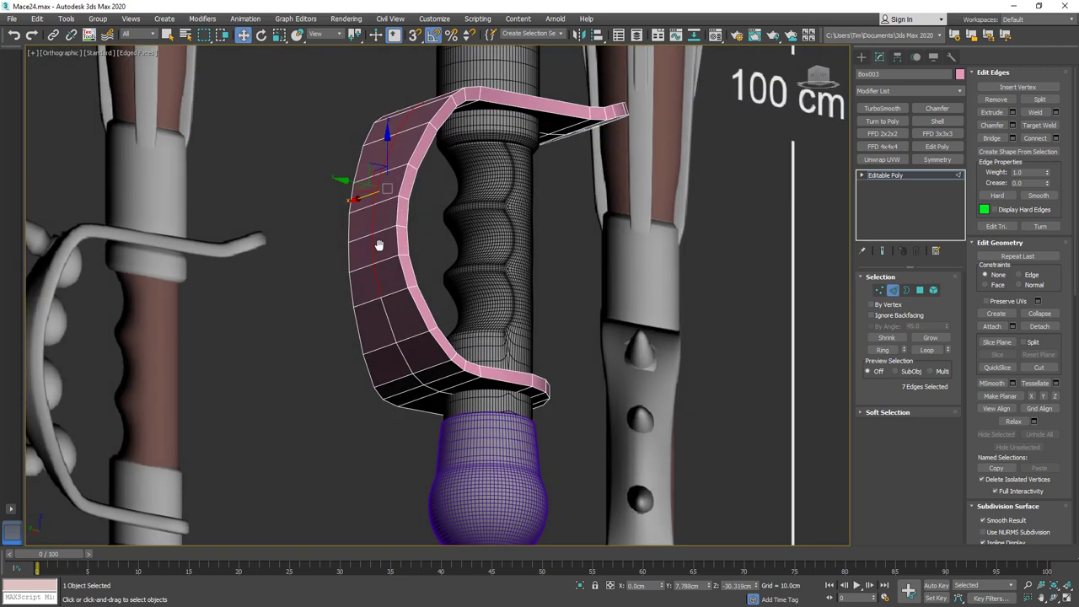
{"action": "left_click", "coordinate": [393, 337], "text": "ctrl"}
{"action": "left_click", "coordinate": [402, 357], "text": "ctrl"}
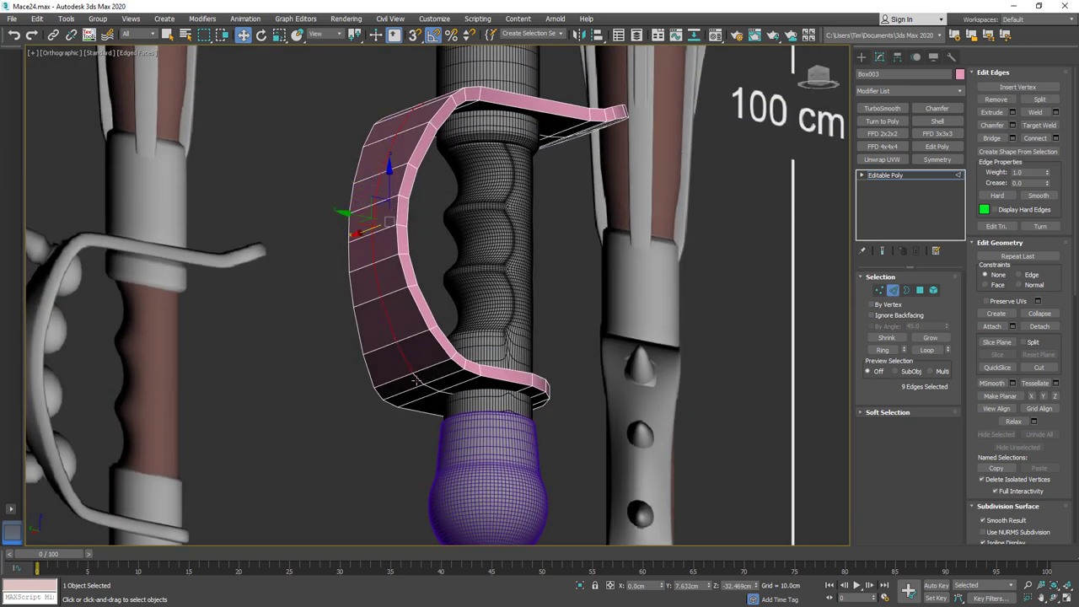
{"action": "left_click", "coordinate": [415, 381], "text": "ctrl"}
Apply an FFD 3x3x3 lattice to the selected centre edges and open its control points for editing in the left view.
{"action": "middle_click_drag", "start_coordinate": [445, 226], "coordinate": [432, 273], "text": "alt"}
{"action": "middle_click_drag", "start_coordinate": [427, 224], "coordinate": [404, 205], "text": "alt"}
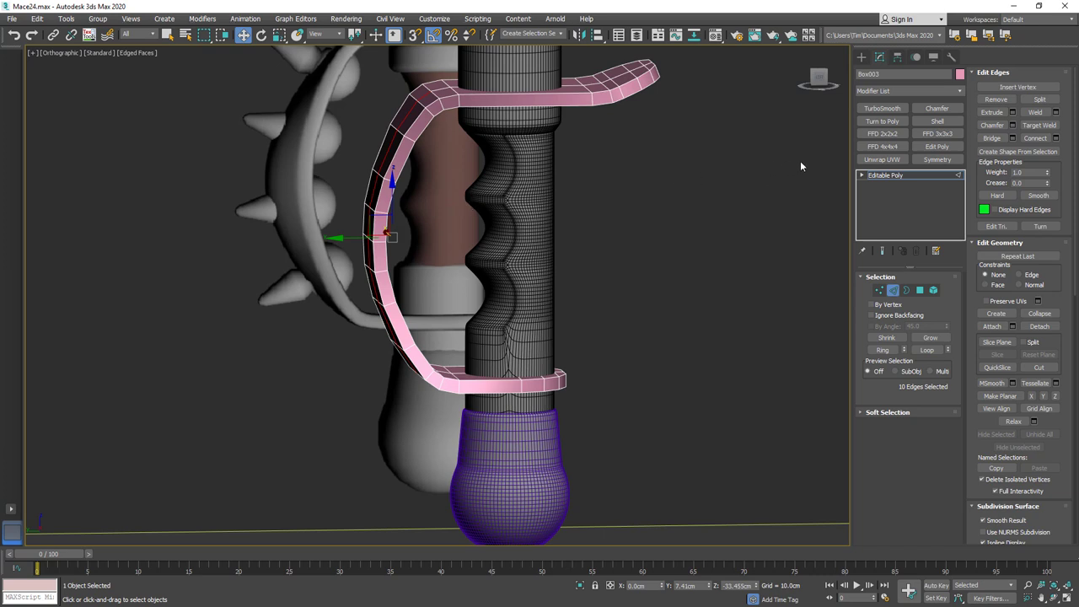
{"action": "left_click", "coordinate": [936, 133]}
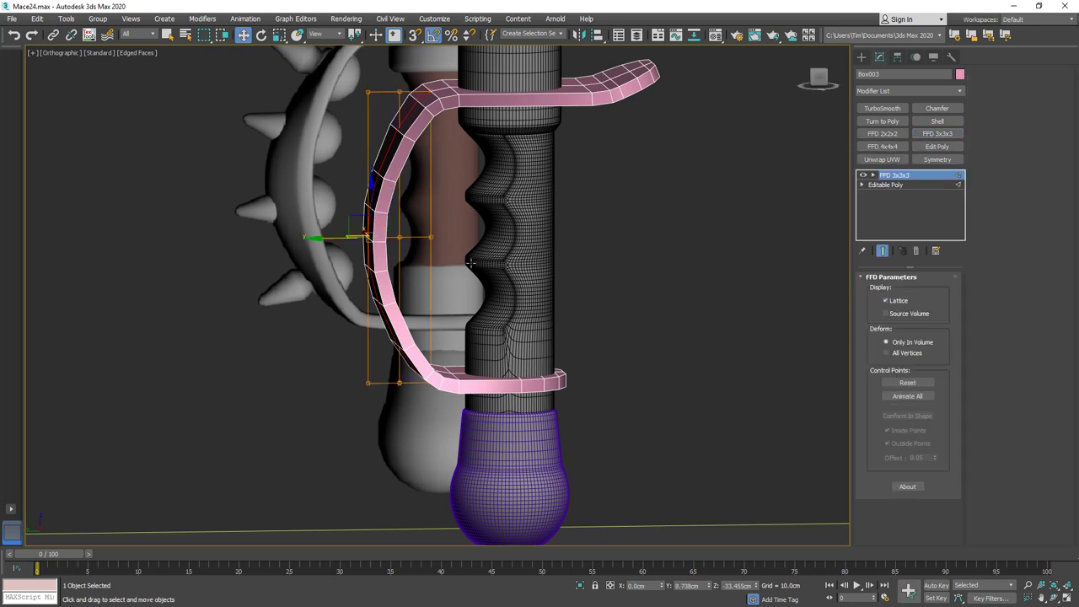
{"action": "left_click", "coordinate": [873, 174]}
{"action": "left_click", "coordinate": [901, 185]}
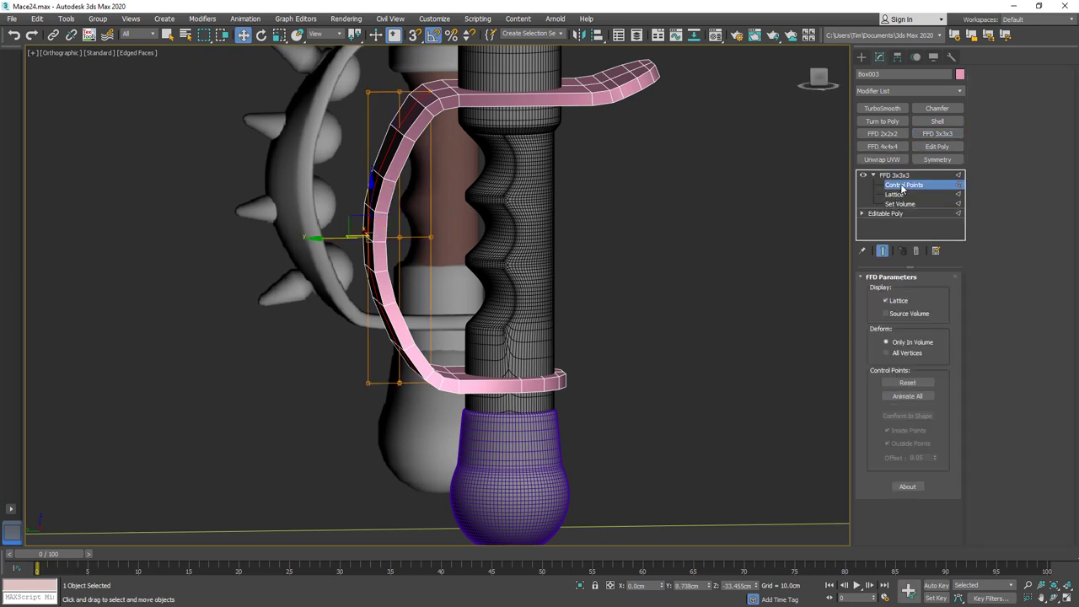
{"action": "left_click", "coordinate": [819, 78]}
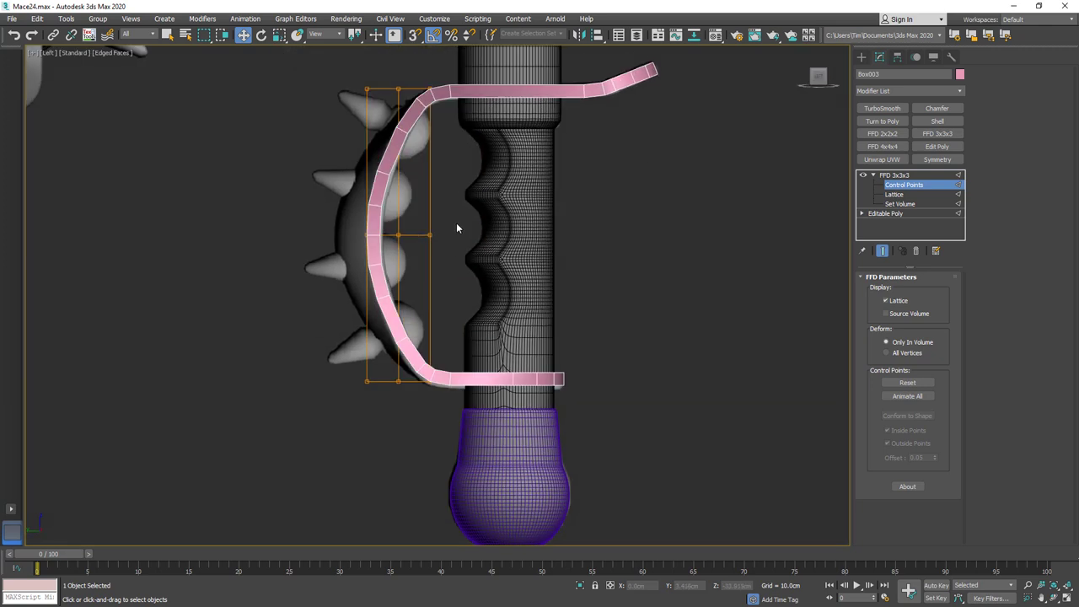
Move the middle row of control points about 4 cm outward, away from the grip, and collapse the FFD into the editable poly.
{"action": "left_click_drag", "start_coordinate": [458, 219], "coordinate": [333, 251]}
{"action": "left_click_drag", "start_coordinate": [425, 236], "coordinate": [370, 232]}
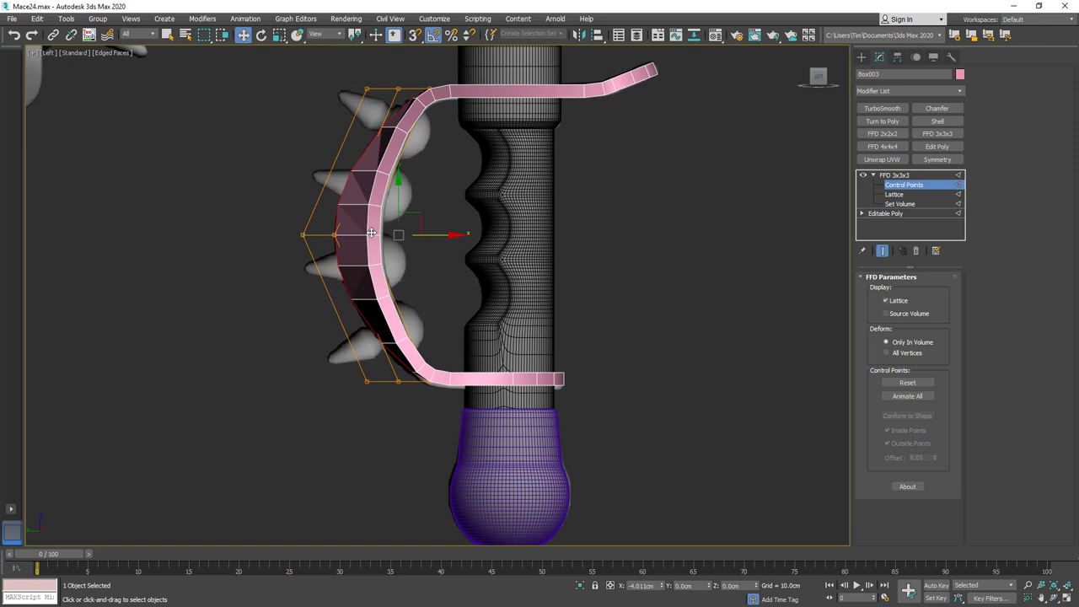
{"action": "middle_click_drag", "start_coordinate": [371, 233], "coordinate": [422, 261], "text": "alt"}
{"action": "right_click", "coordinate": [916, 181]}
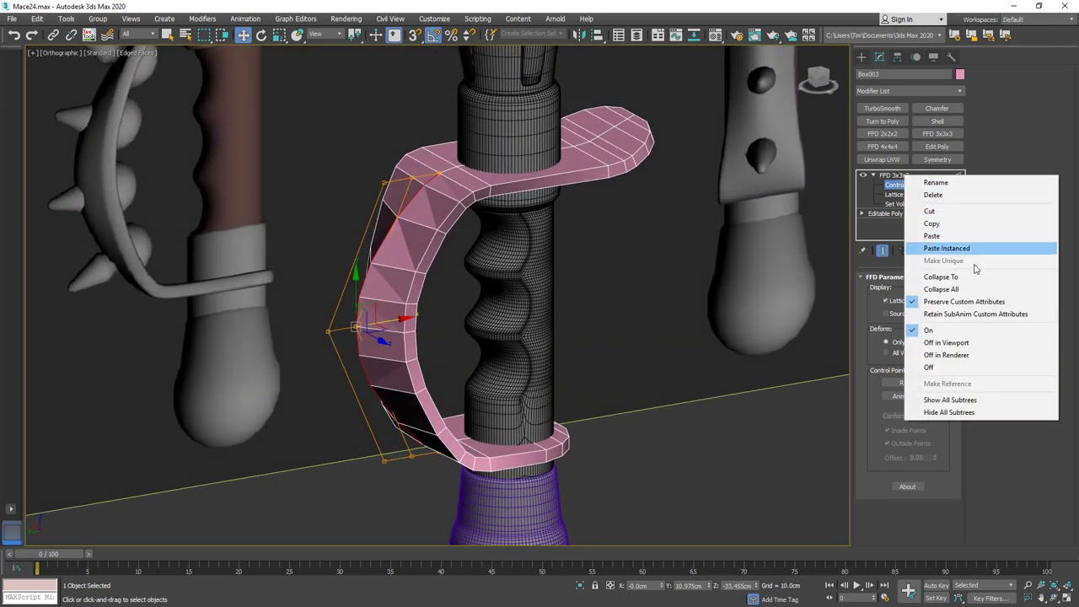
{"action": "left_click", "coordinate": [926, 276]}
{"action": "middle_click_drag", "start_coordinate": [546, 225], "coordinate": [503, 207], "text": "alt"}
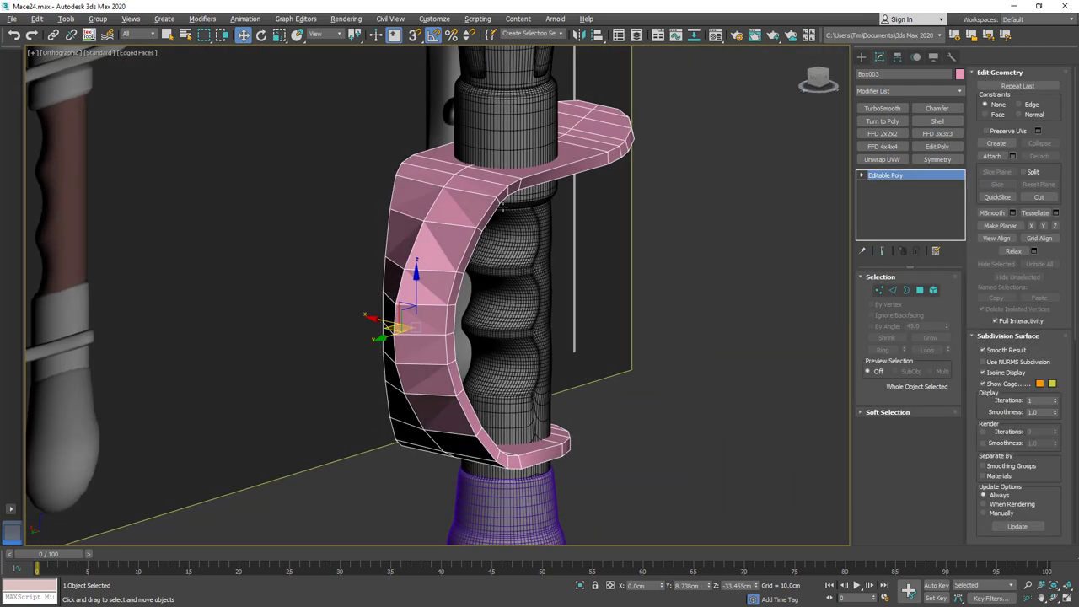
Select all polygons of the guard, auto-smooth them with a 45 threshold, and leave polygon editing.
{"action": "left_click", "coordinate": [920, 291]}
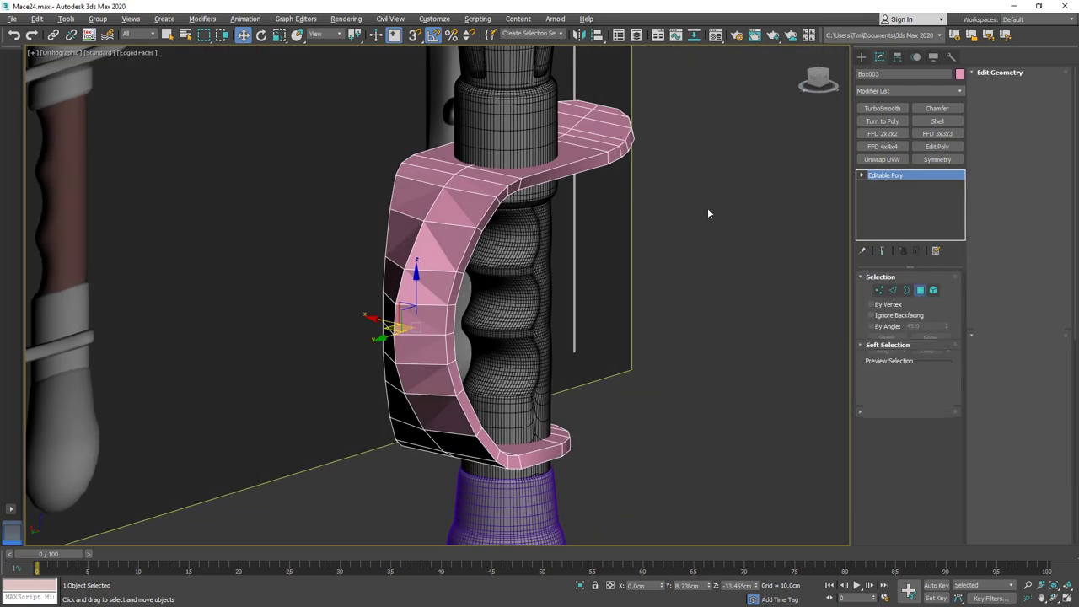
{"action": "key", "text": "ctrl+a"}
{"action": "middle_click_drag", "start_coordinate": [707, 207], "coordinate": [707, 230], "text": "alt"}
{"action": "left_click_drag", "start_coordinate": [435, 426], "coordinate": [435, 424]}
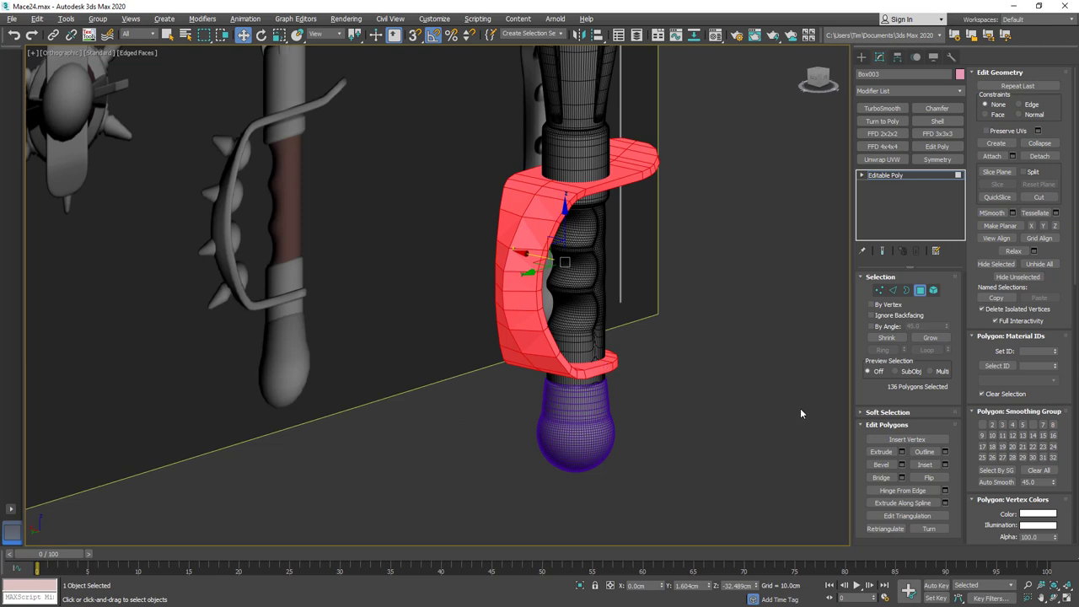
{"action": "left_click", "coordinate": [988, 484]}
{"action": "middle_click_drag", "start_coordinate": [802, 368], "coordinate": [610, 315], "text": "alt"}
{"action": "key", "text": "4"}
{"action": "middle_click_drag", "start_coordinate": [651, 253], "coordinate": [640, 279], "text": "alt"}
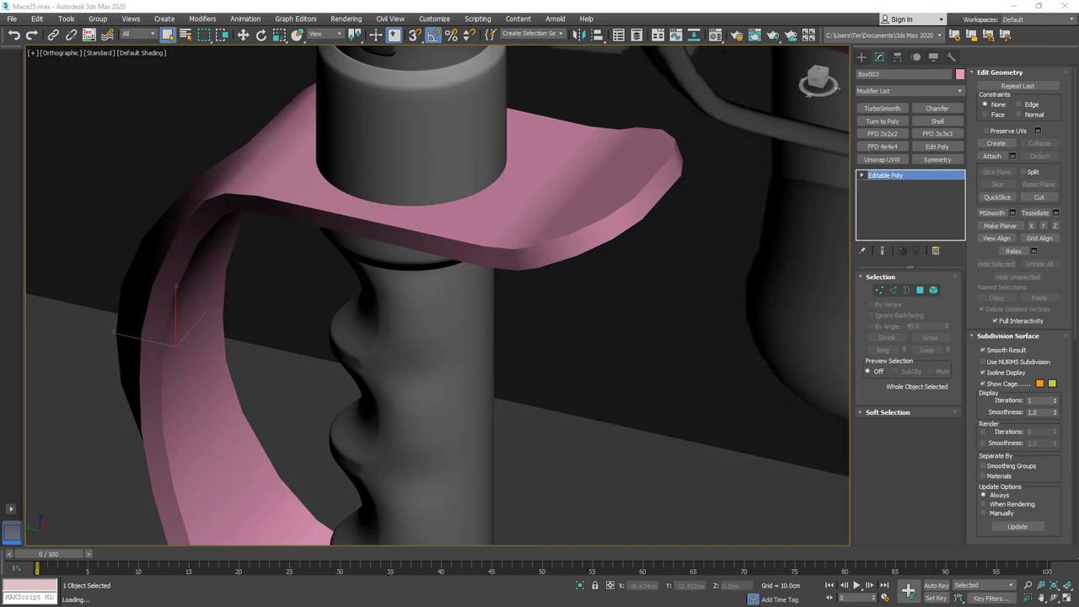
Paste the copied Chamfer and TurboSmooth modifiers onto the guard's editable poly.
{"action": "right_click", "coordinate": [885, 178]}
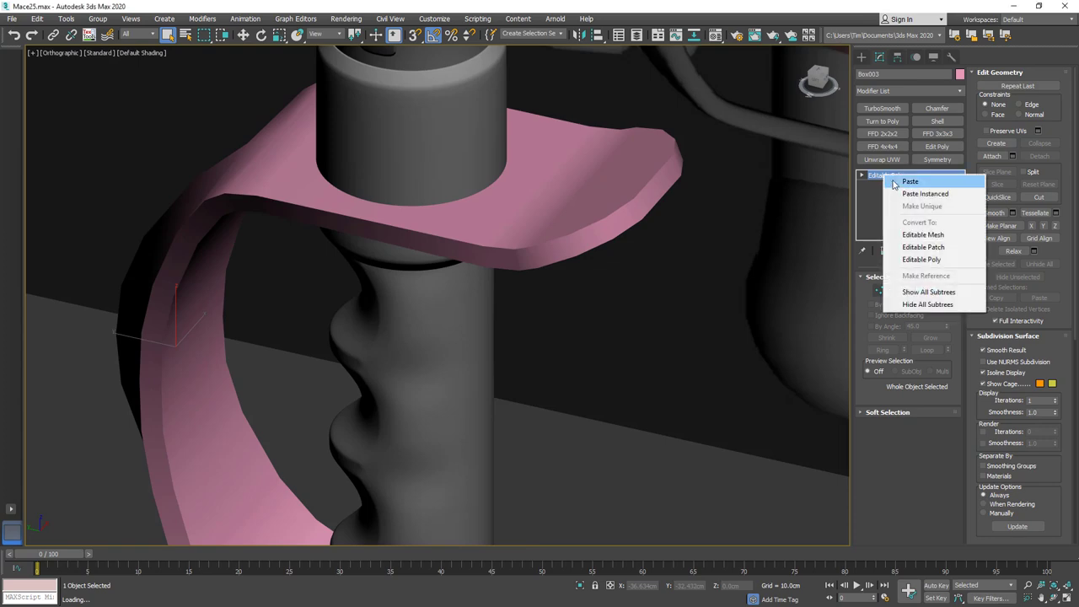
{"action": "left_click", "coordinate": [903, 183]}
{"action": "middle_click_drag", "start_coordinate": [708, 211], "coordinate": [433, 248], "text": "alt"}
{"action": "scroll", "coordinate": [434, 249], "scroll_direction": "down", "scroll_amount": 5}
{"action": "middle_click_drag", "start_coordinate": [455, 360], "coordinate": [557, 315], "text": "alt"}
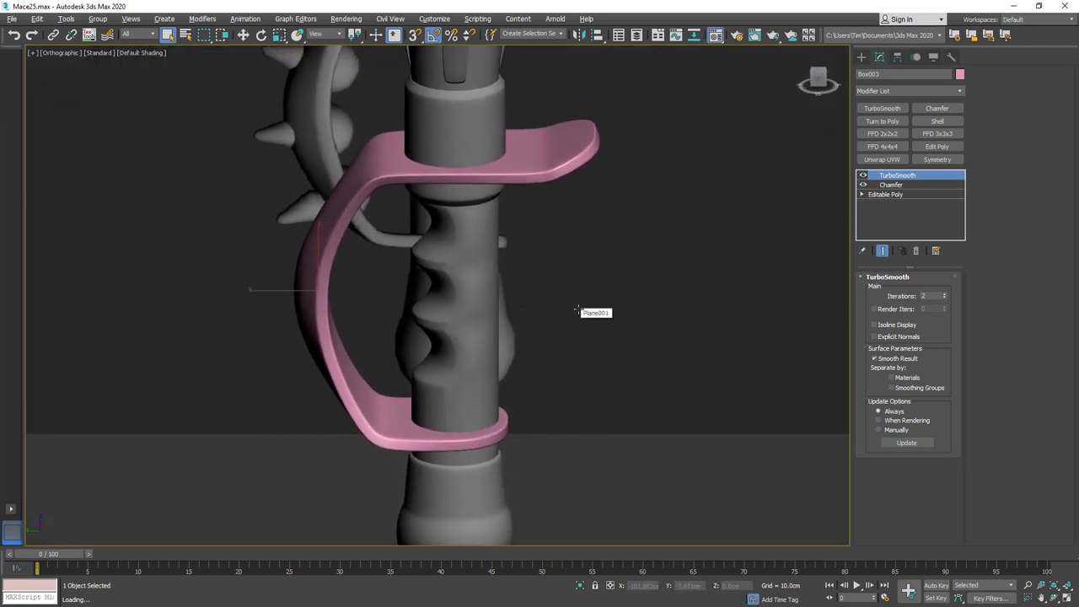
Assign the Mace material to the guard and close the material editor.
{"action": "key", "text": "m"}
{"action": "left_click", "coordinate": [73, 258]}
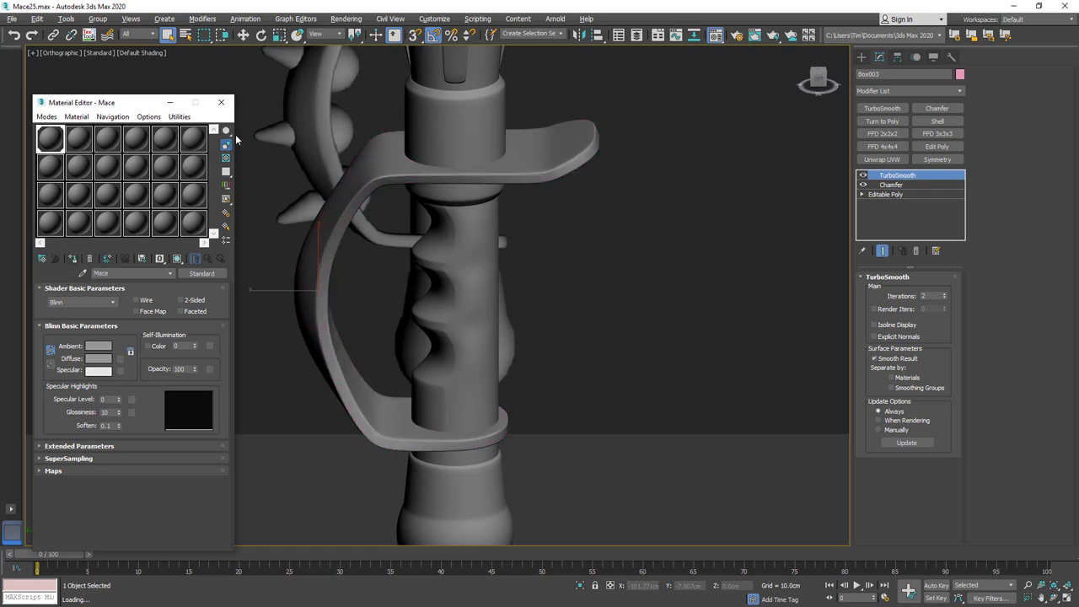
{"action": "left_click", "coordinate": [221, 104]}
Select the tapered strips above the collar with edged faces shown, and toggle their TurboSmooth modifier off to compare their lower ends.
{"action": "middle_click_drag", "start_coordinate": [458, 349], "coordinate": [455, 313], "text": "alt"}
{"action": "scroll", "coordinate": [455, 313], "scroll_direction": "down", "scroll_amount": 4}
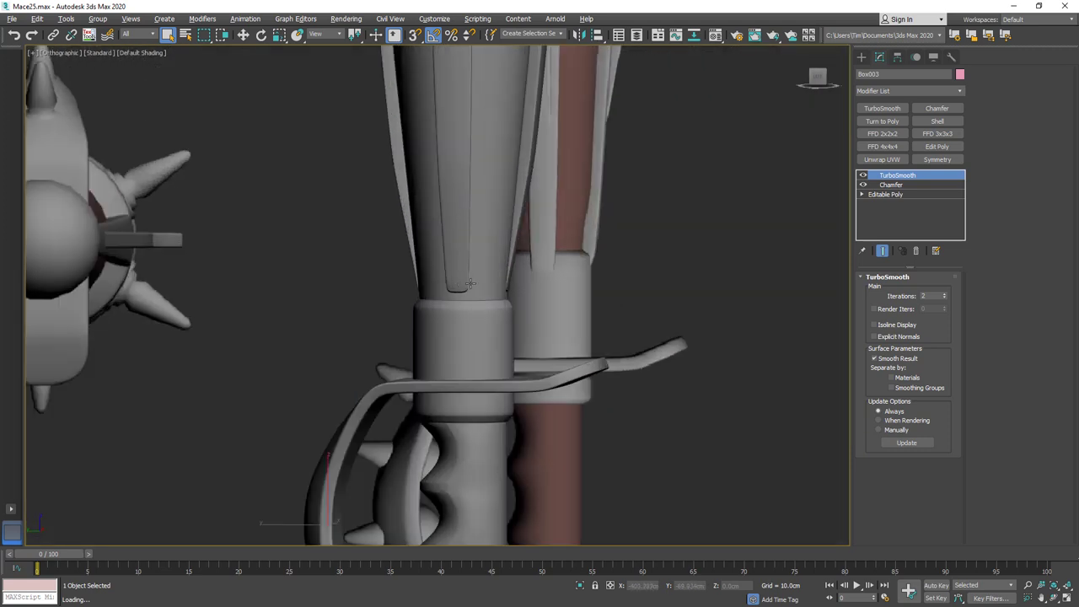
{"action": "key", "text": "F4"}
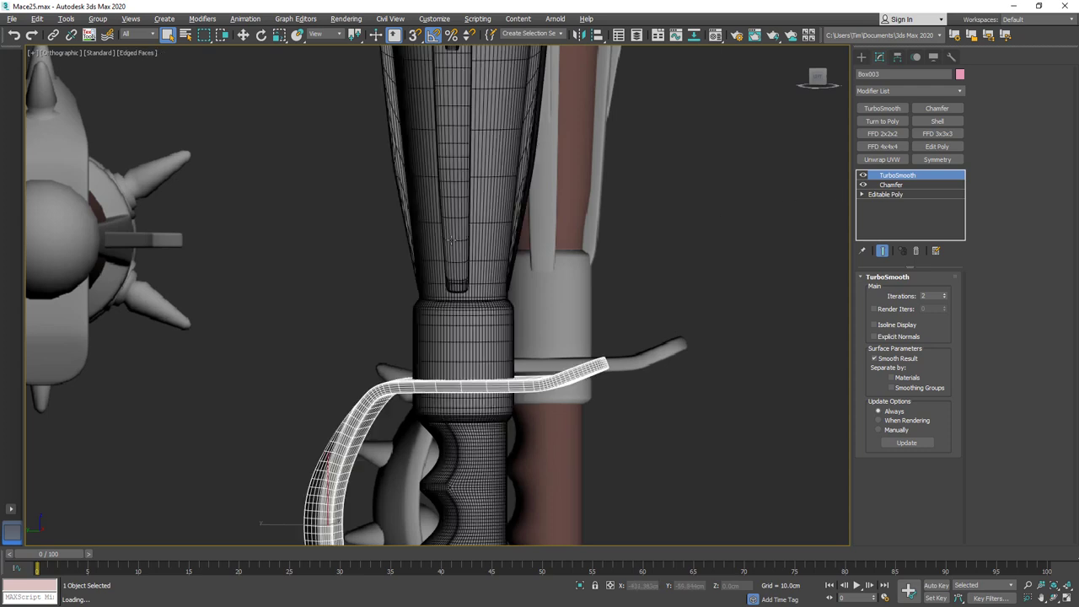
{"action": "left_click", "coordinate": [454, 239]}
{"action": "scroll", "coordinate": [455, 270], "scroll_direction": "up", "scroll_amount": 5}
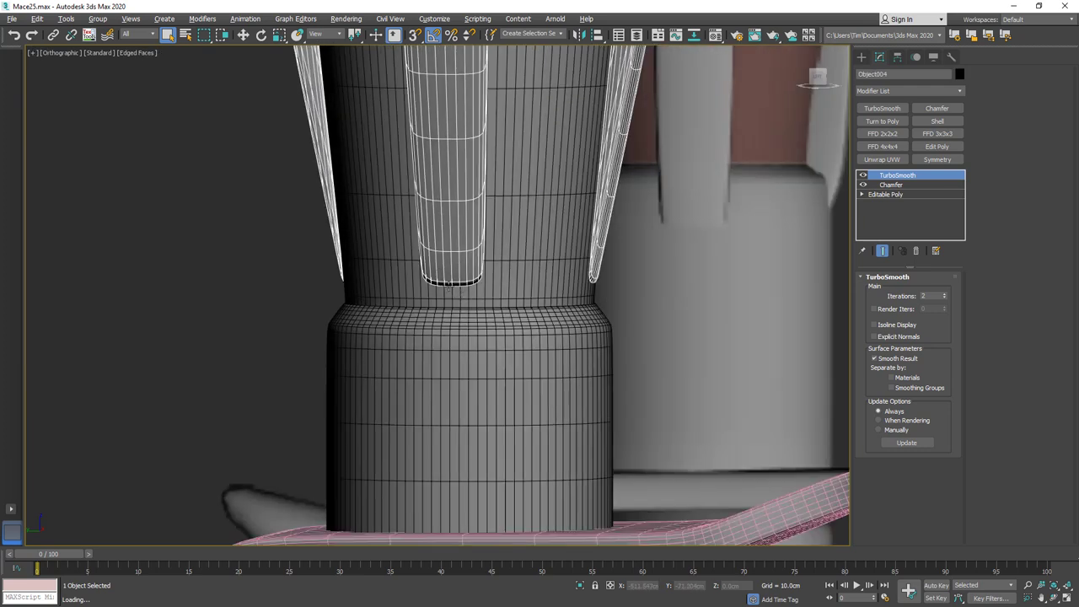
{"action": "left_click", "coordinate": [862, 175]}
{"action": "left_click", "coordinate": [862, 175]}
{"action": "left_click", "coordinate": [862, 175]}
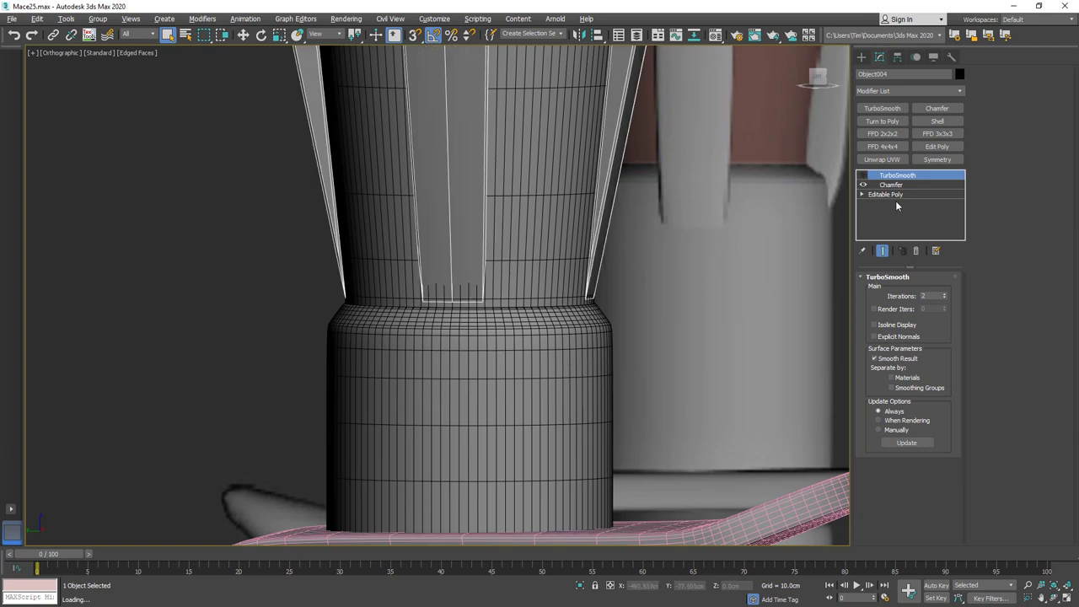
Open the strips' base editable poly at edge level in the left view and activate the Slice Plane.
{"action": "left_click", "coordinate": [895, 194]}
{"action": "middle_click_drag", "start_coordinate": [678, 193], "coordinate": [668, 246]}
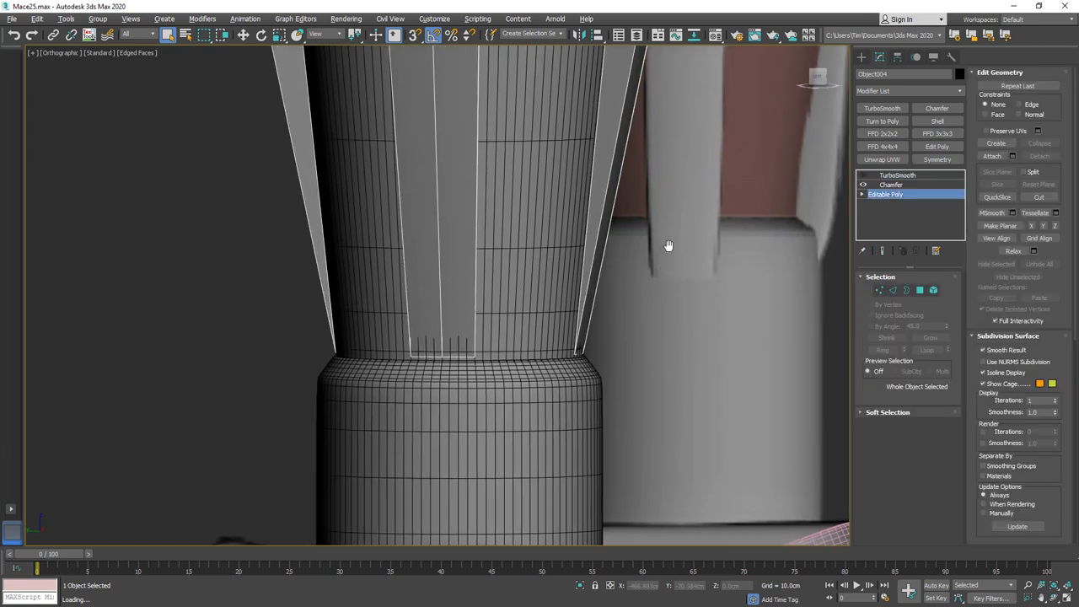
{"action": "key", "text": "l"}
{"action": "scroll", "coordinate": [468, 318], "scroll_direction": "up", "scroll_amount": 10}
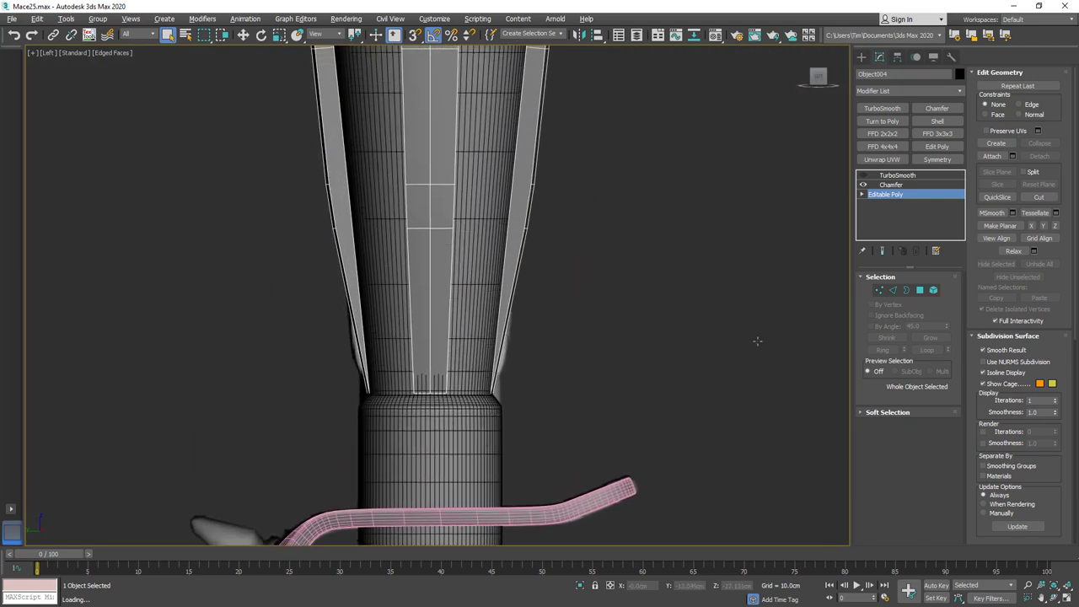
{"action": "left_click", "coordinate": [893, 290]}
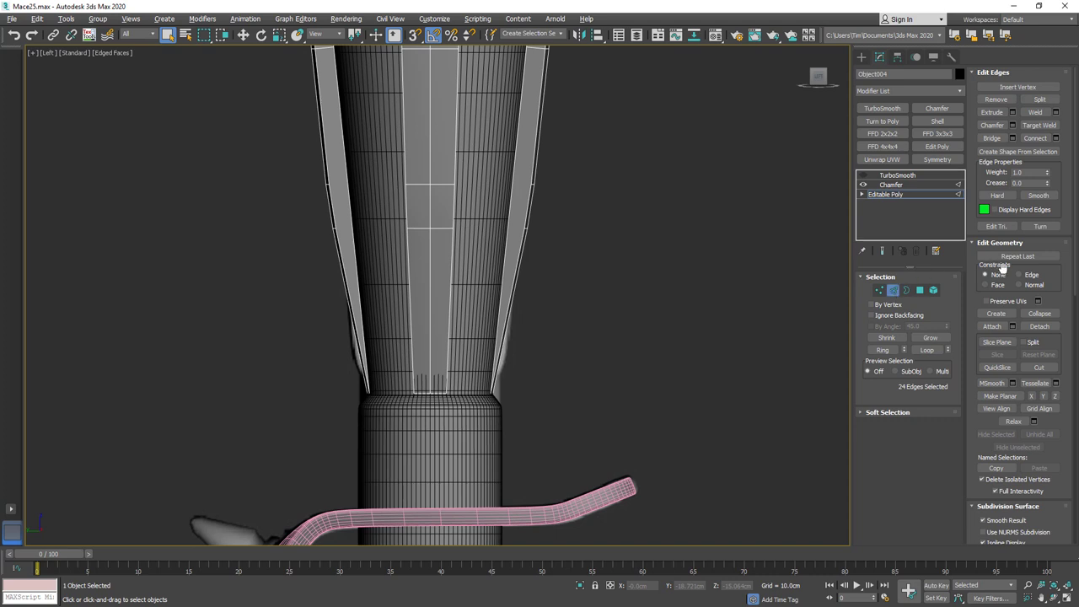
{"action": "left_click", "coordinate": [1041, 368]}
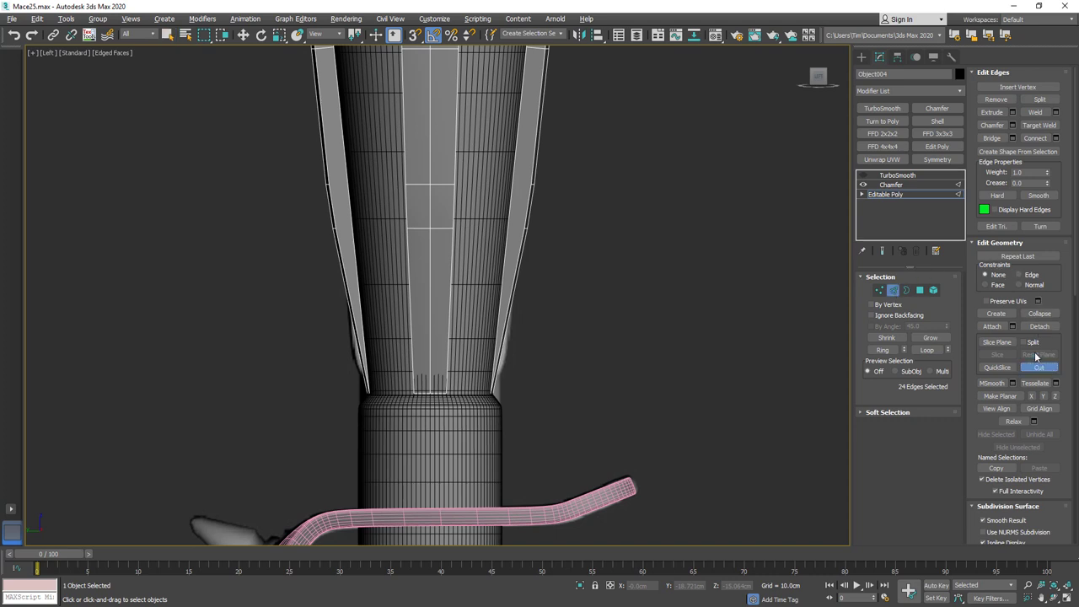
{"action": "scroll", "coordinate": [456, 228], "scroll_direction": "down", "scroll_amount": 5}
{"action": "middle_click_drag", "start_coordinate": [469, 214], "coordinate": [478, 350]}
{"action": "scroll", "coordinate": [478, 349], "scroll_direction": "down", "scroll_amount": 1}
{"action": "scroll", "coordinate": [478, 350], "scroll_direction": "down", "scroll_amount": 2}
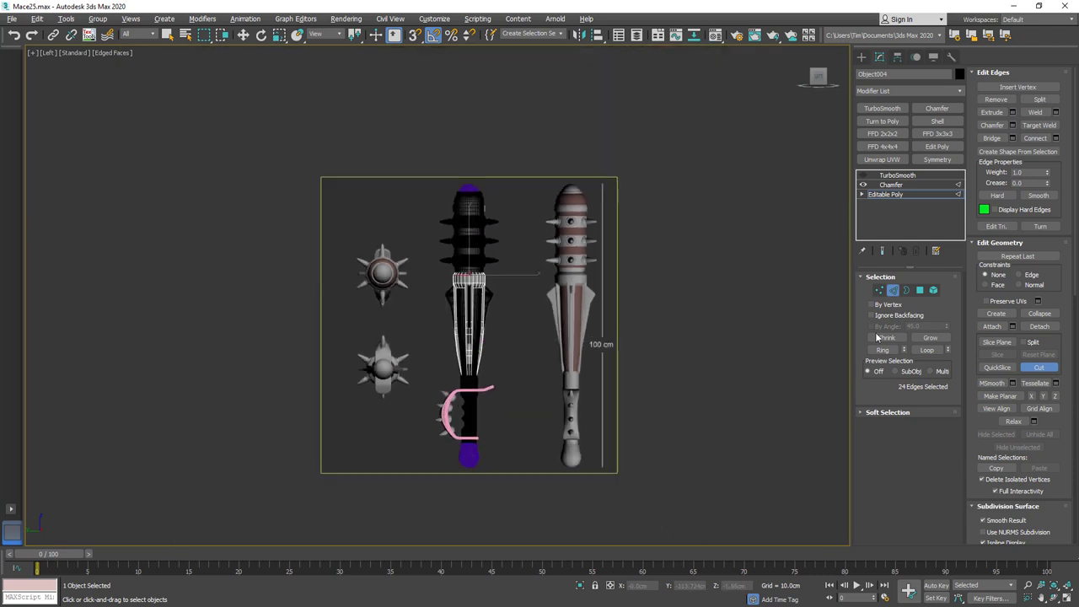
{"action": "scroll", "coordinate": [469, 339], "scroll_direction": "up", "scroll_amount": 3}
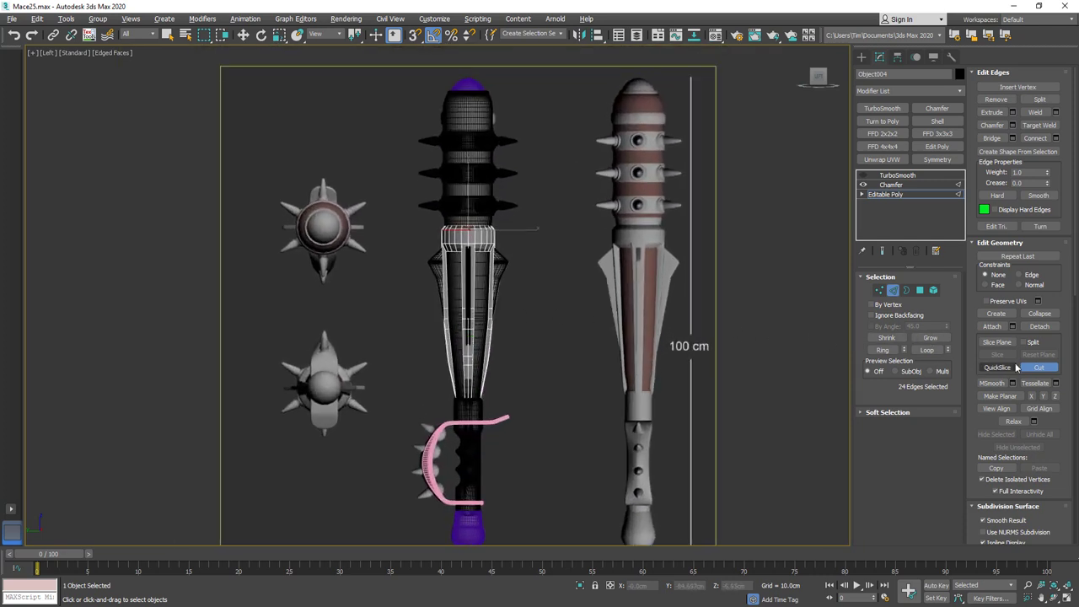
{"action": "left_click", "coordinate": [997, 342]}
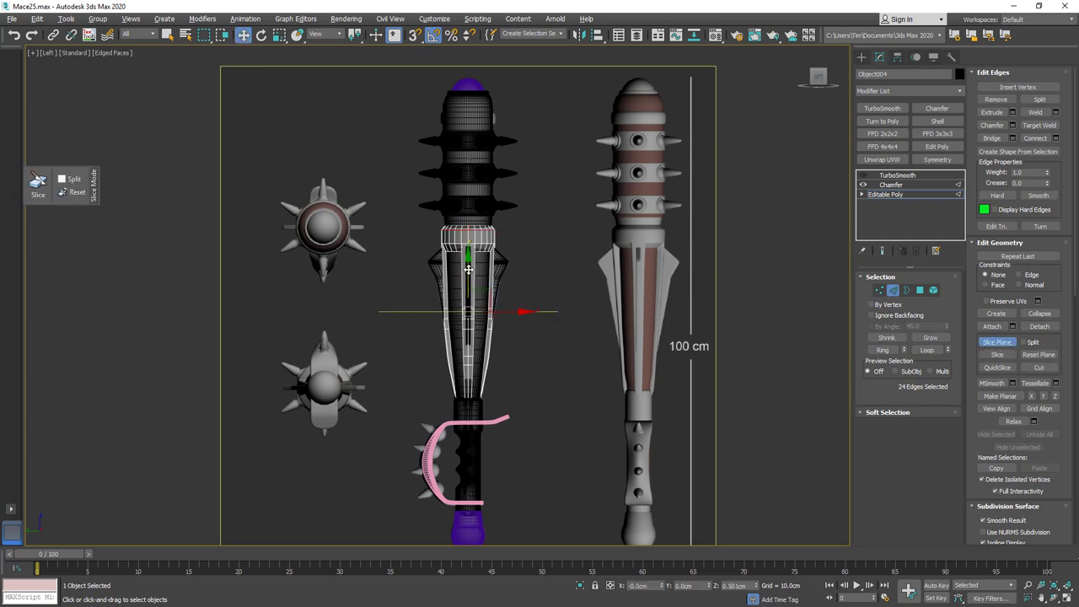
Move the slice plane to about Z -18.7 cm, just above the strips' lower ends, slice there and leave slice mode.
{"action": "mouse_move", "coordinate": [469, 270]}
{"action": "left_mouse_down"}
{"action": "mouse_move", "coordinate": [468, 314]}
{"action": "mouse_move", "coordinate": [467, 278]}
{"action": "left_mouse_up"}
{"action": "key", "text": "e"}
{"action": "scroll", "coordinate": [461, 335], "scroll_direction": "up", "scroll_amount": 6}
{"action": "middle_click_drag", "start_coordinate": [456, 264], "coordinate": [438, 132]}
{"action": "key", "text": "w"}
{"action": "left_click_drag", "start_coordinate": [472, 104], "coordinate": [472, 393]}
{"action": "scroll", "coordinate": [472, 393], "scroll_direction": "up", "scroll_amount": 4}
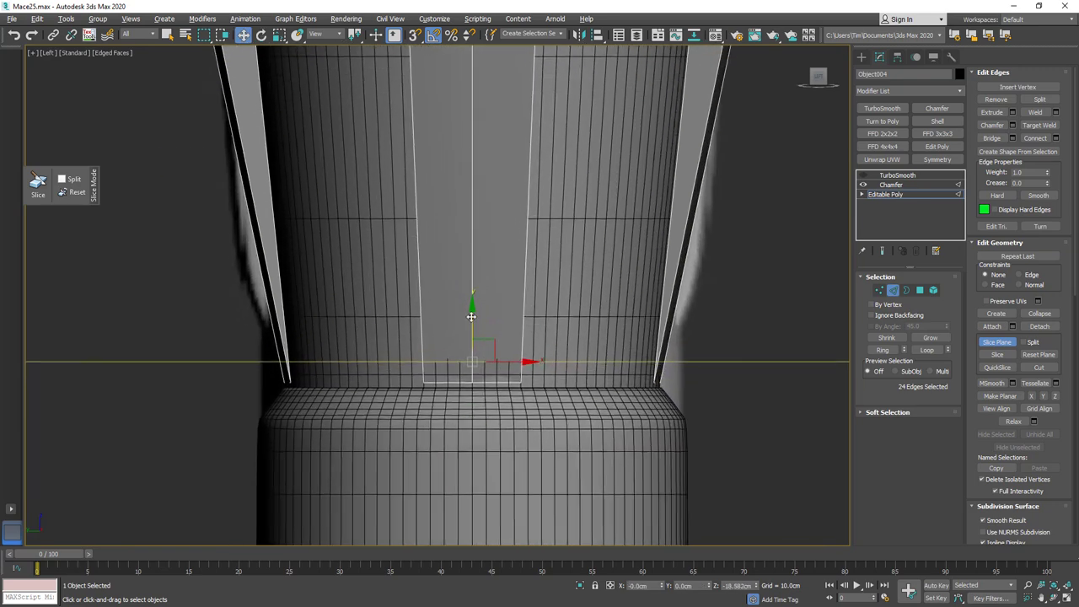
{"action": "left_click_drag", "start_coordinate": [472, 313], "coordinate": [473, 322]}
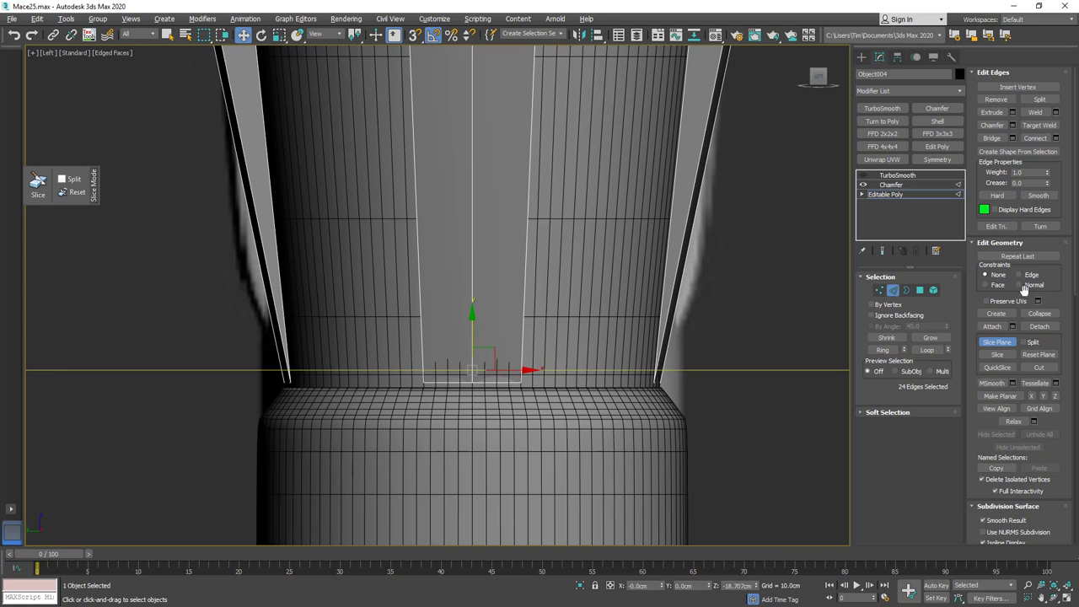
{"action": "left_click", "coordinate": [997, 356]}
{"action": "left_click", "coordinate": [992, 342]}
{"action": "scroll", "coordinate": [536, 342], "scroll_direction": "down", "scroll_amount": 3}
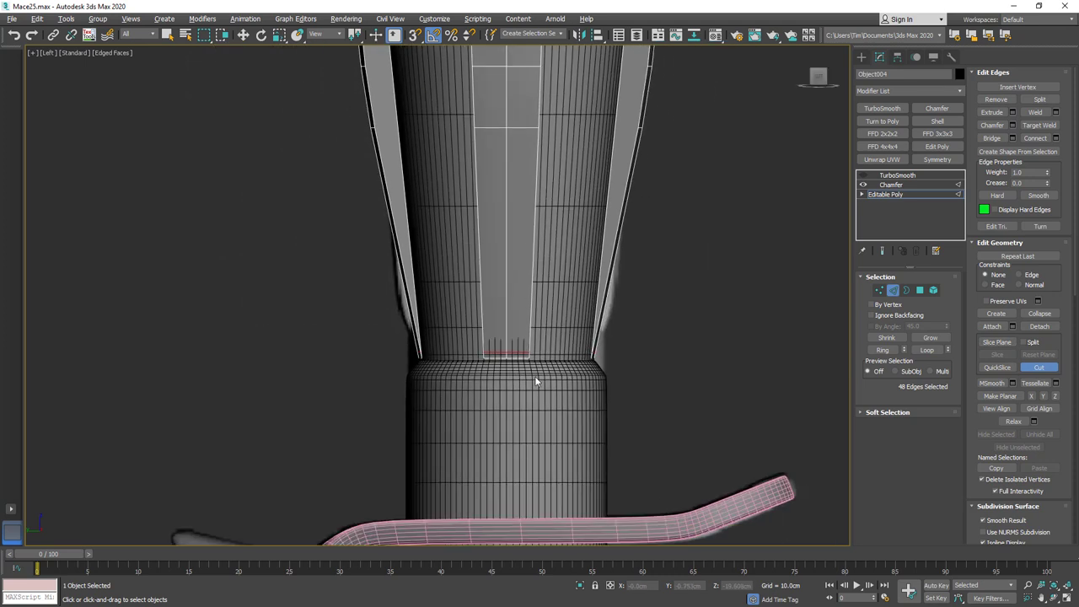
Leave edge editing, re-enable the strips' TurboSmooth and check their lower ends with and without edged faces.
{"action": "left_click", "coordinate": [894, 292]}
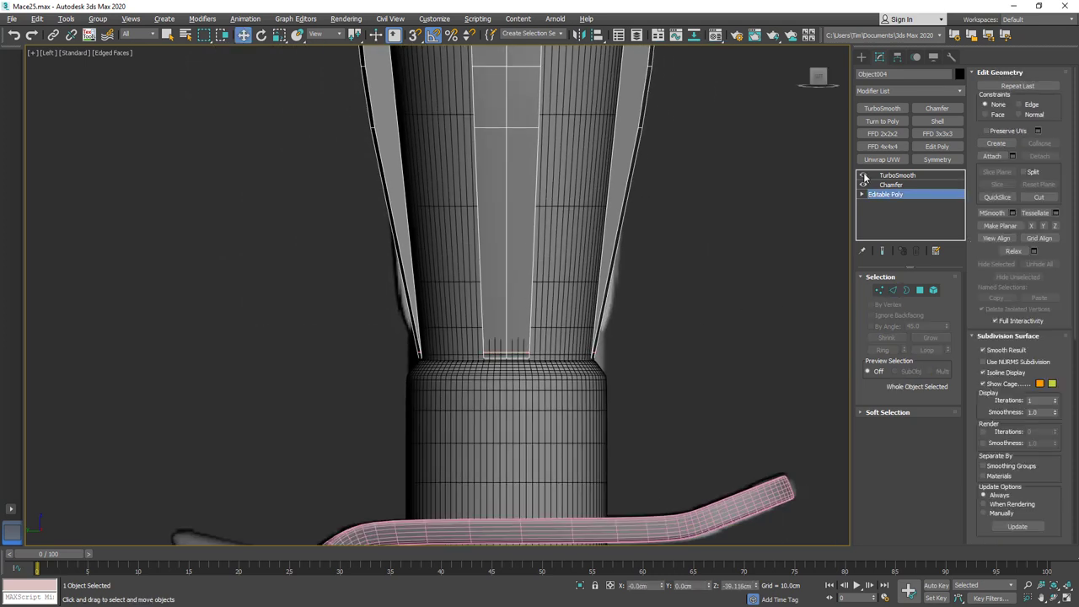
{"action": "left_click", "coordinate": [884, 175]}
{"action": "key", "text": "F4"}
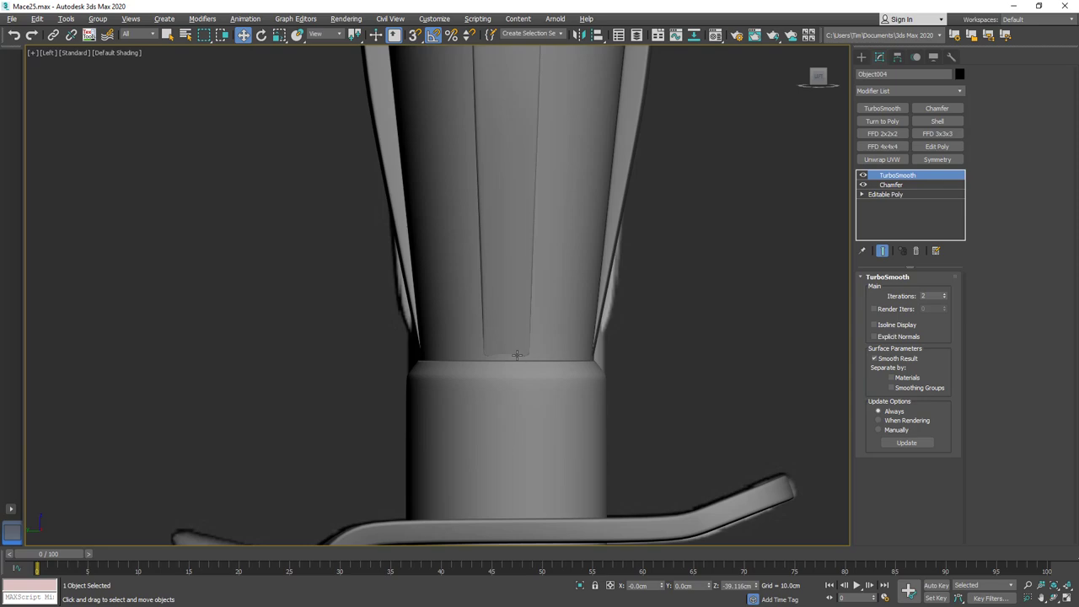
{"action": "key", "text": "F4"}
{"action": "key", "text": "F4"}
Examine the strips, the ring above them and the mace head from several angles, comparing base mesh and smoothed result.
{"action": "mouse_move", "coordinate": [573, 291]}
{"action": "middle_mouse_down"}
{"action": "mouse_move", "coordinate": [566, 392]}
{"action": "mouse_move", "coordinate": [491, 409]}
{"action": "mouse_move", "coordinate": [551, 410]}
{"action": "middle_mouse_up"}
{"action": "scroll", "coordinate": [566, 392], "scroll_direction": "down", "scroll_amount": 8}
{"action": "scroll", "coordinate": [551, 409], "scroll_direction": "up", "scroll_amount": 5}
{"action": "middle_click_drag", "start_coordinate": [559, 340], "coordinate": [523, 377], "text": "alt"}
{"action": "key", "text": "F4"}
{"action": "left_click", "coordinate": [889, 194]}
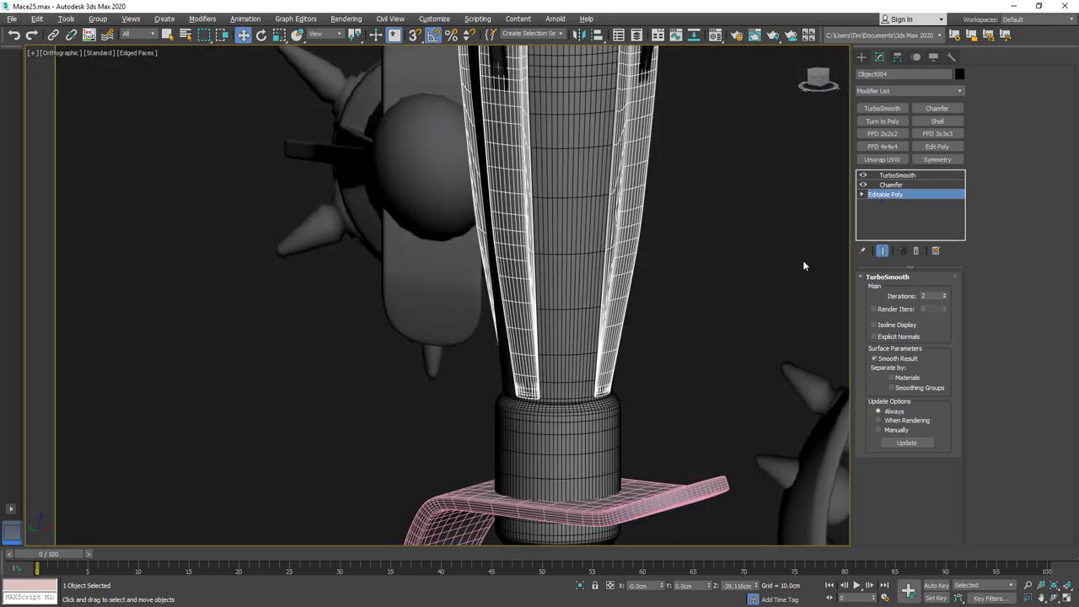
{"action": "middle_click_drag", "start_coordinate": [620, 209], "coordinate": [593, 504]}
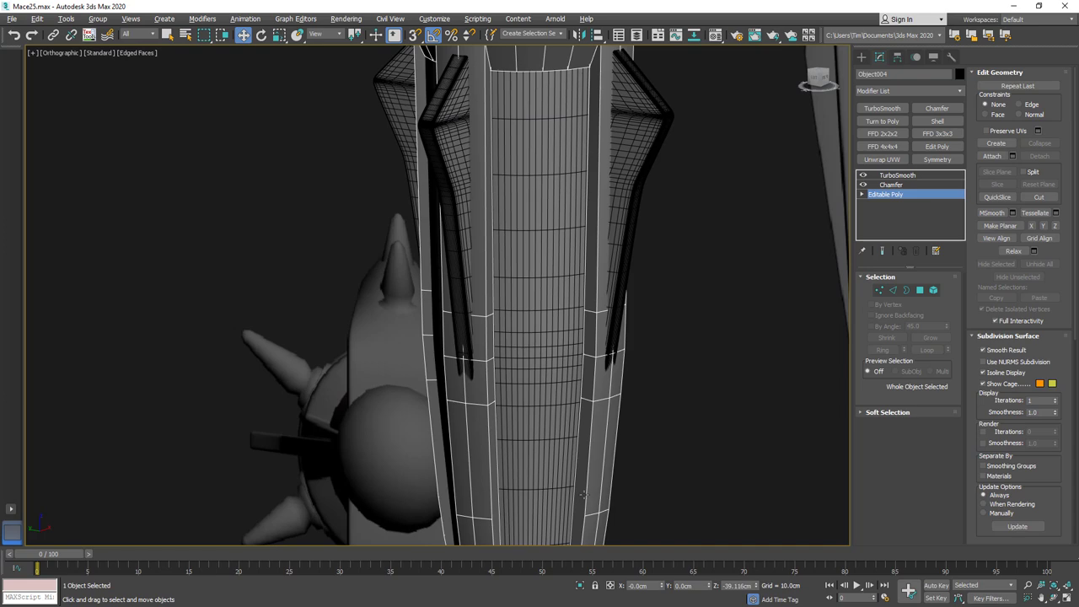
{"action": "scroll", "coordinate": [593, 504], "scroll_direction": "down", "scroll_amount": 3}
{"action": "middle_click_drag", "start_coordinate": [575, 314], "coordinate": [593, 398]}
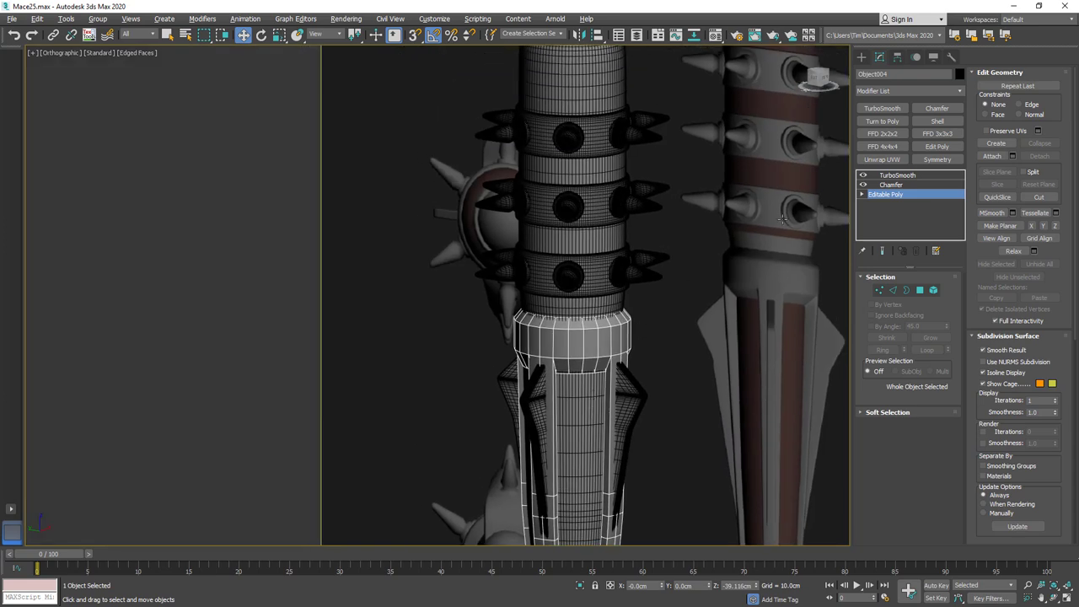
{"action": "left_click", "coordinate": [888, 176]}
{"action": "middle_click_drag", "start_coordinate": [541, 263], "coordinate": [540, 391]}
{"action": "key", "text": "F4"}
{"action": "middle_click_drag", "start_coordinate": [558, 280], "coordinate": [536, 294], "text": "alt"}
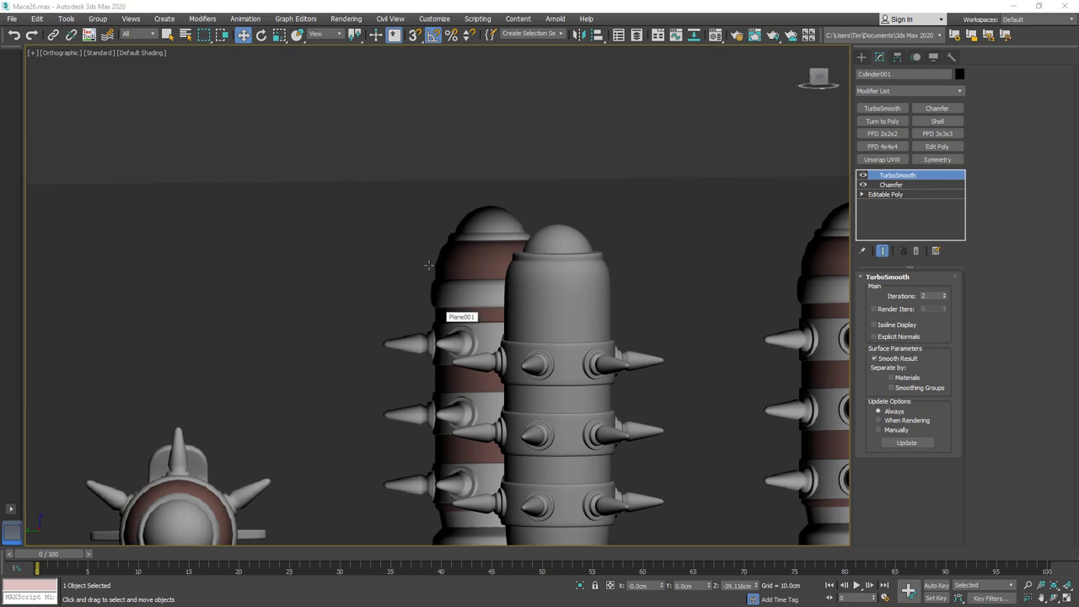
Disable the mace head cylinder's modifiers and connect the vertical edges of its tall upper section with 2 segments.
{"action": "key", "text": "l"}
{"action": "scroll", "coordinate": [433, 204], "scroll_direction": "up", "scroll_amount": 10}
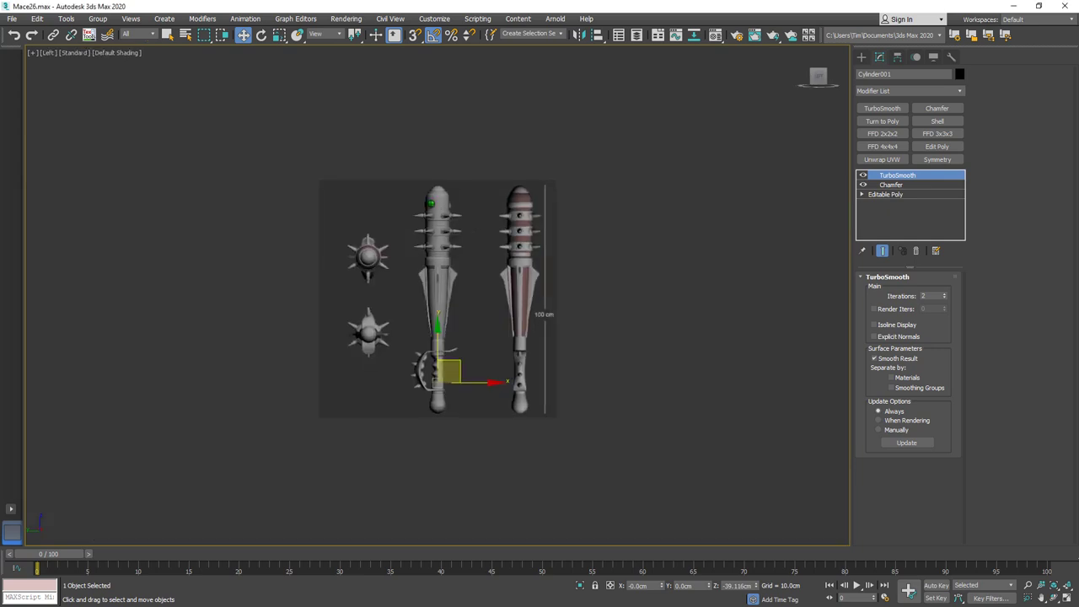
{"action": "key", "text": "F4"}
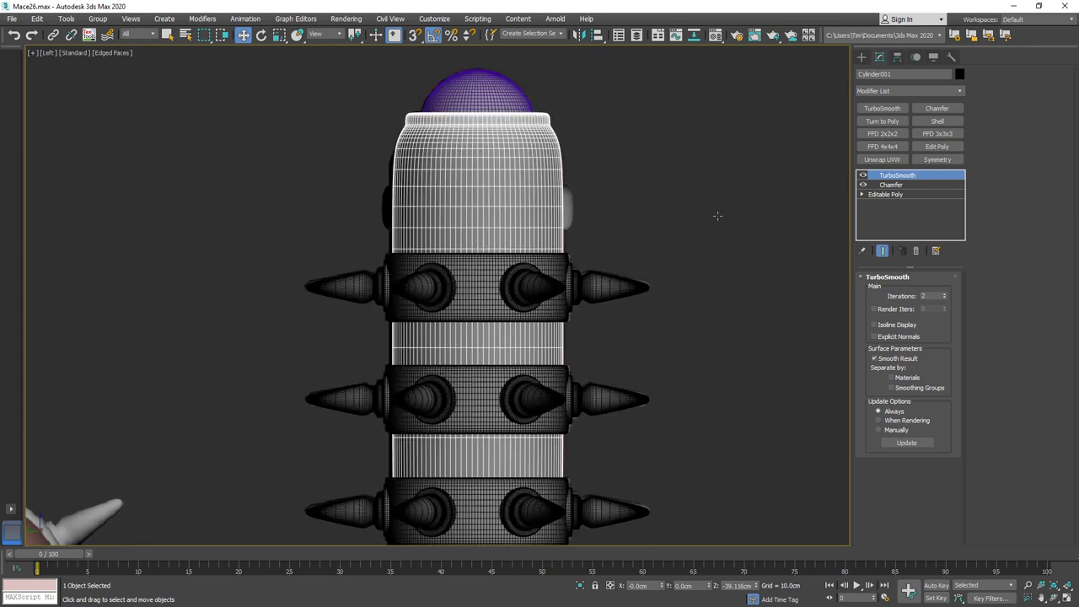
{"action": "left_click", "coordinate": [862, 175]}
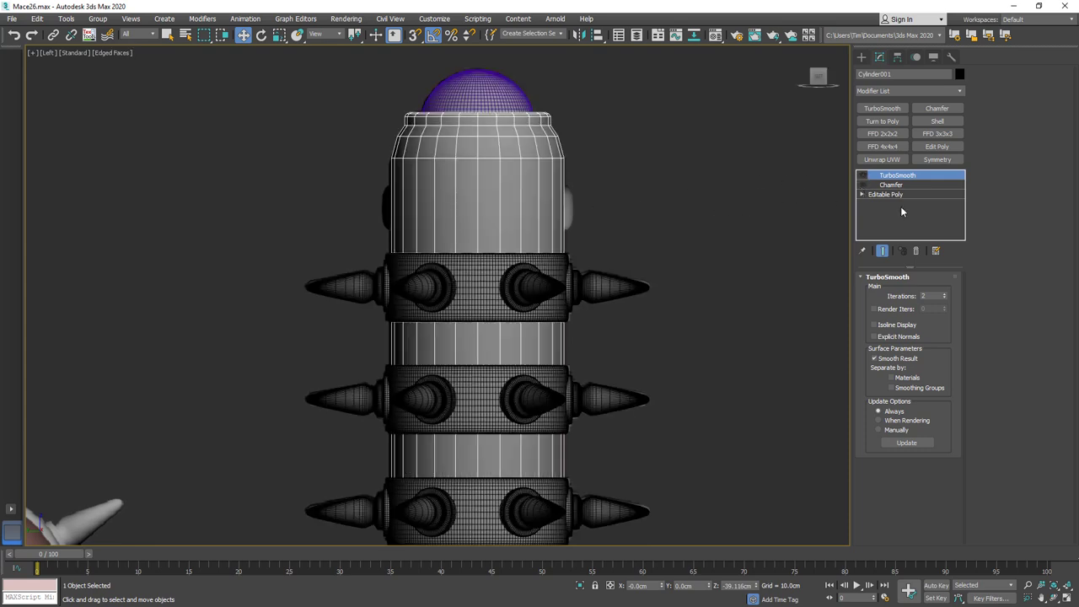
{"action": "left_click", "coordinate": [897, 195]}
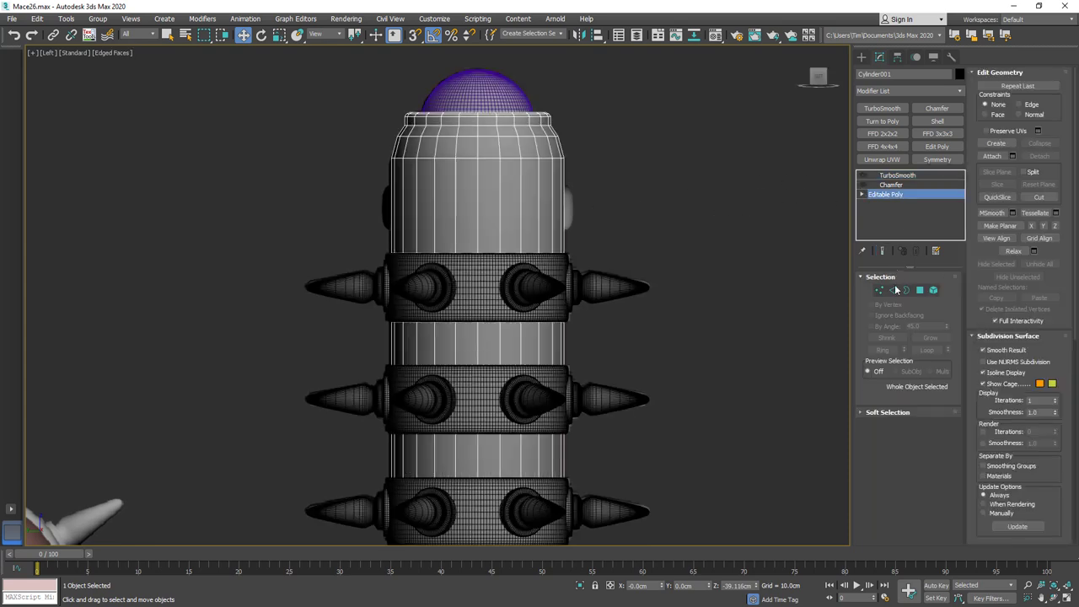
{"action": "left_click", "coordinate": [893, 289]}
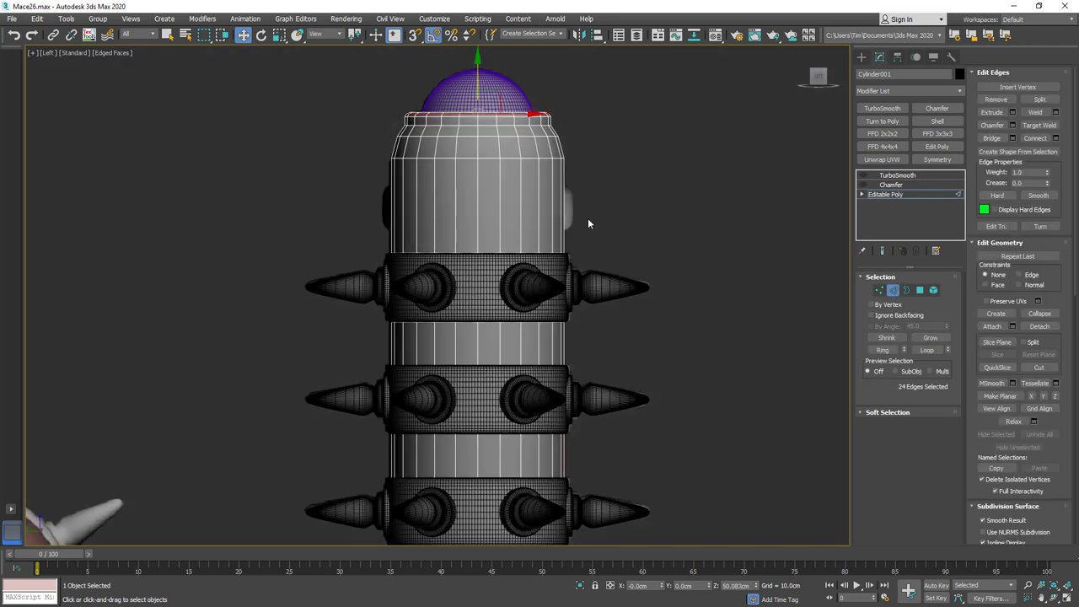
{"action": "left_click_drag", "start_coordinate": [385, 209], "coordinate": [293, 217]}
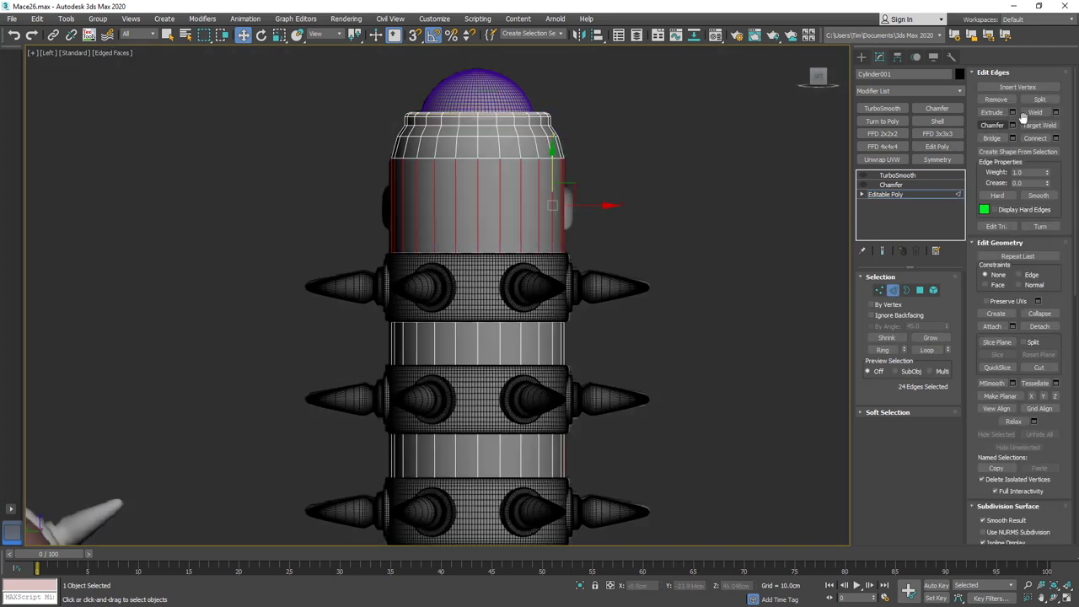
{"action": "left_click", "coordinate": [1055, 138]}
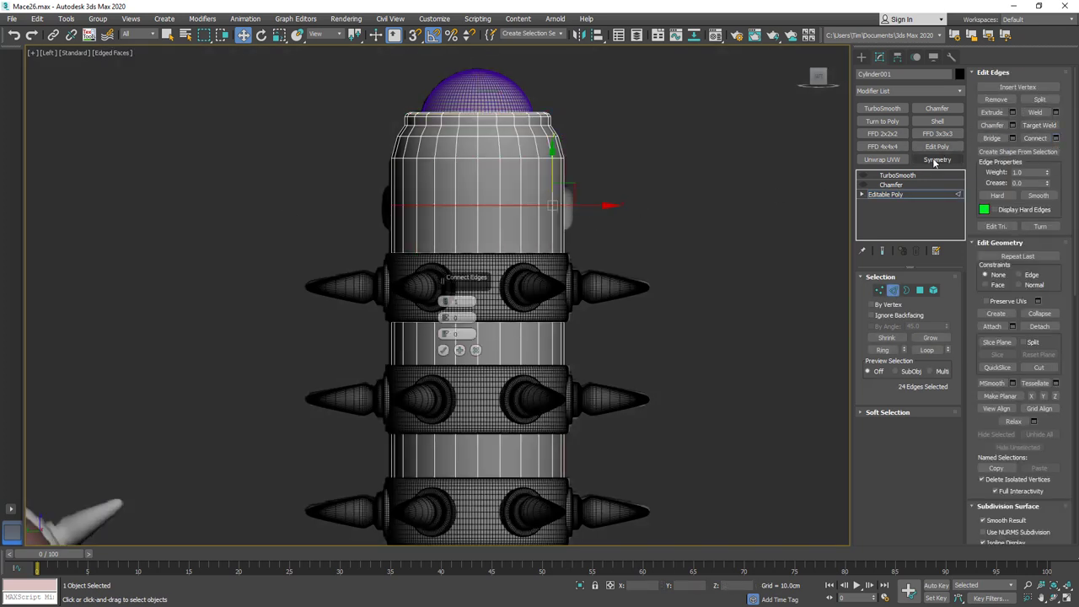
{"action": "left_click", "coordinate": [444, 300]}
{"action": "left_click", "coordinate": [443, 350]}
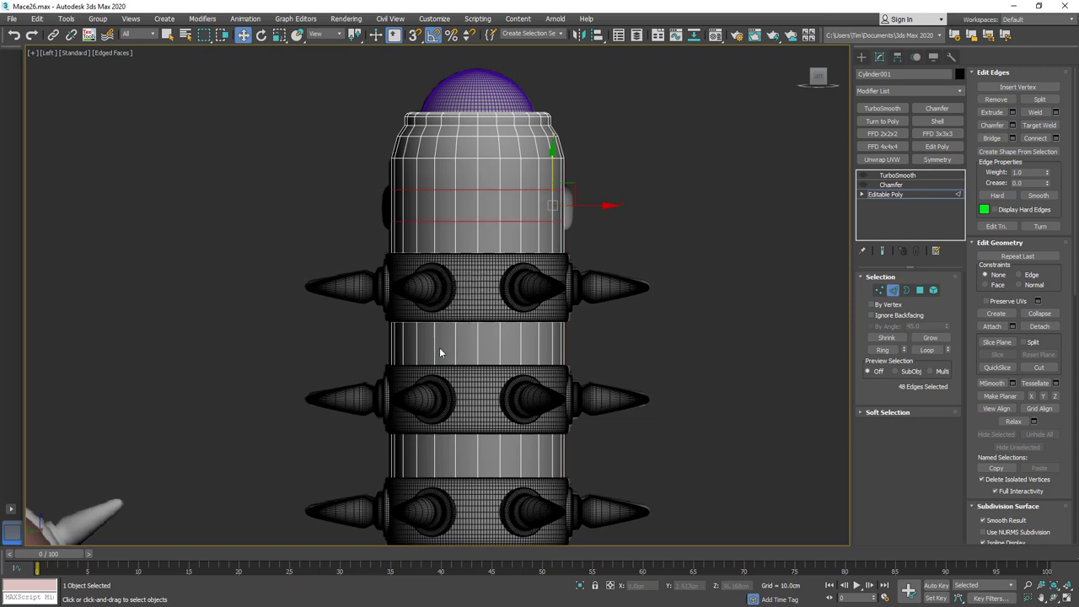
Move the vertices of the two new edge loops to match the upper and lower edges of the reference band.
{"action": "scroll", "coordinate": [439, 347], "scroll_direction": "up", "scroll_amount": 1}
{"action": "scroll", "coordinate": [499, 209], "scroll_direction": "up", "scroll_amount": 2}
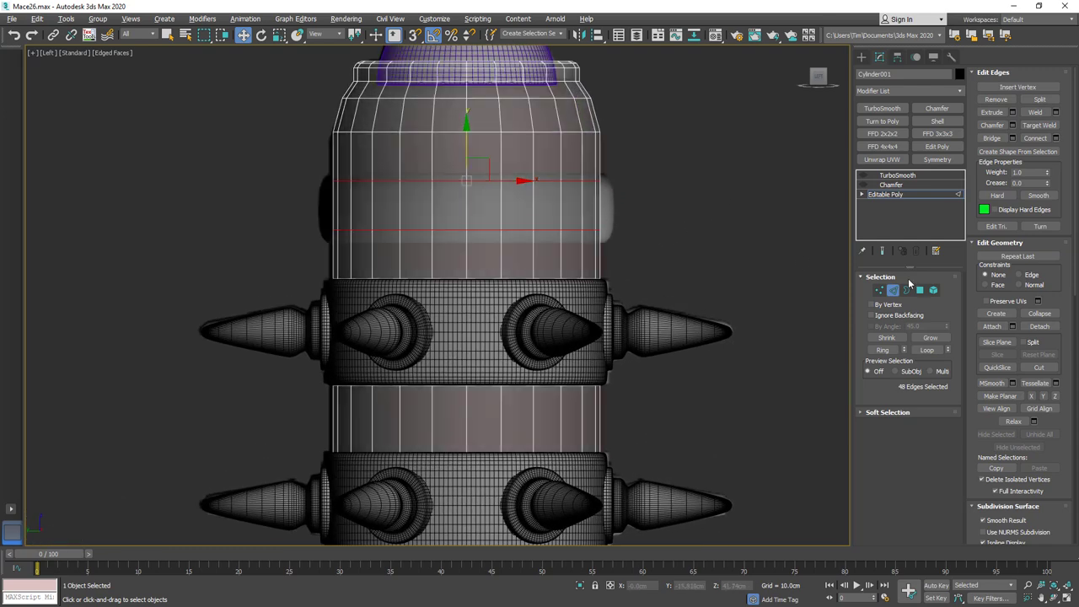
{"action": "left_click", "coordinate": [879, 290]}
{"action": "left_click_drag", "start_coordinate": [622, 222], "coordinate": [317, 208]}
{"action": "left_click_drag", "start_coordinate": [465, 149], "coordinate": [466, 143]}
Select the ring of polygons between the two loops, detach it as a clone and leave polygon editing.
{"action": "left_click", "coordinate": [918, 290]}
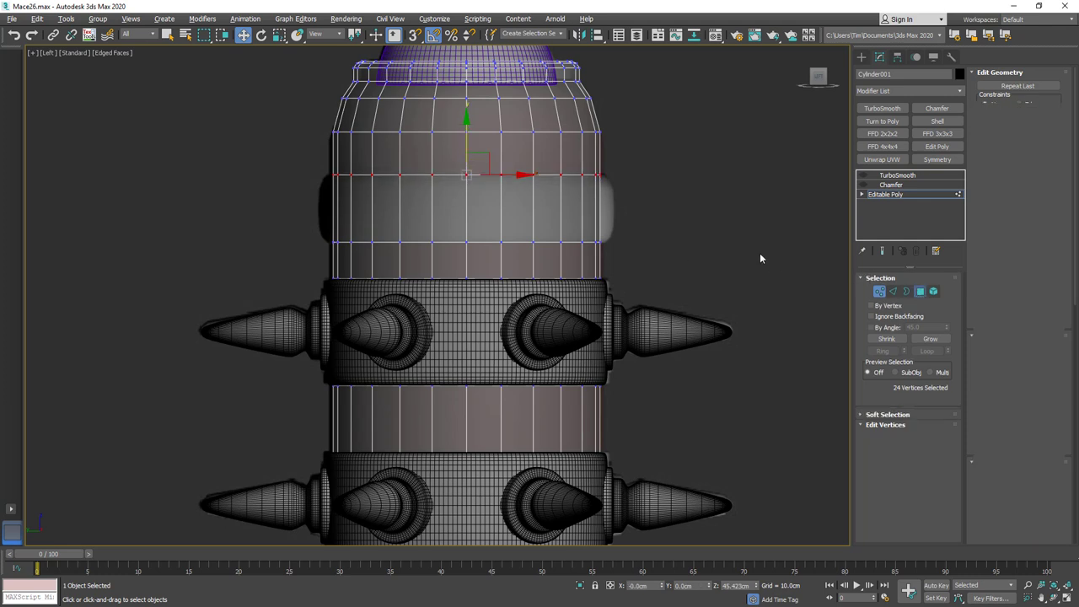
{"action": "left_click", "coordinate": [362, 208]}
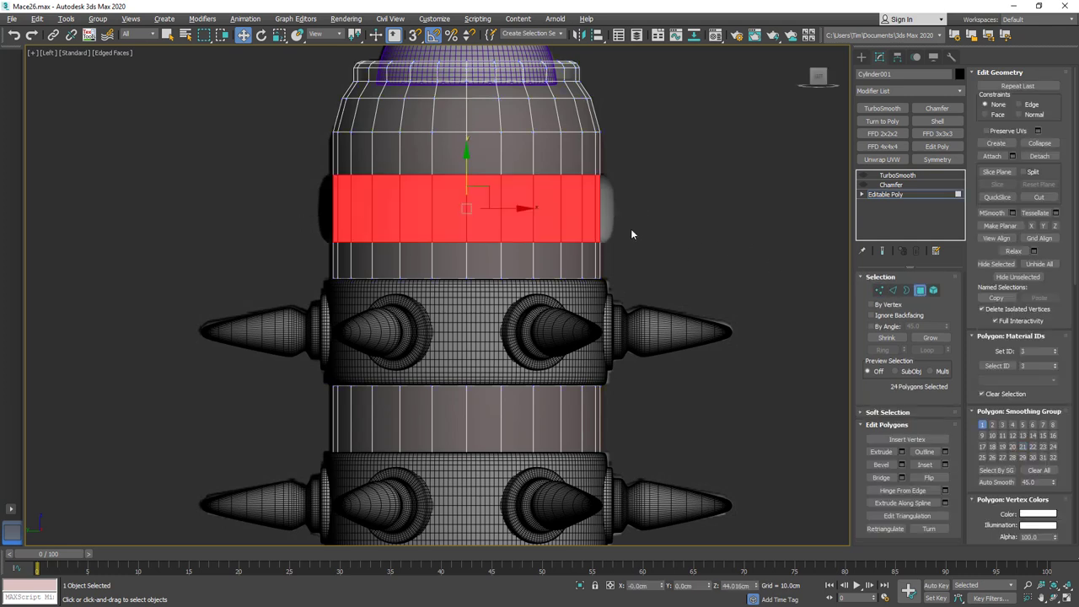
{"action": "left_click", "coordinate": [1038, 157]}
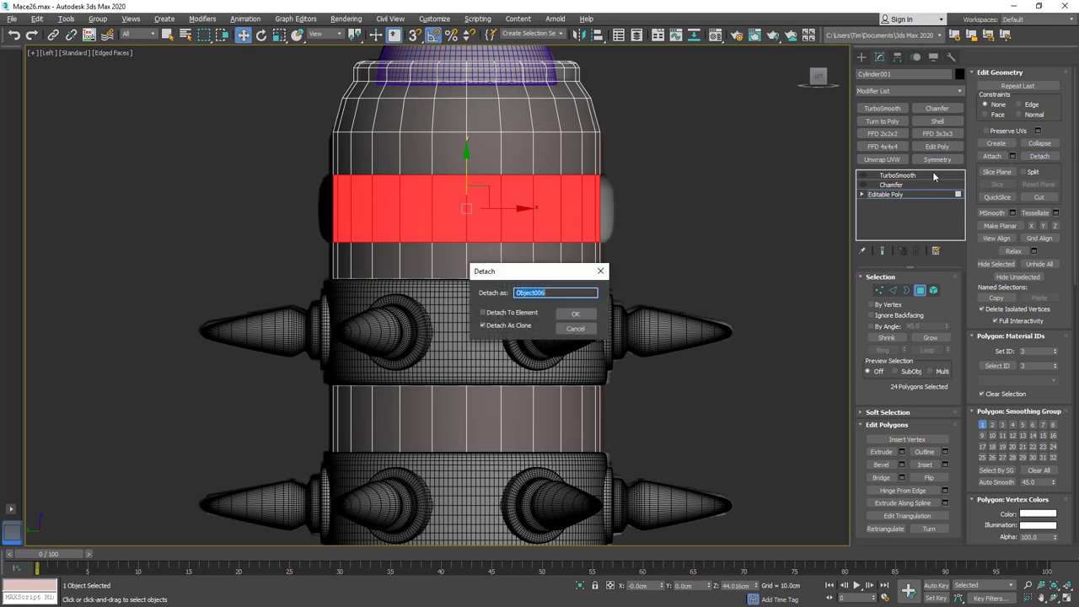
{"action": "left_click", "coordinate": [575, 314]}
{"action": "left_click", "coordinate": [920, 290]}
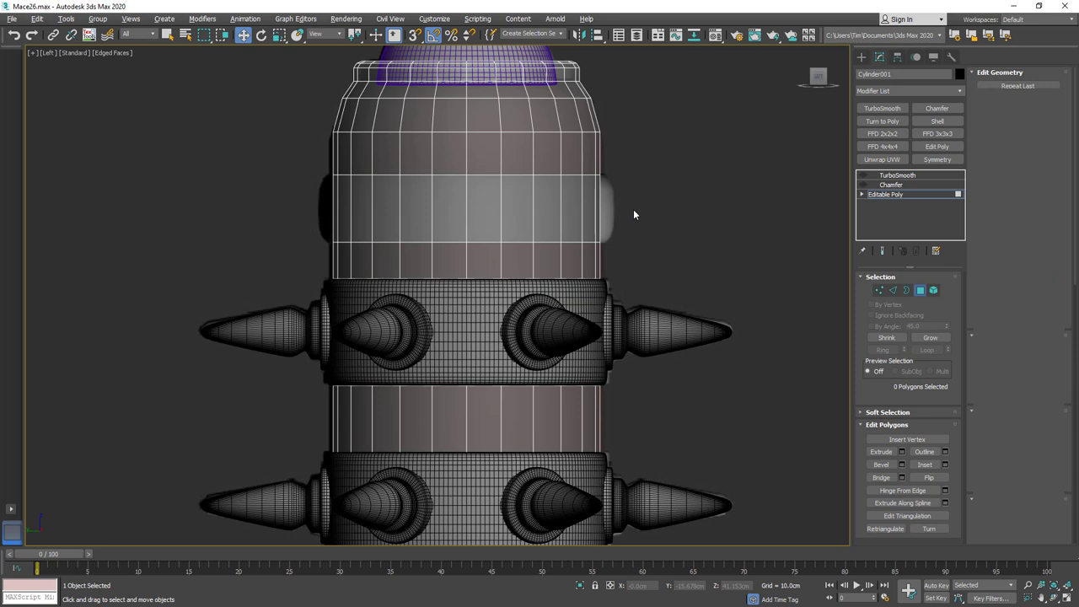
Select the detached ring and add a Shell modifier with an outer amount of 0.68 cm.
{"action": "left_click", "coordinate": [559, 214]}
{"action": "left_click", "coordinate": [560, 214]}
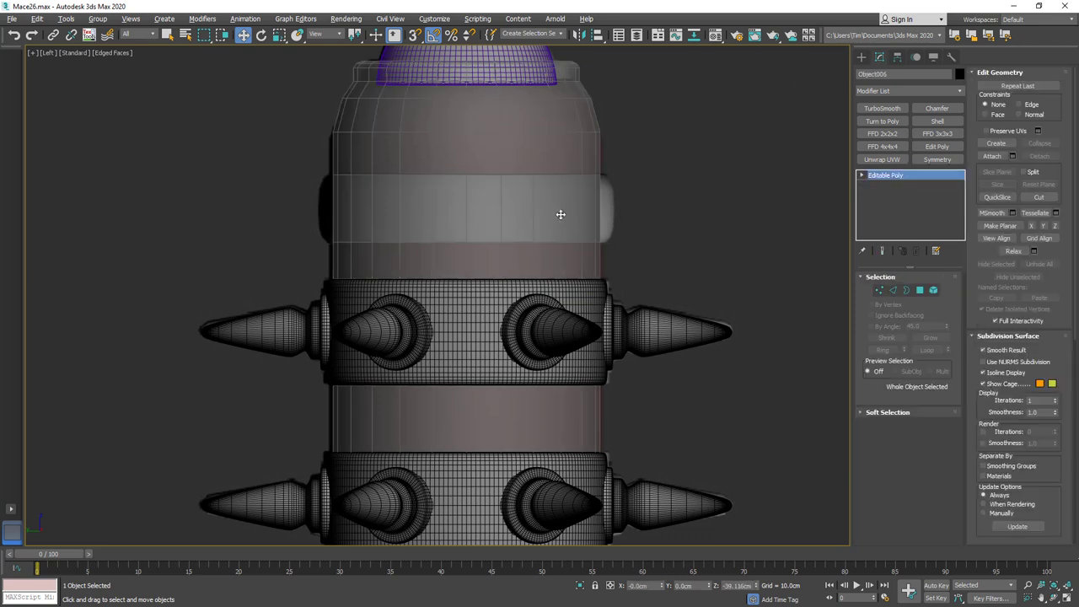
{"action": "left_click", "coordinate": [937, 121]}
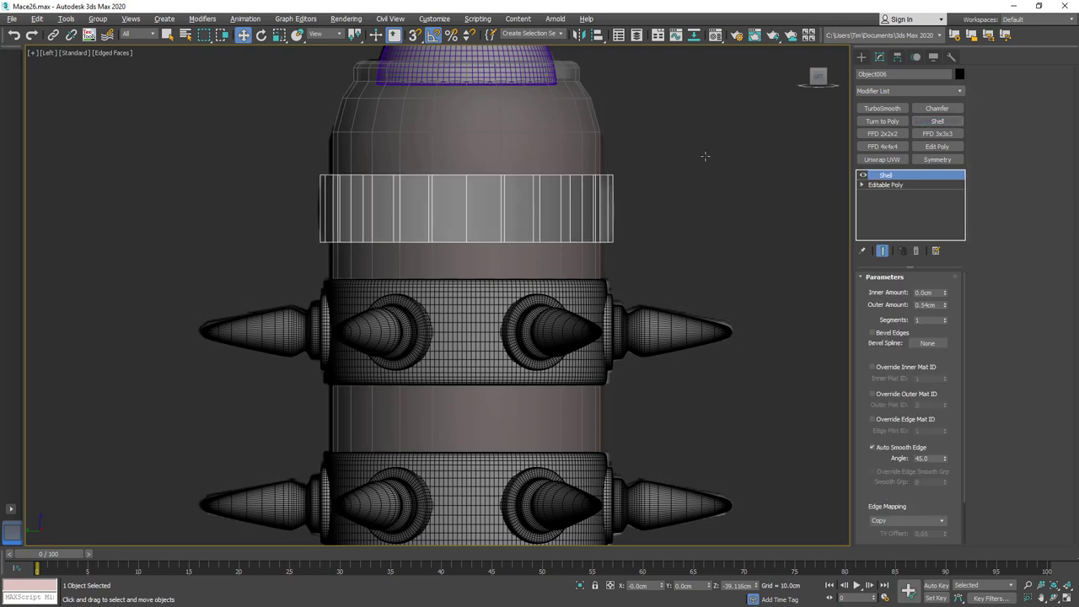
{"action": "middle_click_drag", "start_coordinate": [682, 160], "coordinate": [764, 223], "text": "alt"}
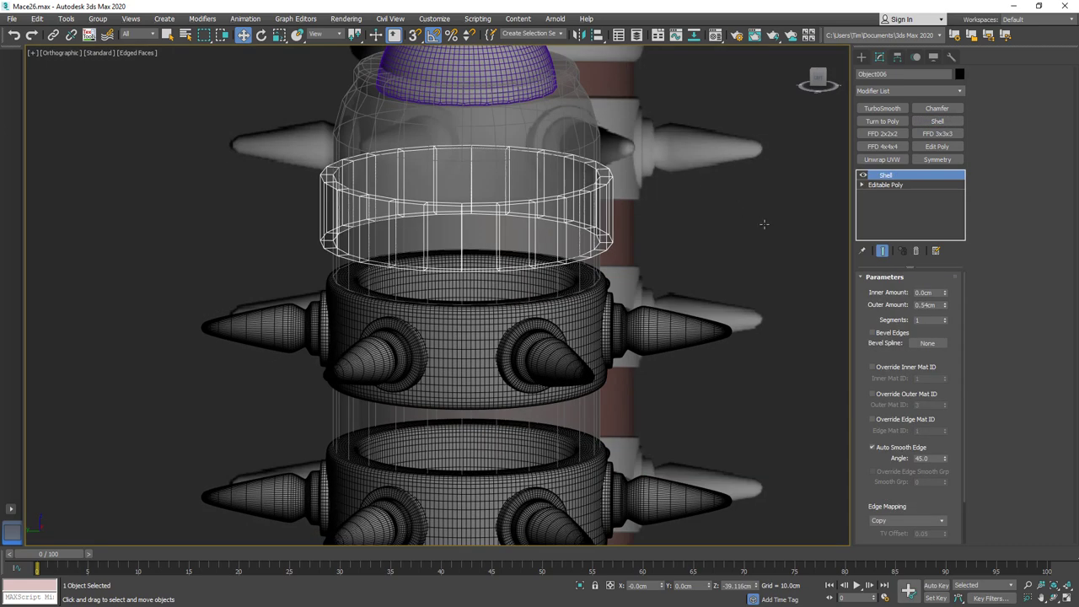
{"action": "left_click_drag", "start_coordinate": [946, 307], "coordinate": [944, 294]}
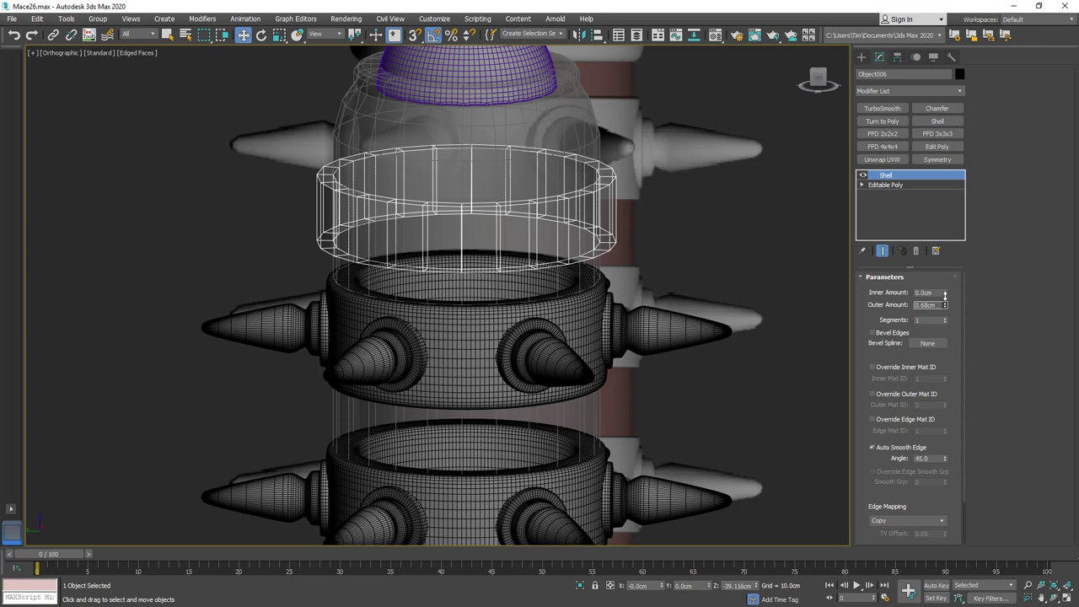
Collapse the ring's whole modifier stack.
{"action": "right_click", "coordinate": [891, 174]}
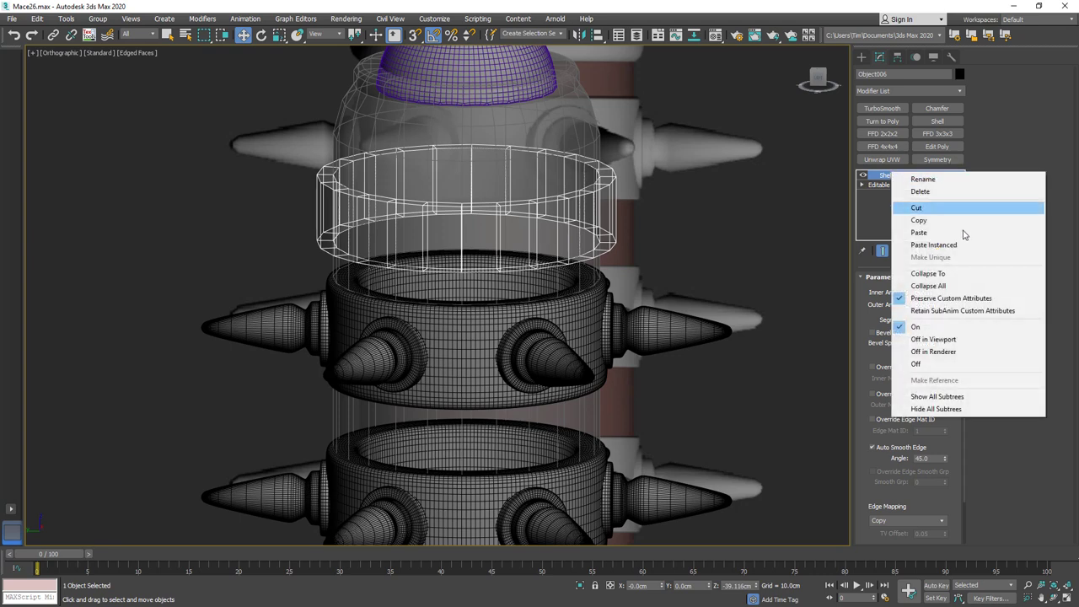
{"action": "left_click", "coordinate": [946, 287]}
{"action": "left_click", "coordinate": [888, 176]}
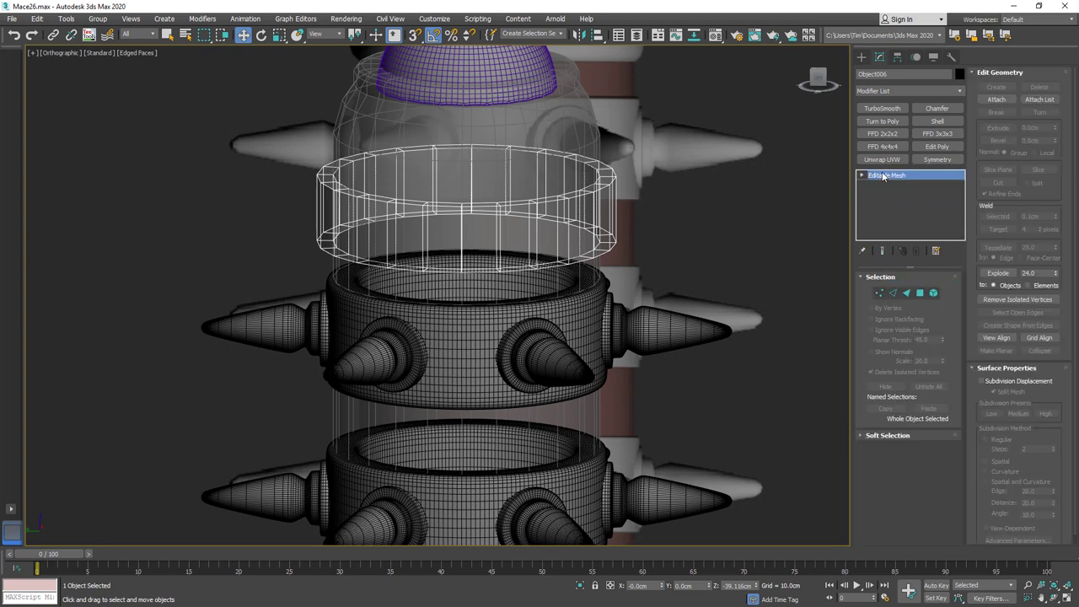
Convert the ring to Editable Poly and select the vertices of its upper and lower outer edge loops.
{"action": "right_click", "coordinate": [882, 175]}
{"action": "left_click", "coordinate": [900, 255]}
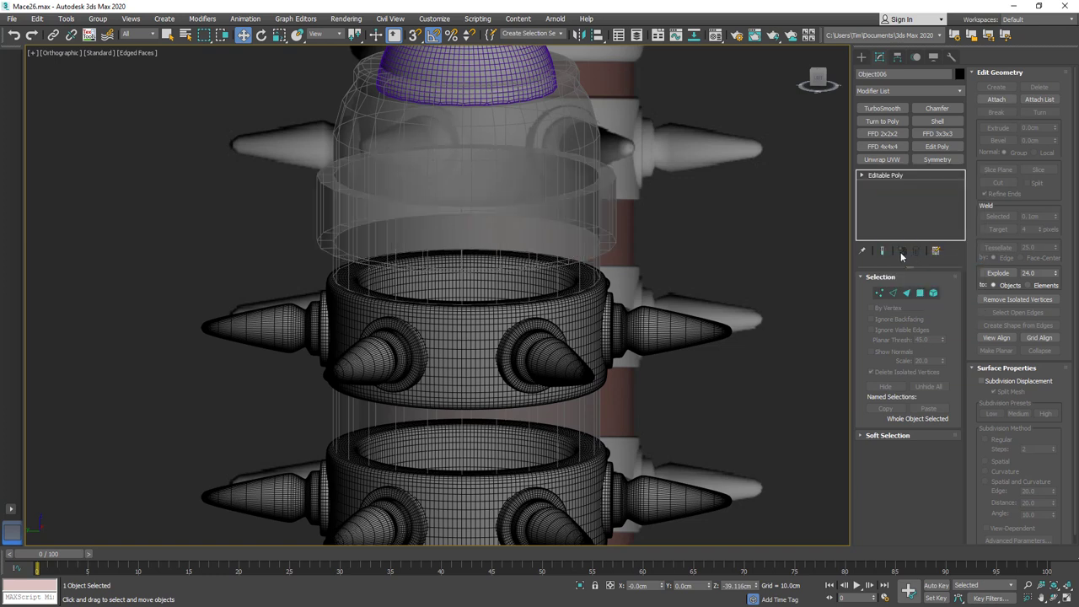
{"action": "left_click", "coordinate": [893, 292]}
{"action": "double_click", "coordinate": [562, 200]}
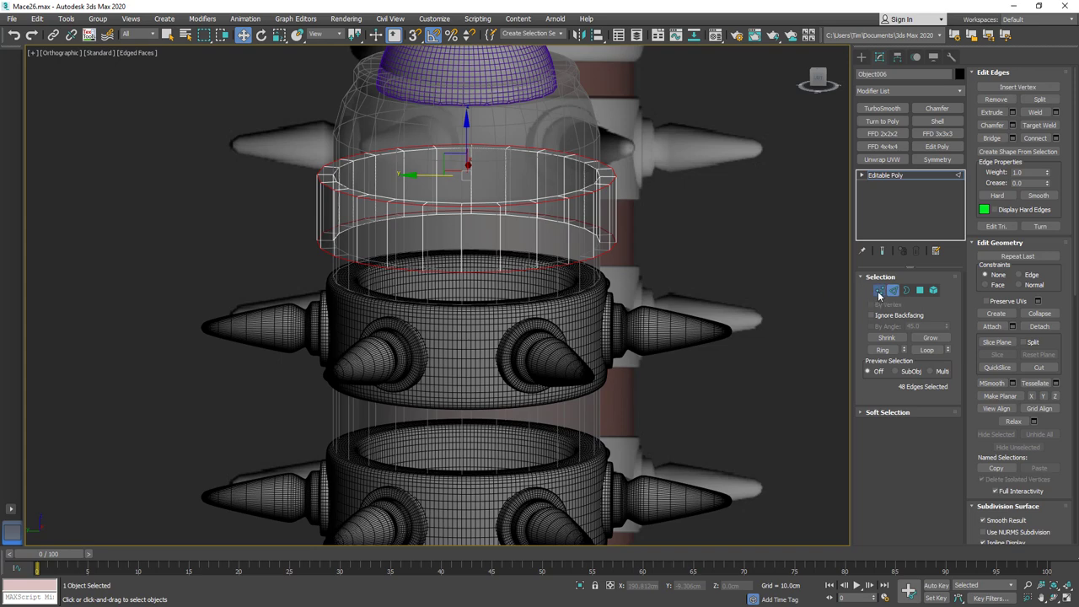
{"action": "left_click", "coordinate": [878, 290], "text": "ctrl"}
Scale the outer rim vertices closer together vertically to slope the ring's rims, and leave vertex editing.
{"action": "middle_click_drag", "start_coordinate": [529, 200], "coordinate": [545, 191], "text": "alt"}
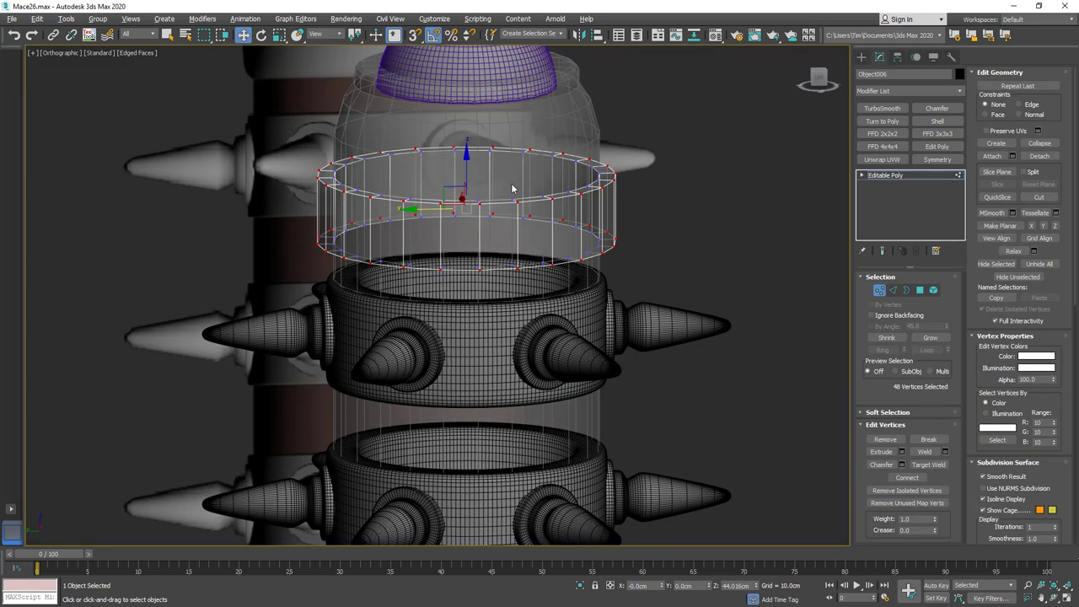
{"action": "key", "text": "r"}
{"action": "left_click_drag", "start_coordinate": [467, 141], "coordinate": [470, 166]}
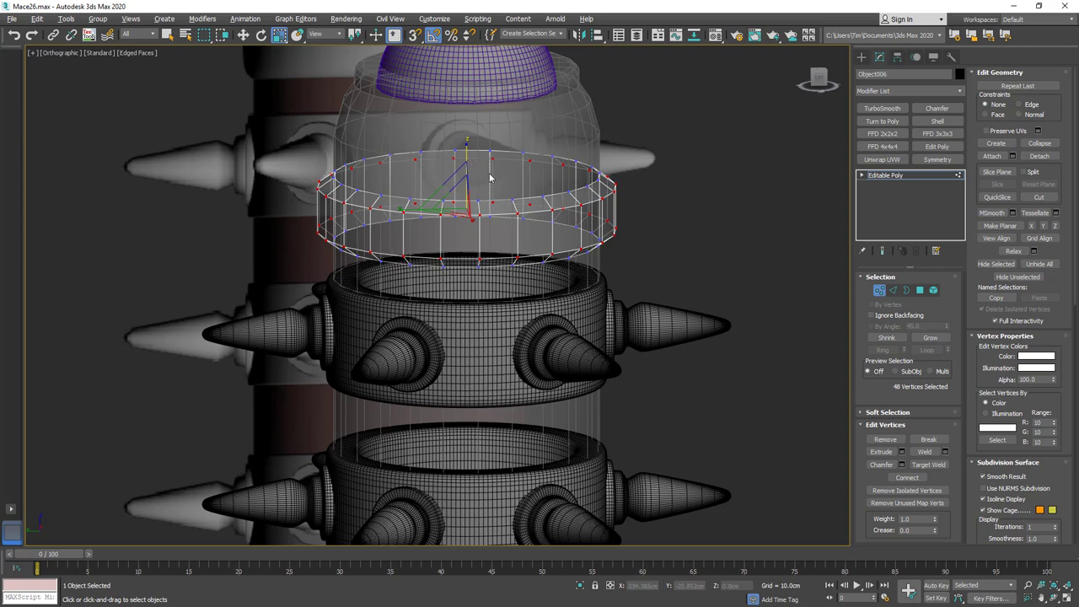
{"action": "middle_click_drag", "start_coordinate": [491, 178], "coordinate": [513, 193], "text": "alt"}
{"action": "key", "text": "1"}
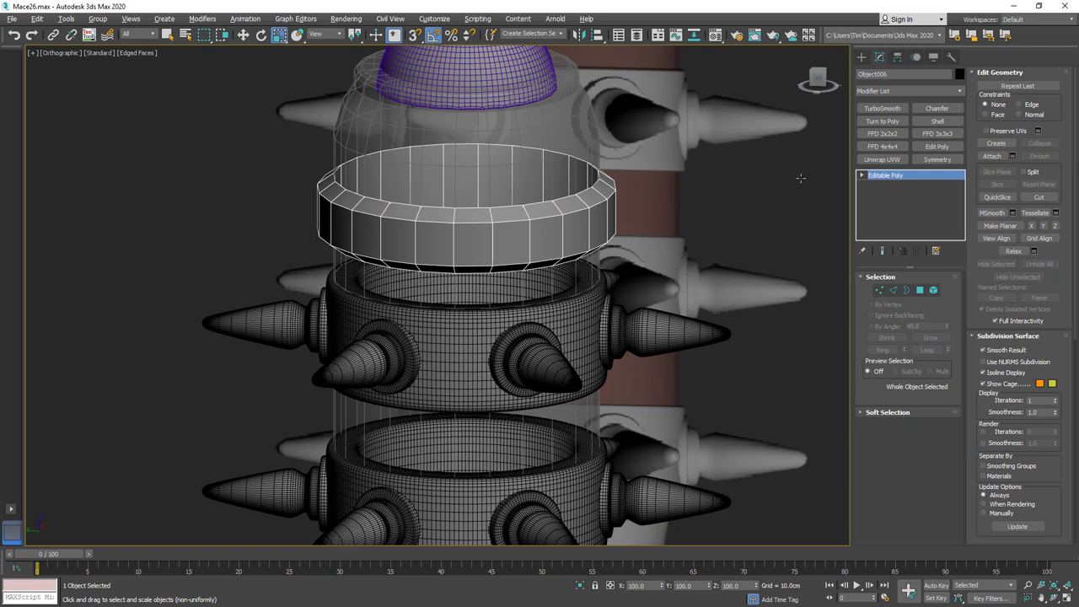
Paste the Chamfer and TurboSmooth modifiers onto the ring, hide the edged faces and turn off the mace body's see-through display.
{"action": "right_click", "coordinate": [890, 178]}
{"action": "left_click", "coordinate": [914, 178]}
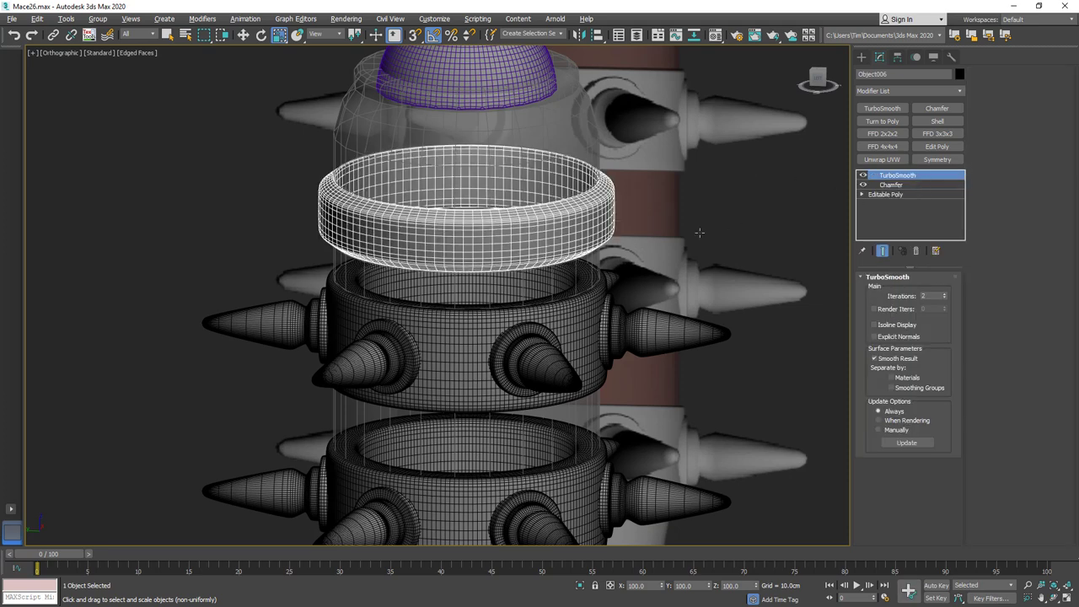
{"action": "key", "text": "F4"}
{"action": "middle_click_drag", "start_coordinate": [516, 183], "coordinate": [562, 213], "text": "alt"}
{"action": "key", "text": "alt+x"}
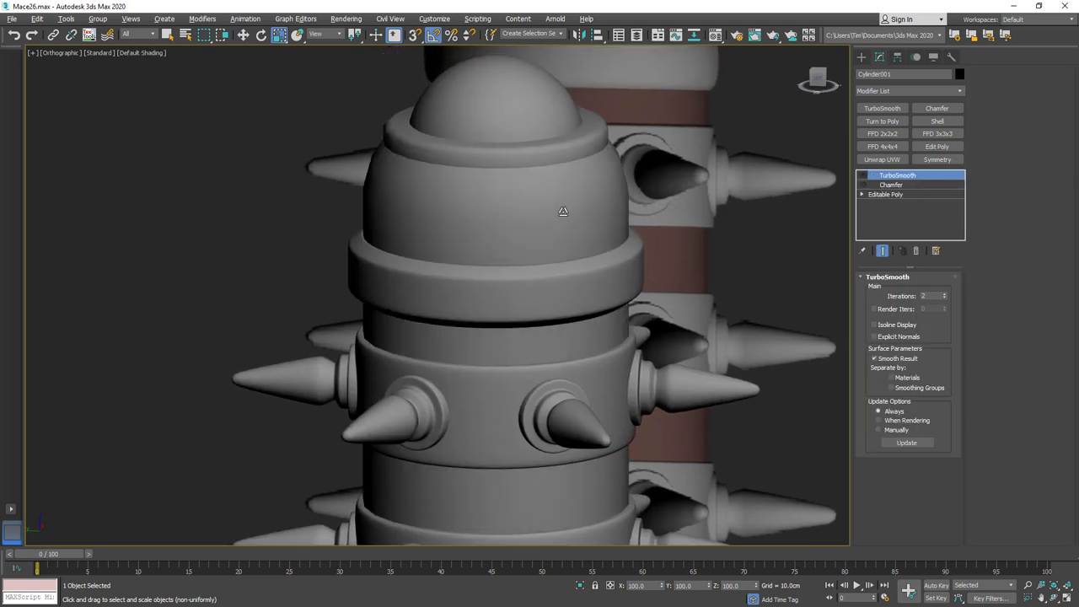
Examine the whole mace against the reference images and check the head from above.
{"action": "scroll", "coordinate": [563, 212], "scroll_direction": "down", "scroll_amount": 5}
{"action": "key", "text": "w"}
{"action": "key", "text": "shift+z"}
{"action": "key", "text": "shift+z"}
{"action": "key", "text": "shift+z"}
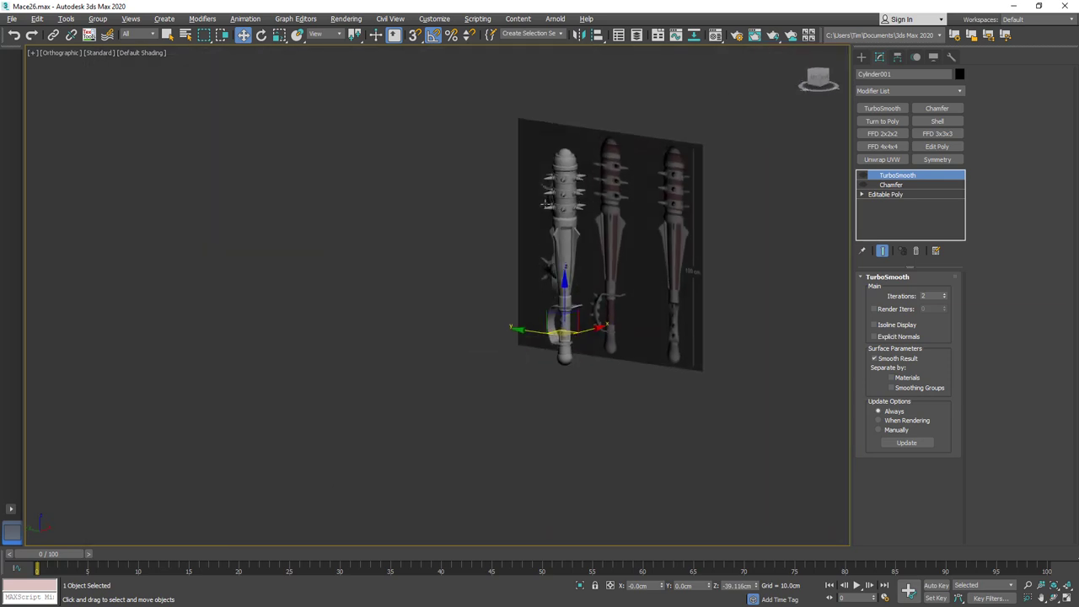
{"action": "middle_click_drag", "start_coordinate": [545, 204], "coordinate": [600, 237], "text": "alt"}
{"action": "scroll", "coordinate": [563, 240], "scroll_direction": "up", "scroll_amount": 5}
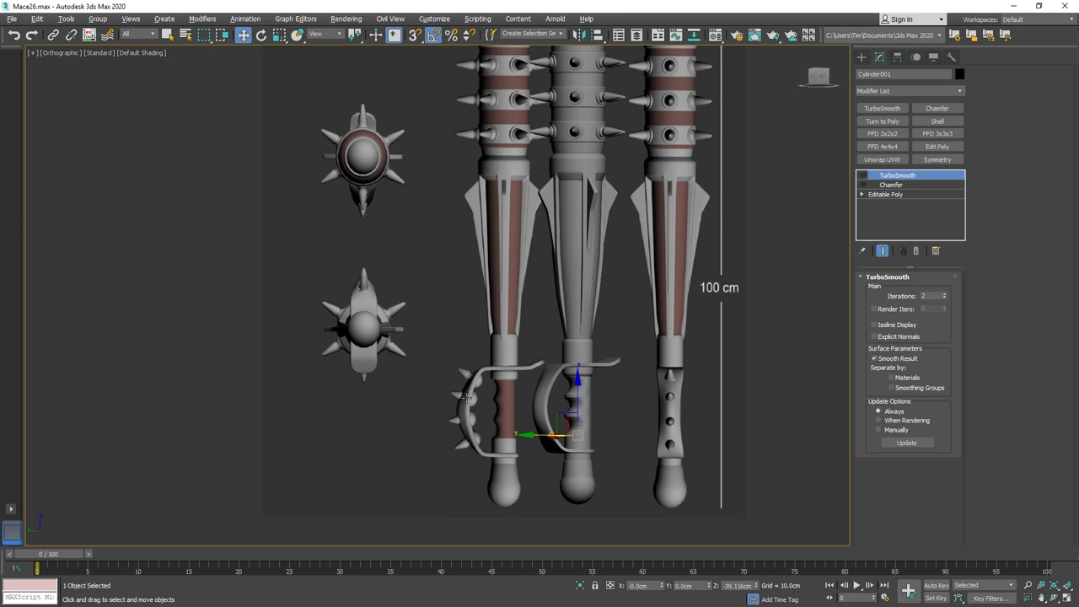
{"action": "middle_click_drag", "start_coordinate": [565, 294], "coordinate": [546, 438]}
{"action": "middle_click_drag", "start_coordinate": [564, 267], "coordinate": [523, 360], "text": "alt"}
{"action": "scroll", "coordinate": [519, 352], "scroll_direction": "up", "scroll_amount": 5}
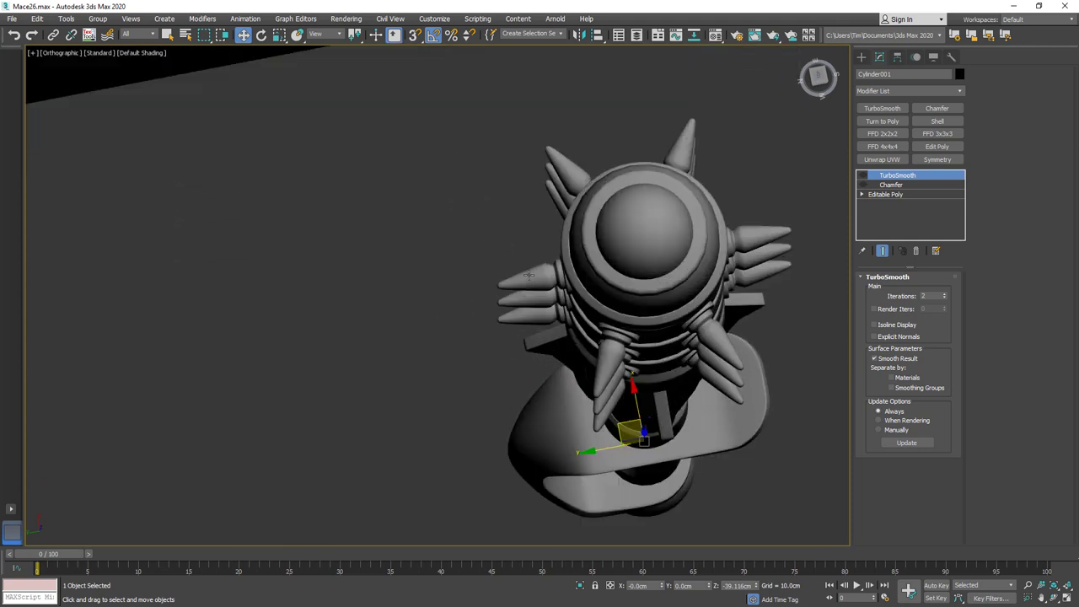
Clone one spike of the uppermost row as a single Copy placed beside the hand guard in the Left view.
{"action": "left_click", "coordinate": [534, 274]}
{"action": "key", "text": "F4"}
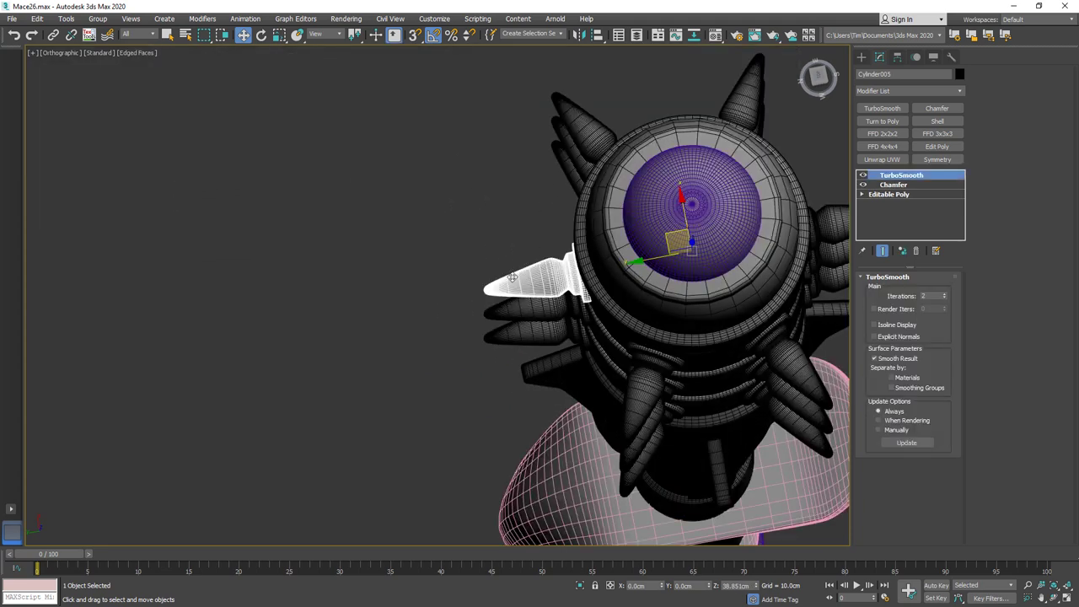
{"action": "scroll", "coordinate": [564, 309], "scroll_direction": "down", "scroll_amount": 5}
{"action": "middle_click_drag", "start_coordinate": [563, 310], "coordinate": [586, 181], "text": "alt"}
{"action": "left_click", "coordinate": [815, 82]}
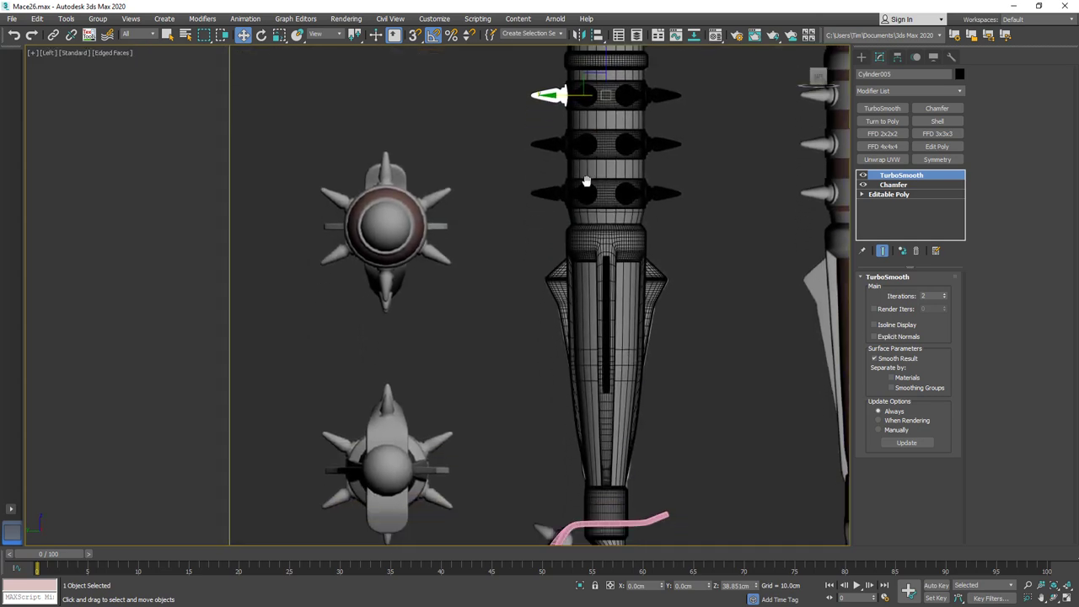
{"action": "scroll", "coordinate": [585, 181], "scroll_direction": "down", "scroll_amount": 2}
{"action": "mouse_move", "coordinate": [613, 115]}
{"action": "left_mouse_down"}
{"action": "mouse_move", "coordinate": [529, 192]}
{"action": "mouse_move", "coordinate": [498, 434]}
{"action": "mouse_move", "coordinate": [578, 445]}
{"action": "left_mouse_up"}
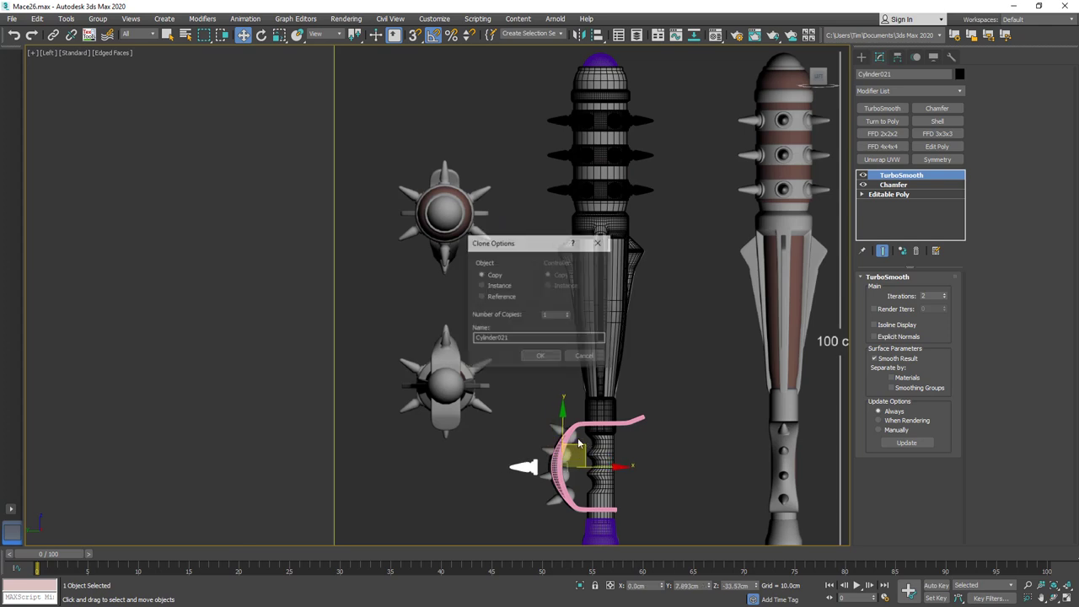
{"action": "left_click", "coordinate": [542, 357]}
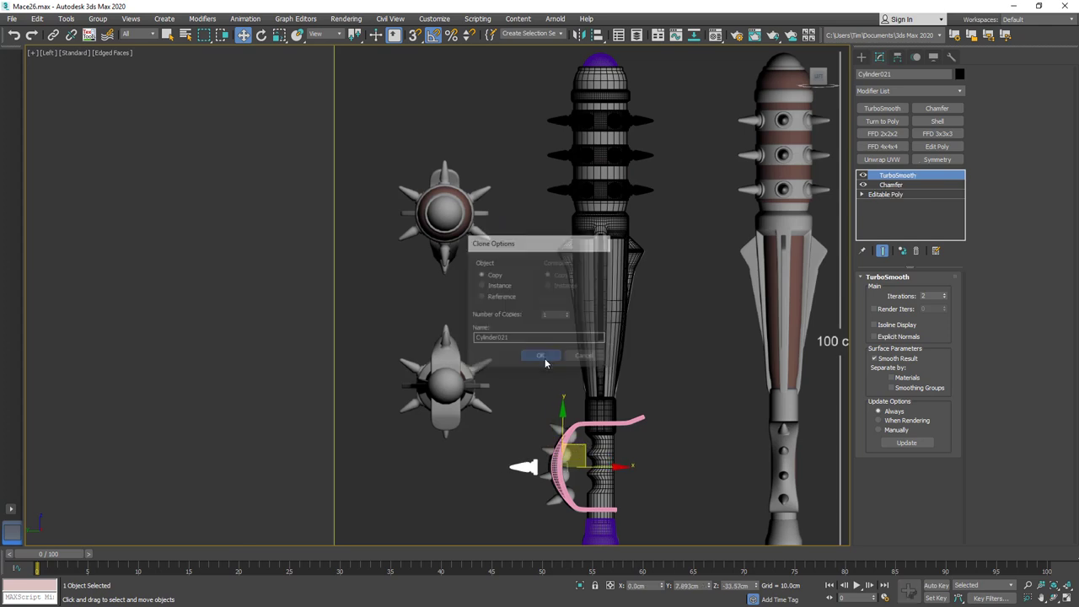
Select the flat end polygons on the copied spike's base at the Editable Poly level.
{"action": "middle_click_drag", "start_coordinate": [566, 466], "coordinate": [554, 328]}
{"action": "scroll", "coordinate": [554, 329], "scroll_direction": "up", "scroll_amount": 5}
{"action": "middle_click_drag", "start_coordinate": [548, 228], "coordinate": [519, 279]}
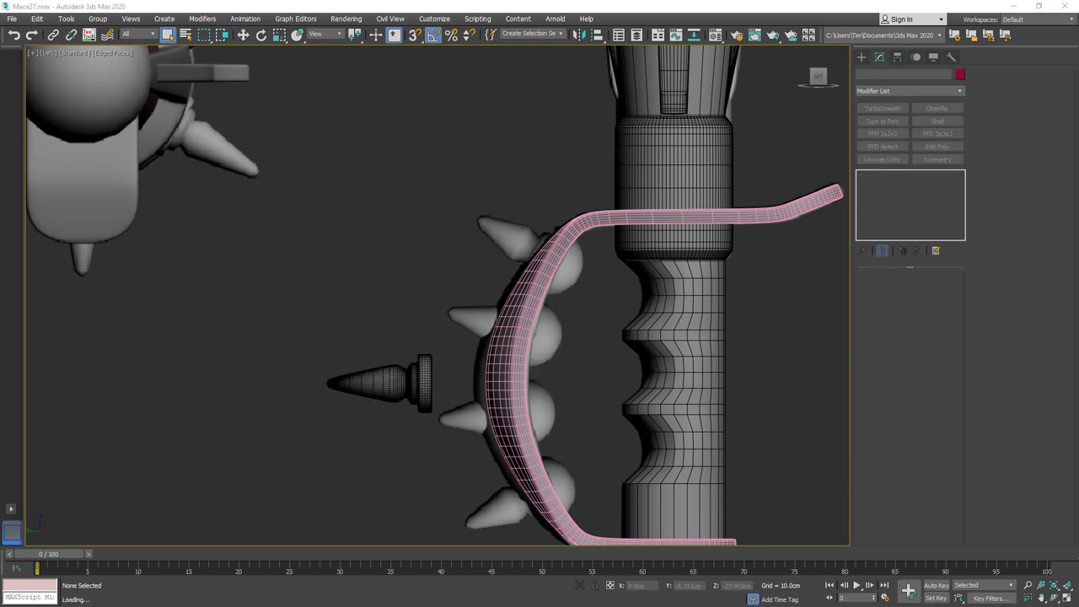
{"action": "middle_click_drag", "start_coordinate": [486, 331], "coordinate": [438, 364], "text": "alt"}
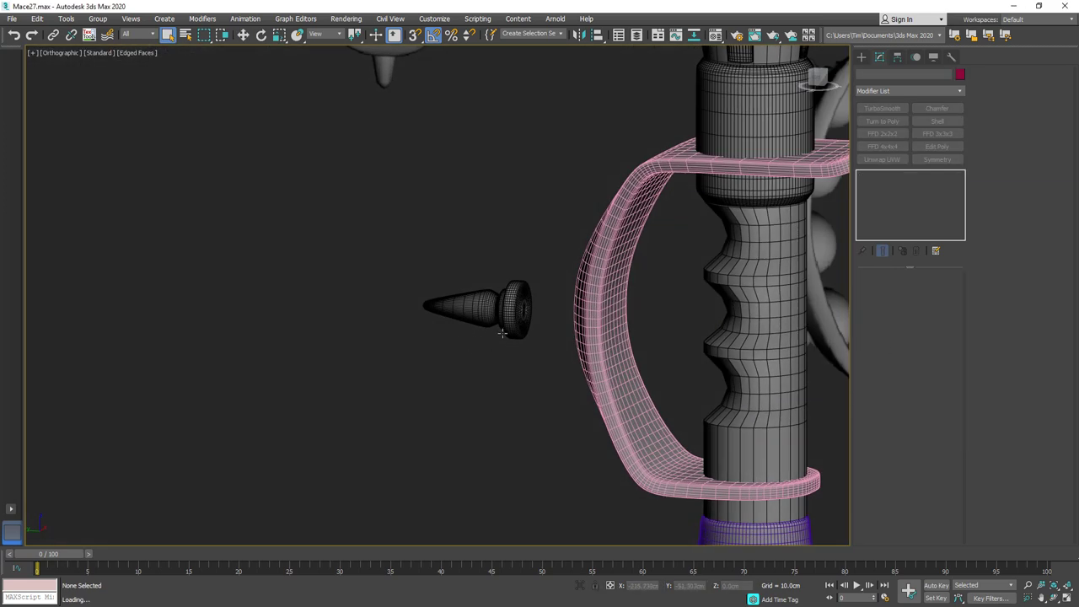
{"action": "scroll", "coordinate": [503, 328], "scroll_direction": "up", "scroll_amount": 6}
{"action": "left_click", "coordinate": [500, 327]}
{"action": "left_click", "coordinate": [889, 195]}
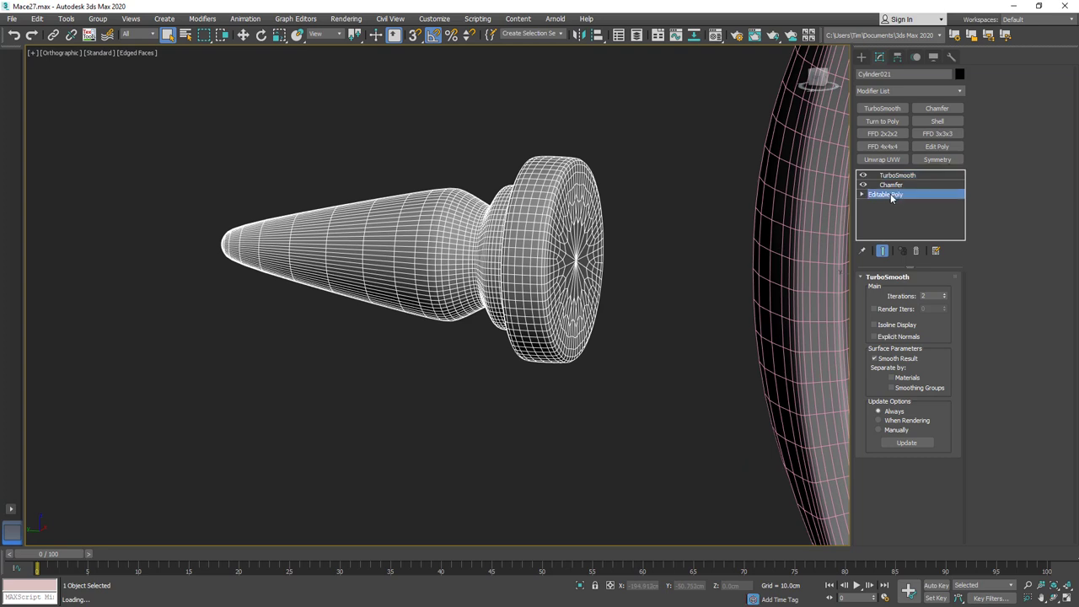
{"action": "left_click", "coordinate": [879, 290]}
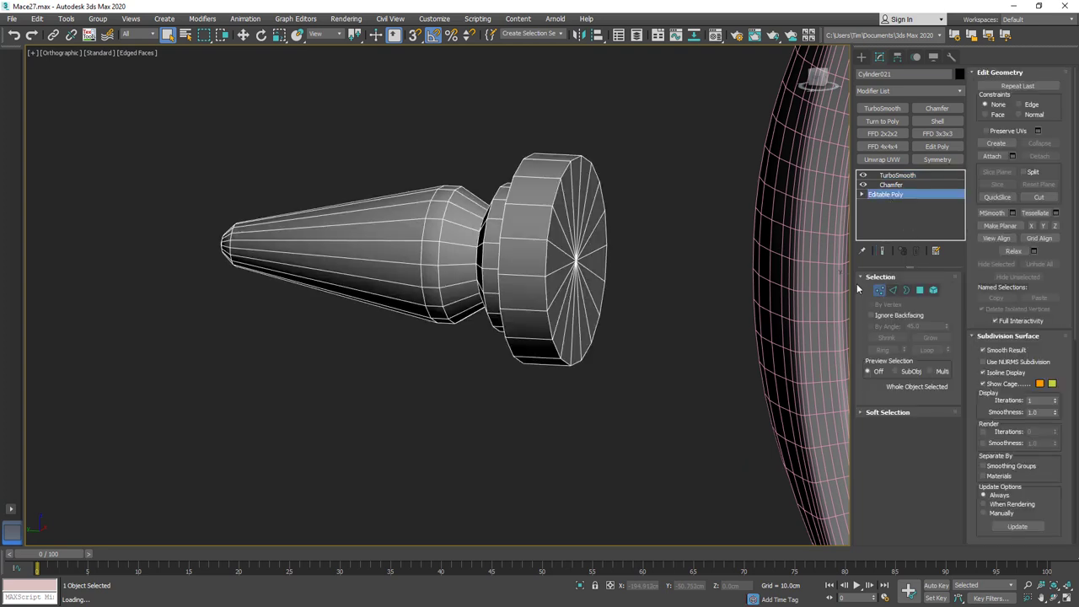
{"action": "left_click", "coordinate": [575, 259]}
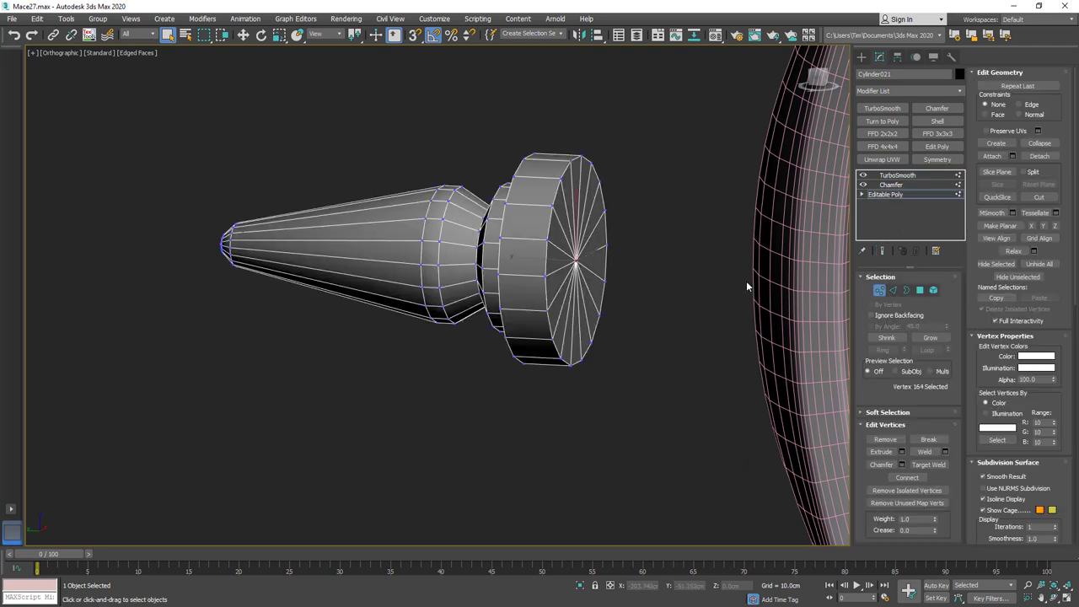
{"action": "left_click", "coordinate": [919, 290], "text": "ctrl"}
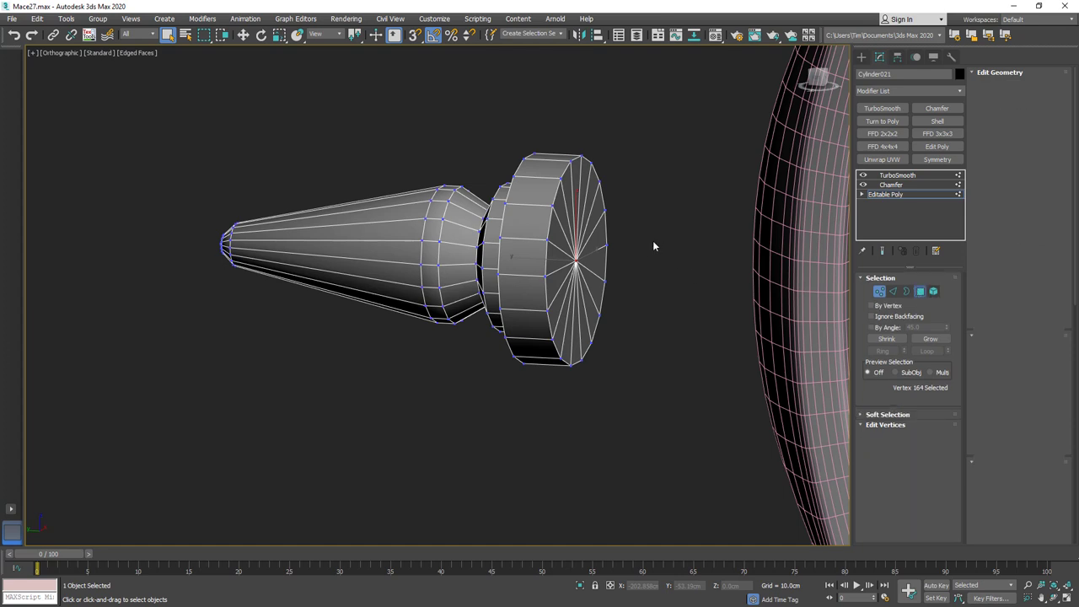
Move the end polygons outward to lengthen the spike's base, then inset them and shape a sloped rim.
{"action": "key", "text": "w"}
{"action": "left_click_drag", "start_coordinate": [535, 259], "coordinate": [606, 253]}
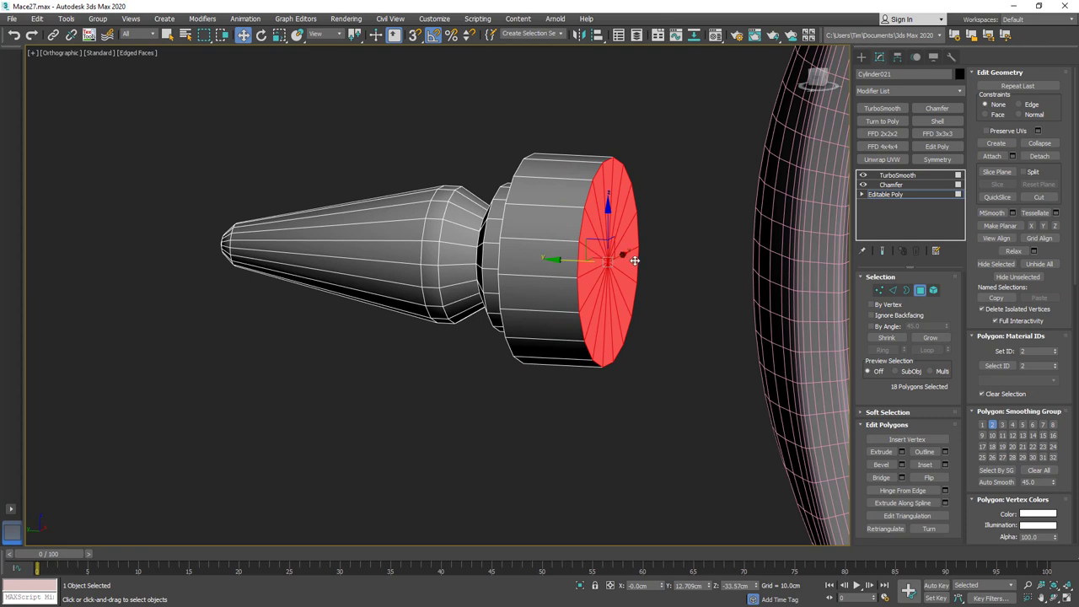
{"action": "left_click", "coordinate": [924, 464]}
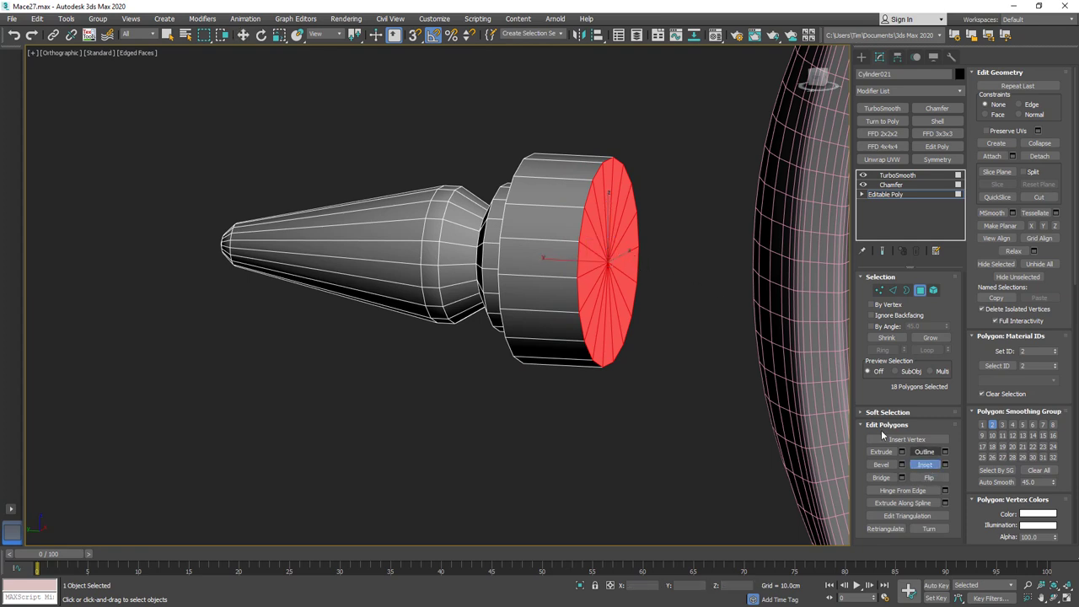
{"action": "left_click_drag", "start_coordinate": [601, 248], "coordinate": [582, 261]}
{"action": "key", "text": "w"}
{"action": "middle_click_drag", "start_coordinate": [595, 258], "coordinate": [624, 251], "text": "alt"}
Grow the selection over the sloped rim of the spike's base, Auto Smooth it and leave polygon editing.
{"action": "left_click", "coordinate": [930, 338]}
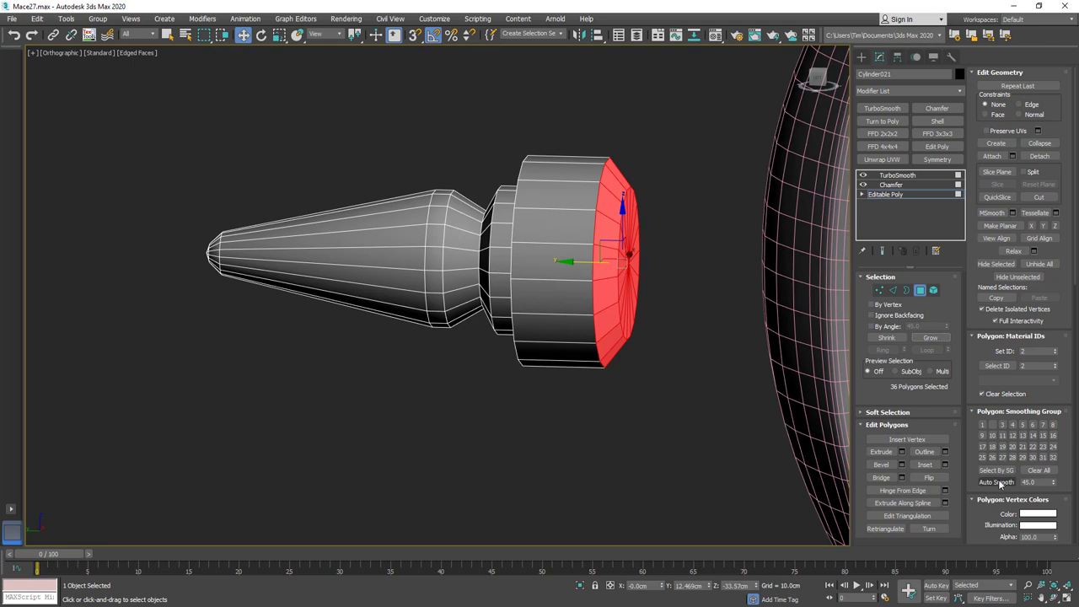
{"action": "key", "text": "4"}
{"action": "middle_click_drag", "start_coordinate": [691, 244], "coordinate": [684, 292], "text": "alt"}
Auto Smooth only the flat end cap of the spike's base and return to the TurboSmooth level.
{"action": "left_click", "coordinate": [879, 290]}
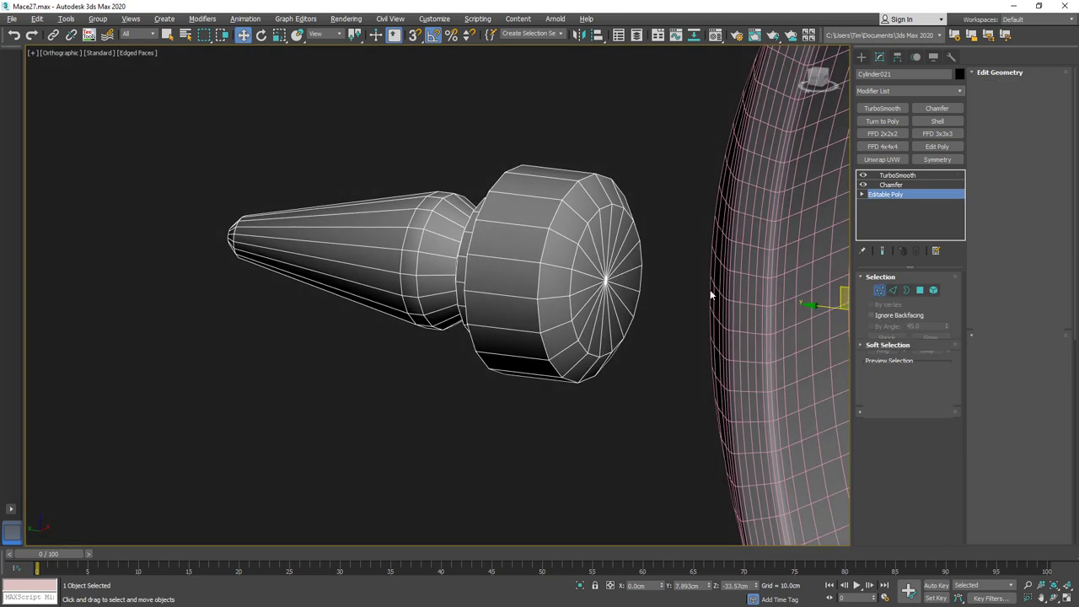
{"action": "left_click", "coordinate": [606, 279]}
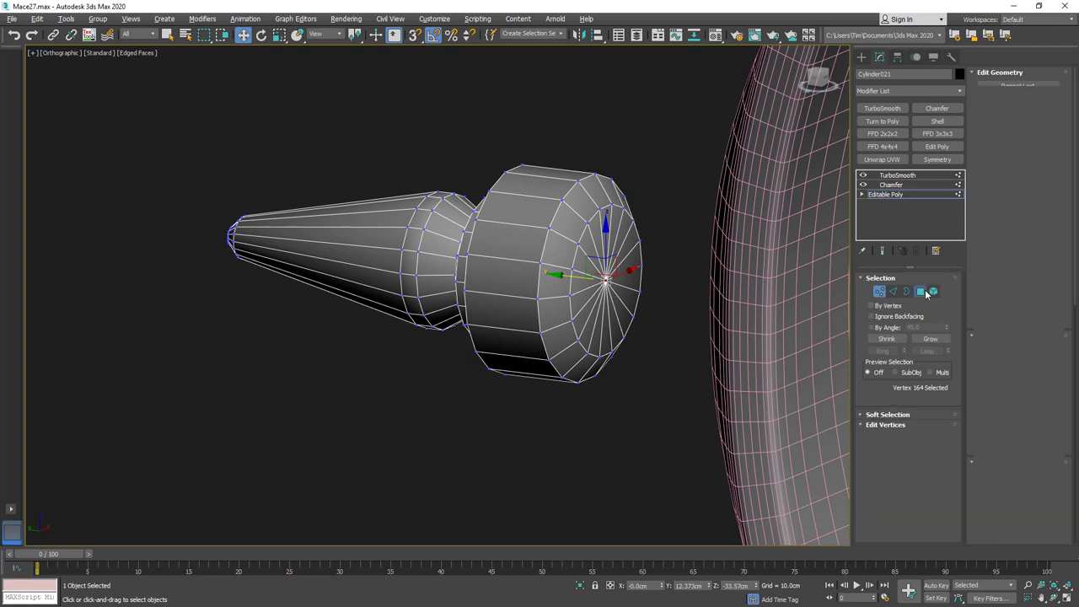
{"action": "left_click", "coordinate": [920, 290], "text": "ctrl"}
{"action": "left_click", "coordinate": [997, 483]}
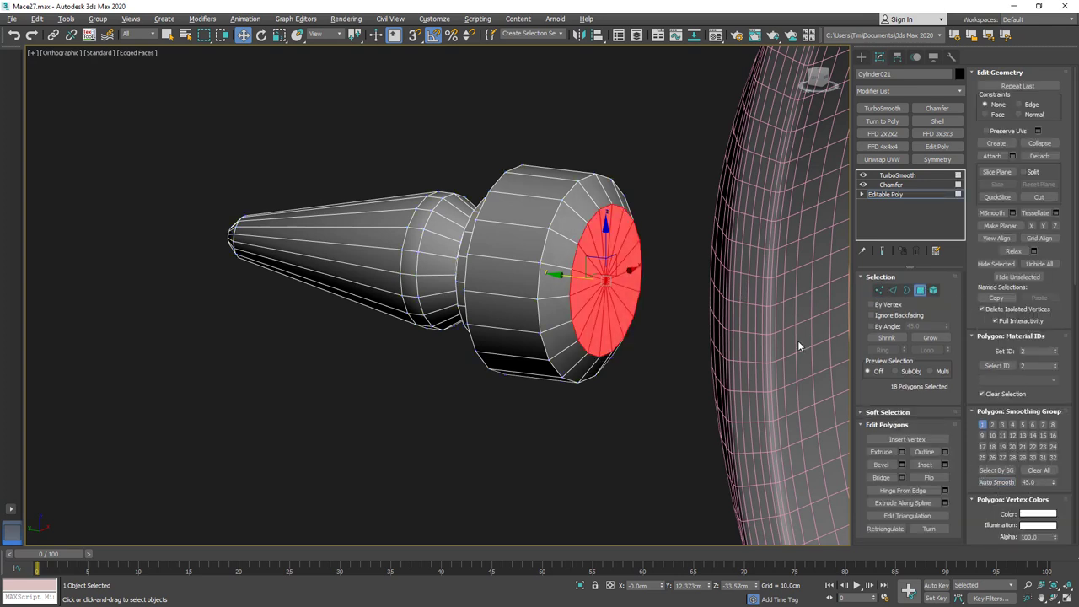
{"action": "key", "text": "4"}
{"action": "key", "text": "F4"}
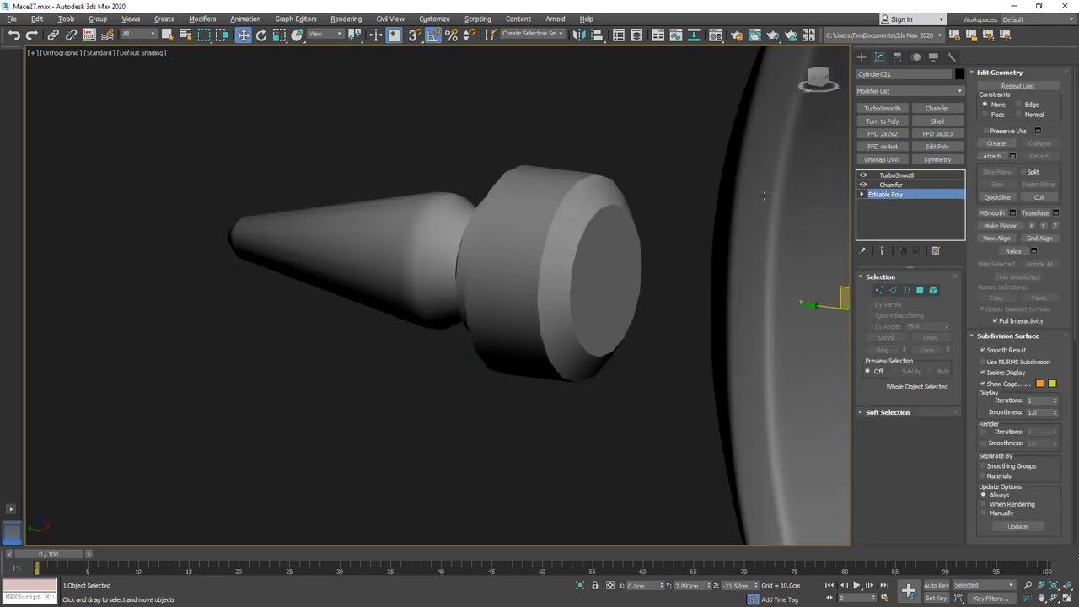
{"action": "left_click", "coordinate": [912, 178]}
{"action": "scroll", "coordinate": [660, 228], "scroll_direction": "down", "scroll_amount": 5}
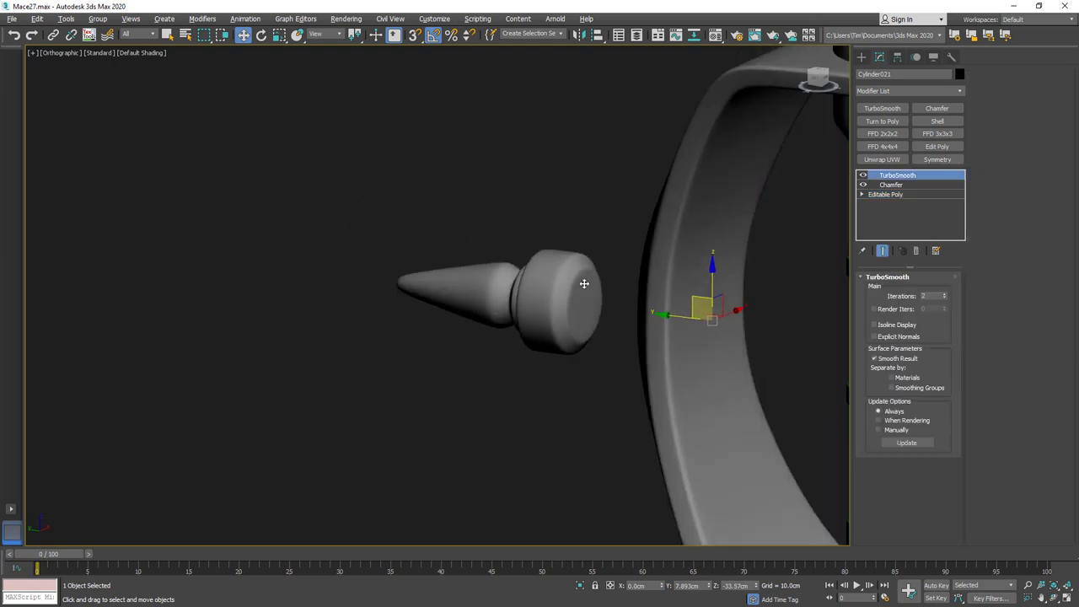
{"action": "middle_click_drag", "start_coordinate": [584, 283], "coordinate": [609, 276], "text": "alt"}
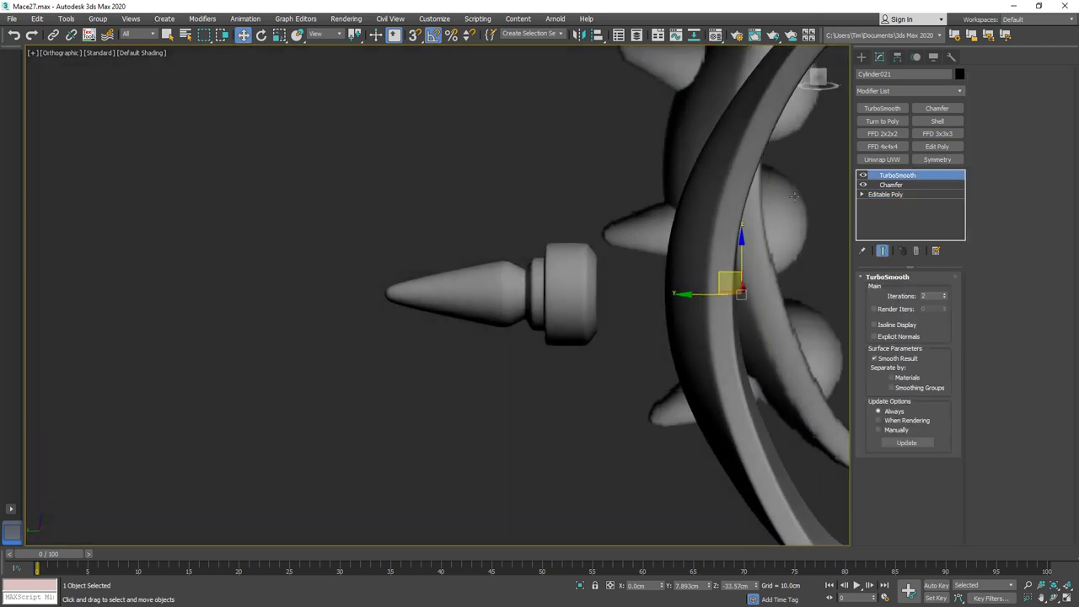
Center the copied spike's pivot to the object and move the spike to the uppermost reference spike on the hand guard.
{"action": "left_click", "coordinate": [818, 74]}
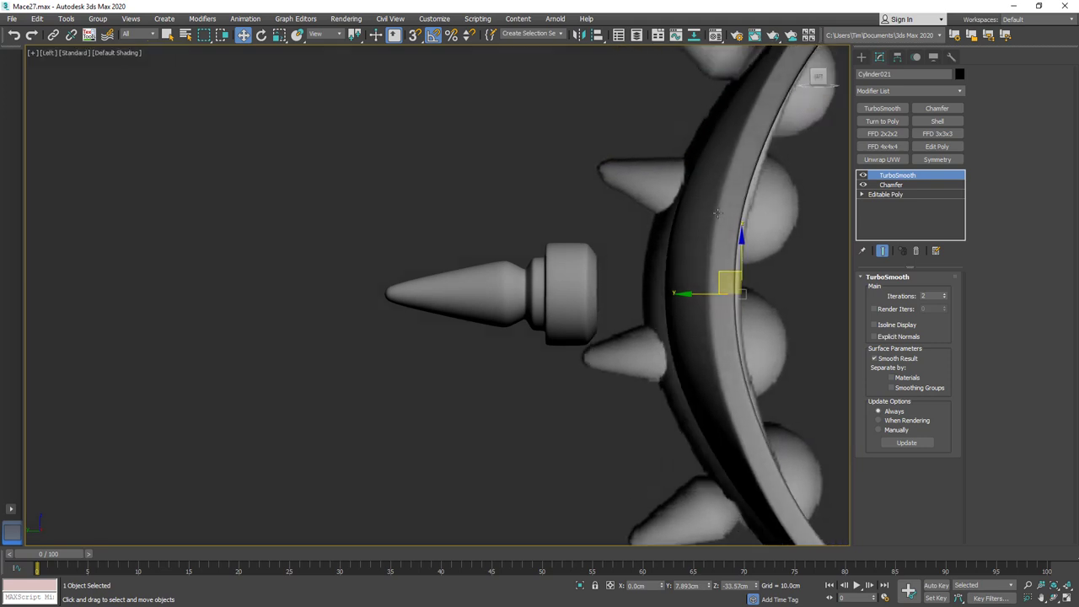
{"action": "left_click", "coordinate": [897, 56]}
{"action": "left_click", "coordinate": [908, 135]}
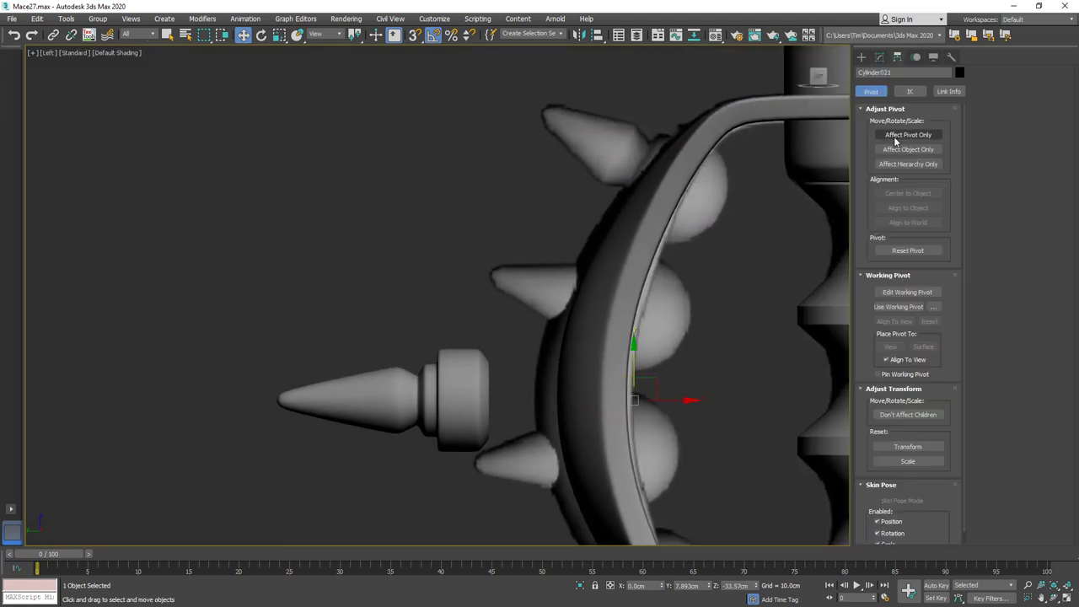
{"action": "left_click", "coordinate": [896, 193]}
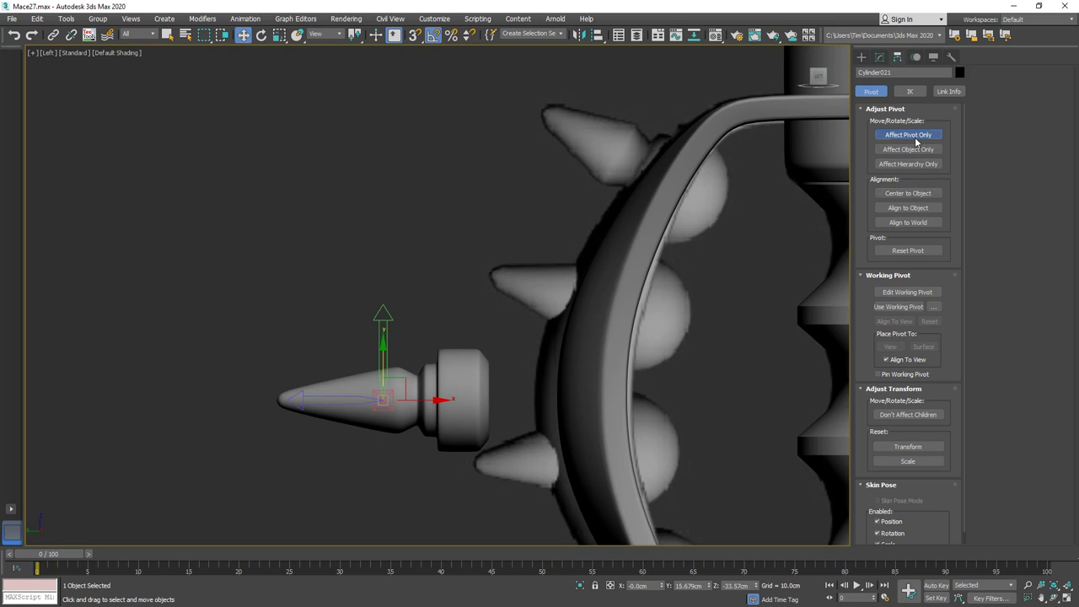
{"action": "left_click", "coordinate": [914, 138]}
{"action": "left_click_drag", "start_coordinate": [398, 379], "coordinate": [610, 158]}
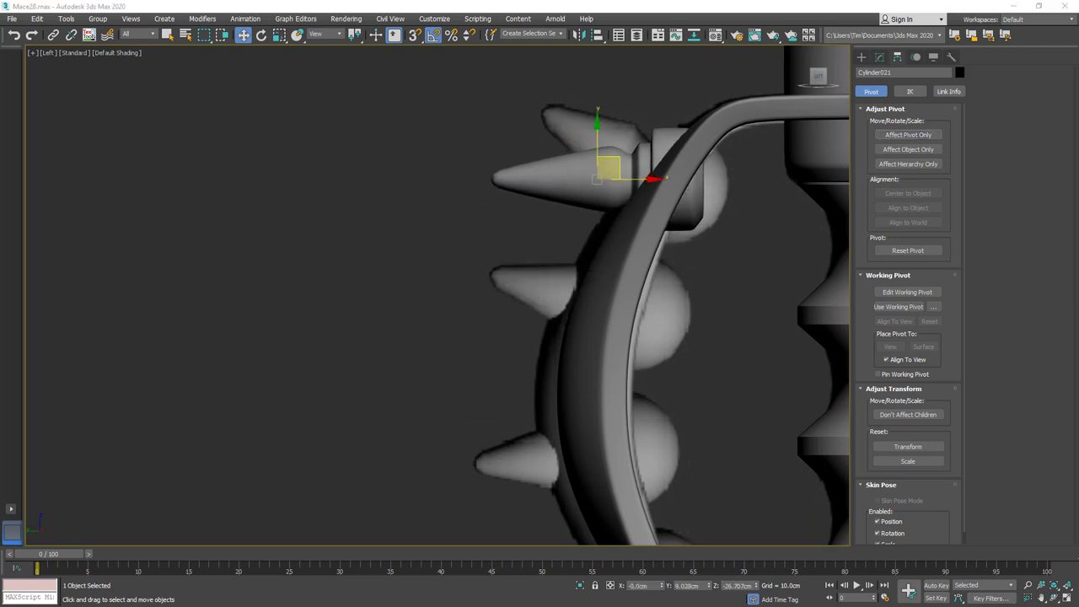
Remove the edge loop where the neck meets the rim of the spike's base, turning the inset step into a continuous slope.
{"action": "middle_click_drag", "start_coordinate": [585, 228], "coordinate": [584, 313], "text": "alt"}
{"action": "scroll", "coordinate": [639, 180], "scroll_direction": "up", "scroll_amount": 4}
{"action": "key", "text": "F4"}
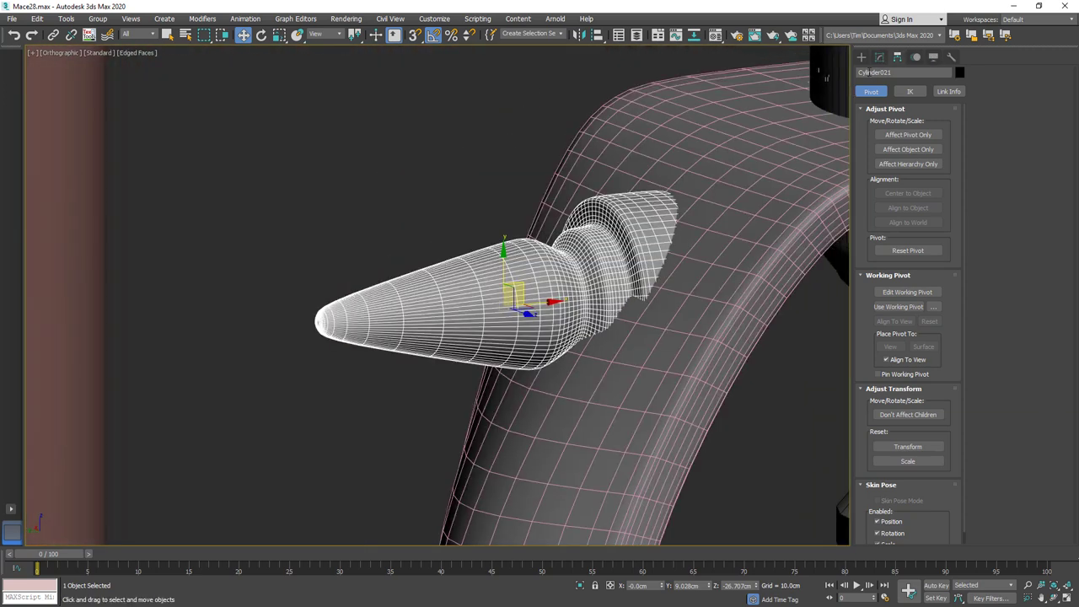
{"action": "left_click", "coordinate": [879, 56]}
{"action": "left_click", "coordinate": [887, 194]}
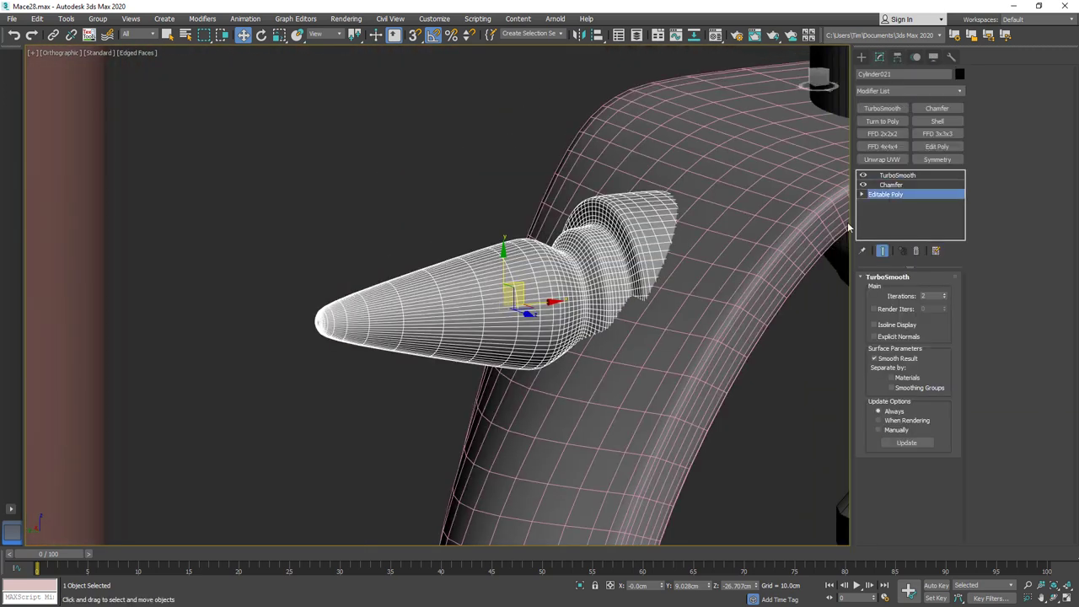
{"action": "left_click", "coordinate": [892, 290]}
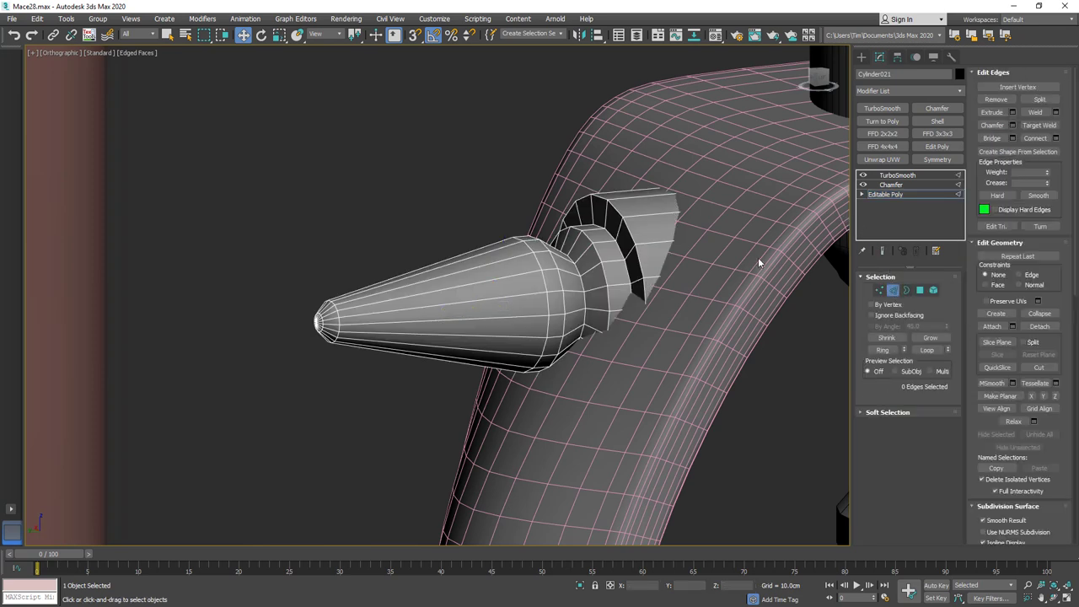
{"action": "double_click", "coordinate": [619, 241]}
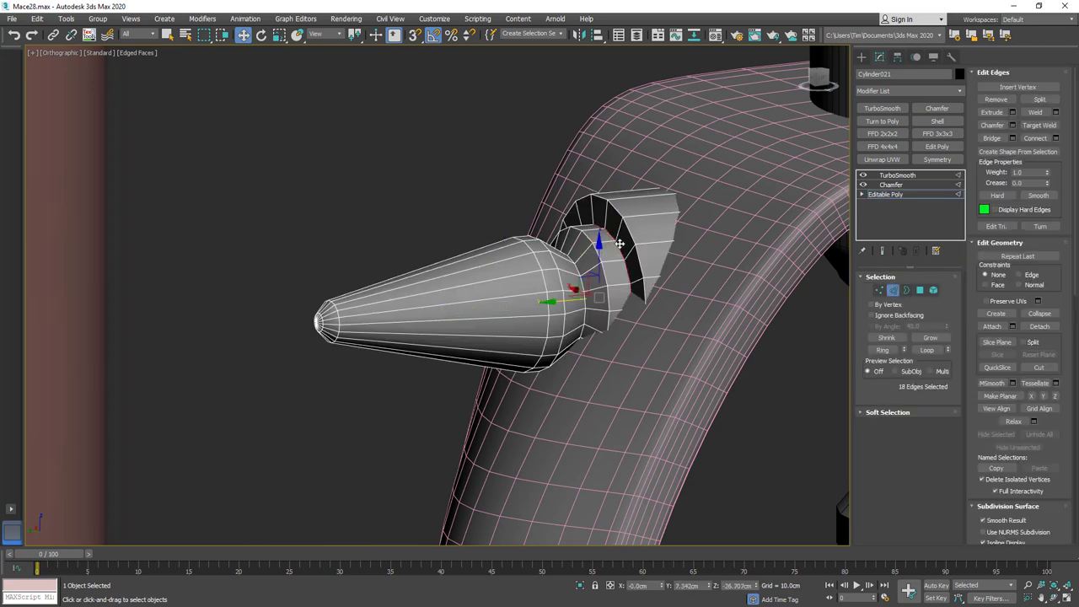
{"action": "key", "text": "BackSpace"}
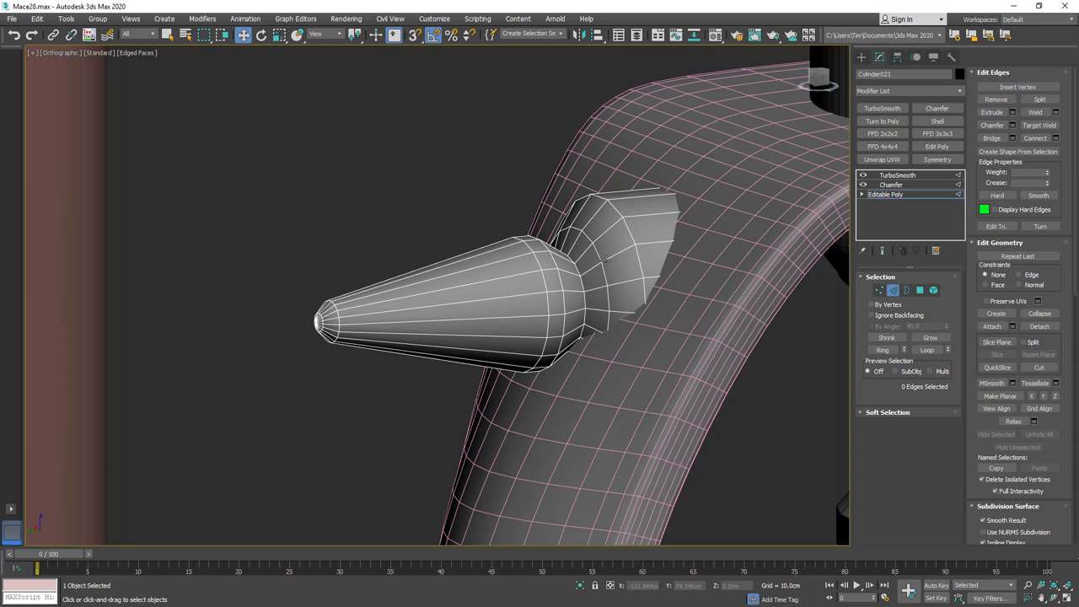
Convert the neck's remaining edge loop to a polygon selection, leave polygon editing and return to the TurboSmooth level.
{"action": "double_click", "coordinate": [601, 276]}
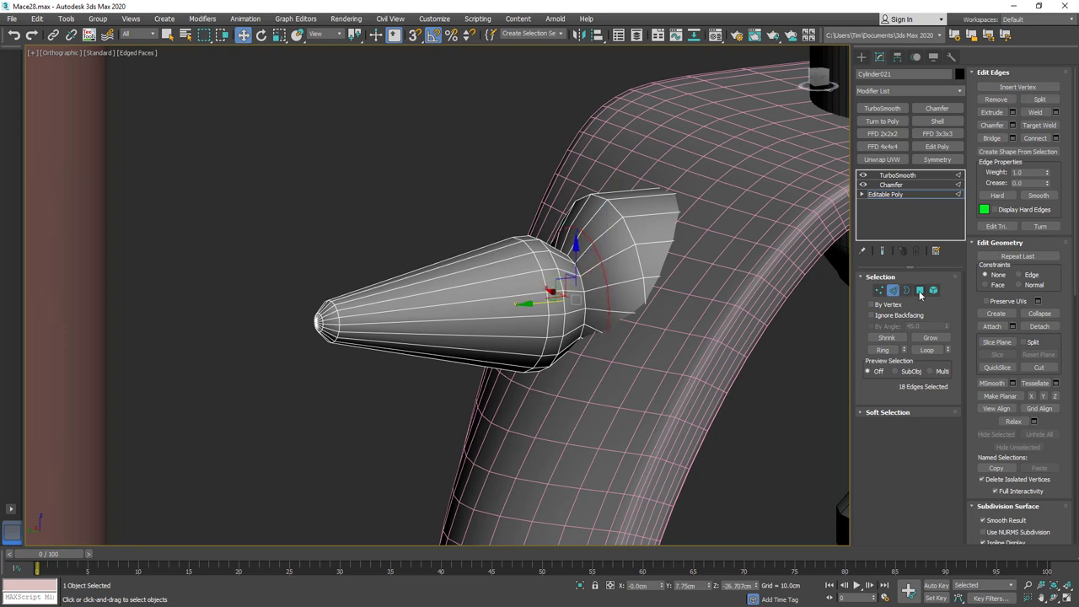
{"action": "left_click", "coordinate": [920, 291], "text": "ctrl"}
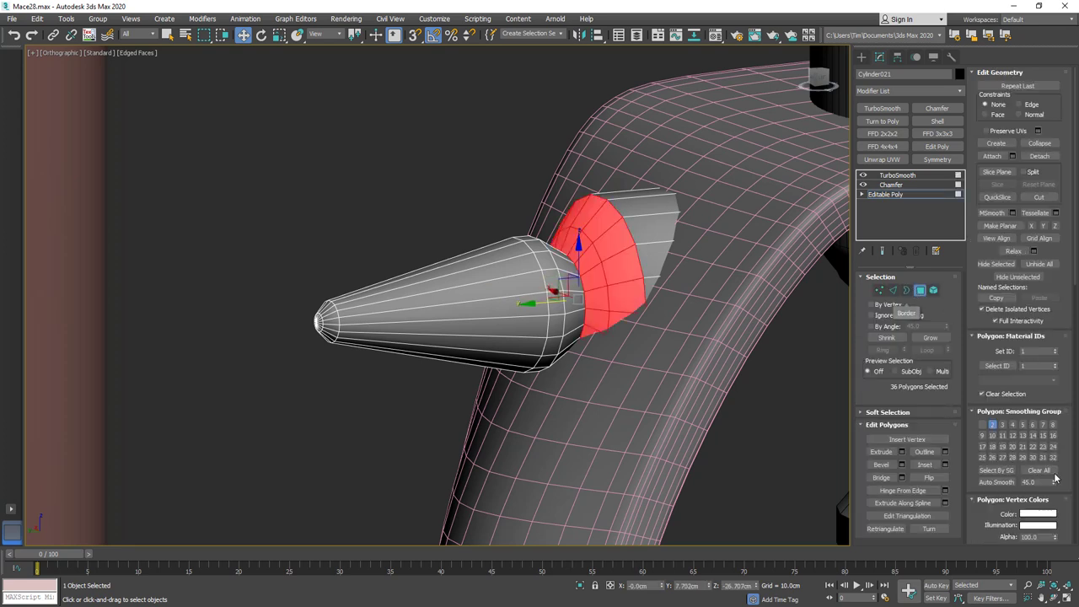
{"action": "left_click", "coordinate": [919, 290]}
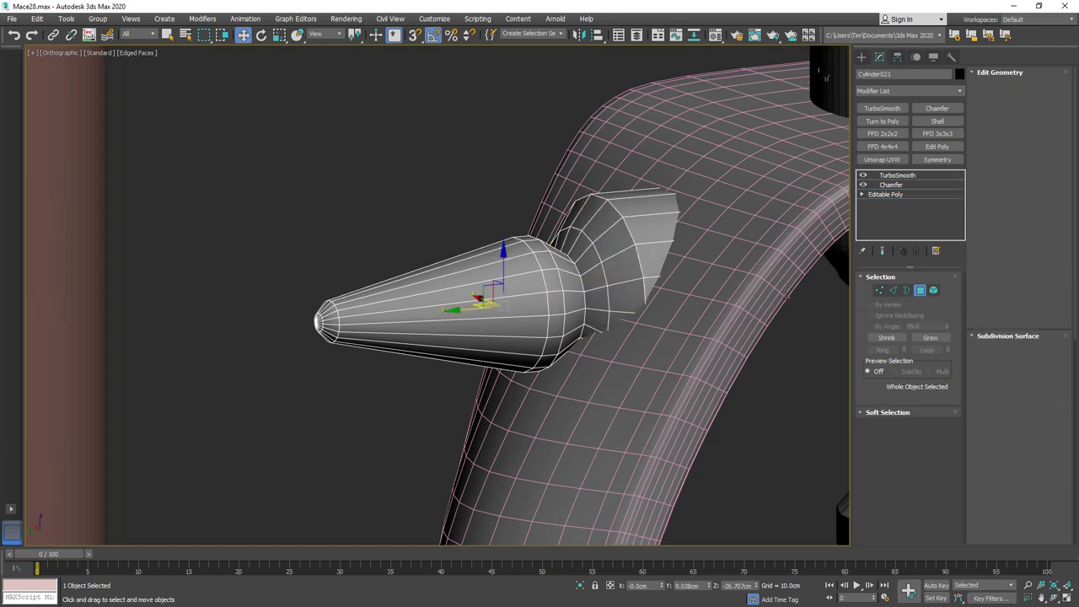
{"action": "left_click", "coordinate": [893, 175]}
{"action": "middle_click_drag", "start_coordinate": [737, 269], "coordinate": [714, 285]}
{"action": "scroll", "coordinate": [715, 287], "scroll_direction": "down", "scroll_amount": 3}
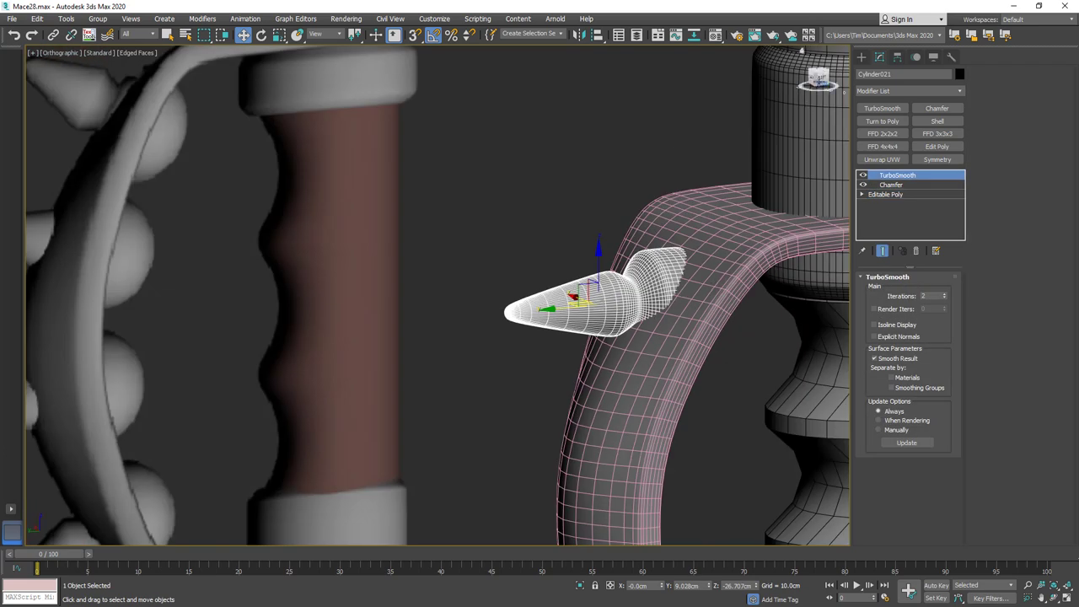
In the Left view, tilt and move the spike onto the uppermost reference spike, and rotate it back to horizontal for editing.
{"action": "key", "text": "l"}
{"action": "key", "text": "e"}
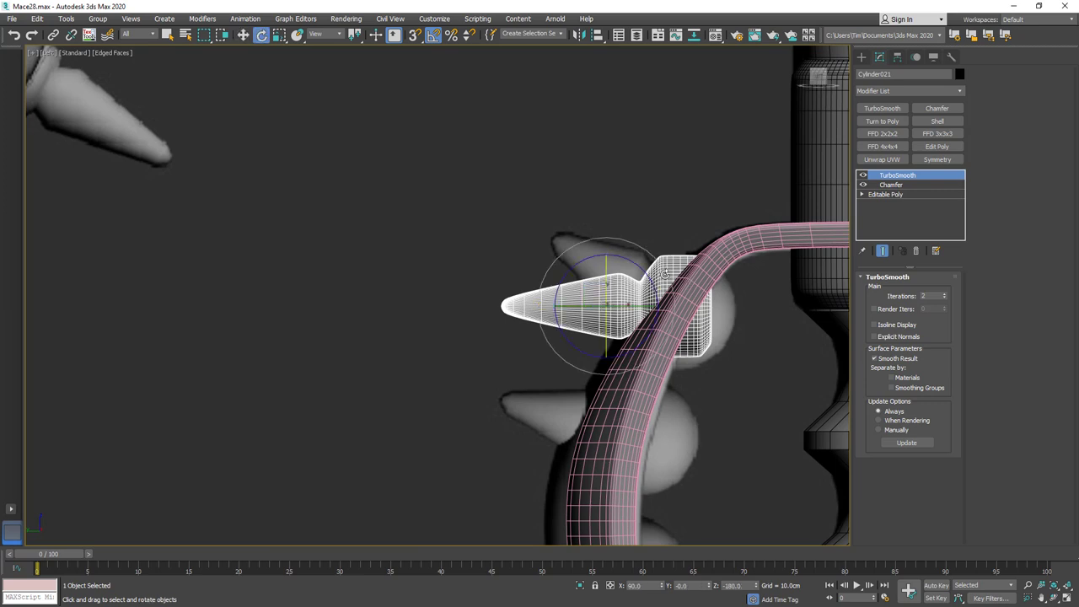
{"action": "left_click_drag", "start_coordinate": [644, 274], "coordinate": [645, 242]}
{"action": "key", "text": "w"}
{"action": "middle_click_drag", "start_coordinate": [653, 292], "coordinate": [671, 197]}
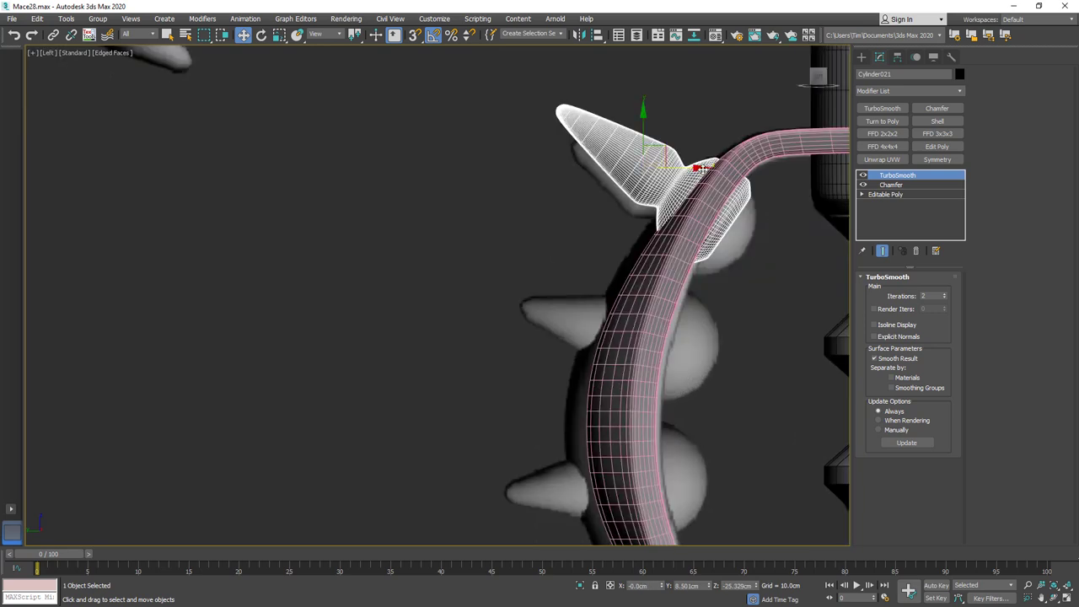
{"action": "key", "text": "e"}
{"action": "left_click_drag", "start_coordinate": [692, 141], "coordinate": [695, 110]}
Select the vertices from the cone's foot to the front rim and shift them toward the tip, lengthening the spike's base.
{"action": "left_click", "coordinate": [900, 196]}
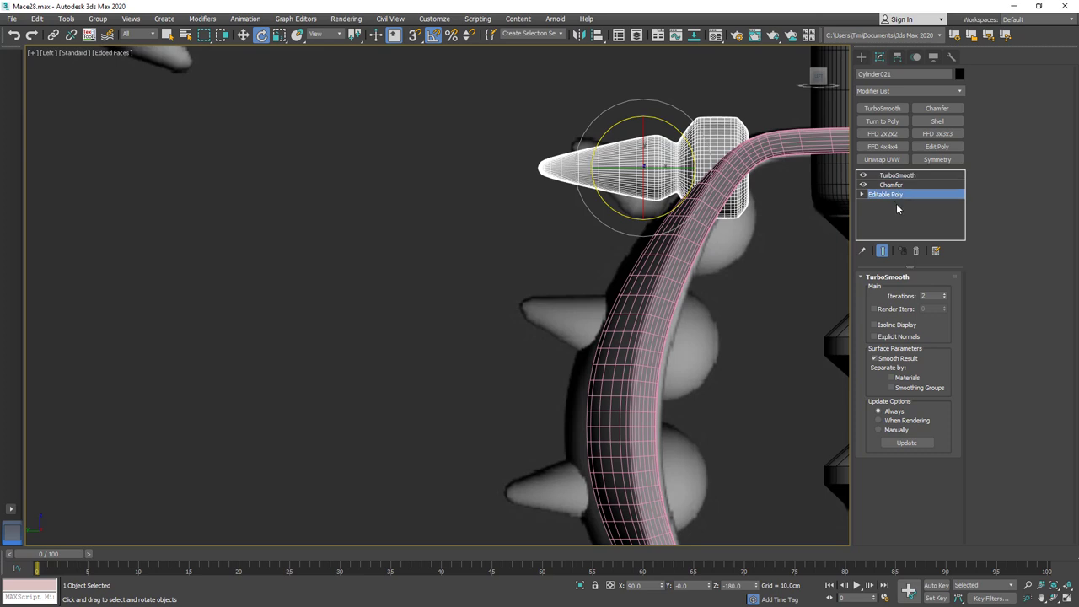
{"action": "left_click", "coordinate": [879, 292]}
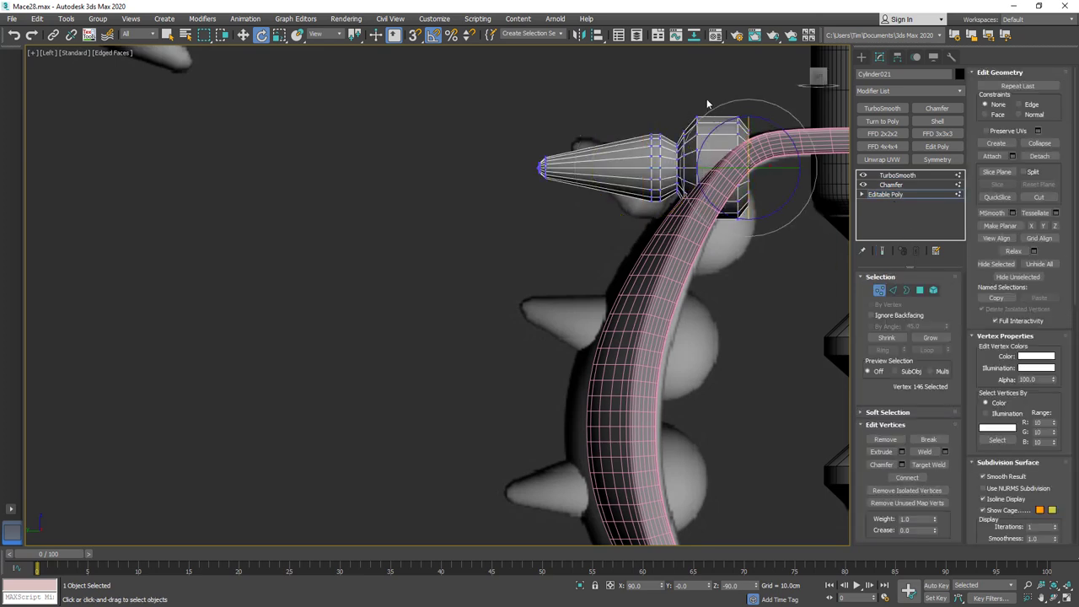
{"action": "left_click_drag", "start_coordinate": [638, 226], "coordinate": [636, 221]}
{"action": "key", "text": "w"}
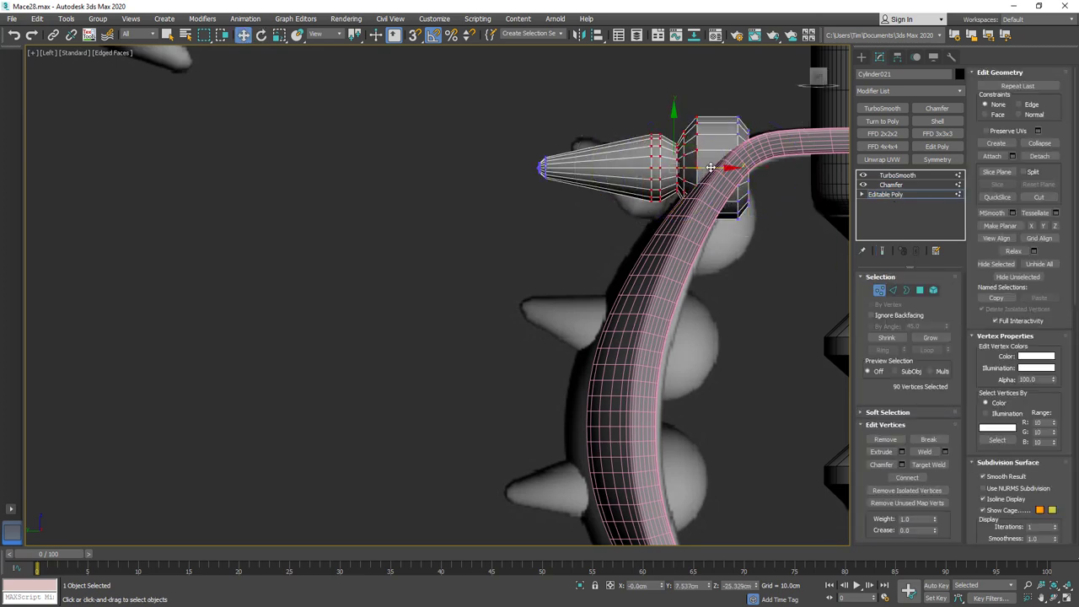
{"action": "mouse_move", "coordinate": [710, 166]}
{"action": "left_mouse_down"}
{"action": "mouse_move", "coordinate": [679, 161]}
{"action": "mouse_move", "coordinate": [688, 143]}
{"action": "mouse_move", "coordinate": [717, 155]}
{"action": "mouse_move", "coordinate": [653, 206]}
{"action": "mouse_move", "coordinate": [627, 269]}
{"action": "left_mouse_up"}
Leave vertex editing, tilt the spike back onto the uppermost reference spike and clone it as one instance toward the second spike.
{"action": "key", "text": "1"}
{"action": "key", "text": "e"}
{"action": "key", "text": "w"}
{"action": "left_click", "coordinate": [897, 175]}
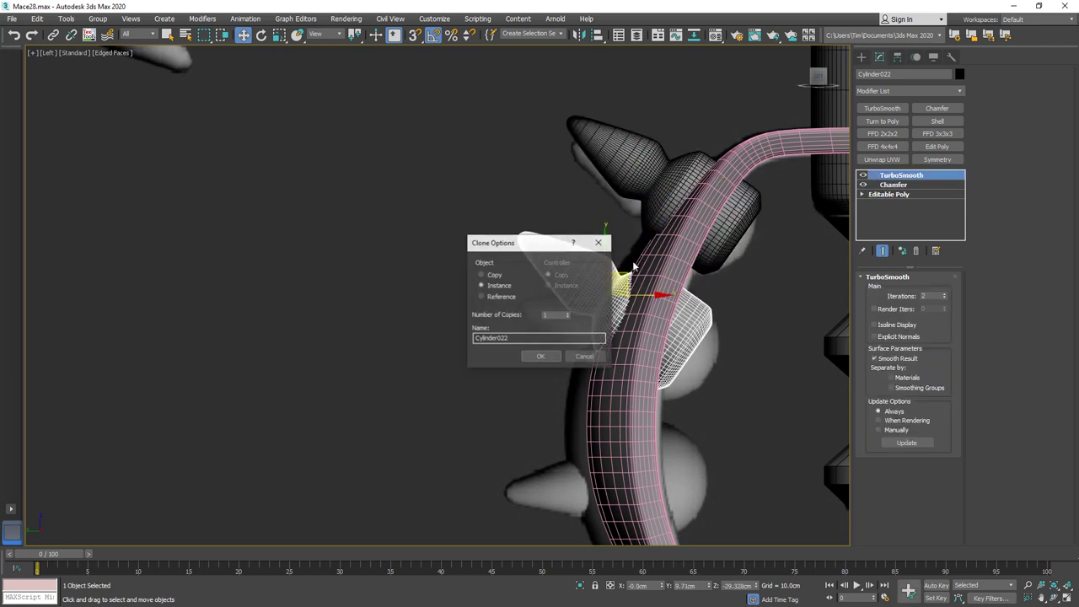
{"action": "left_click", "coordinate": [536, 356]}
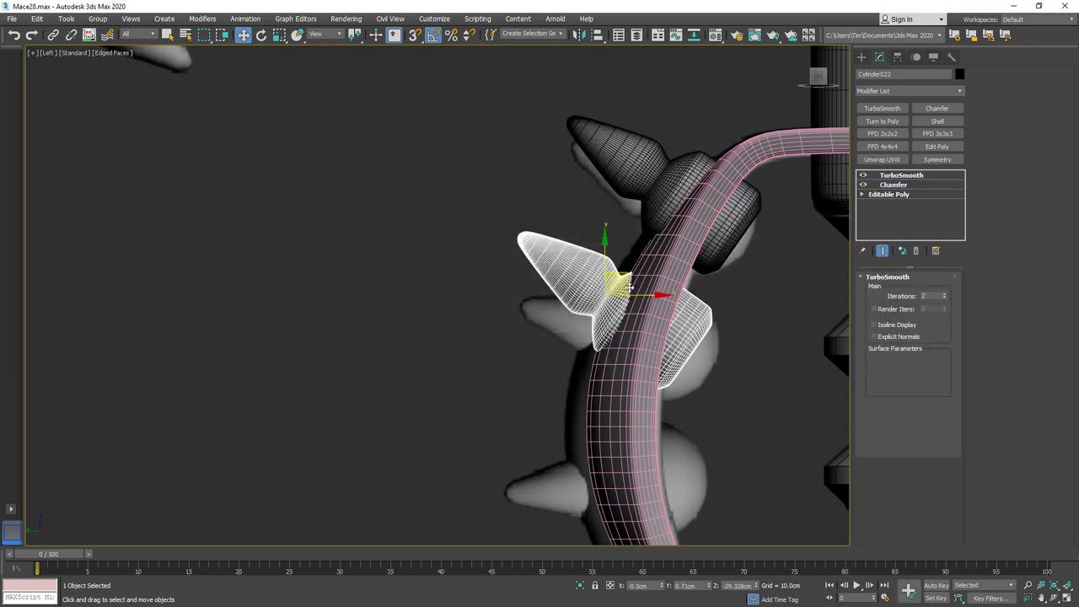
Rotate the instanced spike to a nearly level angle and move it onto the second reference spike on the hand guard.
{"action": "key", "text": "e"}
{"action": "left_click_drag", "start_coordinate": [650, 269], "coordinate": [606, 303]}
{"action": "key", "text": "w"}
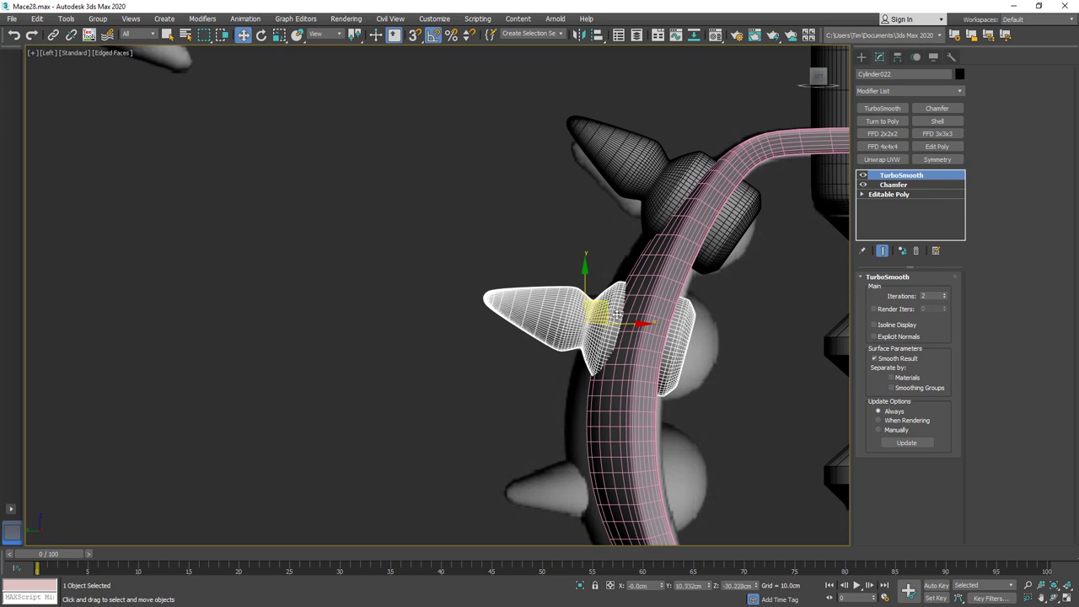
Clone the second spike down to the third reference spike, then tilt the copy slightly downward and fit it against the guard.
{"action": "middle_click_drag", "start_coordinate": [625, 324], "coordinate": [628, 209]}
{"action": "left_click_drag", "start_coordinate": [608, 190], "coordinate": [625, 332], "text": "shift"}
{"action": "left_click", "coordinate": [544, 357]}
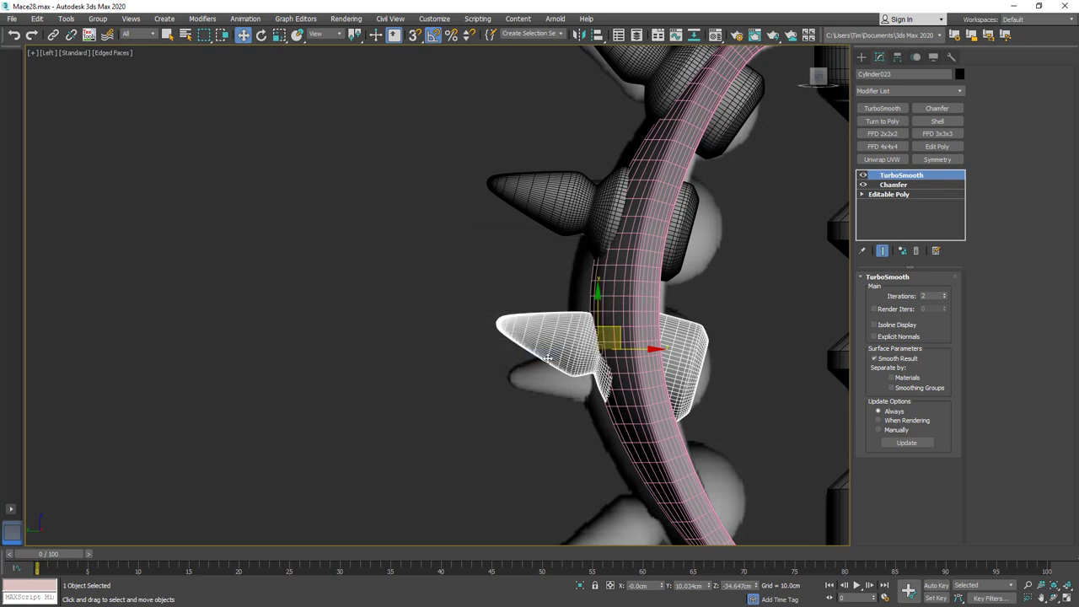
{"action": "middle_click_drag", "start_coordinate": [548, 358], "coordinate": [546, 266]}
{"action": "key", "text": "e"}
{"action": "mouse_move", "coordinate": [635, 236]}
{"action": "left_mouse_down"}
{"action": "mouse_move", "coordinate": [628, 230]}
{"action": "mouse_move", "coordinate": [586, 268]}
{"action": "left_mouse_up"}
{"action": "key", "text": "w"}
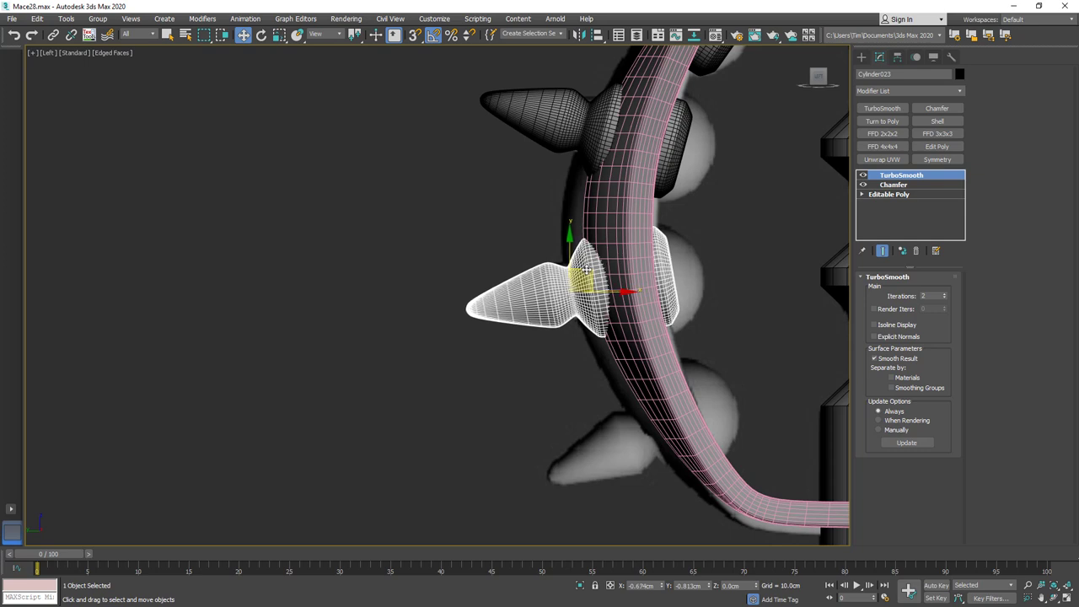
Clone the third spike down to the lowest reference spike, angling and positioning the copy along the guard's lower curve.
{"action": "middle_click_drag", "start_coordinate": [587, 268], "coordinate": [571, 217]}
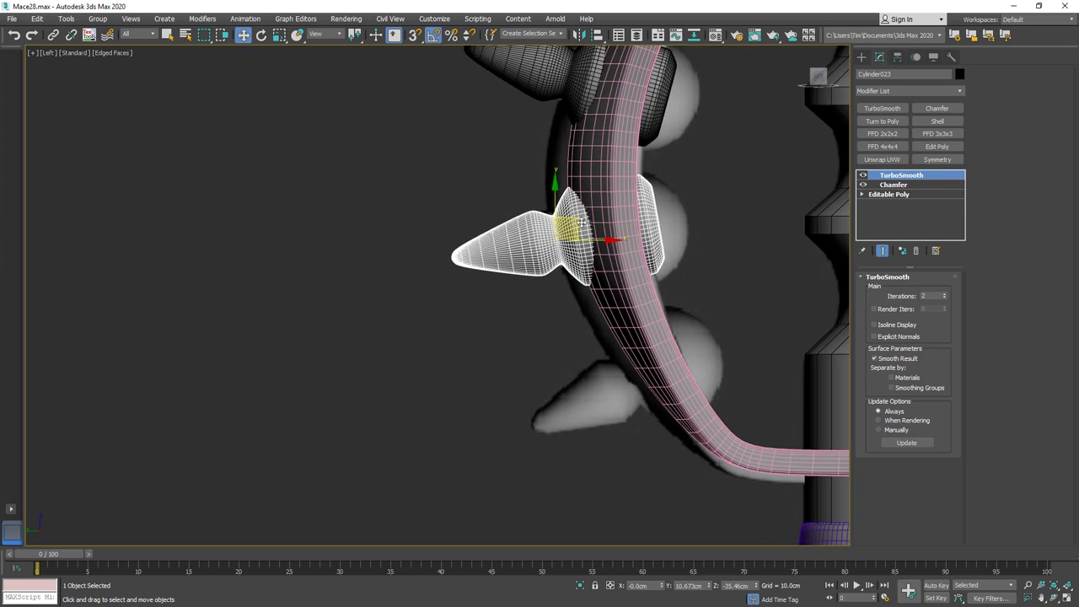
{"action": "mouse_move", "coordinate": [577, 218]}
{"action": "left_mouse_down", "text": "shift"}
{"action": "mouse_move", "coordinate": [629, 354]}
{"action": "mouse_move", "coordinate": [641, 322]}
{"action": "mouse_move", "coordinate": [622, 364]}
{"action": "left_mouse_up", "text": "shift"}
{"action": "left_click", "coordinate": [540, 355]}
{"action": "key", "text": "e"}
{"action": "key", "text": "w"}
{"action": "scroll", "coordinate": [627, 380], "scroll_direction": "down", "scroll_amount": 2}
Hide the edge display and nudge the third spike slightly outward and down so its base sits properly on the guard.
{"action": "middle_click_drag", "start_coordinate": [650, 338], "coordinate": [573, 312]}
{"action": "key", "text": "F4"}
{"action": "scroll", "coordinate": [569, 311], "scroll_direction": "up", "scroll_amount": 3}
{"action": "left_click", "coordinate": [587, 298]}
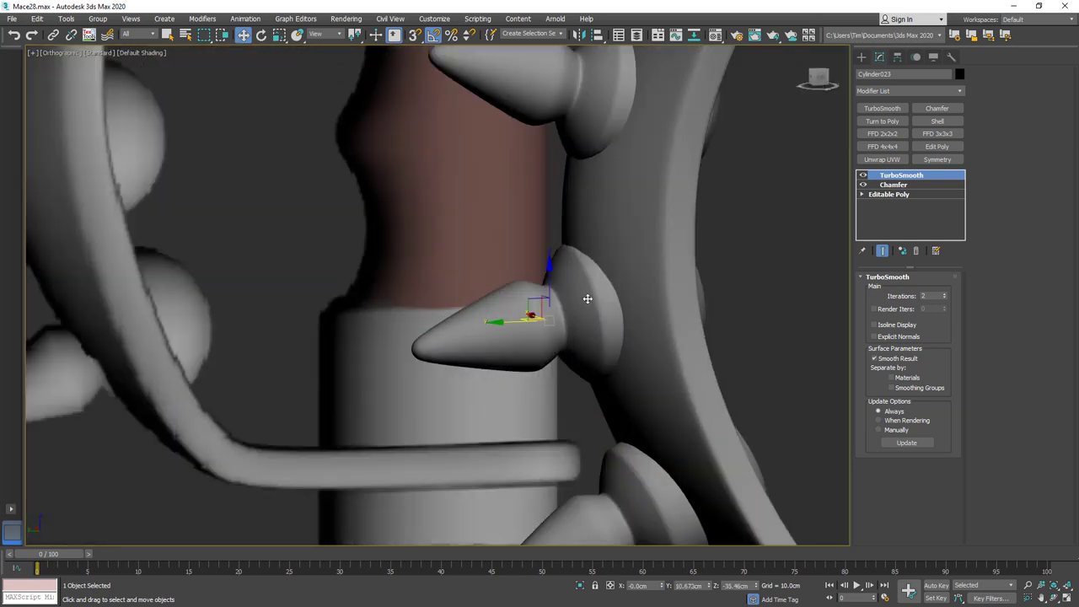
{"action": "left_click_drag", "start_coordinate": [531, 299], "coordinate": [524, 301]}
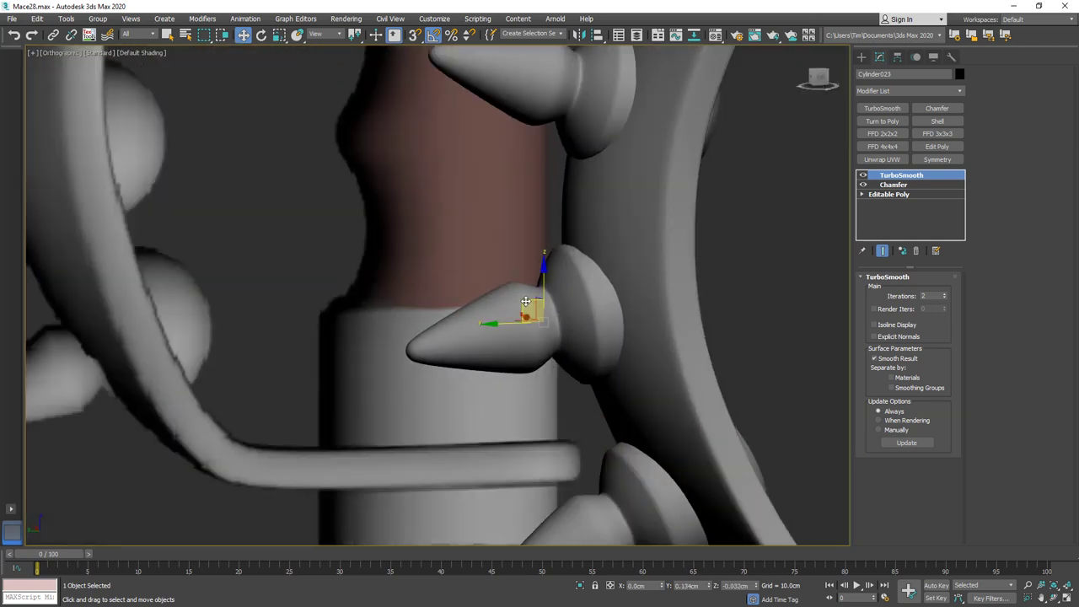
{"action": "middle_click_drag", "start_coordinate": [525, 301], "coordinate": [632, 301], "text": "alt"}
{"action": "middle_click_drag", "start_coordinate": [643, 252], "coordinate": [624, 319]}
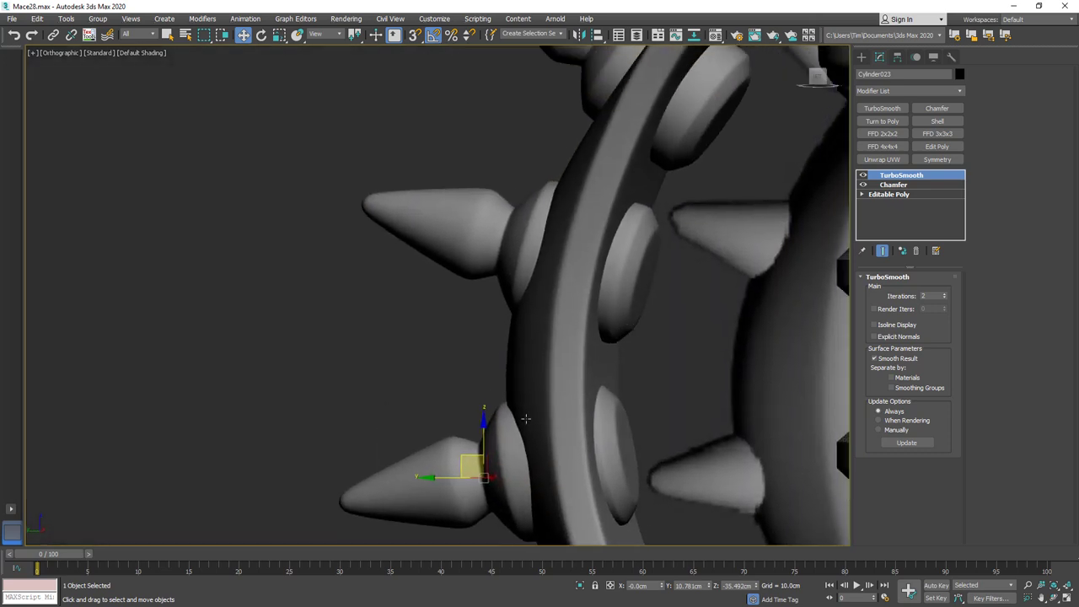
{"action": "middle_click_drag", "start_coordinate": [525, 419], "coordinate": [514, 306], "text": "alt"}
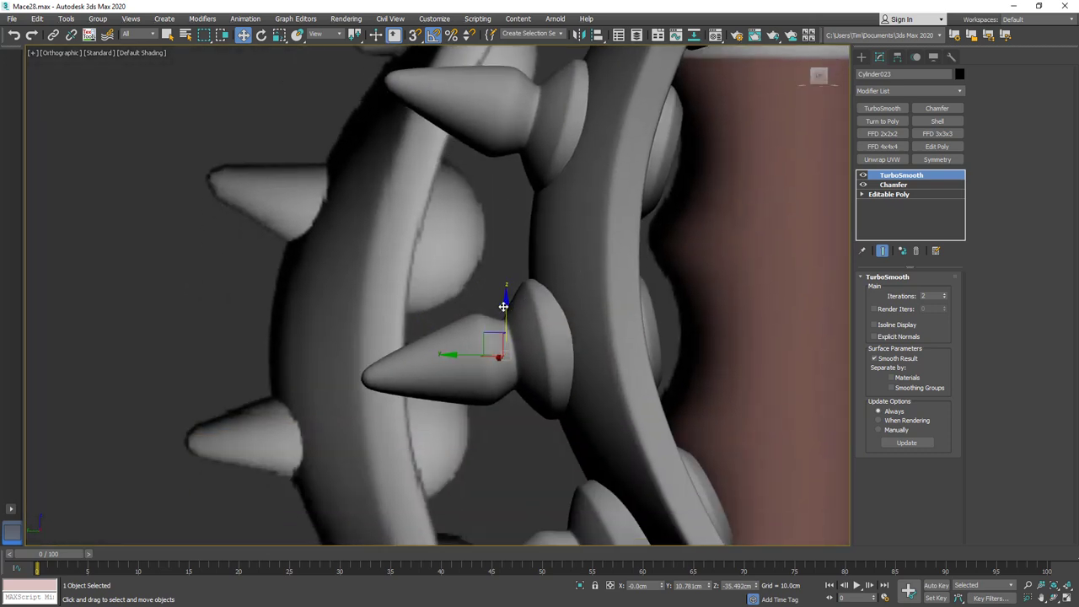
{"action": "left_click_drag", "start_coordinate": [504, 305], "coordinate": [506, 311]}
{"action": "middle_click_drag", "start_coordinate": [531, 311], "coordinate": [530, 416], "text": "alt"}
Select the uppermost spike and adjust its position on the guard's upper curve against the reference.
{"action": "middle_click_drag", "start_coordinate": [556, 356], "coordinate": [587, 212], "text": "alt"}
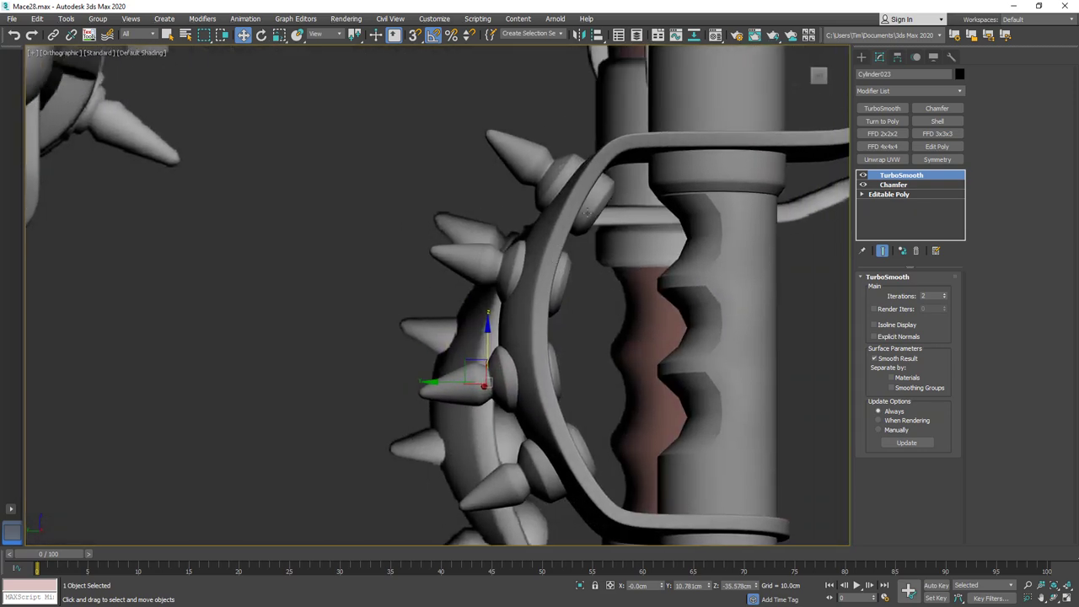
{"action": "left_click", "coordinate": [593, 203]}
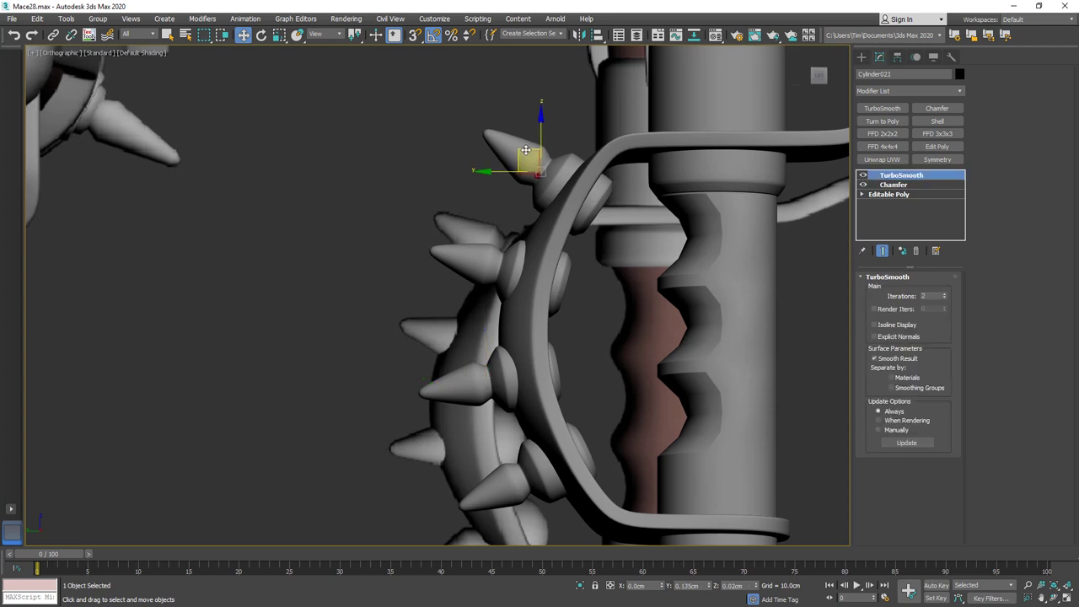
{"action": "middle_click_drag", "start_coordinate": [524, 148], "coordinate": [714, 179], "text": "alt"}
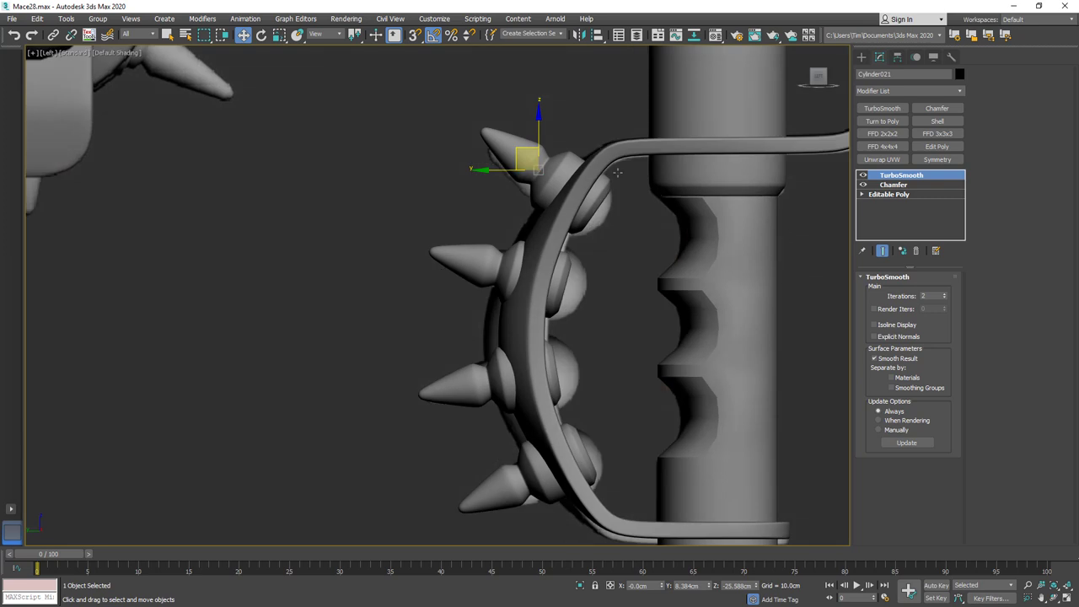
{"action": "left_click_drag", "start_coordinate": [557, 148], "coordinate": [555, 153]}
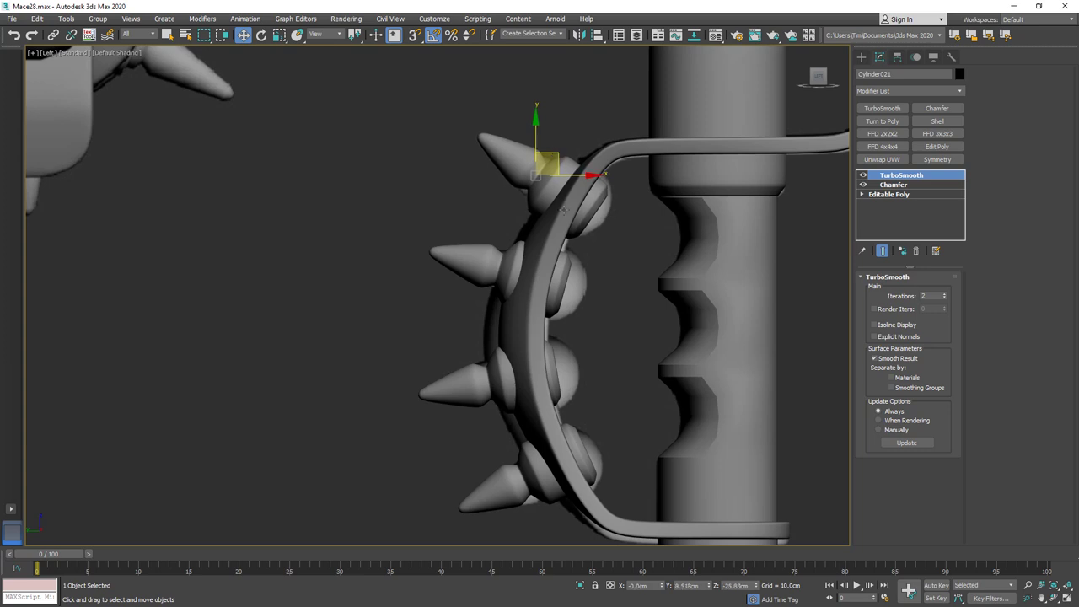
Show the edges, select the shaft and grip object and turn its Chamfer and TurboSmooth modifiers back on.
{"action": "middle_click_drag", "start_coordinate": [564, 209], "coordinate": [658, 280], "text": "alt"}
{"action": "scroll", "coordinate": [662, 219], "scroll_direction": "down", "scroll_amount": 5}
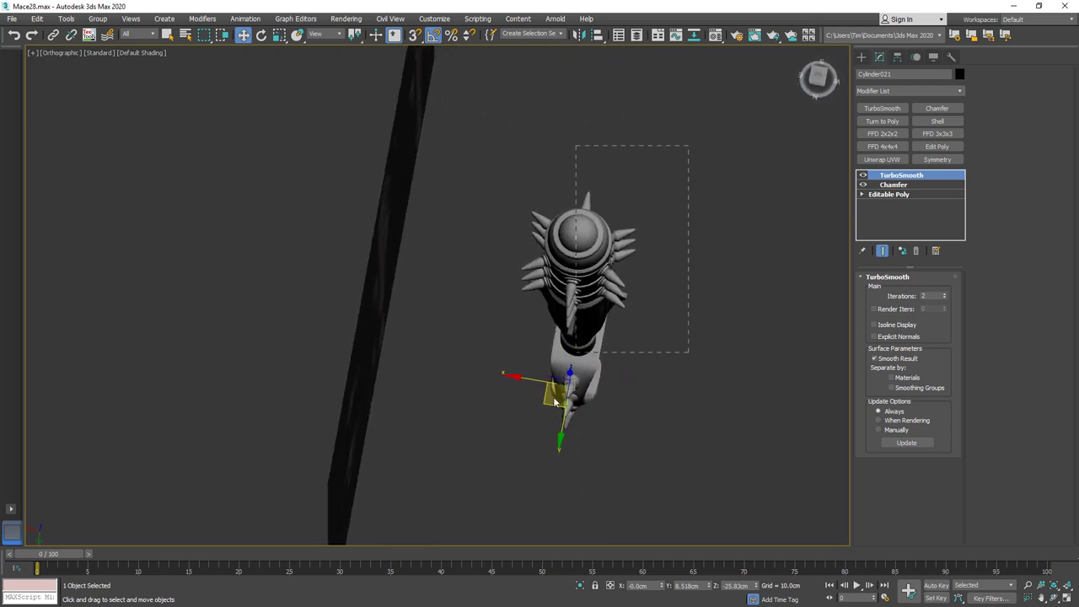
{"action": "key", "text": "ctrl+a"}
{"action": "middle_click_drag", "start_coordinate": [571, 402], "coordinate": [468, 344], "text": "alt"}
{"action": "key", "text": "F4"}
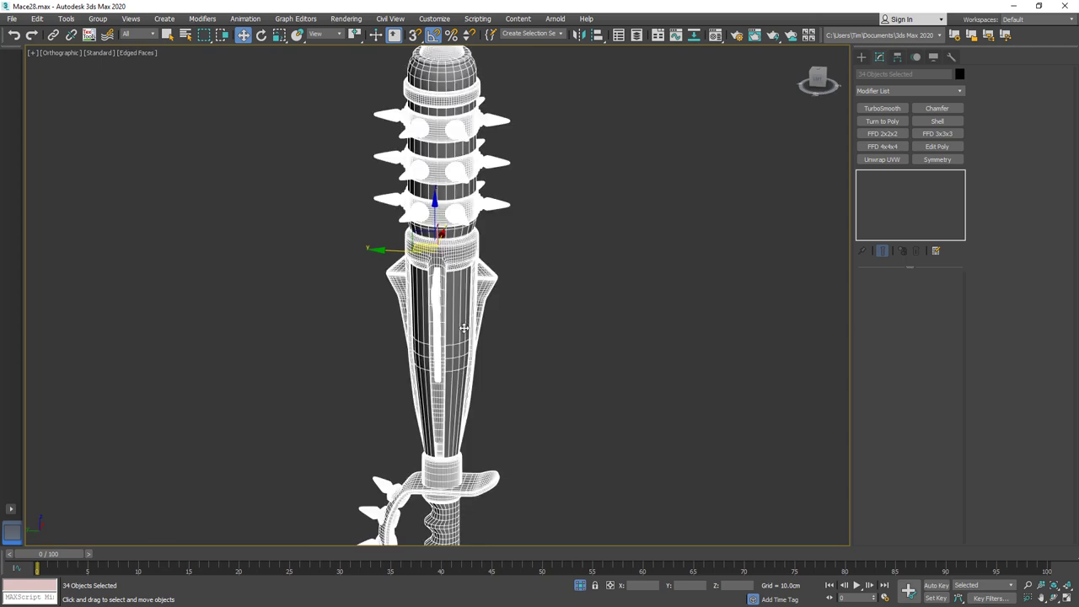
{"action": "middle_click_drag", "start_coordinate": [462, 299], "coordinate": [472, 250]}
{"action": "left_click", "coordinate": [470, 249]}
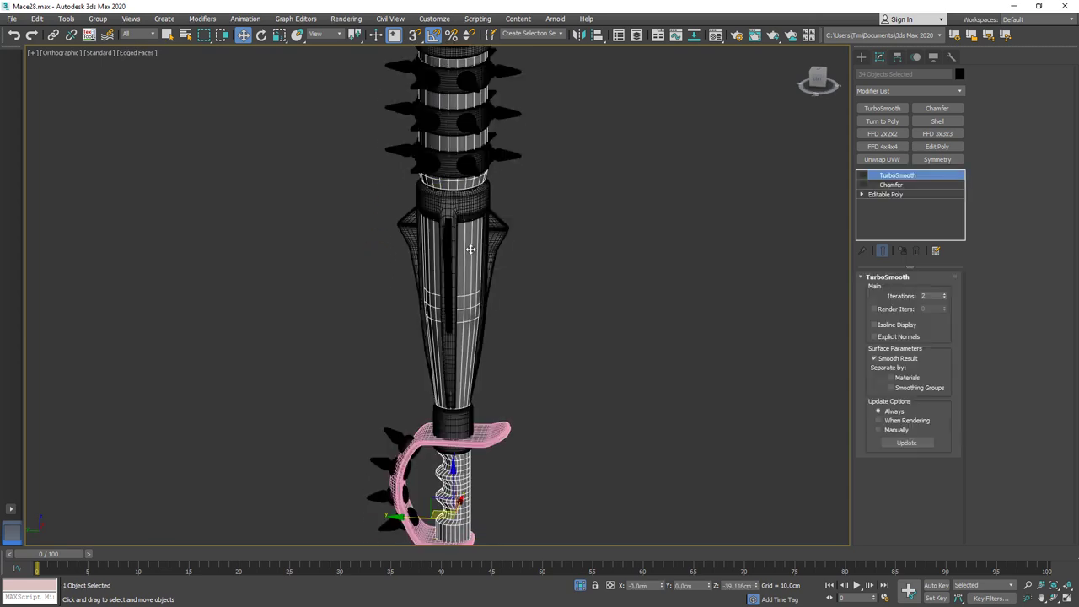
{"action": "left_click", "coordinate": [861, 176]}
Examine the smoothed grip, hand guard, shaft and spiked head with and without the edge display.
{"action": "middle_click_drag", "start_coordinate": [584, 418], "coordinate": [615, 272]}
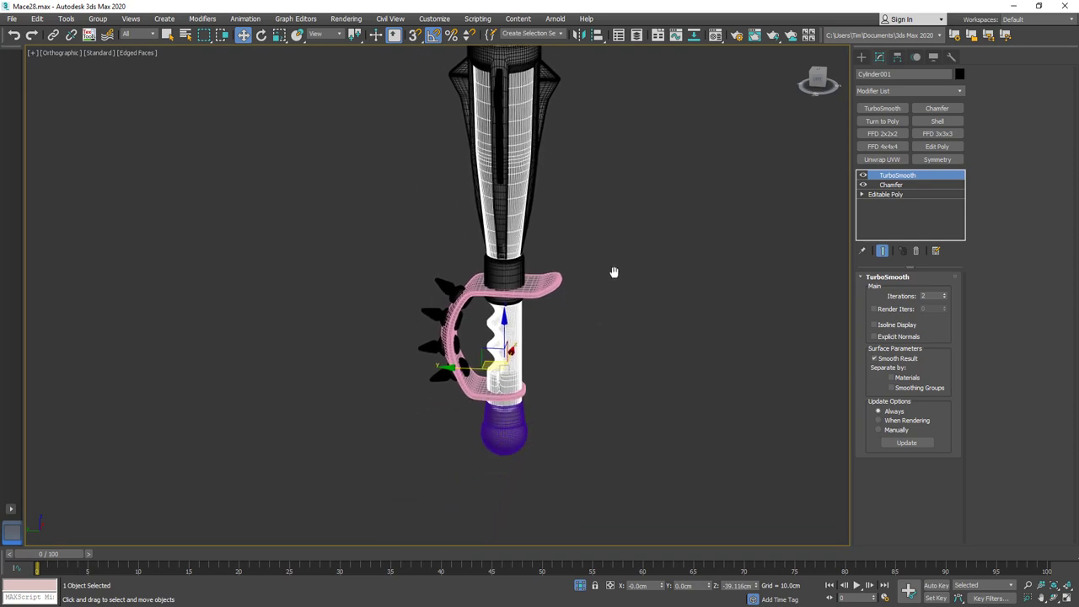
{"action": "key", "text": "F4"}
{"action": "key", "text": "F4"}
{"action": "scroll", "coordinate": [506, 346], "scroll_direction": "up", "scroll_amount": 3}
{"action": "scroll", "coordinate": [503, 342], "scroll_direction": "up", "scroll_amount": 4}
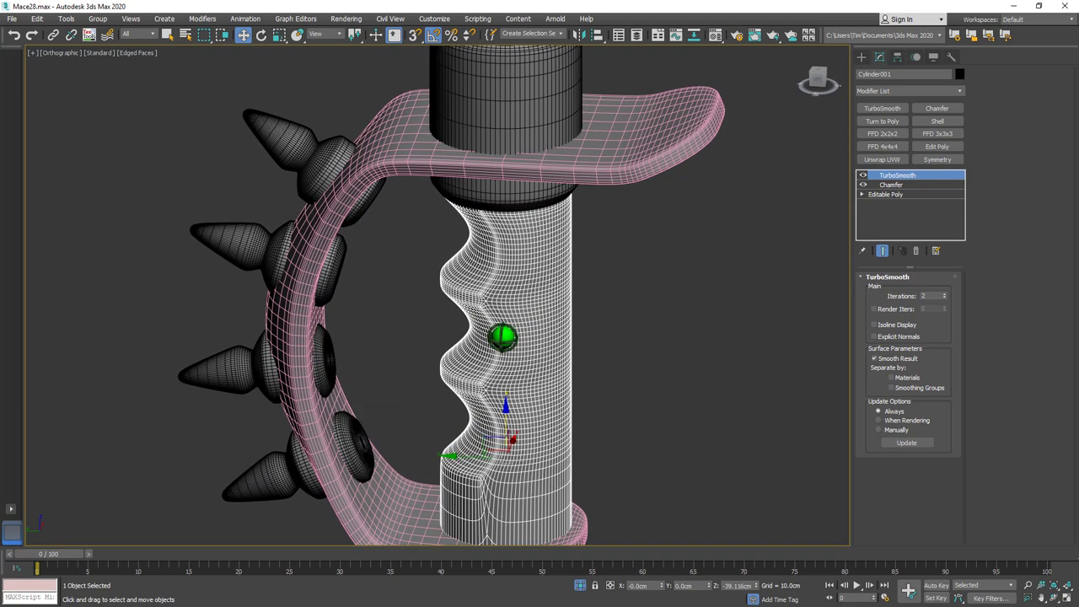
{"action": "mouse_move", "coordinate": [588, 236]}
{"action": "middle_mouse_down"}
{"action": "mouse_move", "coordinate": [610, 457]}
{"action": "mouse_move", "coordinate": [612, 224]}
{"action": "middle_mouse_up"}
{"action": "scroll", "coordinate": [612, 224], "scroll_direction": "down", "scroll_amount": 3}
{"action": "key", "text": "F4"}
{"action": "mouse_move", "coordinate": [620, 178]}
{"action": "middle_mouse_down"}
{"action": "mouse_move", "coordinate": [605, 345]}
{"action": "mouse_move", "coordinate": [614, 439]}
{"action": "mouse_move", "coordinate": [641, 182]}
{"action": "mouse_move", "coordinate": [591, 528]}
{"action": "middle_mouse_up"}
{"action": "key", "text": "F4"}
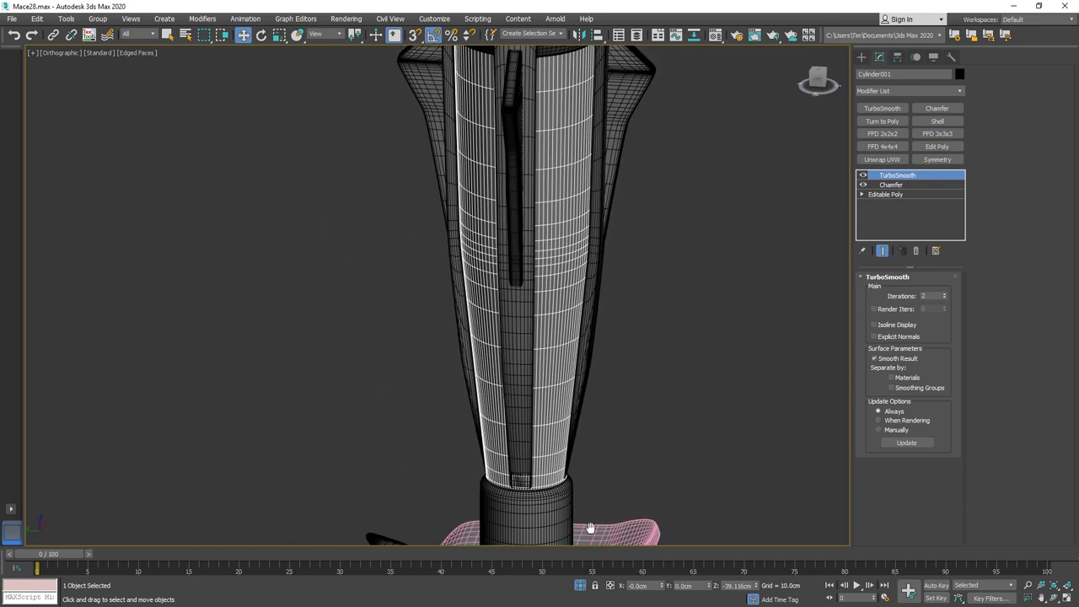
{"action": "middle_click_drag", "start_coordinate": [605, 253], "coordinate": [592, 504]}
{"action": "middle_click_drag", "start_coordinate": [554, 211], "coordinate": [562, 528]}
{"action": "key", "text": "F4"}
{"action": "scroll", "coordinate": [580, 405], "scroll_direction": "up", "scroll_amount": 3}
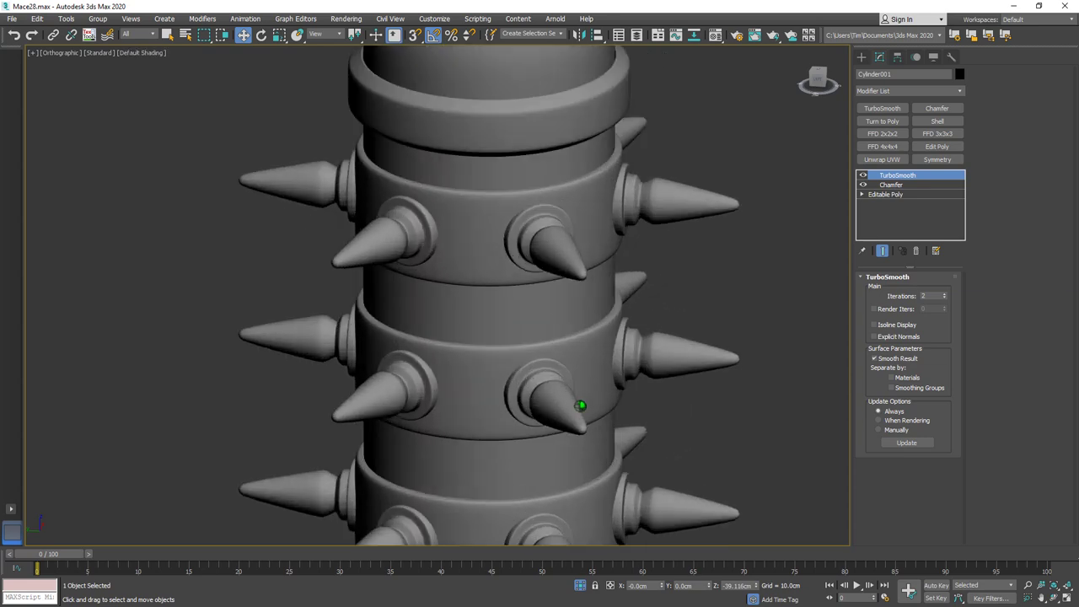
Examine the finned shaft, the hand guard and the whole mace, and clear the selection.
{"action": "middle_click_drag", "start_coordinate": [585, 405], "coordinate": [612, 186]}
{"action": "scroll", "coordinate": [612, 187], "scroll_direction": "down", "scroll_amount": 4}
{"action": "middle_click_drag", "start_coordinate": [607, 313], "coordinate": [607, 178]}
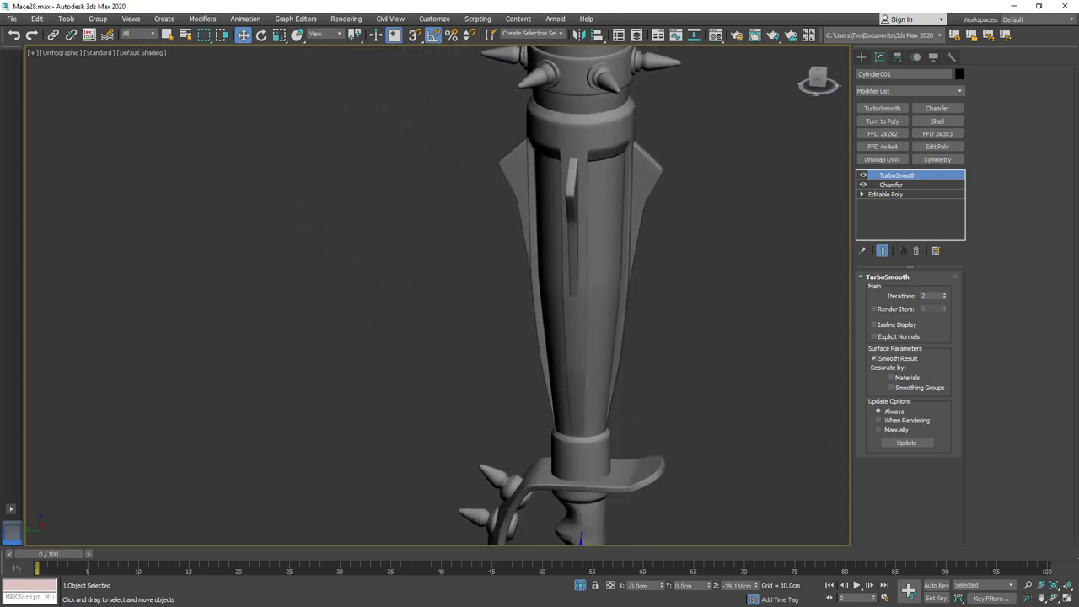
{"action": "scroll", "coordinate": [607, 228], "scroll_direction": "down", "scroll_amount": 3}
{"action": "middle_click_drag", "start_coordinate": [605, 258], "coordinate": [585, 301]}
{"action": "left_click", "coordinate": [672, 317]}
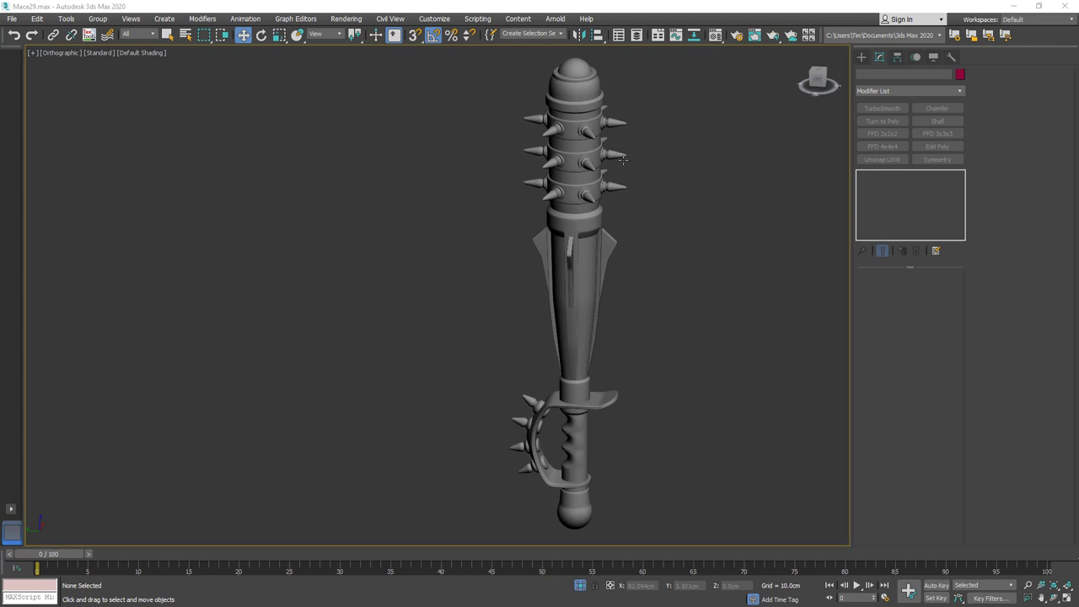
Show the edges, select the dome at the mace's tip and raise it about 1.1 cm.
{"action": "middle_click_drag", "start_coordinate": [656, 160], "coordinate": [670, 361]}
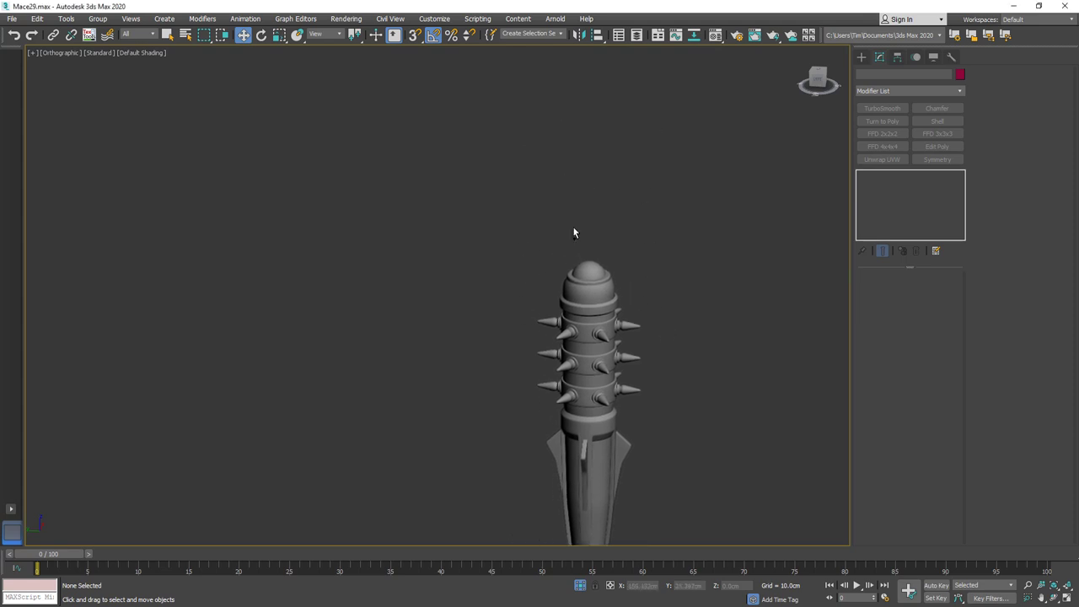
{"action": "scroll", "coordinate": [572, 226], "scroll_direction": "up", "scroll_amount": 6}
{"action": "middle_click_drag", "start_coordinate": [635, 298], "coordinate": [586, 150]}
{"action": "key", "text": "F4"}
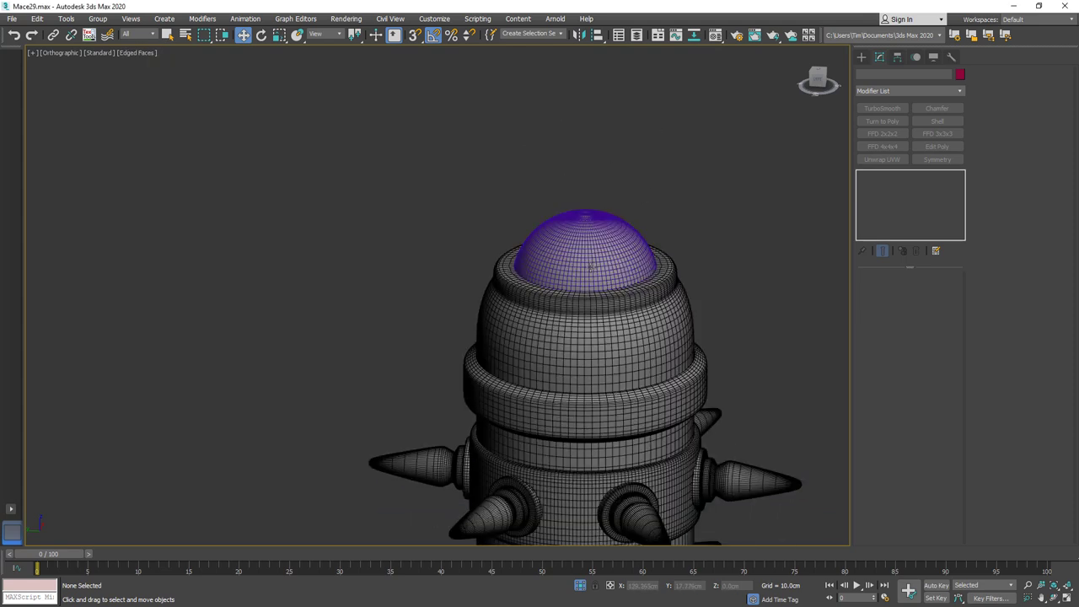
{"action": "left_click", "coordinate": [608, 250]}
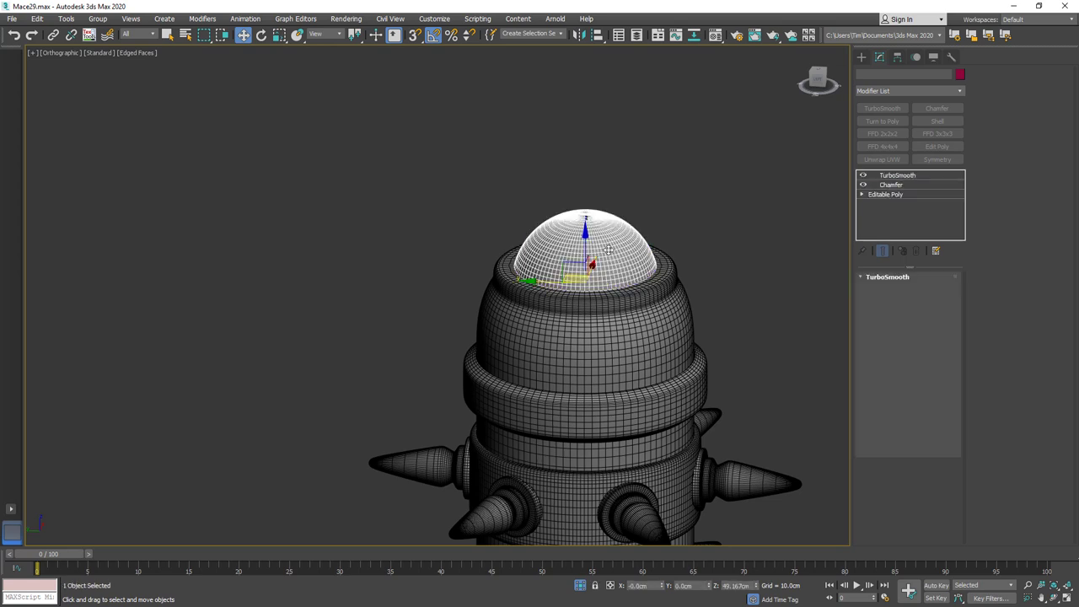
{"action": "left_click_drag", "start_coordinate": [583, 235], "coordinate": [585, 214]}
{"action": "mouse_move", "coordinate": [607, 263]}
{"action": "middle_mouse_down", "text": "alt"}
{"action": "mouse_move", "coordinate": [595, 253]}
{"action": "mouse_move", "coordinate": [590, 261]}
{"action": "middle_mouse_up", "text": "alt"}
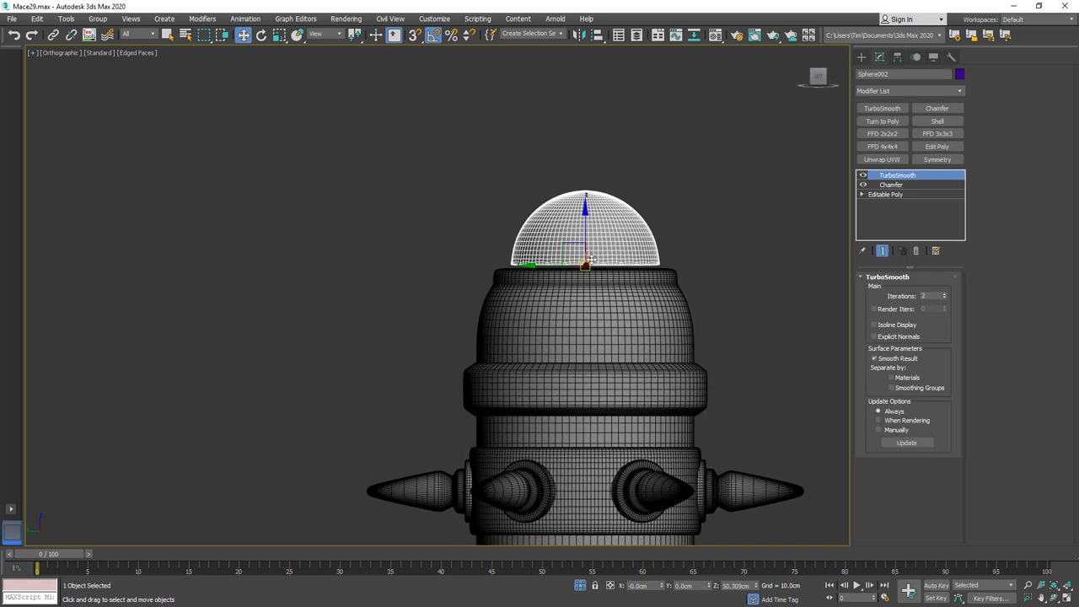
Turn off TurboSmooth on the head's core cylinder and raise its top rim vertices about 0.8 cm around the dome.
{"action": "scroll", "coordinate": [591, 262], "scroll_direction": "up", "scroll_amount": 5}
{"action": "left_click", "coordinate": [636, 303]}
{"action": "left_click", "coordinate": [862, 175]}
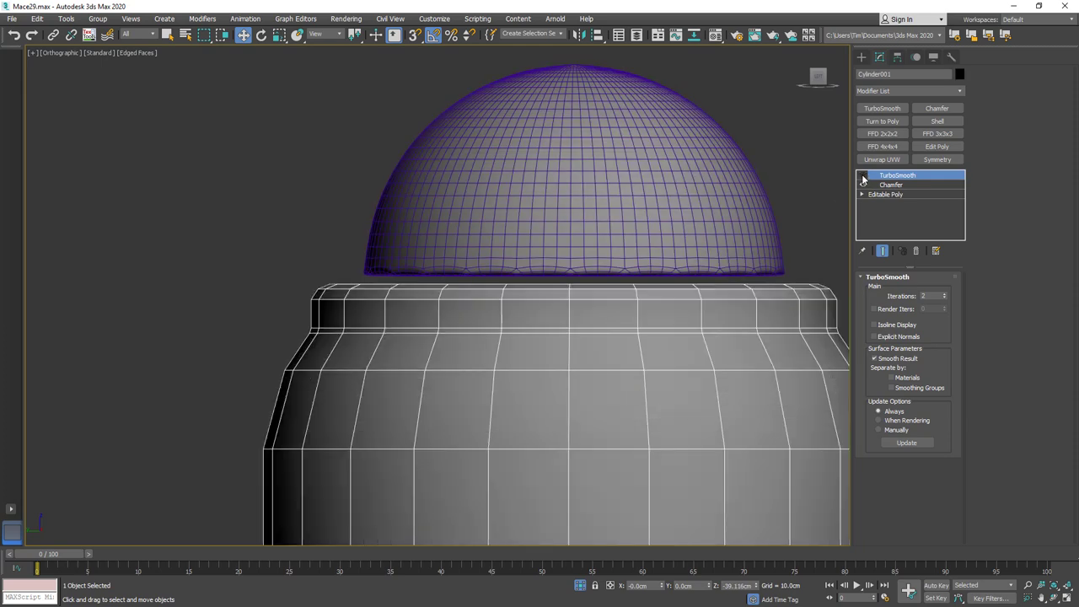
{"action": "left_click", "coordinate": [884, 194]}
{"action": "scroll", "coordinate": [756, 288], "scroll_direction": "down", "scroll_amount": 2}
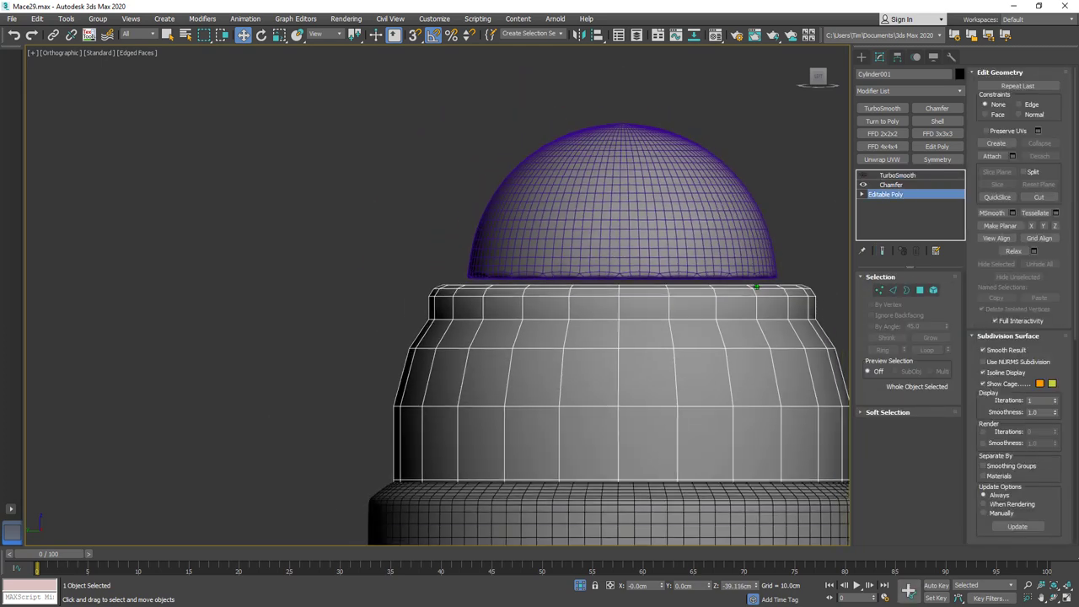
{"action": "left_click", "coordinate": [877, 291]}
{"action": "middle_click_drag", "start_coordinate": [849, 260], "coordinate": [776, 245]}
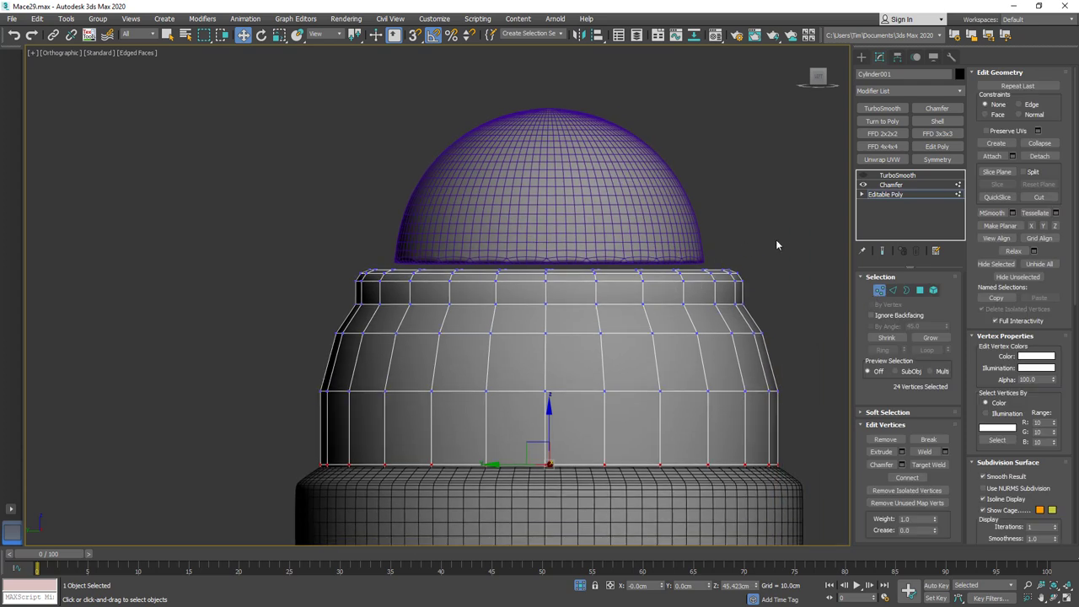
{"action": "left_click_drag", "start_coordinate": [352, 287], "coordinate": [329, 287]}
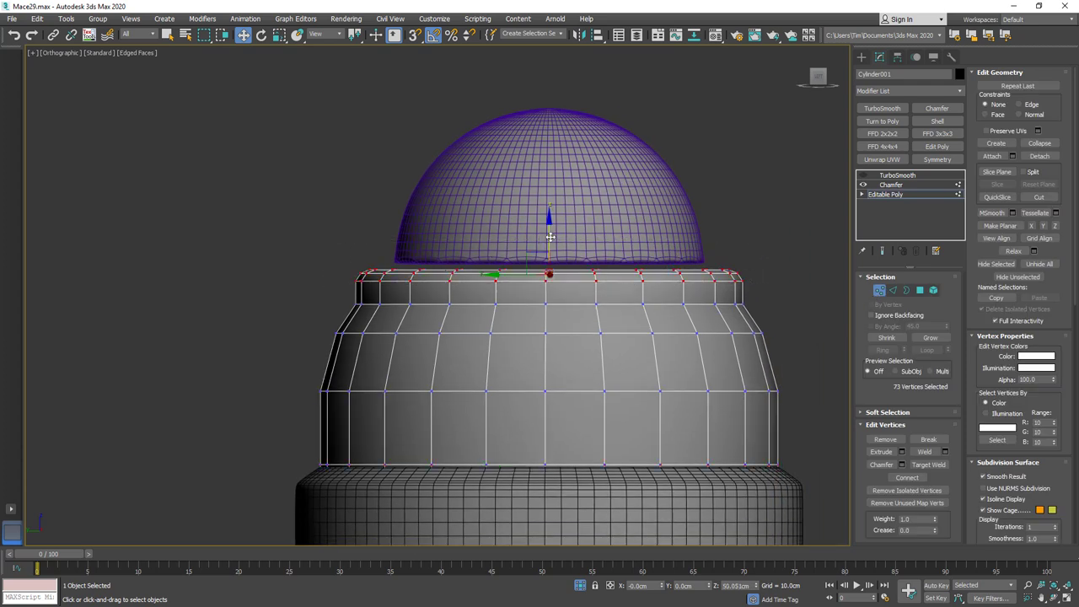
{"action": "left_click_drag", "start_coordinate": [549, 237], "coordinate": [549, 204]}
{"action": "middle_click_drag", "start_coordinate": [560, 248], "coordinate": [549, 273], "text": "alt"}
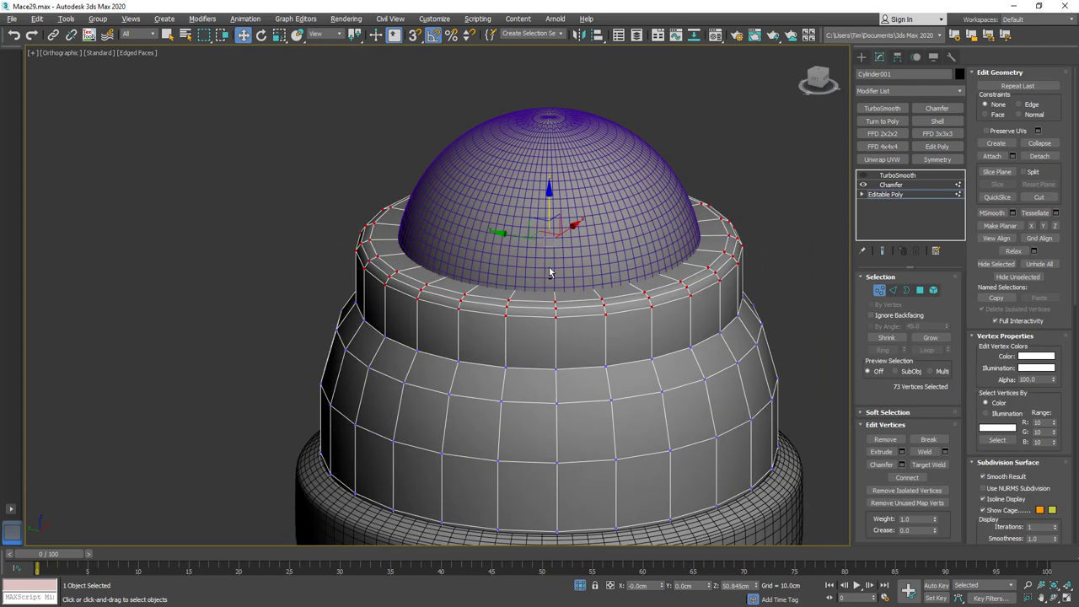
Leave vertex editing, hide the edges and turn the core cylinder's TurboSmooth back on.
{"action": "key", "text": "1"}
{"action": "left_click", "coordinate": [773, 210]}
{"action": "key", "text": "F4"}
{"action": "left_click", "coordinate": [687, 261]}
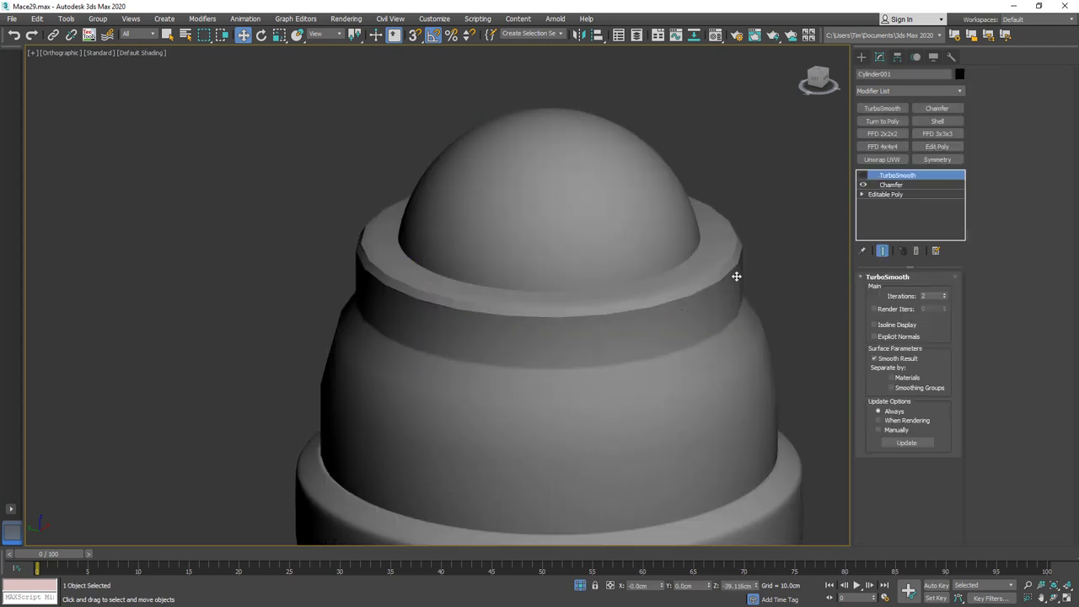
{"action": "left_click", "coordinate": [862, 176]}
{"action": "scroll", "coordinate": [650, 250], "scroll_direction": "down", "scroll_amount": 6}
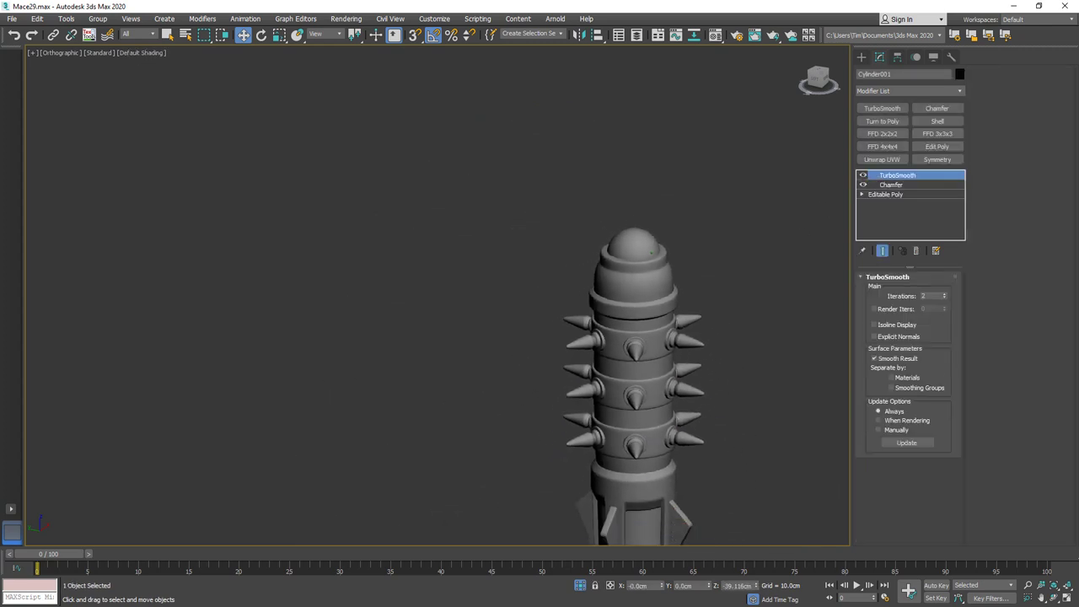
{"action": "scroll", "coordinate": [651, 251], "scroll_direction": "up", "scroll_amount": 5}
{"action": "middle_click_drag", "start_coordinate": [634, 366], "coordinate": [604, 255]}
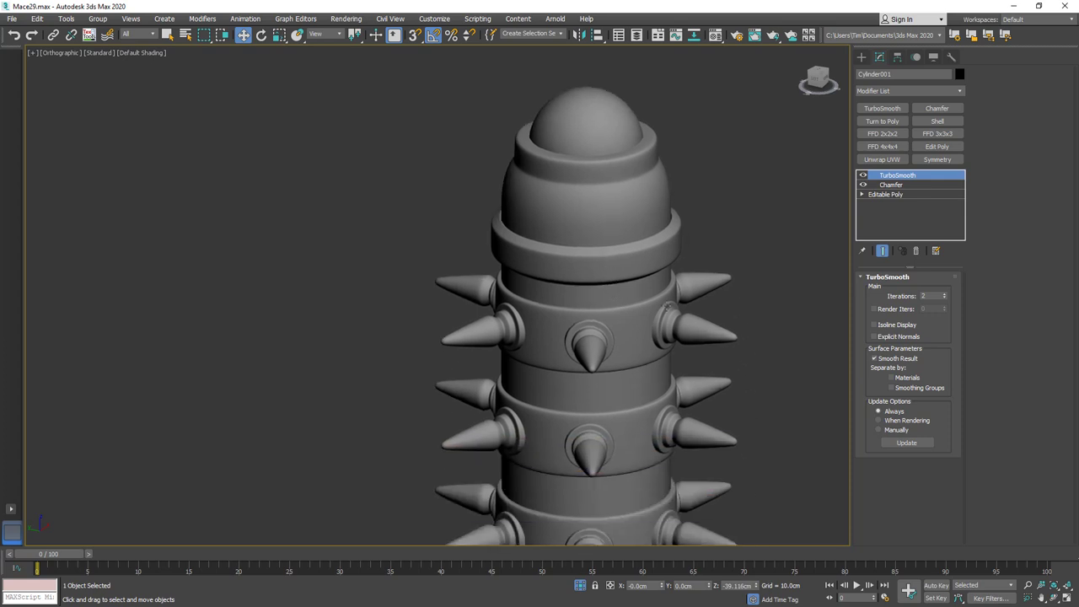
Select a spike on the topmost band and rotate an instanced copy of it 90 degrees so it points upward.
{"action": "middle_click_drag", "start_coordinate": [666, 307], "coordinate": [653, 84], "text": "alt"}
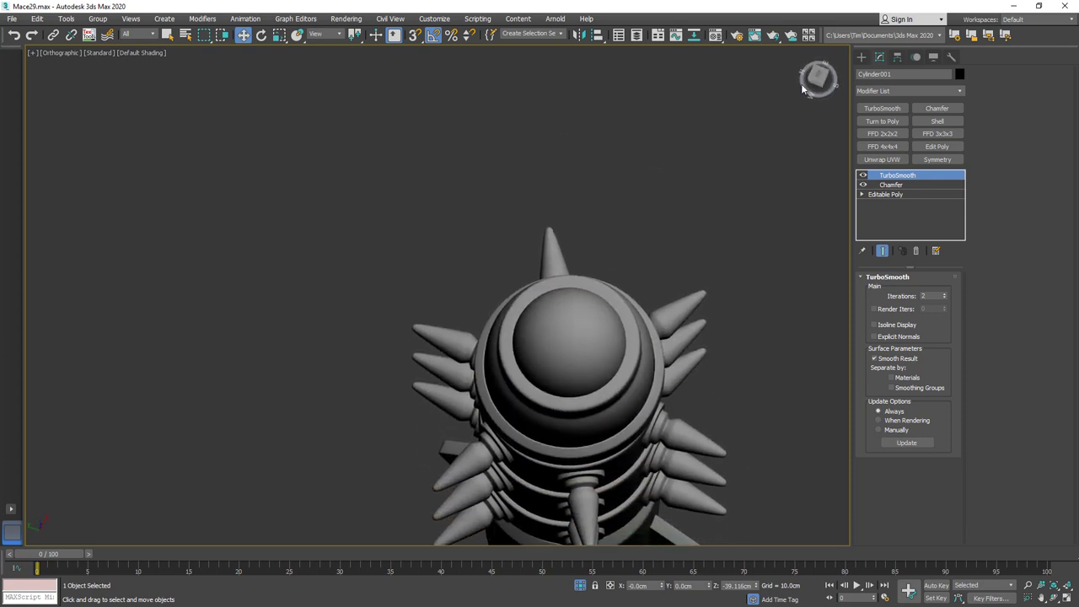
{"action": "left_click", "coordinate": [818, 78]}
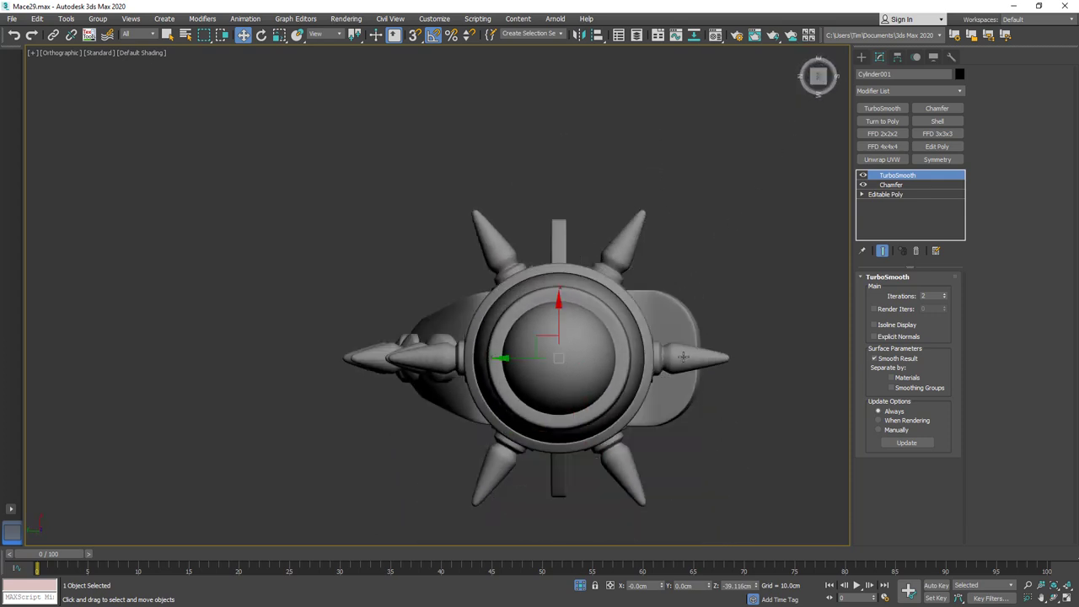
{"action": "middle_click_drag", "start_coordinate": [685, 354], "coordinate": [686, 266], "text": "alt"}
{"action": "left_click", "coordinate": [689, 56]}
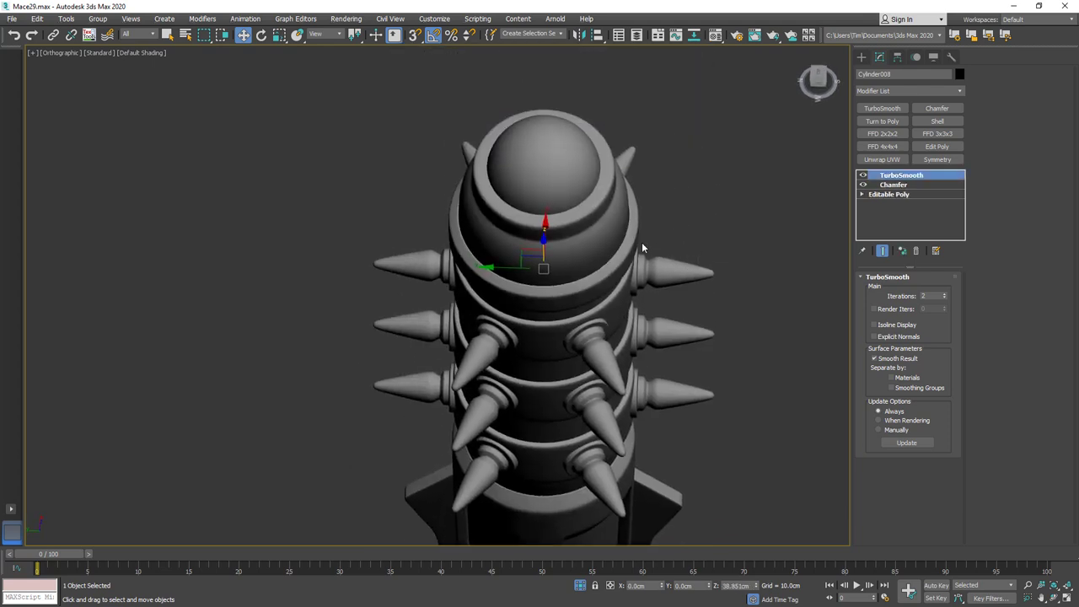
{"action": "key", "text": "e"}
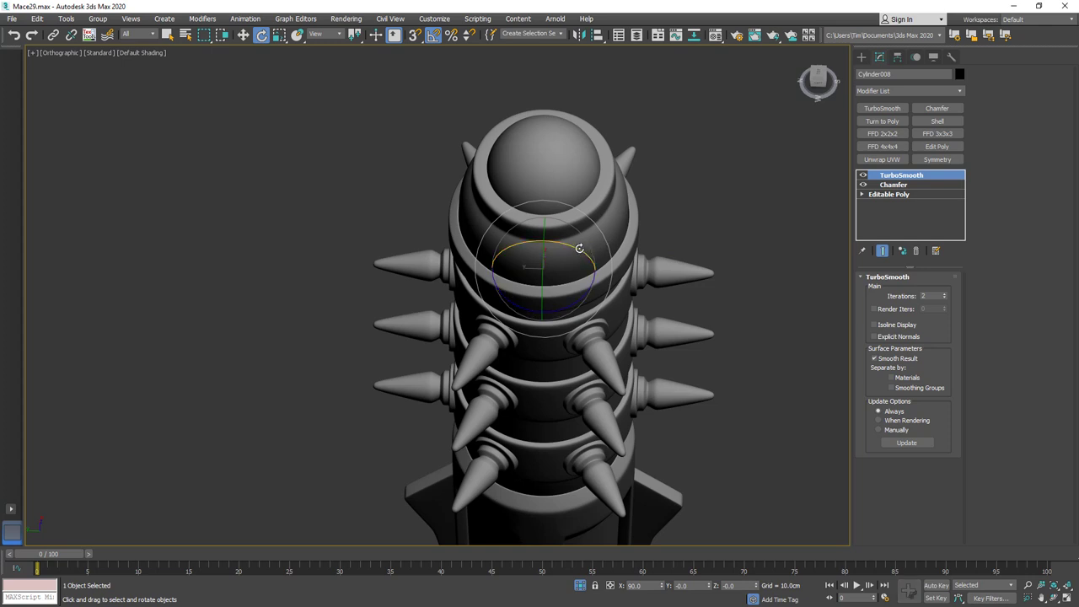
{"action": "left_click_drag", "start_coordinate": [584, 248], "coordinate": [539, 226], "text": "shift"}
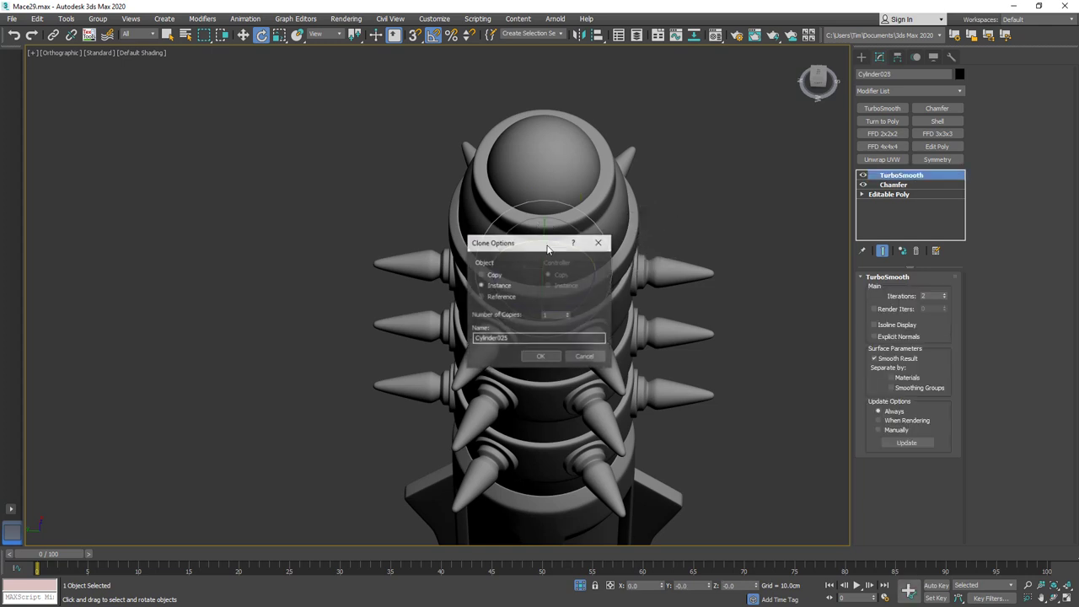
{"action": "left_click", "coordinate": [533, 354]}
{"action": "mouse_move", "coordinate": [514, 244]}
{"action": "middle_mouse_down"}
{"action": "mouse_move", "coordinate": [509, 310]}
{"action": "mouse_move", "coordinate": [536, 291]}
{"action": "middle_mouse_up"}
{"action": "key", "text": "w"}
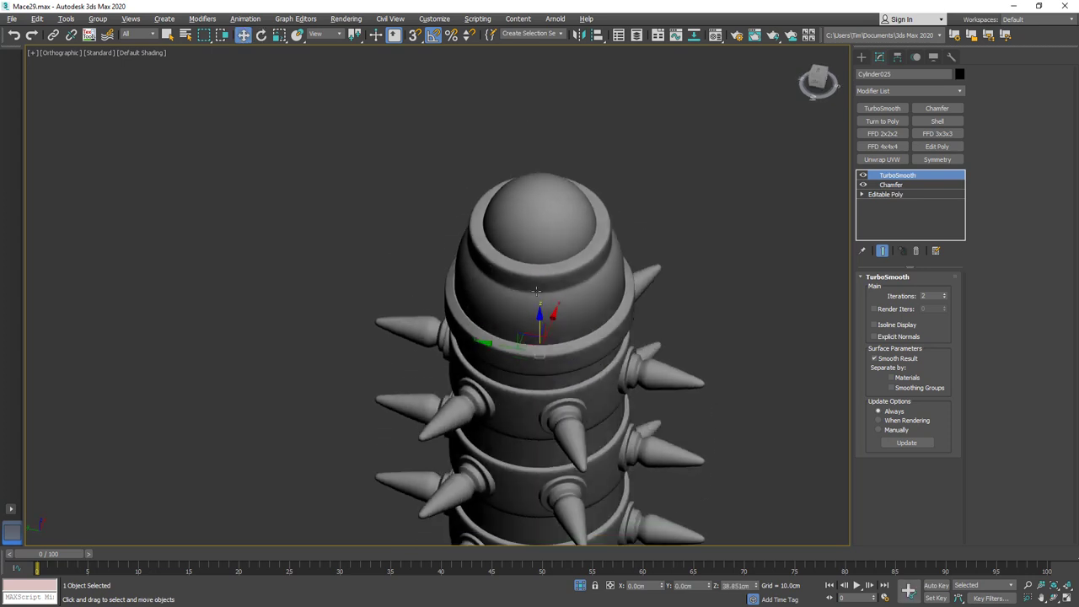
{"action": "key", "text": "Delete"}
{"action": "left_click", "coordinate": [536, 254]}
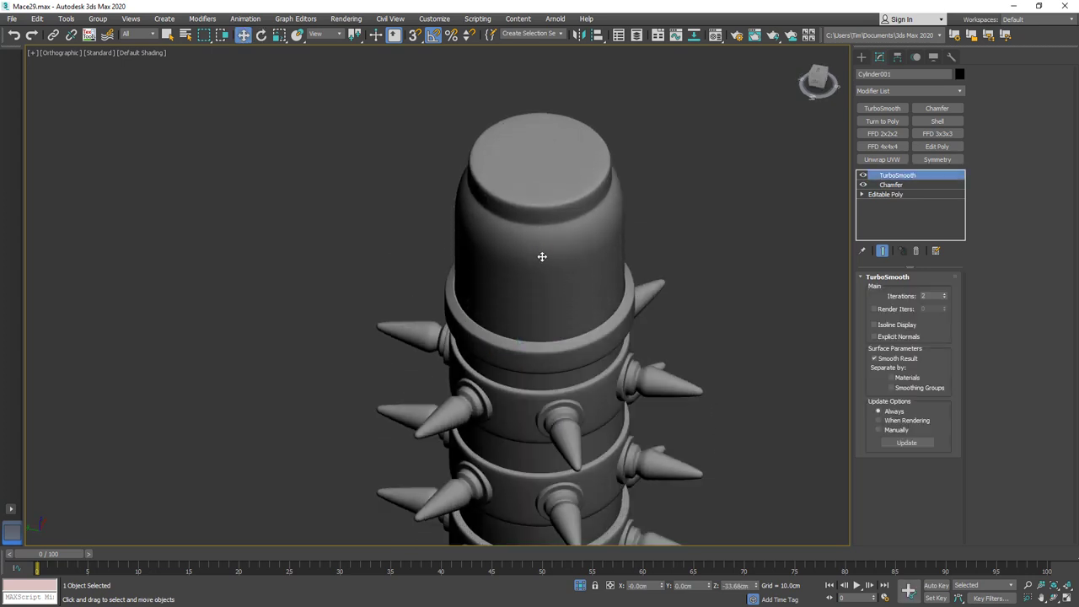
{"action": "key", "text": "ctrl+z"}
In wireframe, select the upright spike copy and raise it about 9 cm onto the dome's peak, then restore shading and check the tip.
{"action": "key", "text": "F3"}
{"action": "middle_click_drag", "start_coordinate": [556, 296], "coordinate": [552, 261], "text": "alt"}
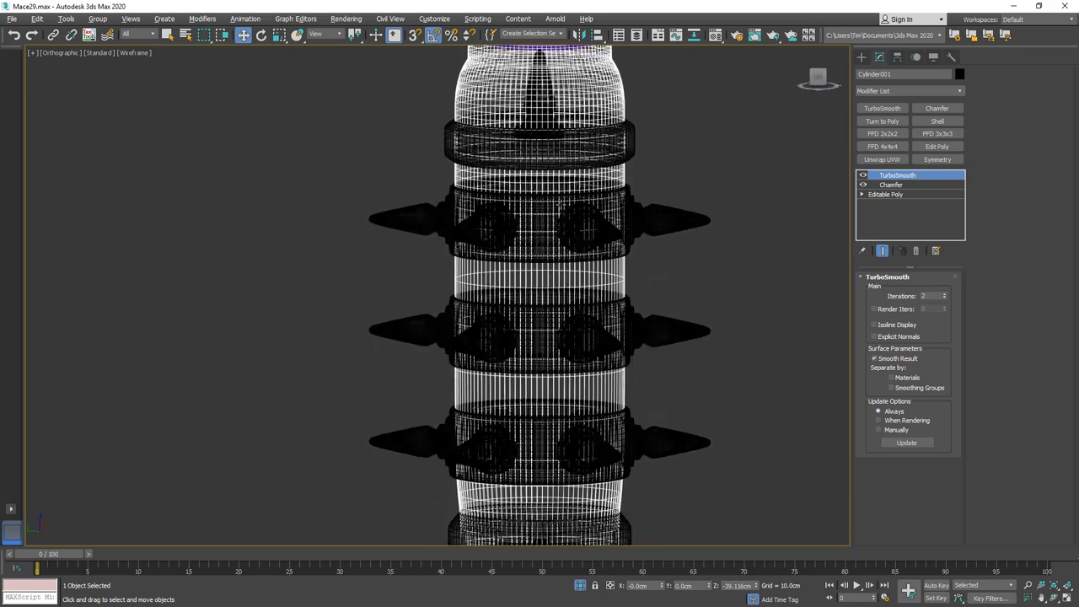
{"action": "scroll", "coordinate": [531, 106], "scroll_direction": "up", "scroll_amount": 5}
{"action": "left_click", "coordinate": [547, 101]}
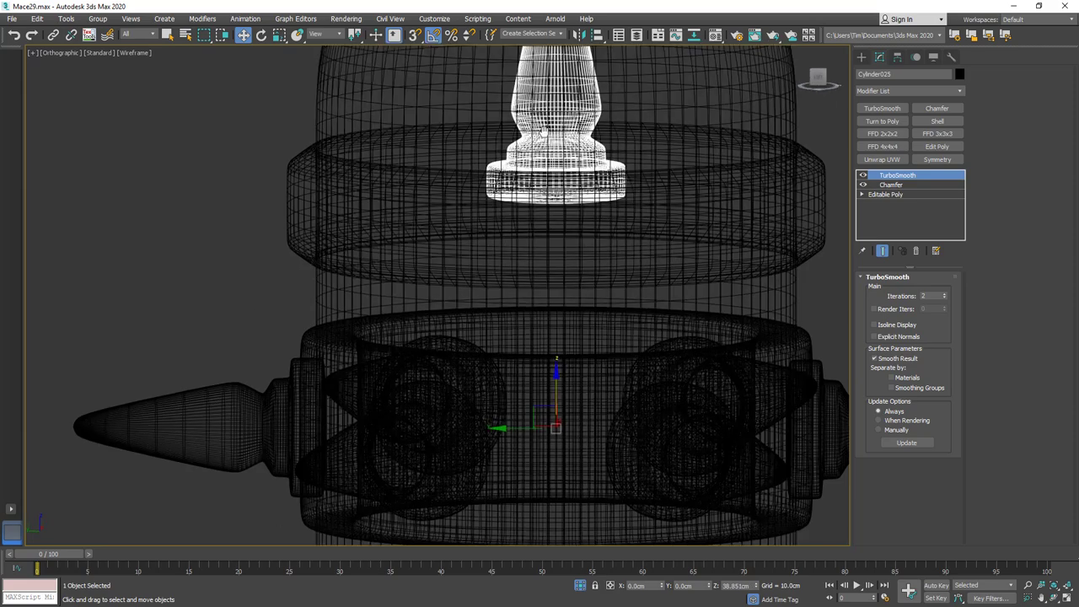
{"action": "scroll", "coordinate": [548, 248], "scroll_direction": "down", "scroll_amount": 3}
{"action": "left_click_drag", "start_coordinate": [550, 367], "coordinate": [556, 175]}
{"action": "key", "text": "F3"}
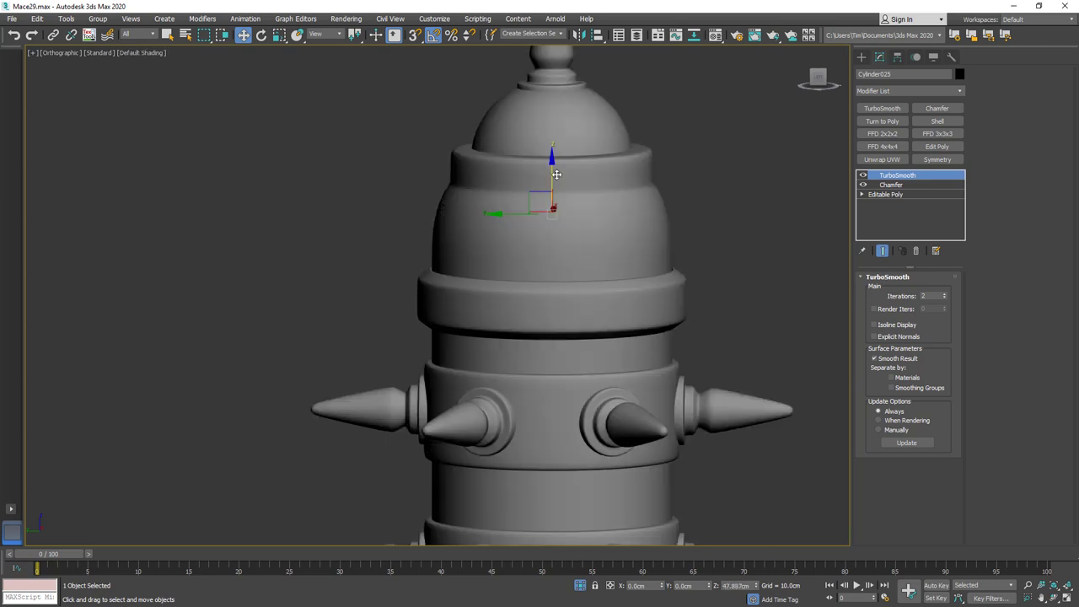
{"action": "scroll", "coordinate": [556, 175], "scroll_direction": "down", "scroll_amount": 6}
{"action": "middle_click_drag", "start_coordinate": [553, 357], "coordinate": [507, 233]}
{"action": "scroll", "coordinate": [553, 124], "scroll_direction": "up", "scroll_amount": 5}
{"action": "middle_click_drag", "start_coordinate": [553, 124], "coordinate": [525, 139], "text": "alt"}
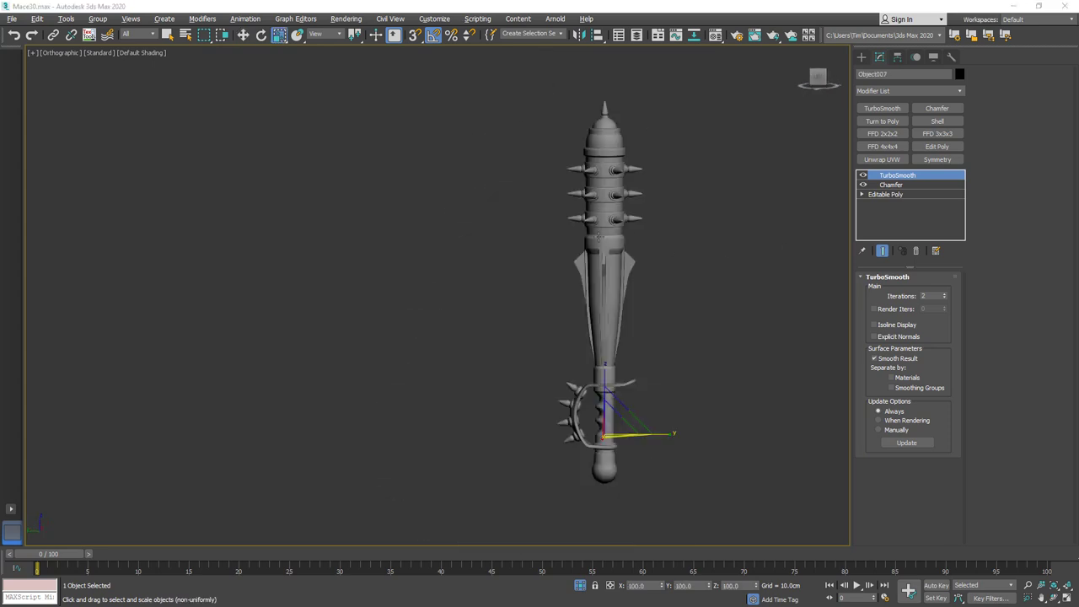
Show the edges, select the collar below the spiked bands and connect the edge ring on its upper bevel with a new loop.
{"action": "scroll", "coordinate": [616, 220], "scroll_direction": "up", "scroll_amount": 8}
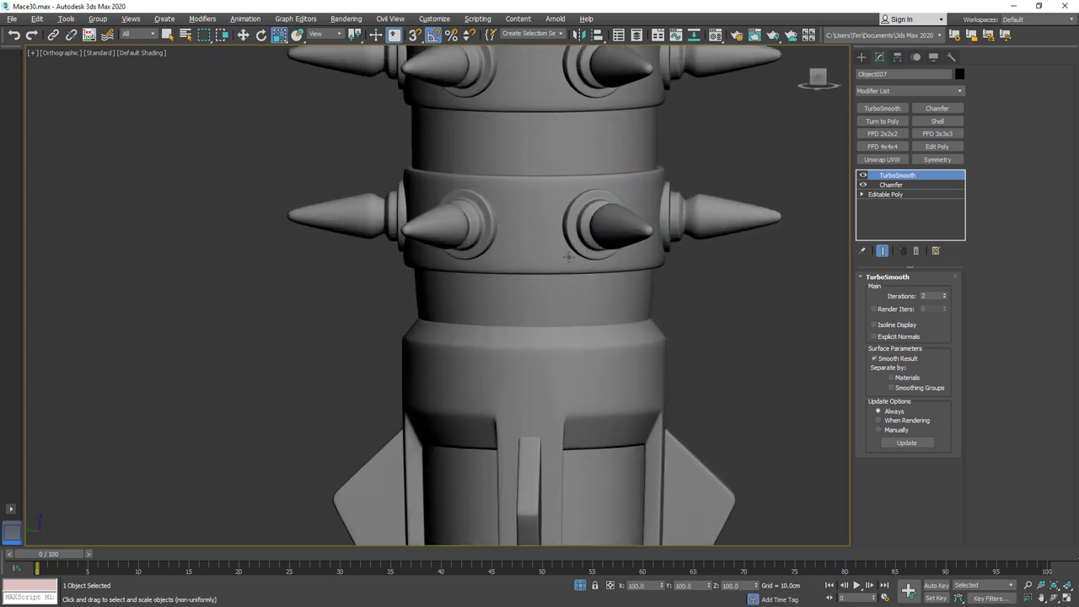
{"action": "left_click", "coordinate": [876, 194]}
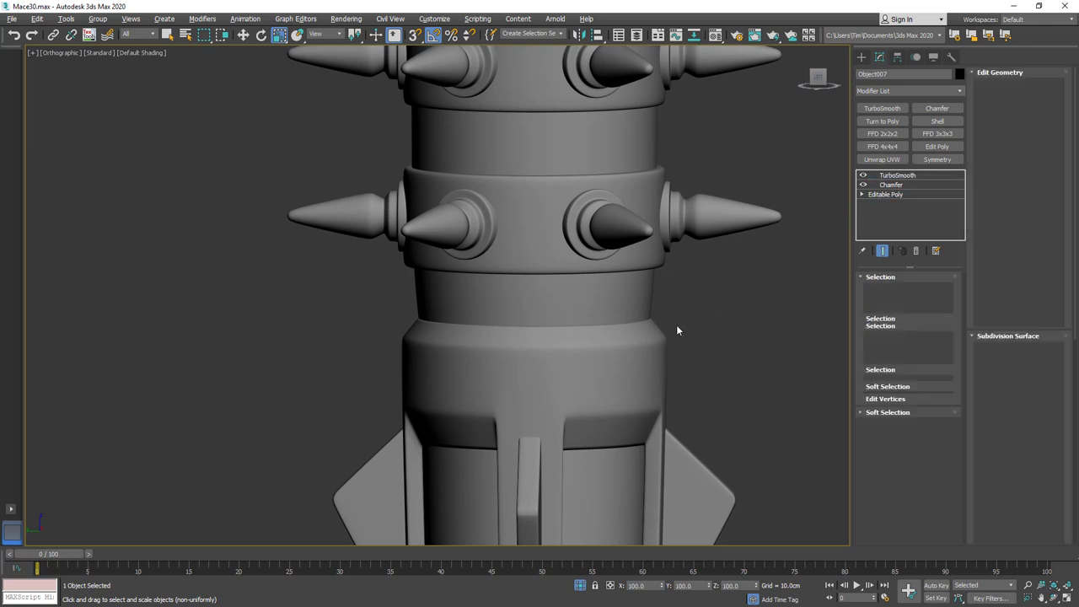
{"action": "key", "text": "F4"}
{"action": "left_click", "coordinate": [643, 352]}
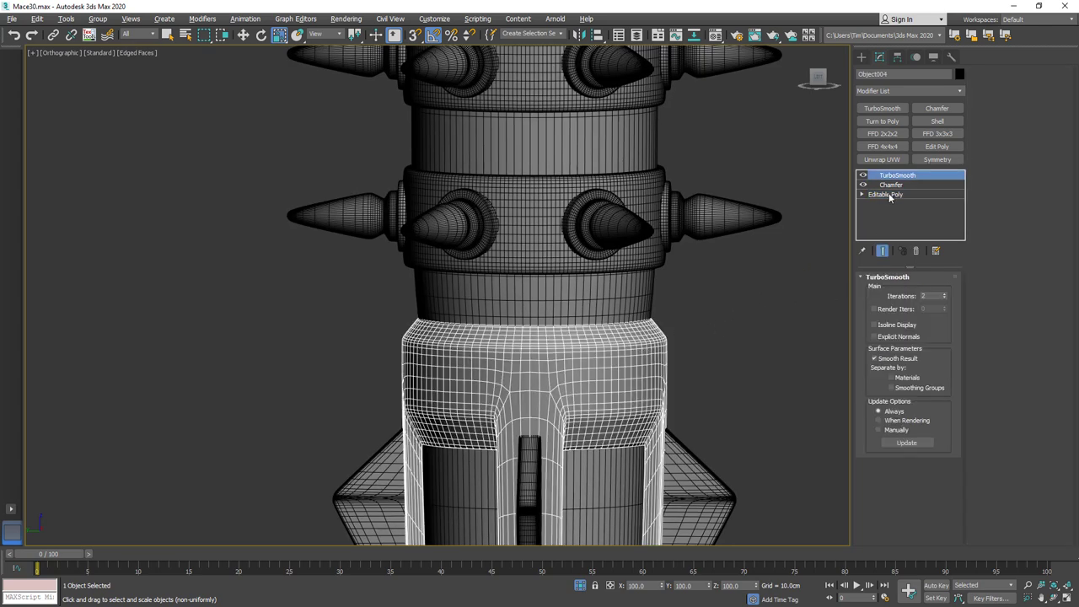
{"action": "left_click", "coordinate": [887, 195]}
{"action": "left_click", "coordinate": [892, 290]}
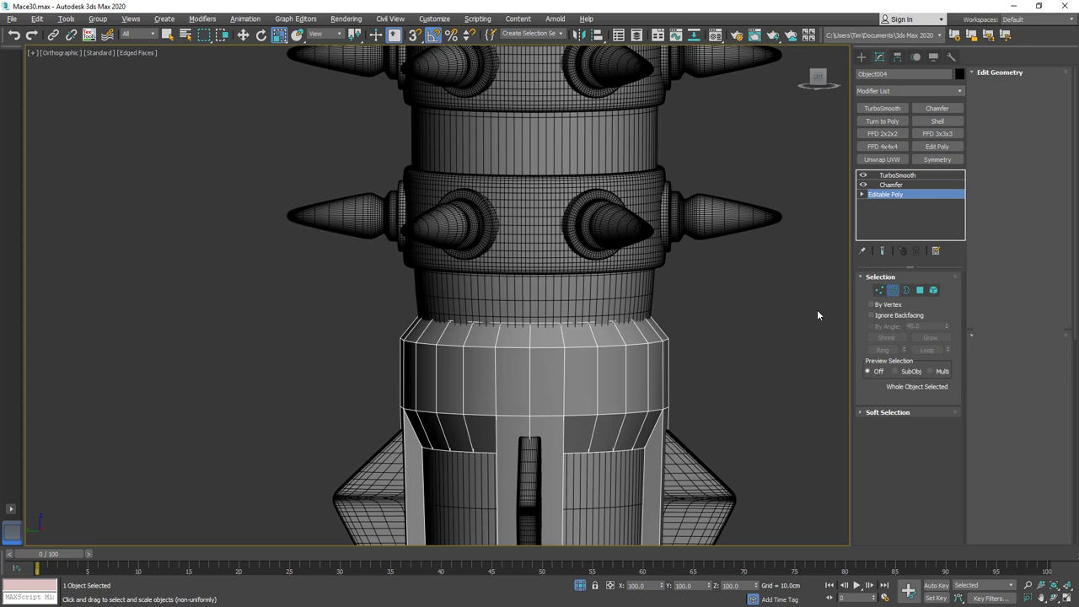
{"action": "left_click", "coordinate": [640, 331]}
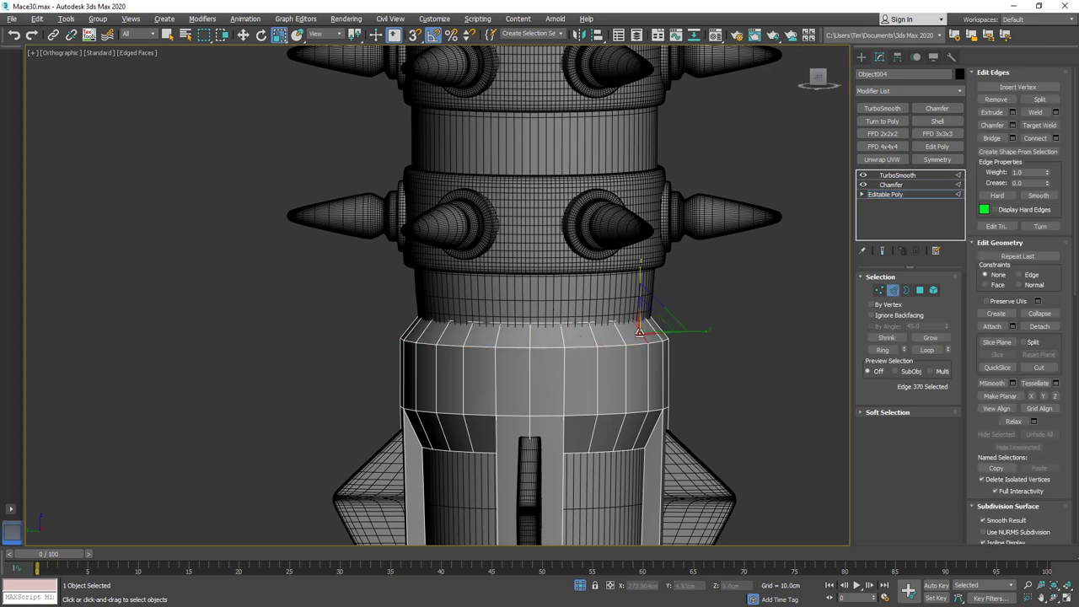
{"action": "left_click", "coordinate": [883, 349]}
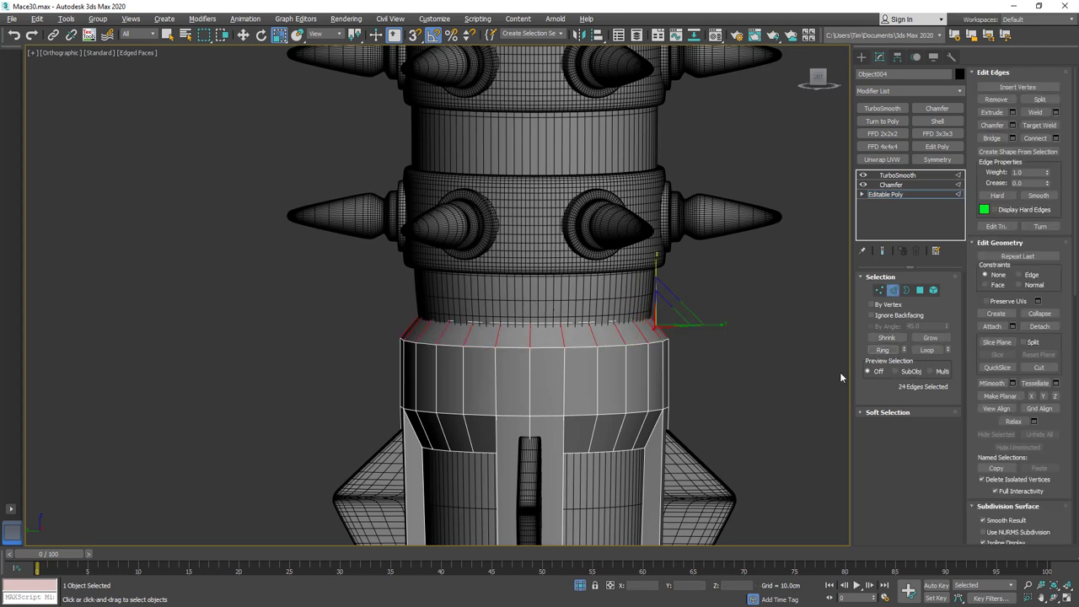
{"action": "left_click", "coordinate": [1035, 139]}
Scale the collar's new edge loop to 105 percent, leave edge editing, hide the edges and check the whole mace.
{"action": "left_click_drag", "start_coordinate": [536, 321], "coordinate": [536, 313]}
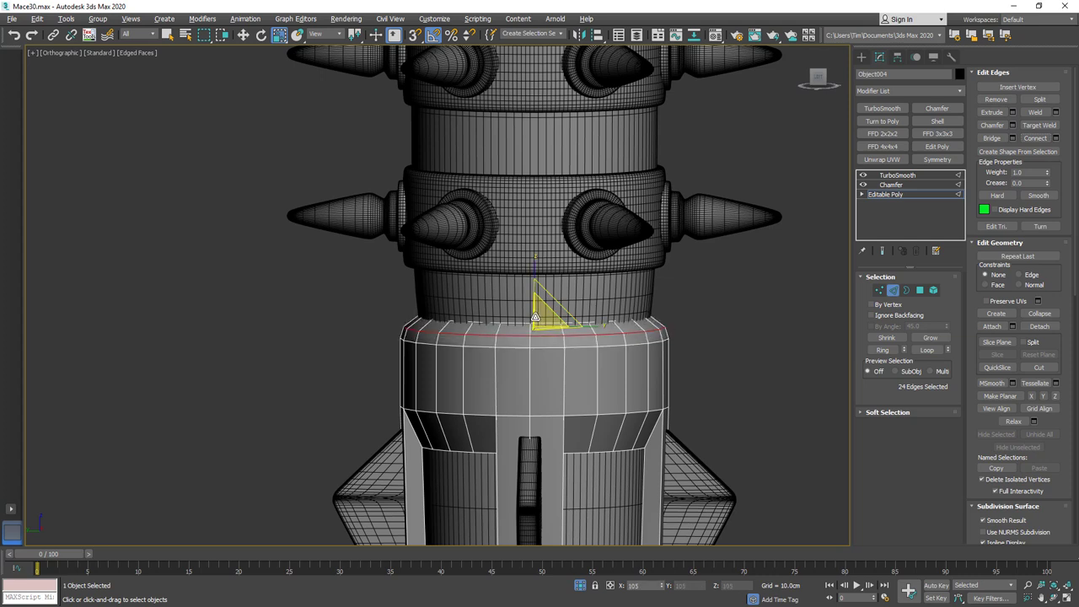
{"action": "key", "text": "w"}
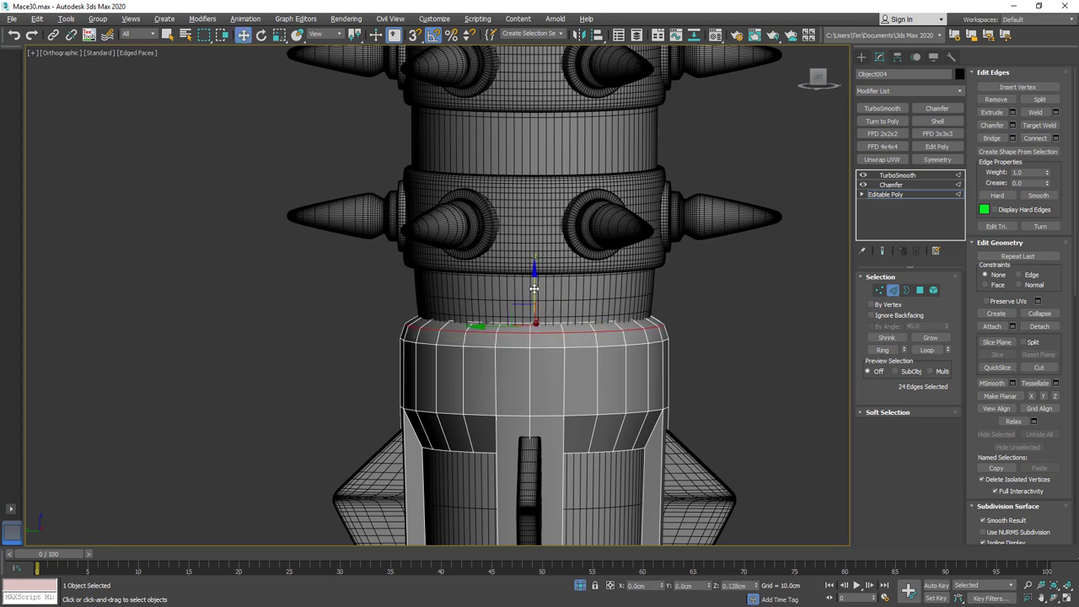
{"action": "key", "text": "2"}
{"action": "left_click", "coordinate": [744, 348]}
{"action": "key", "text": "F4"}
{"action": "scroll", "coordinate": [649, 314], "scroll_direction": "down", "scroll_amount": 3}
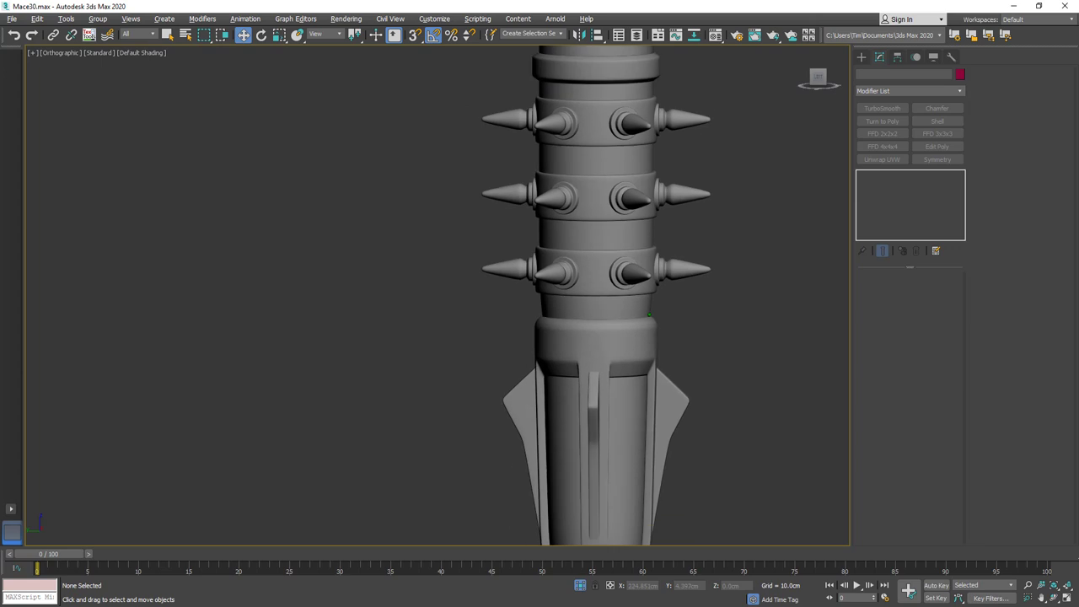
{"action": "scroll", "coordinate": [649, 314], "scroll_direction": "down", "scroll_amount": 6}
{"action": "middle_click_drag", "start_coordinate": [616, 407], "coordinate": [566, 354]}
{"action": "scroll", "coordinate": [605, 367], "scroll_direction": "down", "scroll_amount": 2}
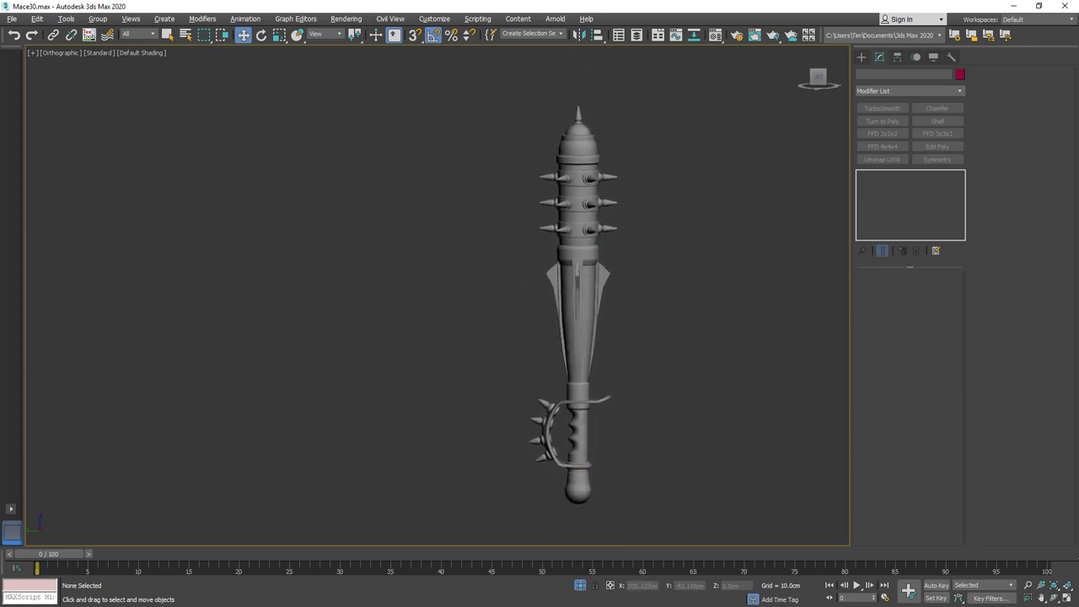
Save the scene as Mace31.max, then show the edges, select the side fins and go to their Editable Poly level.
{"action": "key", "text": "ctrl+s"}
{"action": "scroll", "coordinate": [619, 253], "scroll_direction": "up", "scroll_amount": 8}
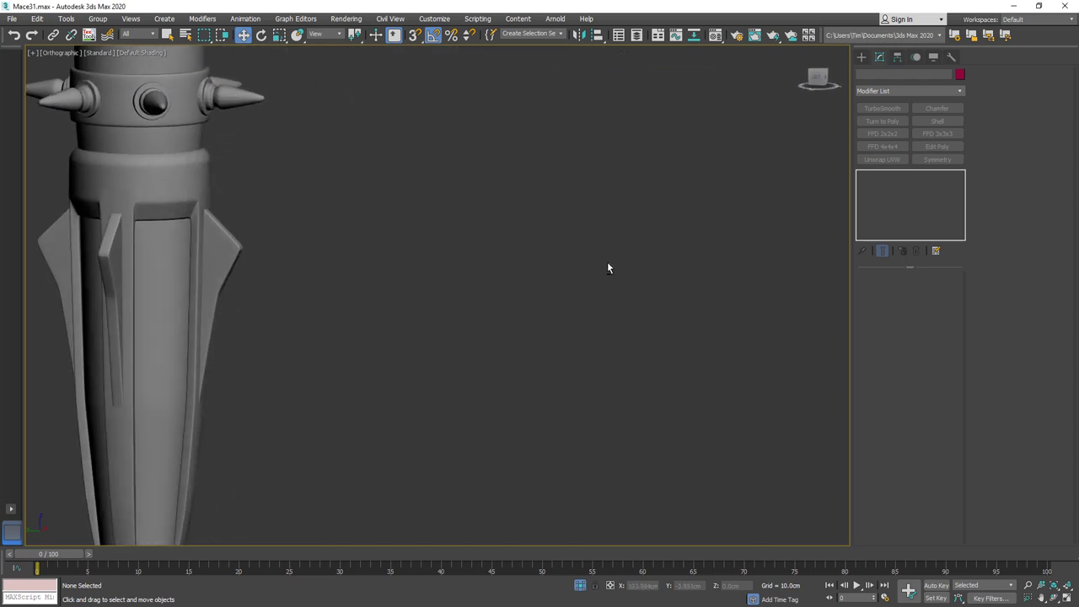
{"action": "middle_click_drag", "start_coordinate": [204, 275], "coordinate": [542, 211]}
{"action": "key", "text": "F4"}
{"action": "left_click", "coordinate": [518, 218]}
{"action": "left_click", "coordinate": [889, 194]}
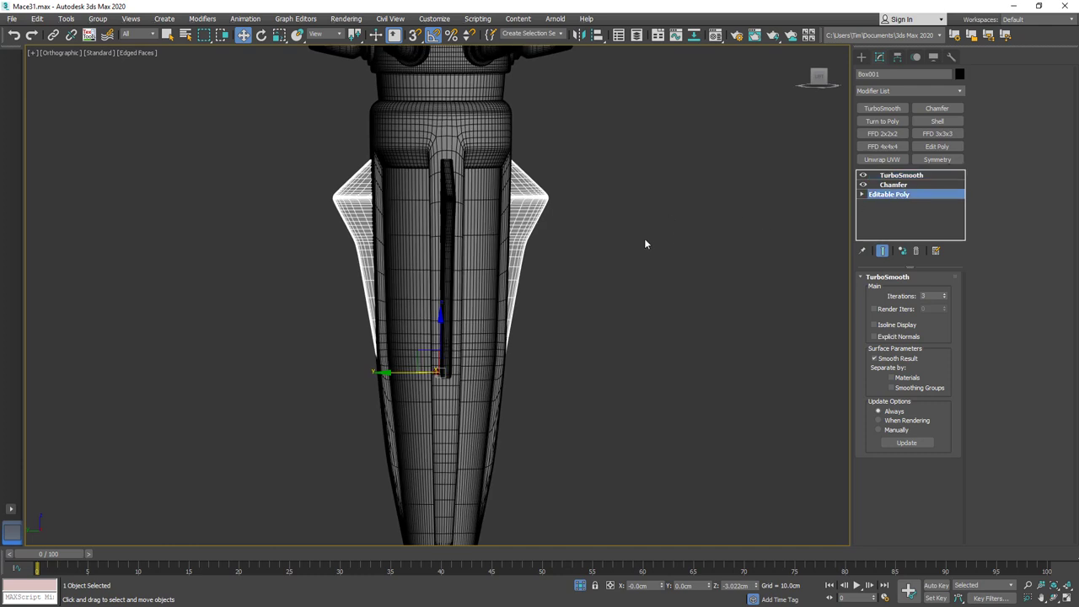
In wireframe, select the fins' long lower edges and connect them with a new edge loop, then restore shading.
{"action": "middle_click_drag", "start_coordinate": [520, 294], "coordinate": [568, 252]}
{"action": "key", "text": "F3"}
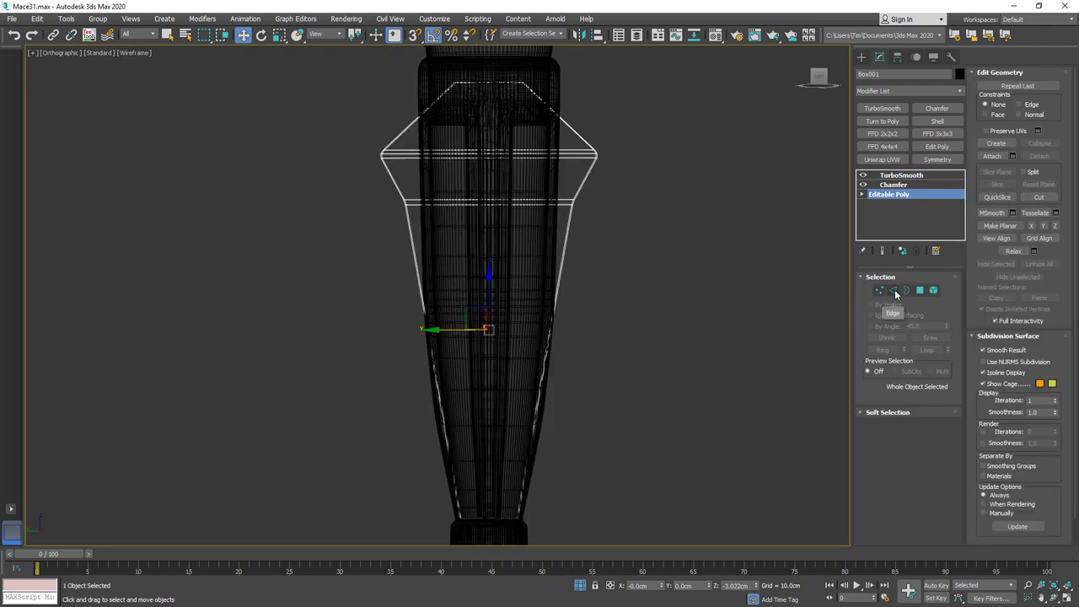
{"action": "left_click", "coordinate": [892, 290]}
{"action": "left_click_drag", "start_coordinate": [685, 317], "coordinate": [343, 321]}
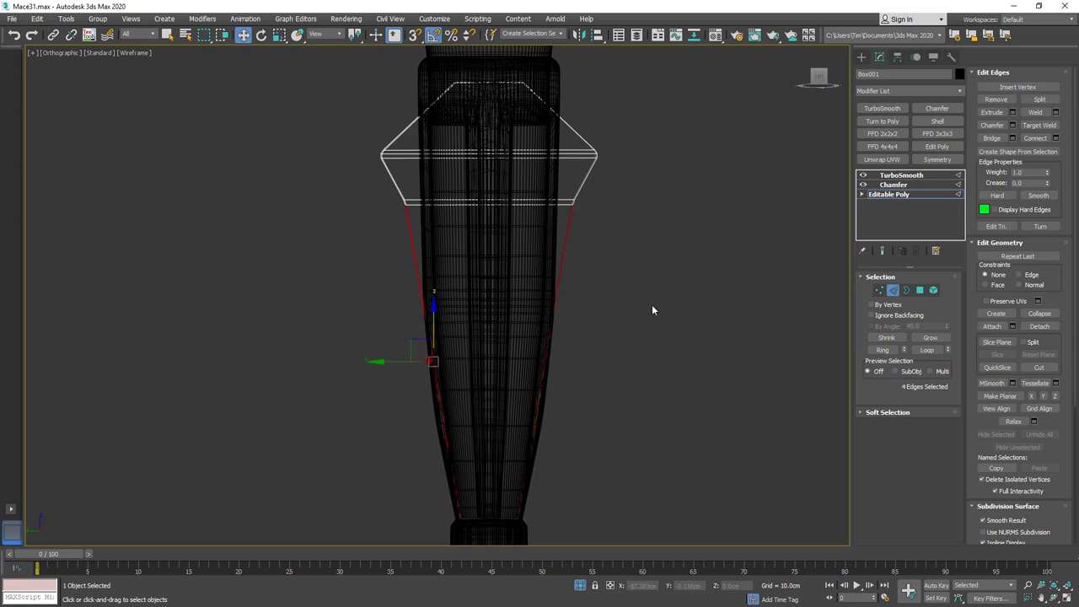
{"action": "left_click", "coordinate": [1040, 139]}
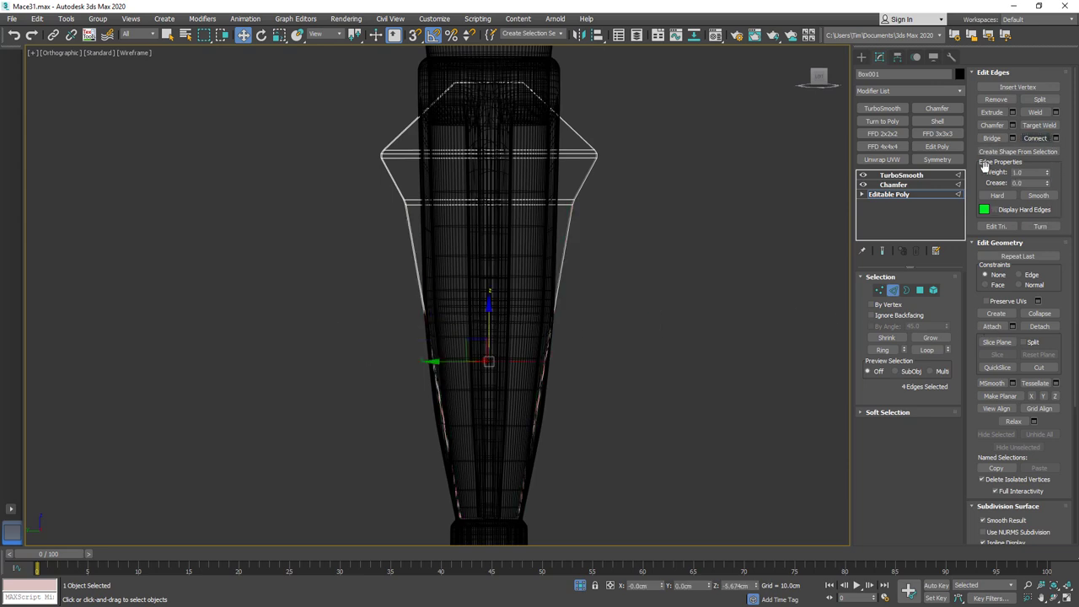
{"action": "key", "text": "F3"}
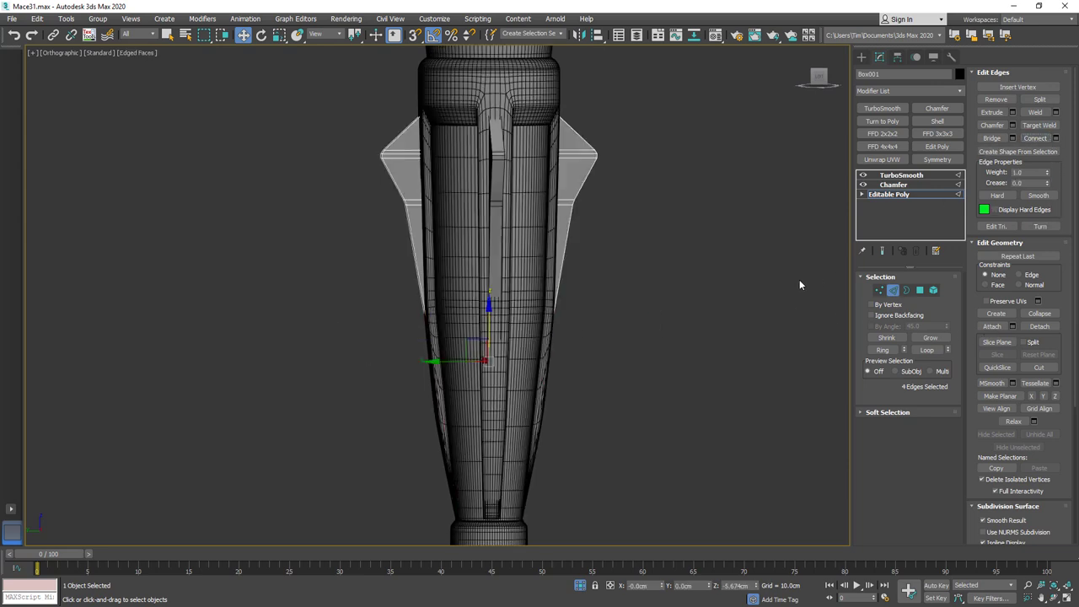
Scale the vertices of the fins' new loop outward along Y in wireframe so the lower fin profile extends beyond the shaft.
{"action": "left_click", "coordinate": [880, 291]}
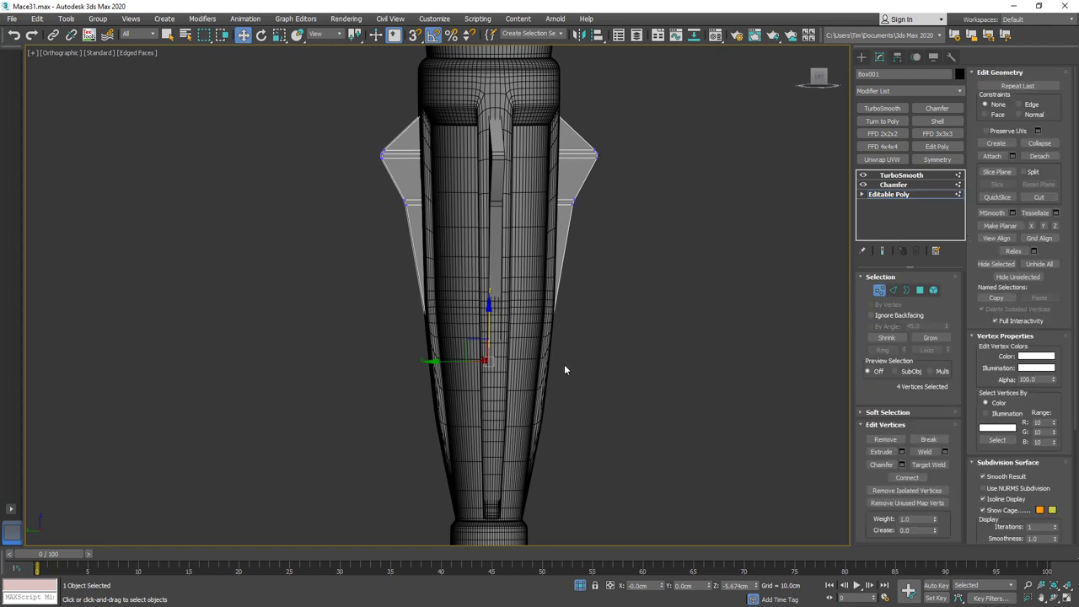
{"action": "key", "text": "F3"}
{"action": "key", "text": "r"}
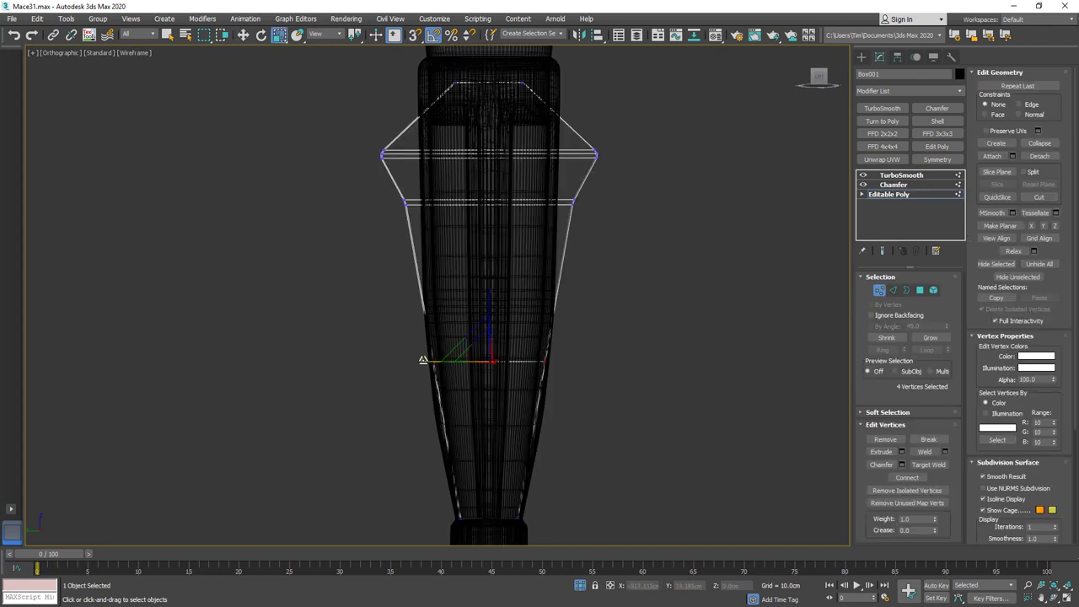
{"action": "left_click_drag", "start_coordinate": [423, 359], "coordinate": [414, 360]}
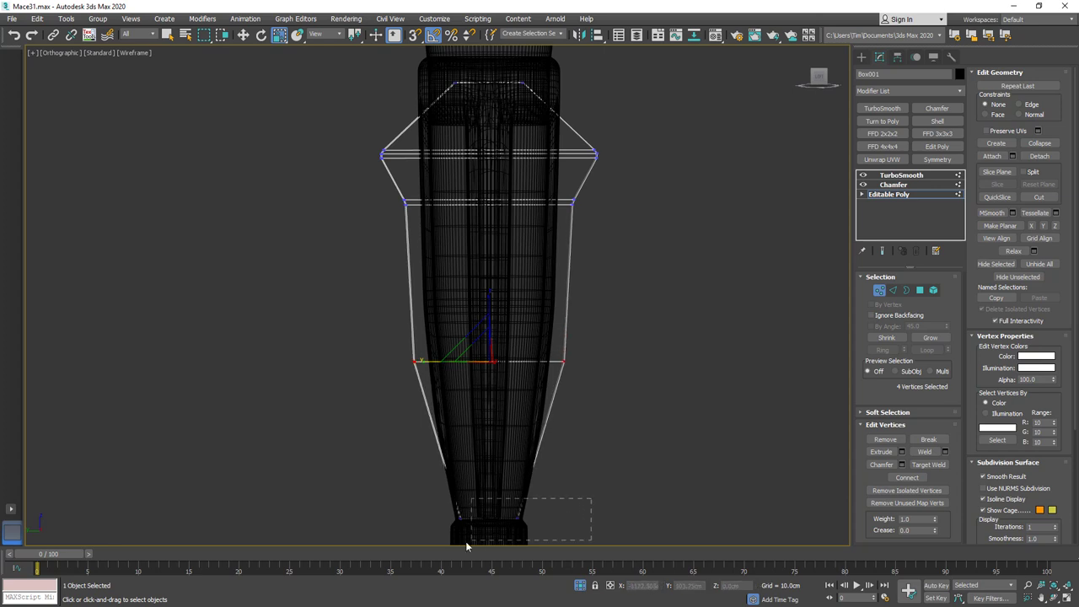
Select the fins' bottommost vertices and raise them about 6 cm along Z, then restore the shaded view.
{"action": "left_click_drag", "start_coordinate": [411, 539], "coordinate": [411, 539]}
{"action": "key", "text": "w"}
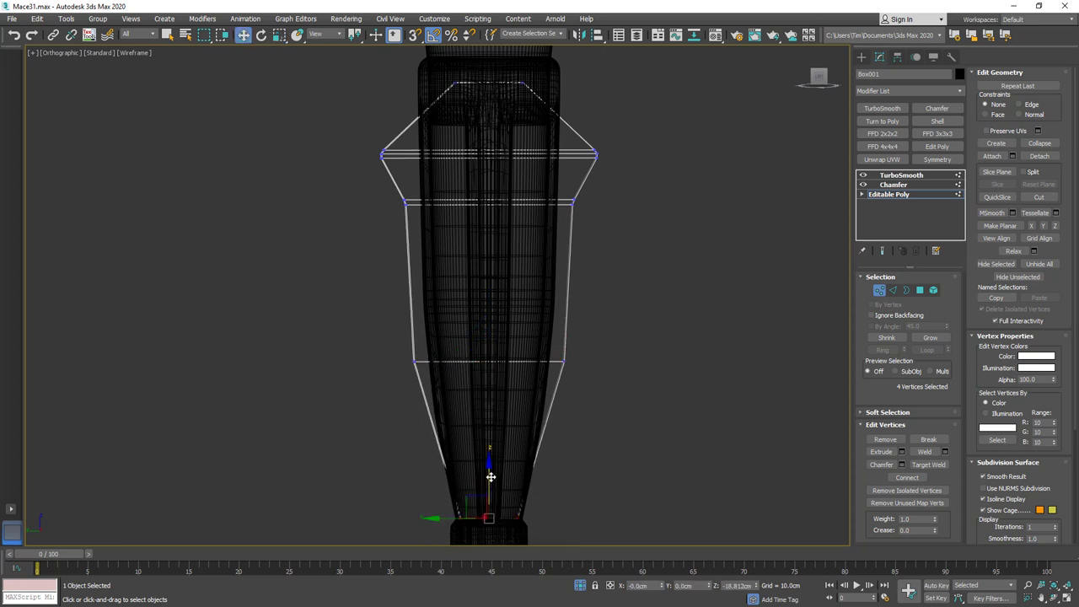
{"action": "left_click_drag", "start_coordinate": [490, 477], "coordinate": [504, 403]}
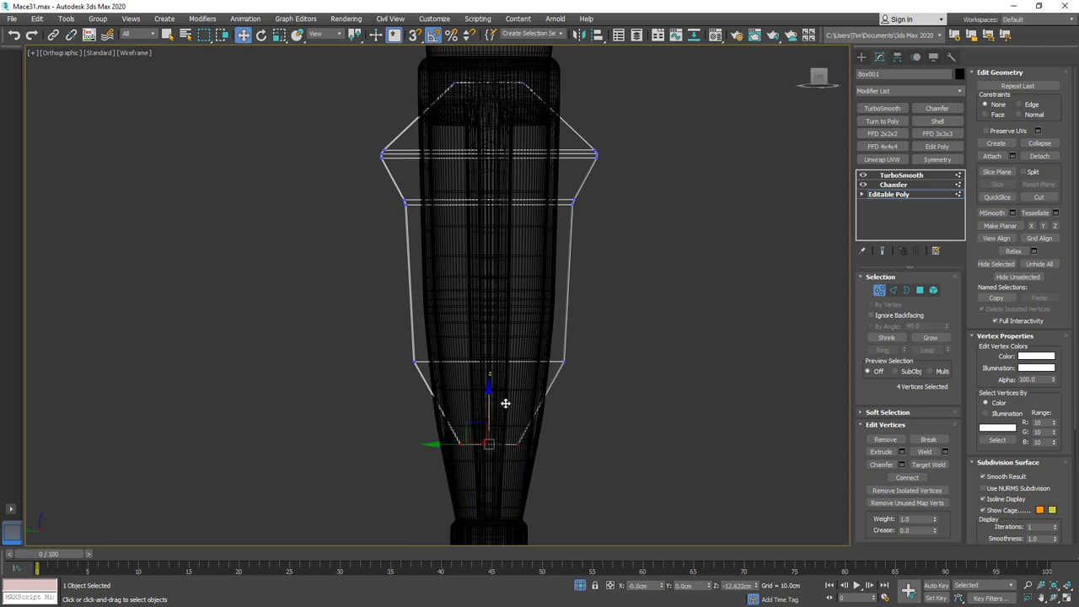
{"action": "key", "text": "F3"}
{"action": "scroll", "coordinate": [554, 391], "scroll_direction": "up", "scroll_amount": 2}
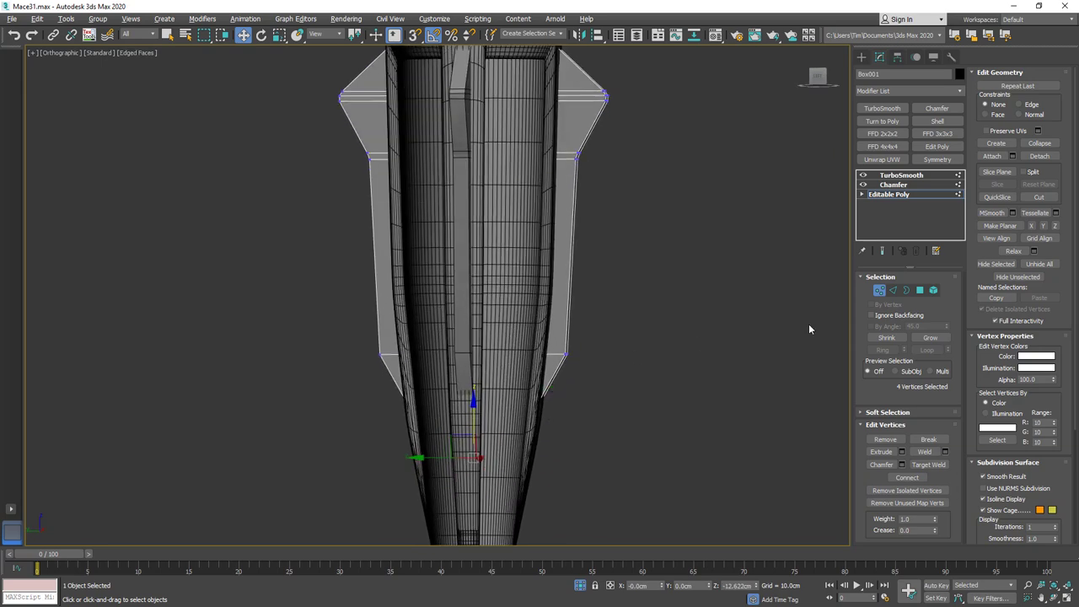
Chamfer the fins' new lower edge loop by 0.232 cm with one segment, leave edge editing and hide the edges.
{"action": "left_click", "coordinate": [893, 289]}
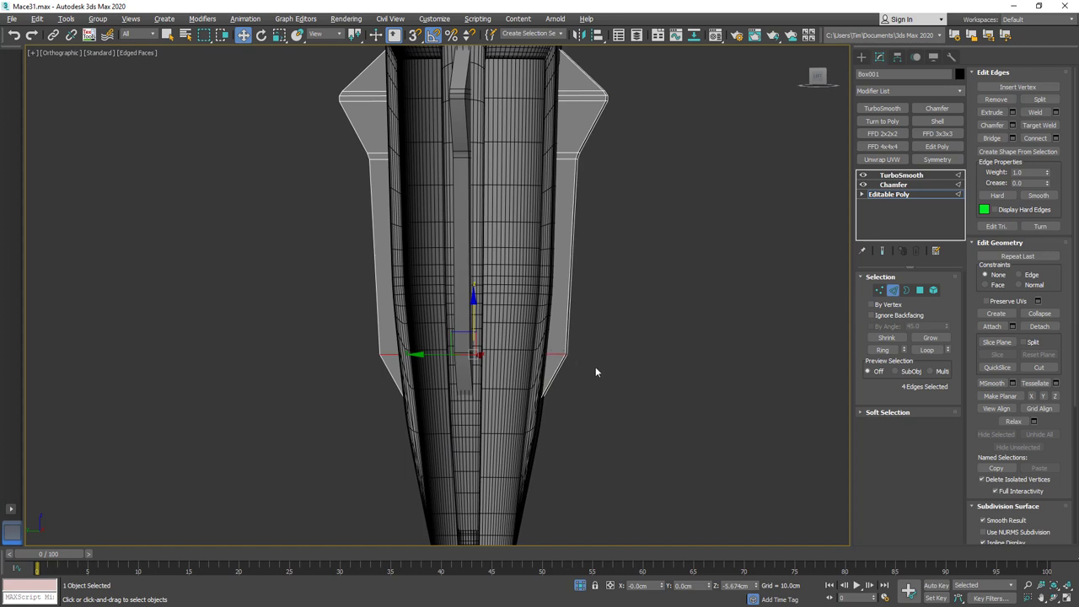
{"action": "scroll", "coordinate": [535, 357], "scroll_direction": "up", "scroll_amount": 3}
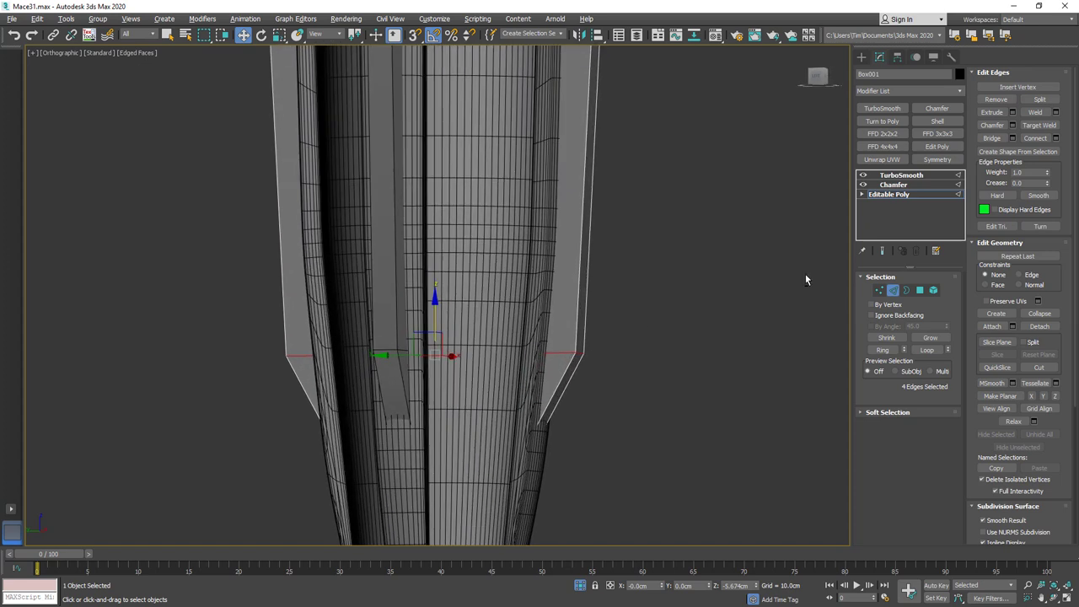
{"action": "left_click", "coordinate": [1012, 125]}
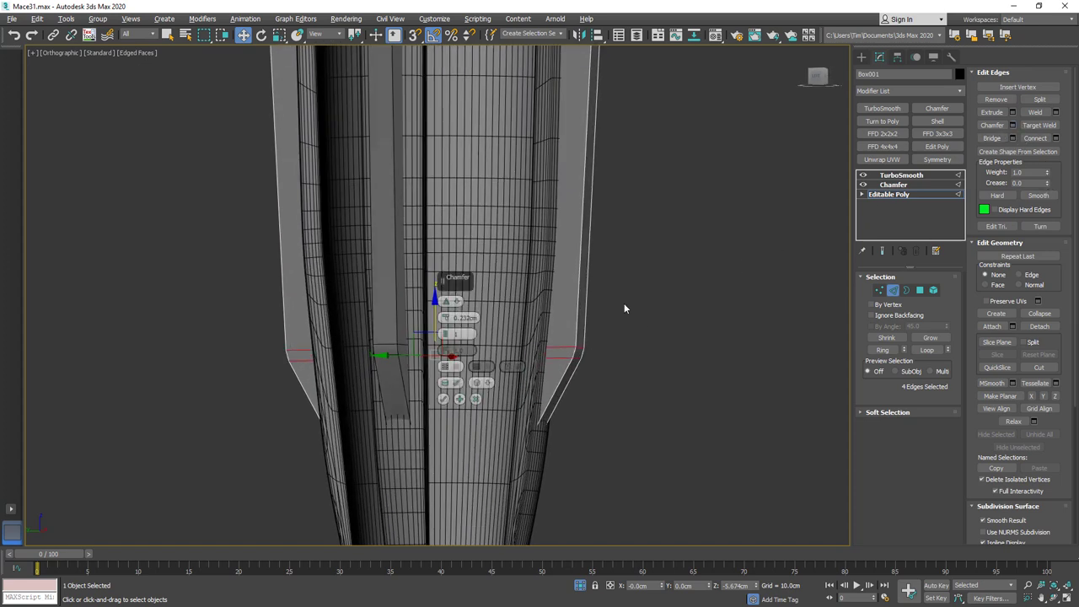
{"action": "mouse_move", "coordinate": [539, 341]}
{"action": "middle_mouse_down", "text": "alt"}
{"action": "mouse_move", "coordinate": [626, 345]}
{"action": "mouse_move", "coordinate": [424, 397]}
{"action": "mouse_move", "coordinate": [494, 357]}
{"action": "mouse_move", "coordinate": [623, 343]}
{"action": "mouse_move", "coordinate": [657, 307]}
{"action": "mouse_move", "coordinate": [671, 312]}
{"action": "mouse_move", "coordinate": [635, 295]}
{"action": "mouse_move", "coordinate": [627, 273]}
{"action": "mouse_move", "coordinate": [793, 265]}
{"action": "middle_mouse_up", "text": "alt"}
{"action": "left_click", "coordinate": [444, 399]}
{"action": "scroll", "coordinate": [622, 344], "scroll_direction": "down", "scroll_amount": 3}
{"action": "key", "text": "2"}
{"action": "key", "text": "F4"}
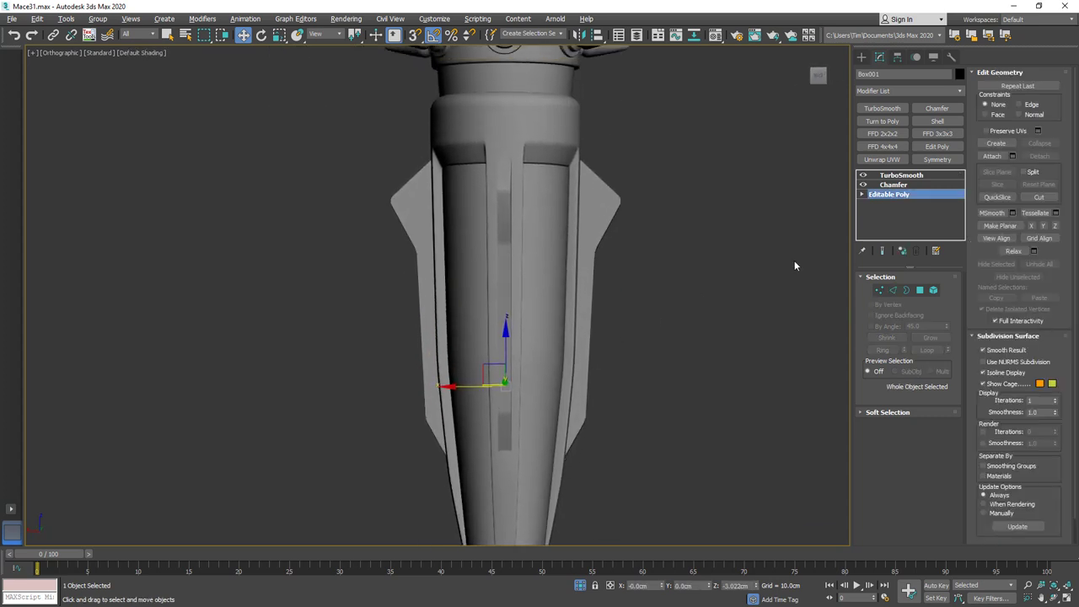
Select the fin vertices at the bend just below the widest points and scale them slightly outward along Y.
{"action": "left_click", "coordinate": [879, 291]}
{"action": "key", "text": "F3"}
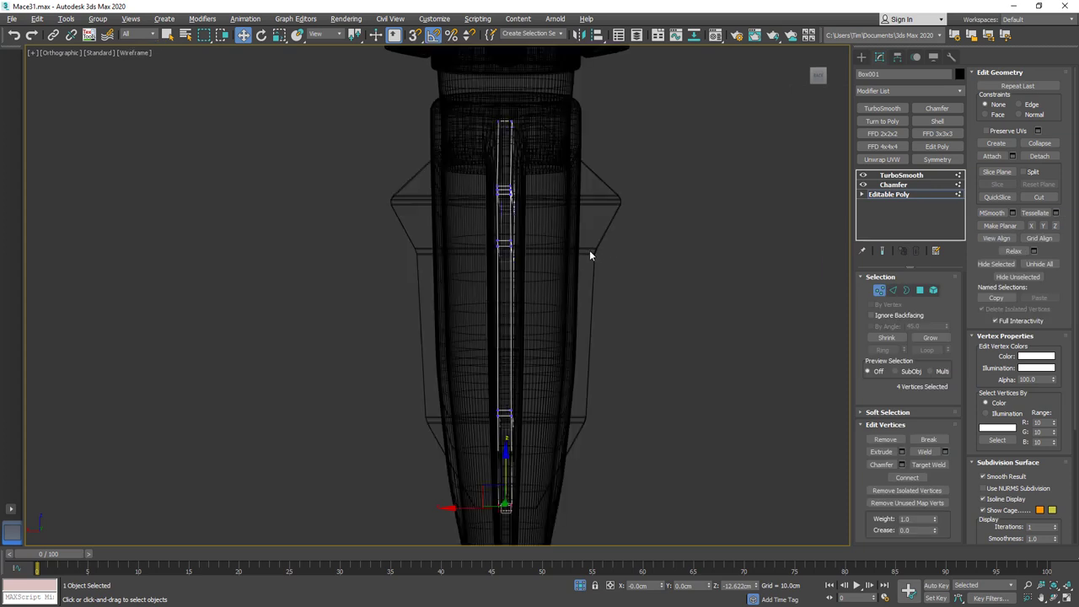
{"action": "mouse_move", "coordinate": [652, 262]}
{"action": "middle_mouse_down", "text": "alt"}
{"action": "mouse_move", "coordinate": [556, 264]}
{"action": "mouse_move", "coordinate": [573, 257]}
{"action": "middle_mouse_up", "text": "alt"}
{"action": "left_click_drag", "start_coordinate": [637, 236], "coordinate": [341, 280]}
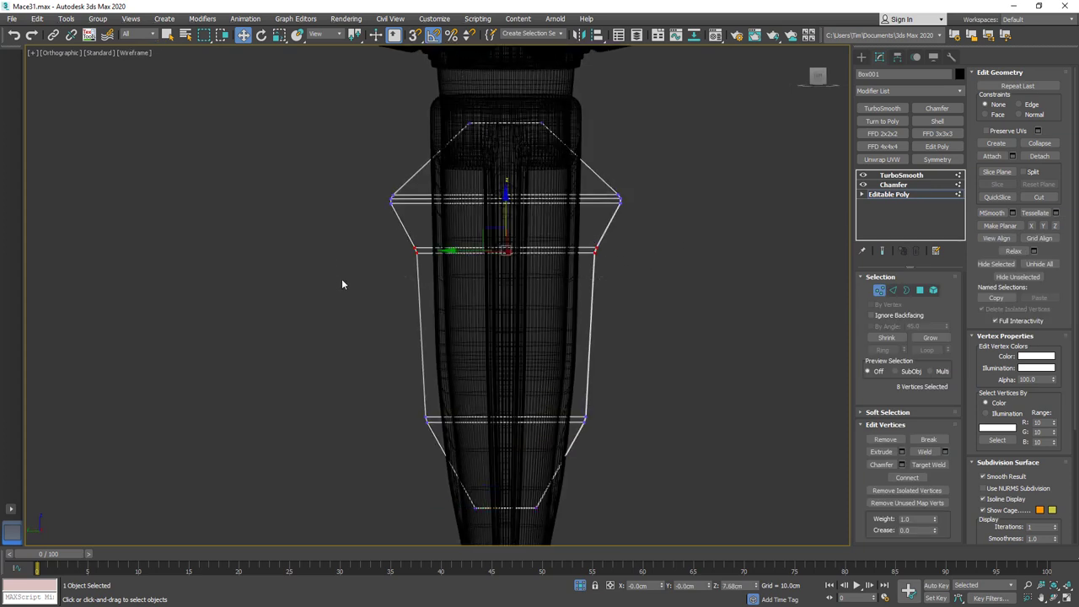
{"action": "key", "text": "F3"}
{"action": "scroll", "coordinate": [538, 276], "scroll_direction": "up", "scroll_amount": 4}
{"action": "key", "text": "r"}
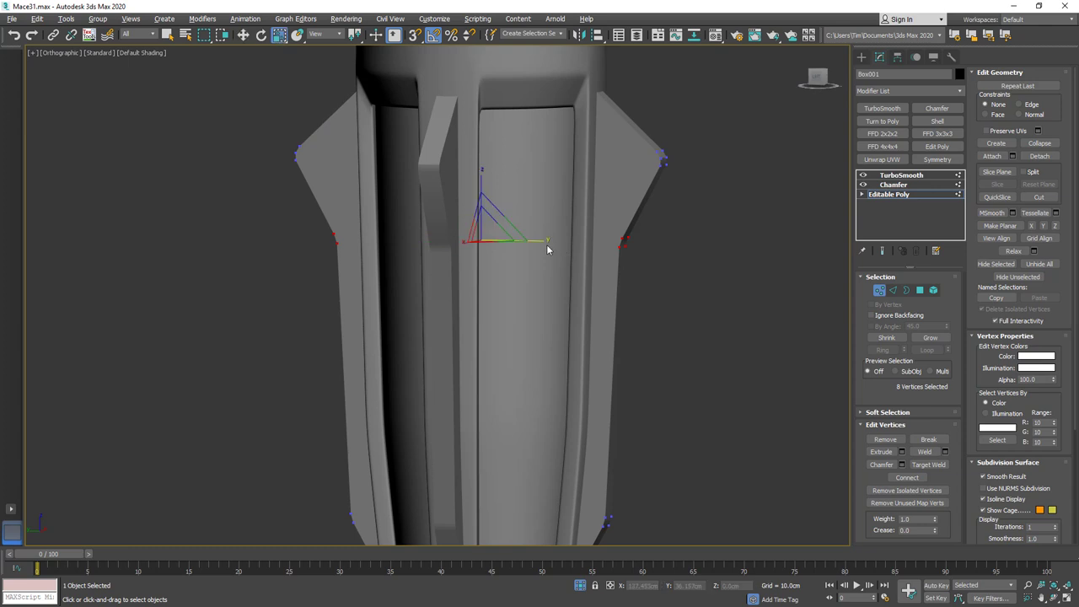
{"action": "left_click_drag", "start_coordinate": [547, 241], "coordinate": [554, 241]}
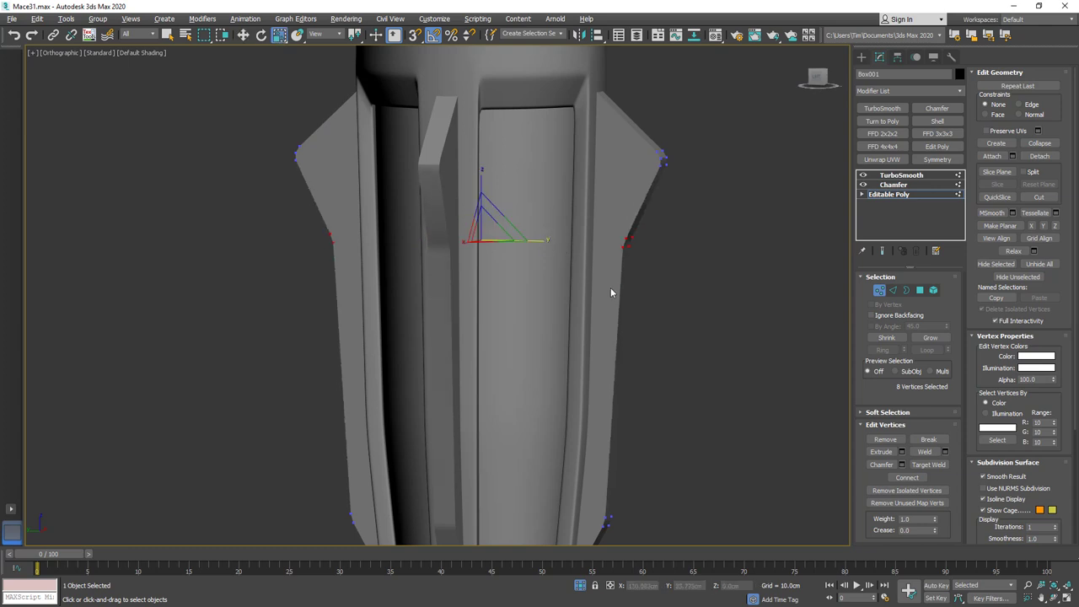
{"action": "scroll", "coordinate": [619, 300], "scroll_direction": "down", "scroll_amount": 4}
{"action": "middle_click_drag", "start_coordinate": [619, 300], "coordinate": [631, 319], "text": "alt"}
Connect the long fin edges between the upper and lower bends with a new loop and scale it slightly outward along Y.
{"action": "key", "text": "F4"}
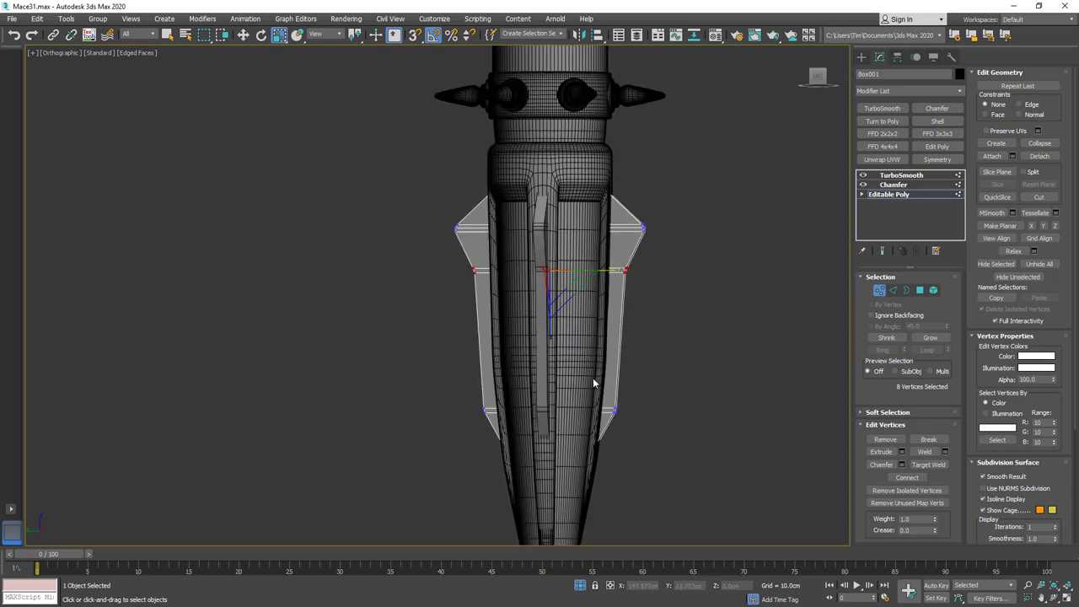
{"action": "left_click", "coordinate": [893, 289]}
{"action": "left_click_drag", "start_coordinate": [686, 355], "coordinate": [434, 349]}
{"action": "left_click", "coordinate": [1035, 137]}
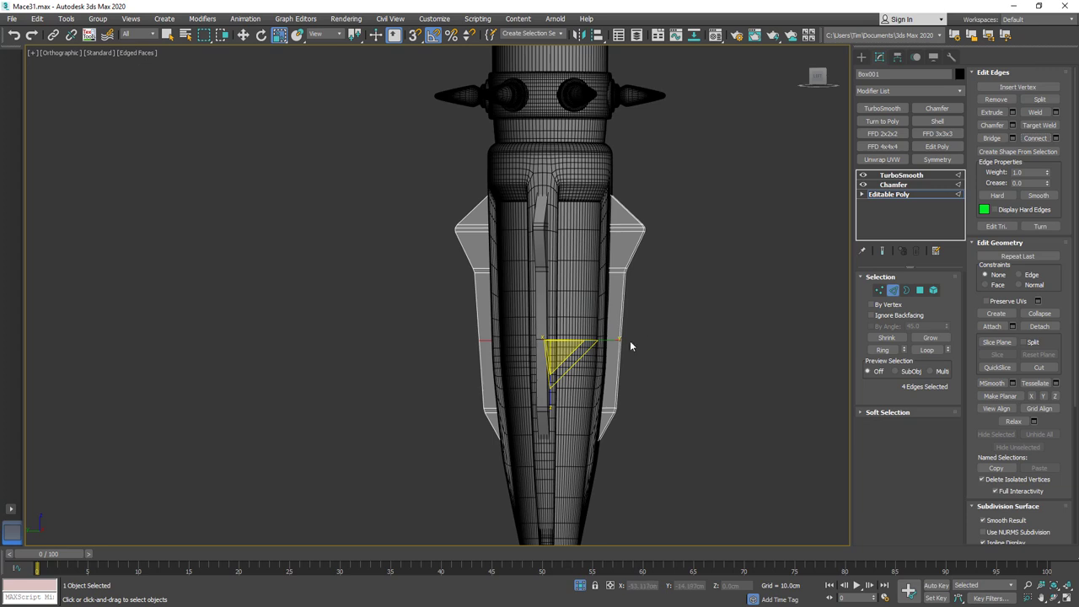
{"action": "middle_click_drag", "start_coordinate": [630, 340], "coordinate": [637, 292]}
{"action": "scroll", "coordinate": [636, 292], "scroll_direction": "up", "scroll_amount": 4}
{"action": "key", "text": "r"}
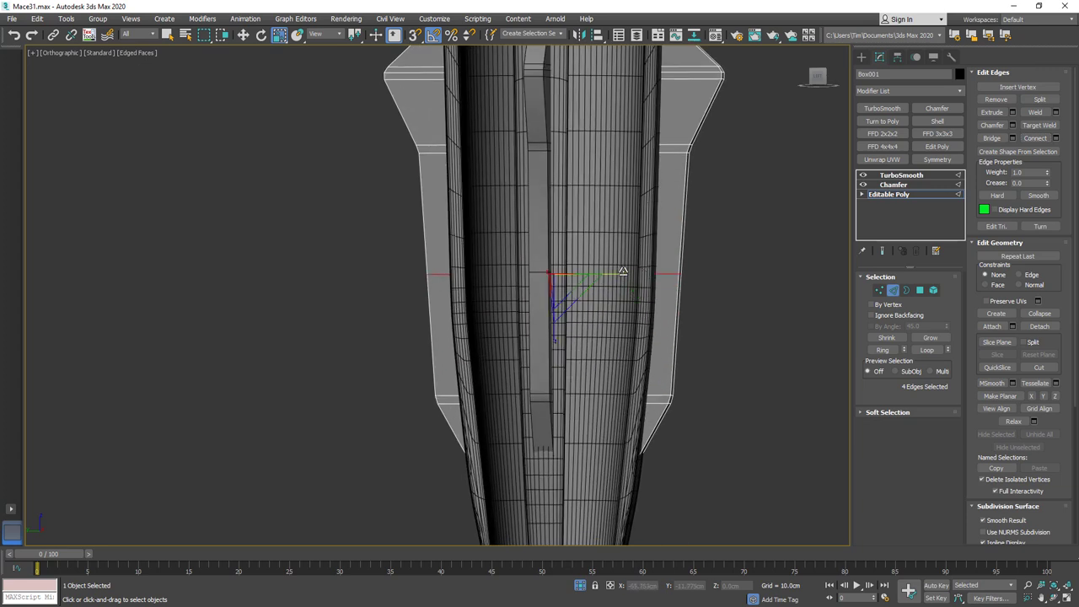
{"action": "left_click_drag", "start_coordinate": [624, 271], "coordinate": [622, 272]}
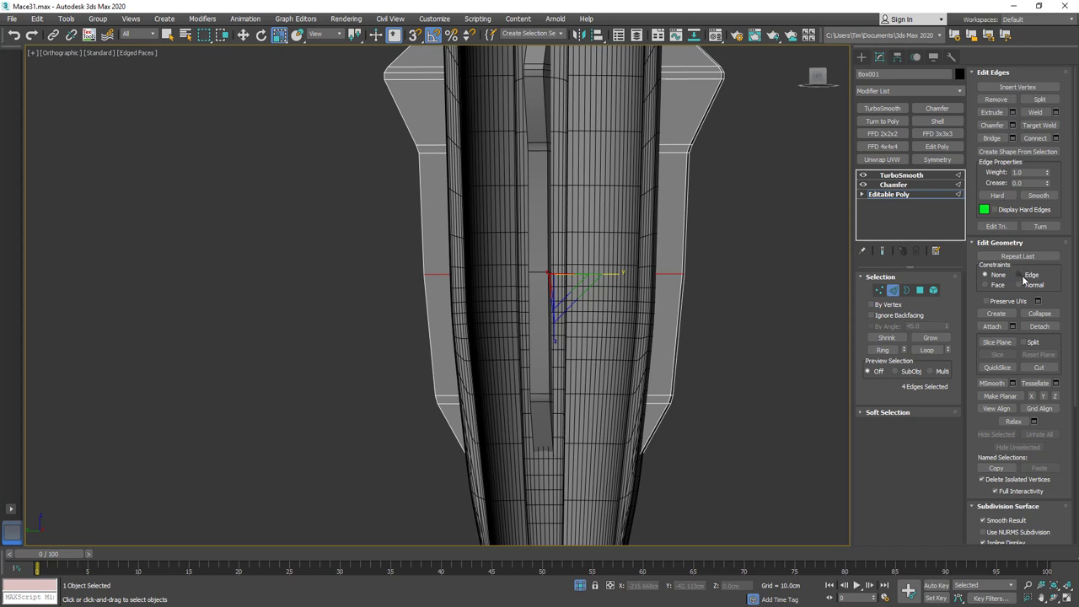
Constrain movement to edges, slide the fins' middle loop a short way down, then leave edge editing and hide the edges.
{"action": "left_click", "coordinate": [1018, 275]}
{"action": "key", "text": "w"}
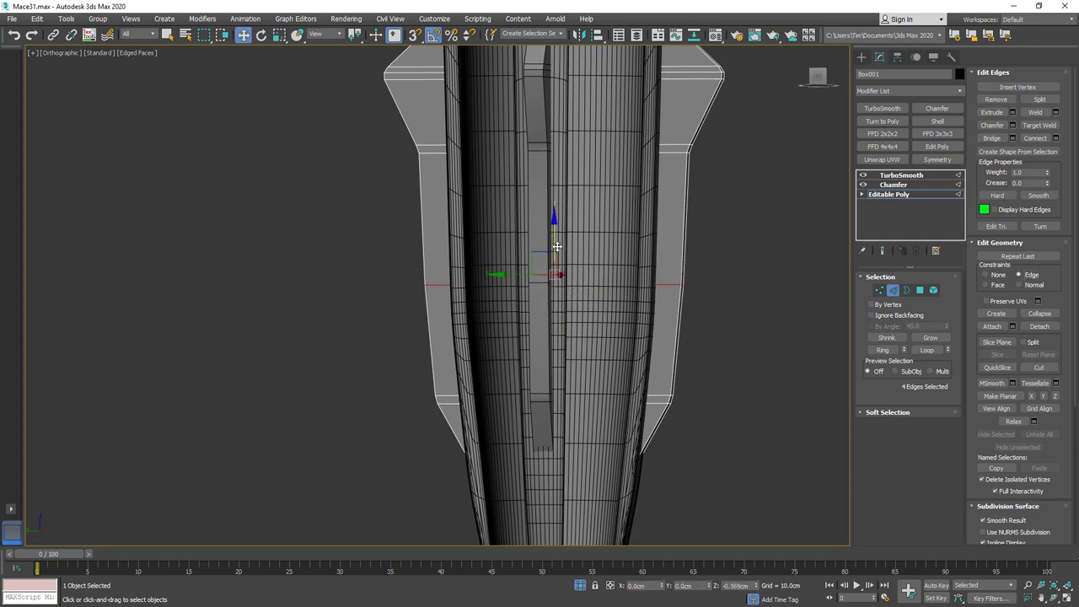
{"action": "left_click_drag", "start_coordinate": [557, 246], "coordinate": [558, 263]}
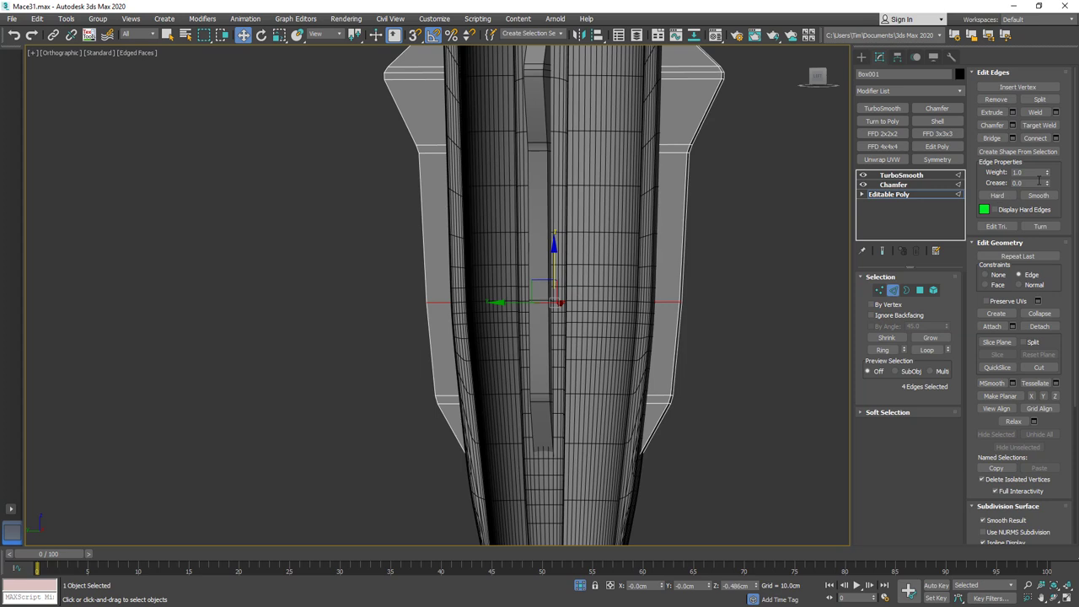
{"action": "key", "text": "2"}
{"action": "key", "text": "F4"}
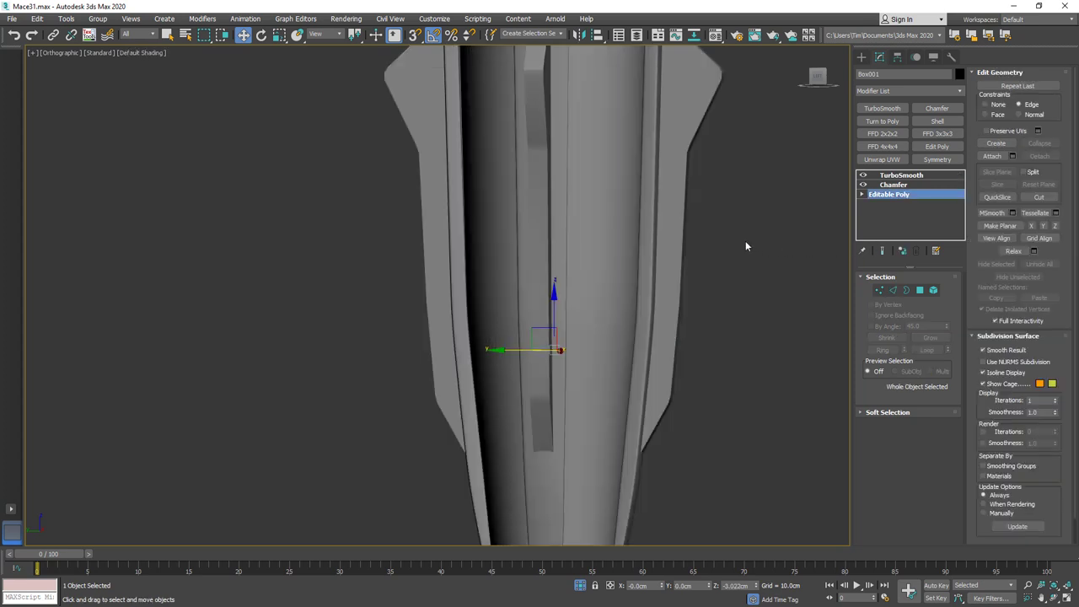
Return the fins to their TurboSmooth level and check the smoothed shape on the whole mace.
{"action": "left_click", "coordinate": [922, 175]}
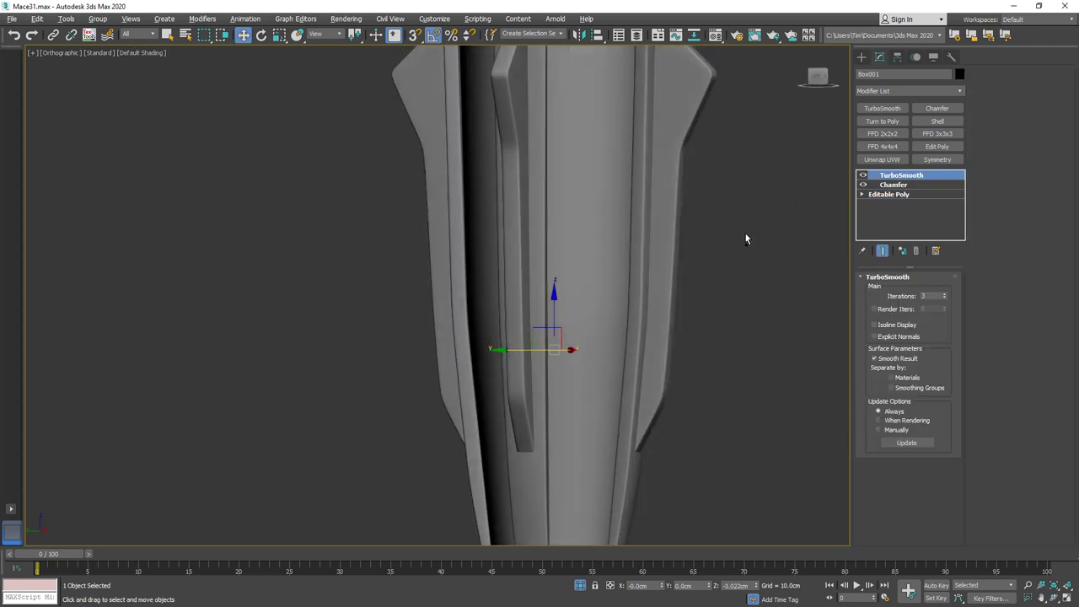
{"action": "scroll", "coordinate": [744, 239], "scroll_direction": "down", "scroll_amount": 5}
{"action": "mouse_move", "coordinate": [748, 293]}
{"action": "middle_mouse_down", "text": "alt"}
{"action": "mouse_move", "coordinate": [901, 299]}
{"action": "mouse_move", "coordinate": [809, 324]}
{"action": "mouse_move", "coordinate": [720, 321]}
{"action": "mouse_move", "coordinate": [740, 275]}
{"action": "mouse_move", "coordinate": [656, 300]}
{"action": "middle_mouse_up", "text": "alt"}
{"action": "scroll", "coordinate": [740, 275], "scroll_direction": "down", "scroll_amount": 3}
{"action": "key", "text": "F4"}
{"action": "key", "text": "F4"}
Select all the mace's objects, put them in a new layer named "for zbrush" and collapse the layer lists.
{"action": "left_click_drag", "start_coordinate": [470, 507], "coordinate": [460, 509]}
{"action": "key", "text": "F4"}
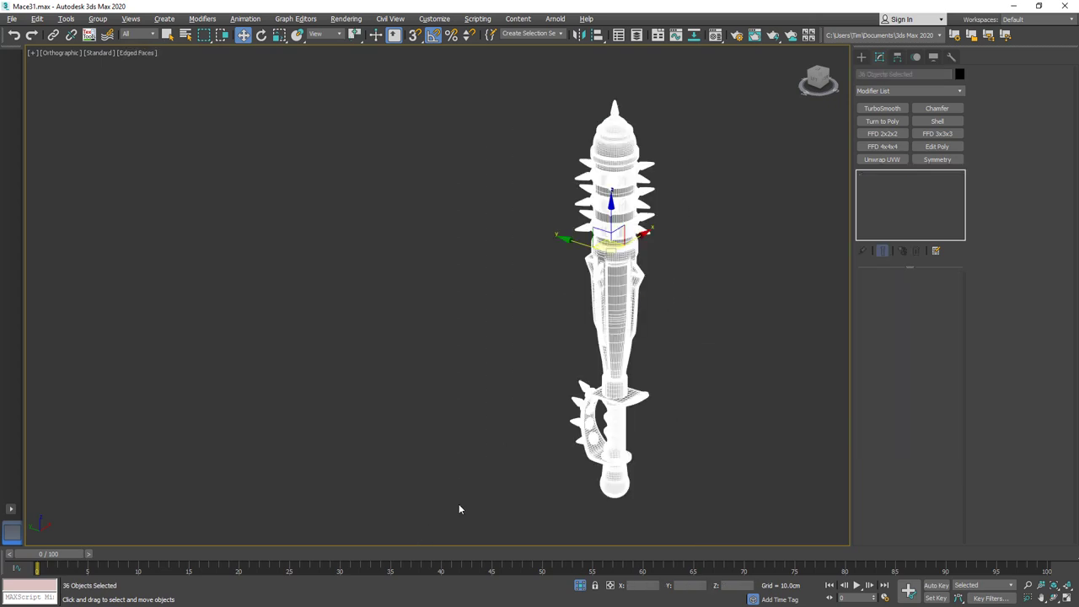
{"action": "left_click", "coordinate": [637, 35]}
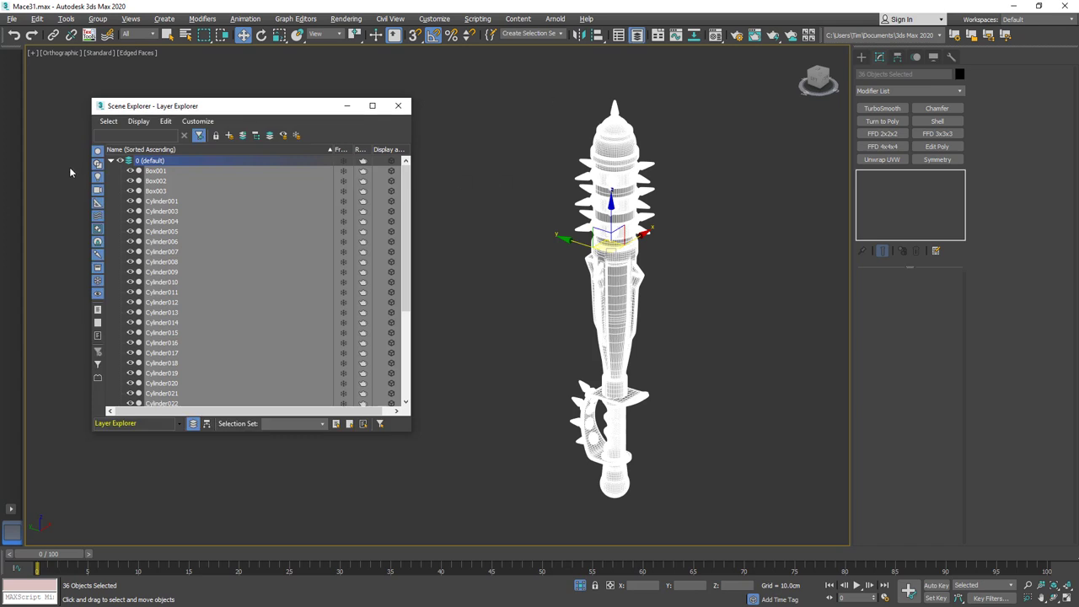
{"action": "left_click", "coordinate": [110, 160]}
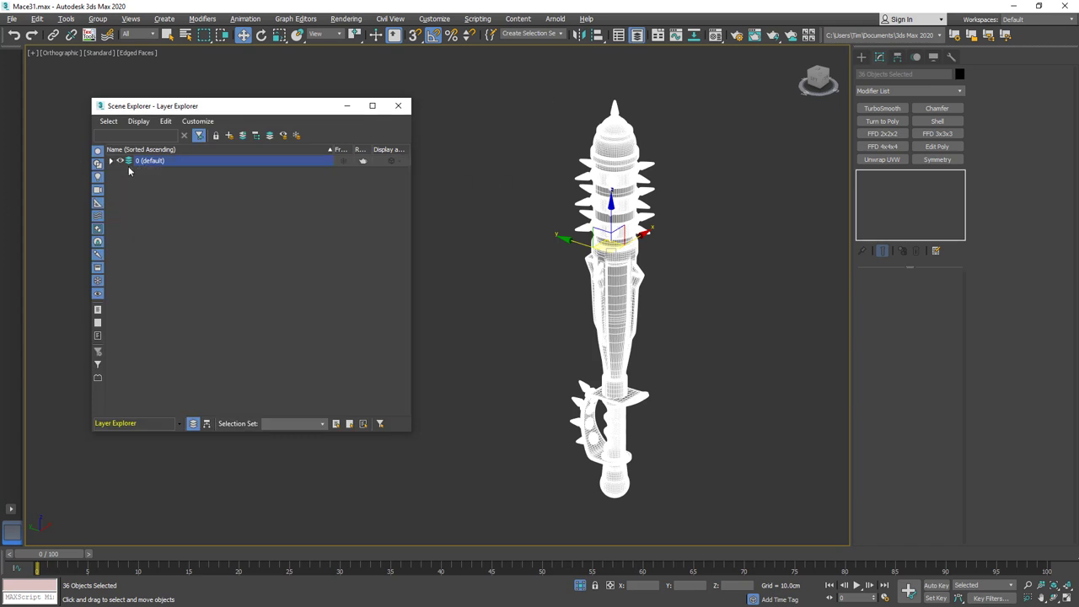
{"action": "left_click", "coordinate": [229, 135]}
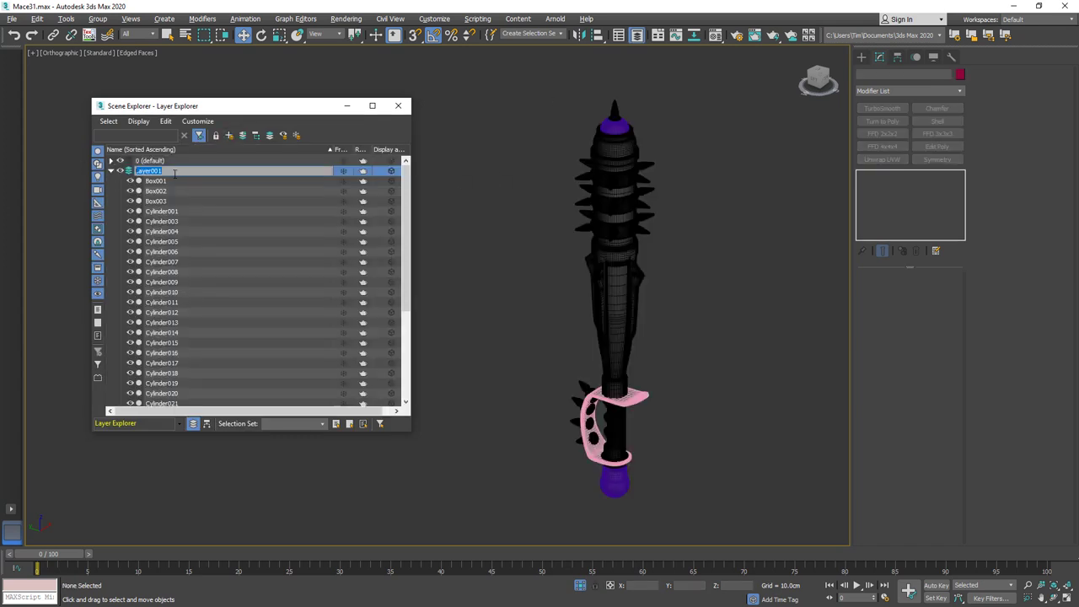
{"action": "type", "text": "for zbrush"}
{"action": "key", "text": "Return"}
{"action": "left_click", "coordinate": [110, 170]}
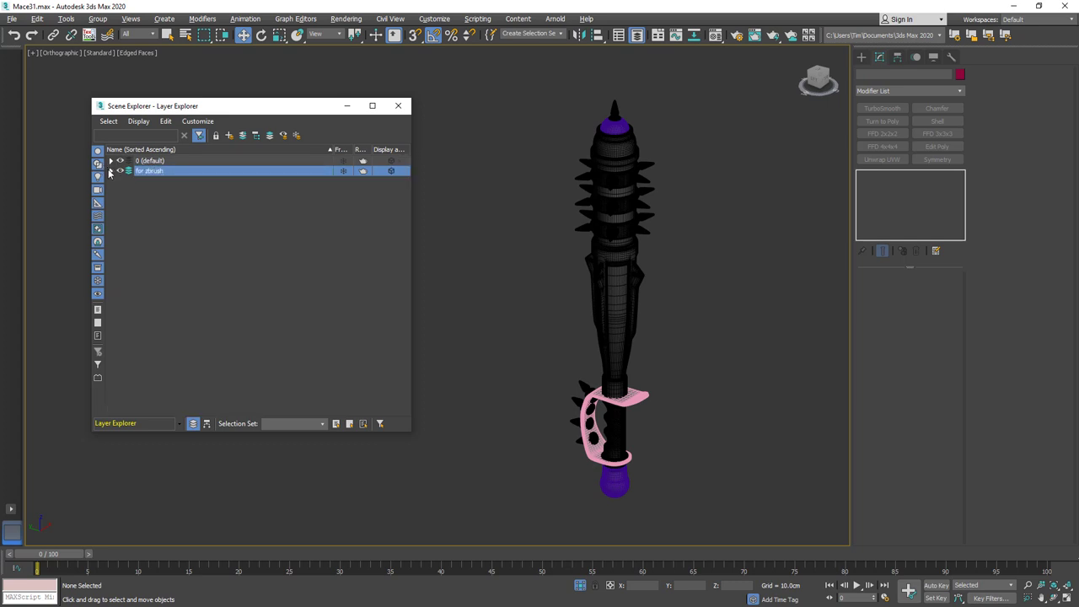
Select all the mace's parts and clone them as copies.
{"action": "left_click_drag", "start_coordinate": [513, 69], "coordinate": [691, 516]}
{"action": "right_click", "coordinate": [625, 307]}
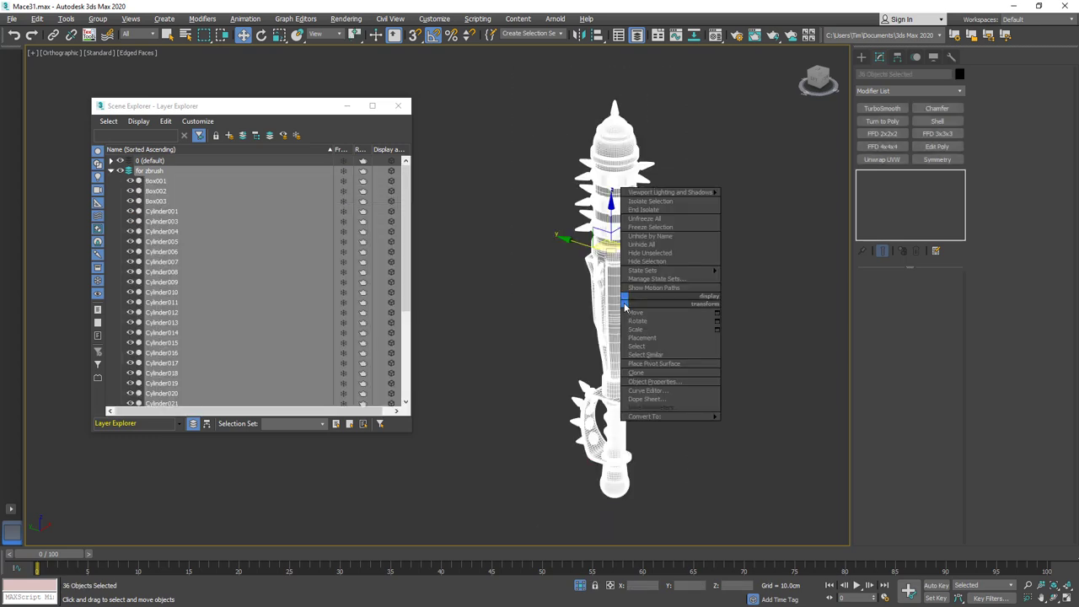
{"action": "left_click", "coordinate": [638, 372]}
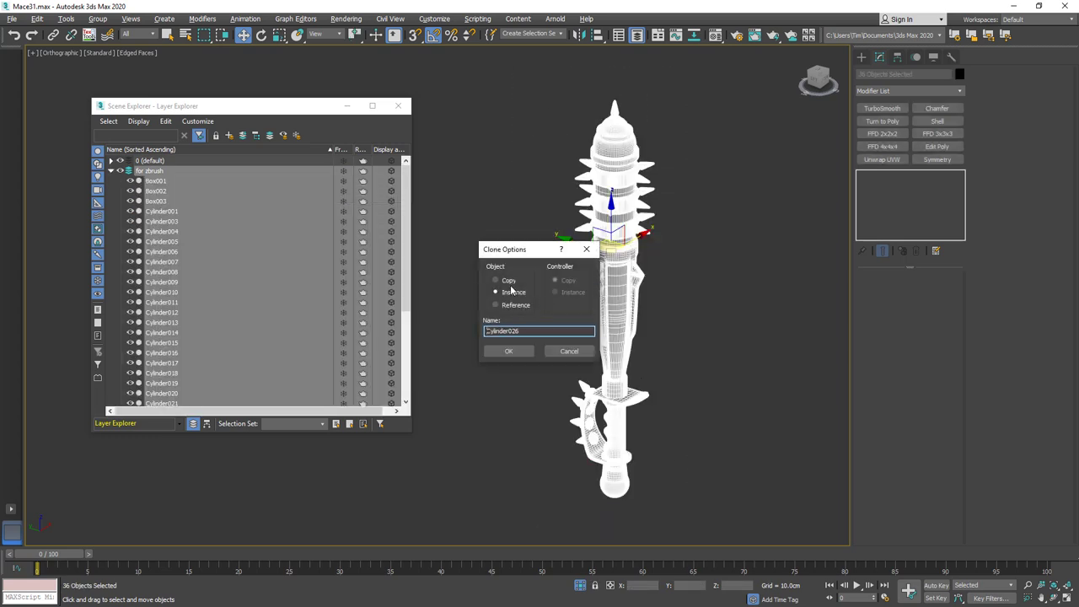
{"action": "left_click", "coordinate": [508, 352]}
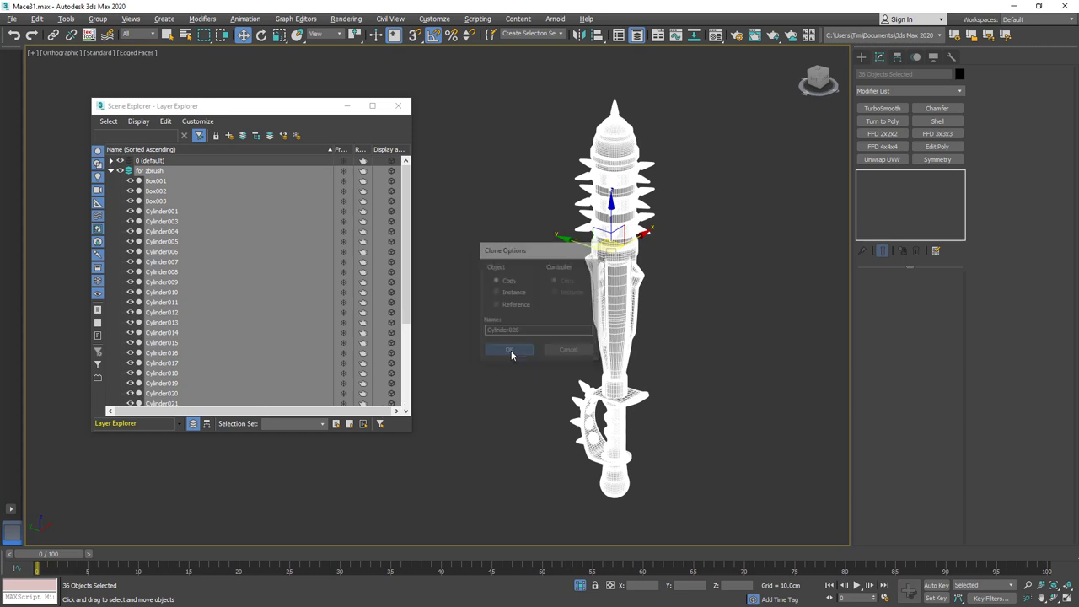
Put the cloned parts in a new layer named "lowpoly", collapse its list and hide it, keeping the "for zbrush" layer visible.
{"action": "left_click", "coordinate": [228, 136]}
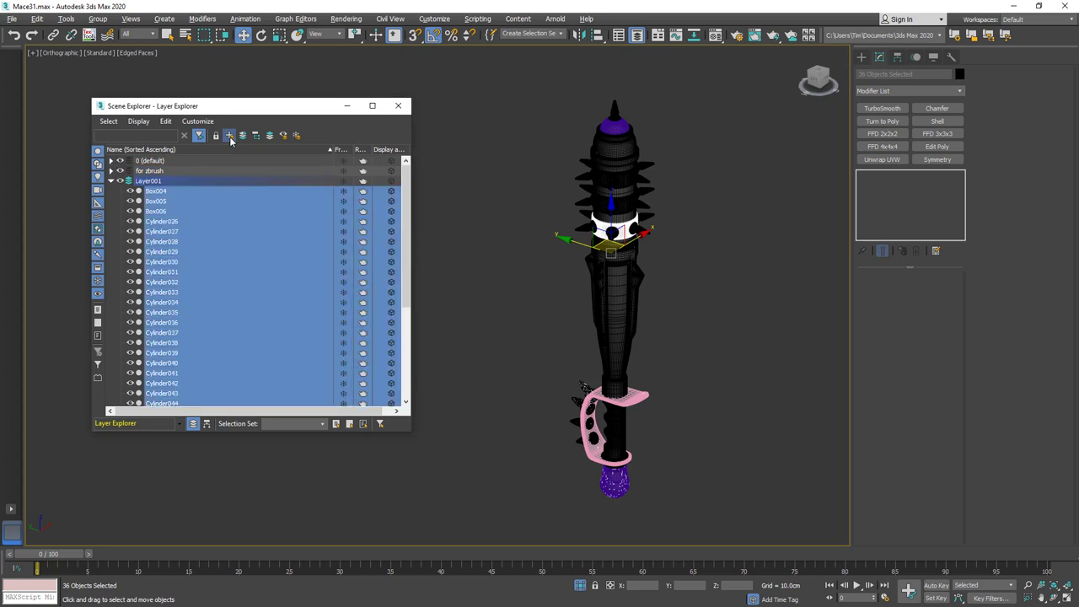
{"action": "key", "text": "BackSpace"}
{"action": "type", "text": "lowpo"}
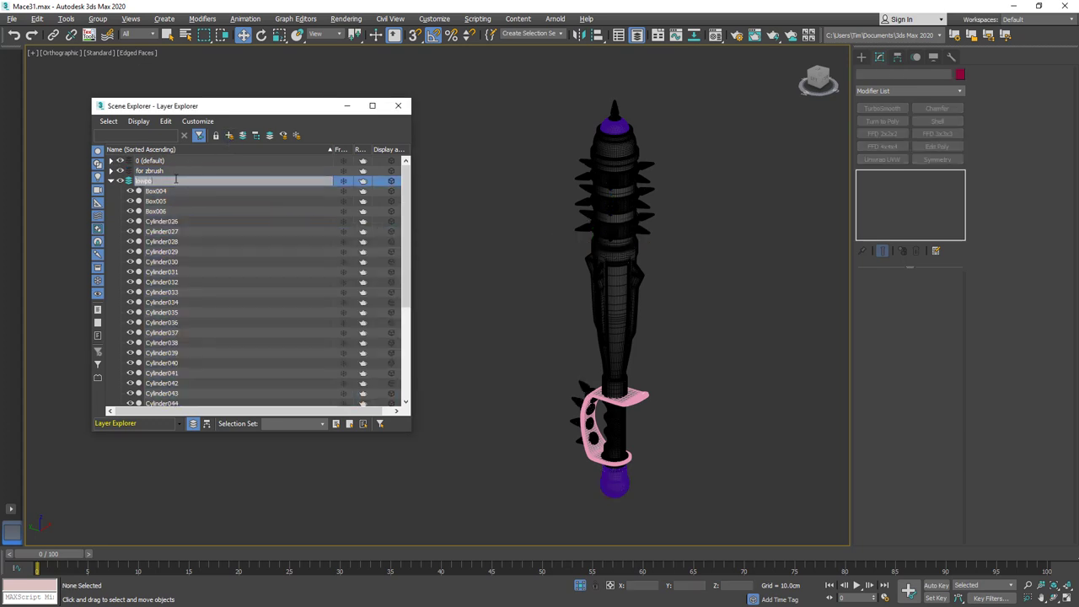
{"action": "type", "text": "ly"}
{"action": "key", "text": "Return"}
{"action": "left_click", "coordinate": [111, 180]}
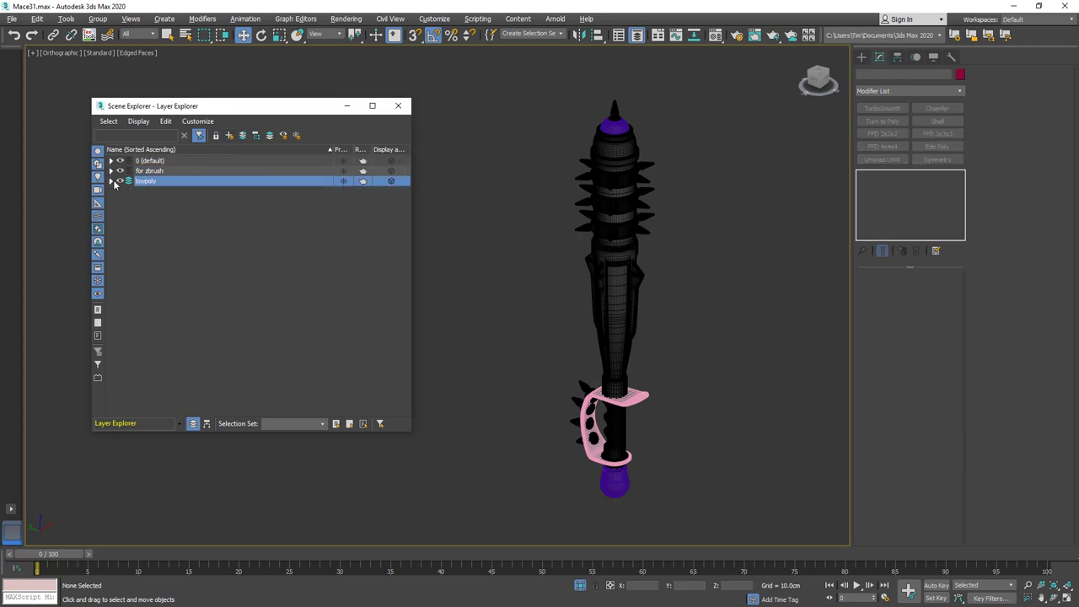
{"action": "left_click", "coordinate": [121, 171]}
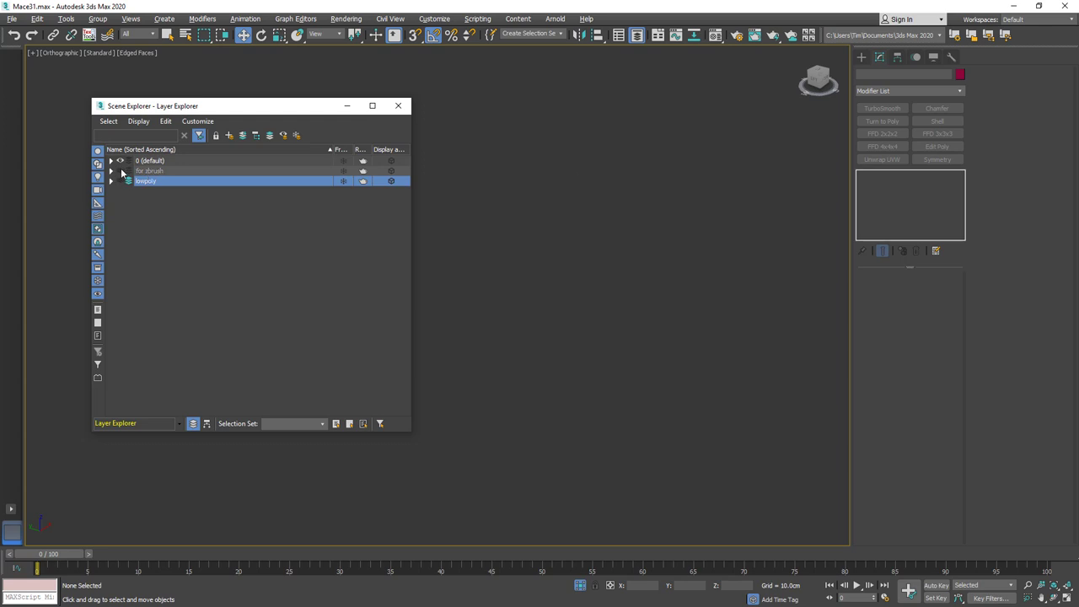
{"action": "left_click", "coordinate": [120, 171]}
Select all the visible mace parts and collapse them into a single mesh object with the Collapse utility.
{"action": "left_click", "coordinate": [544, 110]}
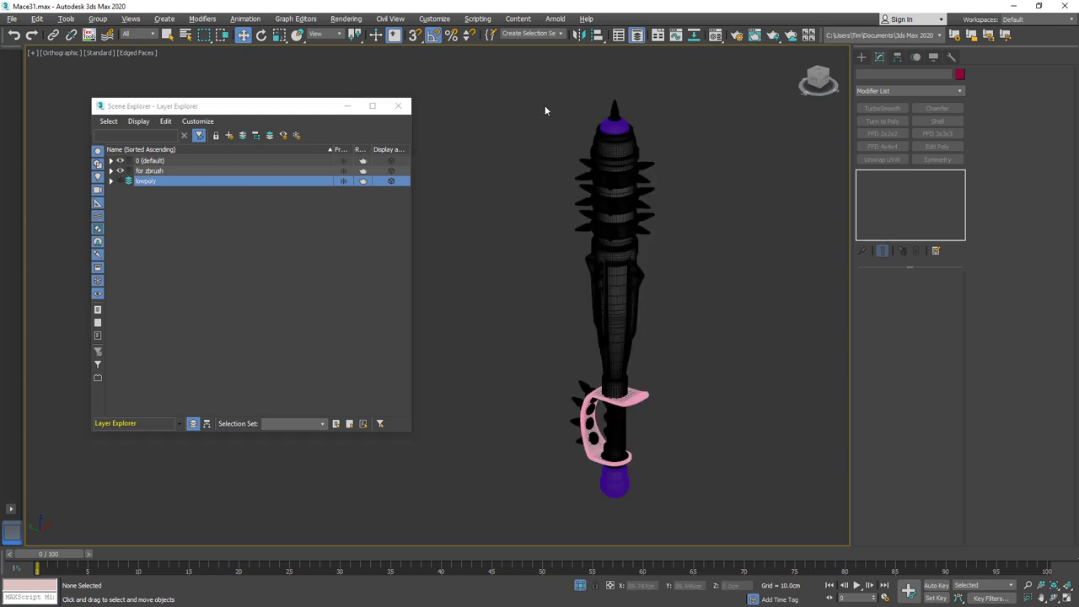
{"action": "key", "text": "ctrl+a"}
{"action": "left_click", "coordinate": [951, 56]}
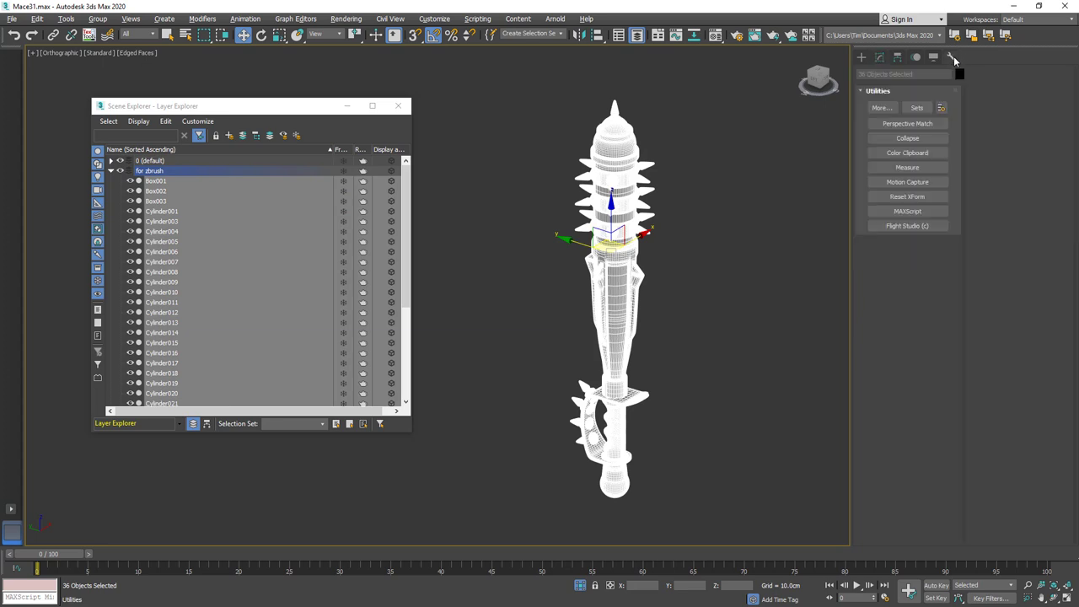
{"action": "left_click", "coordinate": [909, 140]}
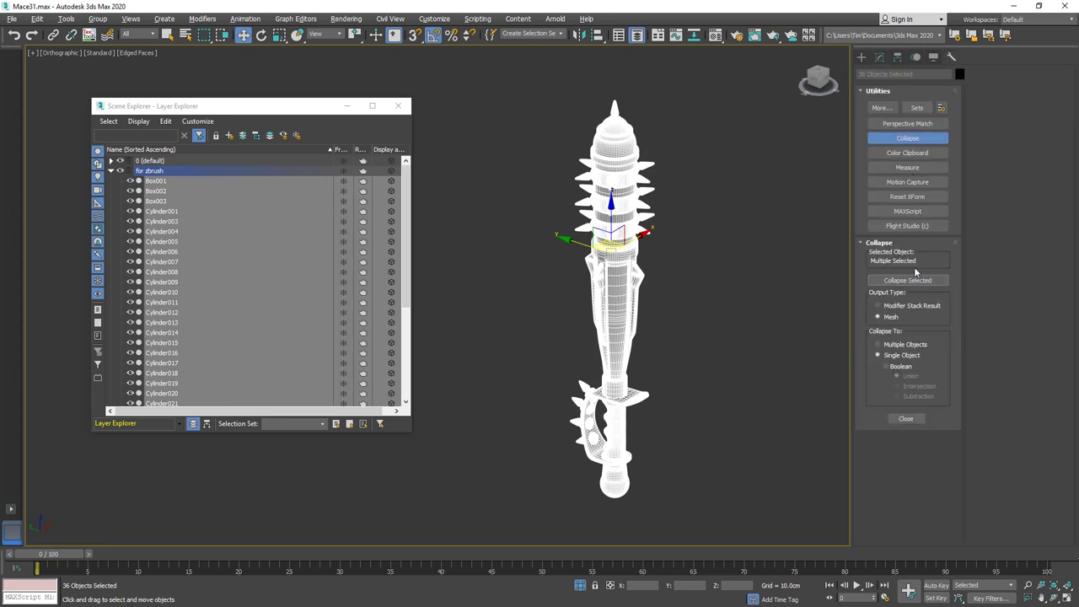
{"action": "left_click", "coordinate": [907, 283]}
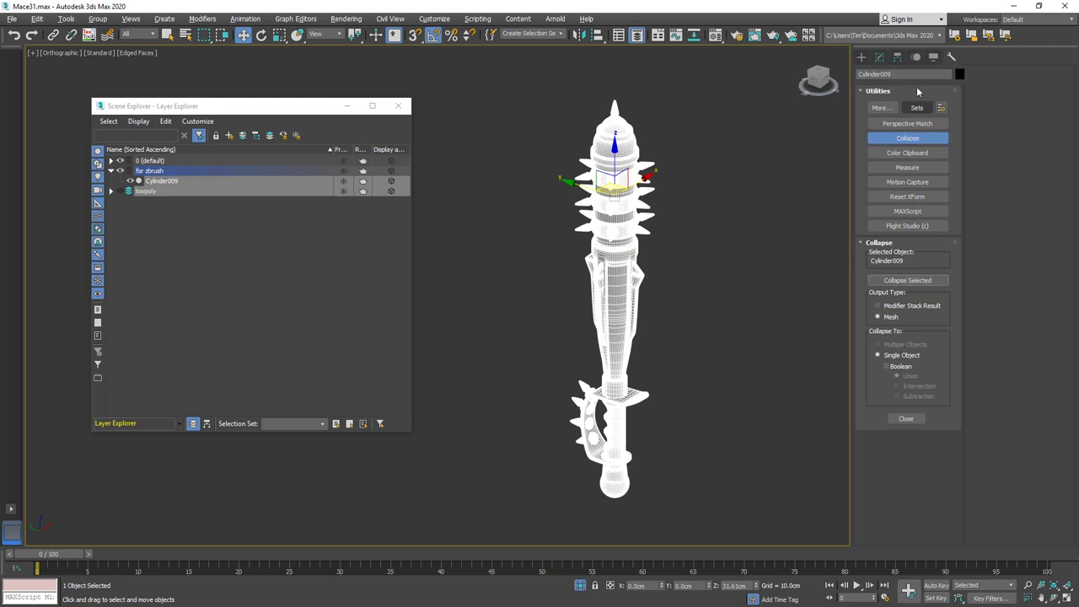
Convert the collapsed mace to an Editable Poly and save the scene as Mace32.max.
{"action": "left_click", "coordinate": [879, 56]}
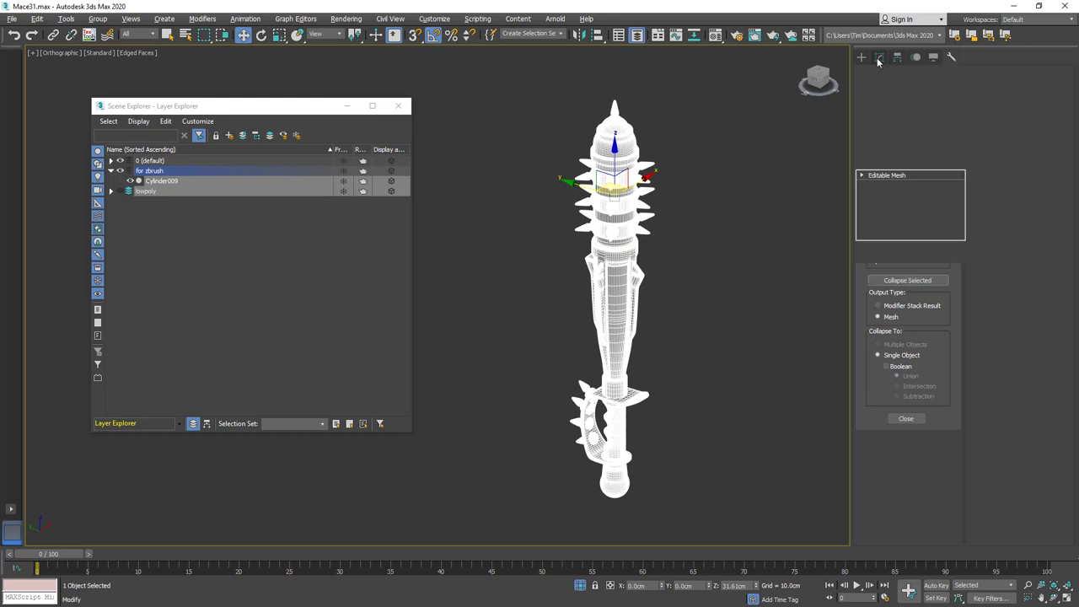
{"action": "right_click", "coordinate": [887, 177]}
{"action": "left_click", "coordinate": [937, 259]}
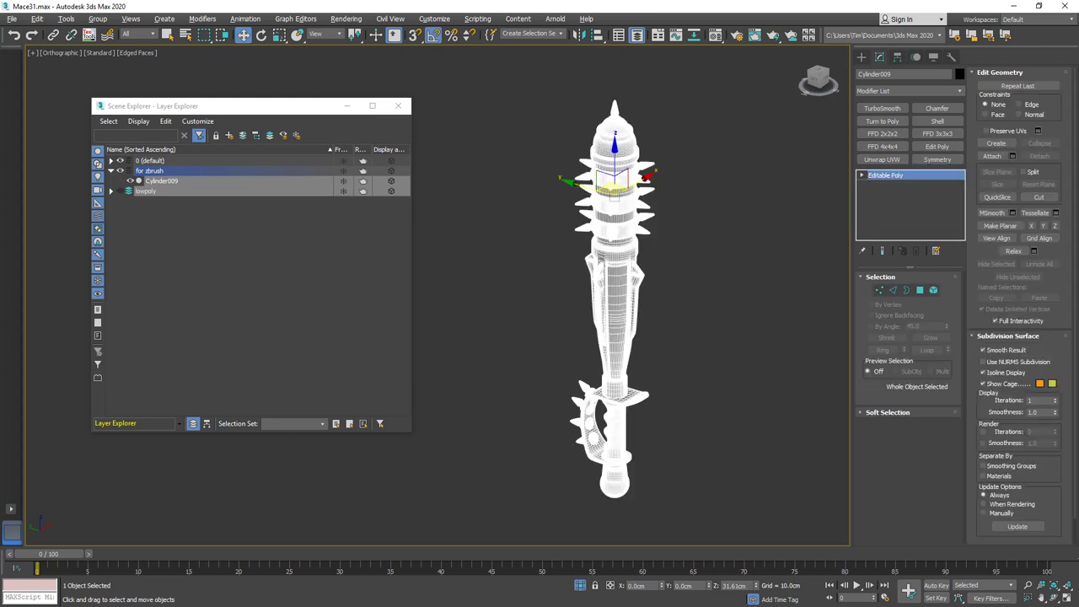
{"action": "key", "text": "ctrl+s"}
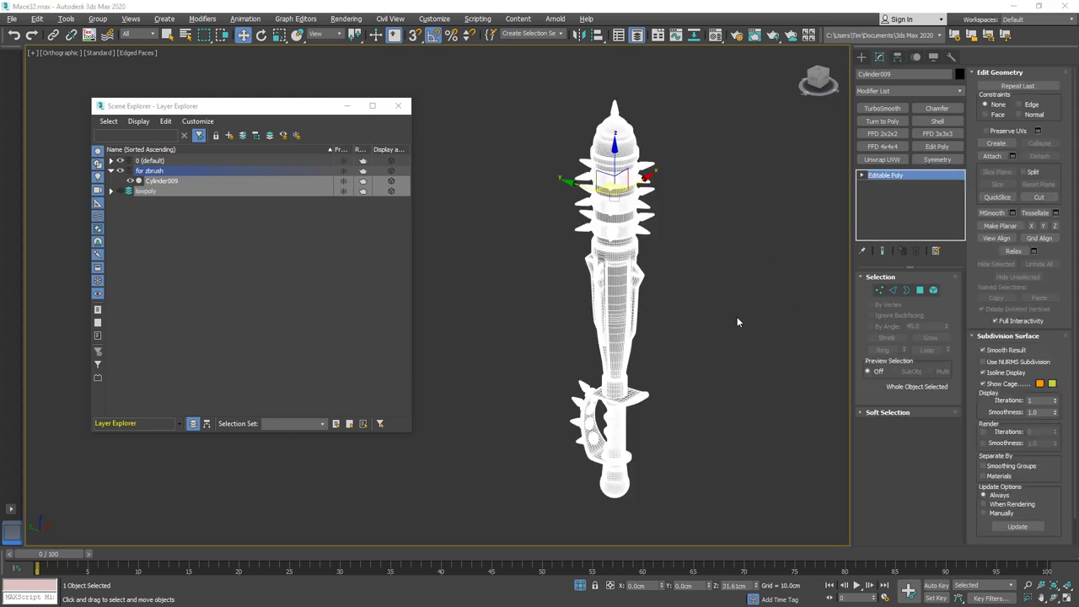
Start an export of the mace with the gw::OBJ-Exporter (*.OBJ) format and the file name "Mace".
{"action": "left_click", "coordinate": [11, 18]}
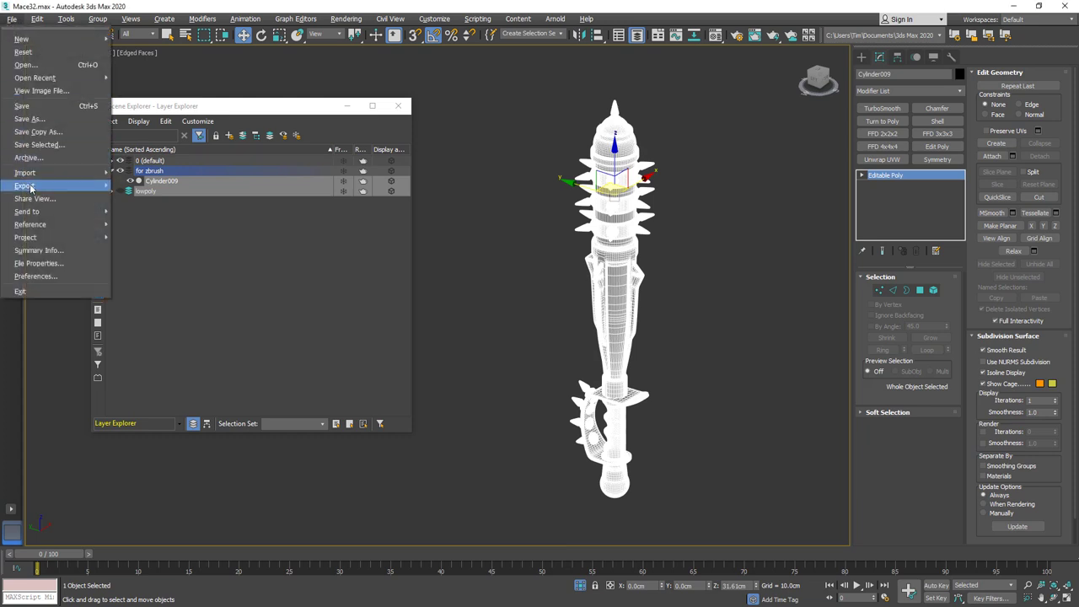
{"action": "mouse_move", "coordinate": [68, 189]}
{"action": "left_click", "coordinate": [139, 186]}
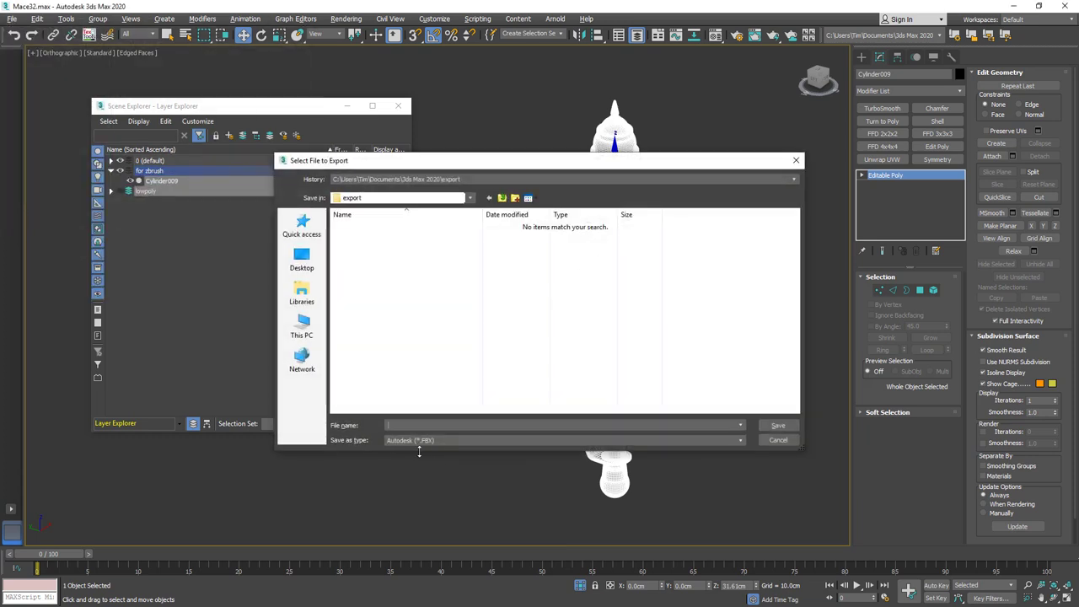
{"action": "left_click", "coordinate": [416, 441]}
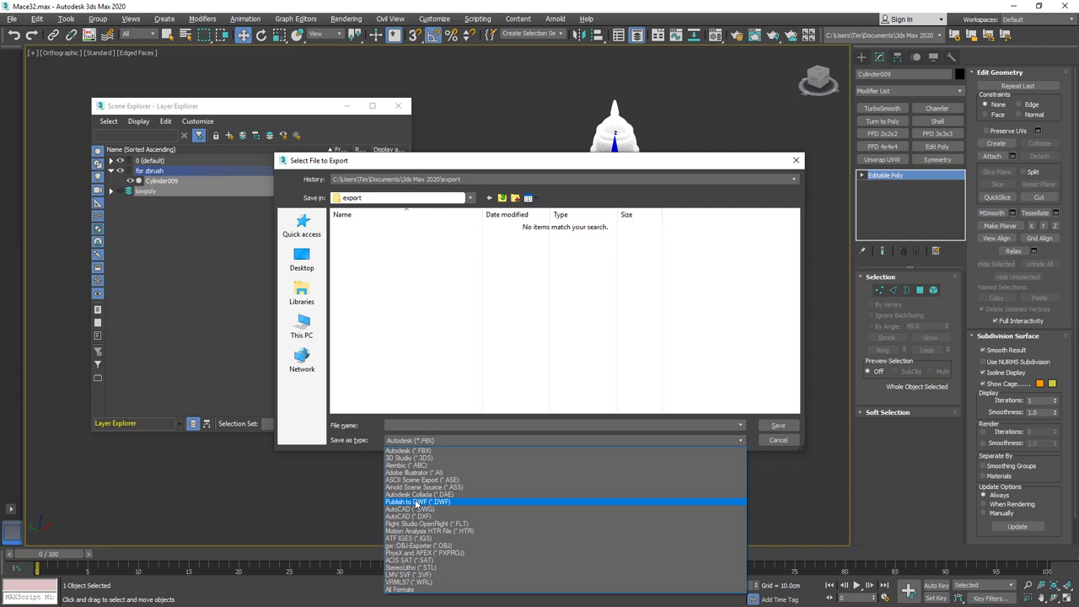
{"action": "left_click", "coordinate": [421, 546]}
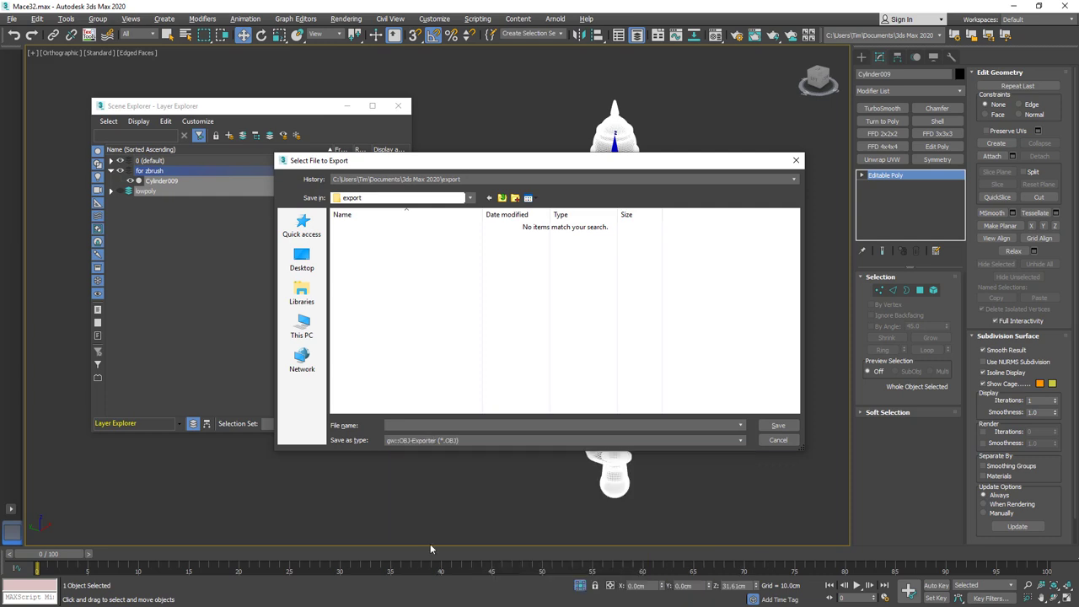
{"action": "left_click", "coordinate": [422, 426]}
{"action": "type", "text": "Mace"}
Export the OBJ into the Mace project's Zbrush folder with quad faces, close the export report and turn off edged faces.
{"action": "middle_click", "coordinate": [413, 281]}
{"action": "left_click", "coordinate": [451, 565]}
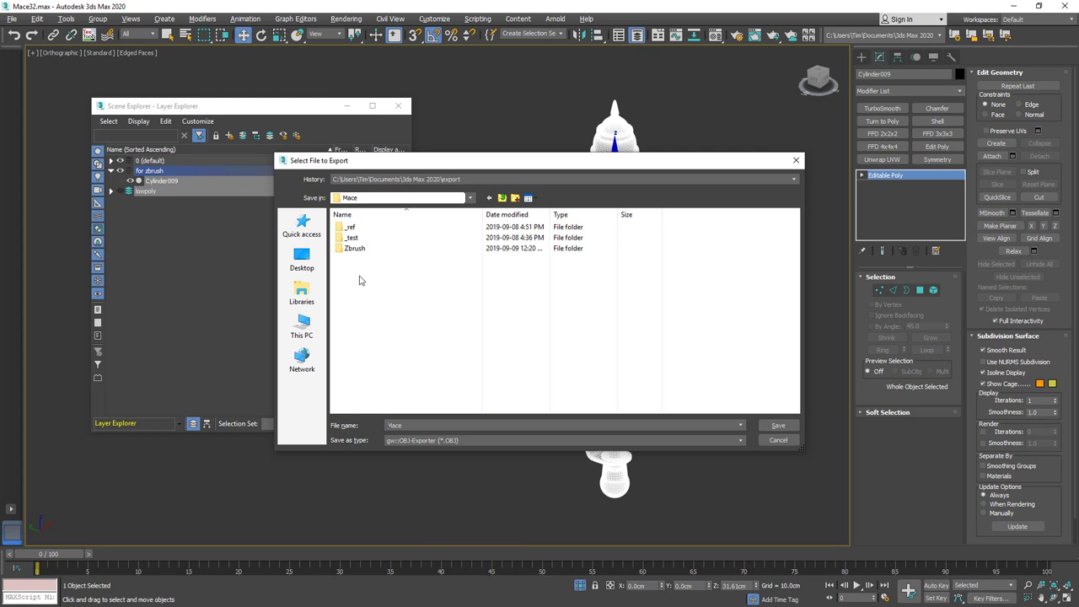
{"action": "double_click", "coordinate": [359, 250]}
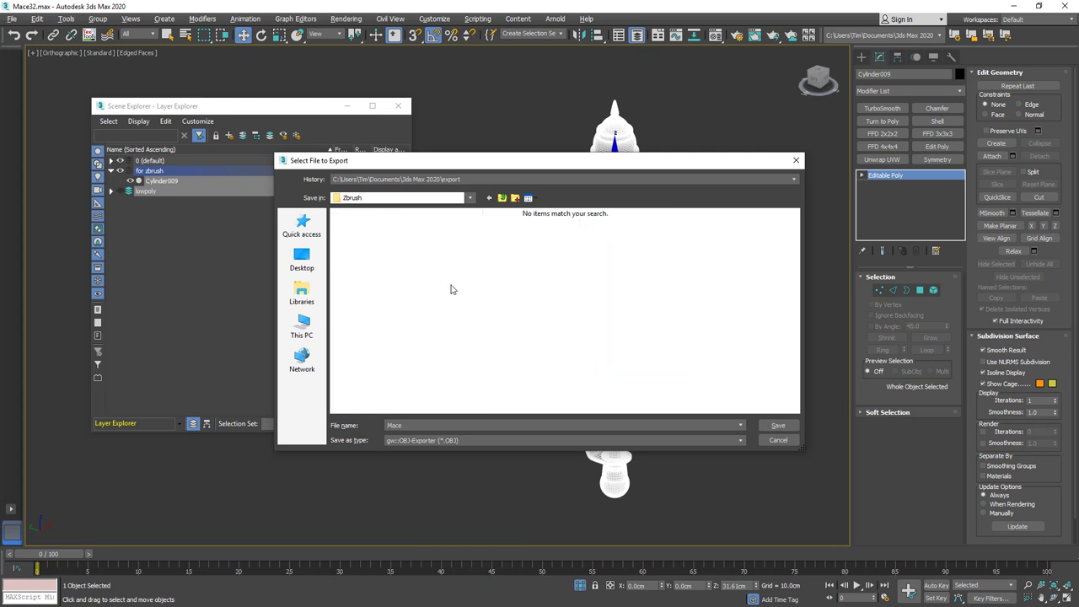
{"action": "left_click", "coordinate": [767, 425]}
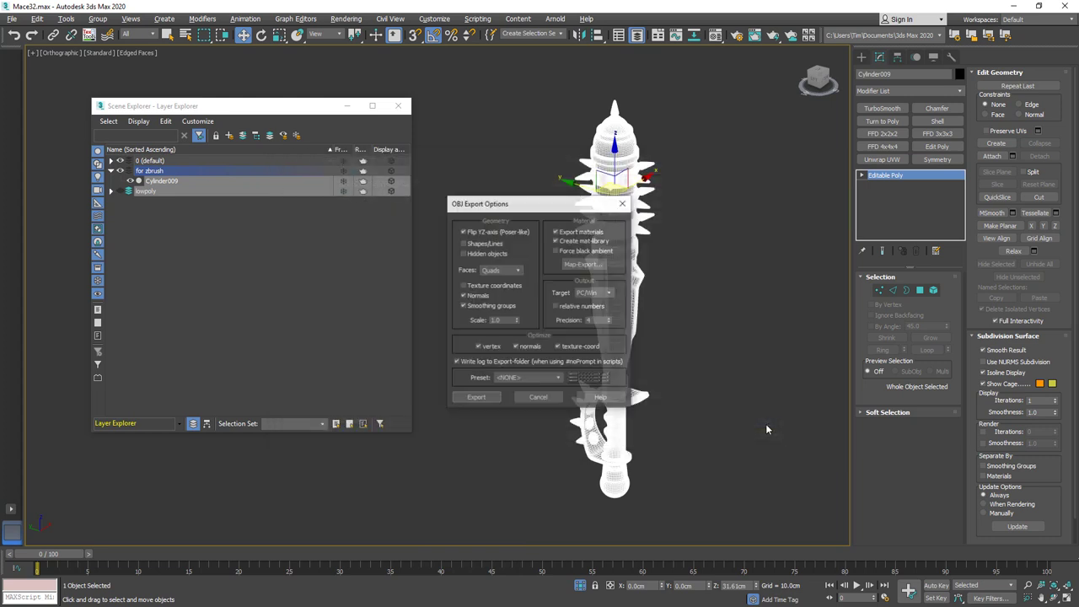
{"action": "left_click", "coordinate": [476, 397]}
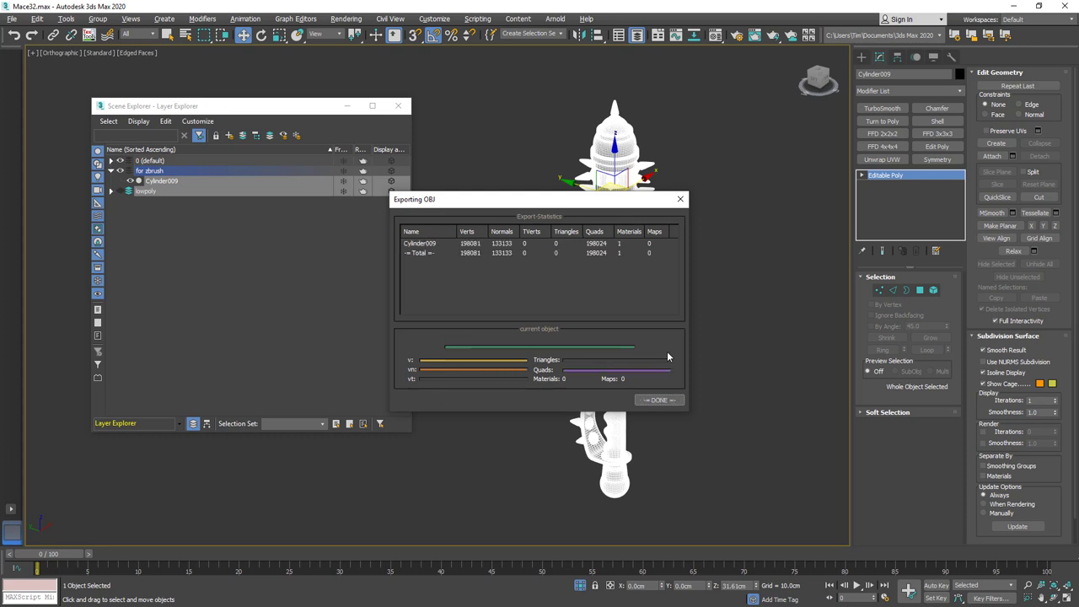
{"action": "left_click", "coordinate": [659, 401]}
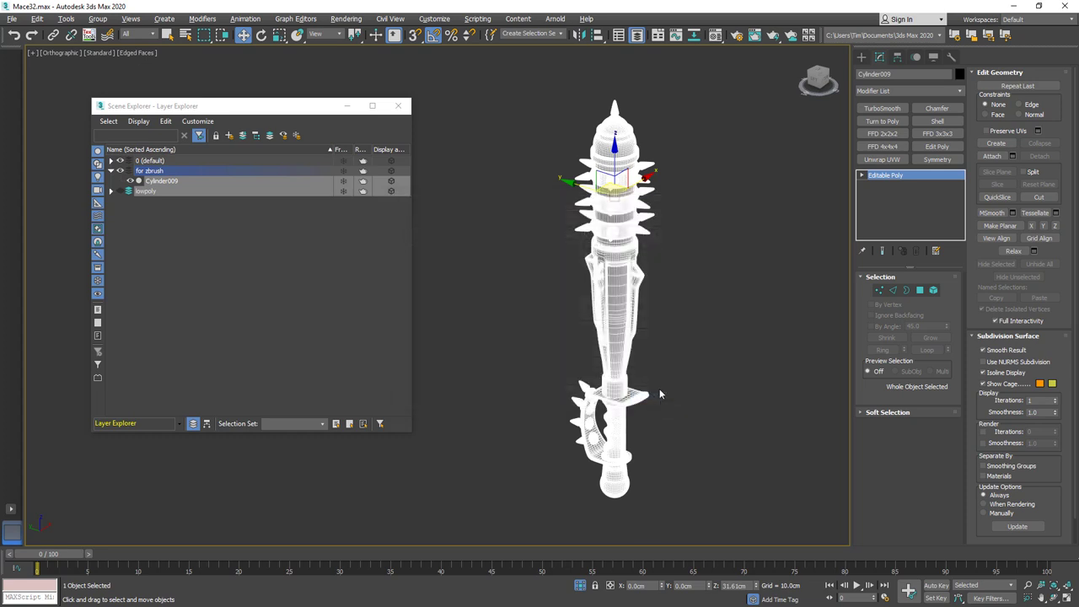
{"action": "key", "text": "F4"}
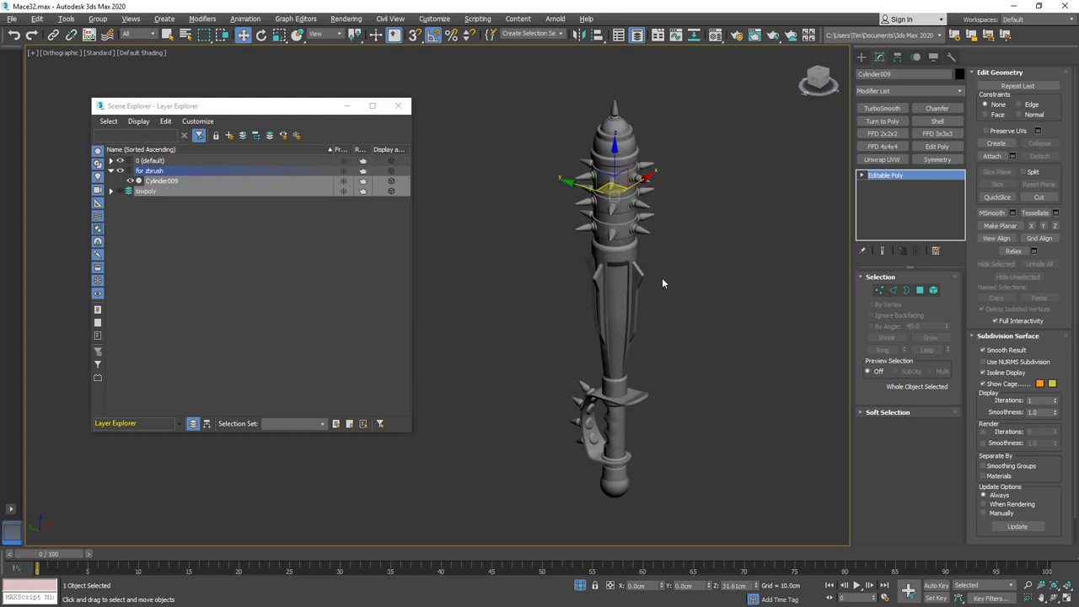